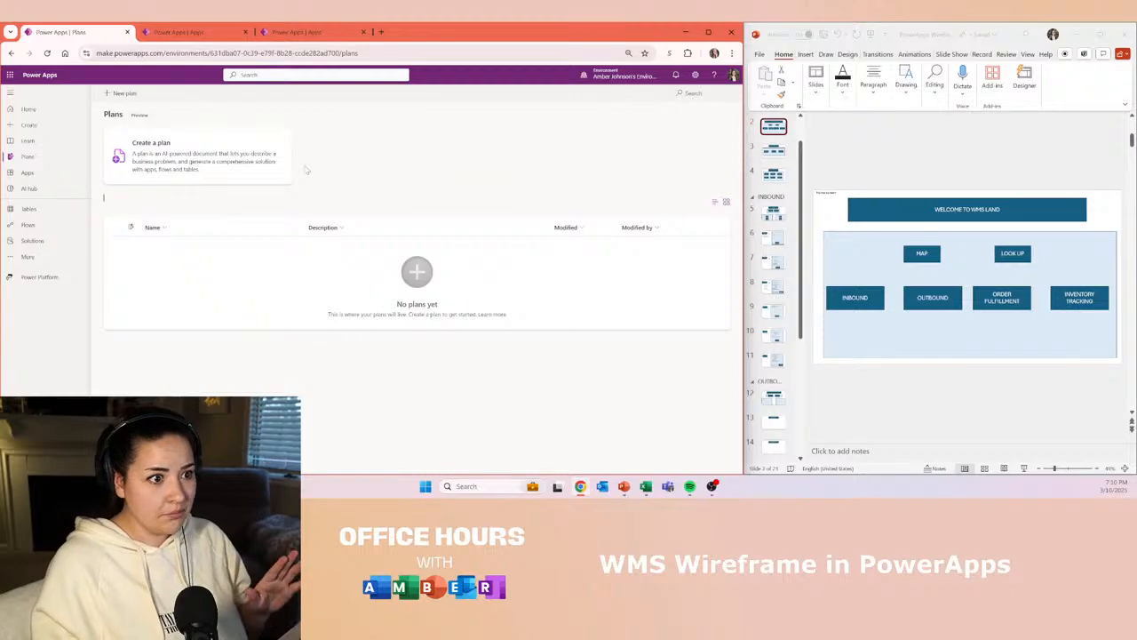
- Start a new plan from the Plans page and begin its business problem description
{"action": "left_click", "coordinate": [296, 32]}
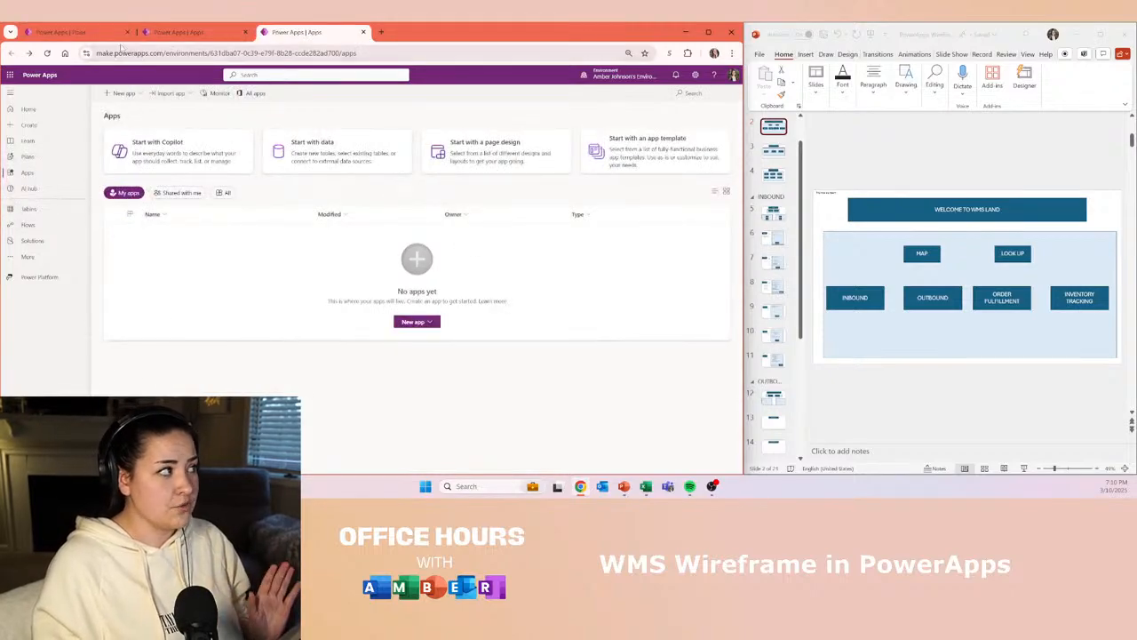
{"action": "left_click", "coordinate": [80, 32]}
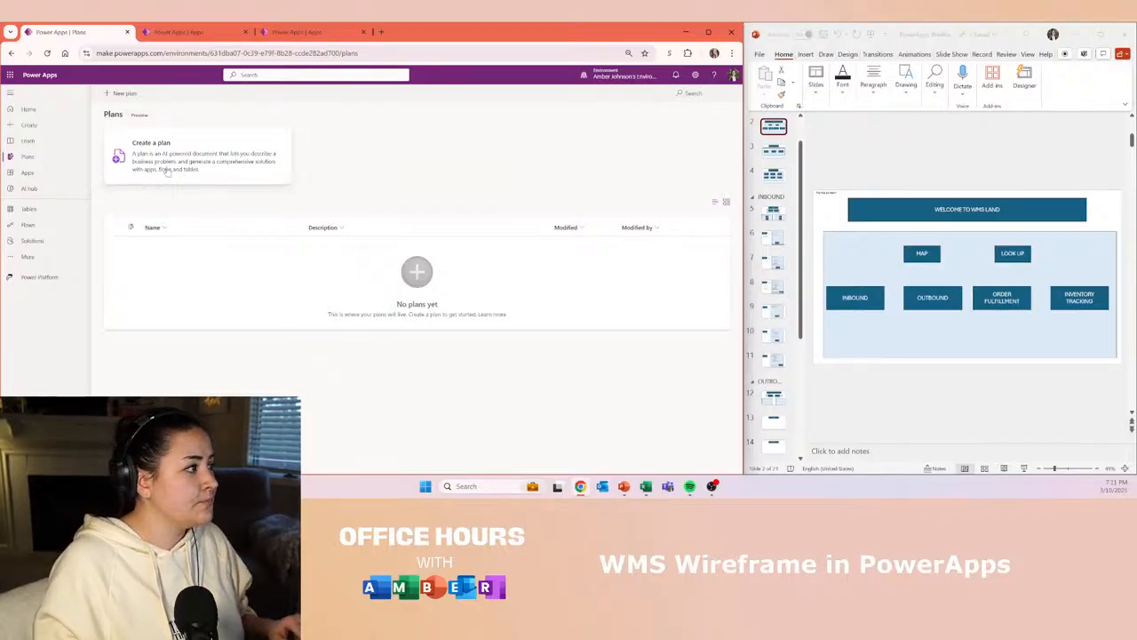
{"action": "left_click", "coordinate": [219, 154]}
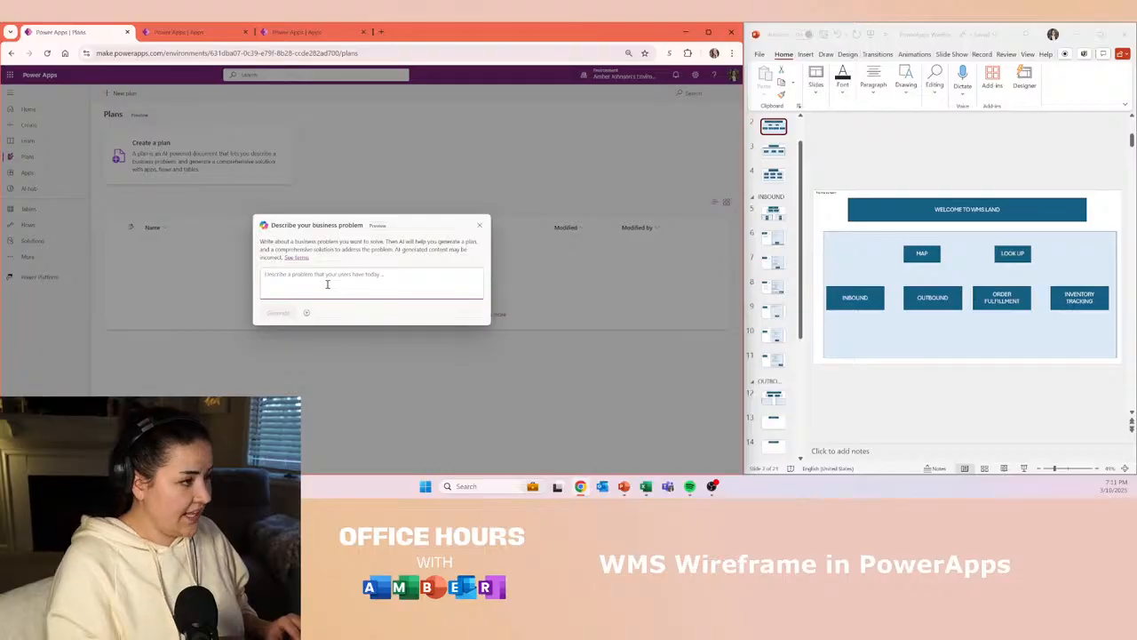
{"action": "left_click_drag", "start_coordinate": [395, 252], "coordinate": [311, 259]}
{"action": "left_click", "coordinate": [304, 295]}
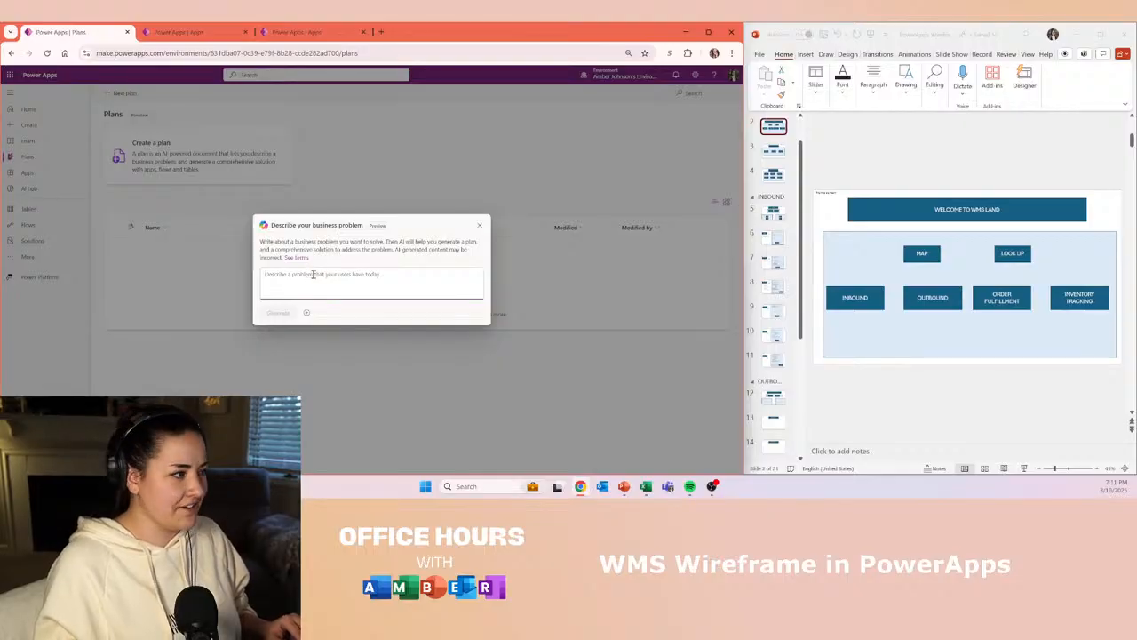
{"action": "type", "text": "I h"}
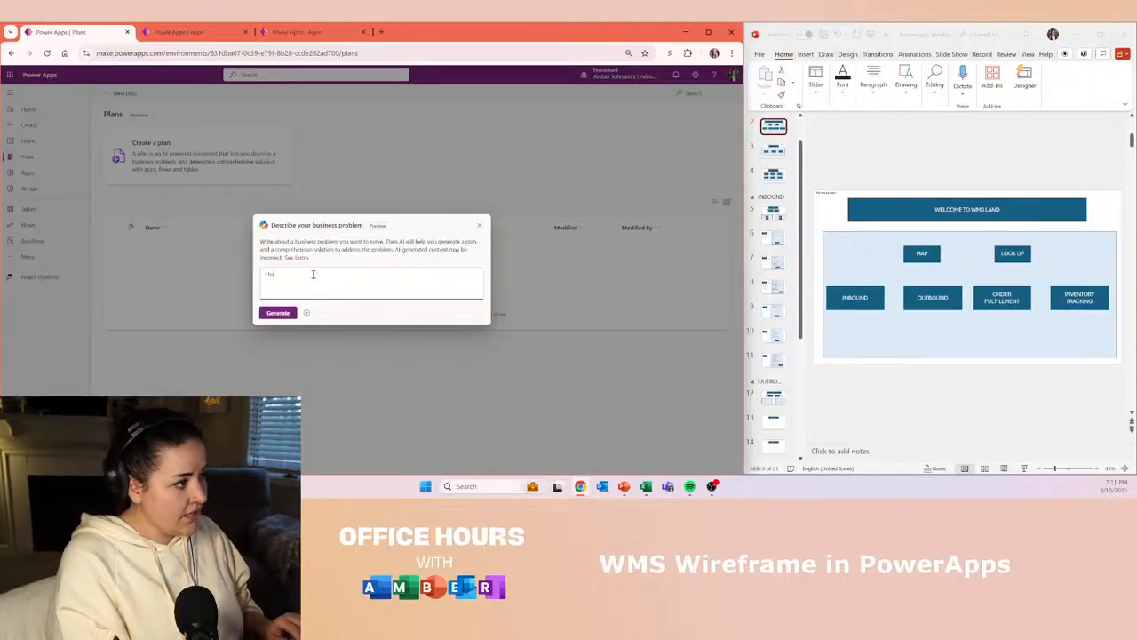
{"action": "type", "text": "ave a"}
{"action": "key", "text": "BackSpace"}
{"action": "key", "text": "BackSpace"}
{"action": "key", "text": "BackSpace"}
{"action": "key", "text": "BackSpace"}
{"action": "key", "text": "BackSpace"}
{"action": "key", "text": "BackSpace"}
{"action": "key", "text": "BackSpace"}
- Enter "I would like to build a basic warehouse management system to" as the opening of the business problem
{"action": "type", "text": "I would like to bu"}
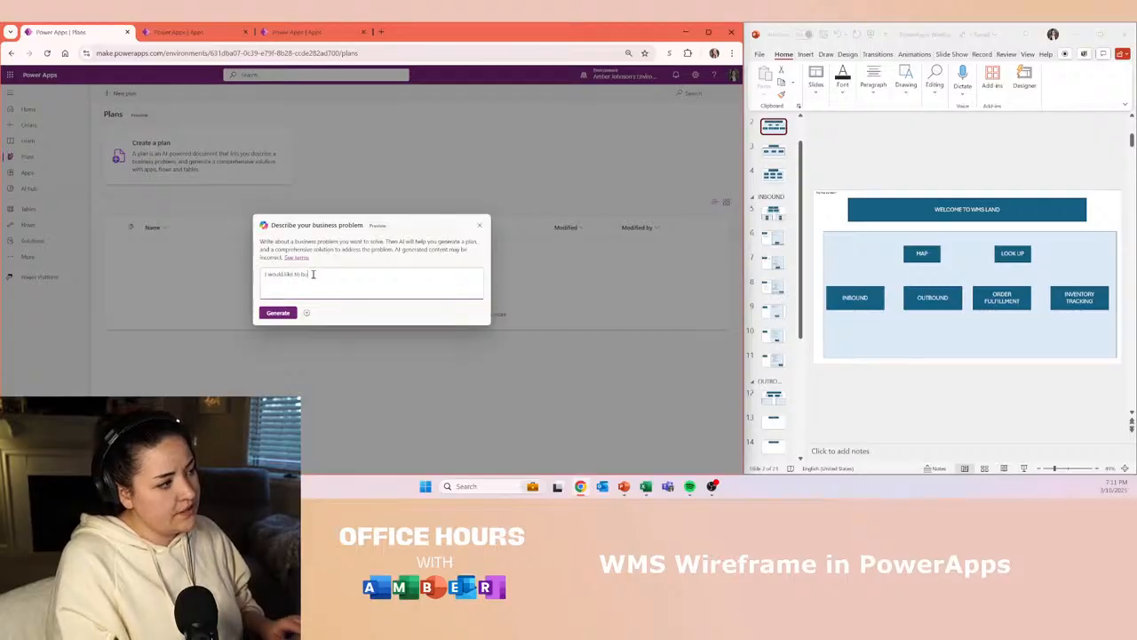
{"action": "type", "text": "ild a basic"}
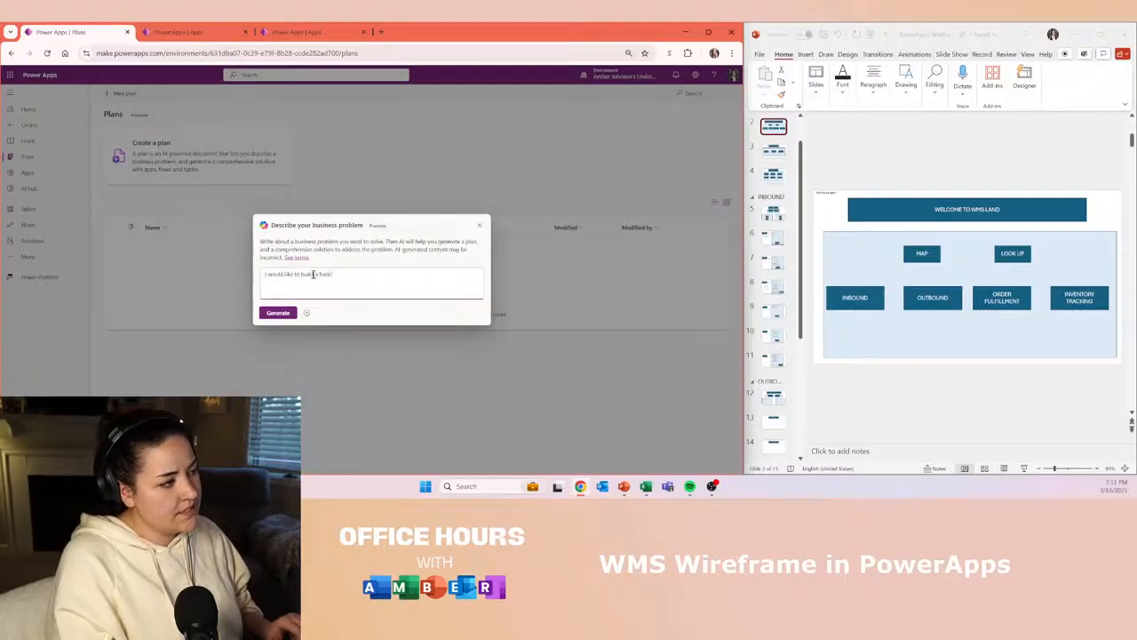
{"action": "type", "text": " warehouse management system to track and"}
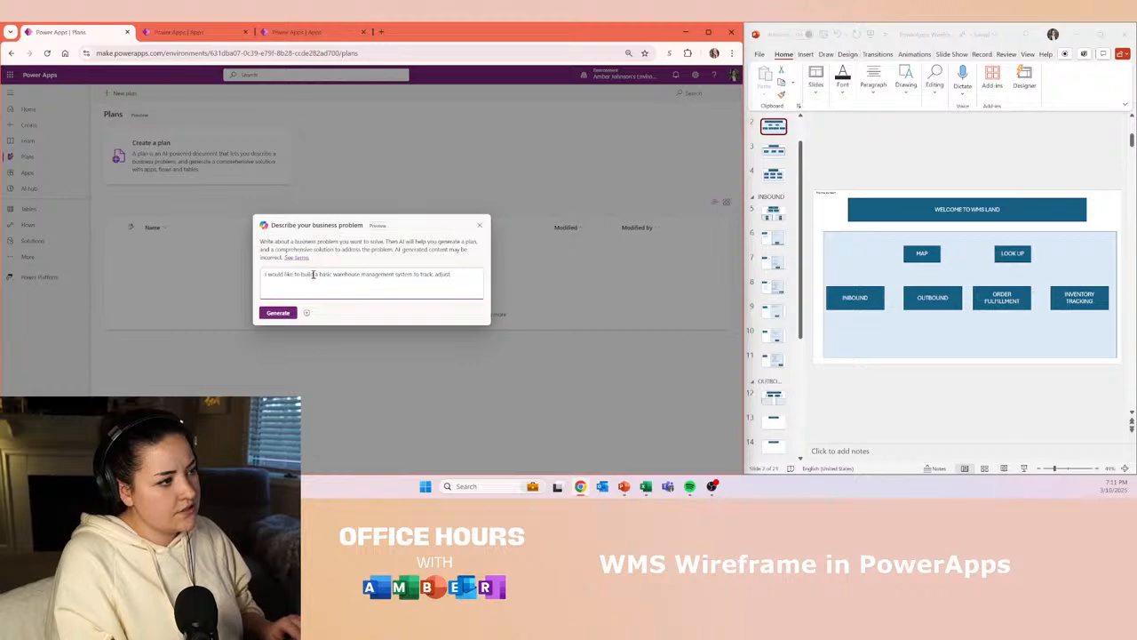
{"action": "key", "text": "BackSpace"}
{"action": "key", "text": "BackSpace"}
{"action": "key", "text": "BackSpace"}
{"action": "key", "text": "BackSpace"}
{"action": "key", "text": "BackSpace"}
{"action": "key", "text": "BackSpace"}
{"action": "key", "text": "BackSpace"}
{"action": "key", "text": "BackSpace"}
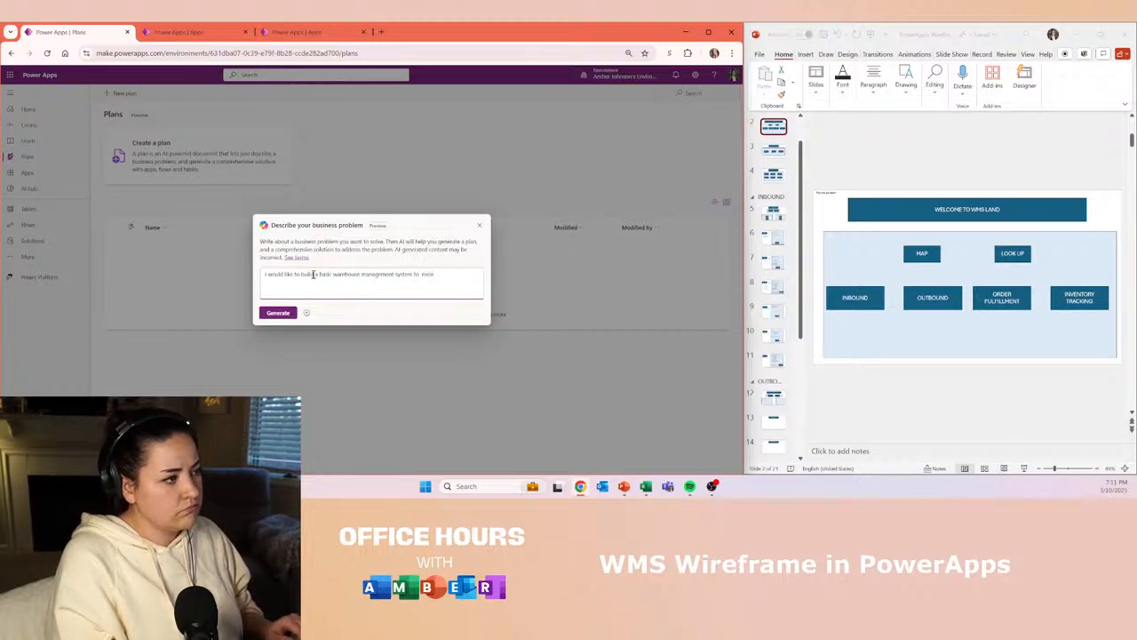
- Complete the business problem sentence with the purpose "receive, track, manage, and package inventory."
{"action": "type", "text": ", ad"}
{"action": "key", "text": "BackSpace"}
{"action": "key", "text": "BackSpace"}
{"action": "type", "text": "track, manage"}
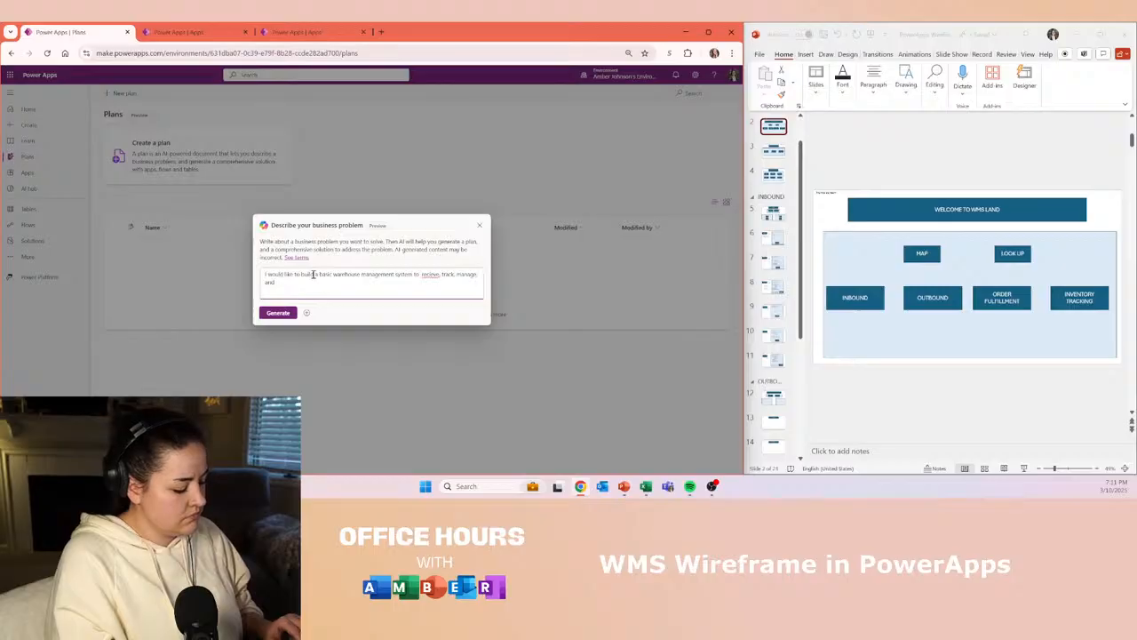
{"action": "type", "text": " and package inventory that comes into"}
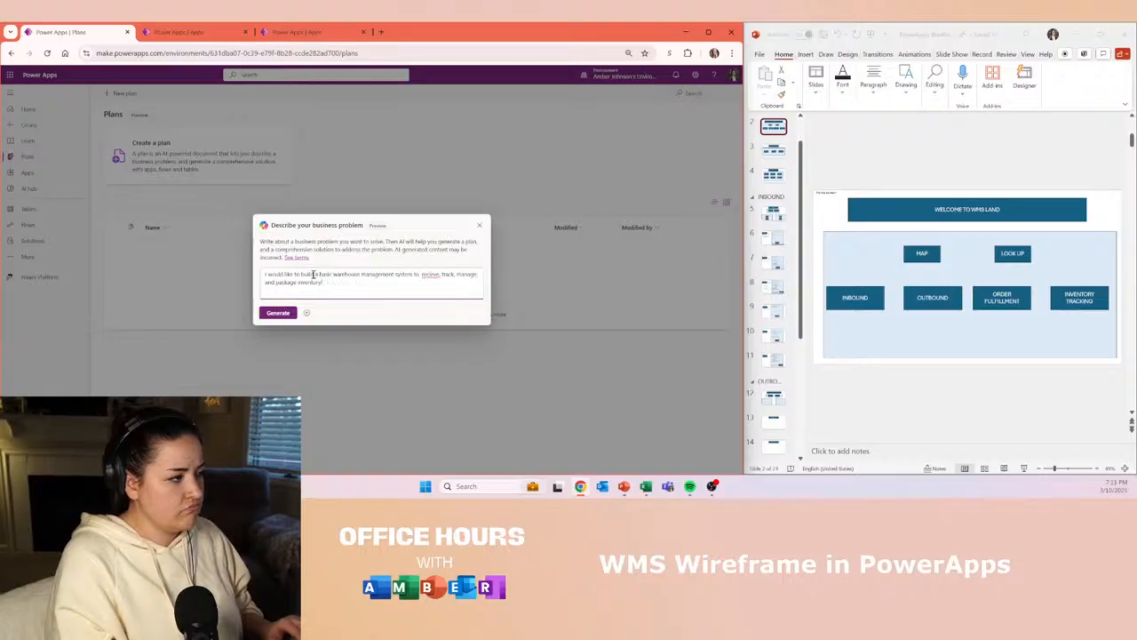
{"action": "type", "text": "."}
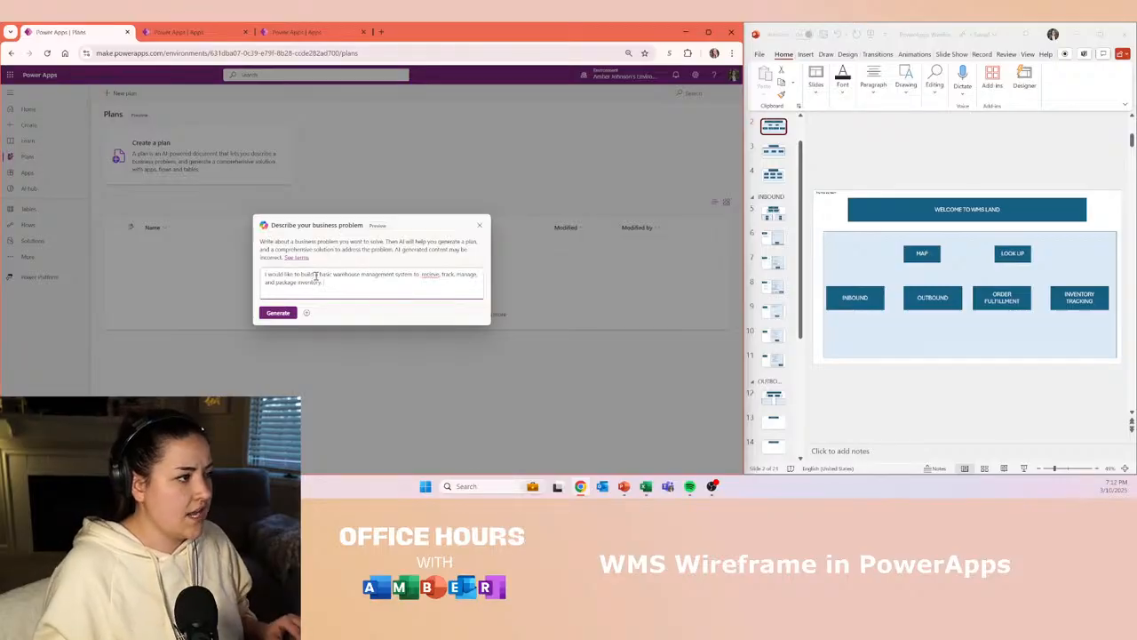
- Correct the misspelled "recieve" to "receive" in the description and generate the plan
{"action": "right_click", "coordinate": [430, 275]}
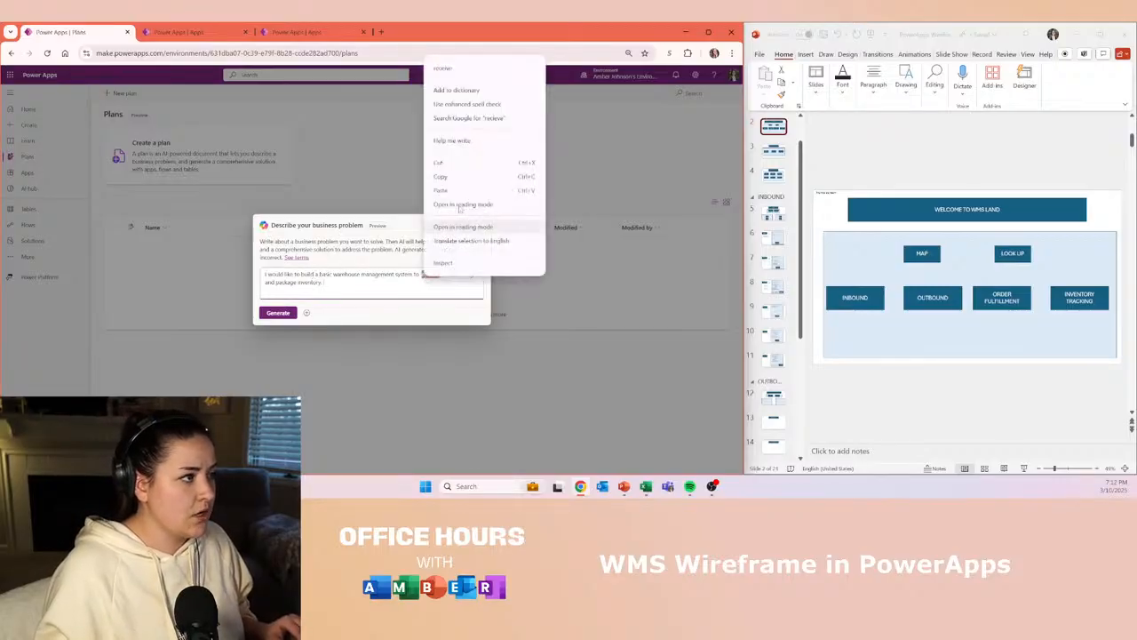
{"action": "left_click", "coordinate": [462, 66]}
{"action": "left_click", "coordinate": [275, 315]}
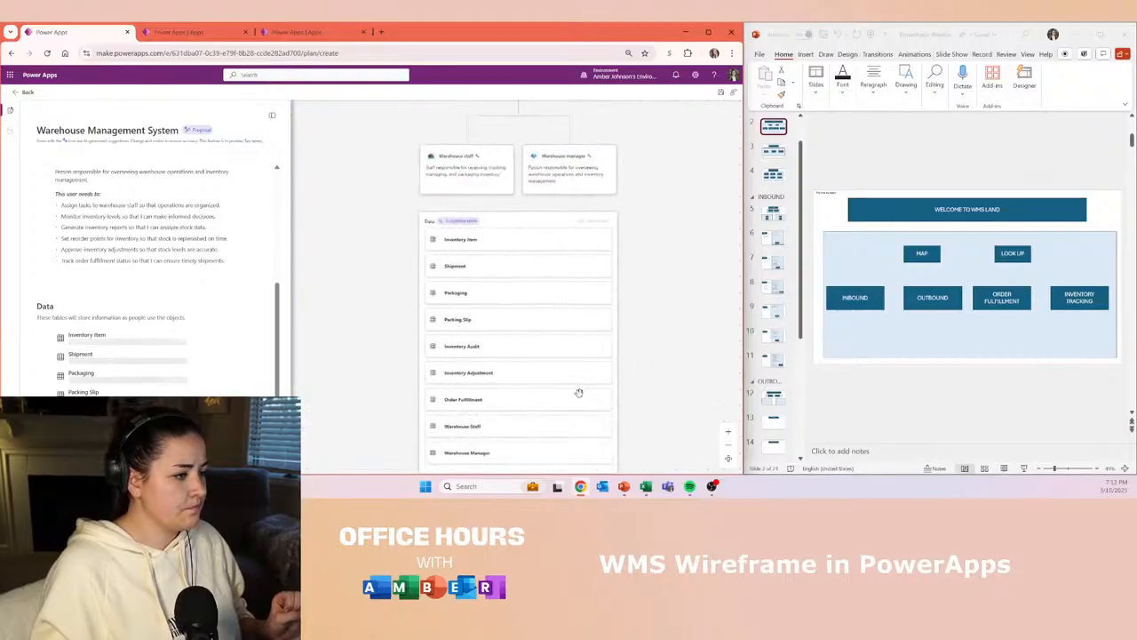
- Open the plan's Data section for editing and place the WMS Excel workbook beside the browser for reference
{"action": "scroll", "coordinate": [166, 362], "scroll_direction": "down", "scroll_amount": 3}
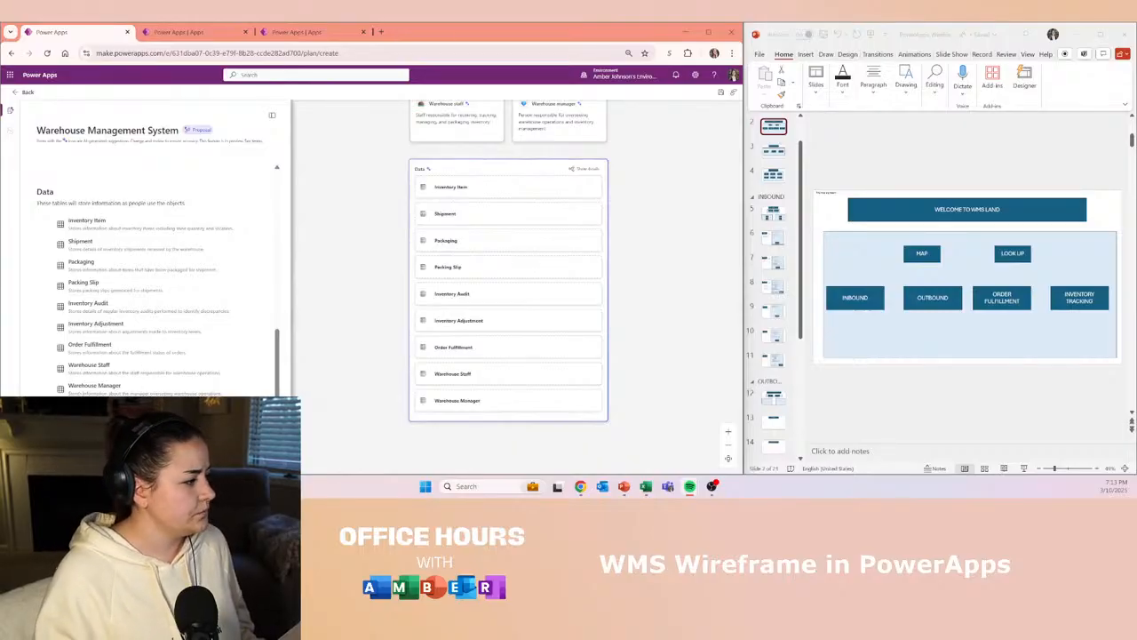
{"action": "left_click", "coordinate": [71, 228]}
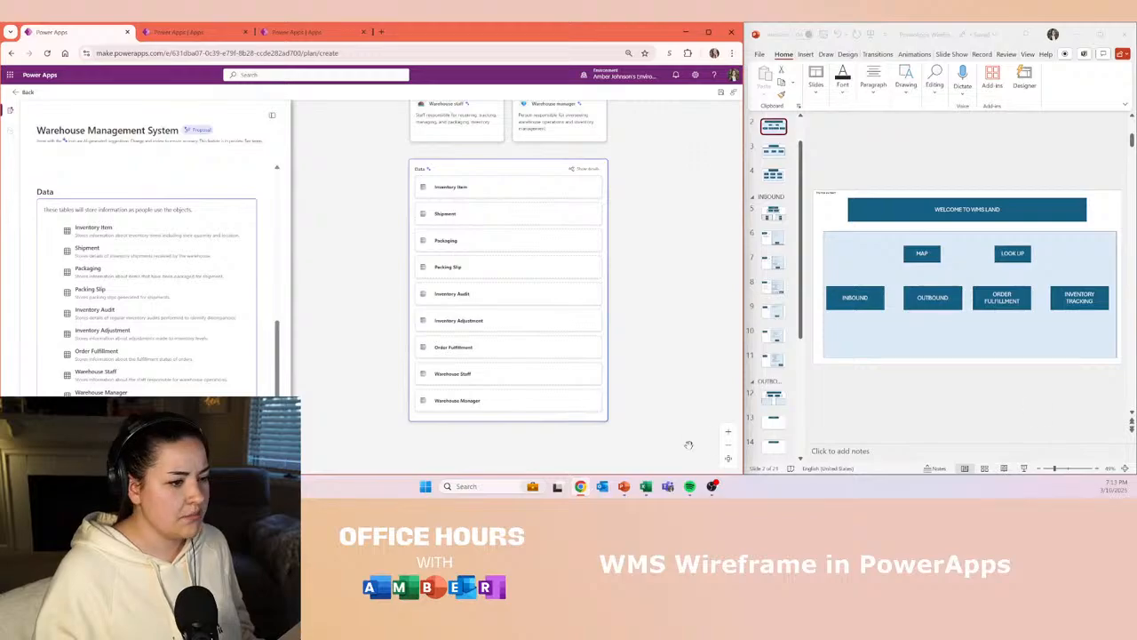
{"action": "left_click", "coordinate": [645, 487]}
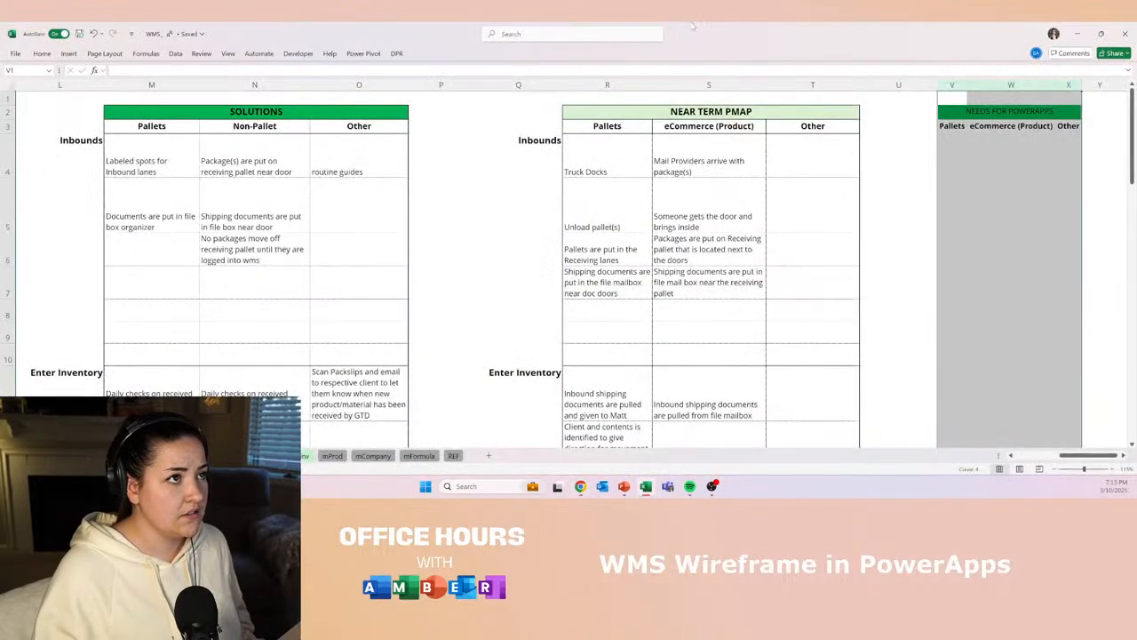
{"action": "key", "text": "super+Right"}
{"action": "left_click", "coordinate": [916, 369]}
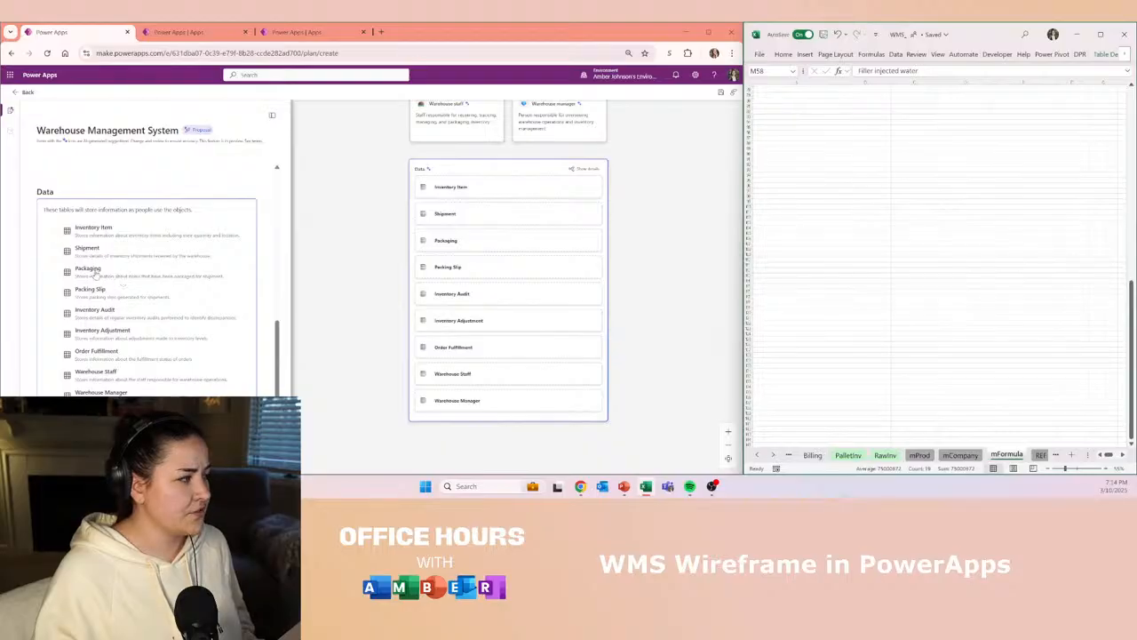
- Keep the revised data tables, including Pallet Inventory, Raw Ingredient Inventory, Master Product Table and Master Company Table
{"action": "left_click", "coordinate": [92, 274]}
{"action": "left_click_drag", "start_coordinate": [102, 269], "coordinate": [73, 268]}
{"action": "left_click", "coordinate": [92, 274]}
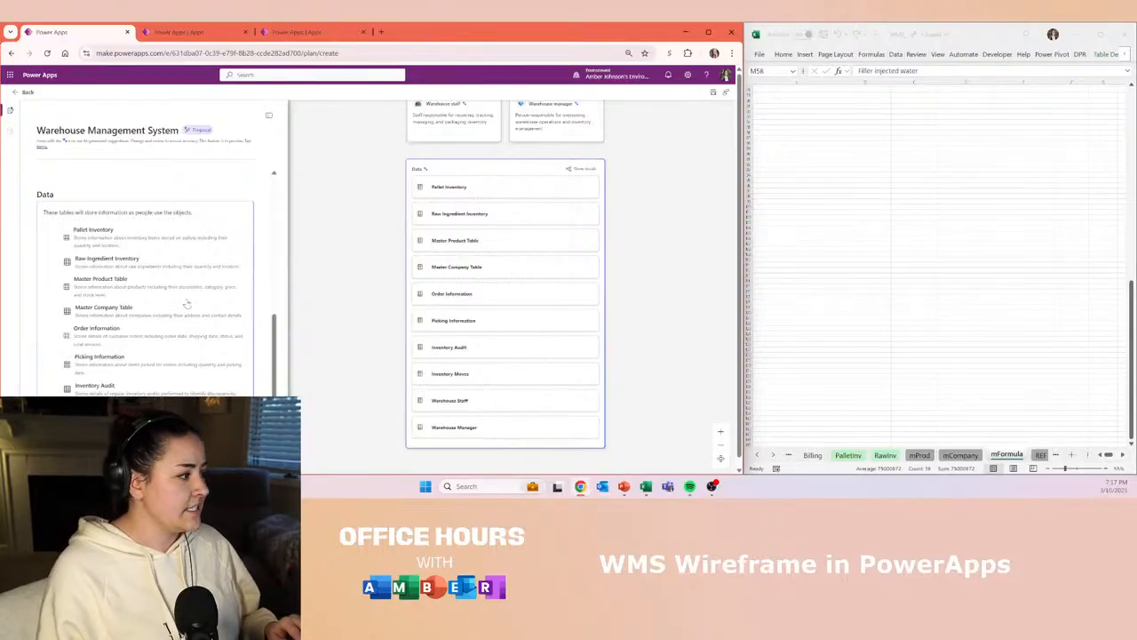
{"action": "scroll", "coordinate": [168, 302], "scroll_direction": "down", "scroll_amount": 3}
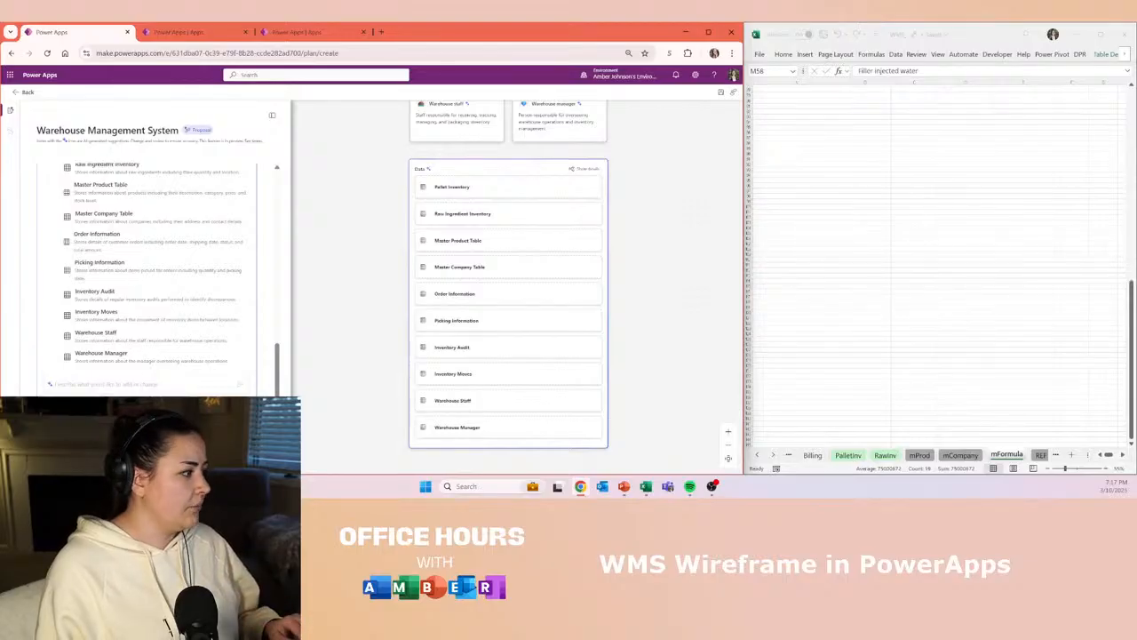
{"action": "left_click", "coordinate": [66, 404]}
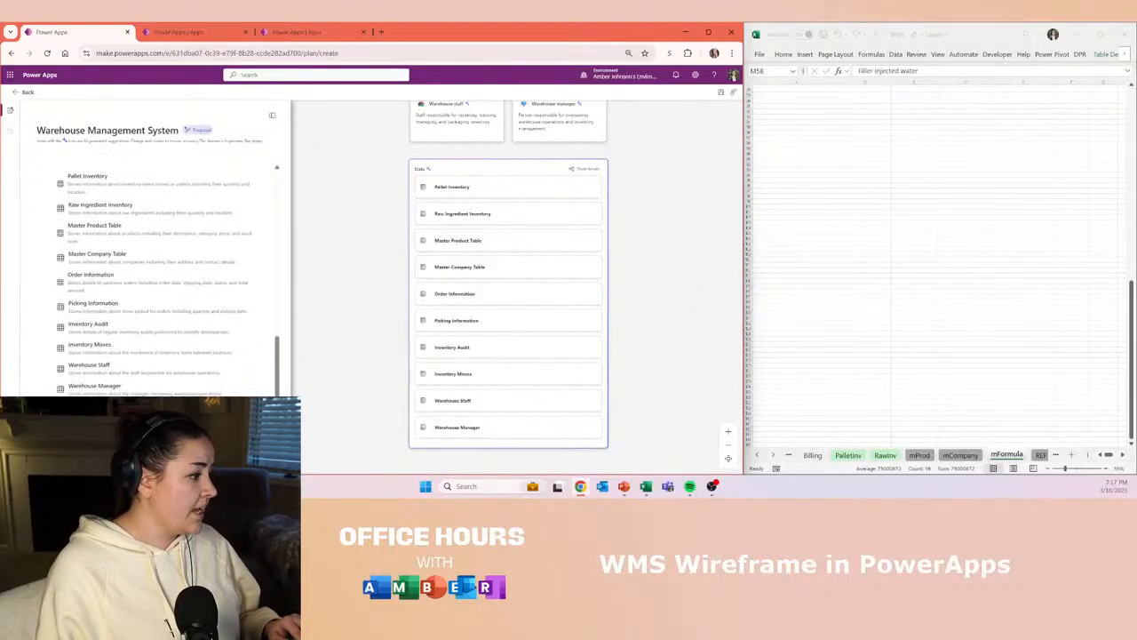
- Limit the plan's proposed user experiences to the Warehouse Staff App canvas app
{"action": "scroll", "coordinate": [192, 316], "scroll_direction": "down", "scroll_amount": 2}
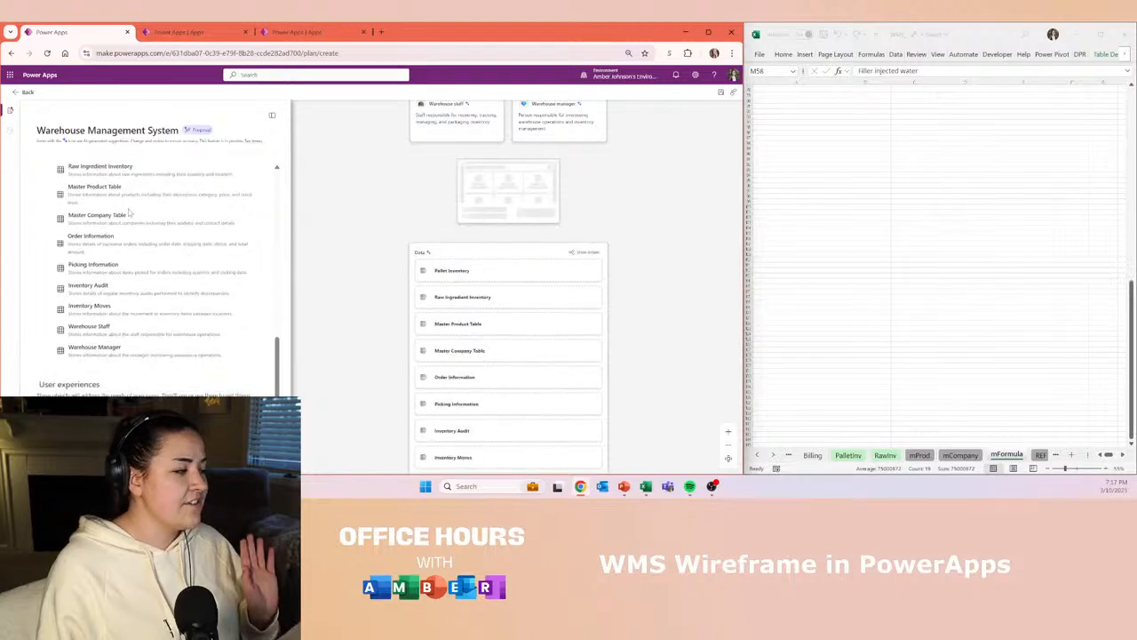
{"action": "scroll", "coordinate": [186, 307], "scroll_direction": "down", "scroll_amount": 1}
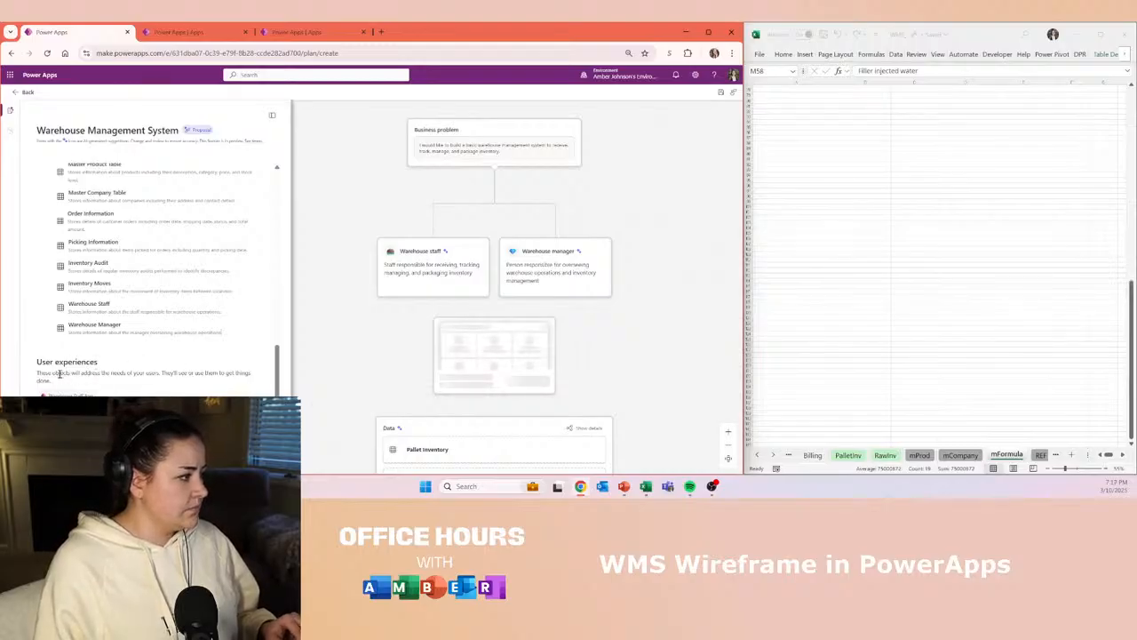
{"action": "left_click_drag", "start_coordinate": [45, 373], "coordinate": [136, 374]}
{"action": "left_click_drag", "start_coordinate": [237, 373], "coordinate": [162, 373]}
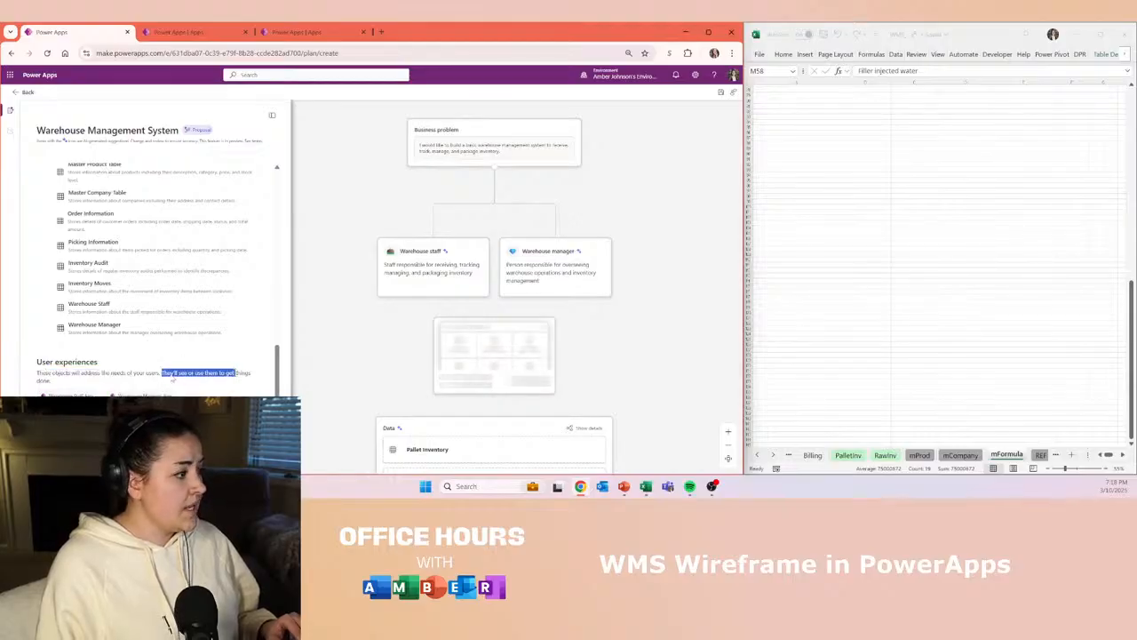
{"action": "left_click", "coordinate": [162, 373]}
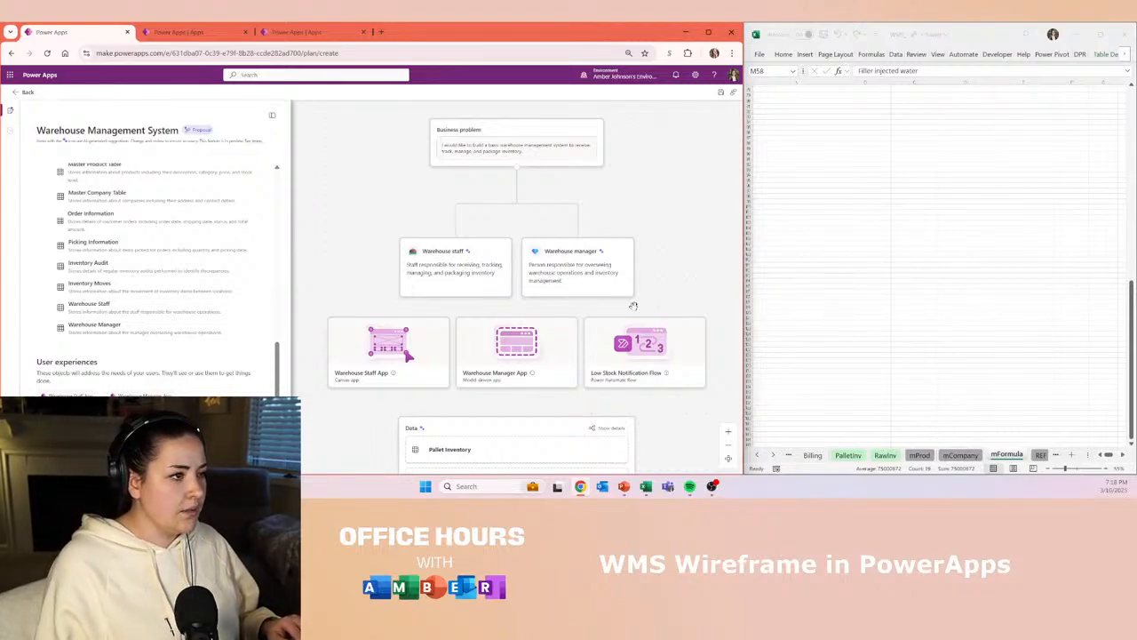
{"action": "scroll", "coordinate": [149, 392], "scroll_direction": "down", "scroll_amount": 1}
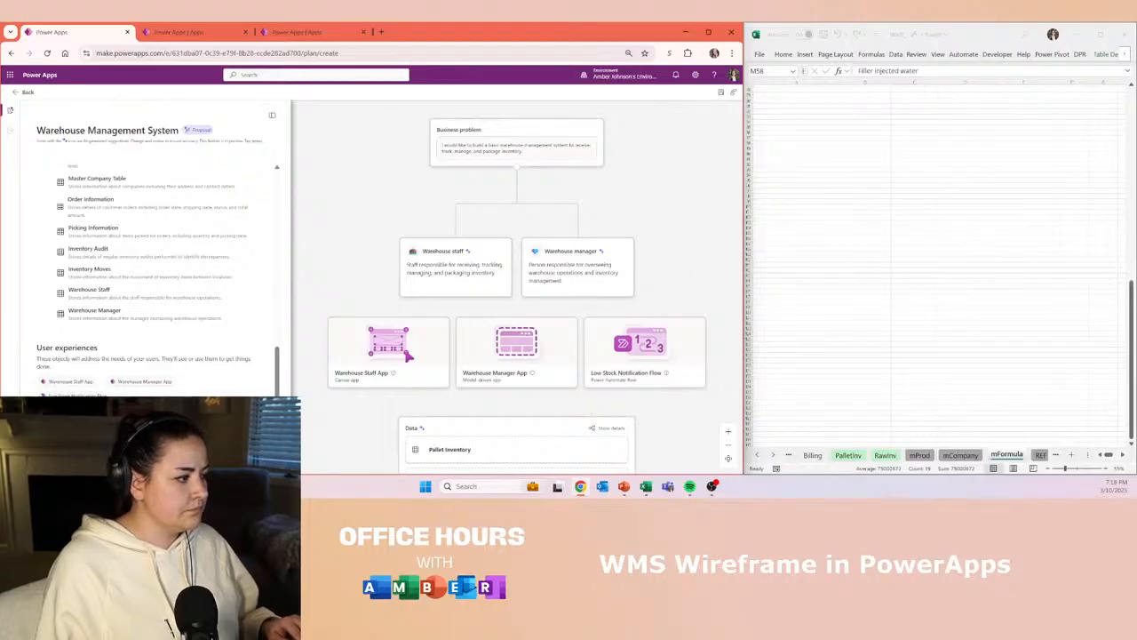
{"action": "left_click", "coordinate": [149, 391]}
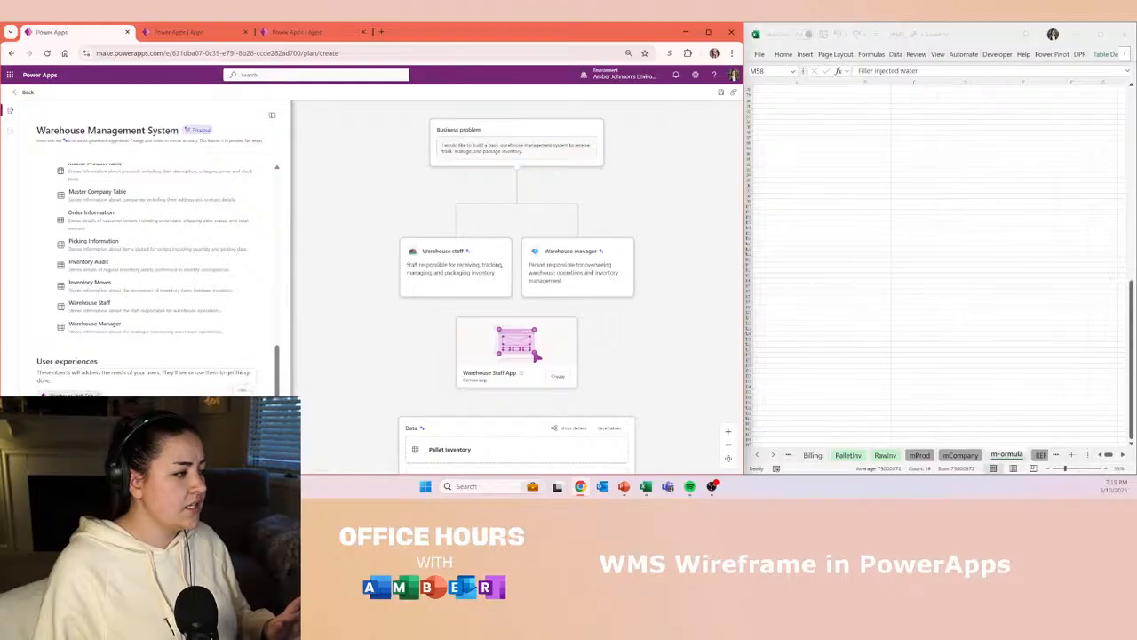
- Save the plan's data tables to a new solution named Warehouse Management System
{"action": "left_click", "coordinate": [557, 377]}
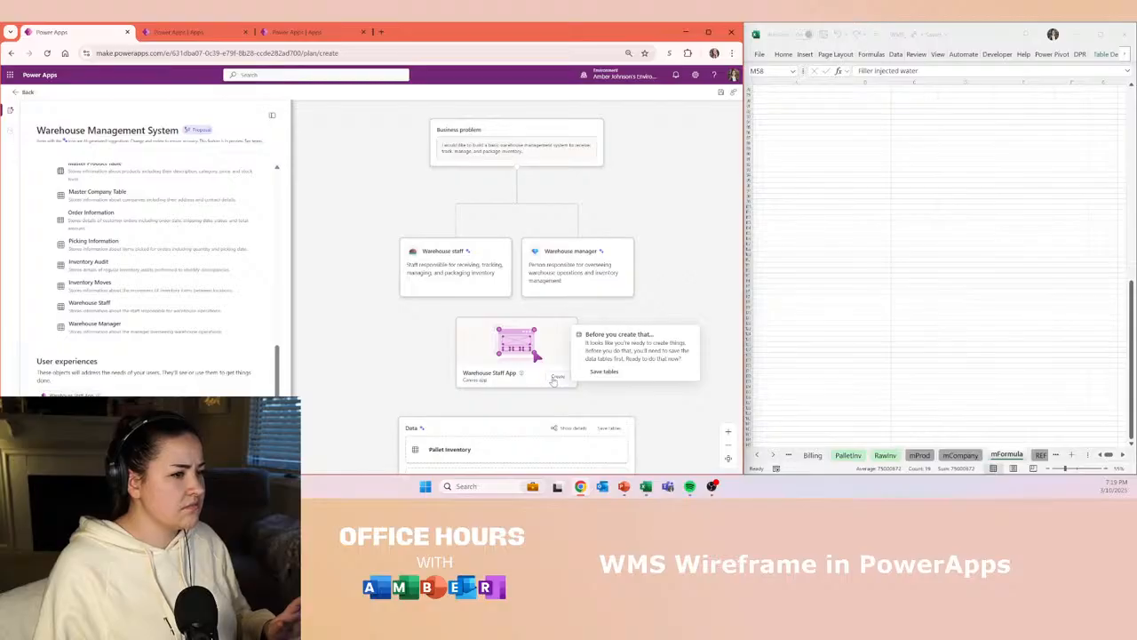
{"action": "left_click", "coordinate": [612, 373]}
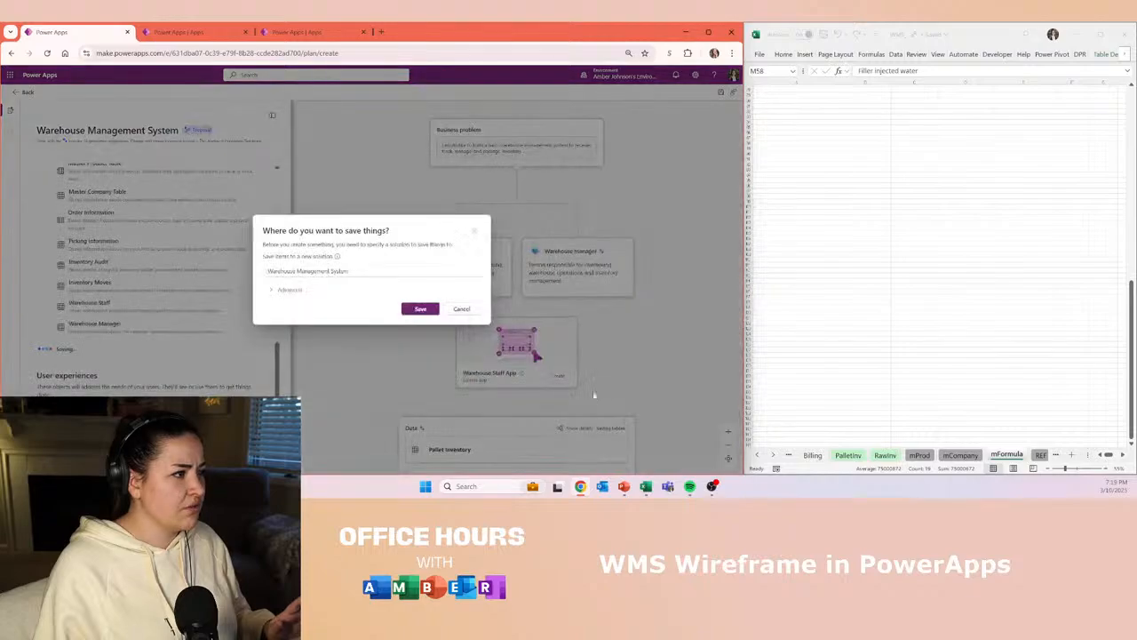
{"action": "left_click", "coordinate": [301, 292]}
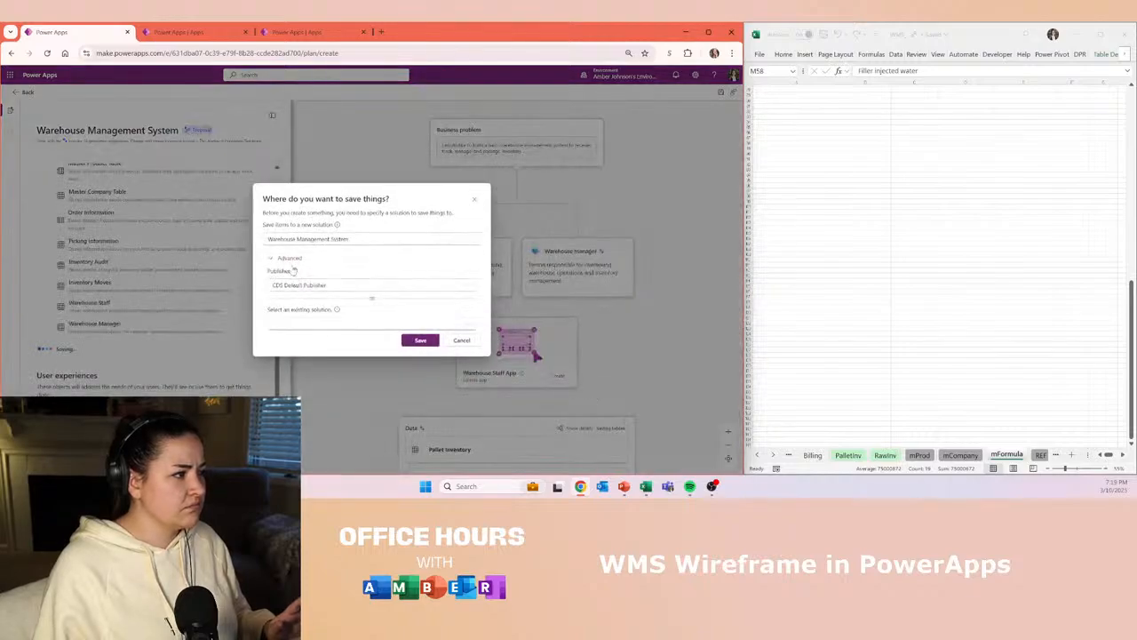
{"action": "left_click", "coordinate": [294, 267]}
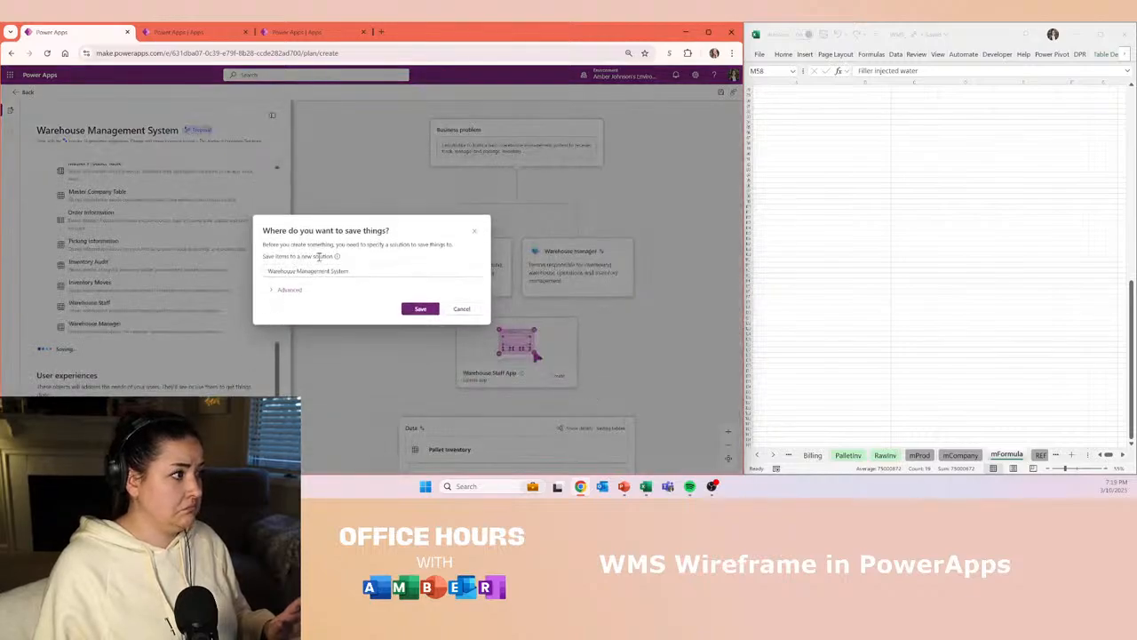
{"action": "left_click", "coordinate": [421, 309]}
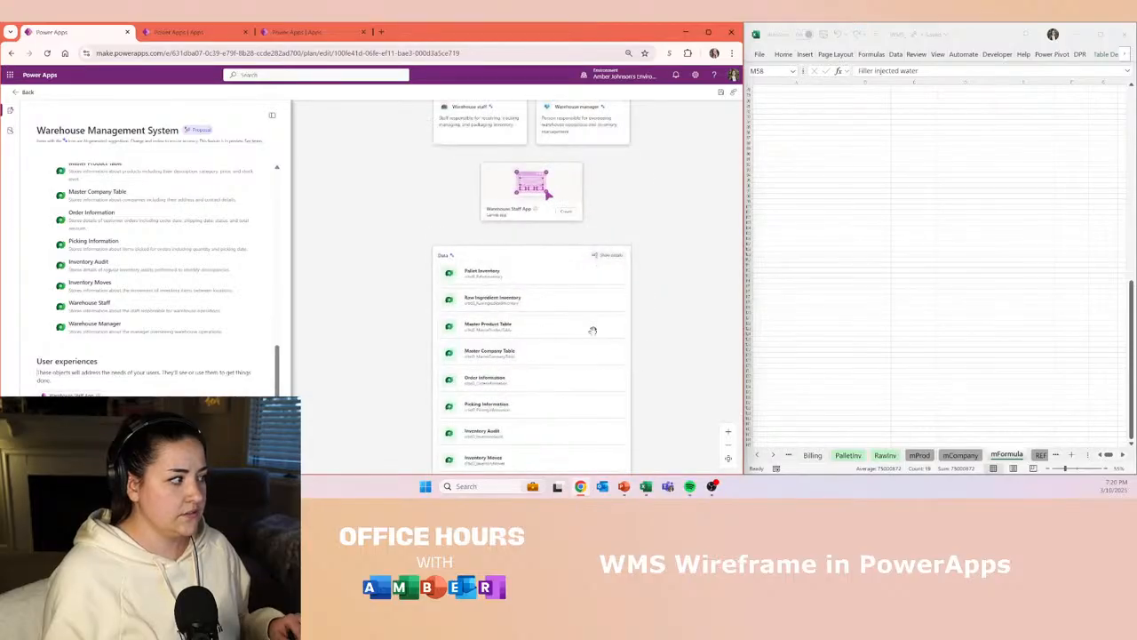
- Create the Warehouse Staff App from the plan and skip the studio's welcome dialog
{"action": "left_click", "coordinate": [569, 213]}
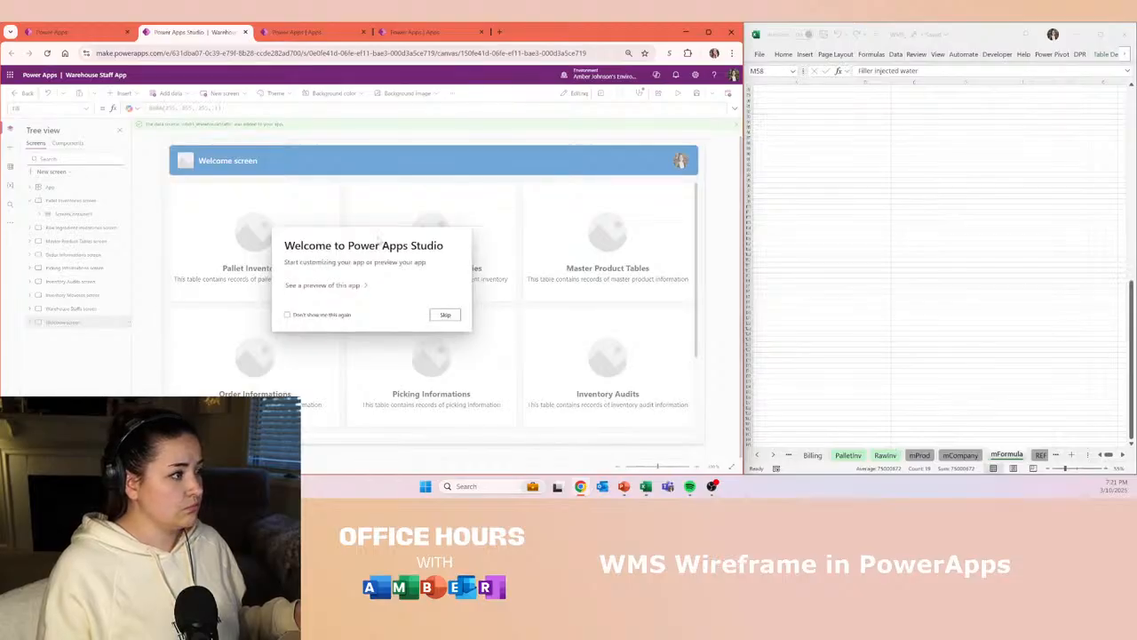
{"action": "left_click", "coordinate": [439, 314]}
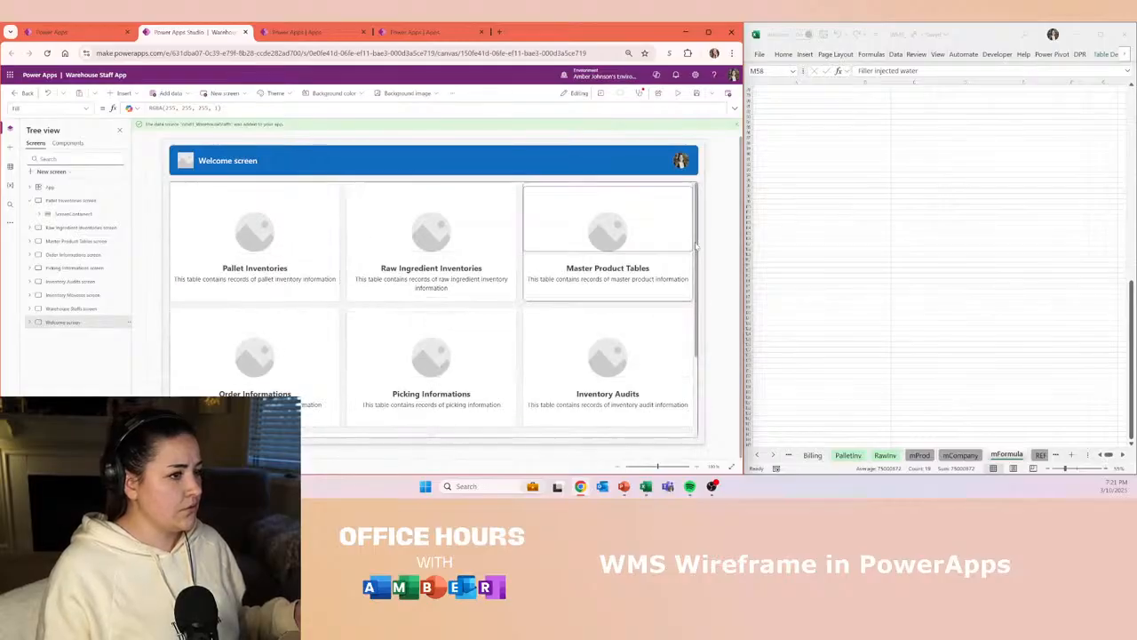
{"action": "left_click", "coordinate": [699, 271]}
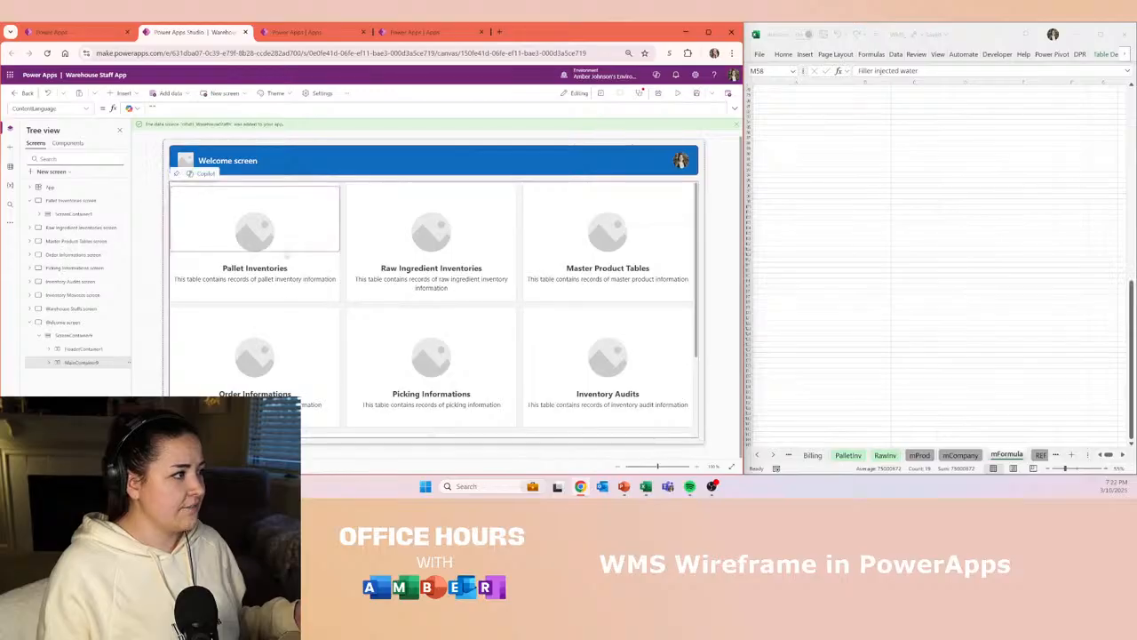
- Inspect the image in the Pallet Inventories card on the Welcome screen, and collapse the Welcome screen's element tree
{"action": "left_click", "coordinate": [298, 252]}
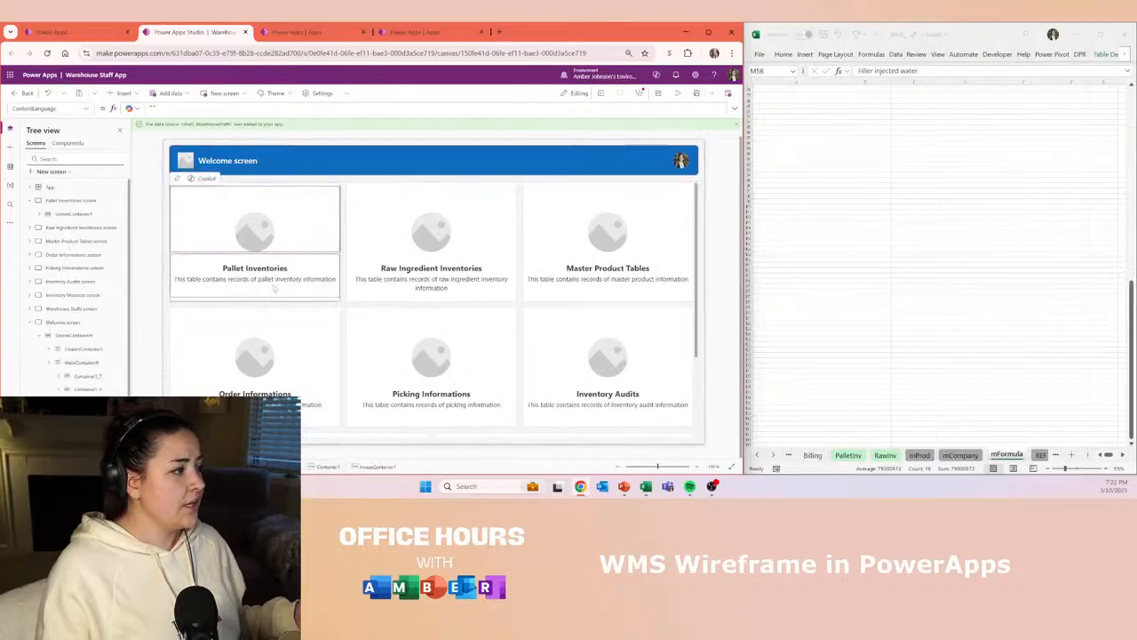
{"action": "left_click", "coordinate": [255, 231]}
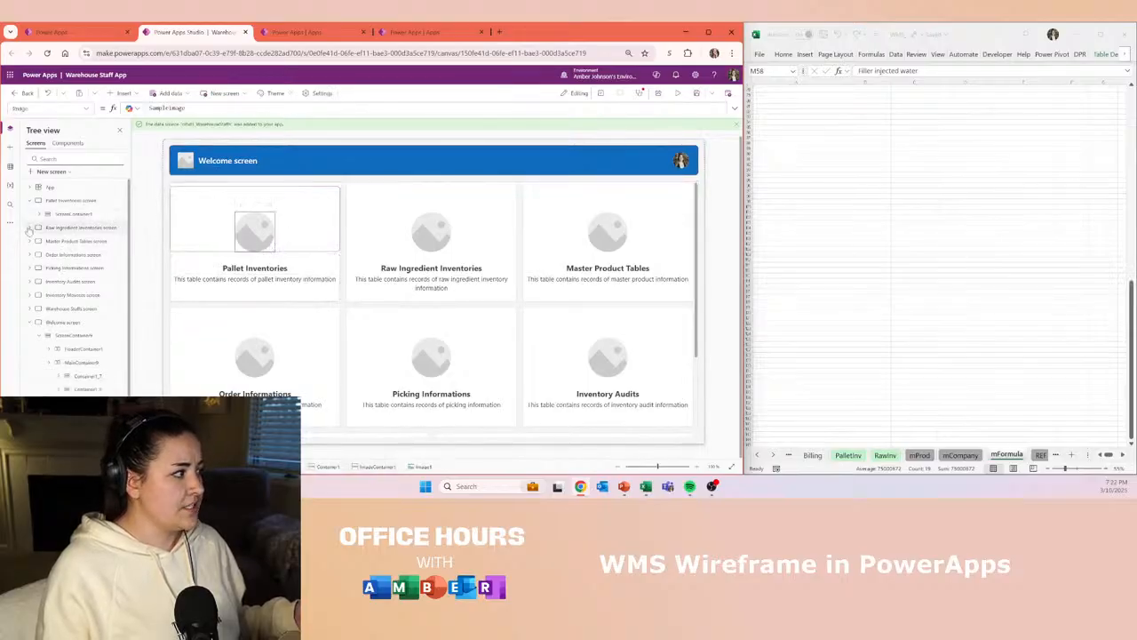
{"action": "left_click", "coordinate": [30, 322]}
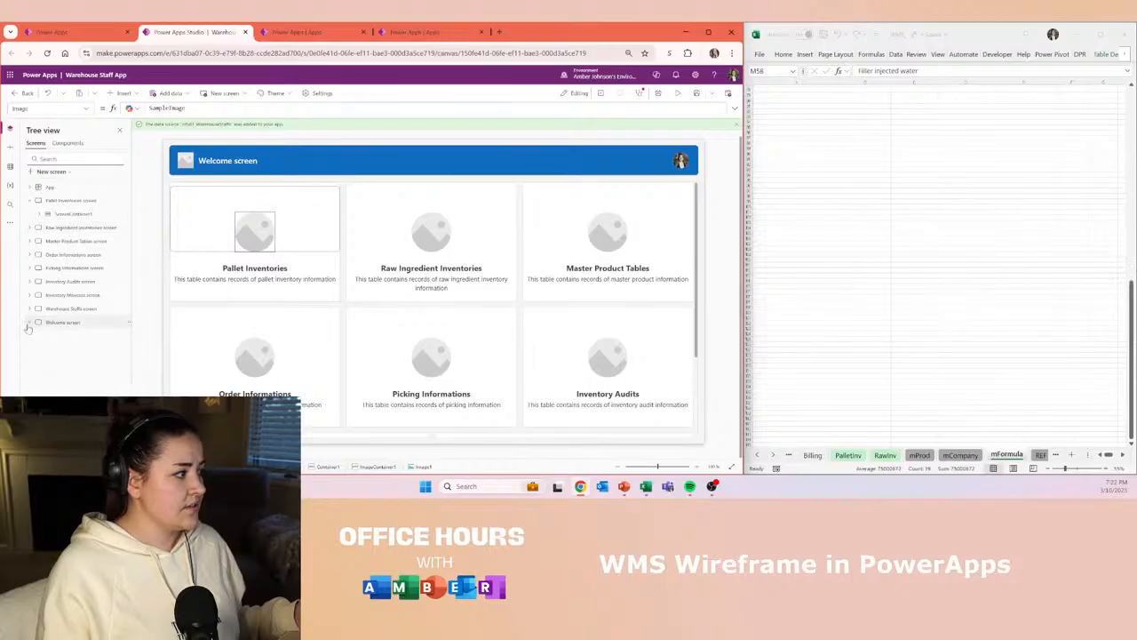
- Set the browser zoom to 100% and arrange the app studio beside the PowerApps Wireframe presentation, giving the studio the wider share
{"action": "left_click", "coordinate": [706, 32]}
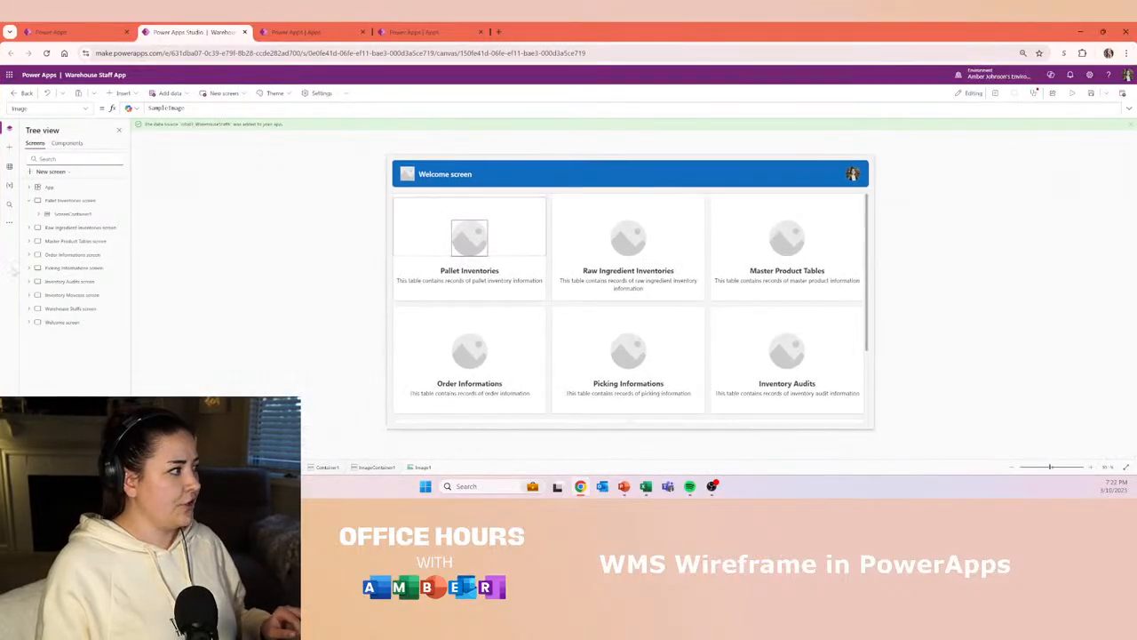
{"action": "key", "text": "ctrl+plus"}
{"action": "key", "text": "ctrl+plus"}
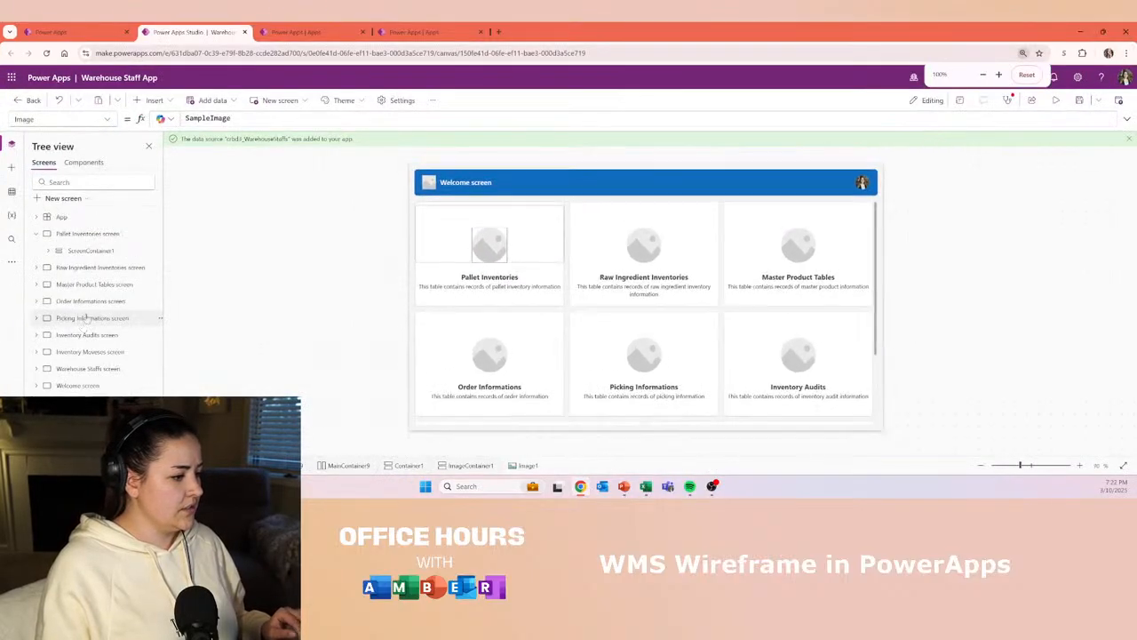
{"action": "left_click_drag", "start_coordinate": [578, 26], "coordinate": [1135, 169]}
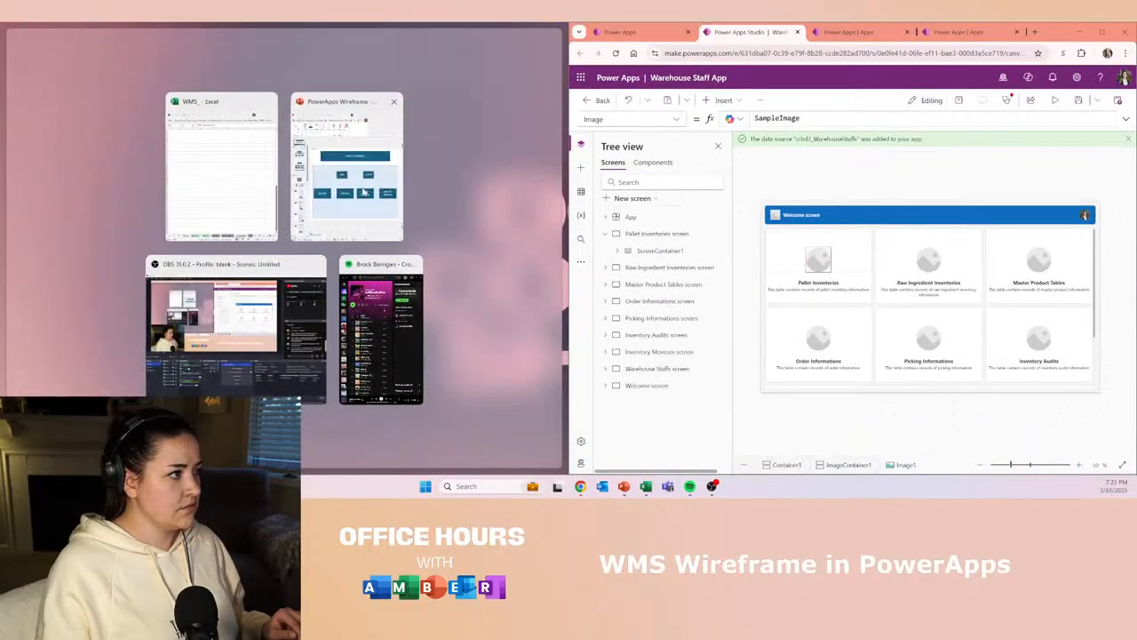
{"action": "left_click", "coordinate": [363, 192]}
{"action": "left_click_drag", "start_coordinate": [567, 197], "coordinate": [299, 206]}
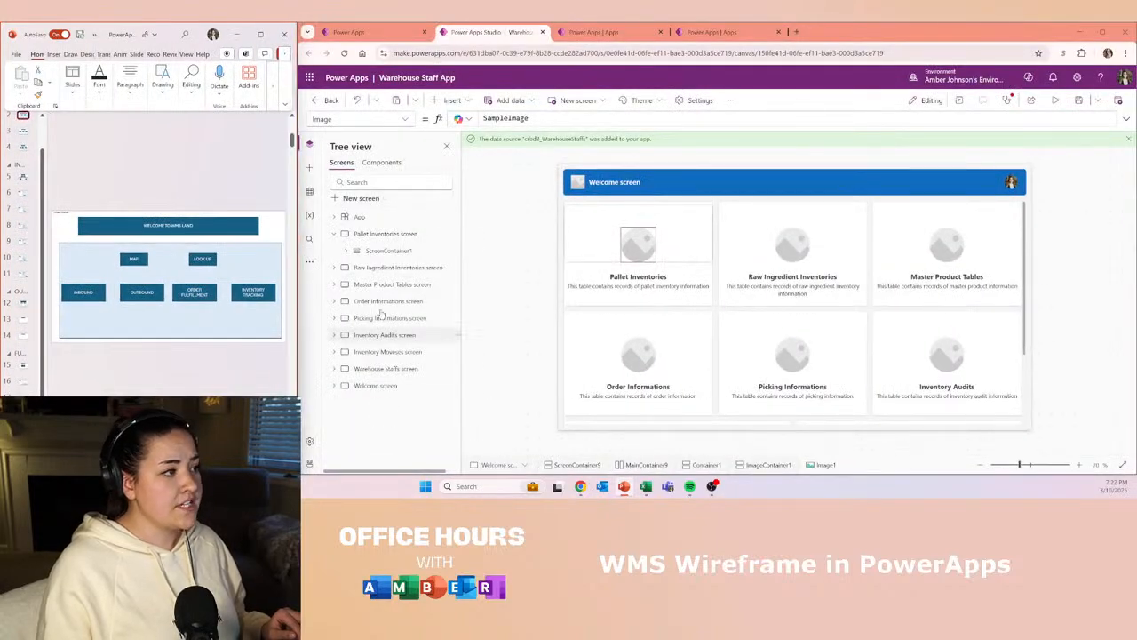
- Review the generated app screens one by one, from the Welcome and Warehouse Staffs screens up to the Raw Ingredient Inventories screen
{"action": "left_click", "coordinate": [390, 387]}
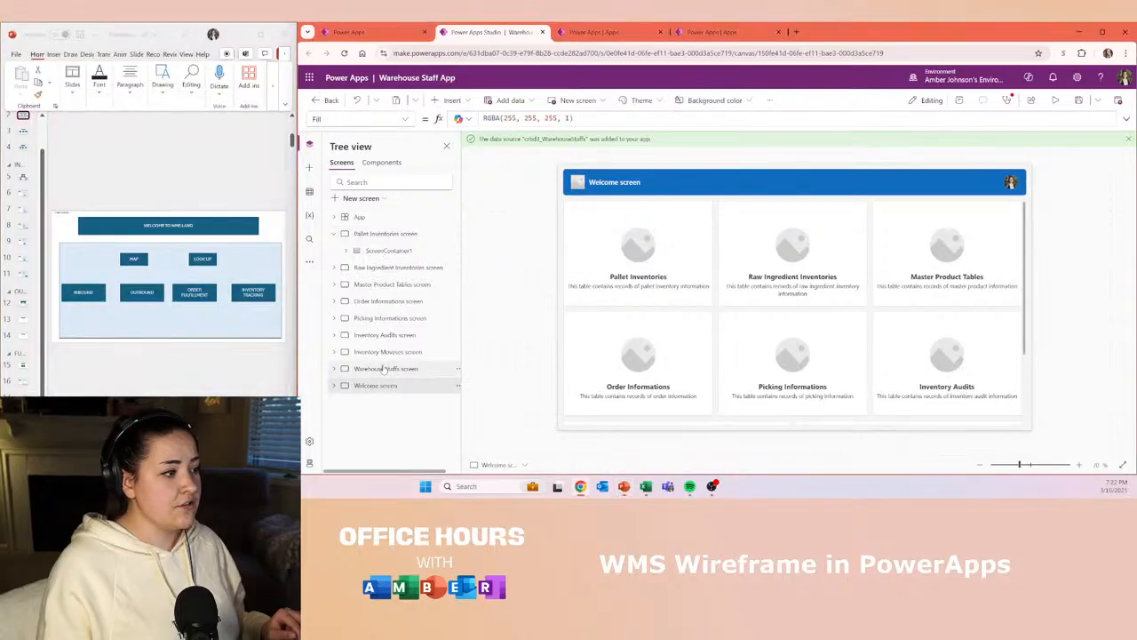
{"action": "left_click", "coordinate": [384, 368]}
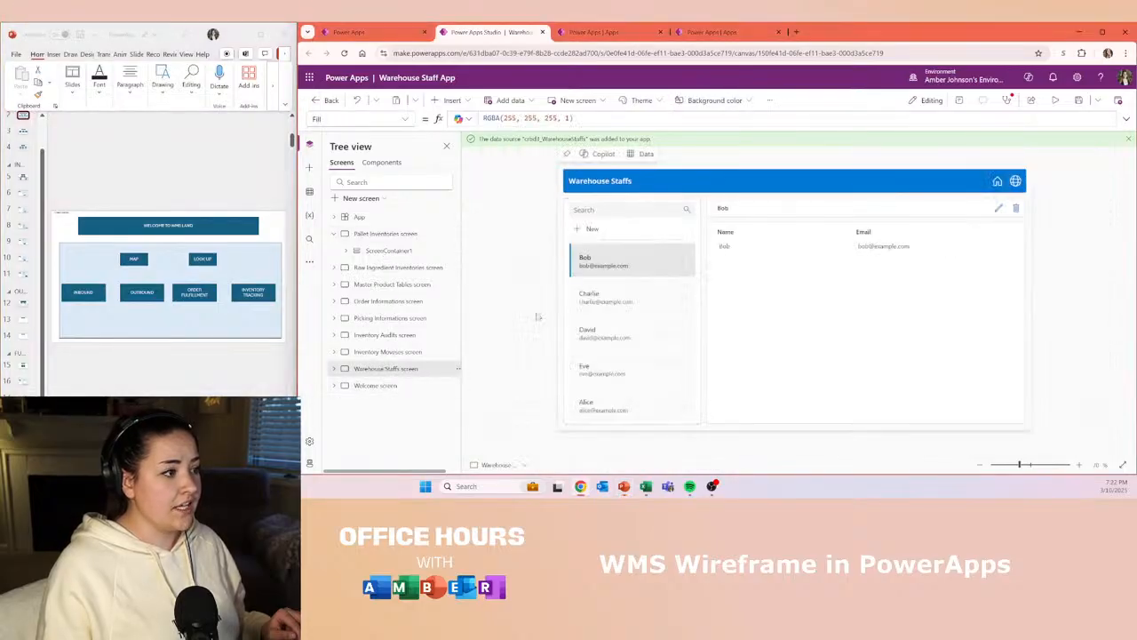
{"action": "left_click", "coordinate": [392, 353]}
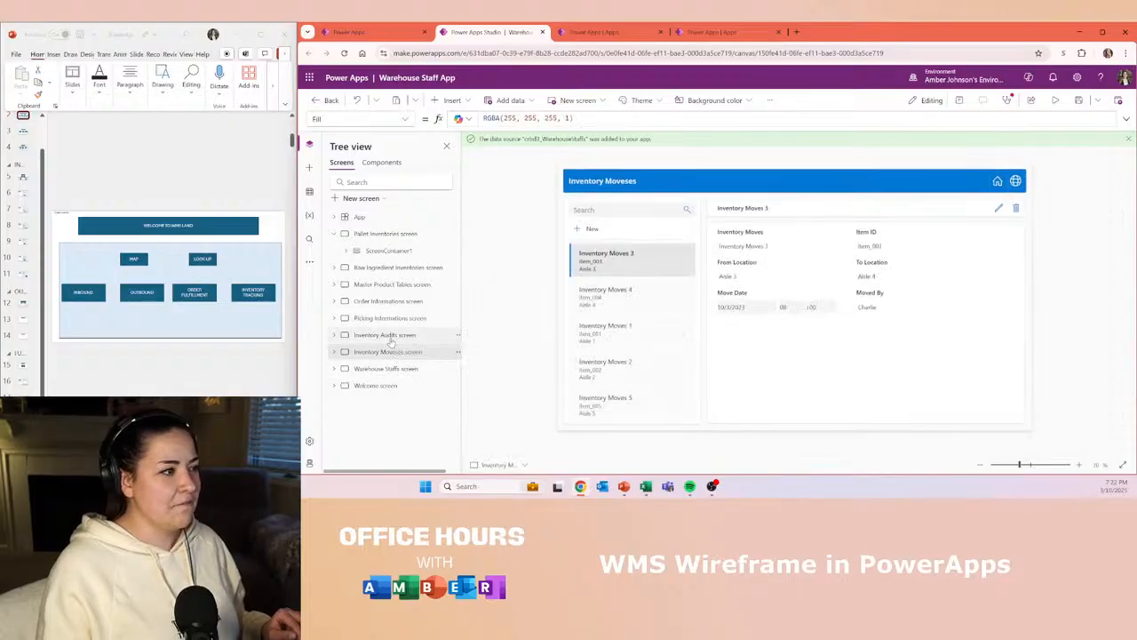
{"action": "left_click", "coordinate": [390, 341]}
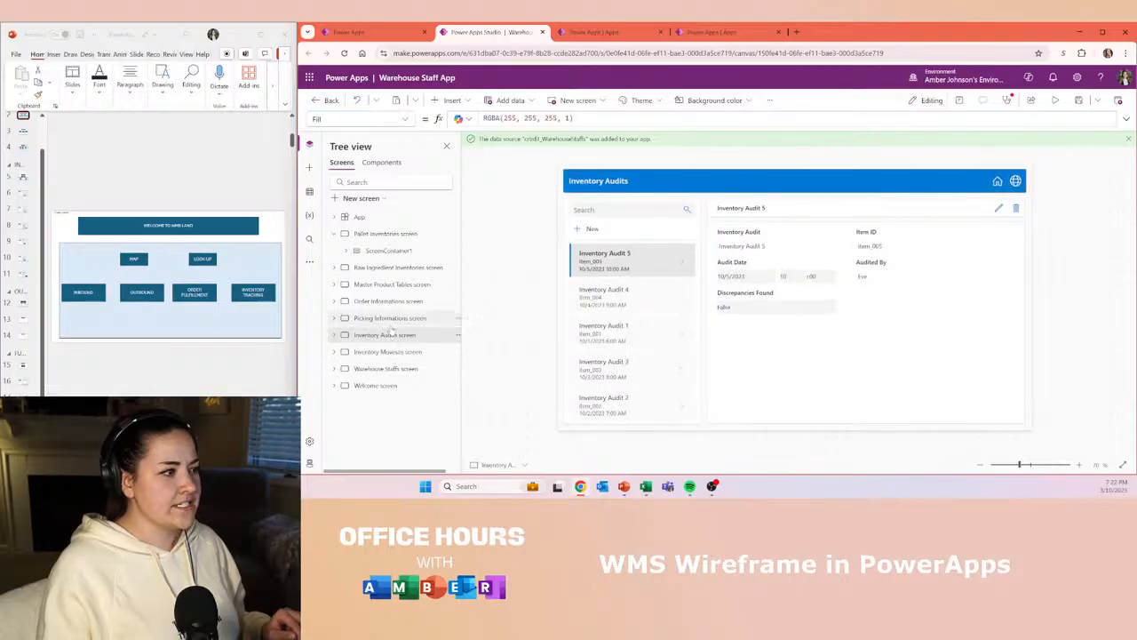
{"action": "left_click", "coordinate": [392, 320]}
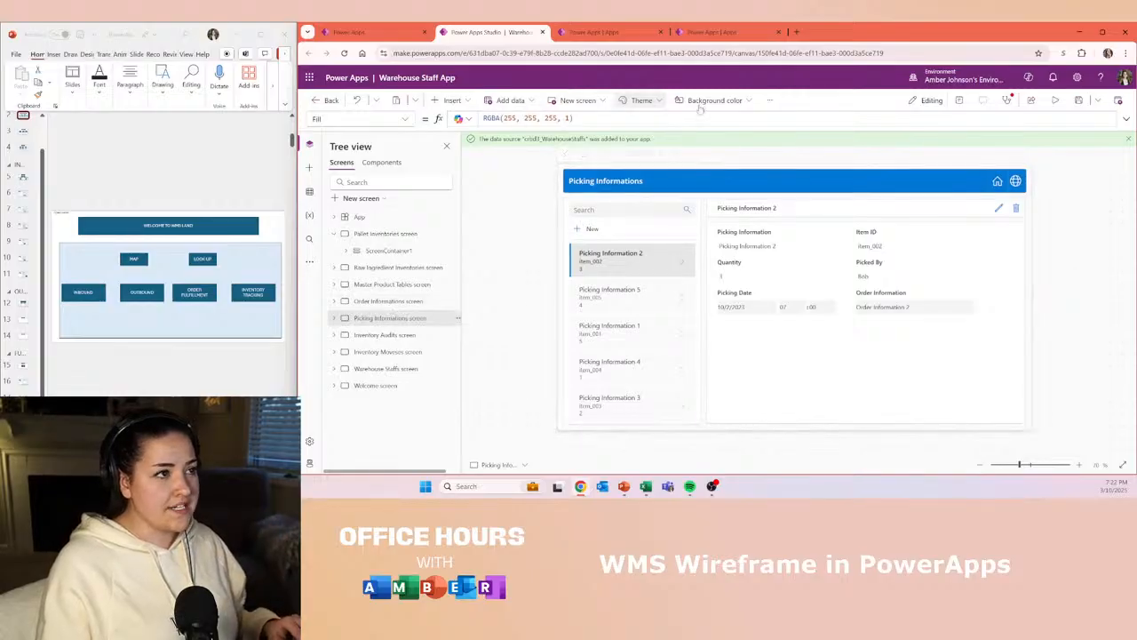
{"action": "left_click", "coordinate": [405, 301]}
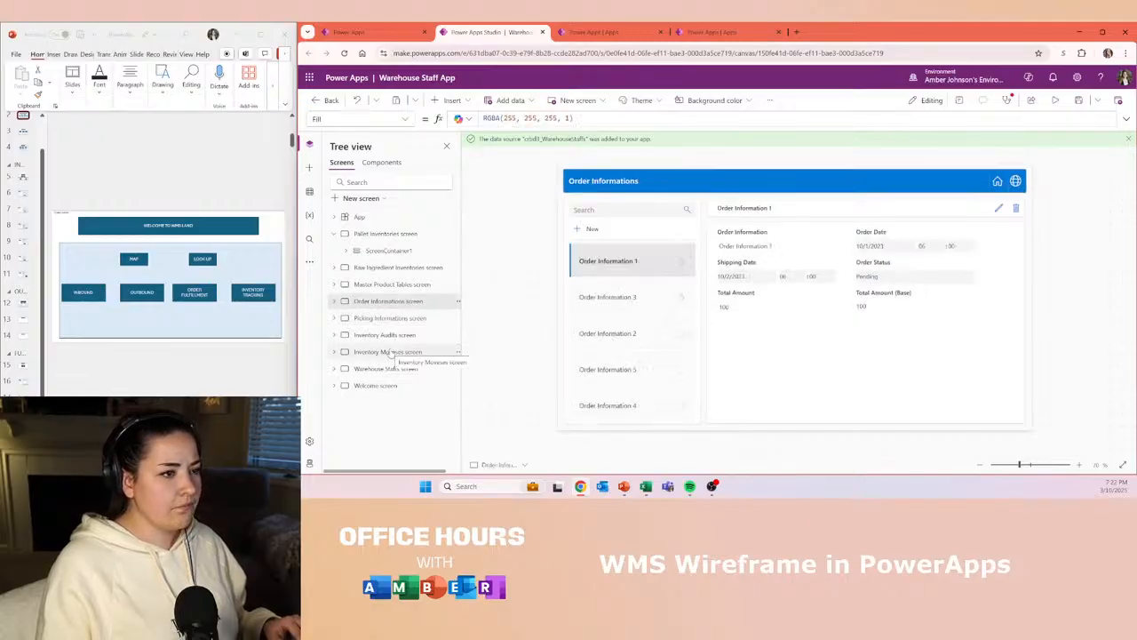
{"action": "left_click", "coordinate": [389, 288]}
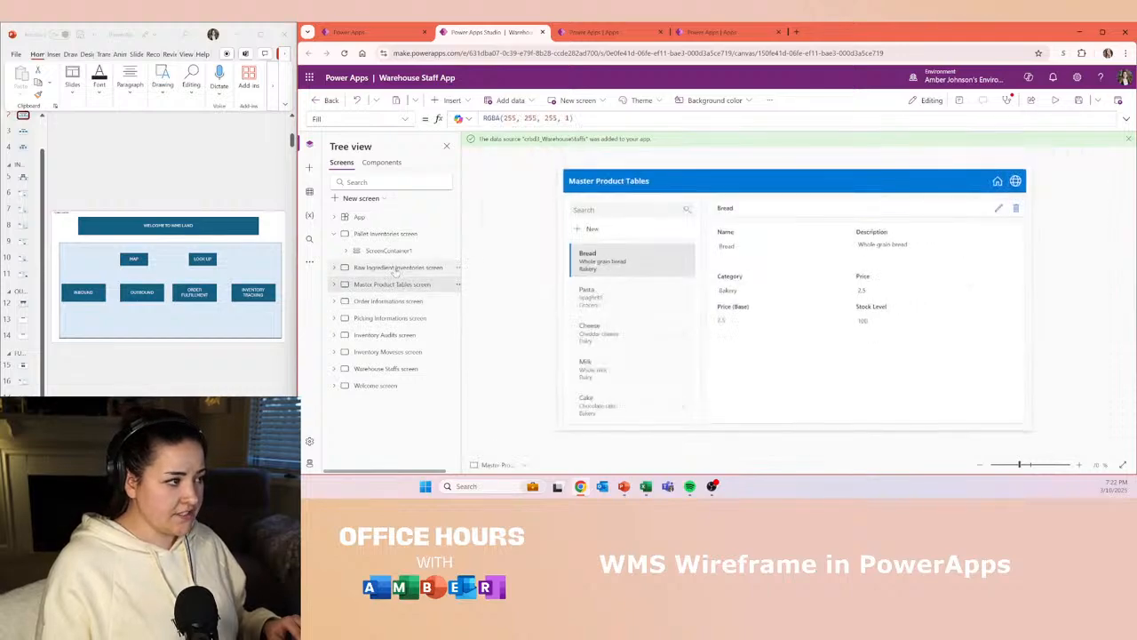
{"action": "left_click", "coordinate": [396, 269]}
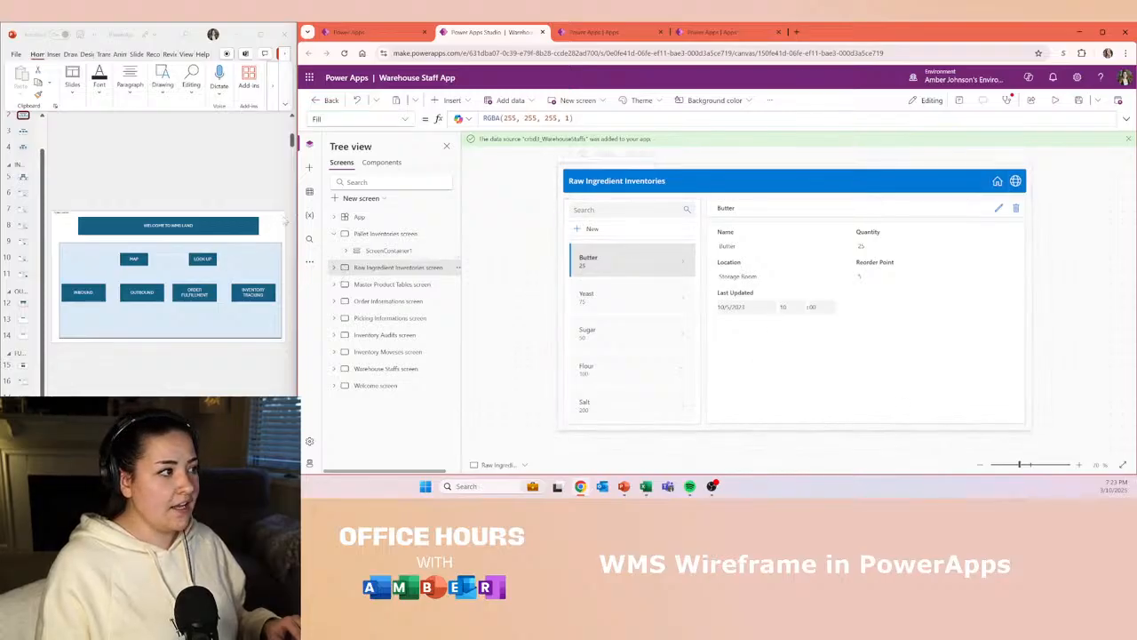
- Widen the wireframe presentation and display its Inbound Pallet Form slide with the final location section beside the app studio
{"action": "left_click_drag", "start_coordinate": [300, 213], "coordinate": [538, 229]}
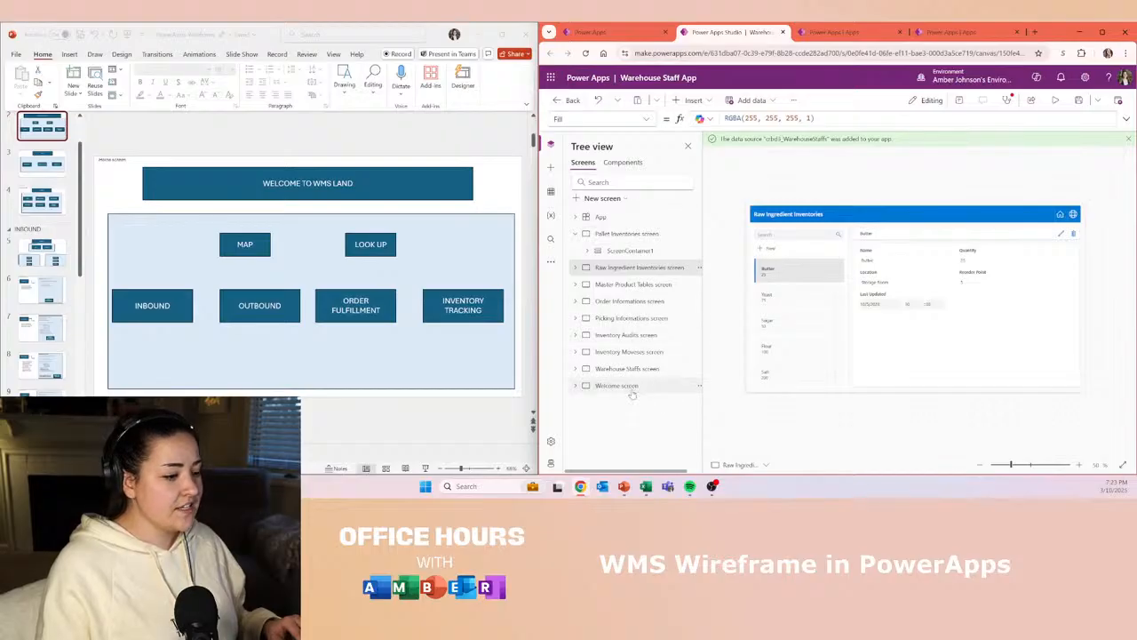
{"action": "left_click", "coordinate": [44, 365]}
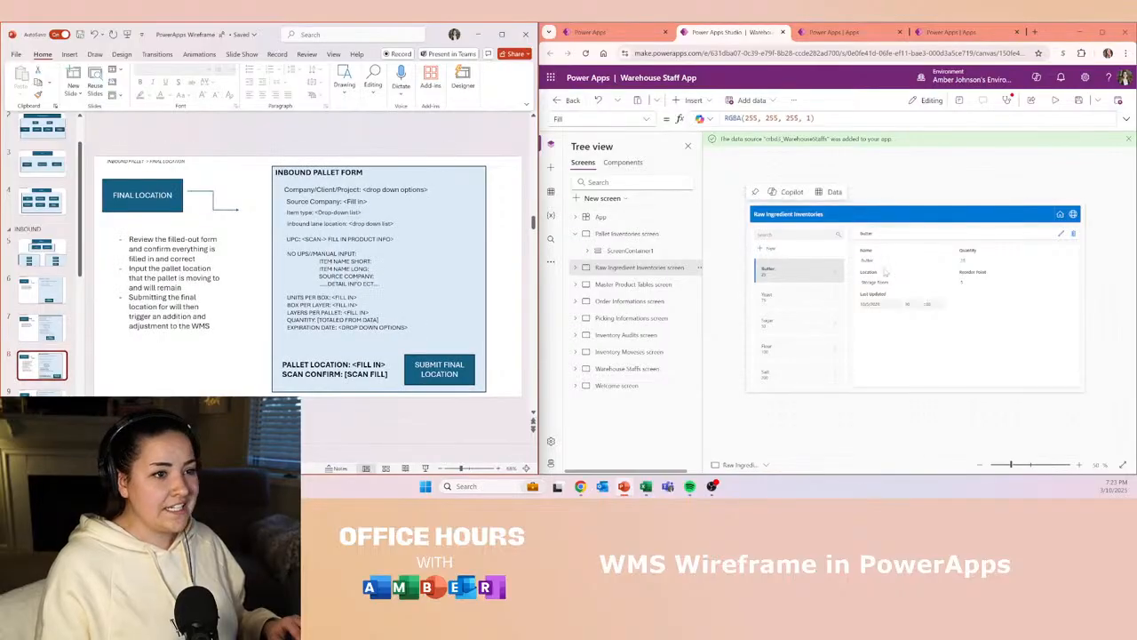
- Display the OnSelect formula of the records gallery on the Raw Ingredient Inventories screen
{"action": "left_click", "coordinate": [790, 274]}
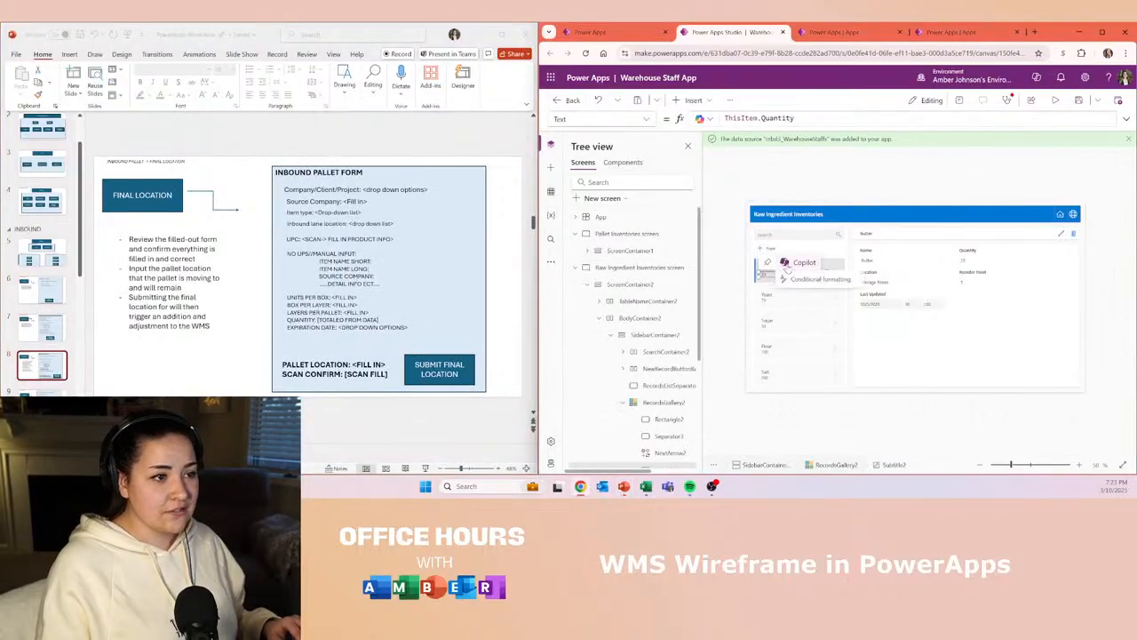
{"action": "left_click", "coordinate": [853, 259]}
{"action": "left_click", "coordinate": [833, 269]}
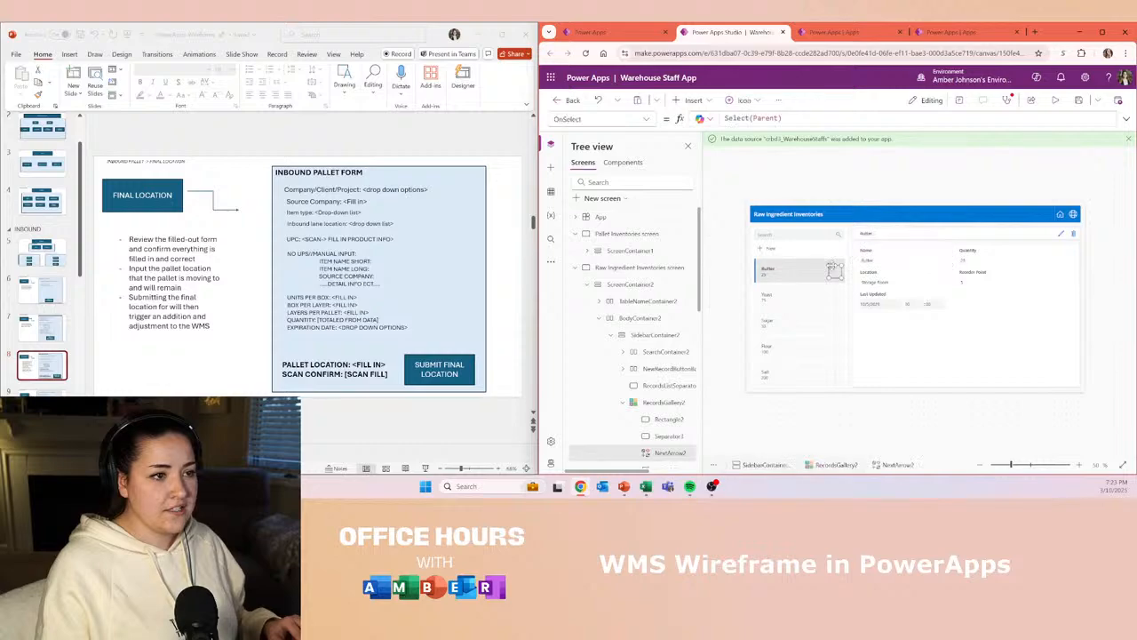
{"action": "left_click", "coordinate": [809, 268]}
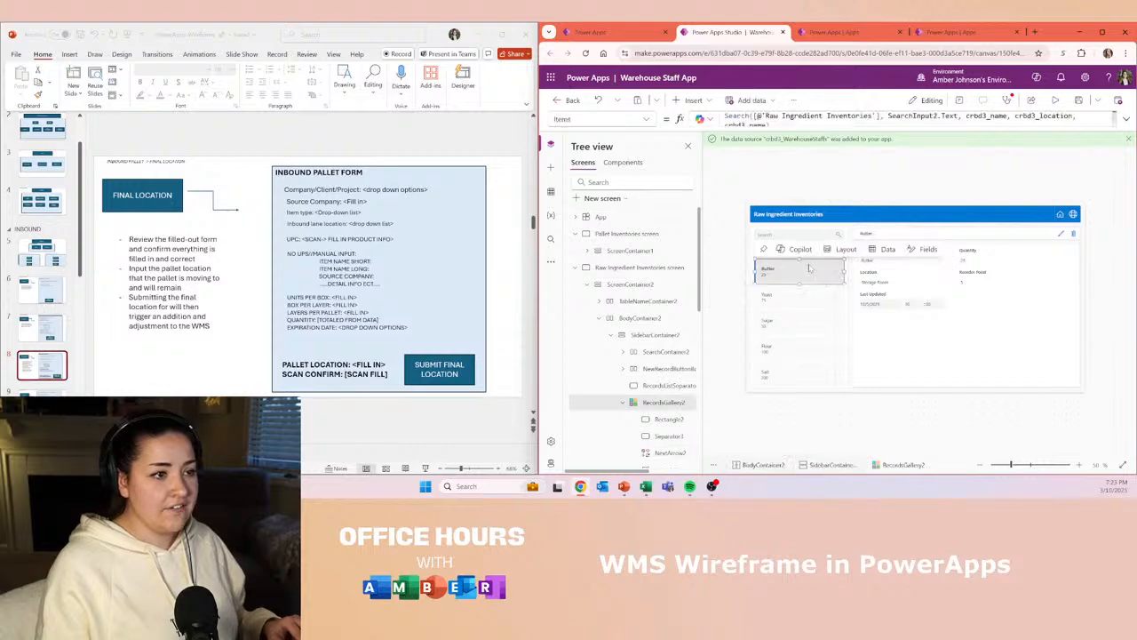
{"action": "left_click", "coordinate": [647, 119]}
{"action": "scroll", "coordinate": [610, 249], "scroll_direction": "down", "scroll_amount": 3}
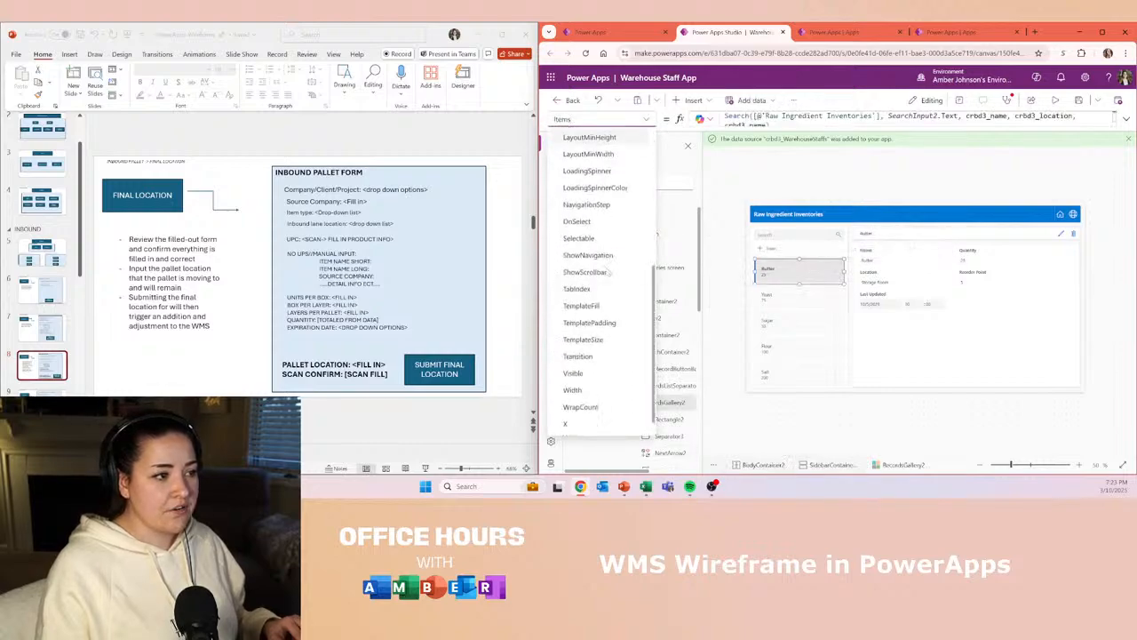
{"action": "scroll", "coordinate": [604, 222], "scroll_direction": "up", "scroll_amount": 1}
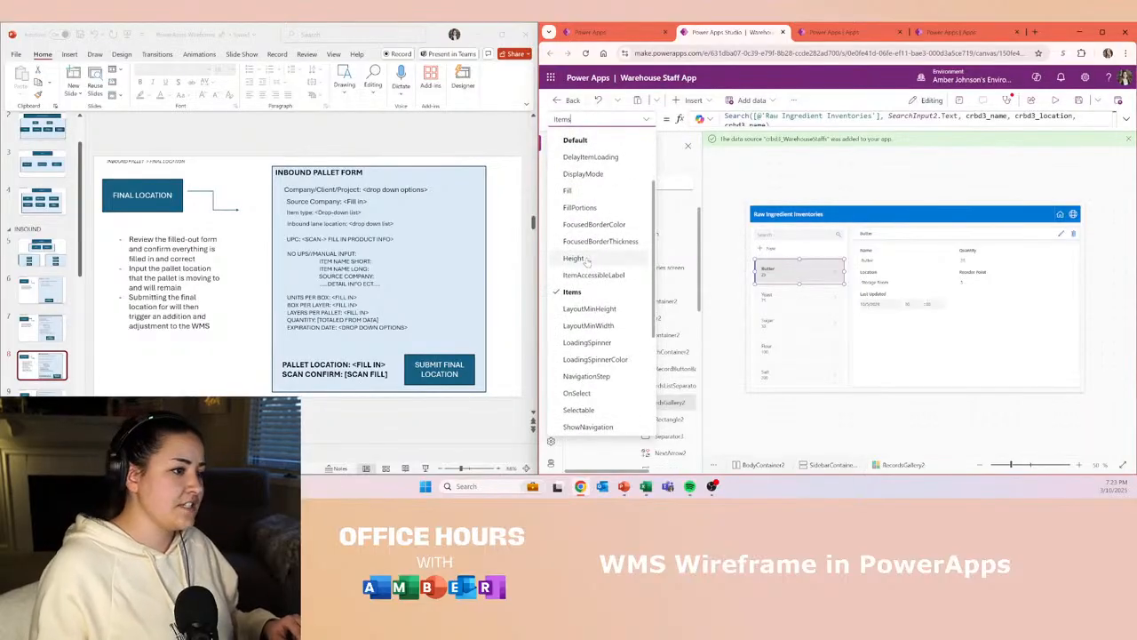
{"action": "left_click", "coordinate": [577, 393]}
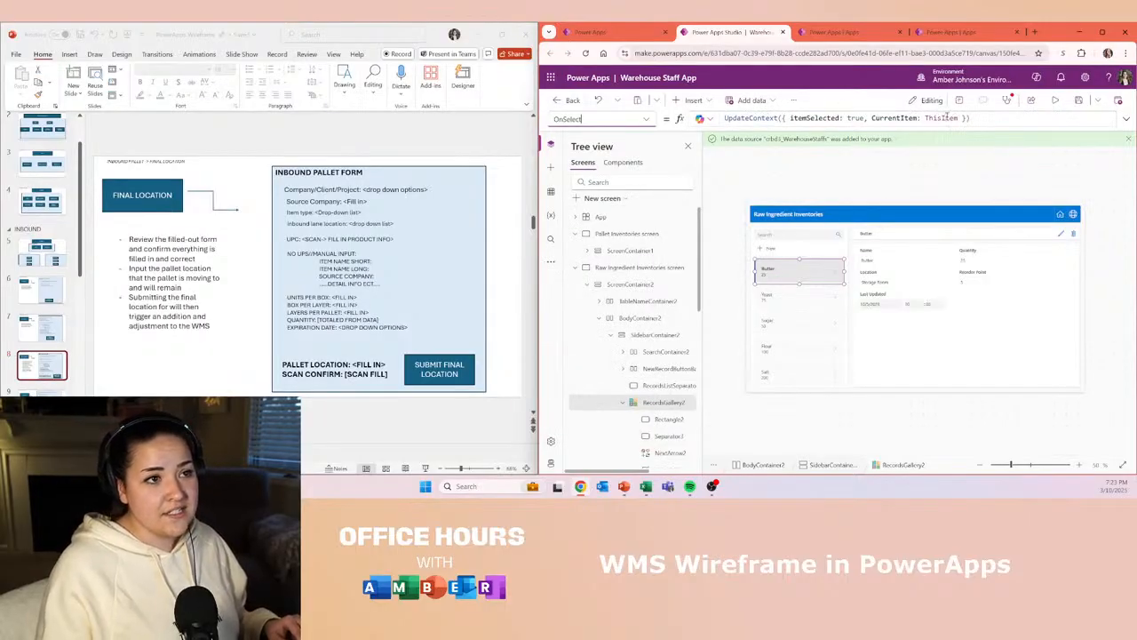
- Look through the available properties of the search input on the Raw Ingredient Inventories screen
{"action": "left_click", "coordinate": [808, 234]}
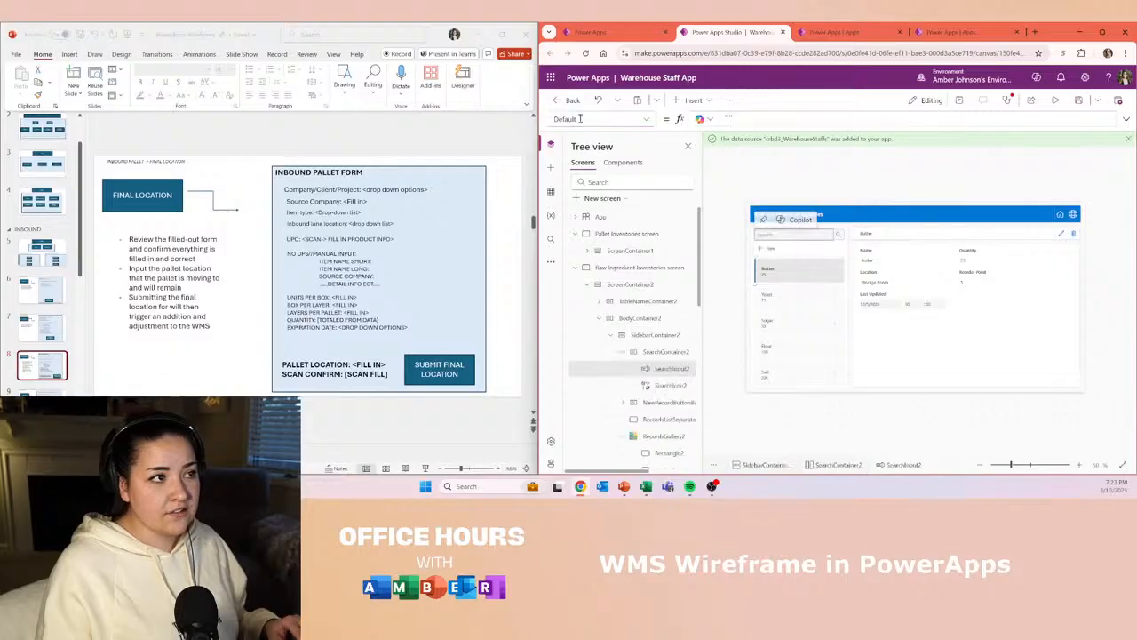
{"action": "left_click", "coordinate": [651, 120]}
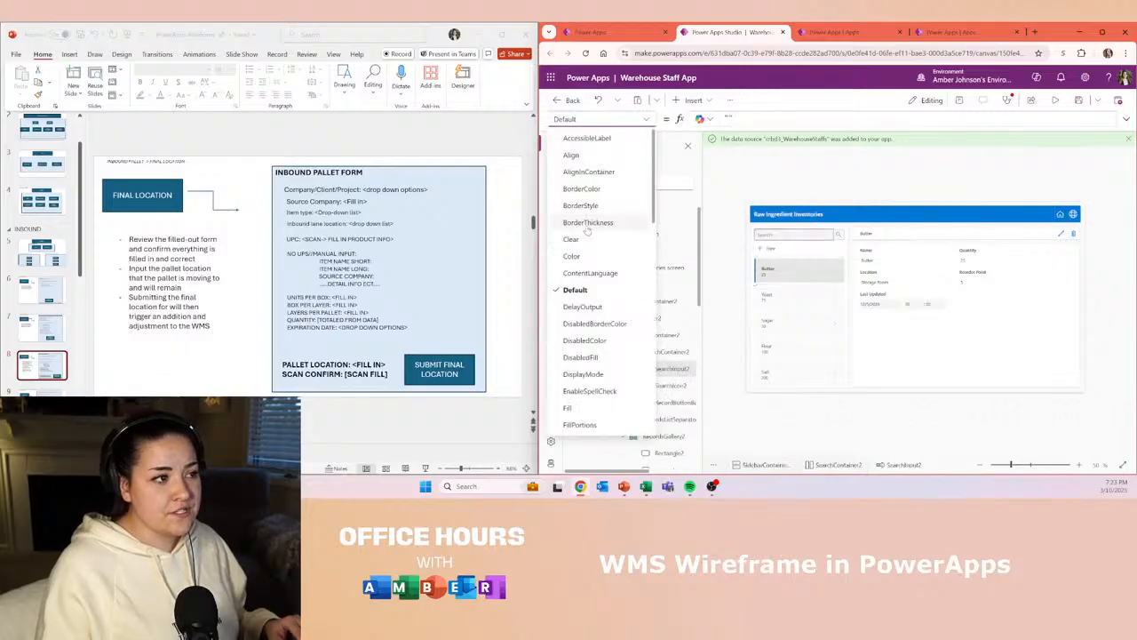
{"action": "scroll", "coordinate": [609, 239], "scroll_direction": "down", "scroll_amount": 5}
{"action": "scroll", "coordinate": [587, 242], "scroll_direction": "up", "scroll_amount": 3}
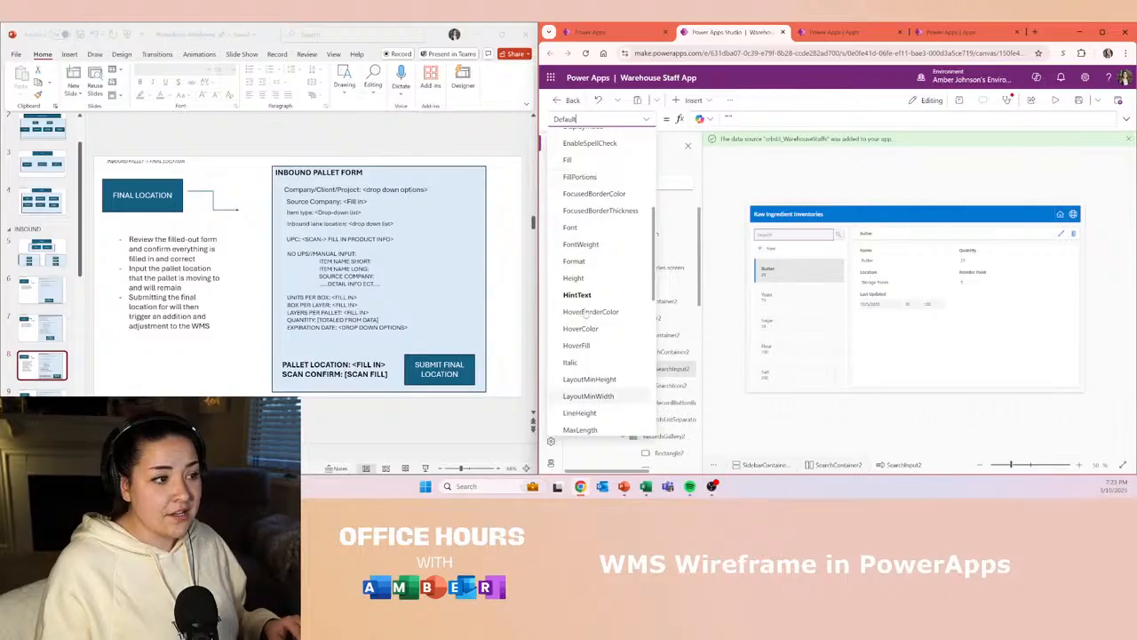
{"action": "scroll", "coordinate": [590, 418], "scroll_direction": "up", "scroll_amount": 3}
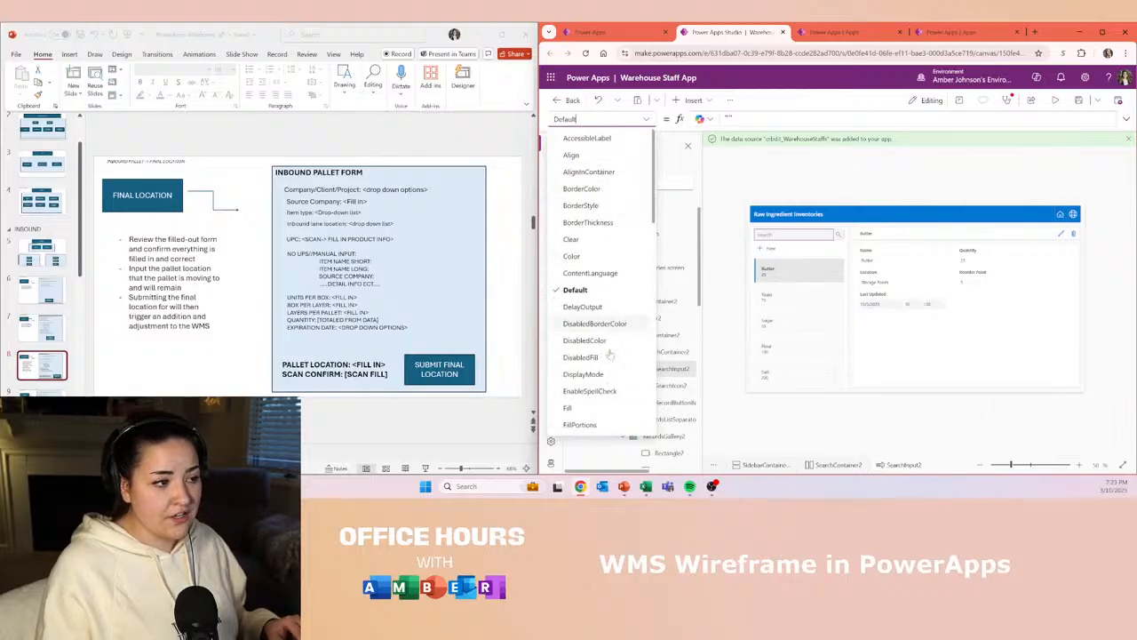
{"action": "left_click", "coordinate": [200, 175]}
{"action": "left_click", "coordinate": [162, 197]}
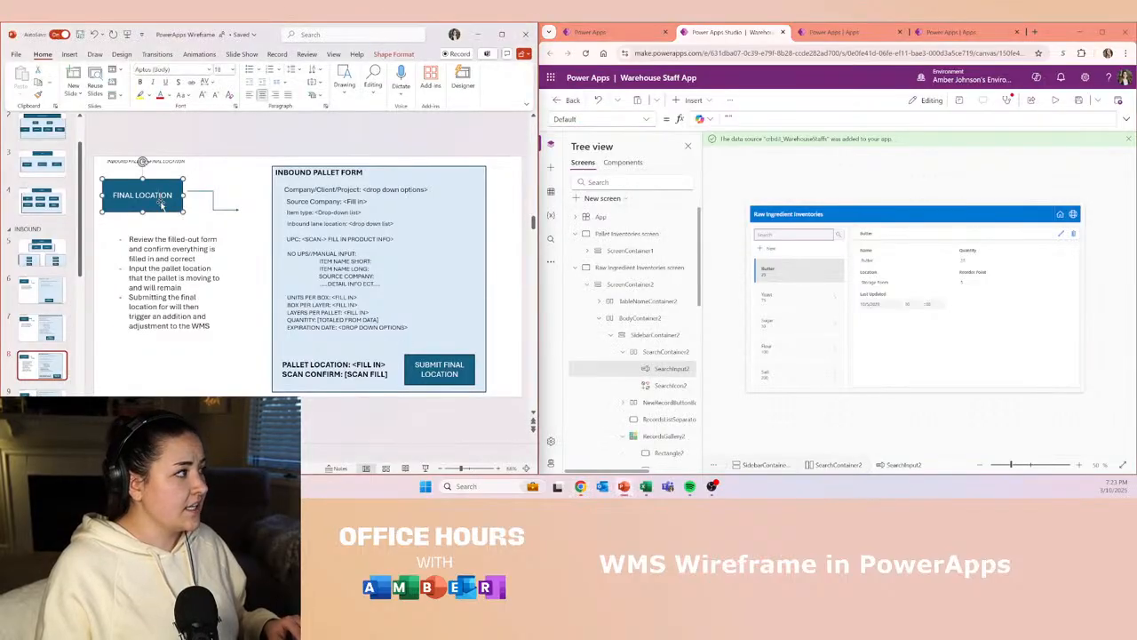
{"action": "left_click", "coordinate": [394, 54]}
{"action": "left_click", "coordinate": [450, 131]}
- Insert a table with one column and four rows on the Inbound Pallet Form slide of the PowerPoint wireframe
{"action": "left_click", "coordinate": [70, 54]}
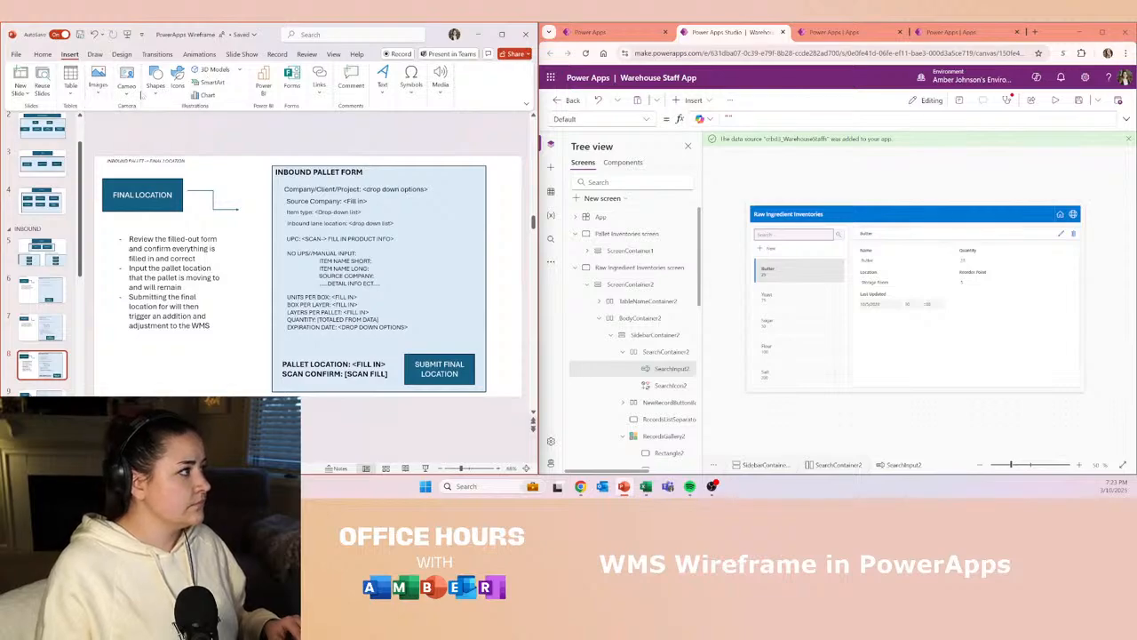
{"action": "left_click", "coordinate": [71, 89]}
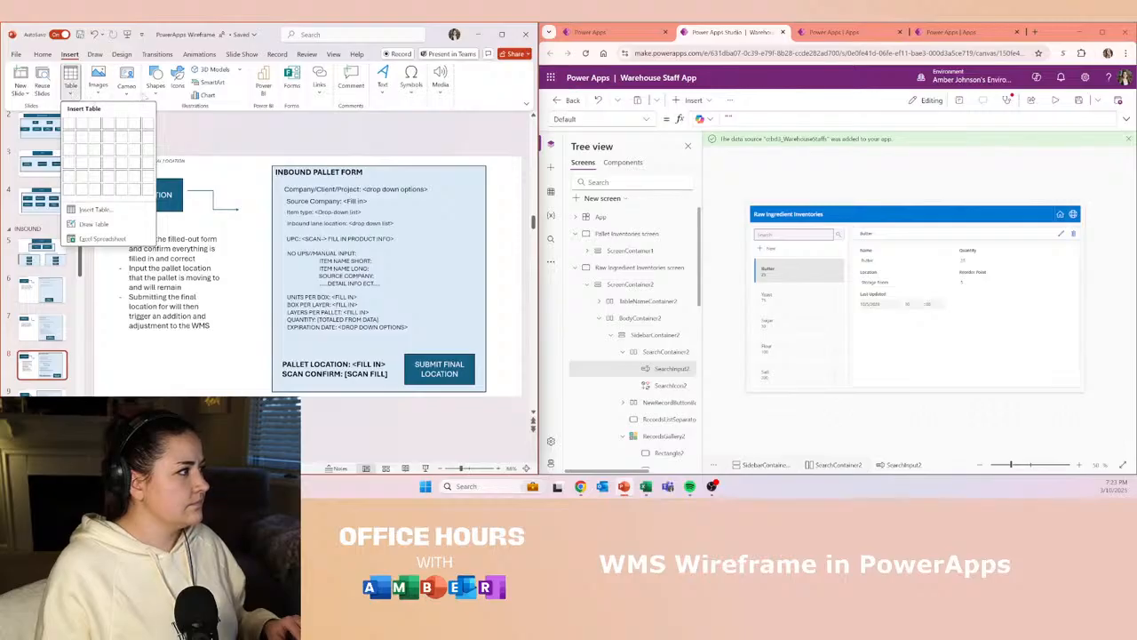
{"action": "left_click", "coordinate": [263, 147]}
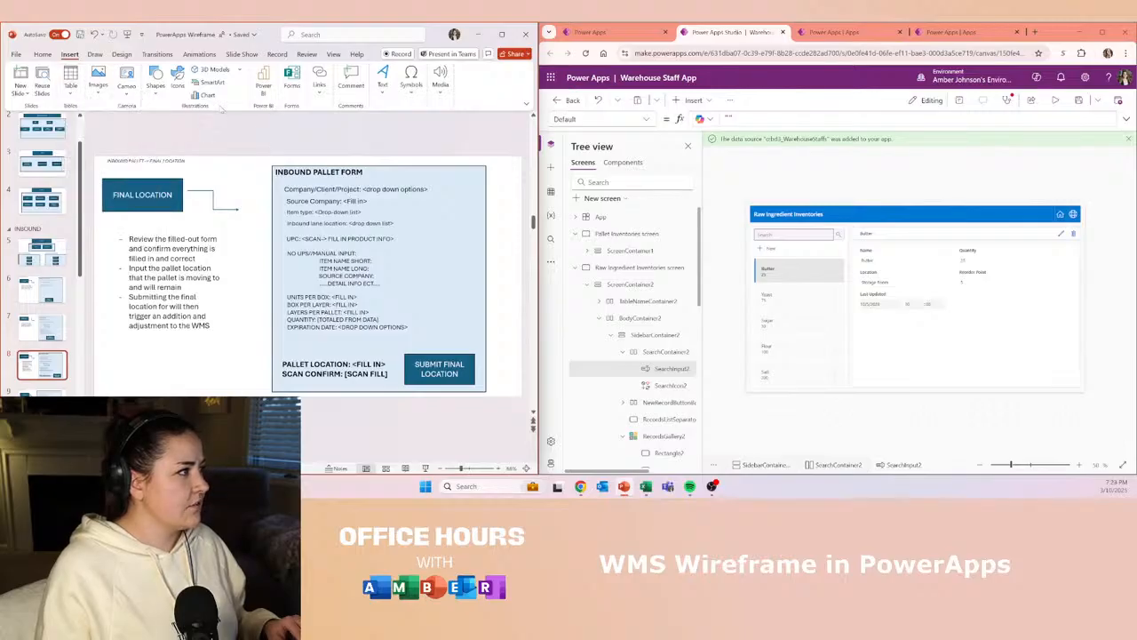
{"action": "left_click", "coordinate": [98, 85]}
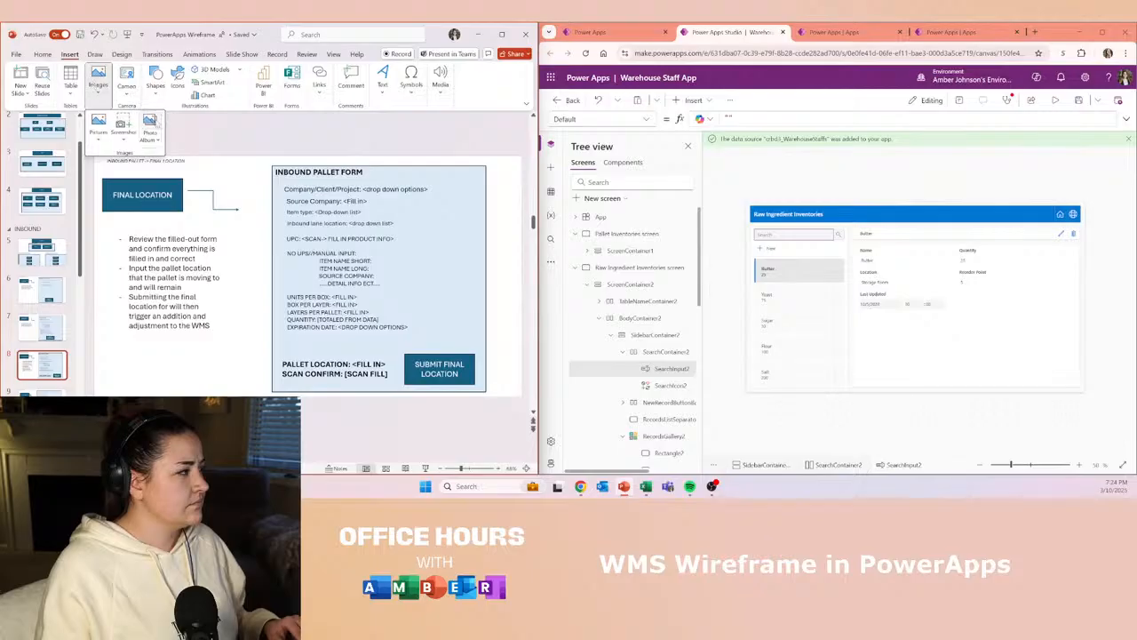
{"action": "left_click", "coordinate": [71, 89]}
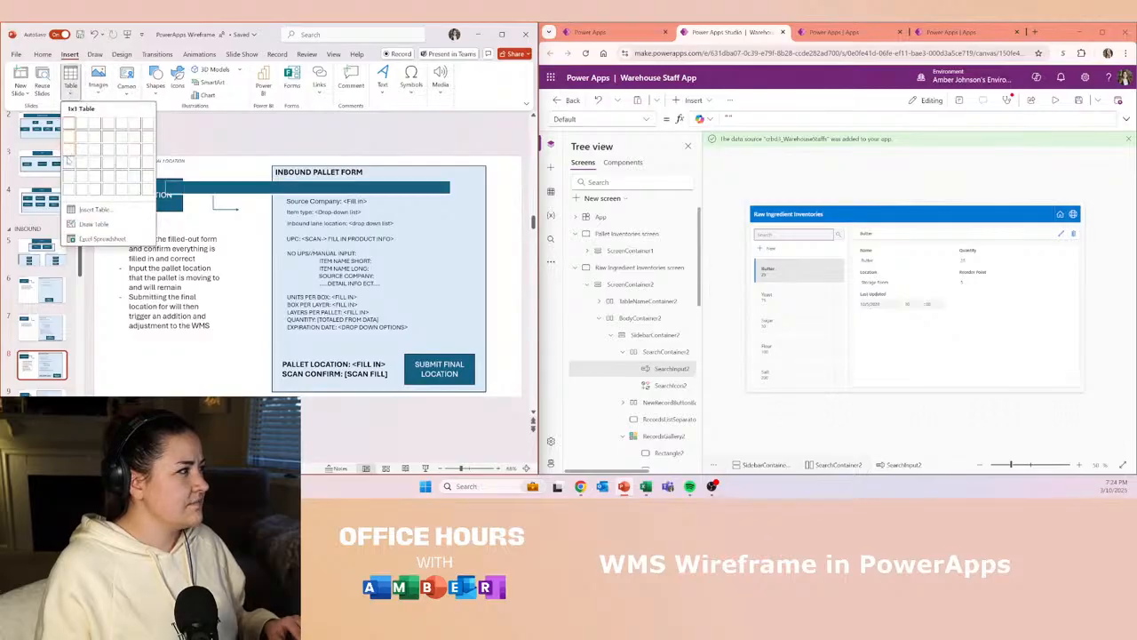
{"action": "left_click", "coordinate": [72, 108]}
{"action": "left_click", "coordinate": [432, 54]}
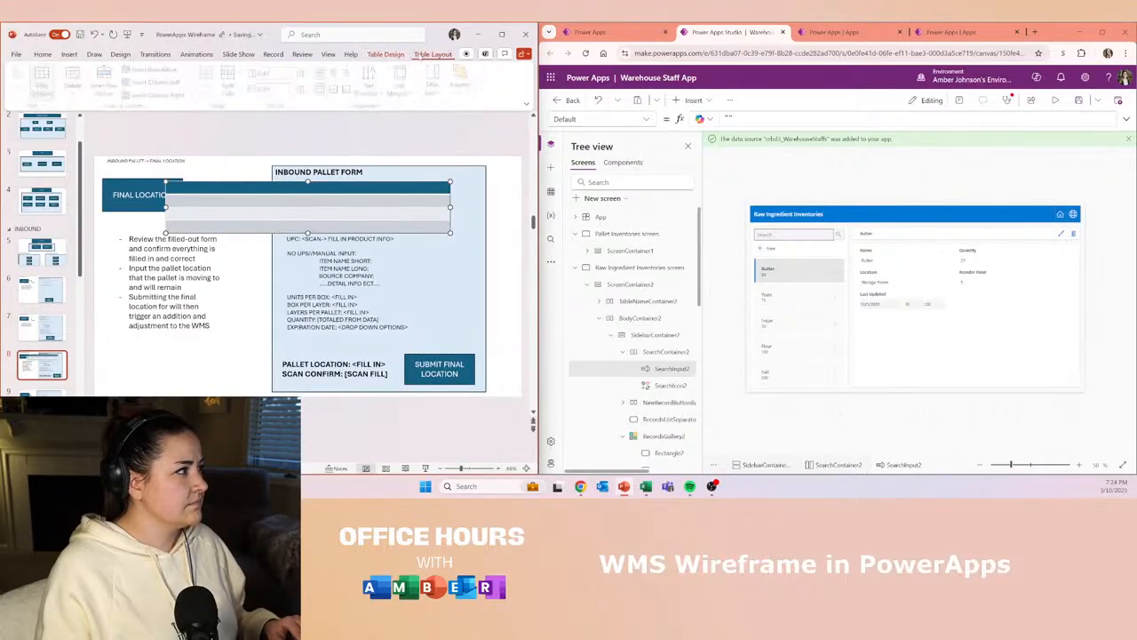
{"action": "left_click", "coordinate": [386, 54]}
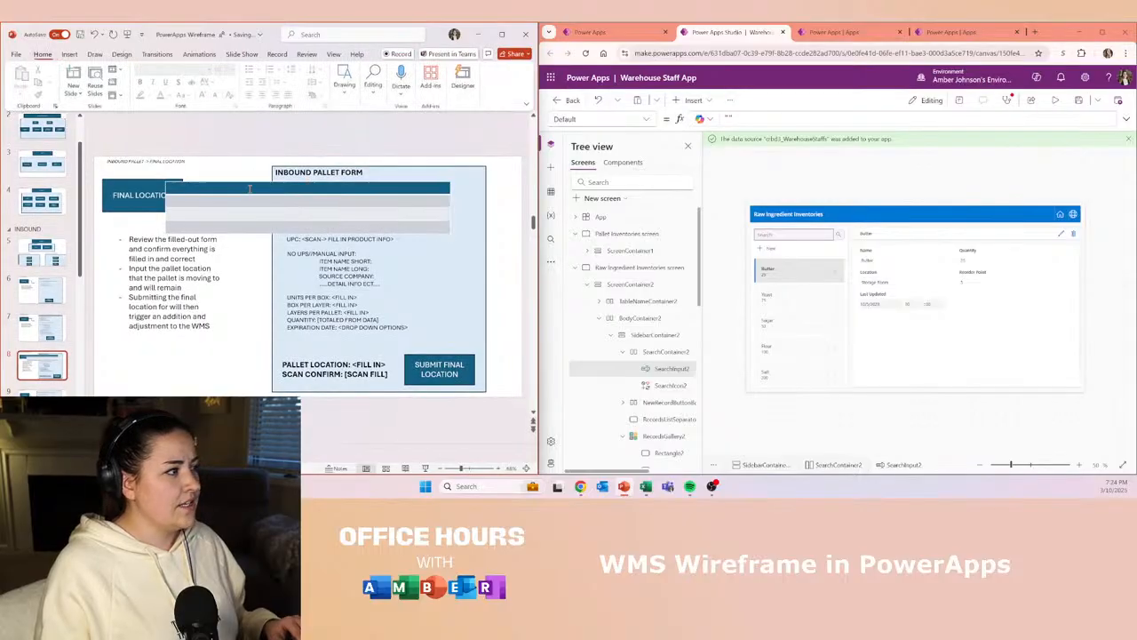
- Delete the inserted table from the Inbound Pallet Form slide of the PowerPoint wireframe
{"action": "left_click", "coordinate": [252, 82]}
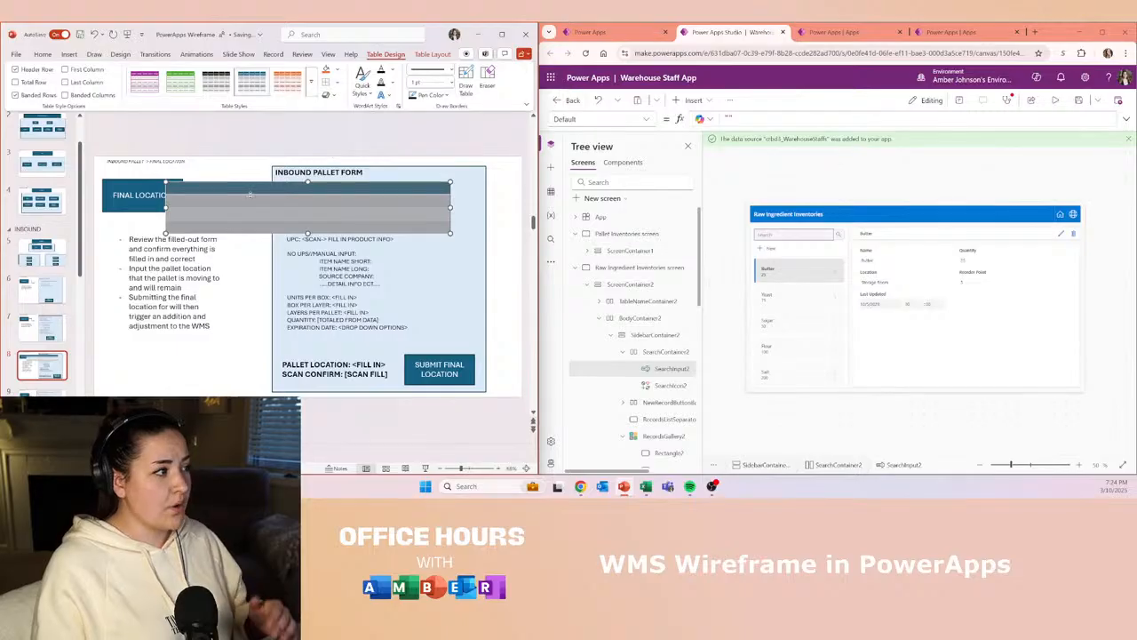
{"action": "left_click", "coordinate": [255, 184]}
{"action": "key", "text": "Delete"}
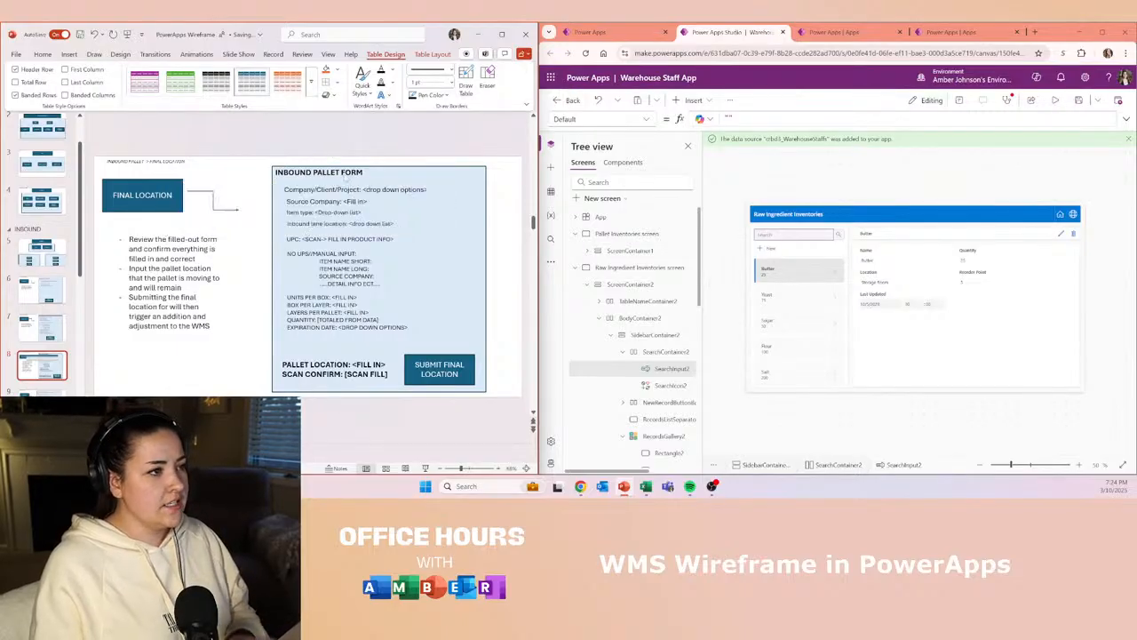
- In Power Apps Studio, inspect the formulas of the title label, home button and offline sync icon in the Raw Ingredient Inventories header container
{"action": "left_click", "coordinate": [633, 285]}
{"action": "left_click", "coordinate": [649, 302]}
{"action": "left_click", "coordinate": [599, 302]}
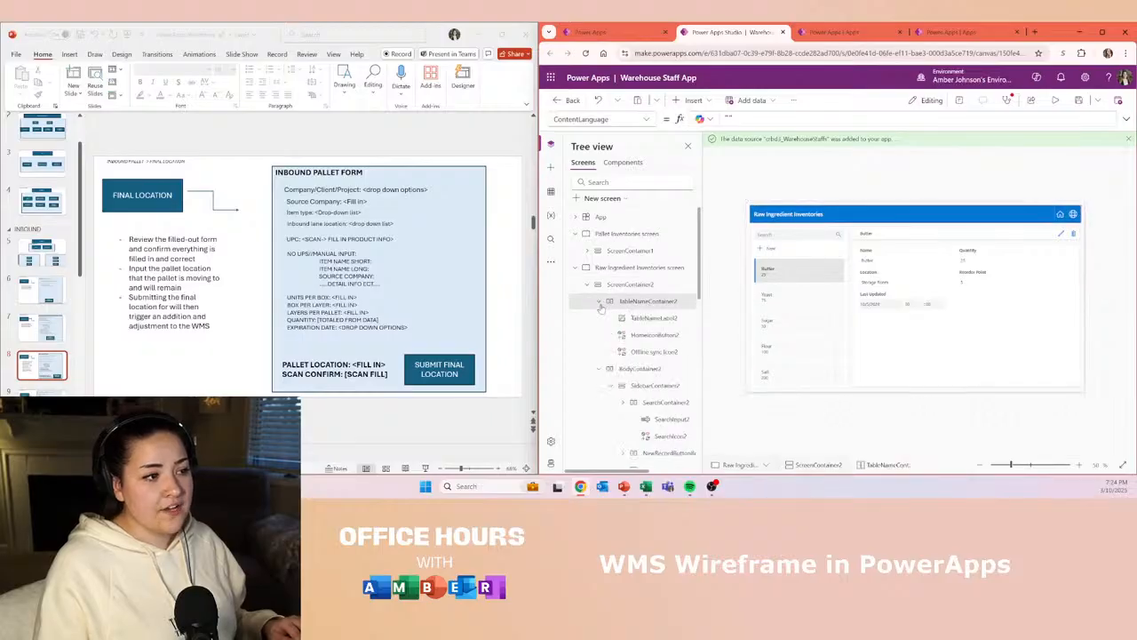
{"action": "left_click", "coordinate": [654, 318]}
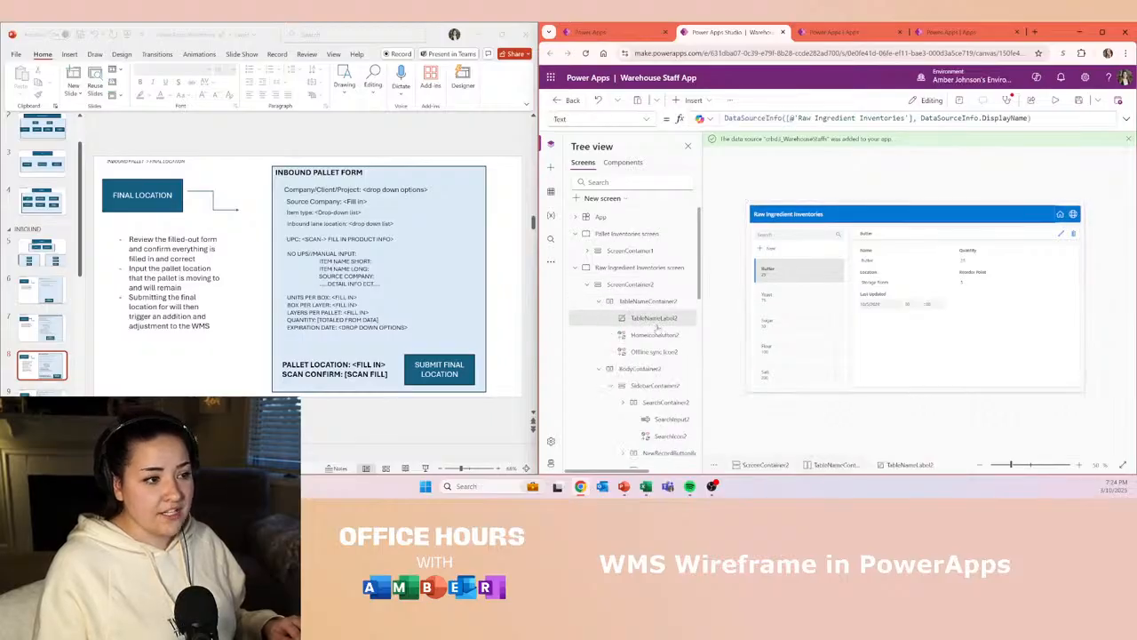
{"action": "left_click", "coordinate": [656, 335]}
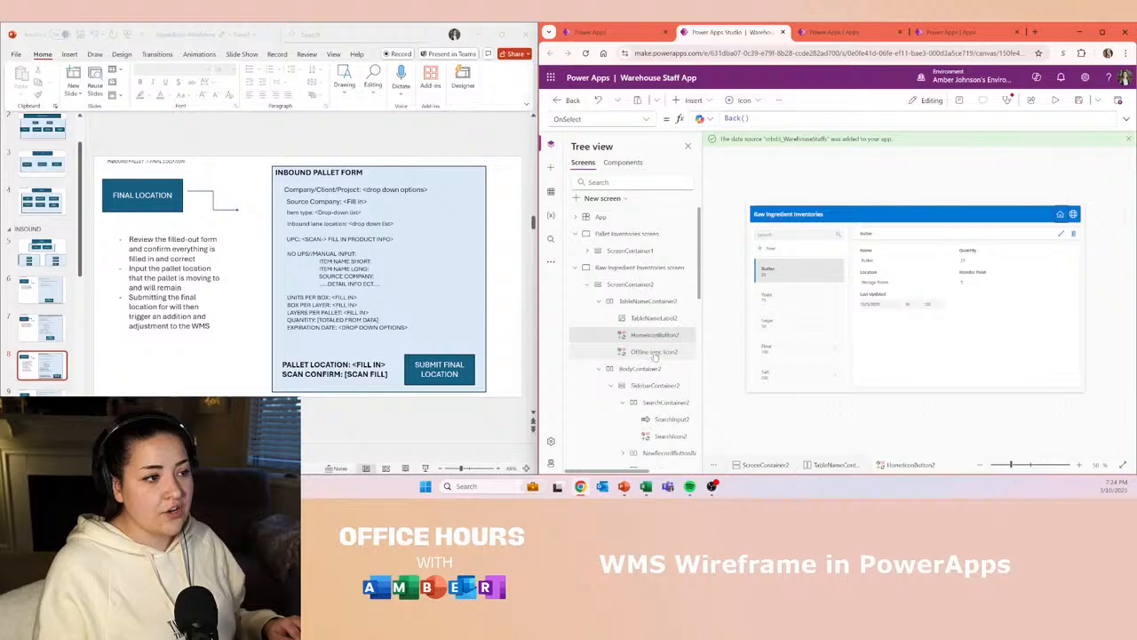
{"action": "left_click", "coordinate": [655, 352]}
{"action": "left_click", "coordinate": [598, 301]}
{"action": "left_click", "coordinate": [597, 318]}
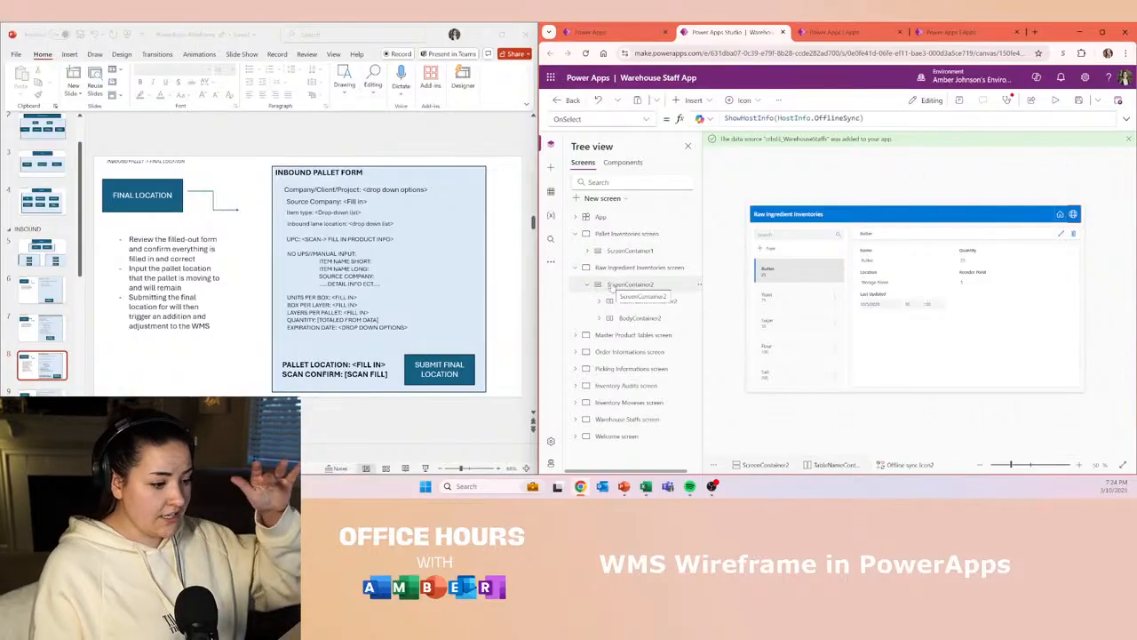
- Display the App object's StartScreen formula and widen the app studio beside the wireframe presentation
{"action": "left_click", "coordinate": [574, 267]}
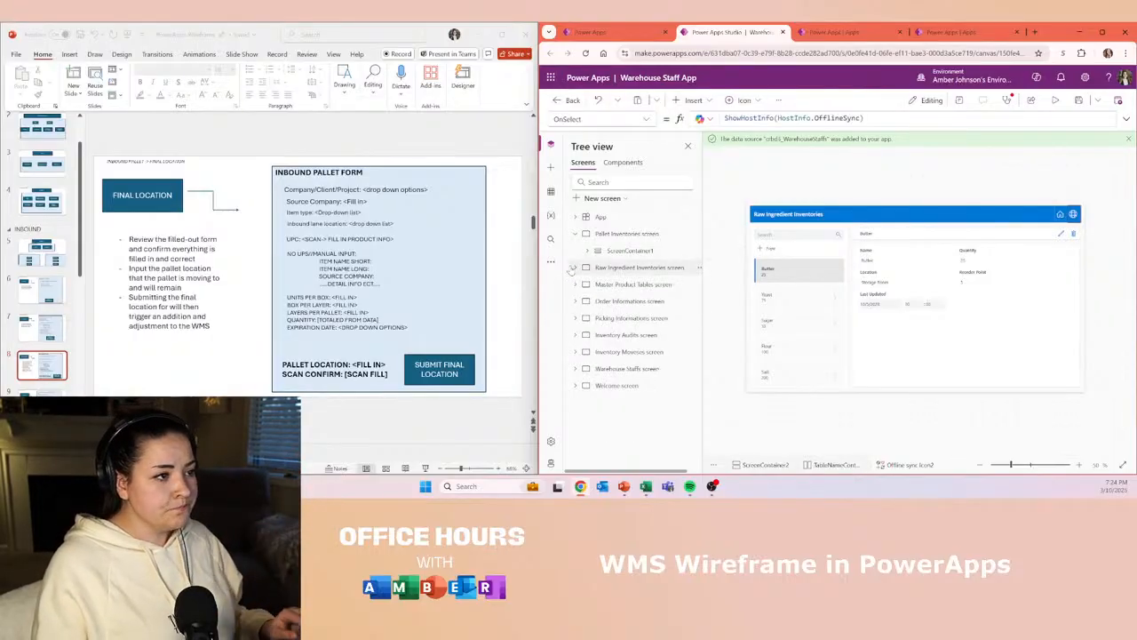
{"action": "left_click", "coordinate": [611, 221]}
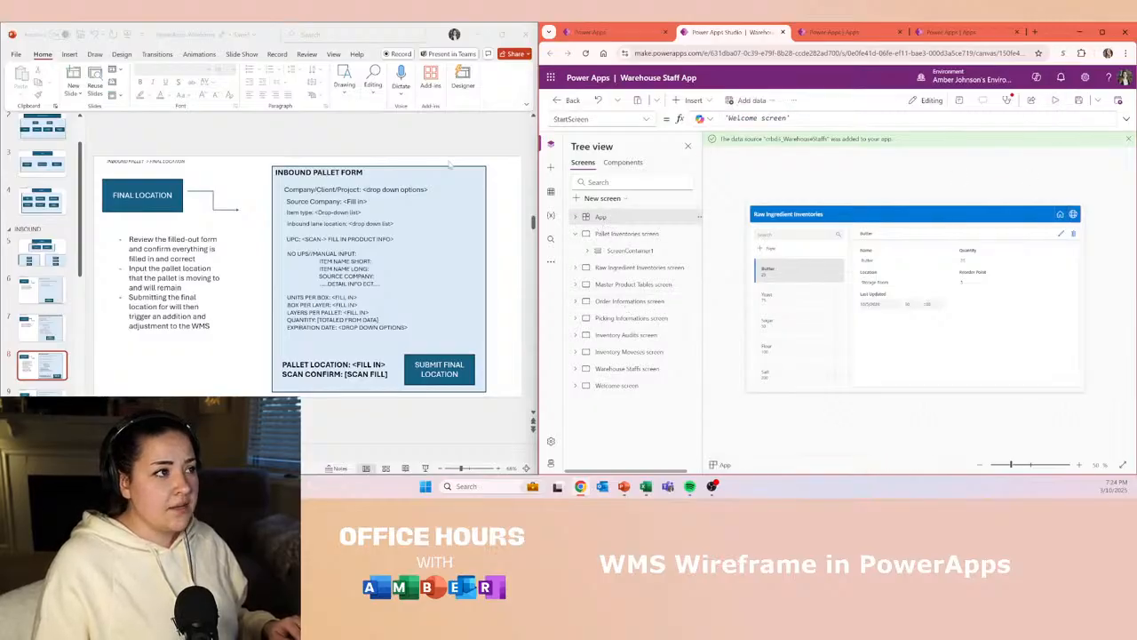
{"action": "left_click_drag", "start_coordinate": [537, 176], "coordinate": [300, 189]}
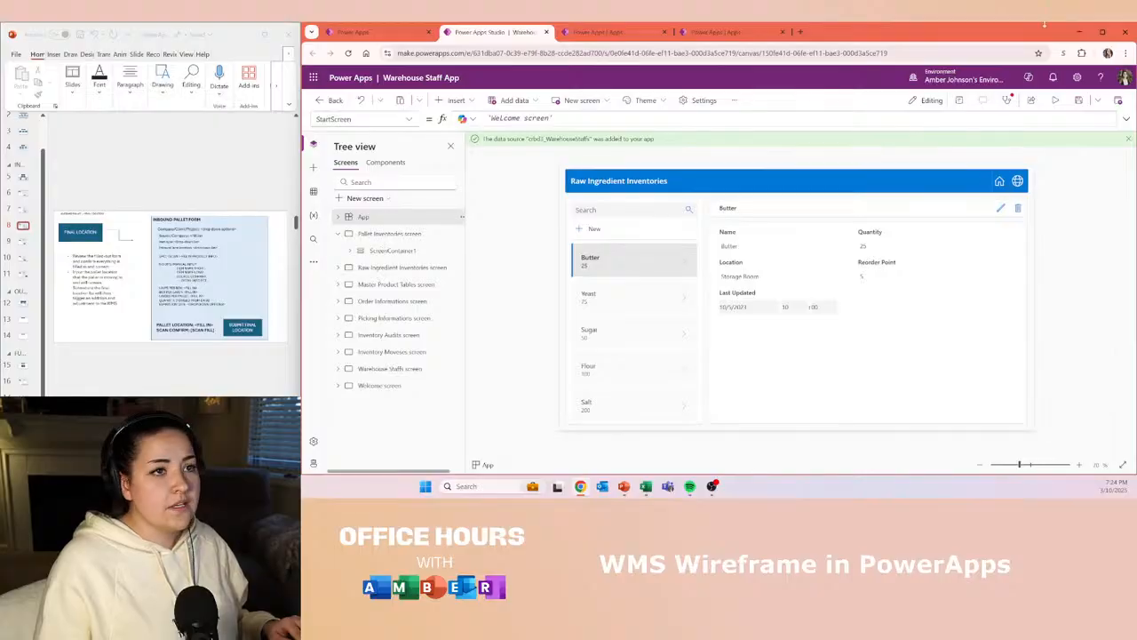
{"action": "left_click", "coordinate": [1051, 100]}
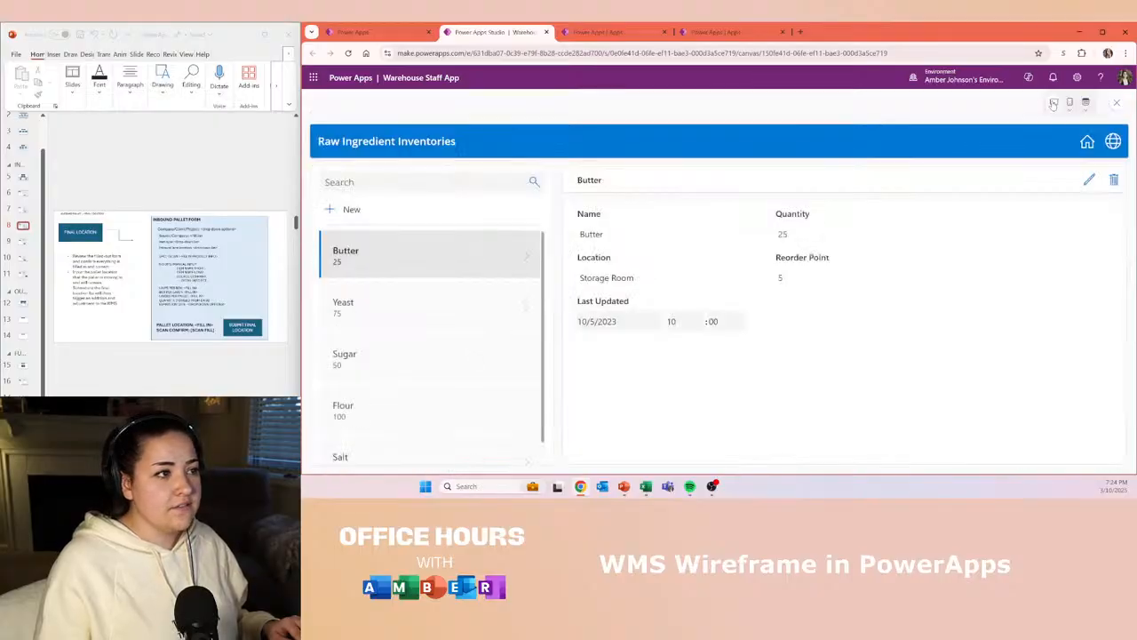
{"action": "key", "text": "Escape"}
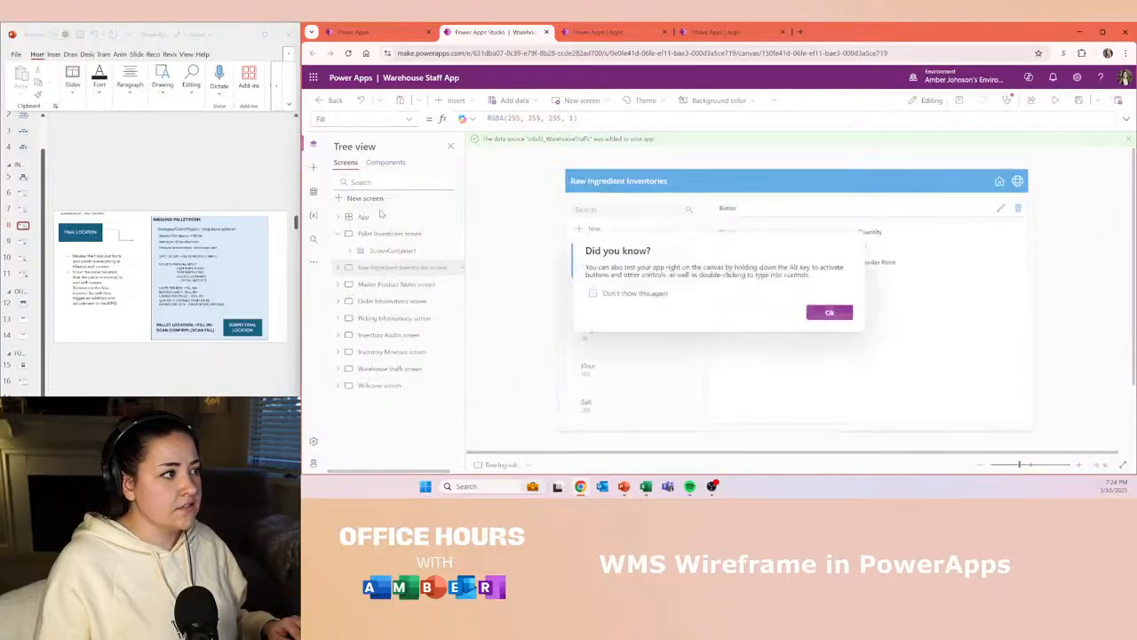
{"action": "left_click", "coordinate": [832, 314]}
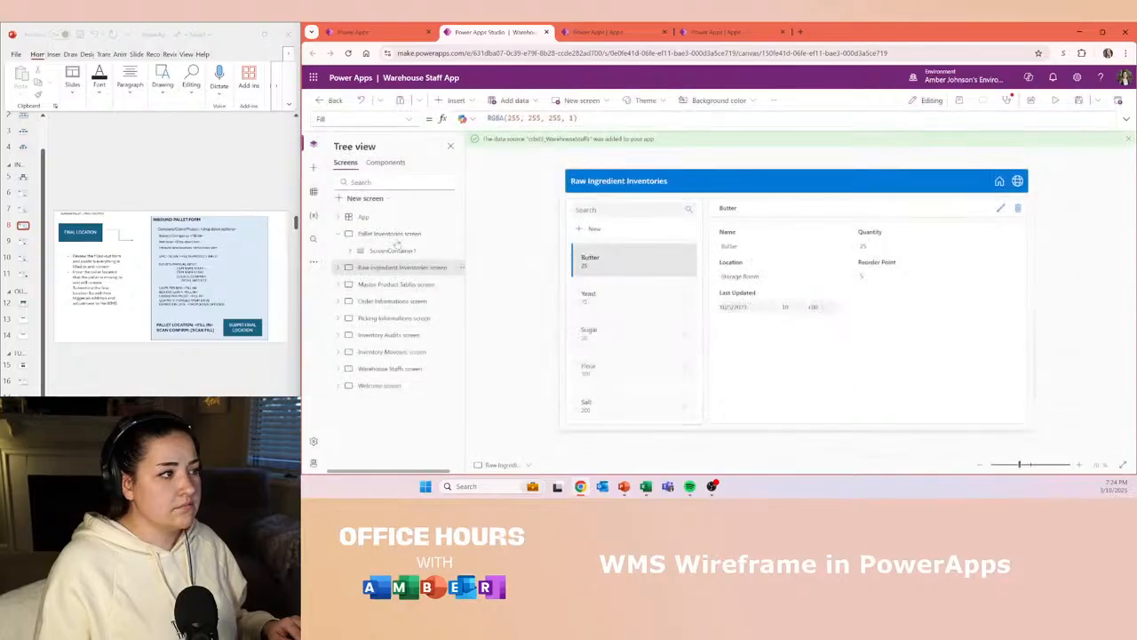
- Preview the app from its Welcome screen, zoomed out far enough to show all the table tiles
{"action": "left_click", "coordinate": [365, 385]}
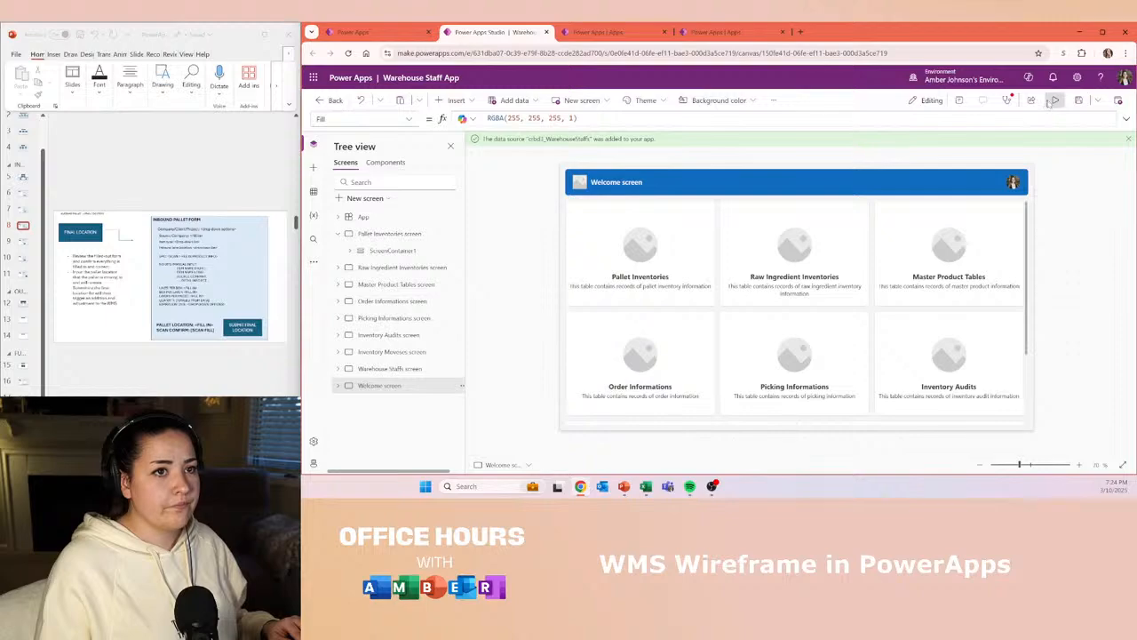
{"action": "left_click", "coordinate": [1054, 101]}
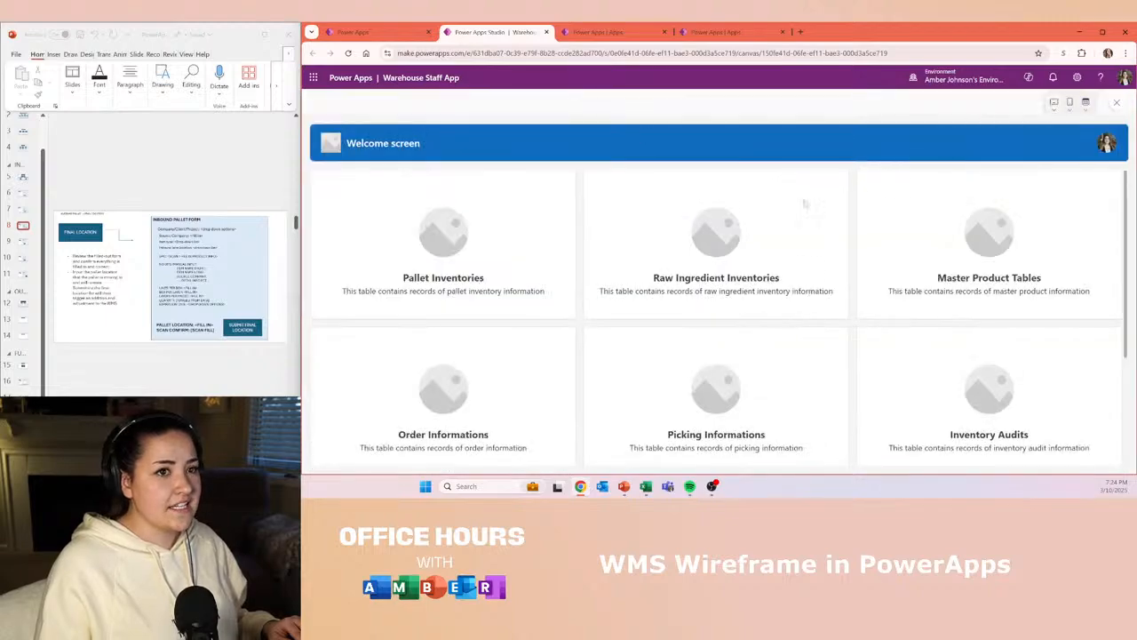
{"action": "scroll", "coordinate": [816, 217], "scroll_direction": "down", "scroll_amount": 3}
{"action": "key", "text": "ctrl+minus"}
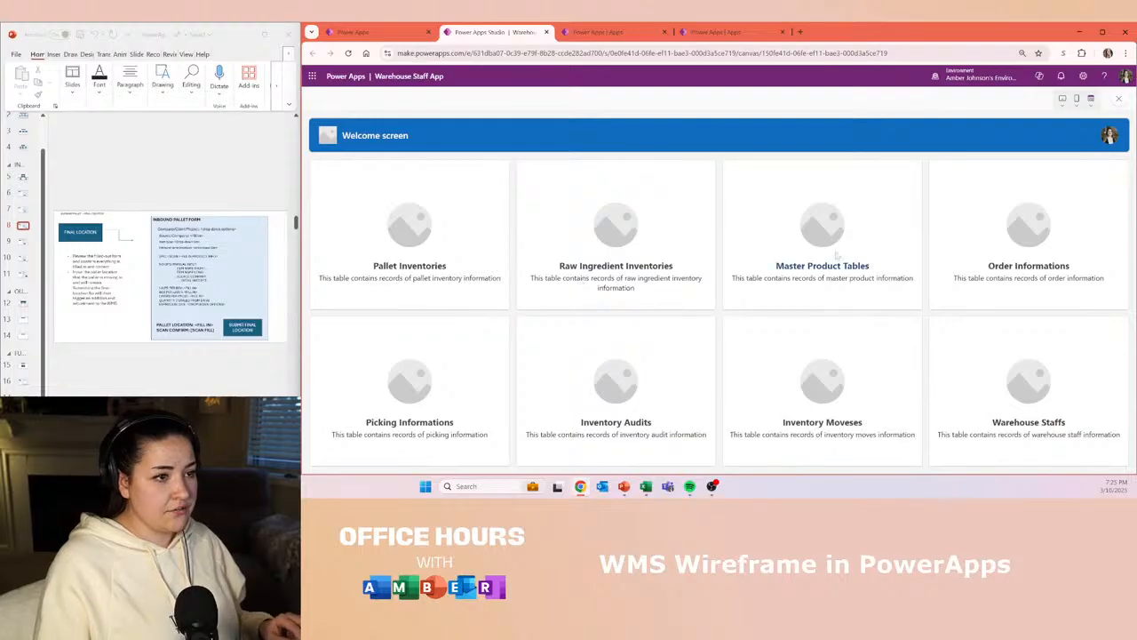
- Edit the Pallet Inventory 1 record in Pallet Inventories, setting its location to Aisle 3 and its quantity to 4
{"action": "left_click", "coordinate": [415, 272]}
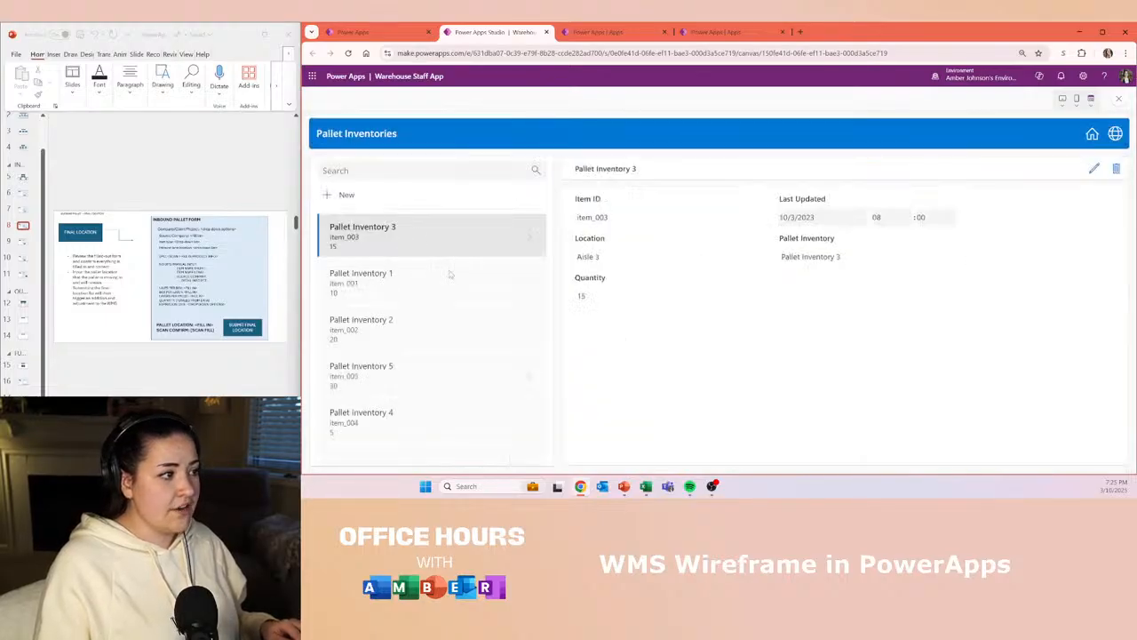
{"action": "left_click", "coordinate": [527, 284]}
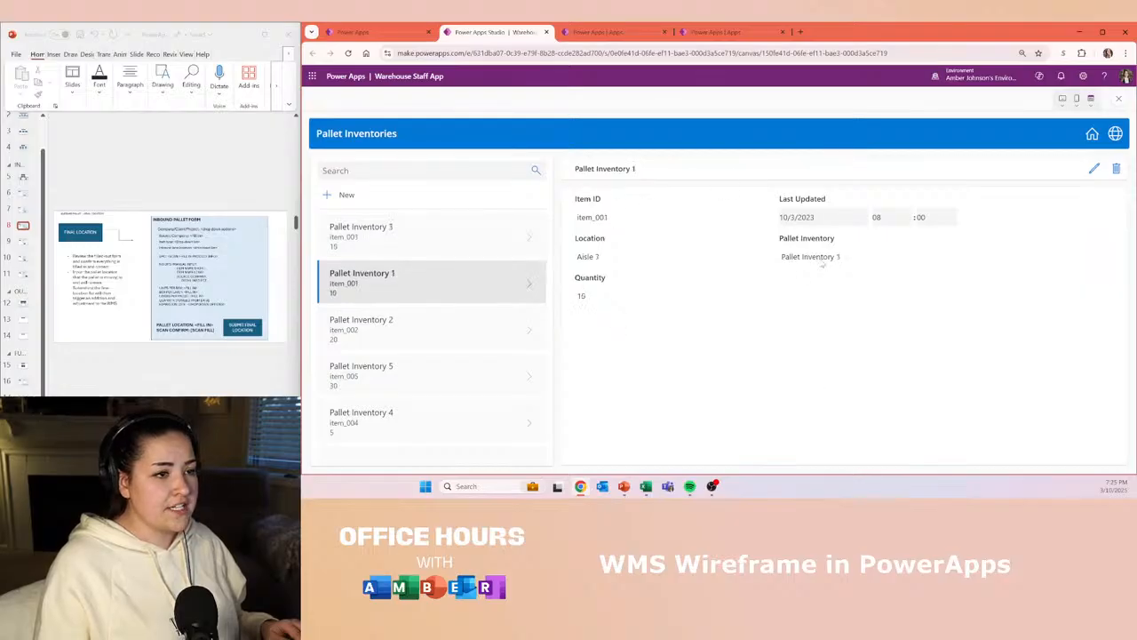
{"action": "left_click", "coordinate": [1094, 170]}
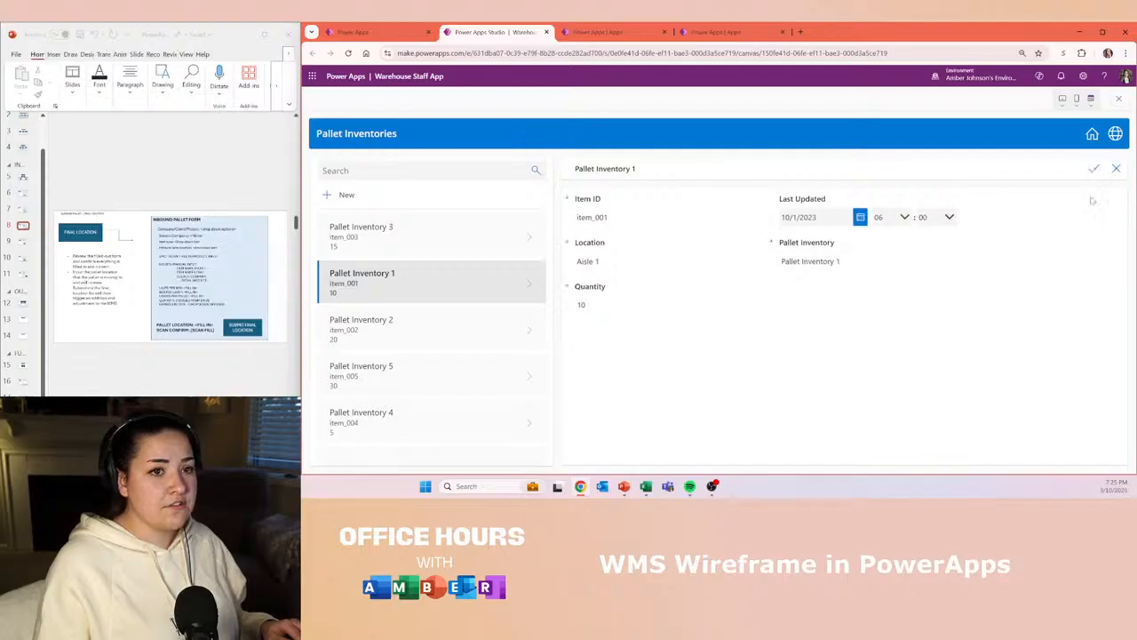
{"action": "double_click", "coordinate": [592, 217]}
{"action": "left_click", "coordinate": [633, 261]}
{"action": "left_click_drag", "start_coordinate": [633, 263], "coordinate": [597, 273]}
{"action": "type", "text": "3"}
{"action": "left_click", "coordinate": [665, 306]}
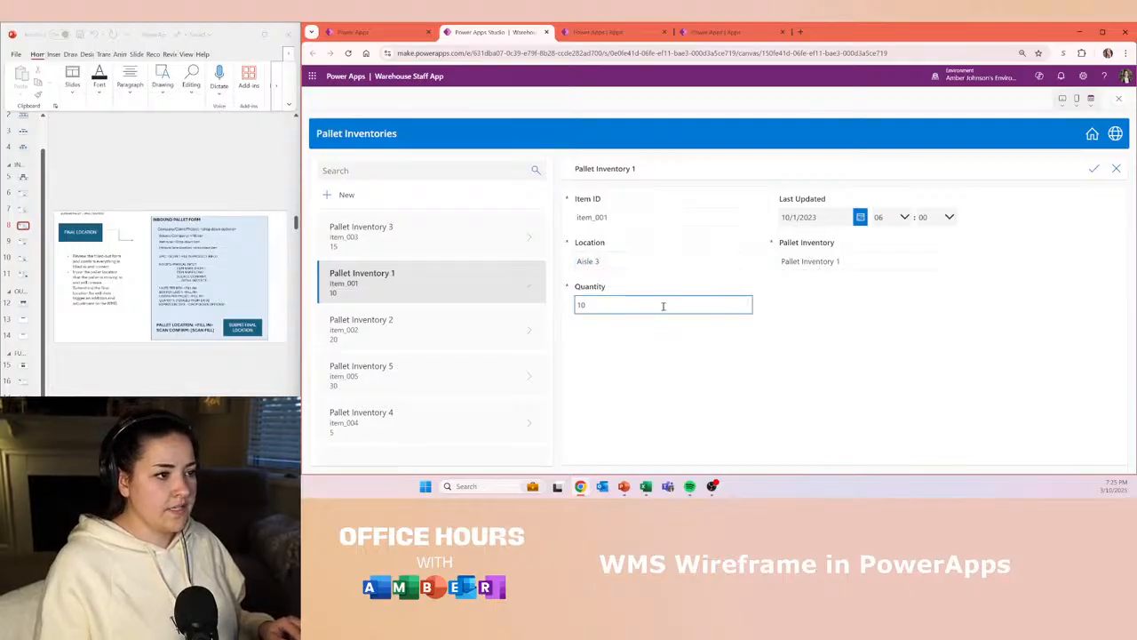
{"action": "type", "text": "4"}
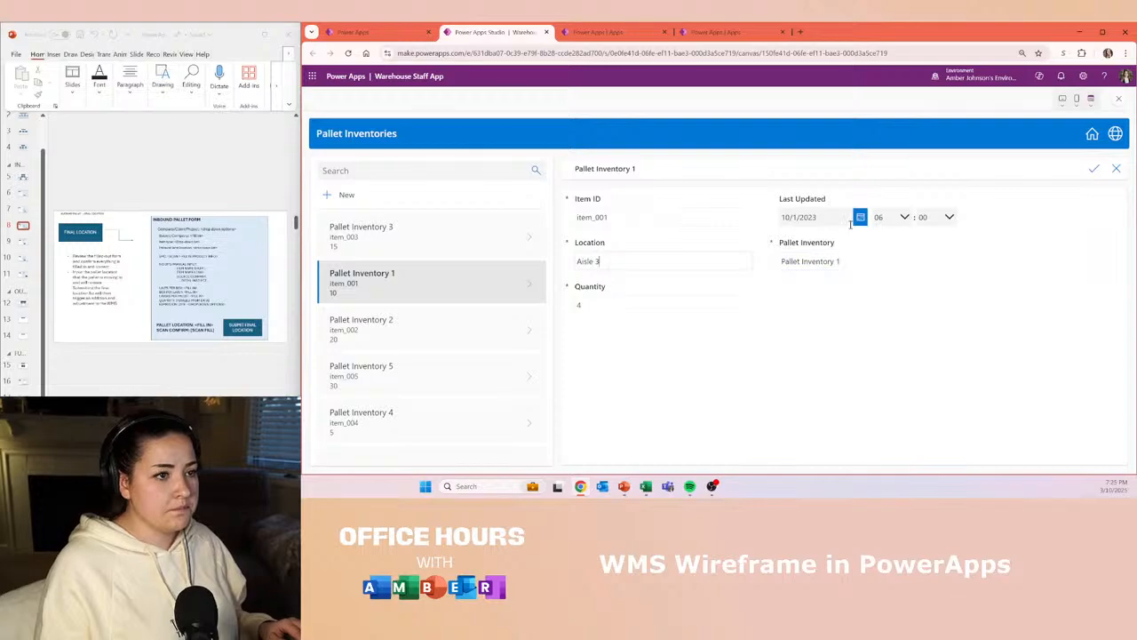
- Set the Last Updated date of Pallet Inventory 1 to 3/10/2025 and save the record
{"action": "left_click", "coordinate": [860, 218]}
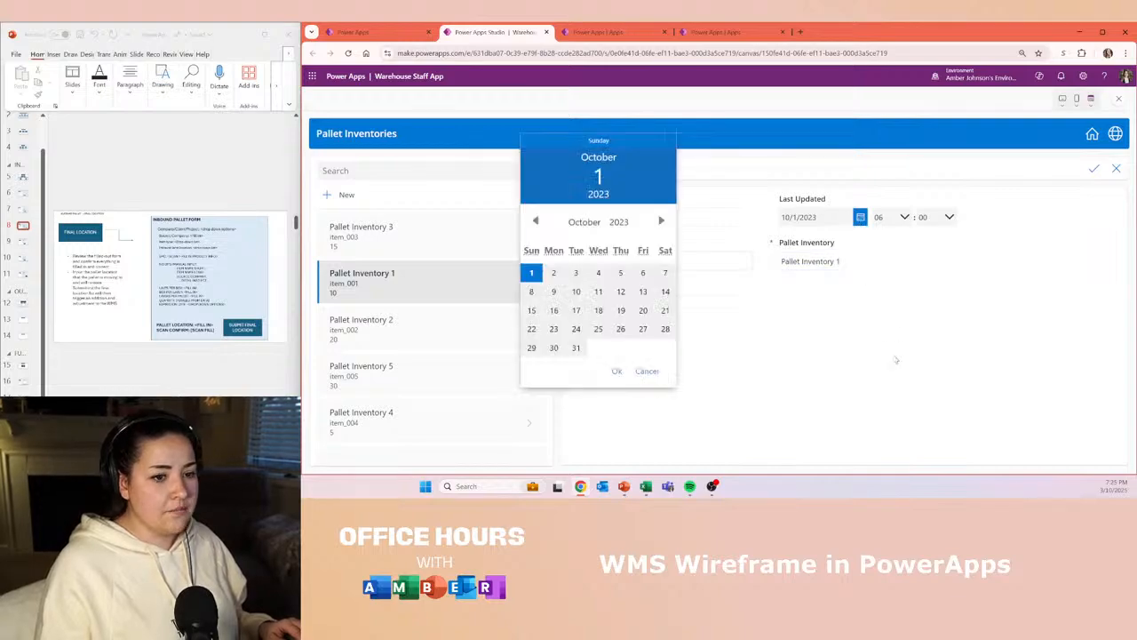
{"action": "left_click", "coordinate": [892, 346]}
{"action": "left_click", "coordinate": [860, 216]}
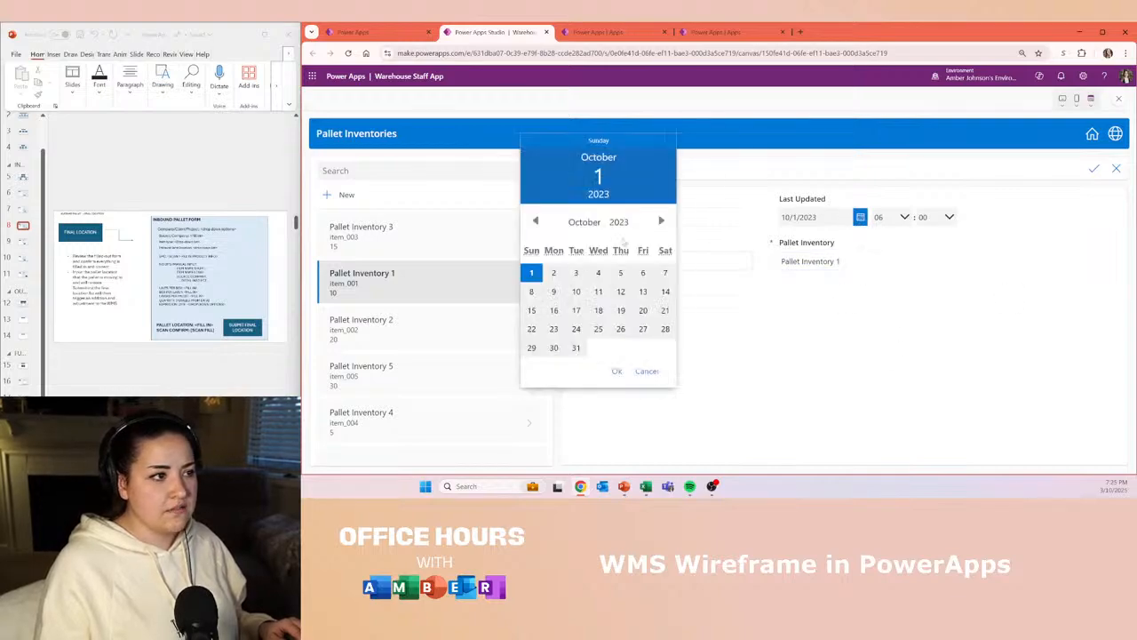
{"action": "left_click", "coordinate": [660, 221]}
{"action": "left_click", "coordinate": [660, 222]}
{"action": "left_click", "coordinate": [660, 221]}
{"action": "left_click", "coordinate": [661, 221]}
{"action": "left_click", "coordinate": [660, 222]}
{"action": "left_click", "coordinate": [660, 221]}
{"action": "left_click", "coordinate": [660, 221]}
{"action": "triple_click", "coordinate": [660, 222]}
{"action": "triple_click", "coordinate": [660, 221]}
{"action": "triple_click", "coordinate": [661, 221]}
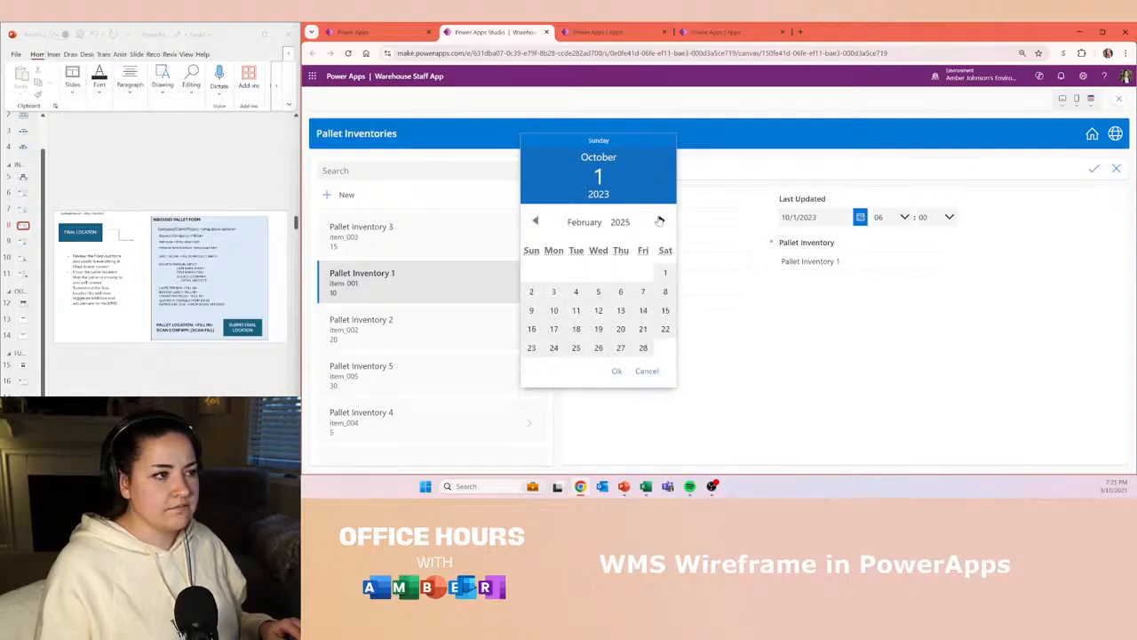
{"action": "left_click", "coordinate": [660, 221]}
{"action": "left_click", "coordinate": [555, 311]}
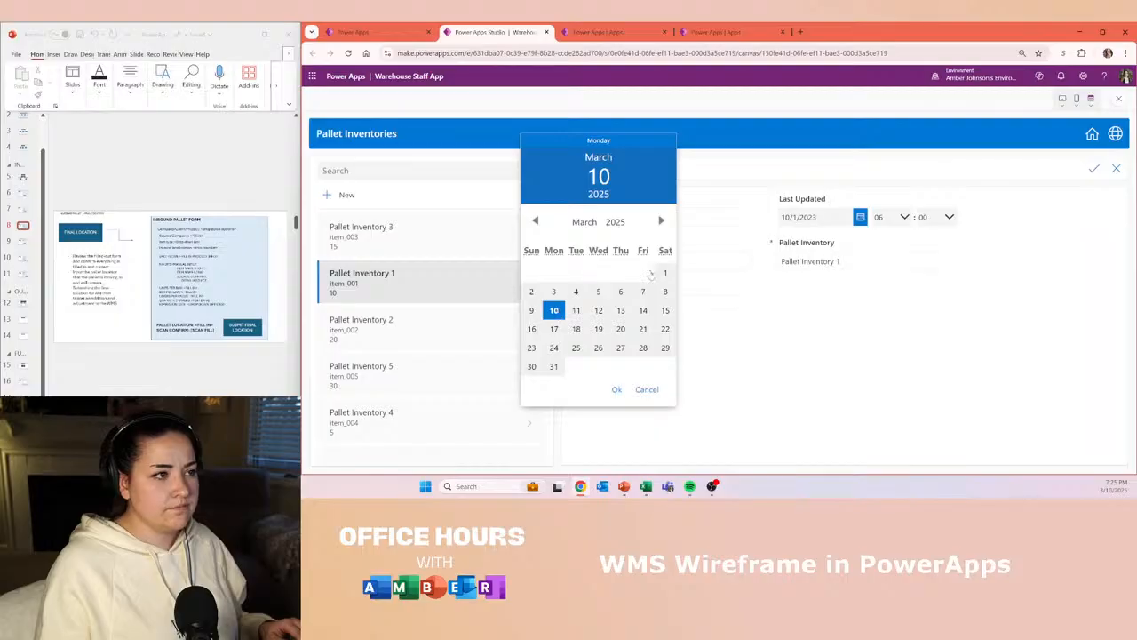
{"action": "left_click", "coordinate": [614, 391]}
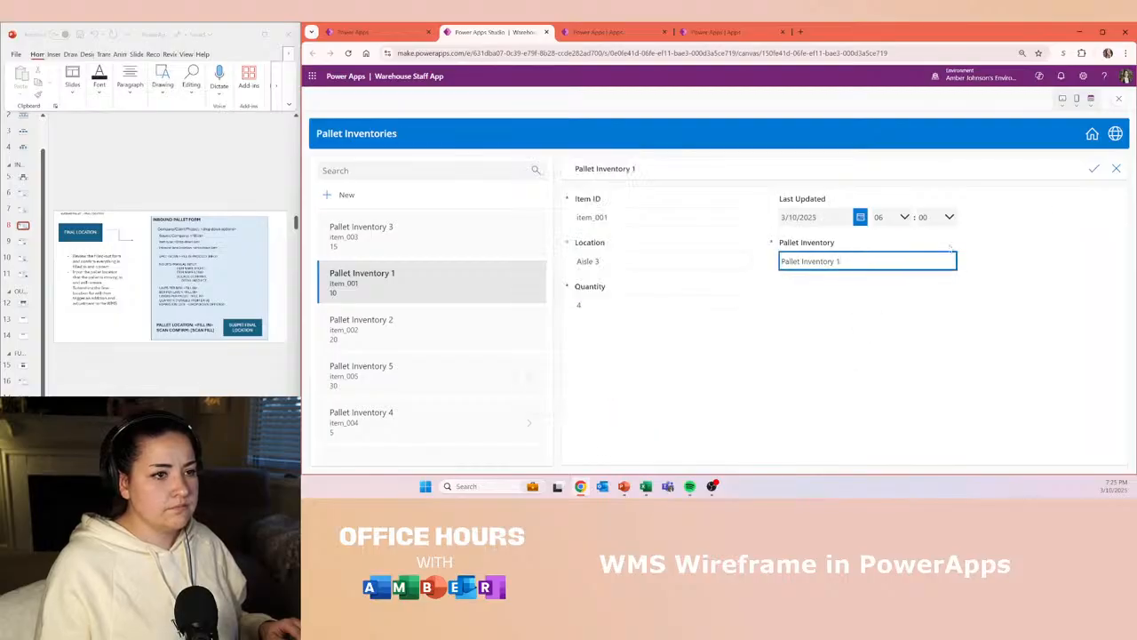
{"action": "left_click", "coordinate": [1098, 172]}
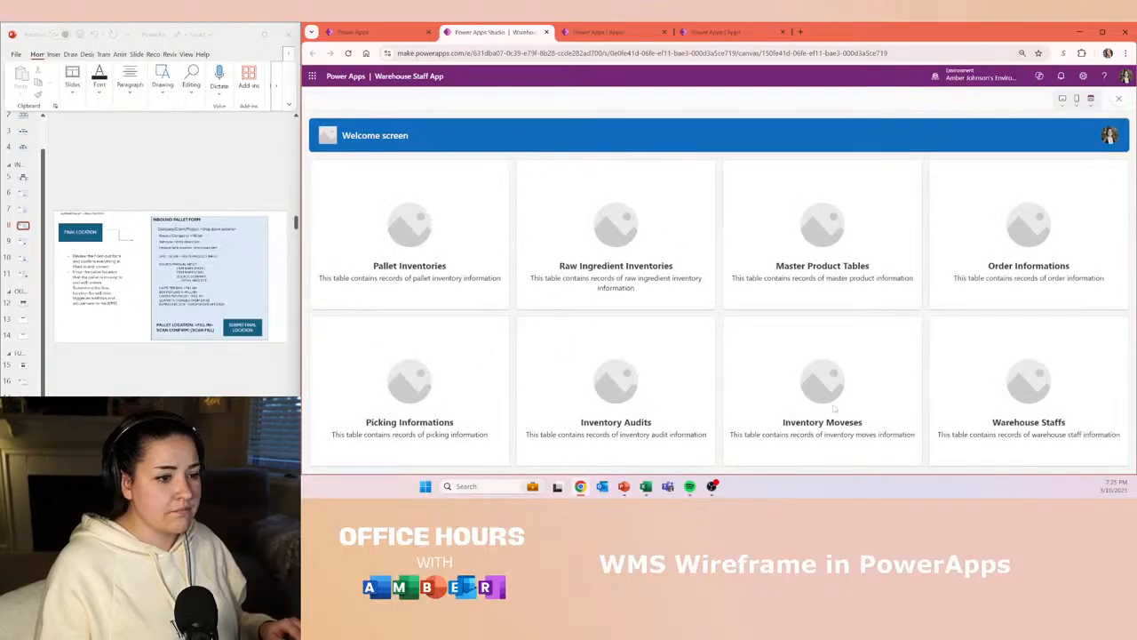
- Open Inventory Moveses from the Welcome screen and look through the details of its move records
{"action": "left_click", "coordinate": [838, 427]}
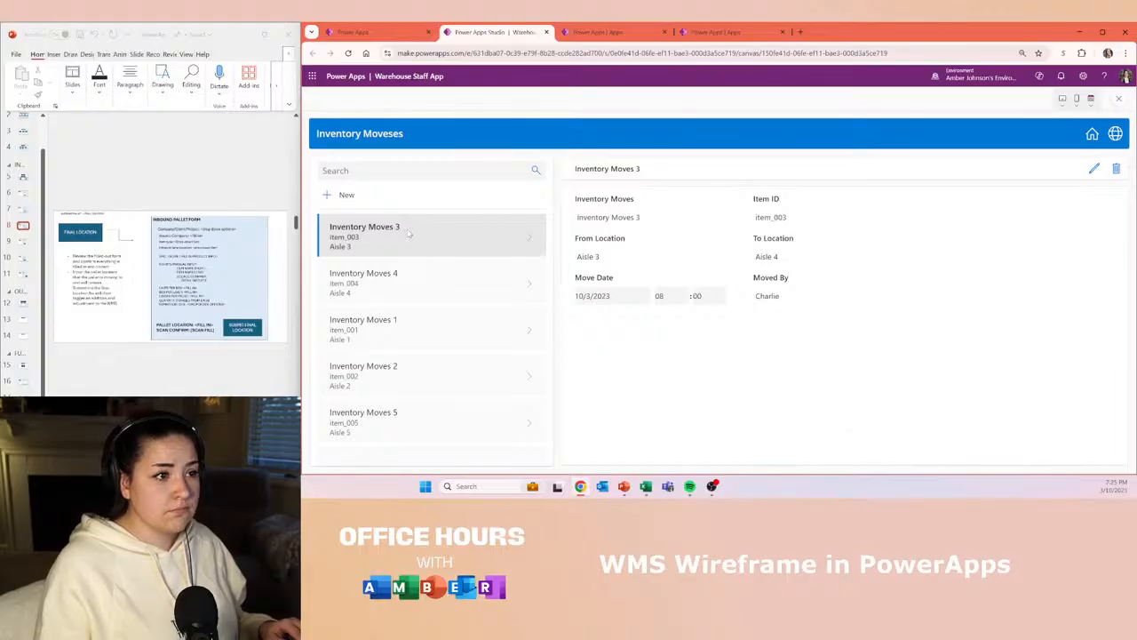
{"action": "left_click", "coordinate": [383, 280]}
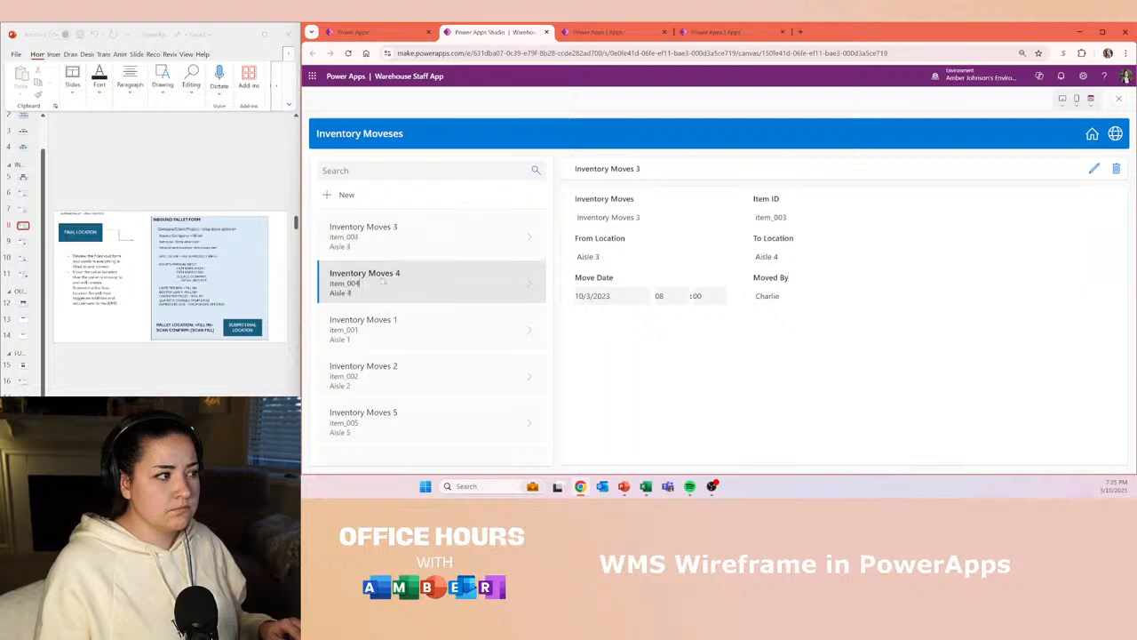
{"action": "left_click", "coordinate": [397, 228]}
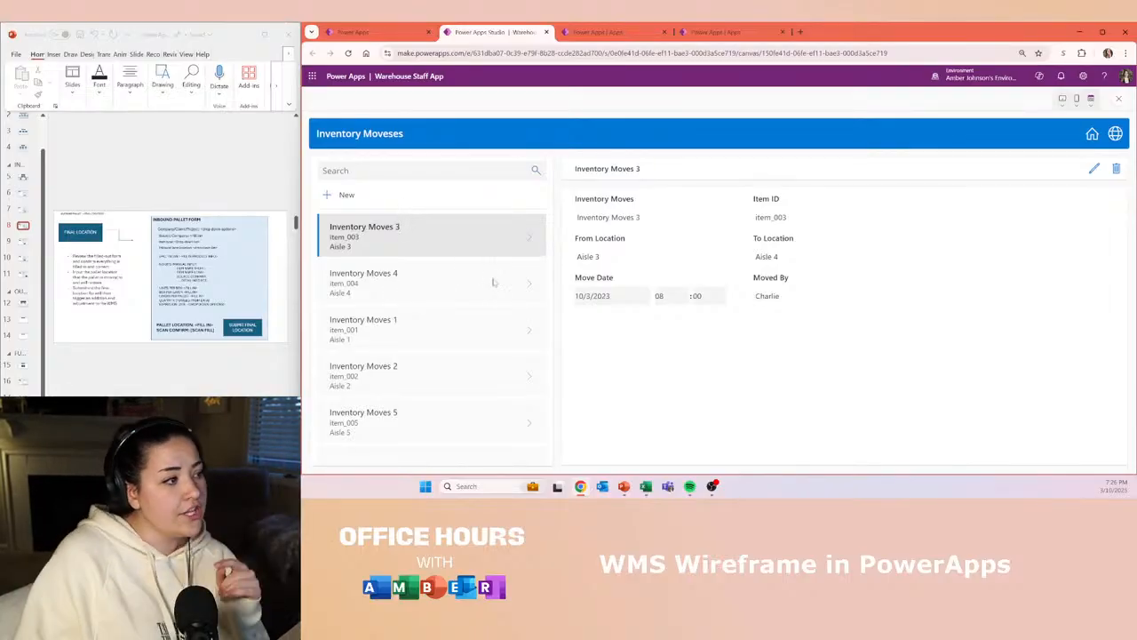
{"action": "left_click", "coordinate": [427, 289]}
{"action": "left_click", "coordinate": [434, 342]}
{"action": "left_click", "coordinate": [430, 382]}
{"action": "left_click", "coordinate": [418, 435]}
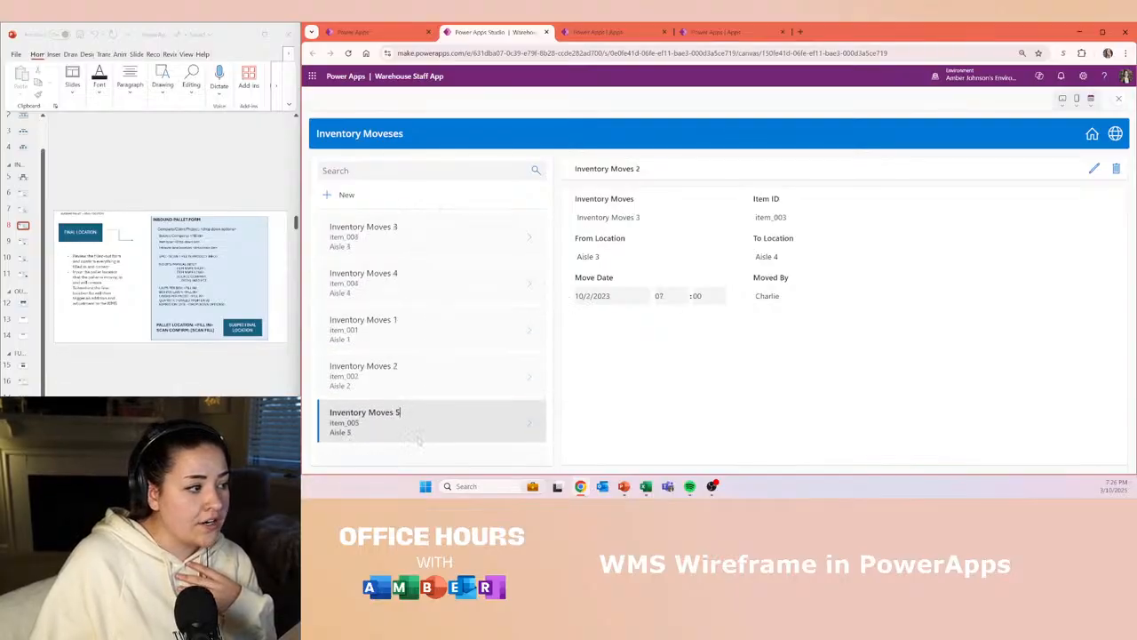
{"action": "left_click", "coordinate": [402, 244]}
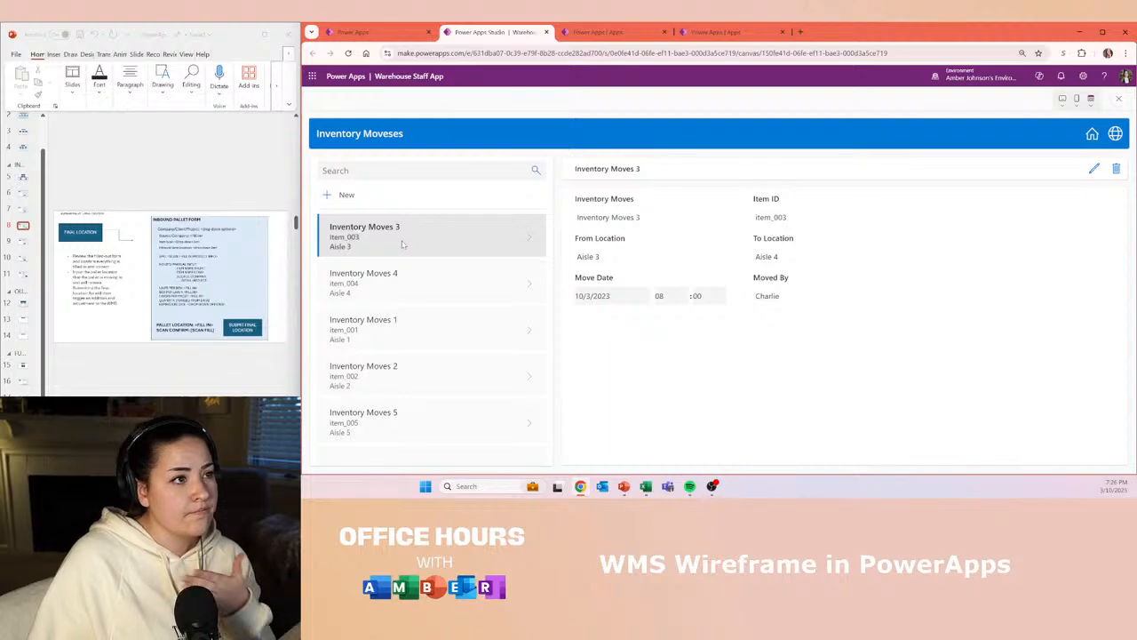
- Return to the Welcome screen, open Master Product Tables and look through the details of its product records
{"action": "left_click", "coordinate": [1092, 135]}
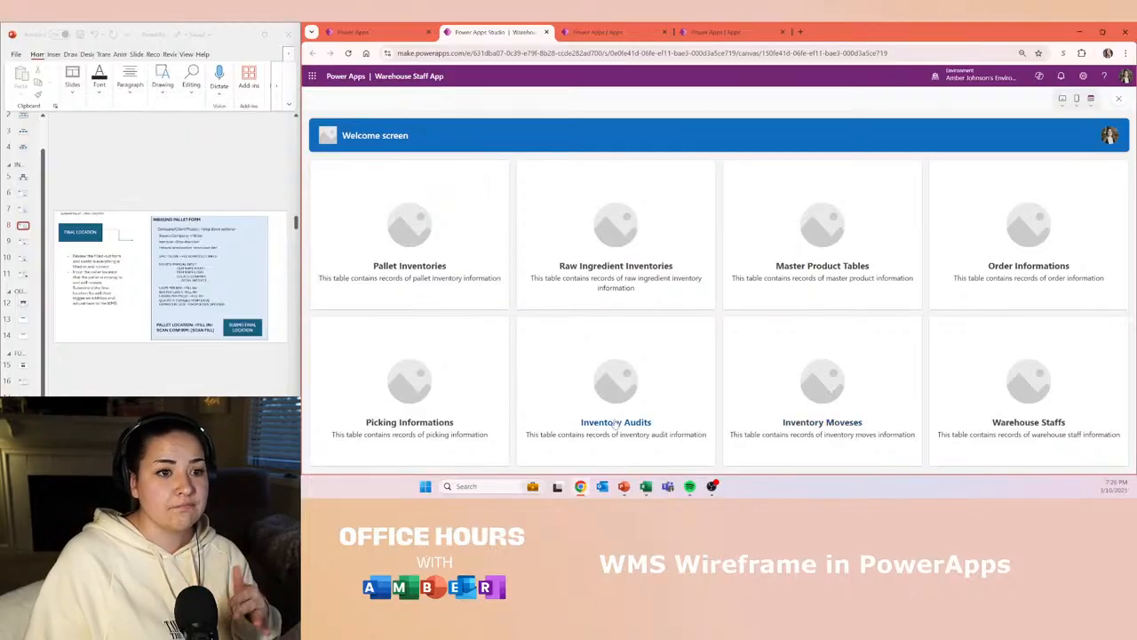
{"action": "left_click", "coordinate": [810, 264]}
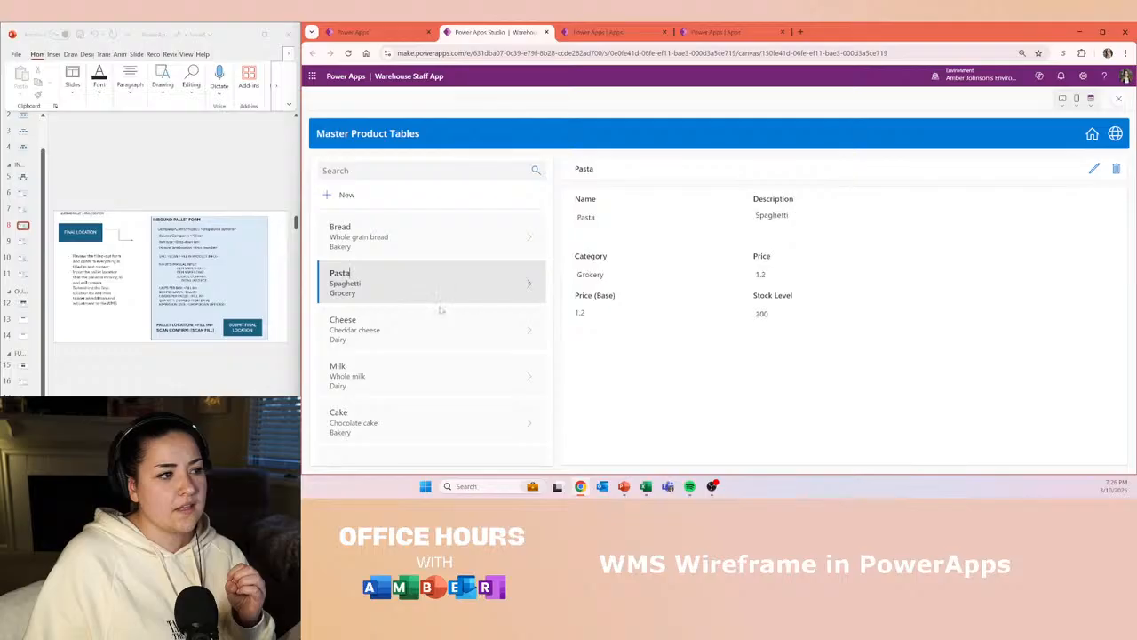
{"action": "left_click", "coordinate": [472, 359]}
{"action": "left_click", "coordinate": [456, 340]}
{"action": "left_click", "coordinate": [455, 407]}
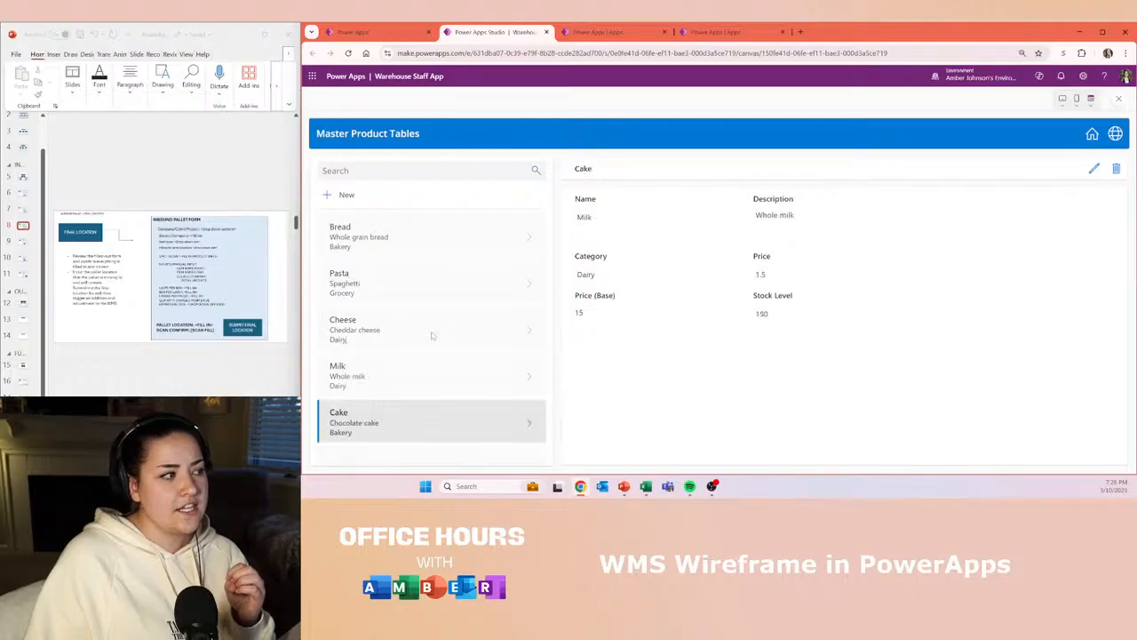
{"action": "left_click", "coordinate": [382, 233]}
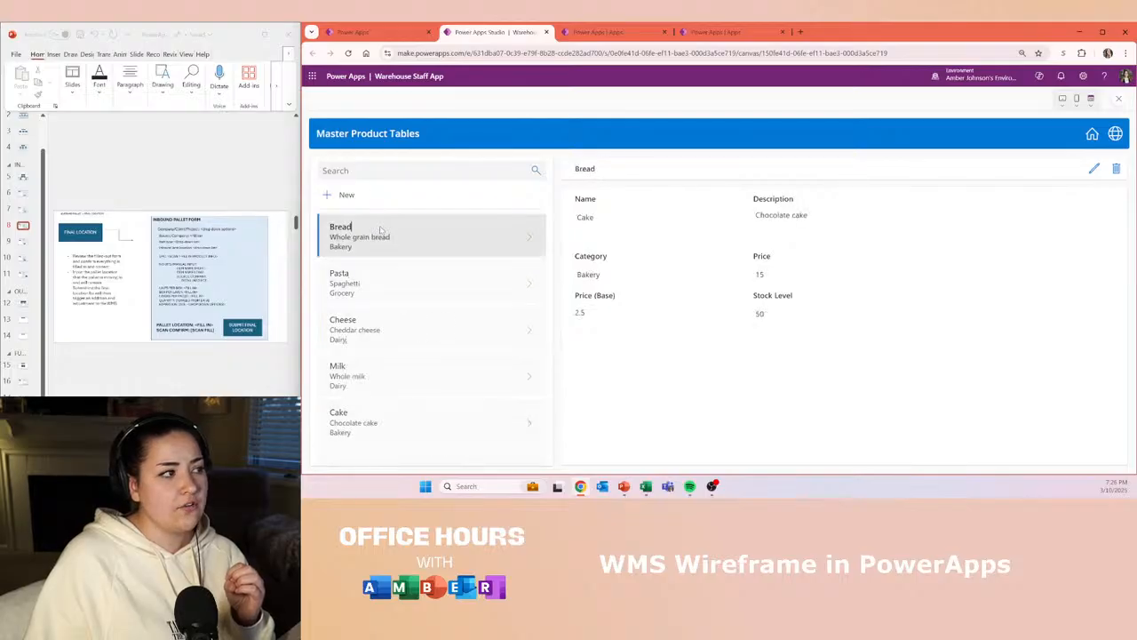
- Return to the Welcome screen, look at the phone size options for the preview, and exit the preview
{"action": "left_click", "coordinate": [1092, 134]}
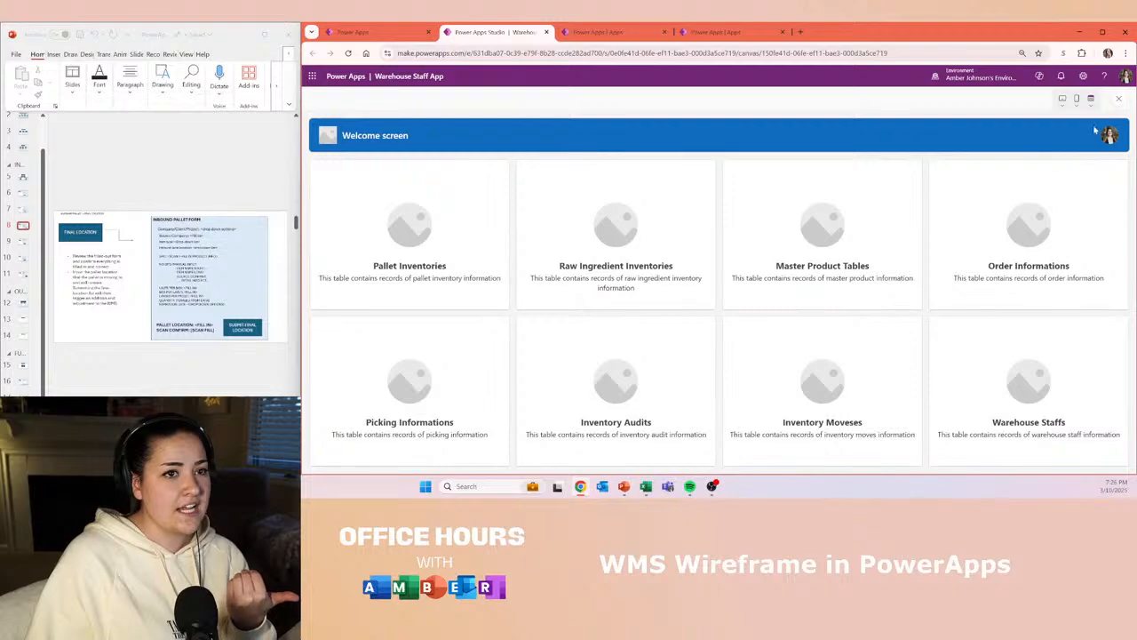
{"action": "left_click", "coordinate": [1074, 100]}
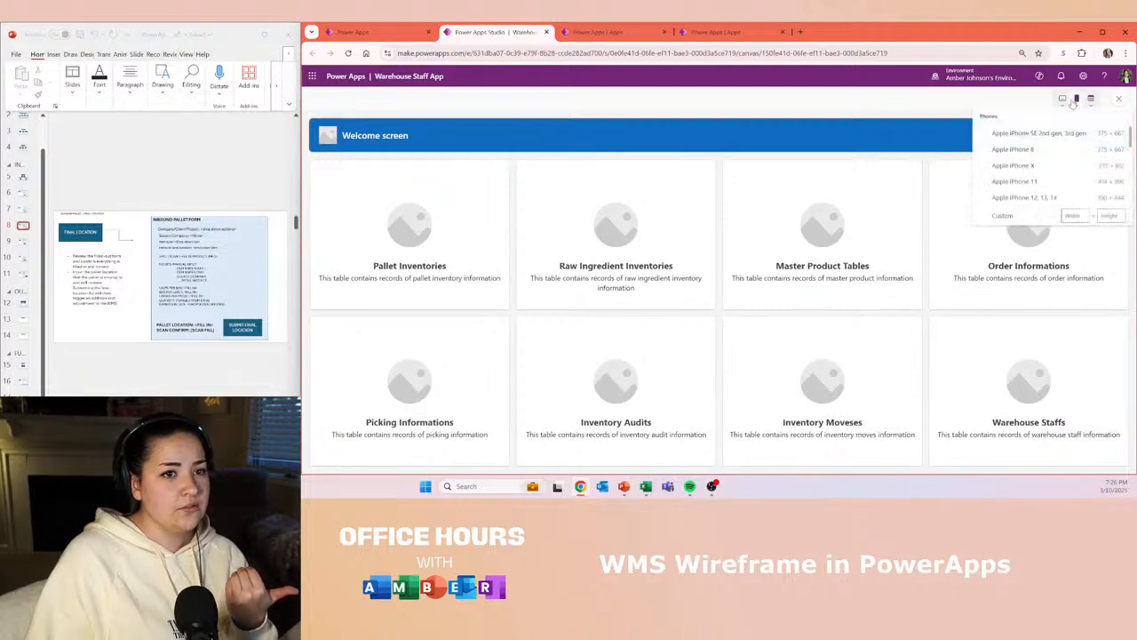
{"action": "left_click", "coordinate": [889, 142]}
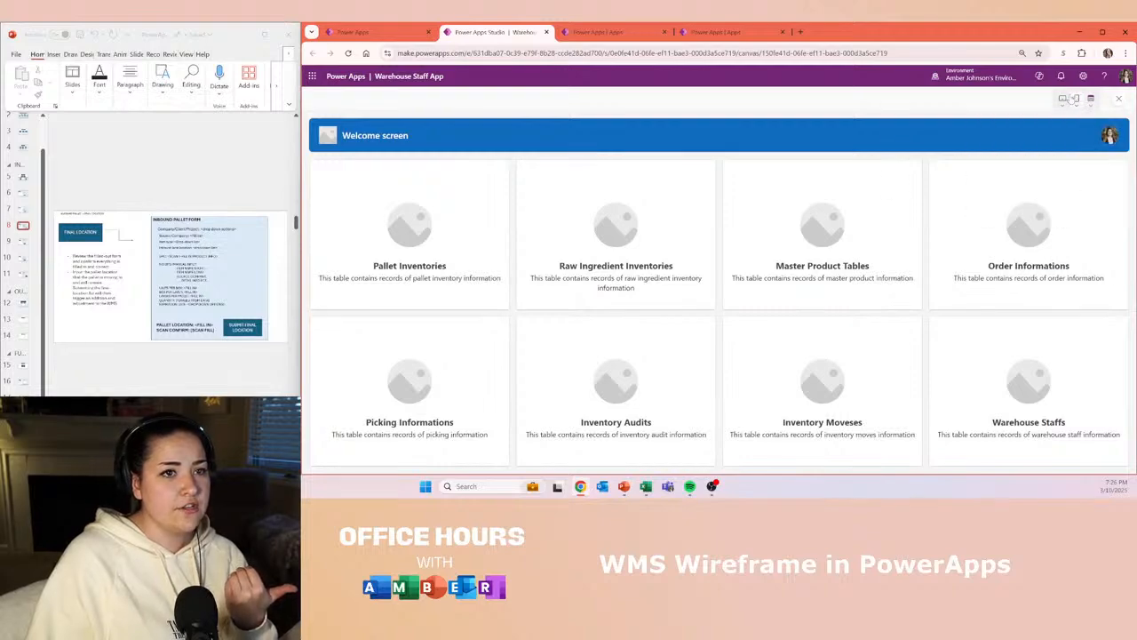
{"action": "left_click", "coordinate": [1075, 100]}
{"action": "left_click", "coordinate": [565, 124]}
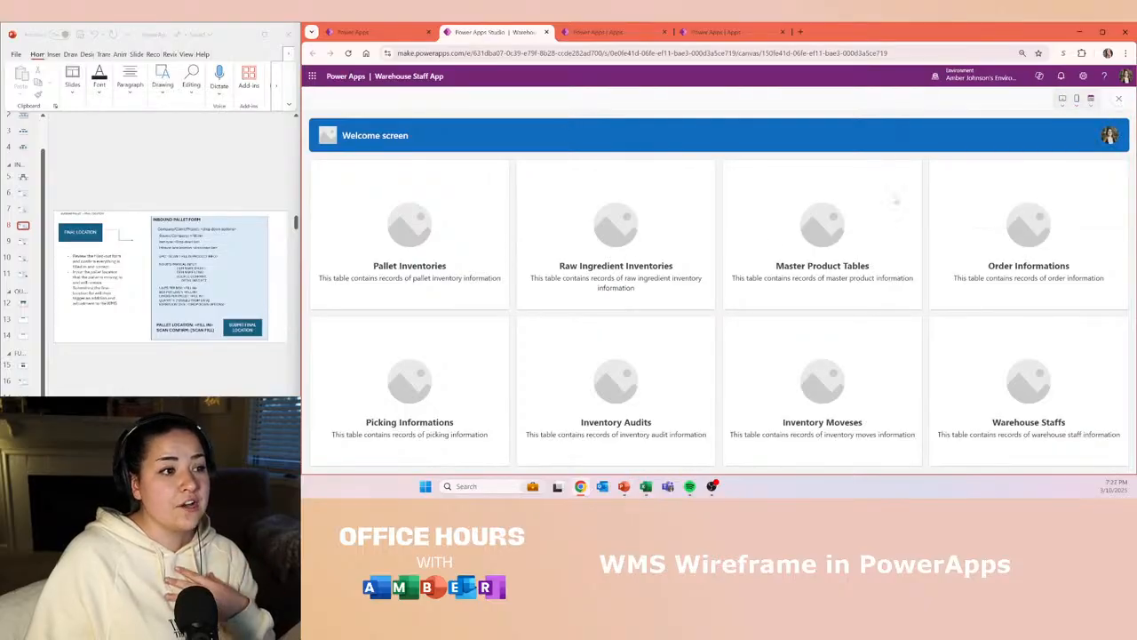
{"action": "left_click", "coordinate": [1118, 101]}
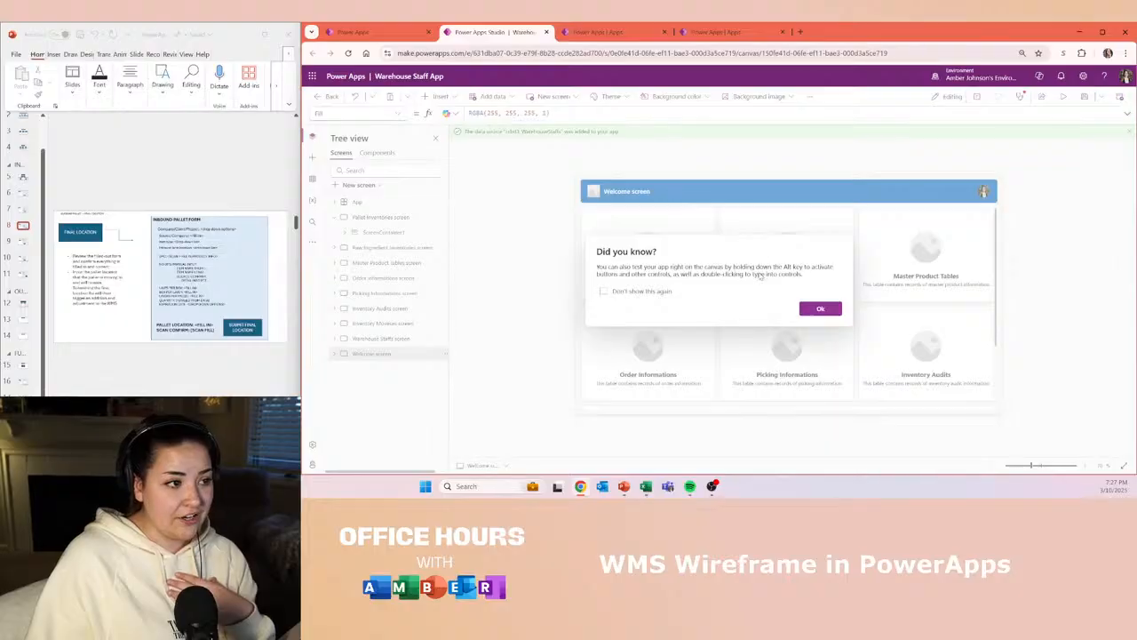
{"action": "left_click", "coordinate": [818, 307]}
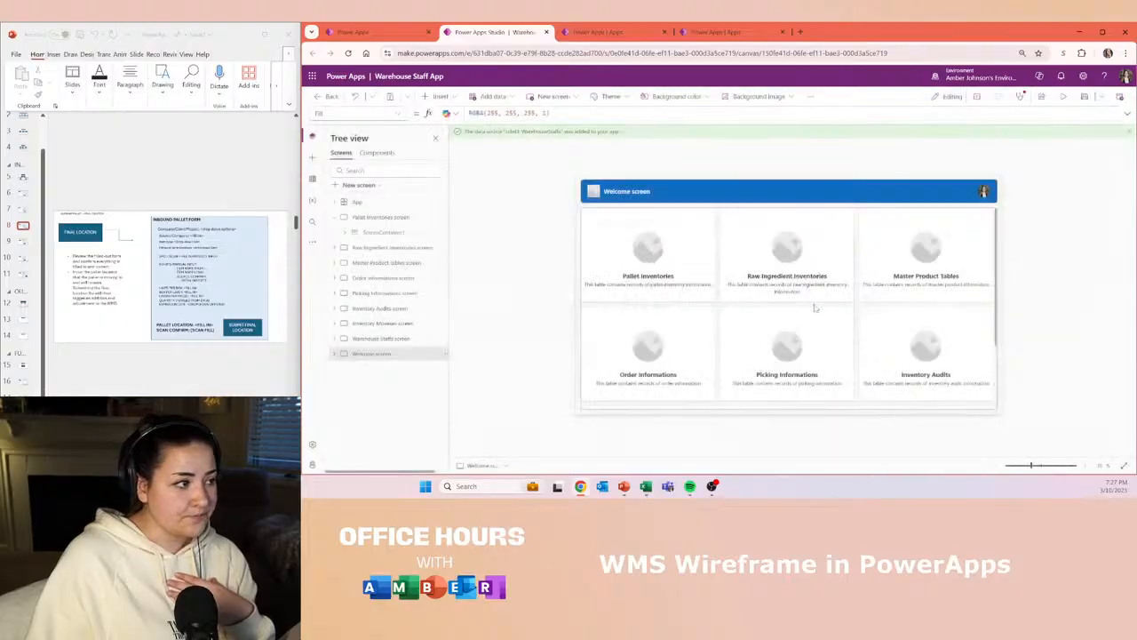
- Look through the nested containers of the Order Informations screen in the app's structure
{"action": "left_click", "coordinate": [334, 278]}
{"action": "left_click", "coordinate": [345, 292]}
{"action": "left_click", "coordinate": [356, 308]}
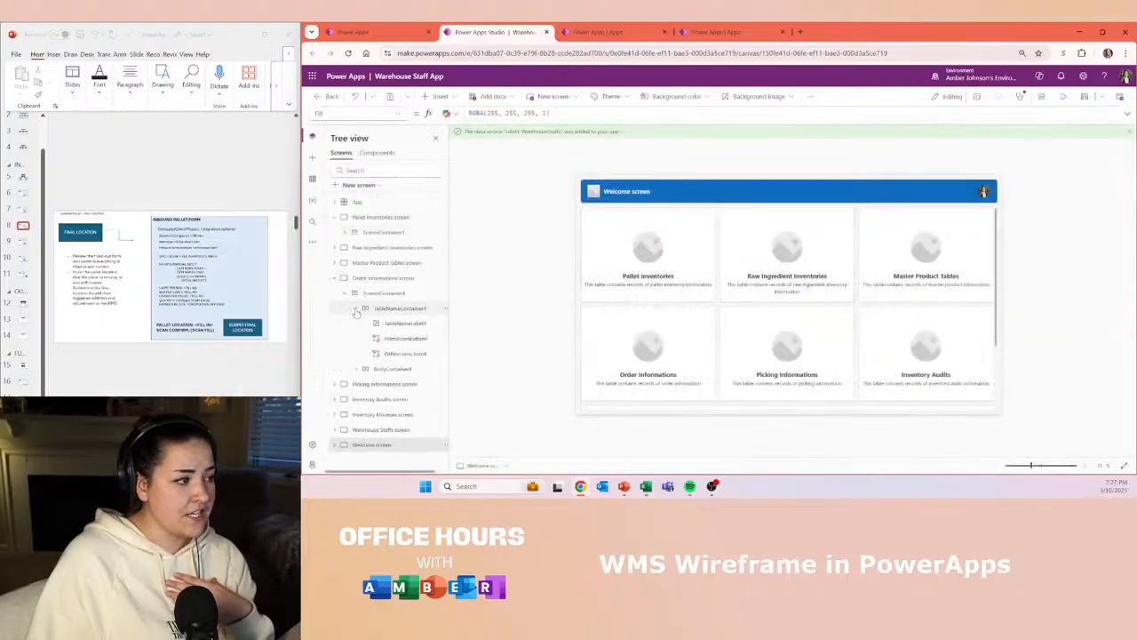
{"action": "left_click", "coordinate": [355, 308]}
{"action": "left_click", "coordinate": [345, 292]}
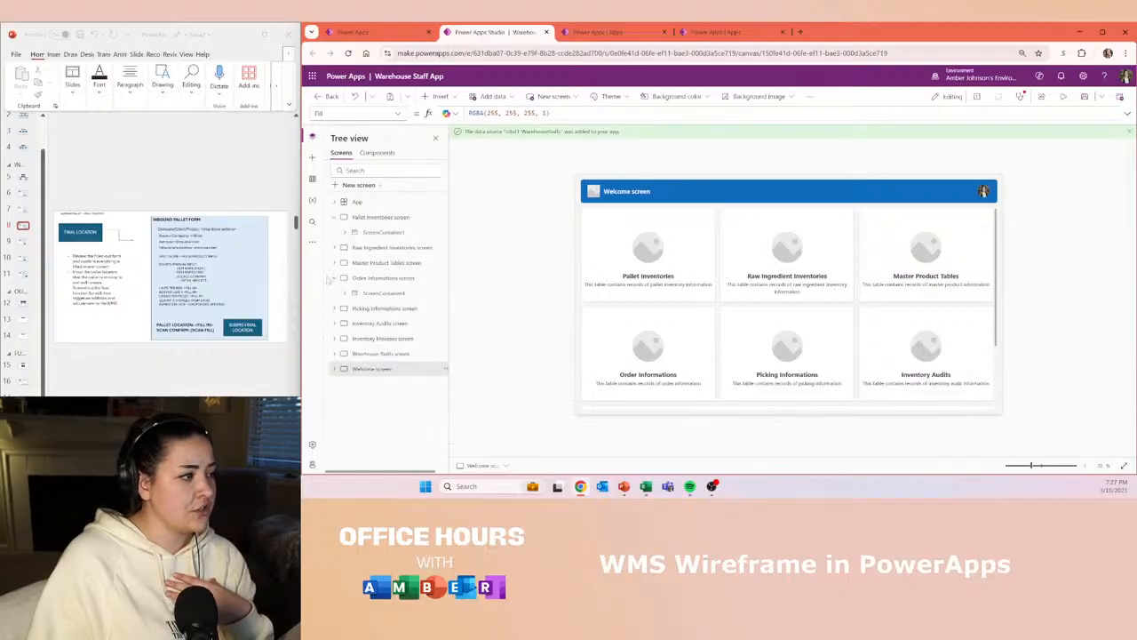
{"action": "left_click", "coordinate": [334, 278]}
- Review the Inbound slide and the welcome page slide of the wireframe in PowerPoint
{"action": "left_click", "coordinate": [189, 192]}
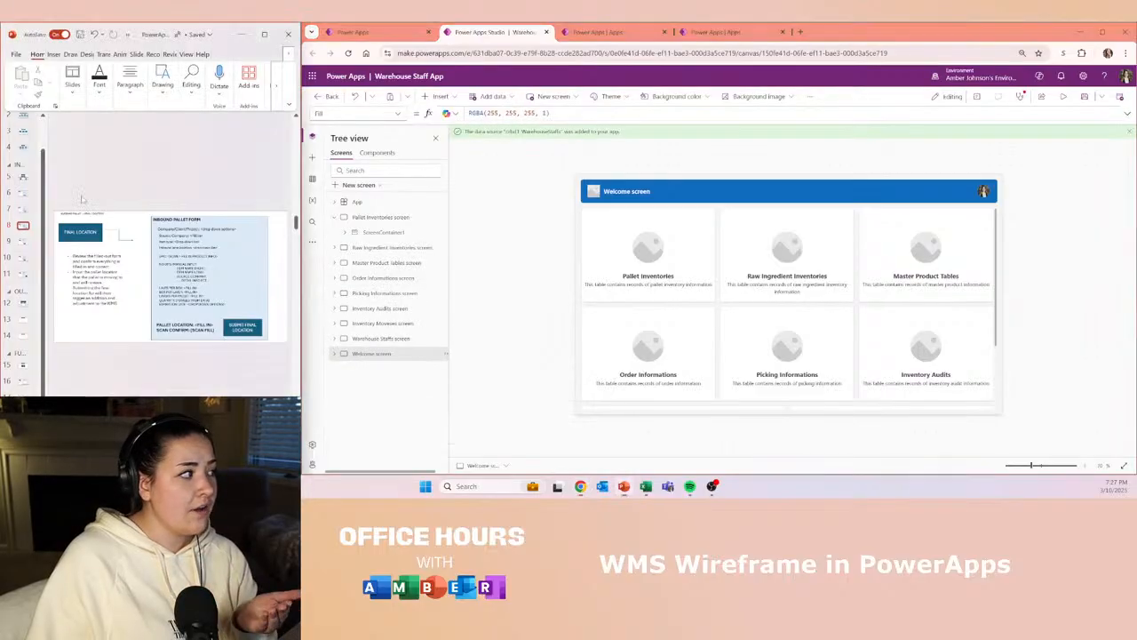
{"action": "left_click", "coordinate": [24, 181]}
{"action": "scroll", "coordinate": [26, 182], "scroll_direction": "up", "scroll_amount": 2}
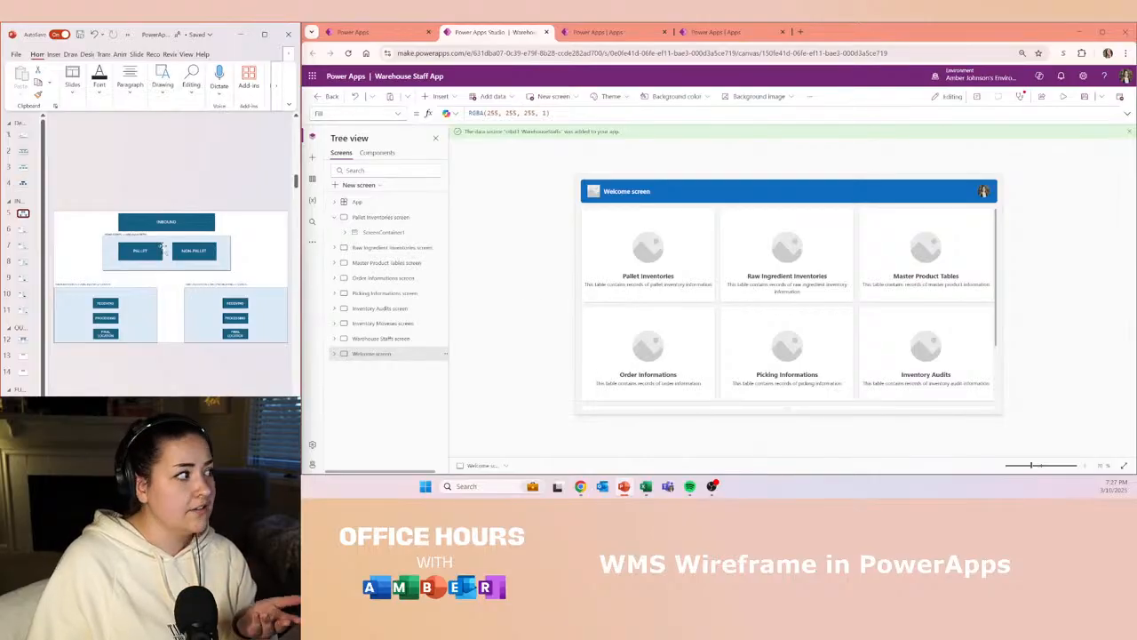
{"action": "left_click", "coordinate": [28, 149]}
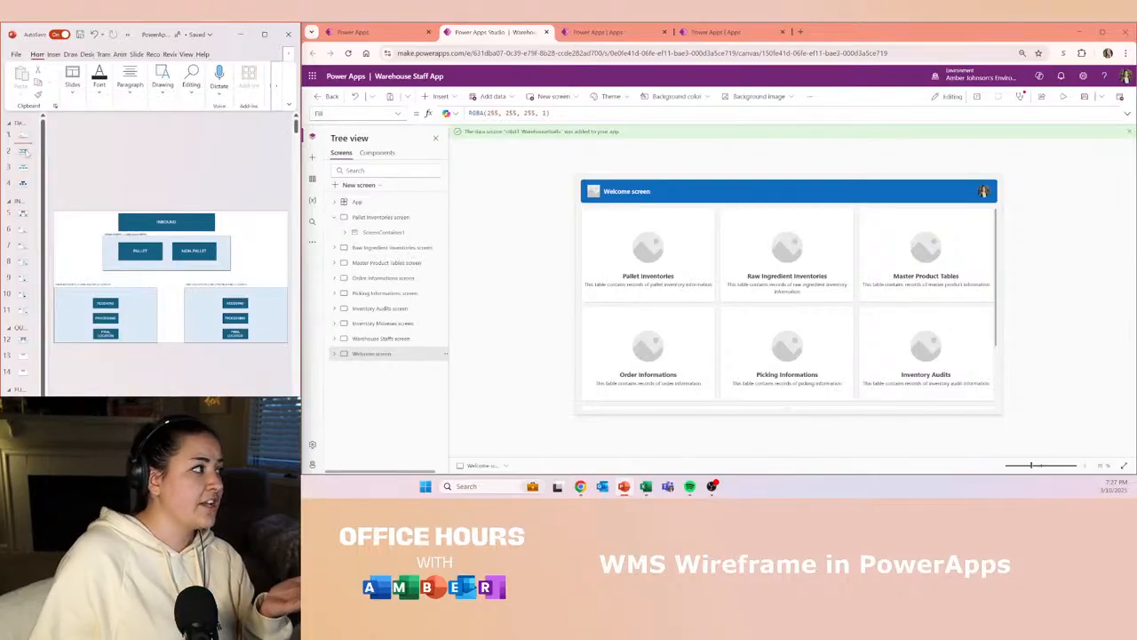
{"action": "left_click", "coordinate": [25, 151]}
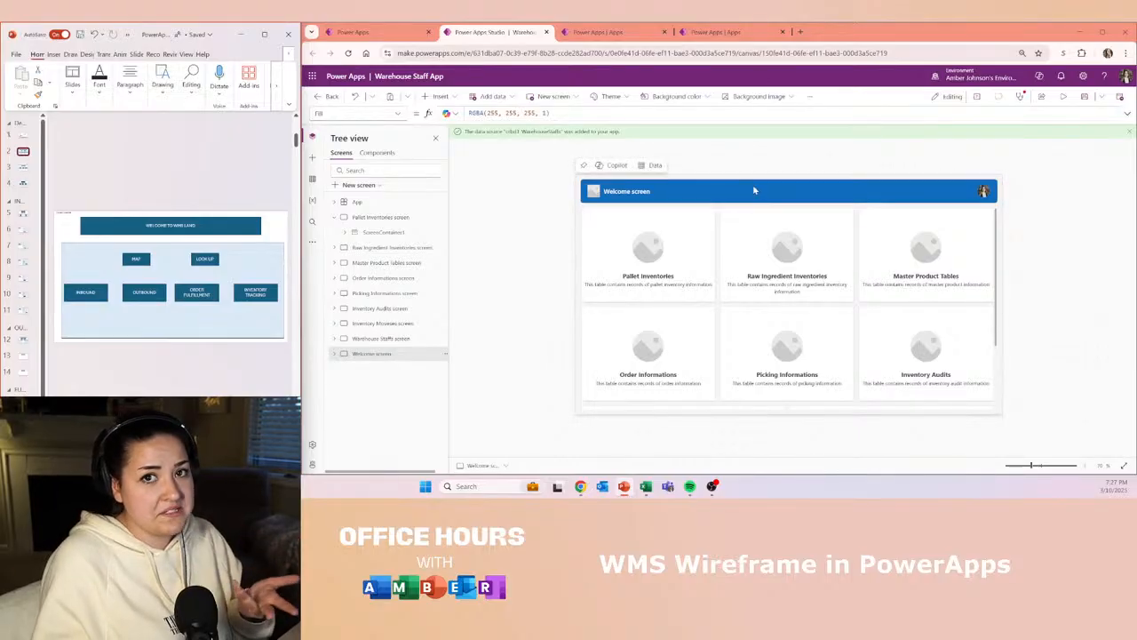
- Browse the available app templates in Power Apps and leave without choosing one
{"action": "left_click", "coordinate": [610, 38]}
{"action": "left_click", "coordinate": [610, 36]}
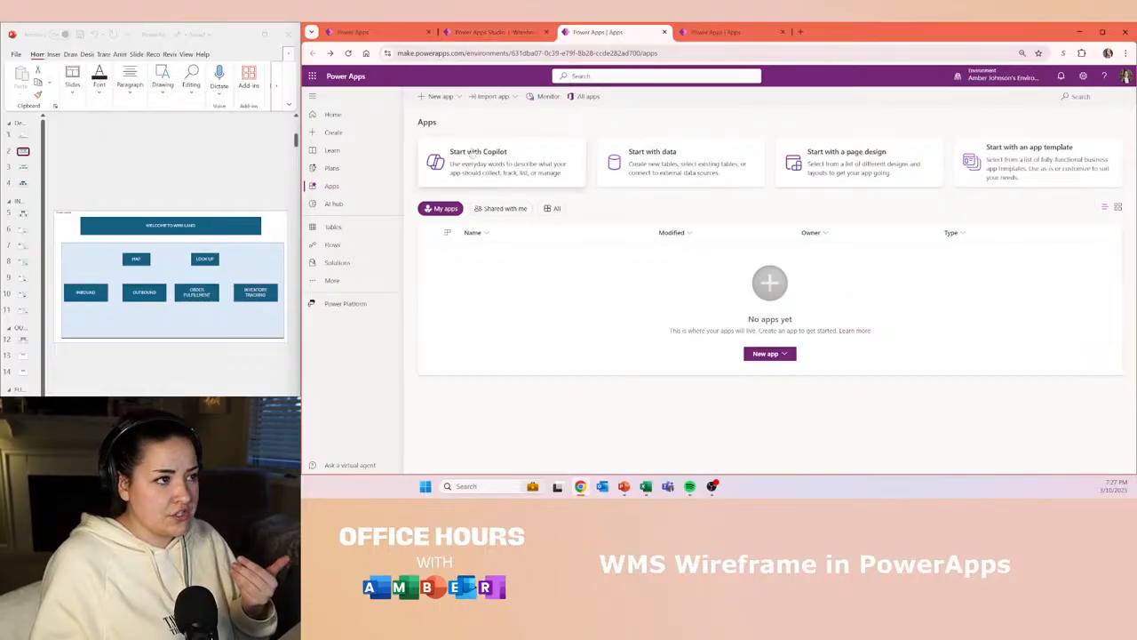
{"action": "left_click", "coordinate": [1012, 167]}
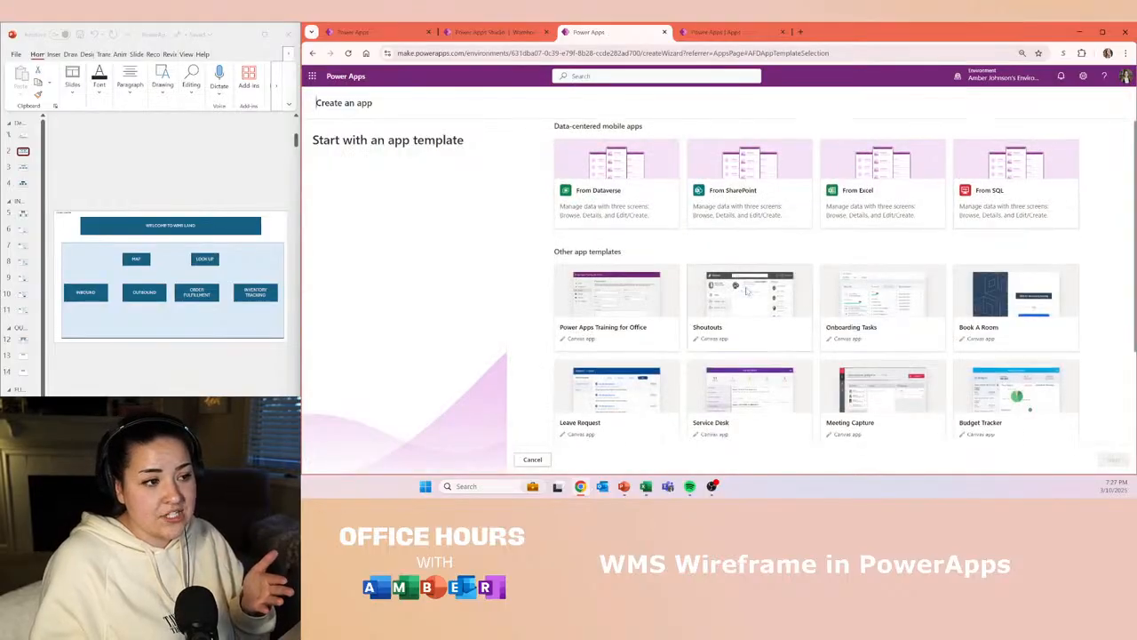
{"action": "scroll", "coordinate": [908, 264], "scroll_direction": "down", "scroll_amount": 1}
{"action": "scroll", "coordinate": [909, 266], "scroll_direction": "down", "scroll_amount": 2}
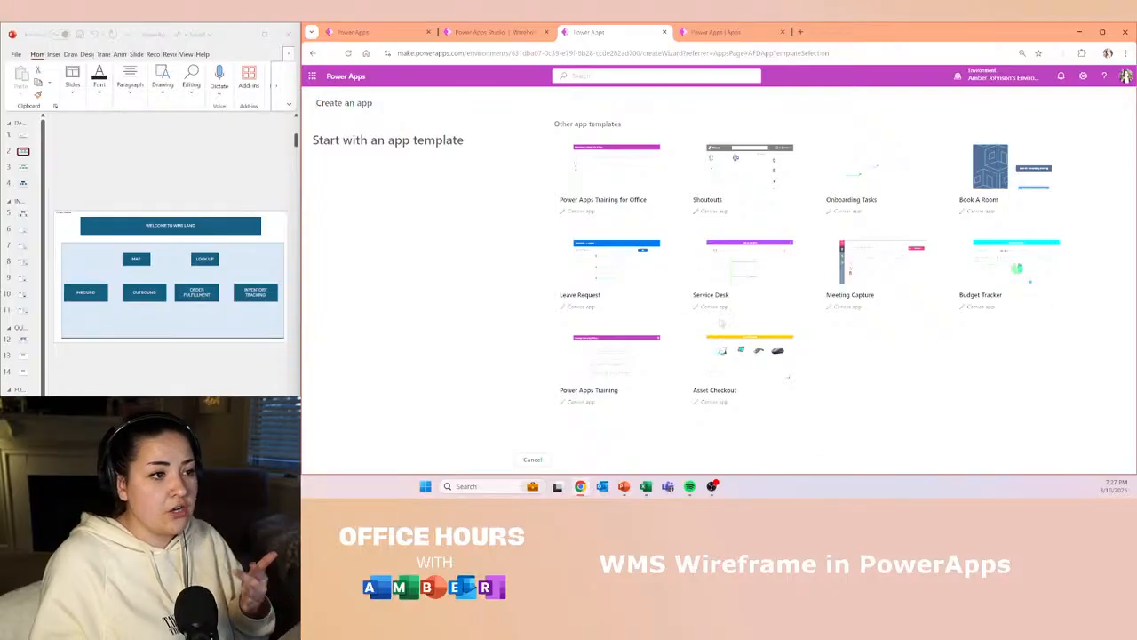
{"action": "left_click", "coordinate": [533, 459]}
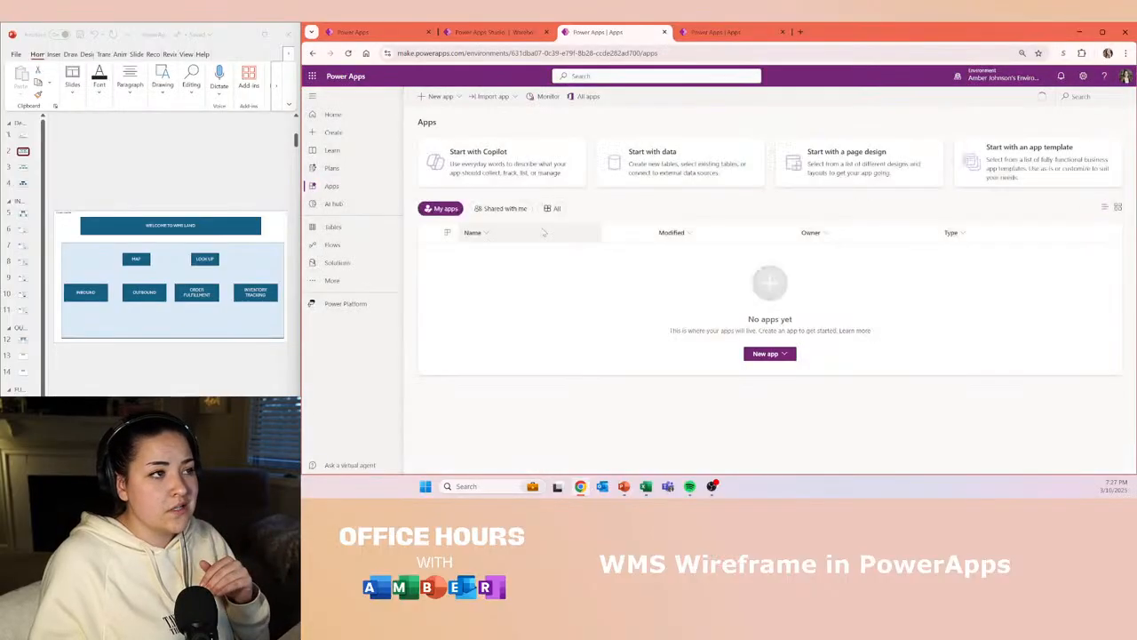
- Create a new app from the Blank canvas page design in tablet format and skip the welcome dialog
{"action": "left_click", "coordinate": [751, 34]}
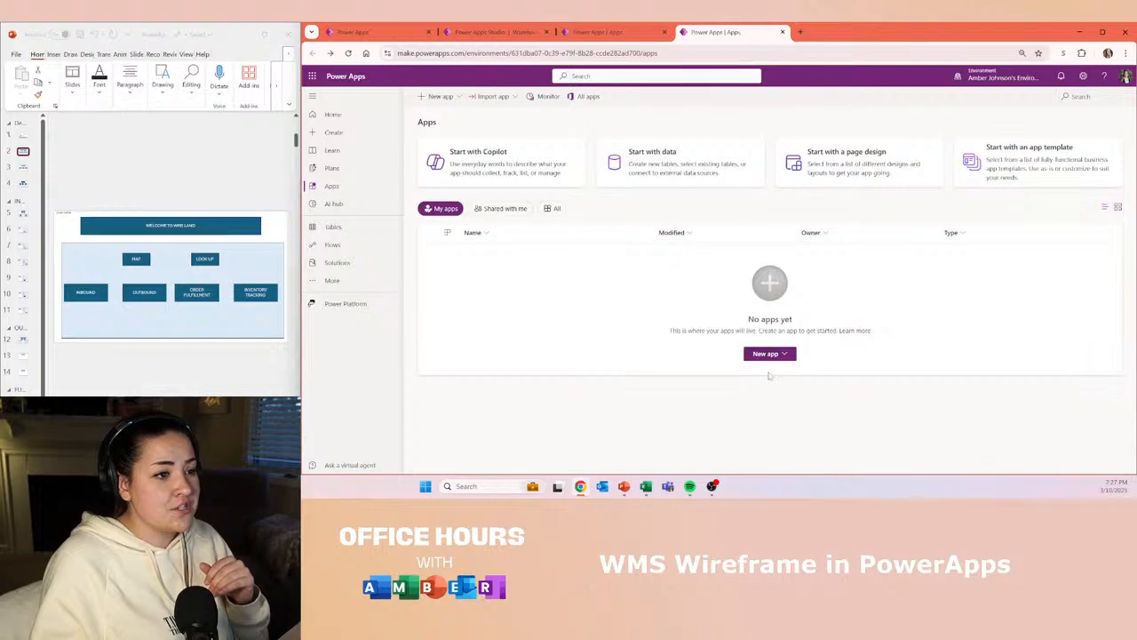
{"action": "left_click", "coordinate": [774, 355]}
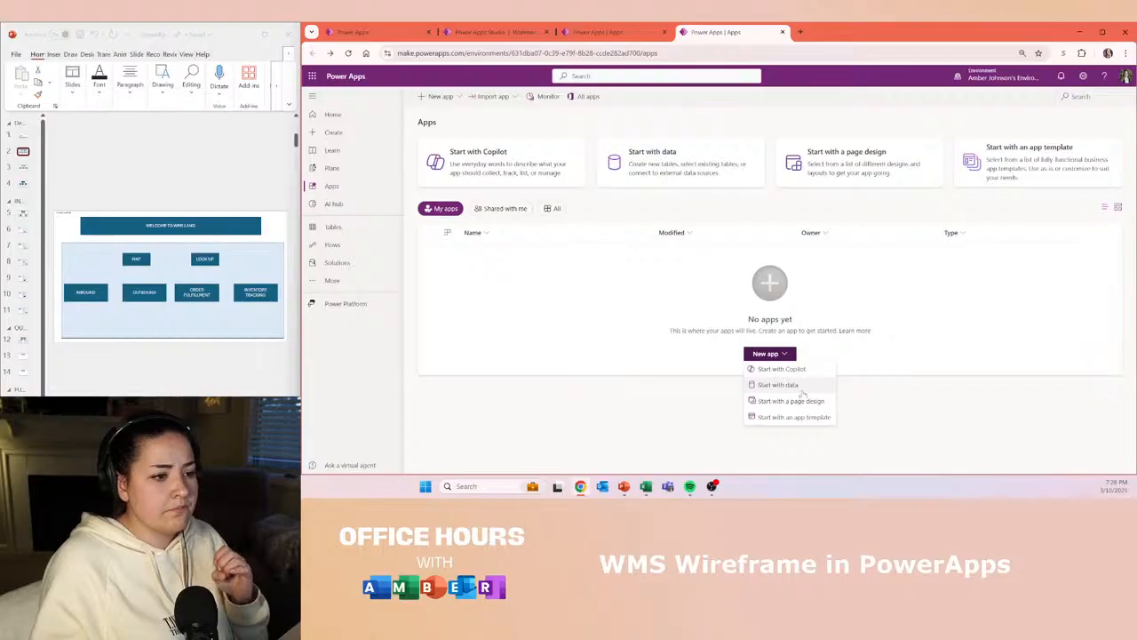
{"action": "left_click", "coordinate": [800, 402]}
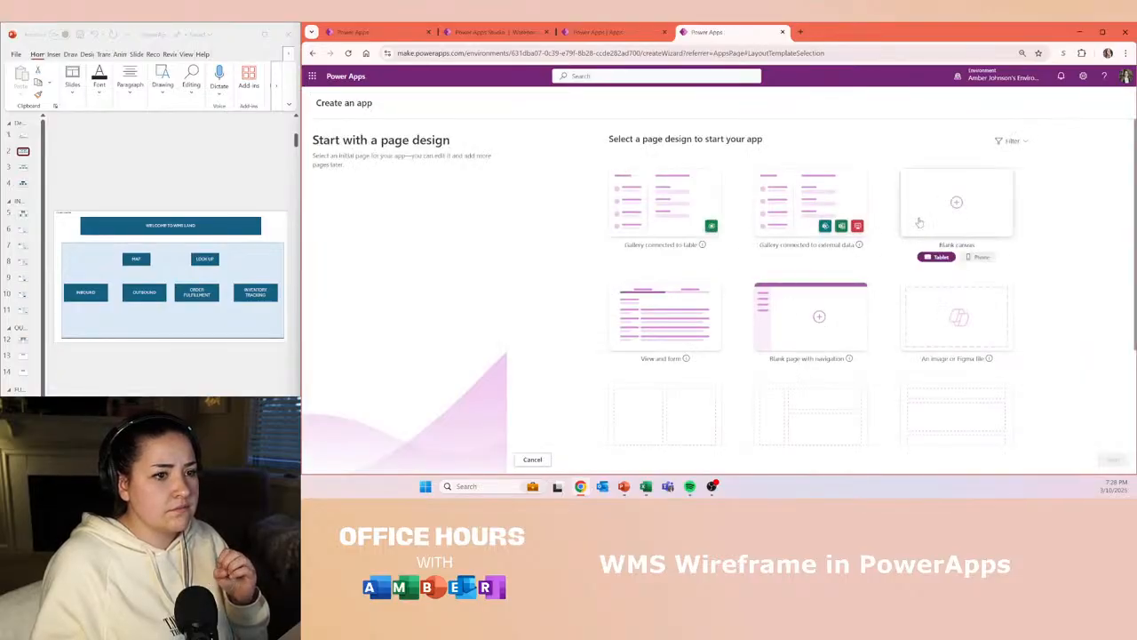
{"action": "left_click", "coordinate": [920, 222]}
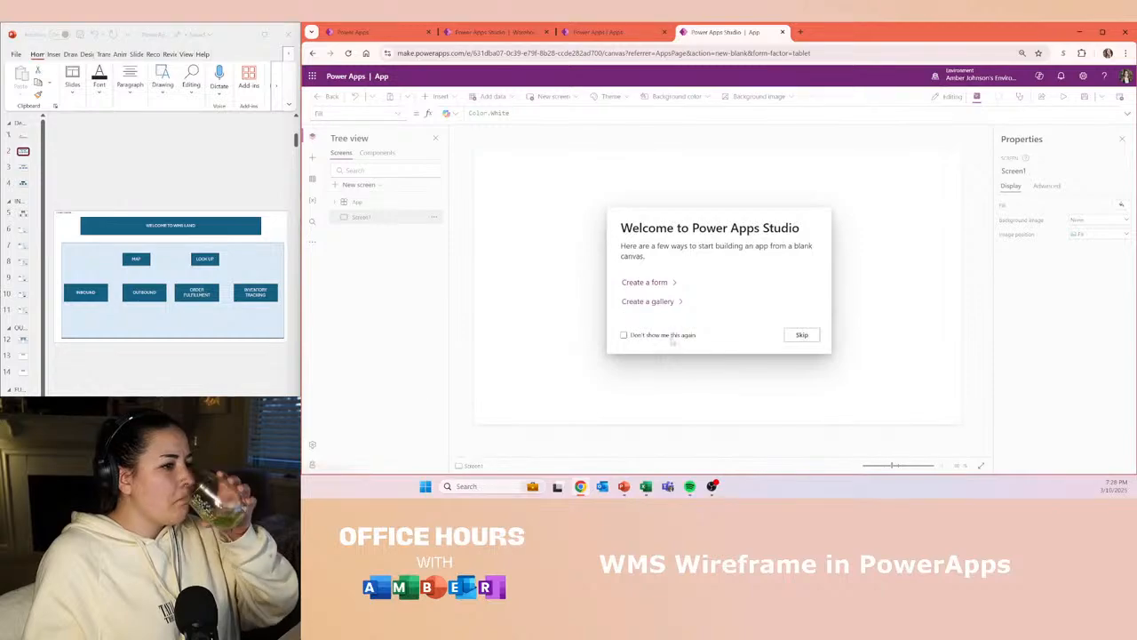
{"action": "left_click", "coordinate": [802, 335]}
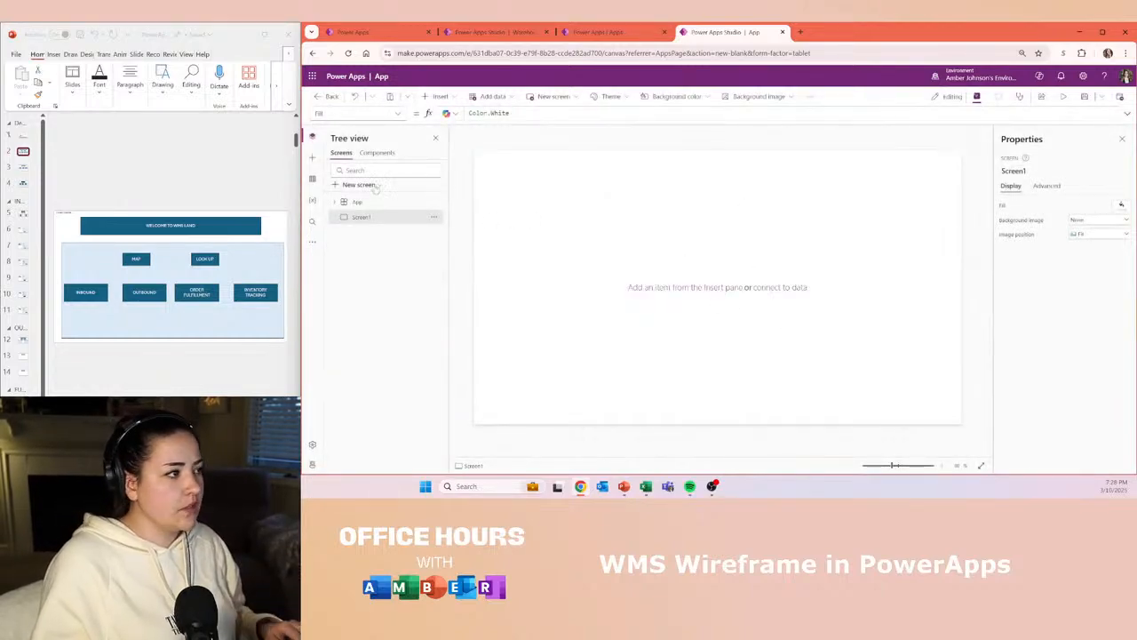
- Capture the green brand color swatches on slide 1 of the PowerPoint wireframe as a screenshot
{"action": "left_click", "coordinate": [23, 135]}
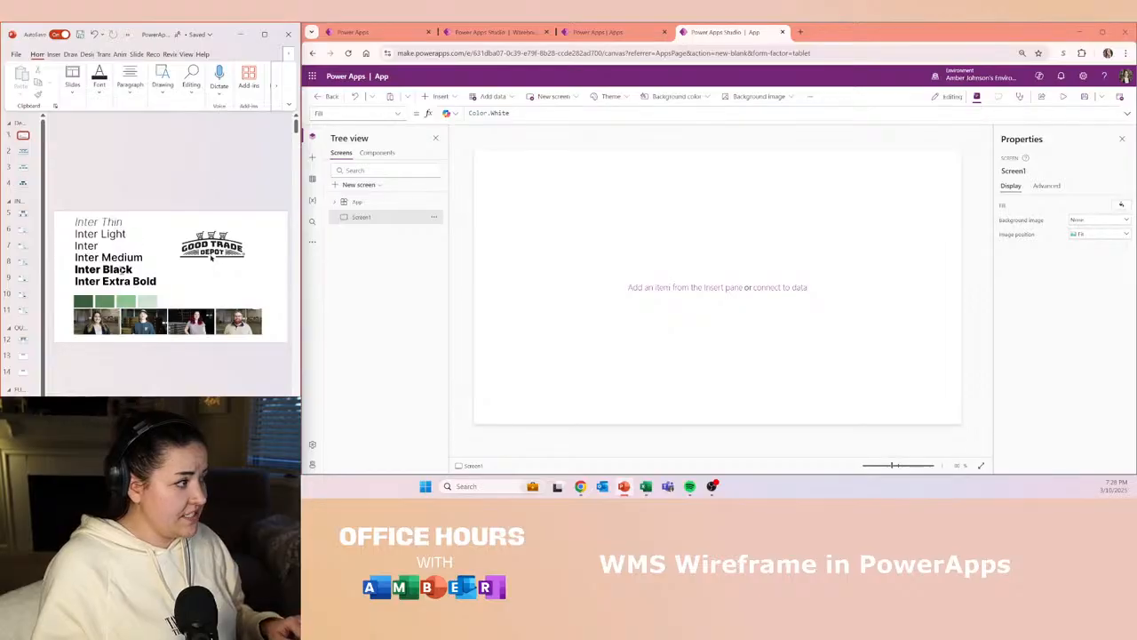
{"action": "key", "text": "super+shift+s"}
{"action": "left_click_drag", "start_coordinate": [69, 293], "coordinate": [183, 317]}
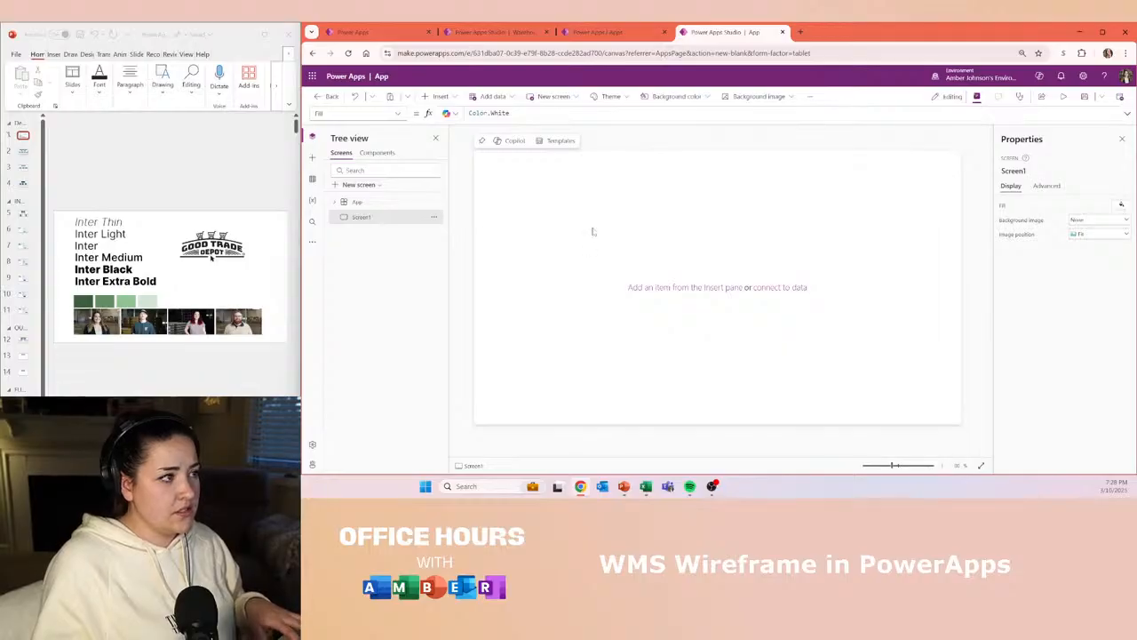
- Try to paste the captured color swatches onto the blank canvas of Screen1 in Power Apps
{"action": "right_click", "coordinate": [548, 185]}
{"action": "mouse_move", "coordinate": [604, 185]}
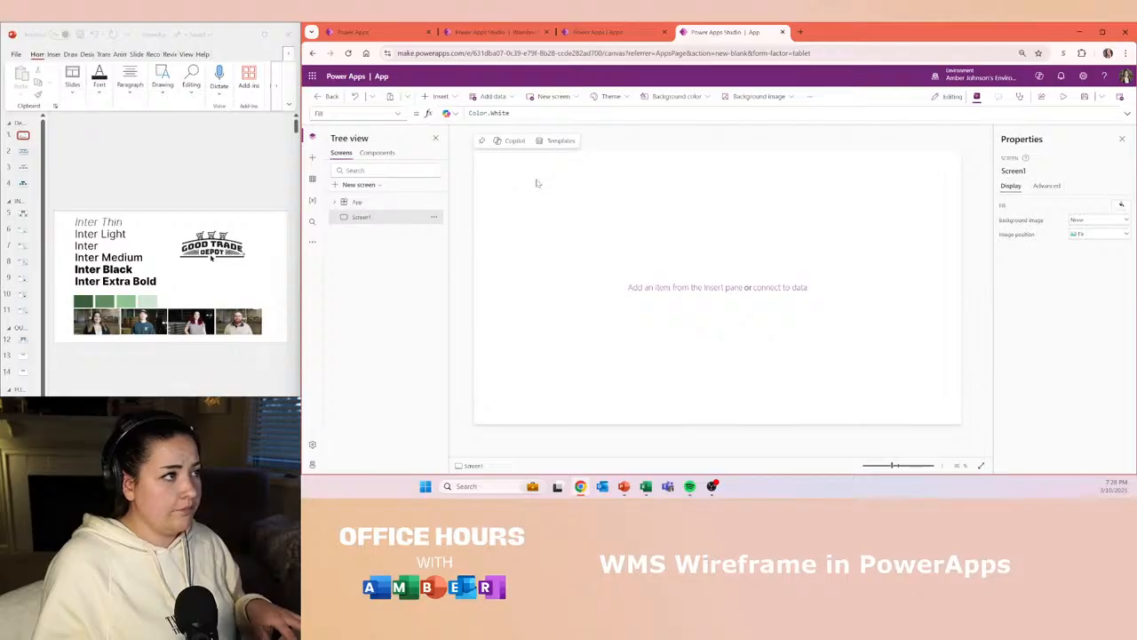
{"action": "left_click", "coordinate": [440, 95]}
{"action": "left_click", "coordinate": [453, 97]}
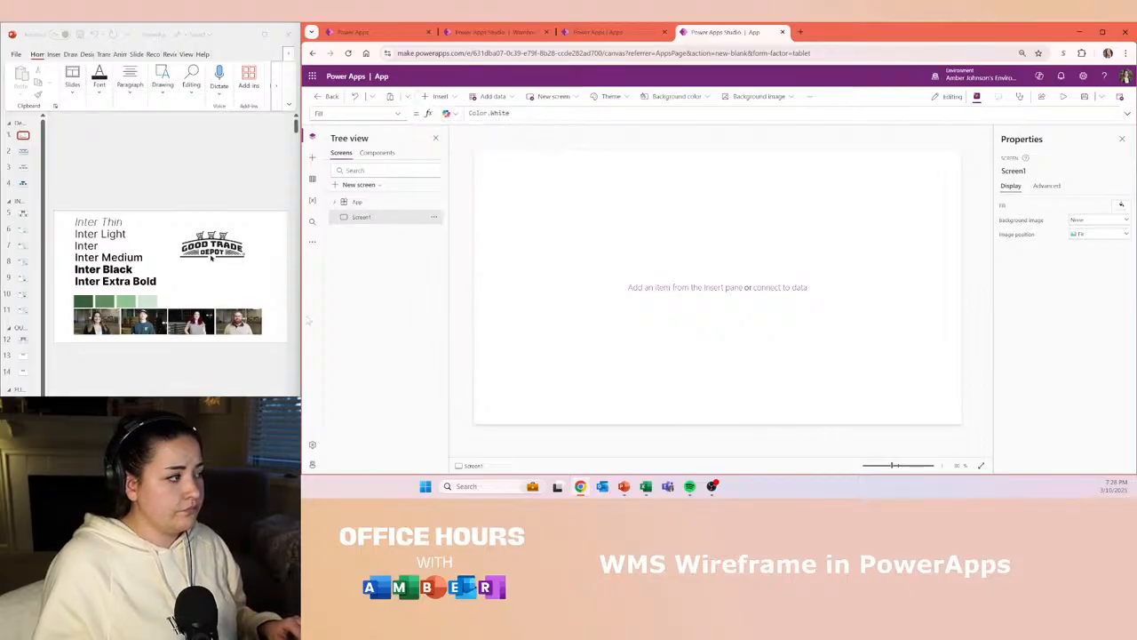
- Paste the captured swatches below the logo on slide 1 in PowerPoint and try to save them as a PNG picture, browsing to the Peachy Profitability folder
{"action": "left_click", "coordinate": [126, 300]}
{"action": "left_click_drag", "start_coordinate": [130, 308], "coordinate": [178, 276]}
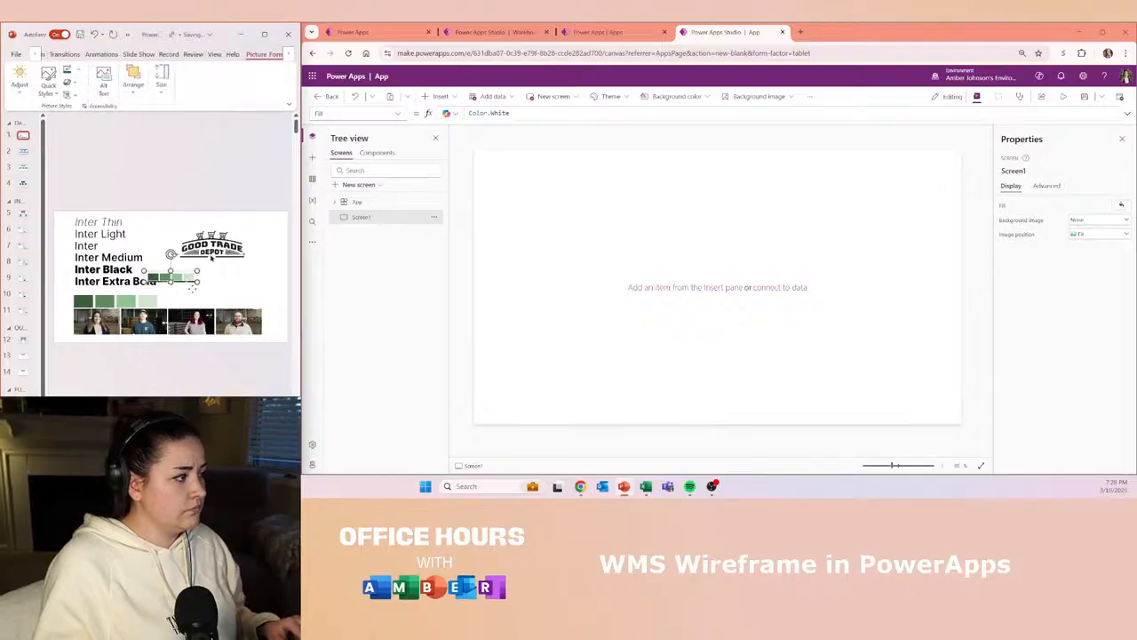
{"action": "right_click", "coordinate": [175, 278]}
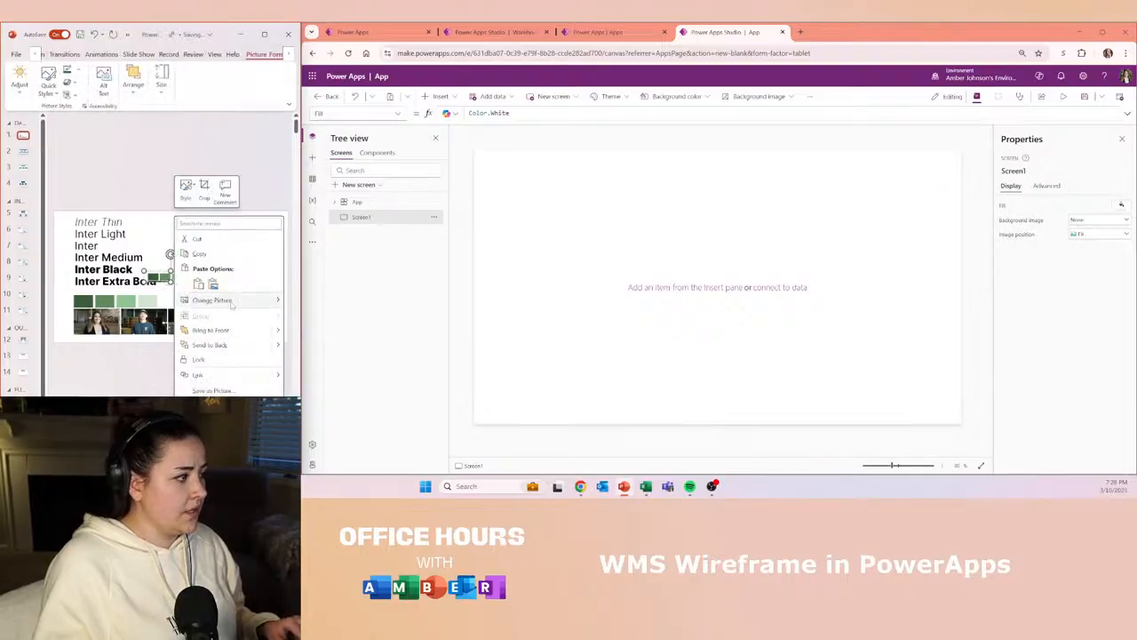
{"action": "left_click", "coordinate": [224, 390]}
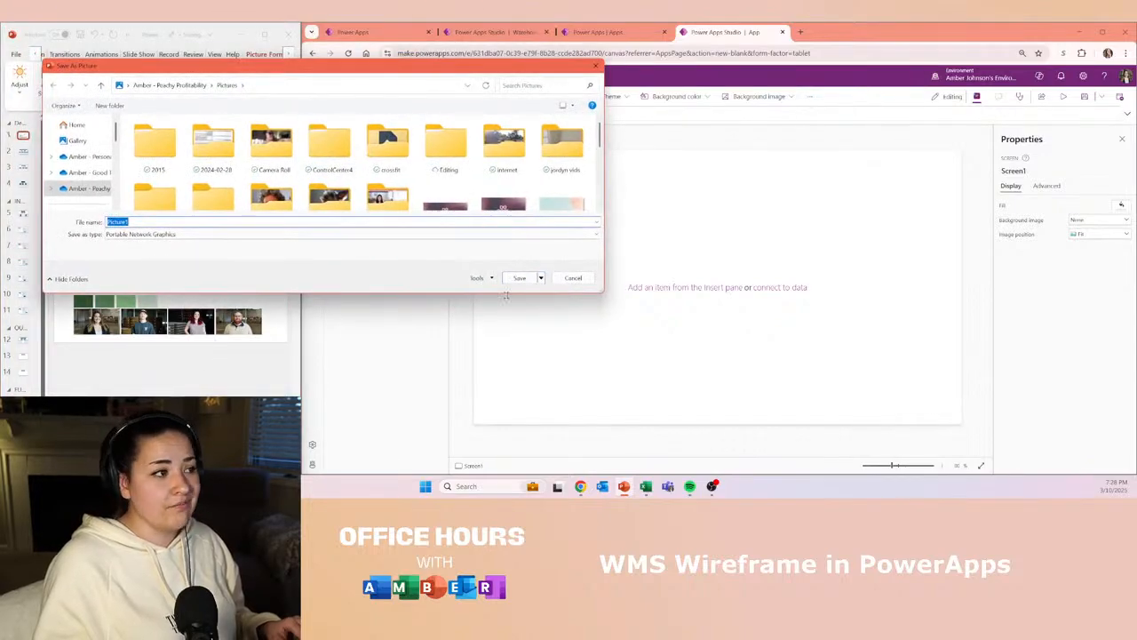
{"action": "left_click_drag", "start_coordinate": [602, 291], "coordinate": [579, 435]}
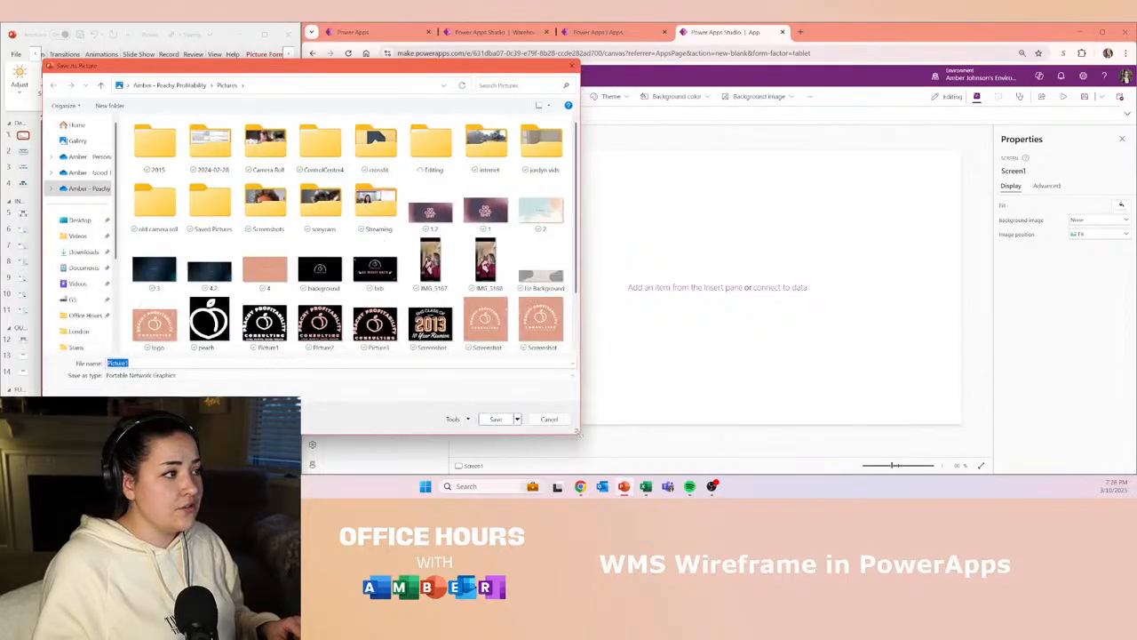
{"action": "left_click", "coordinate": [82, 220]}
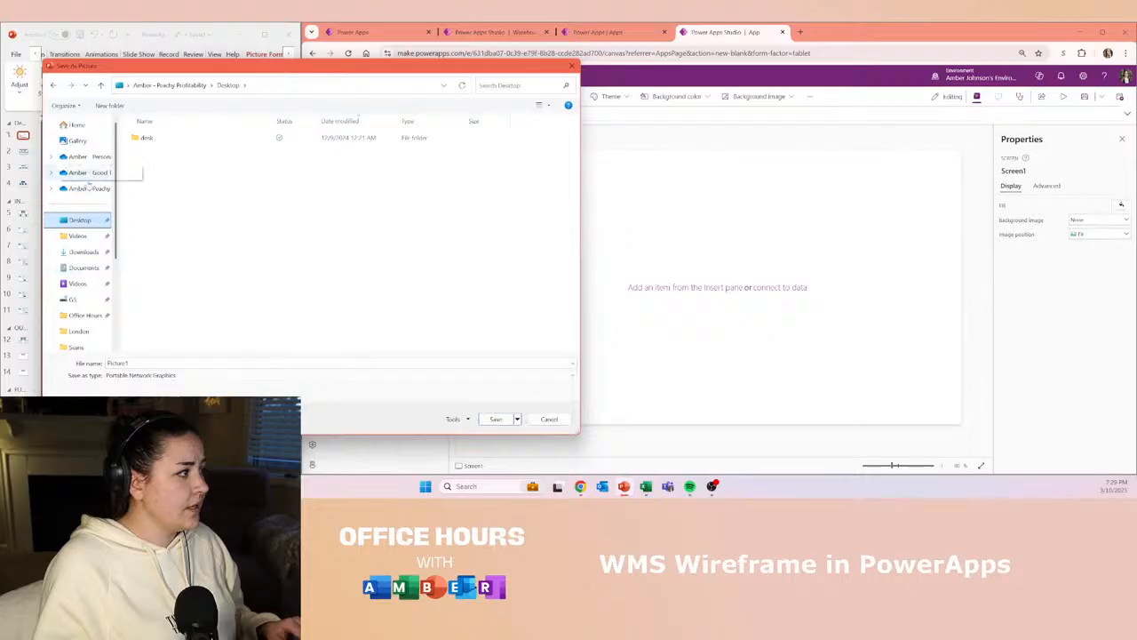
{"action": "left_click", "coordinate": [84, 189]}
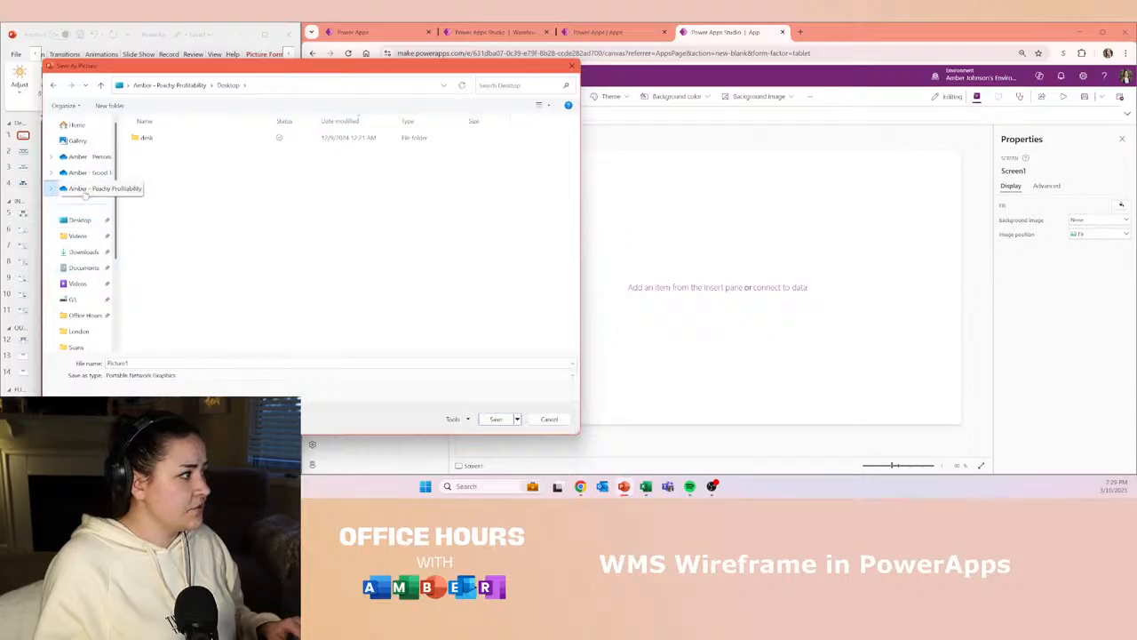
{"action": "left_click", "coordinate": [186, 219]}
{"action": "double_click", "coordinate": [186, 219]}
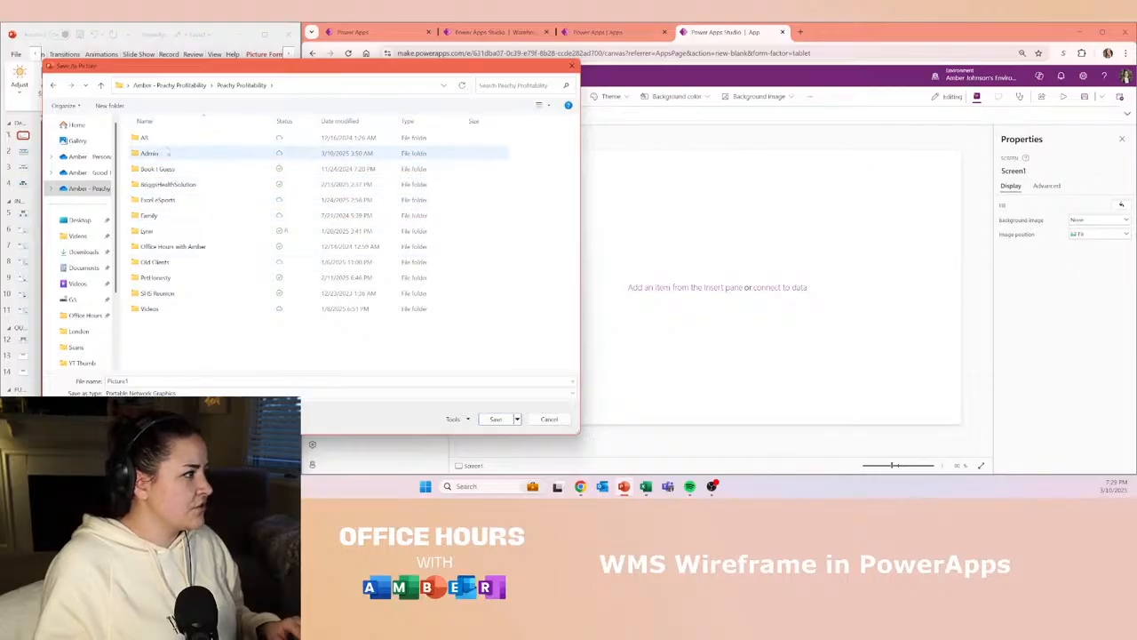
{"action": "key", "text": "Escape"}
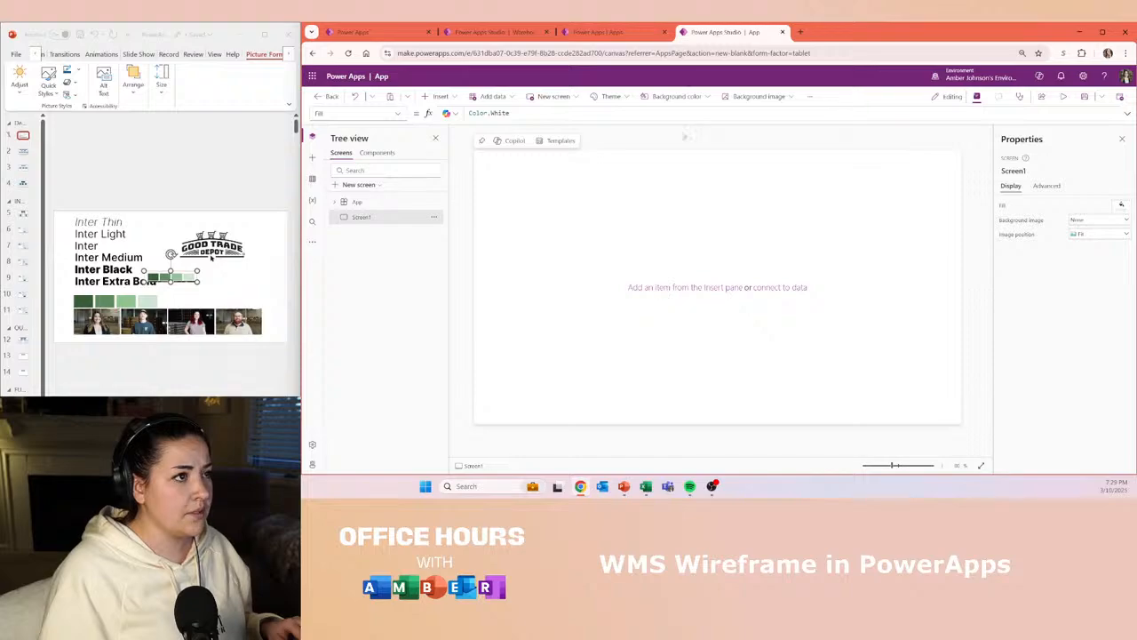
- Insert an image control from the media controls onto Screen1 in Power Apps
{"action": "left_click", "coordinate": [438, 96]}
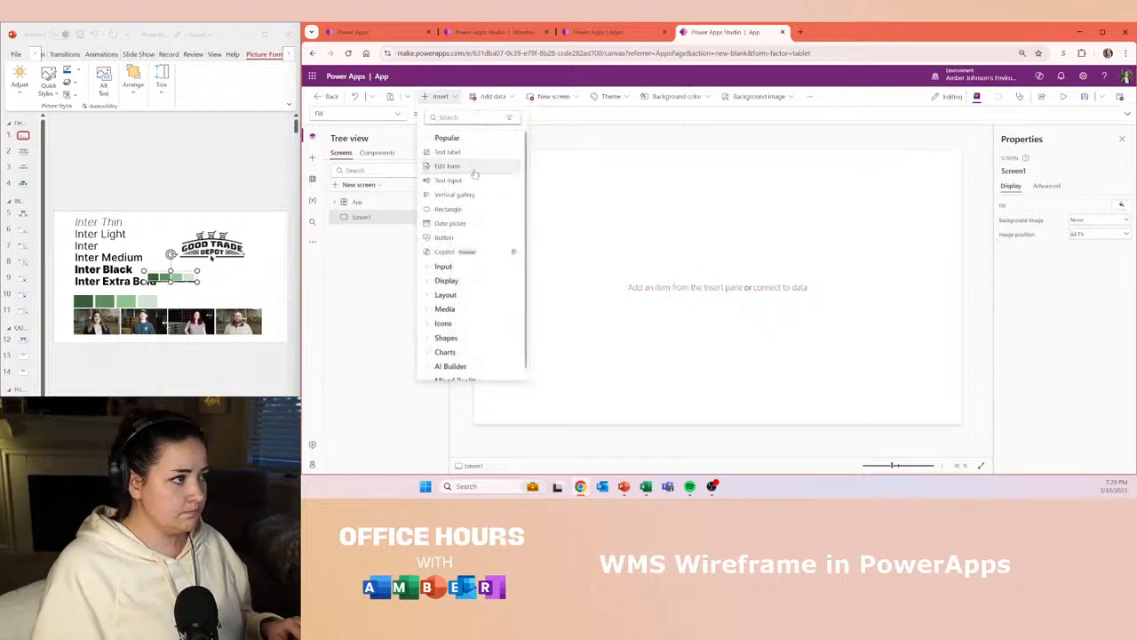
{"action": "left_click", "coordinate": [442, 309]}
{"action": "scroll", "coordinate": [476, 251], "scroll_direction": "down", "scroll_amount": 1}
{"action": "left_click", "coordinate": [464, 227]}
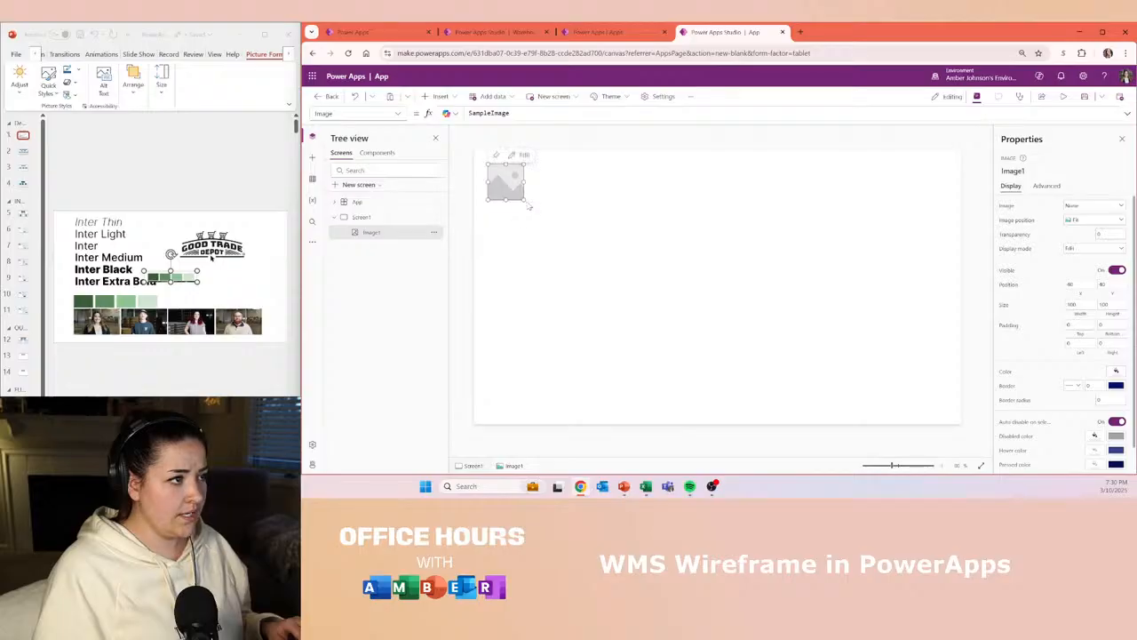
- Enlarge the image placeholder on Screen1 and upload the ColorScheme picture into it
{"action": "left_click_drag", "start_coordinate": [526, 201], "coordinate": [562, 234]}
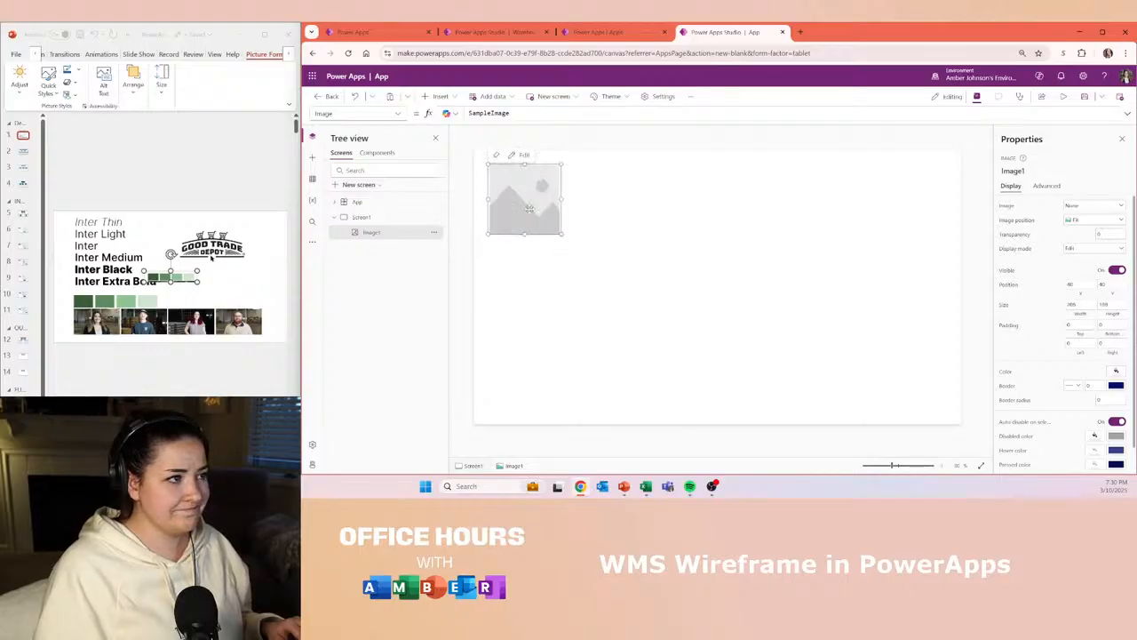
{"action": "left_click", "coordinate": [525, 156]}
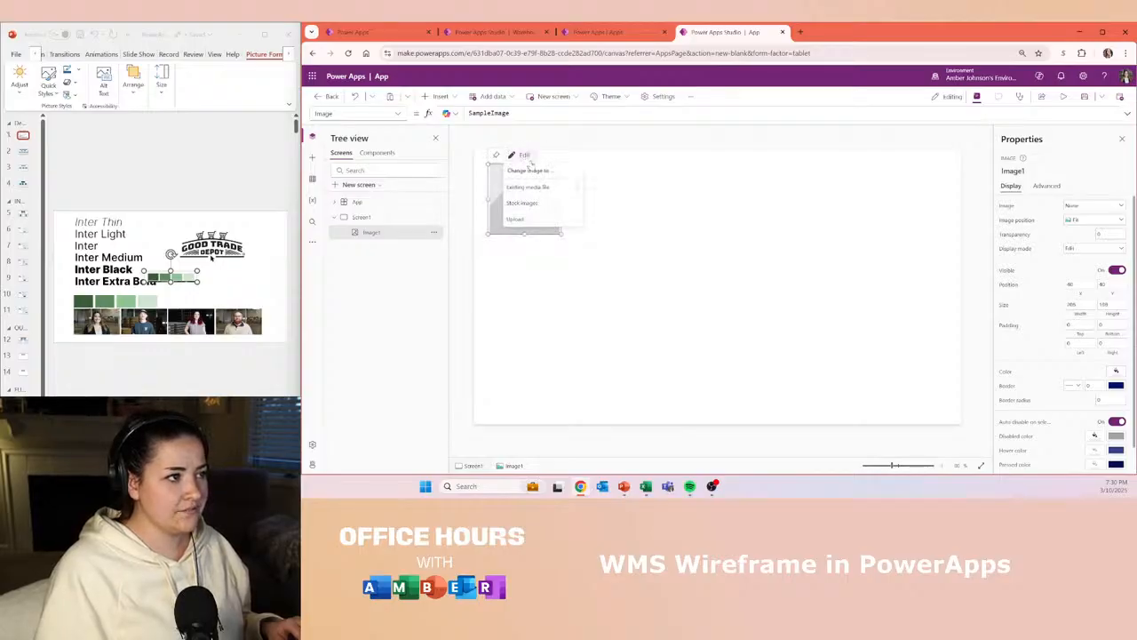
{"action": "mouse_move", "coordinate": [543, 190]}
{"action": "left_click", "coordinate": [541, 219]}
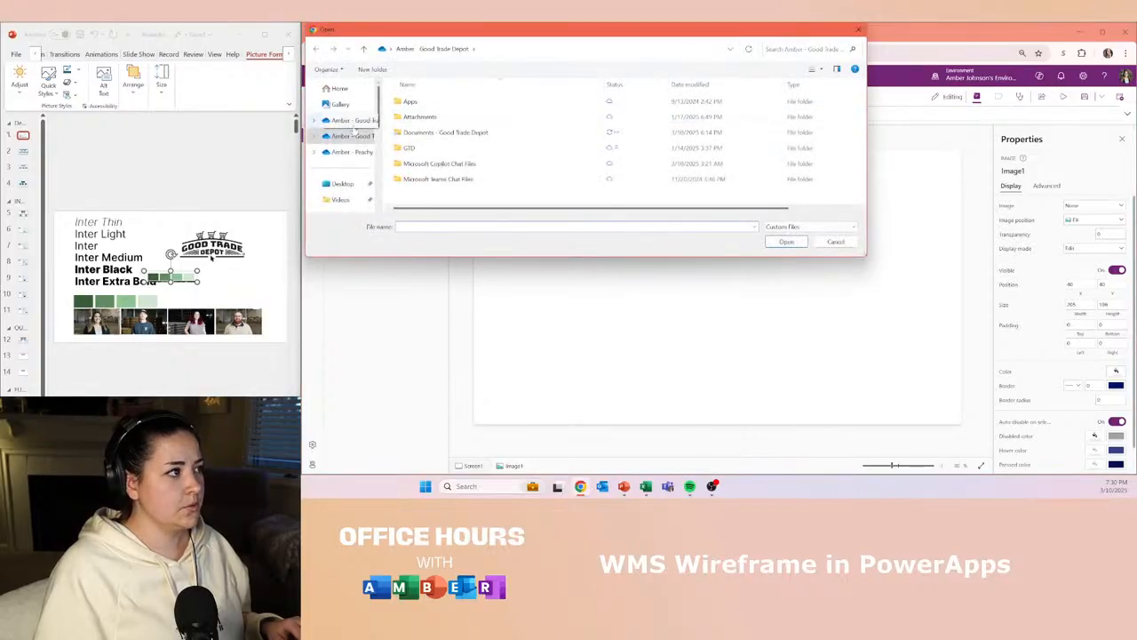
{"action": "left_click_drag", "start_coordinate": [518, 30], "coordinate": [552, 495]}
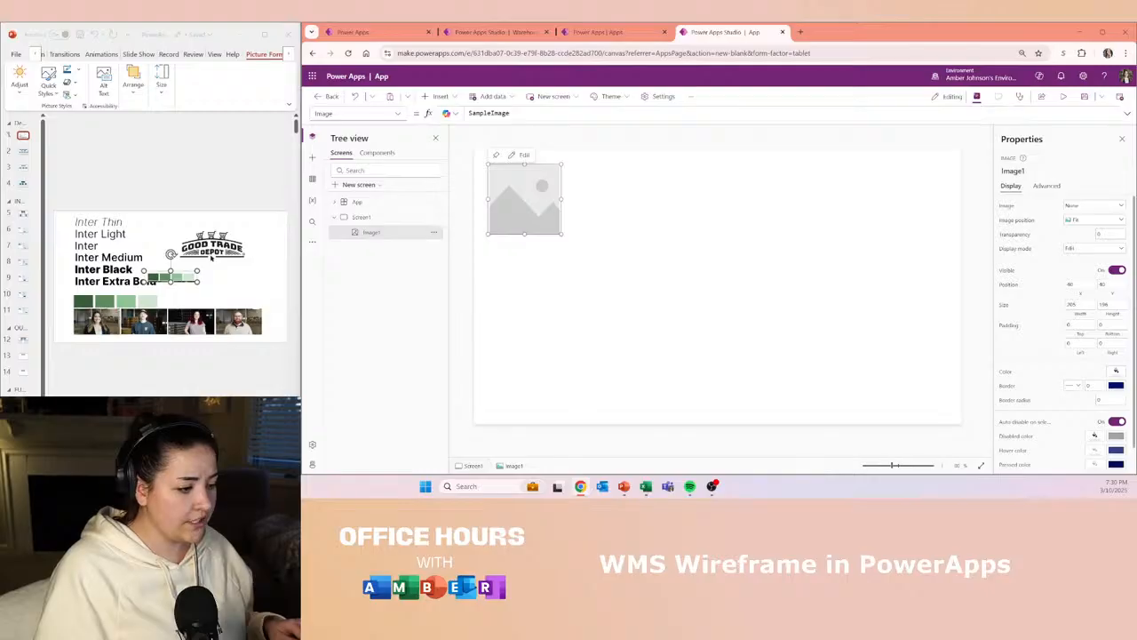
{"action": "key", "text": "Return"}
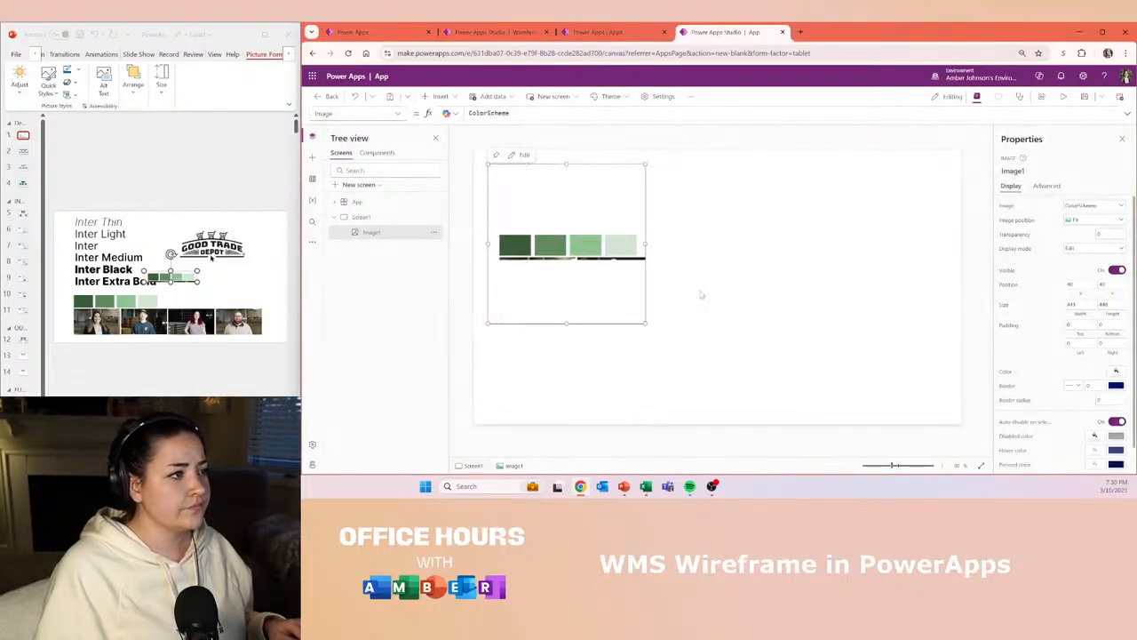
{"action": "left_click", "coordinate": [495, 143]}
{"action": "left_click", "coordinate": [451, 97]}
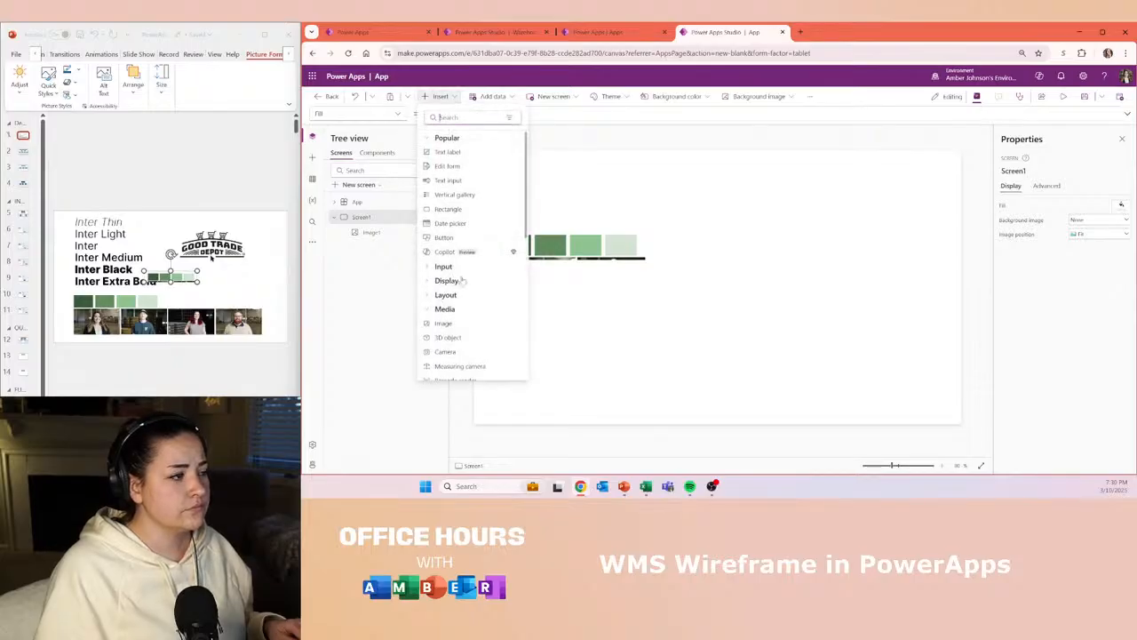
{"action": "scroll", "coordinate": [435, 307], "scroll_direction": "down", "scroll_amount": 3}
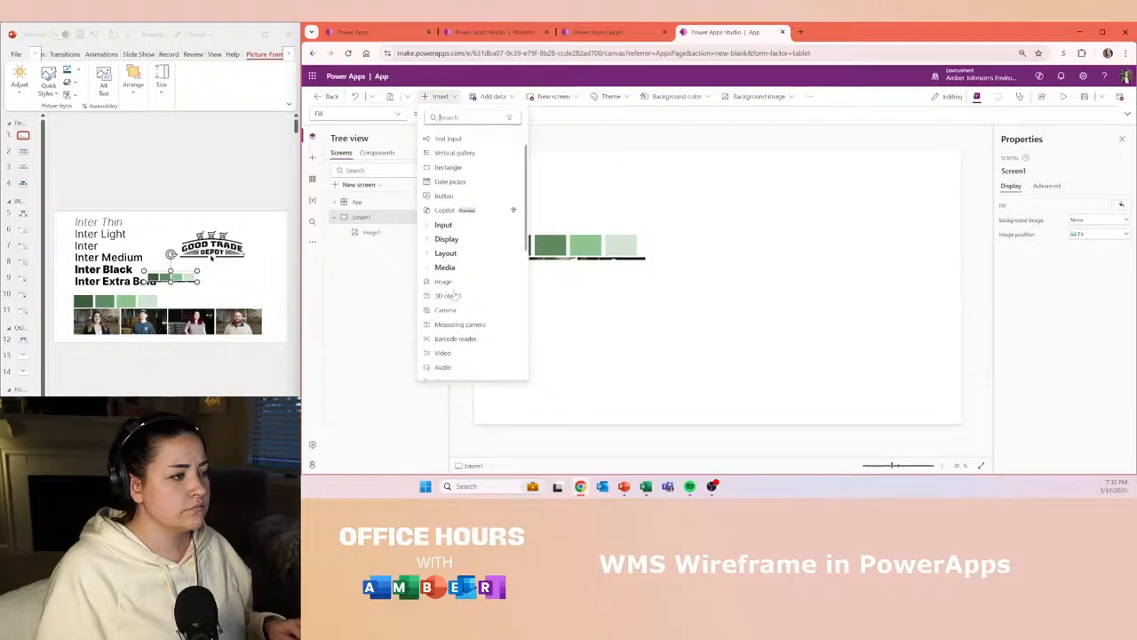
{"action": "scroll", "coordinate": [453, 298], "scroll_direction": "down", "scroll_amount": 2}
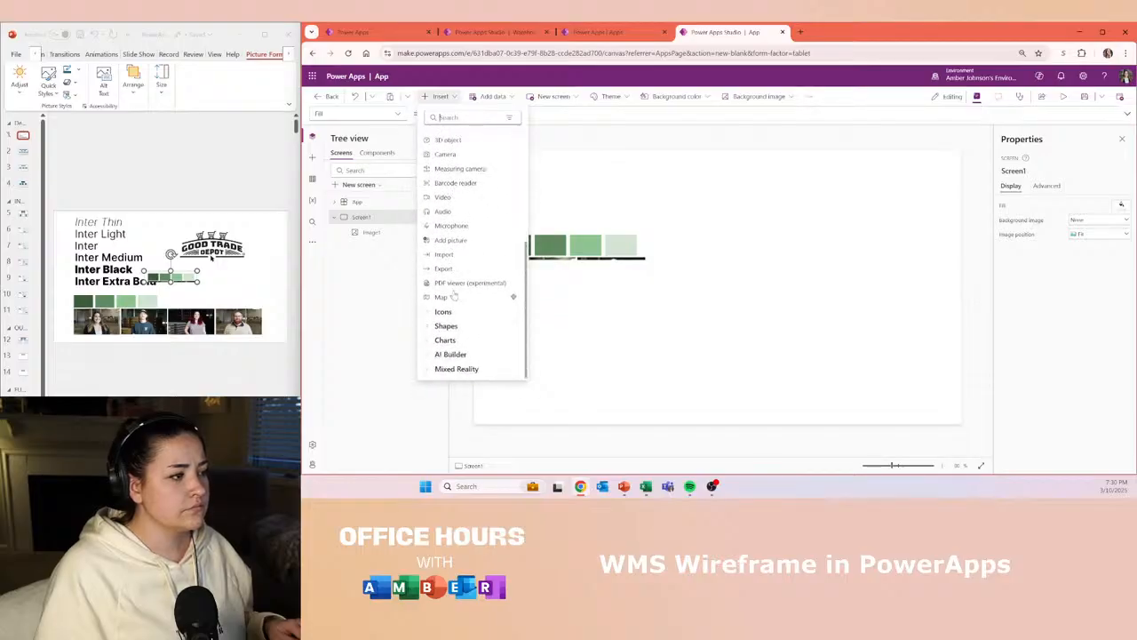
{"action": "left_click", "coordinate": [616, 348]}
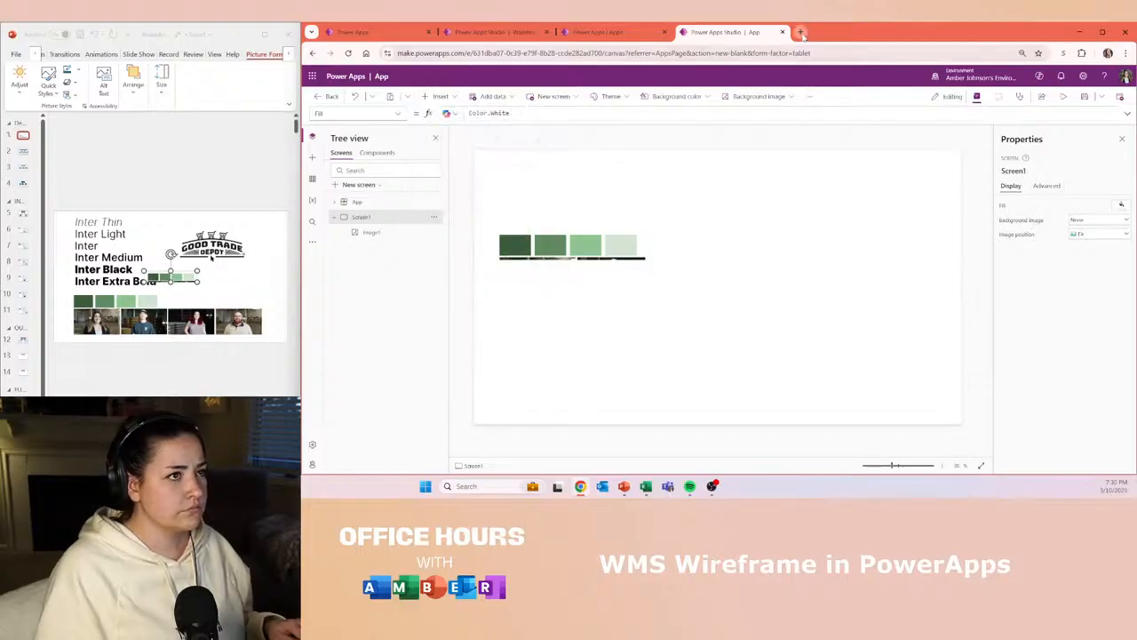
- Search Google for "can i set up brand color schemes in power apps" and read the expanded AI overview
{"action": "left_click", "coordinate": [801, 33]}
{"action": "type", "text": "can i set up brand color schemes in power app"}
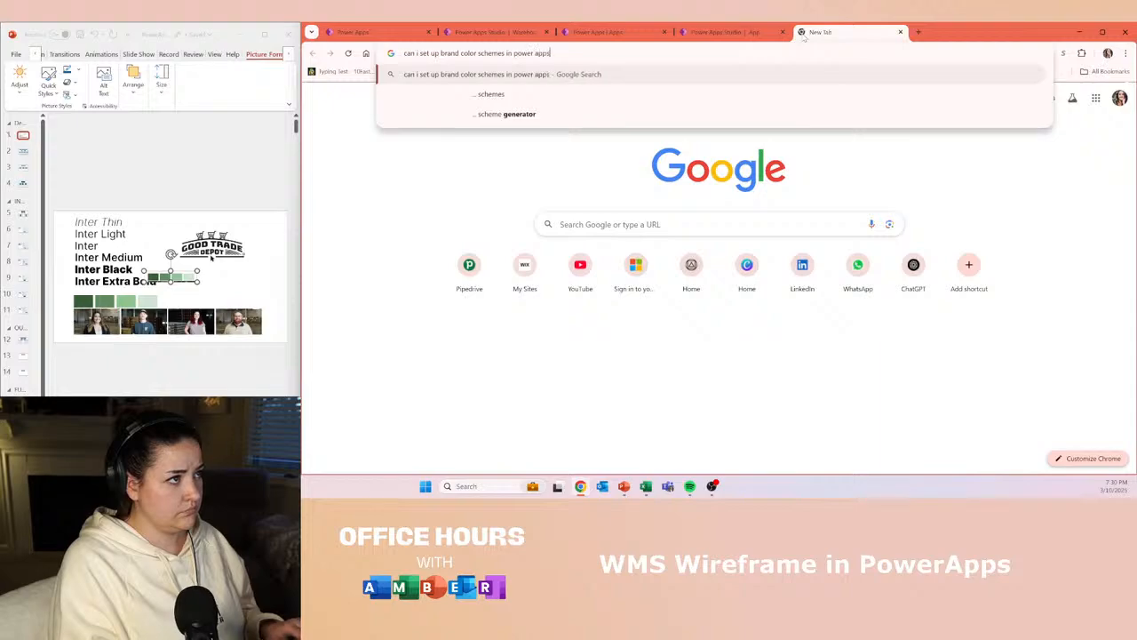
{"action": "type", "text": "s"}
{"action": "key", "text": "Return"}
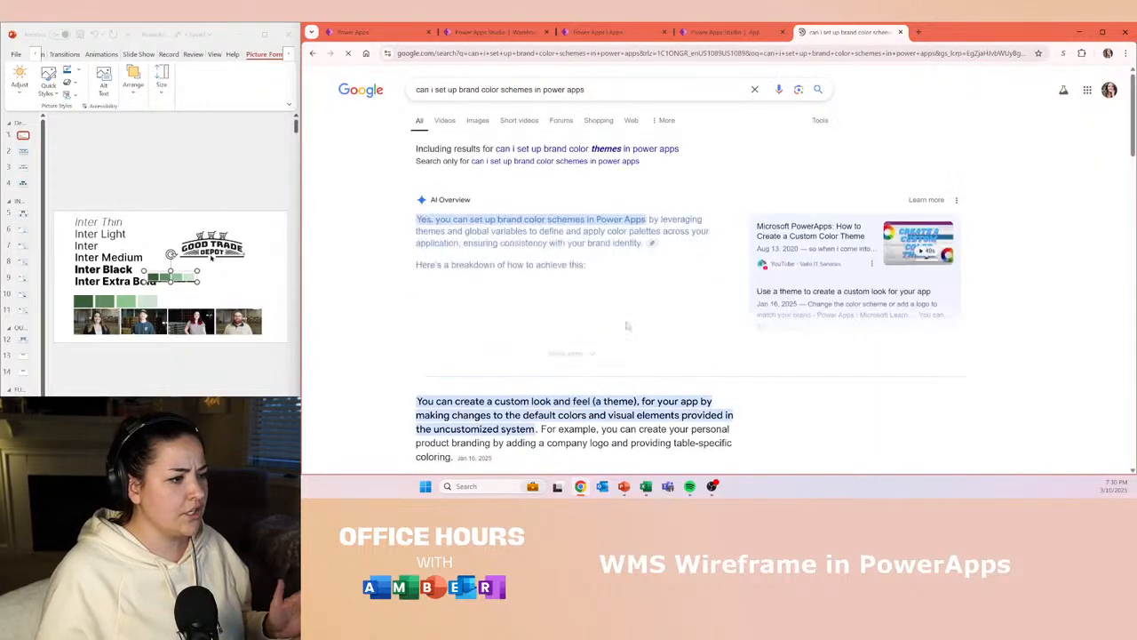
{"action": "left_click", "coordinate": [560, 354]}
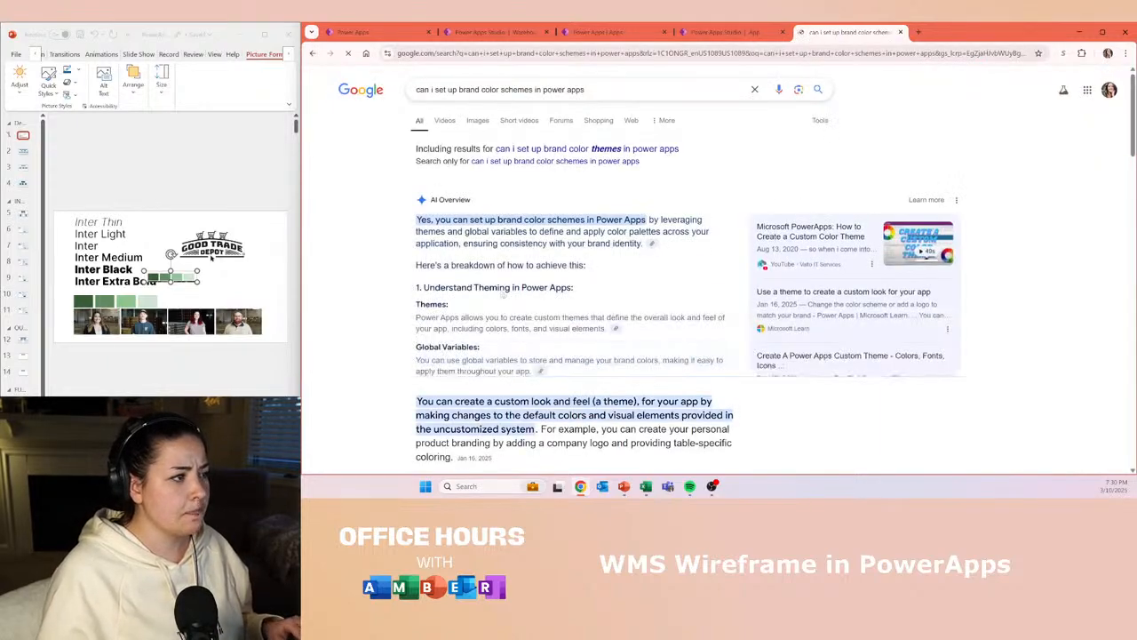
{"action": "scroll", "coordinate": [434, 161], "scroll_direction": "down", "scroll_amount": 2}
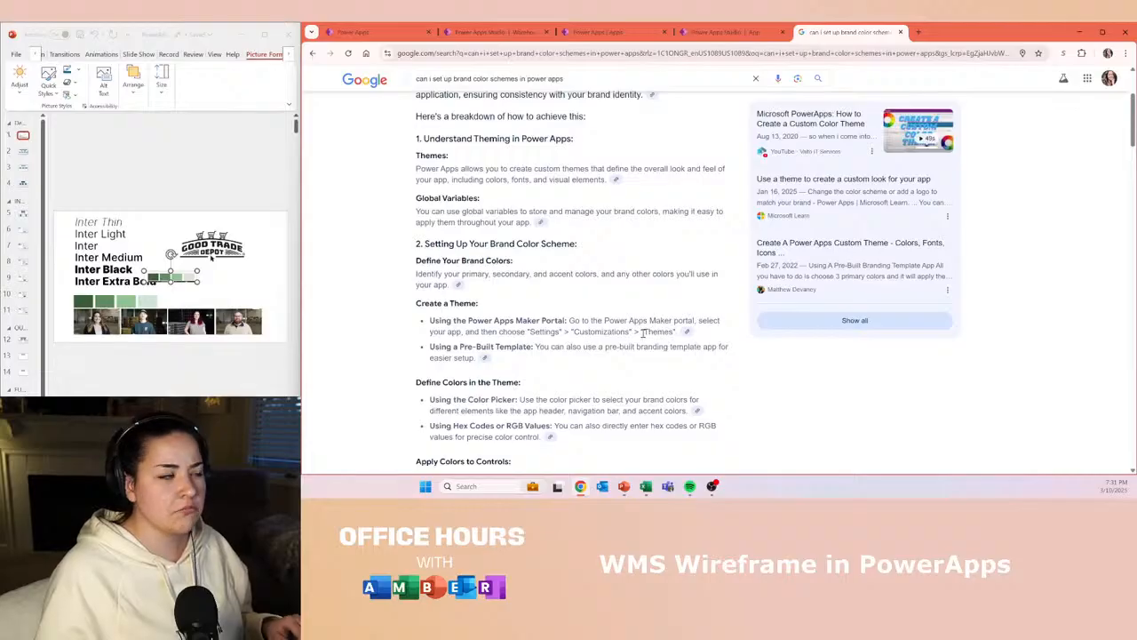
- Play the YouTube video "Microsoft PowerApps: How to Create a Custom Color Theme" from near its start in a separate window beside Power Apps
{"action": "left_click", "coordinate": [810, 119]}
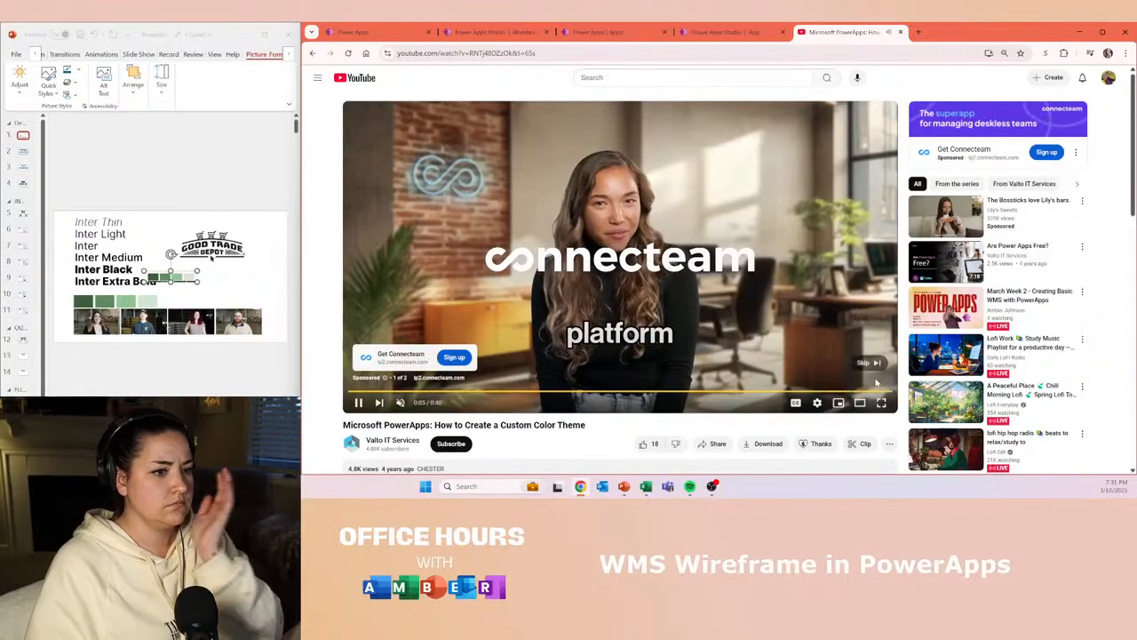
{"action": "left_click", "coordinate": [863, 362]}
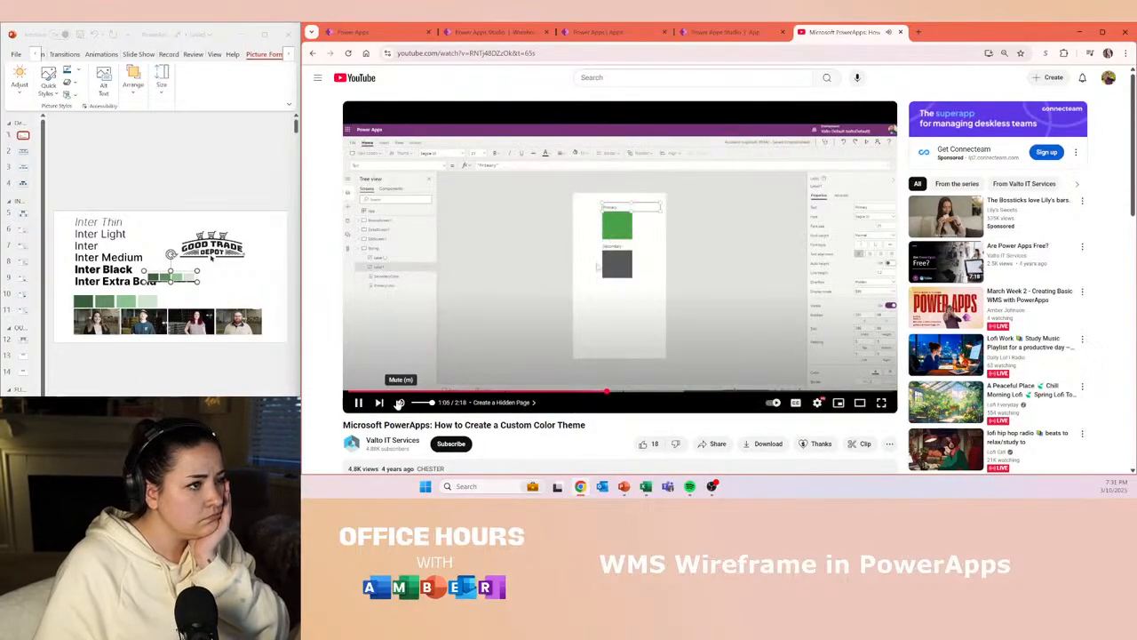
{"action": "left_click", "coordinate": [380, 391]}
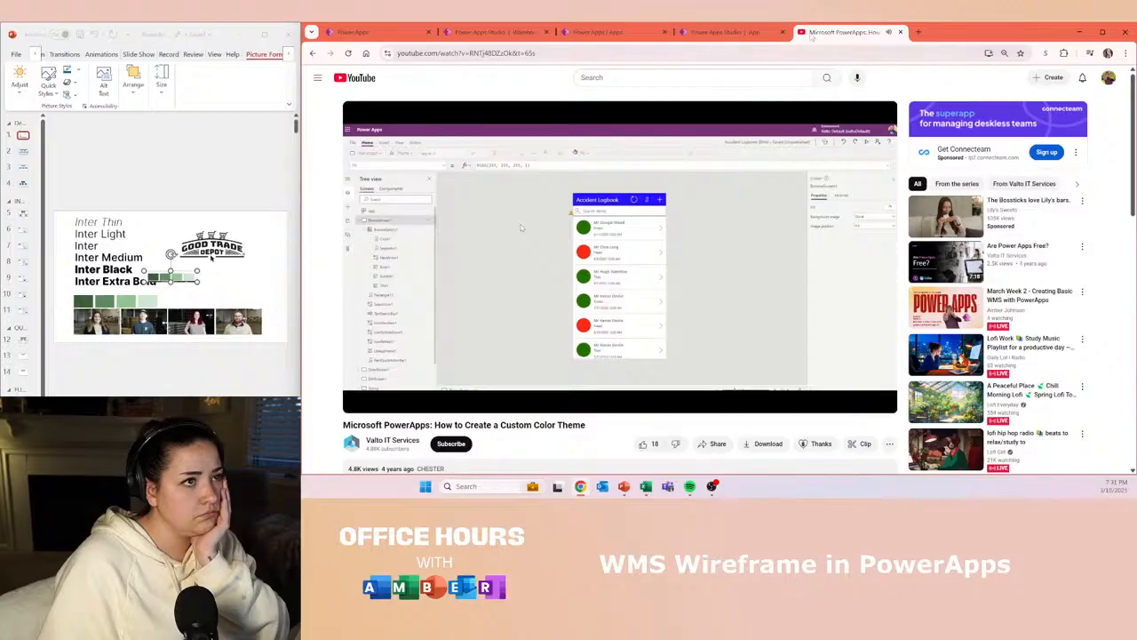
{"action": "left_click_drag", "start_coordinate": [806, 34], "coordinate": [1, 348]}
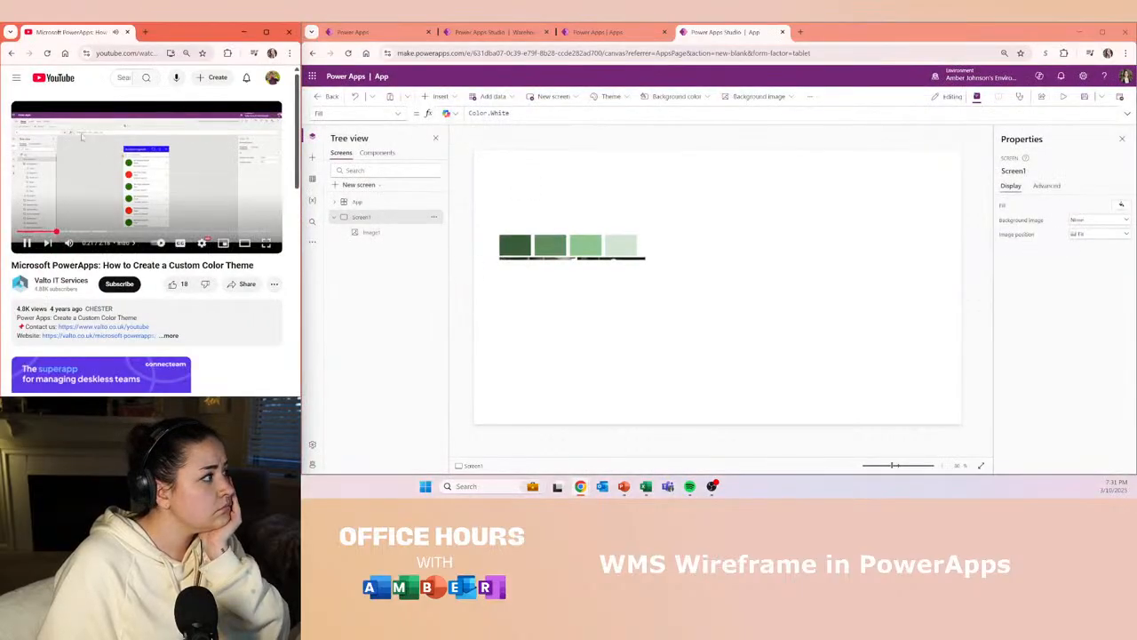
- Examine the advanced tools, variables, standard themes and insertable controls in Power Apps for a way to define a custom color theme
{"action": "left_click", "coordinate": [313, 138]}
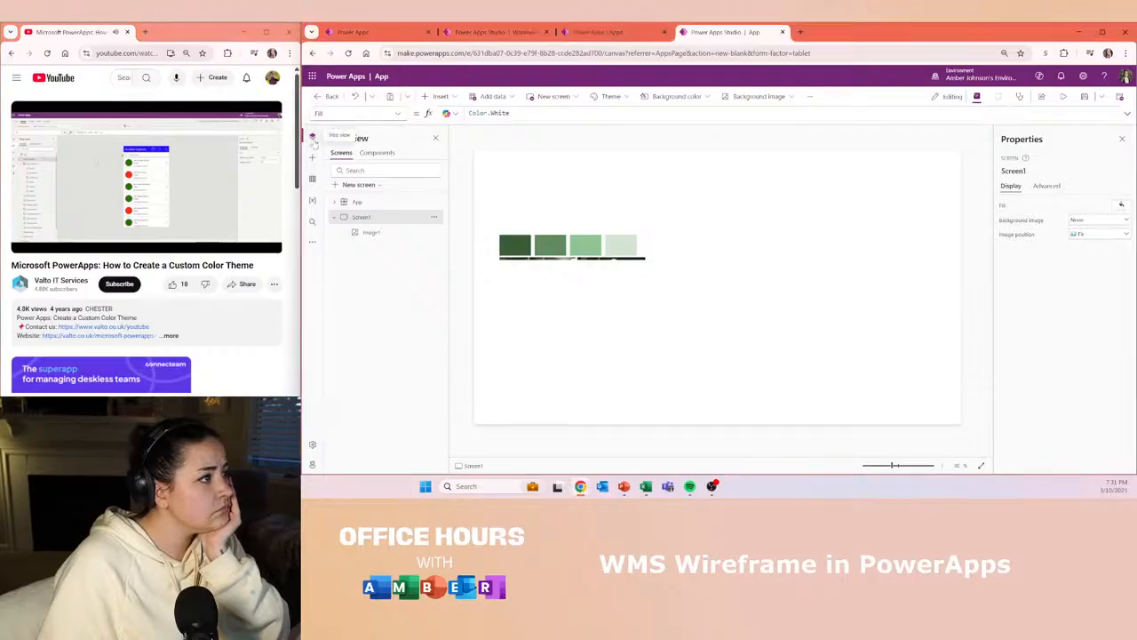
{"action": "left_click", "coordinate": [312, 242]}
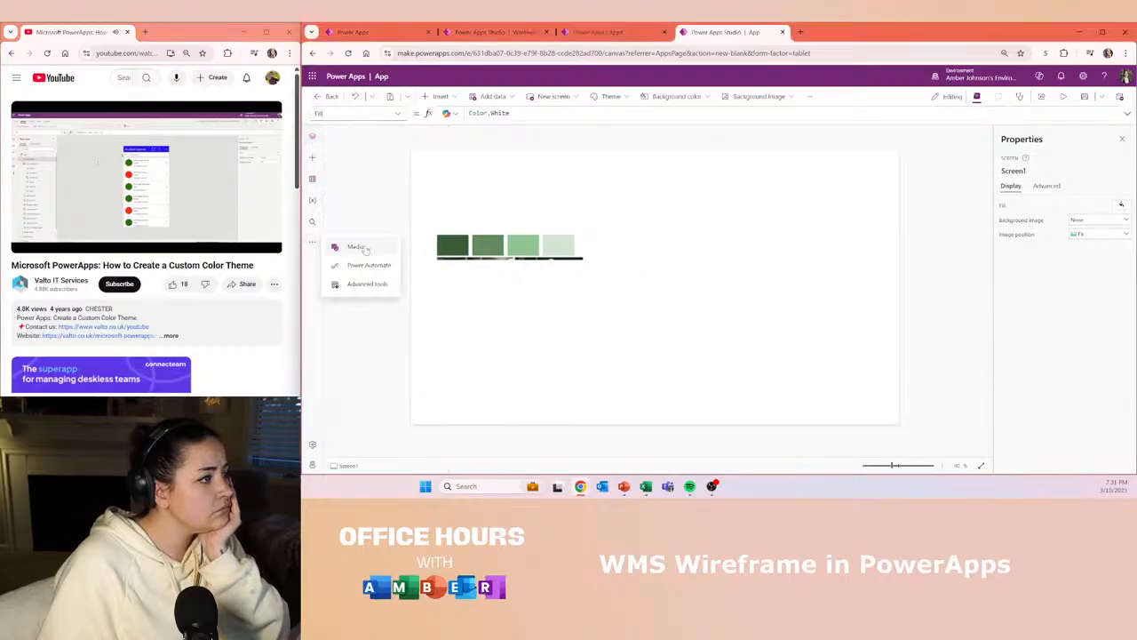
{"action": "left_click", "coordinate": [364, 283]}
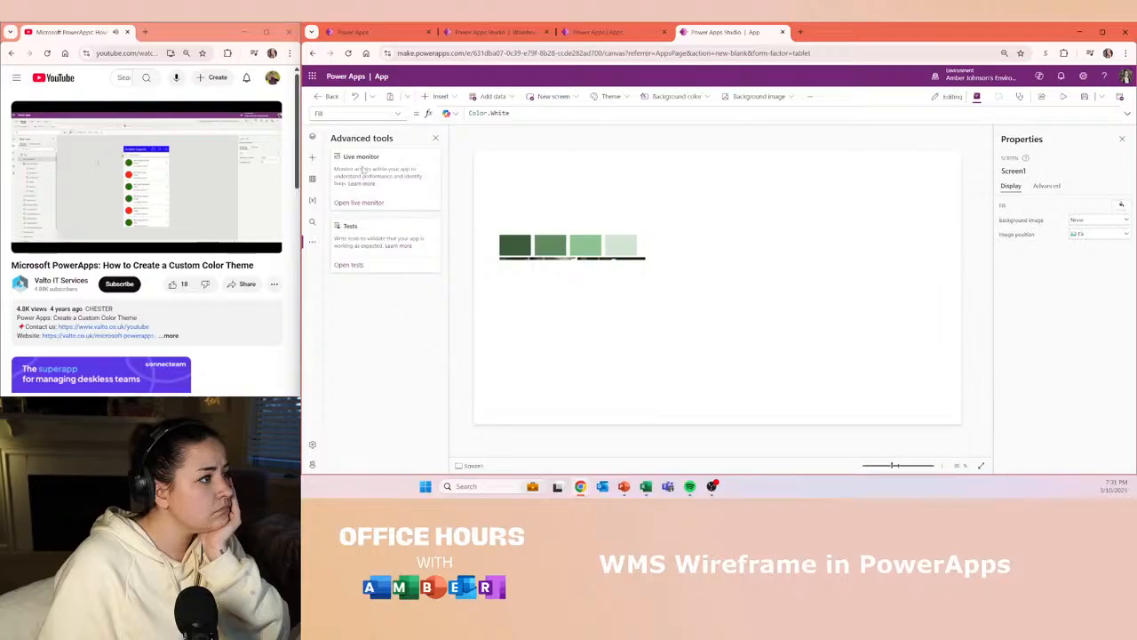
{"action": "left_click", "coordinate": [312, 200]}
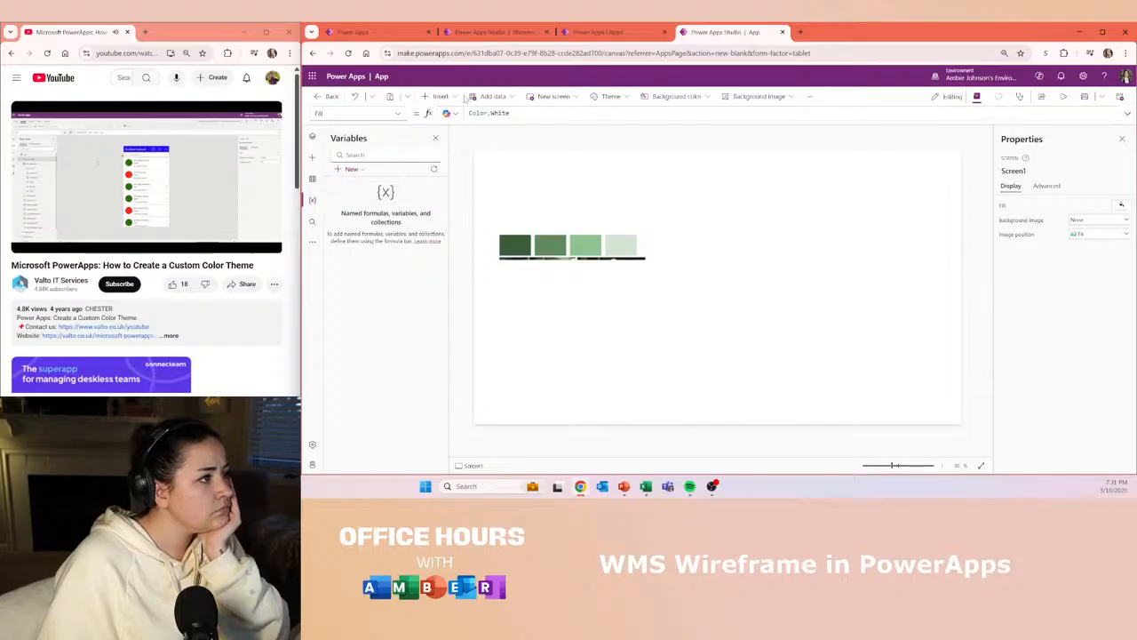
{"action": "left_click", "coordinate": [441, 96]}
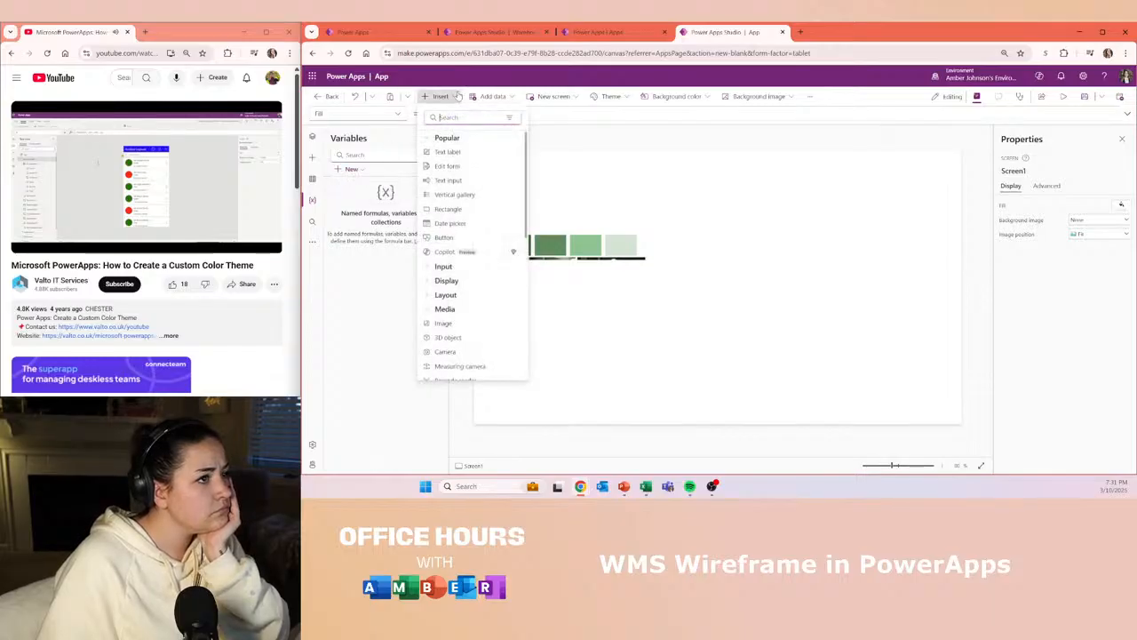
{"action": "left_click", "coordinate": [611, 96]}
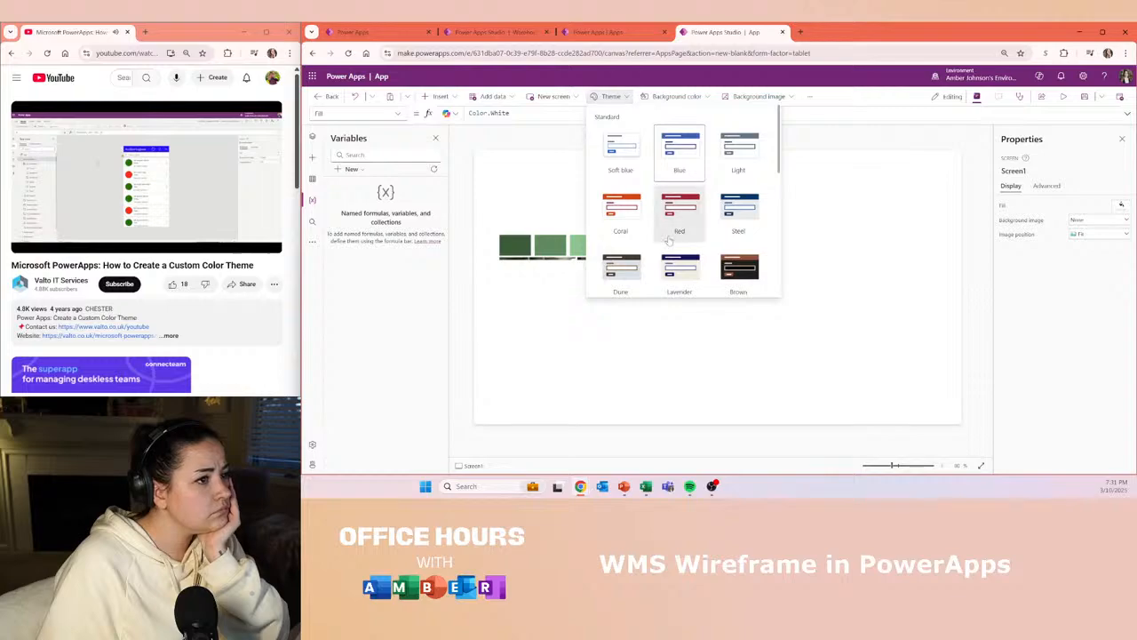
{"action": "scroll", "coordinate": [744, 252], "scroll_direction": "down", "scroll_amount": 2}
{"action": "left_click", "coordinate": [698, 334]}
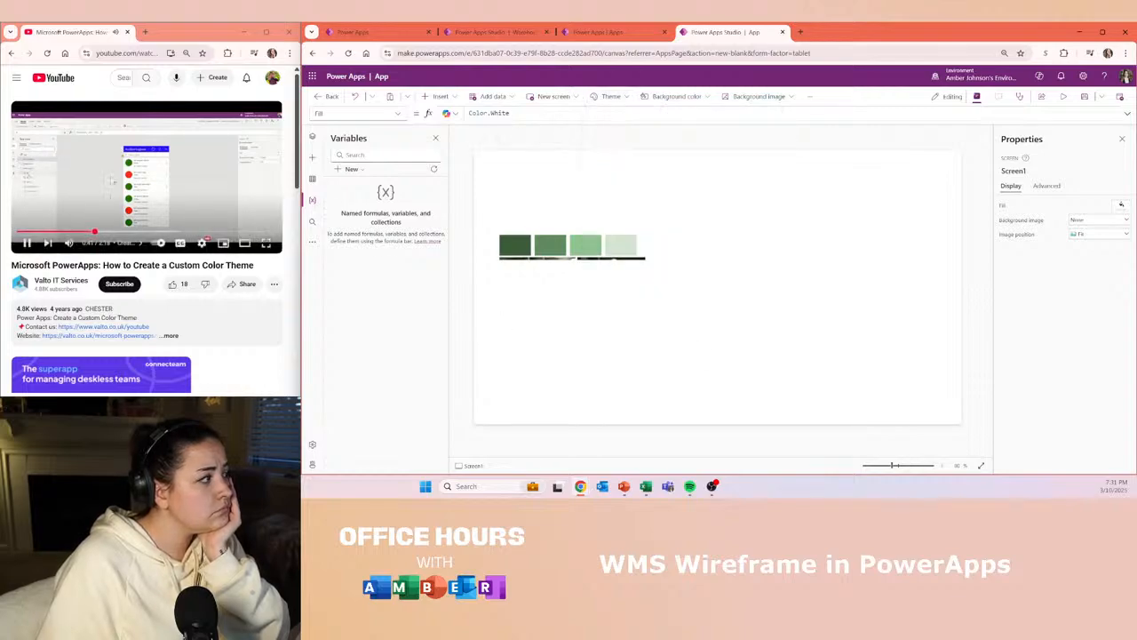
{"action": "left_click", "coordinate": [312, 159]}
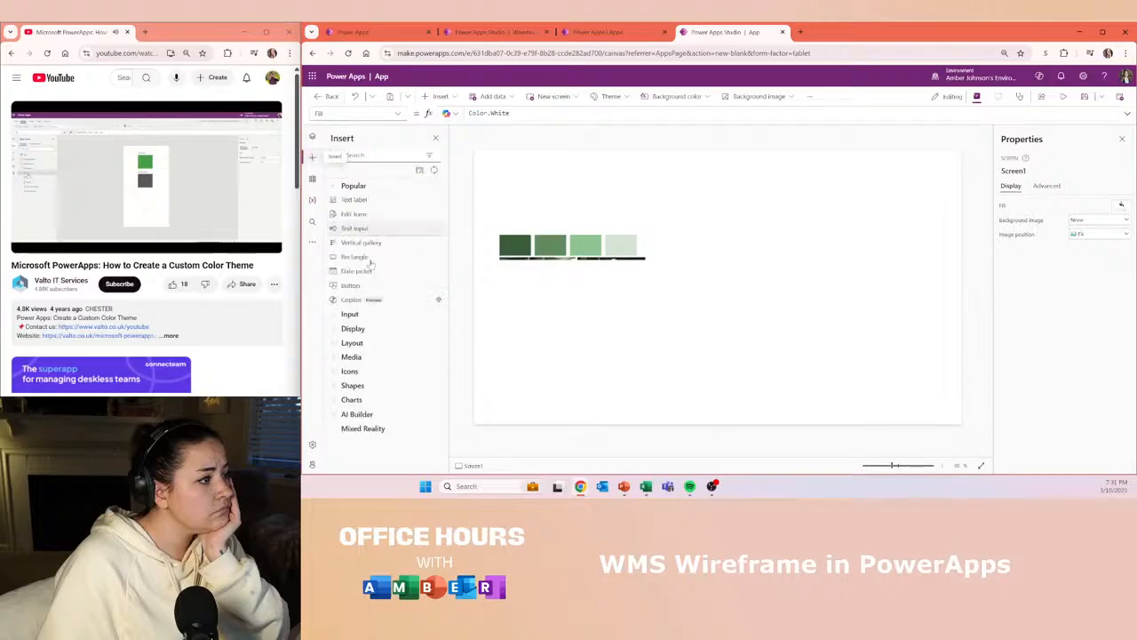
- Add a second blank screen to the app
{"action": "left_click", "coordinate": [313, 137]}
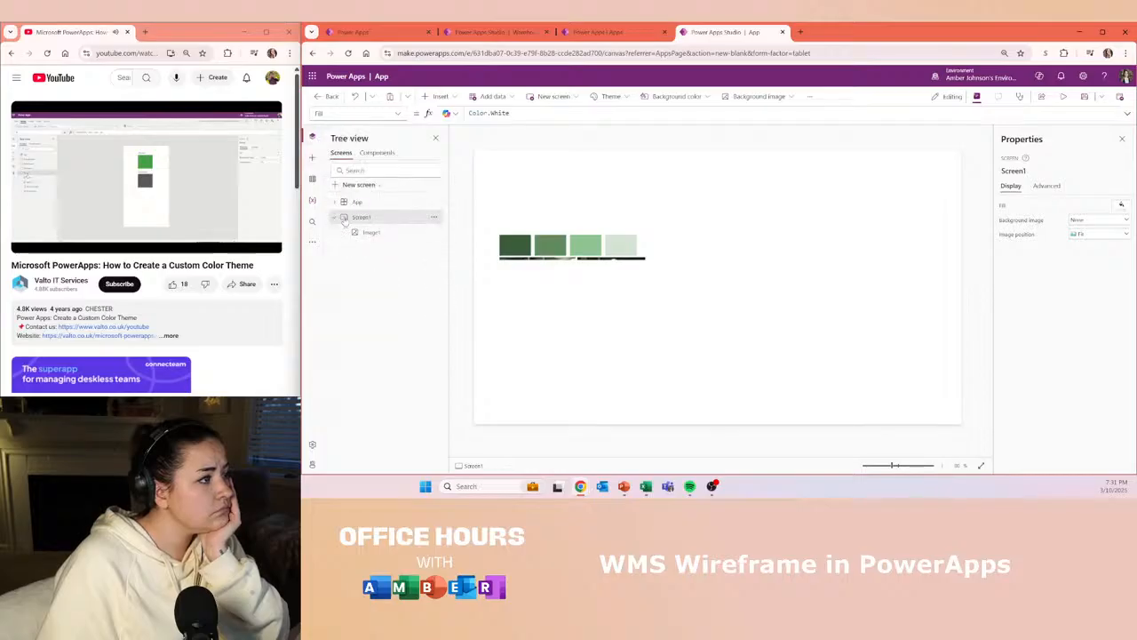
{"action": "left_click", "coordinate": [342, 184]}
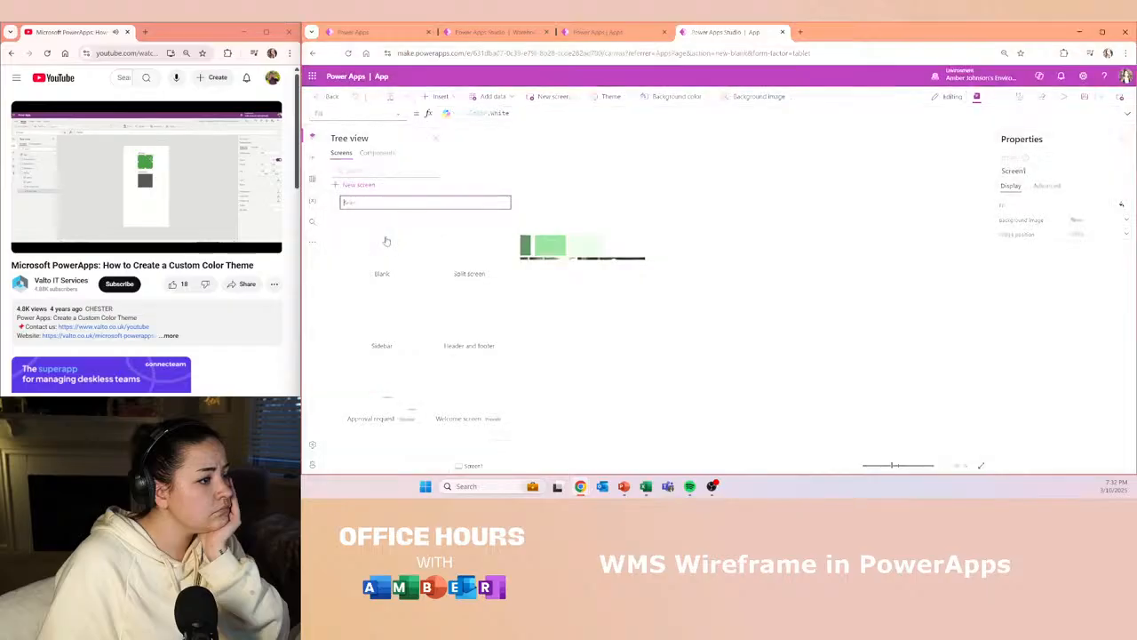
{"action": "left_click", "coordinate": [384, 240]}
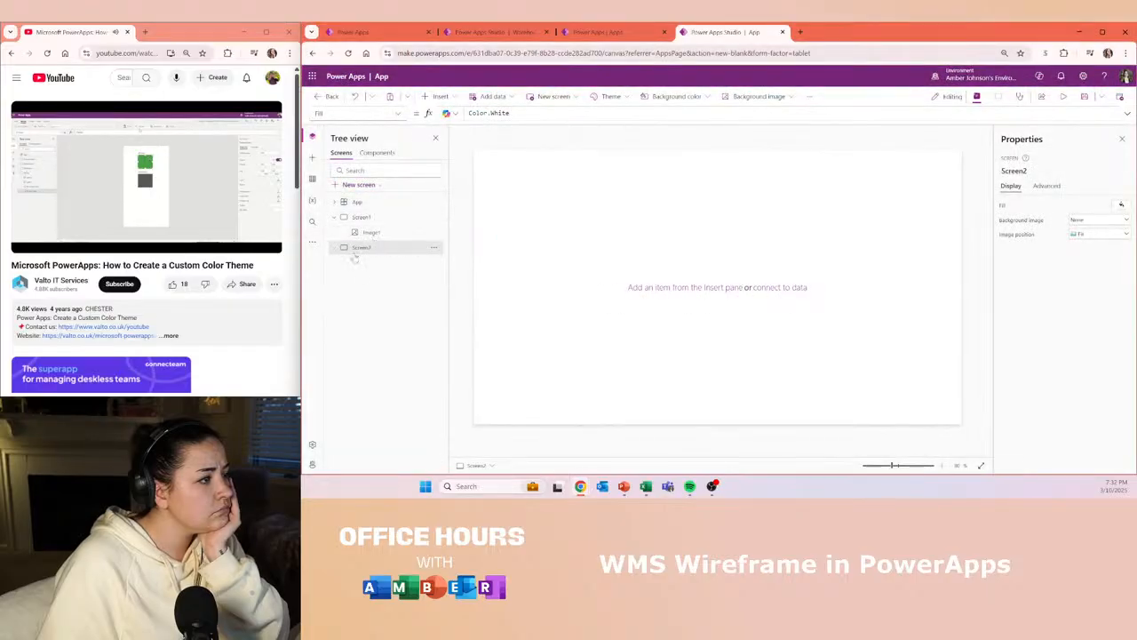
- Rename Screen1, which holds the color swatch image, as Stylingg
{"action": "left_click", "coordinate": [361, 217]}
{"action": "double_click", "coordinate": [360, 216]}
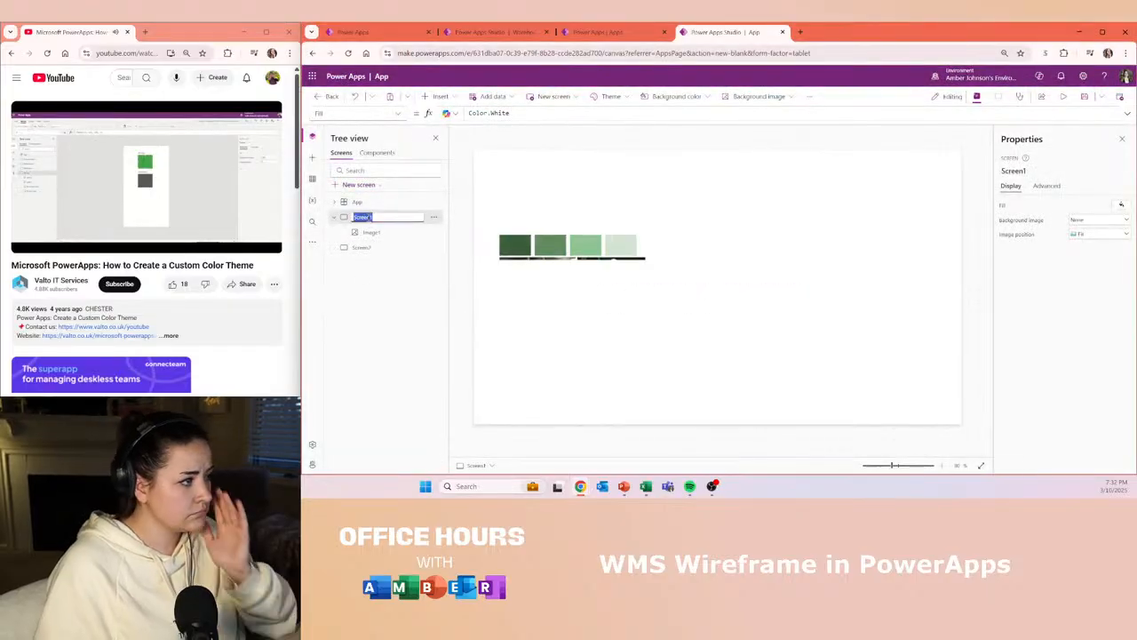
{"action": "type", "text": "Styling"}
{"action": "key", "text": "Return"}
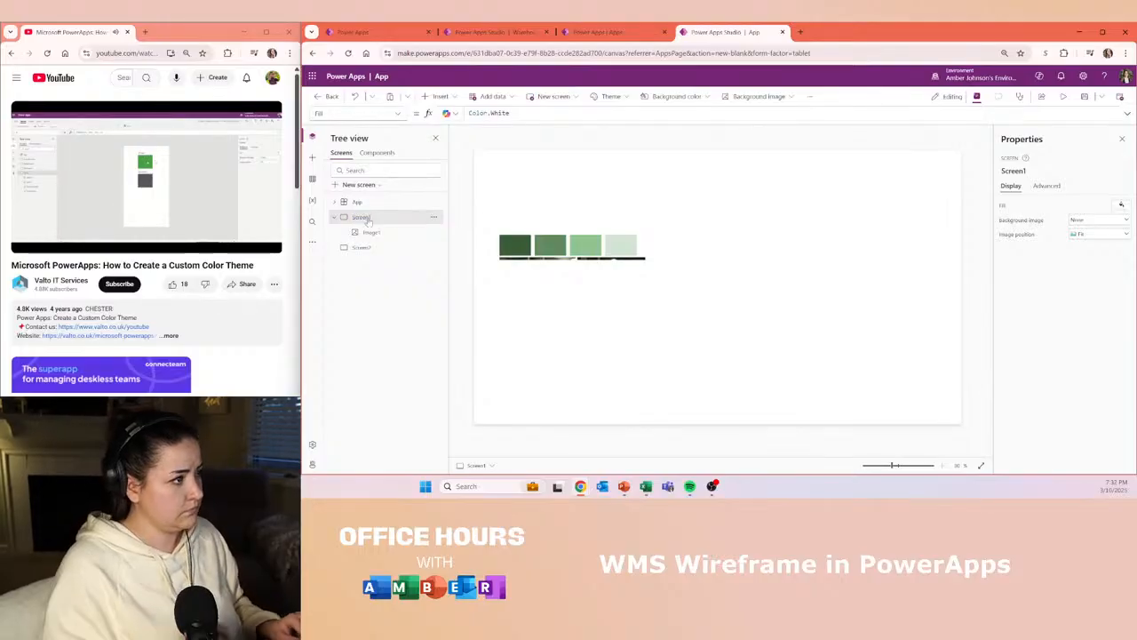
{"action": "left_click", "coordinate": [552, 218]}
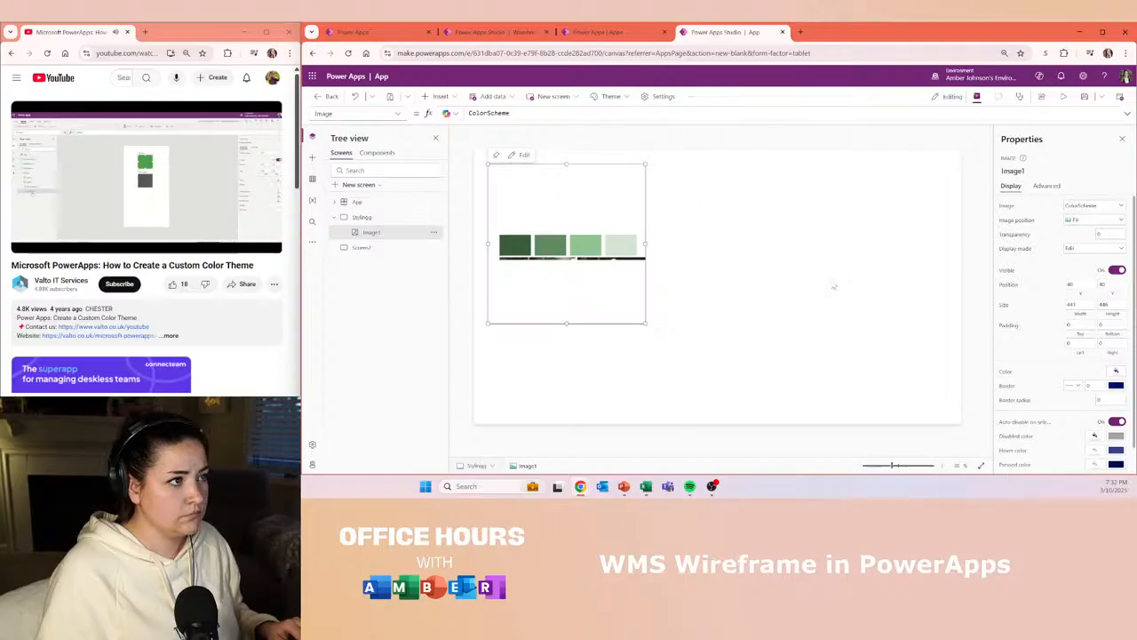
- Browse the insertable controls and icons for a swatch shape like the tutorial's, with the video window widened to half the screen
{"action": "left_click", "coordinate": [833, 287]}
{"action": "left_click", "coordinate": [439, 96]}
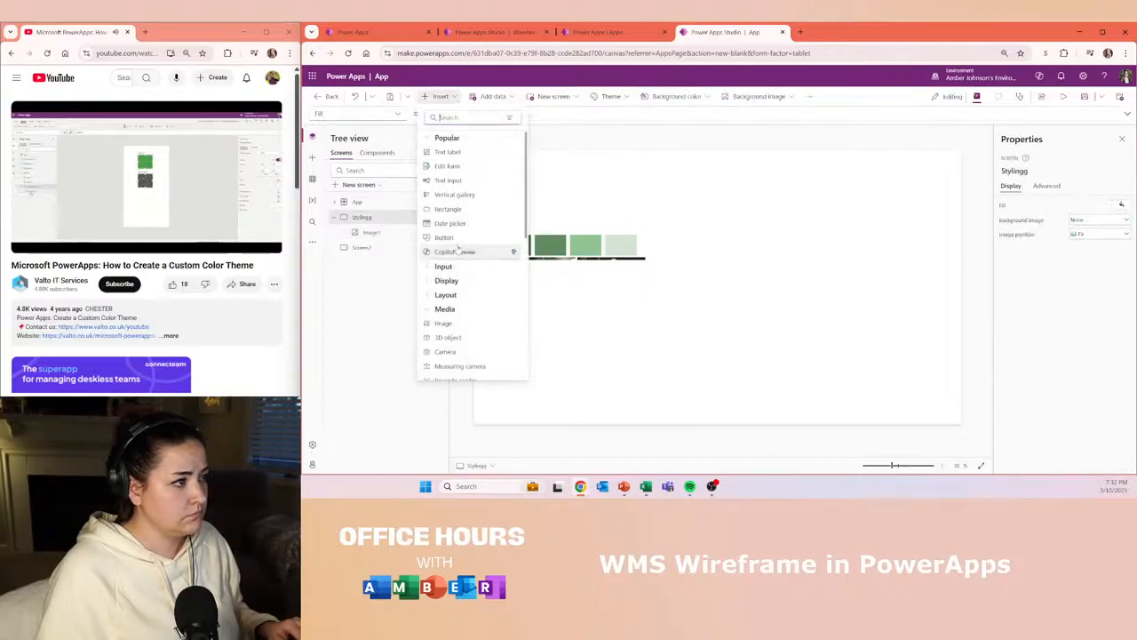
{"action": "scroll", "coordinate": [449, 266], "scroll_direction": "down", "scroll_amount": 1}
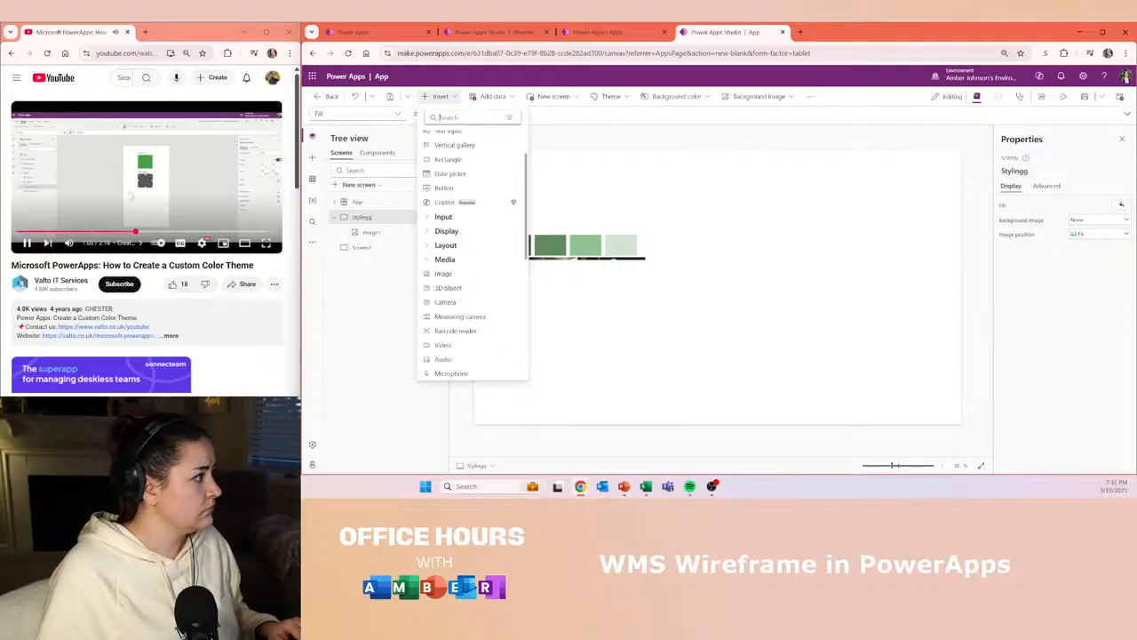
{"action": "scroll", "coordinate": [300, 220], "scroll_direction": "down", "scroll_amount": 5}
{"action": "scroll", "coordinate": [248, 238], "scroll_direction": "up", "scroll_amount": 5}
{"action": "left_click_drag", "start_coordinate": [300, 296], "coordinate": [564, 302]}
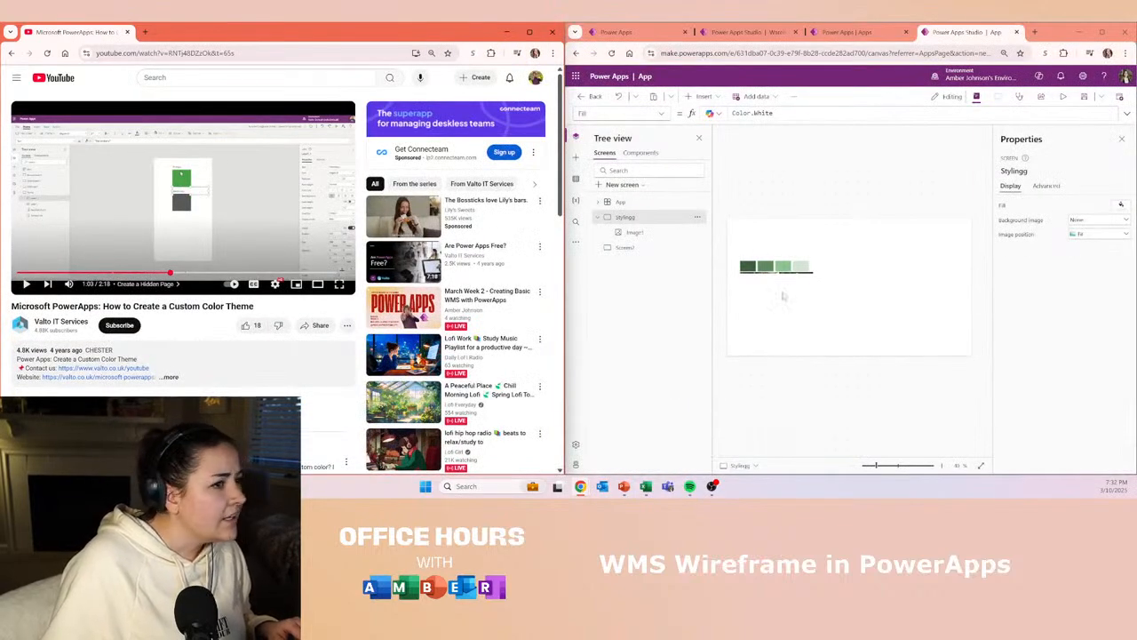
{"action": "left_click", "coordinate": [702, 96]}
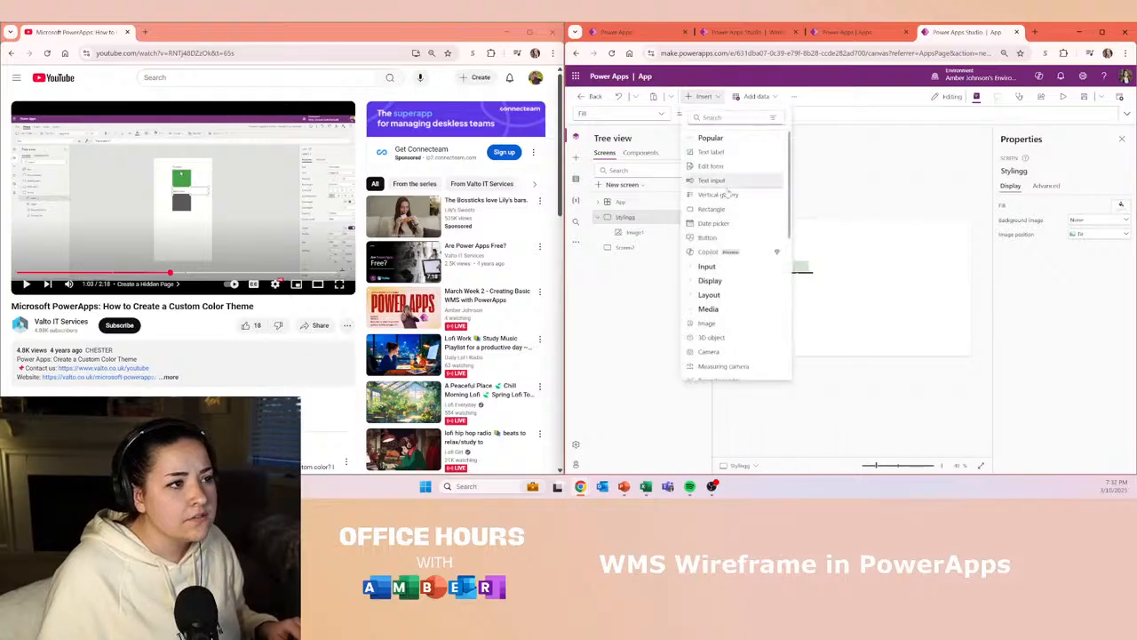
{"action": "scroll", "coordinate": [715, 220], "scroll_direction": "down", "scroll_amount": 1}
{"action": "scroll", "coordinate": [707, 213], "scroll_direction": "up", "scroll_amount": 1}
{"action": "scroll", "coordinate": [709, 259], "scroll_direction": "down", "scroll_amount": 4}
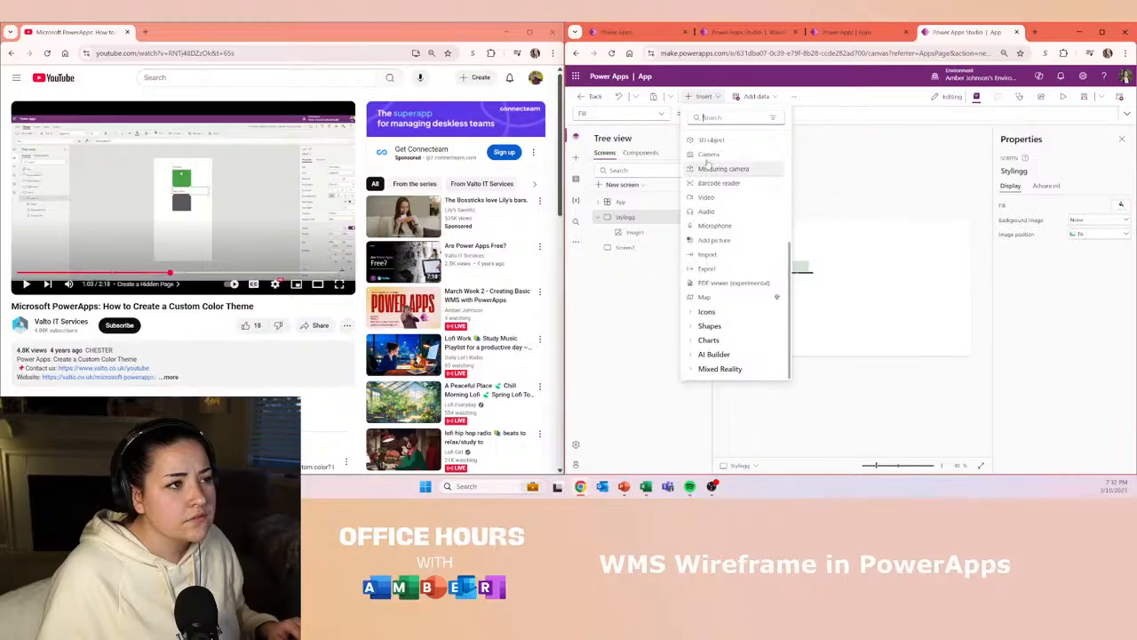
{"action": "left_click", "coordinate": [707, 311]}
{"action": "scroll", "coordinate": [707, 266], "scroll_direction": "down", "scroll_amount": 3}
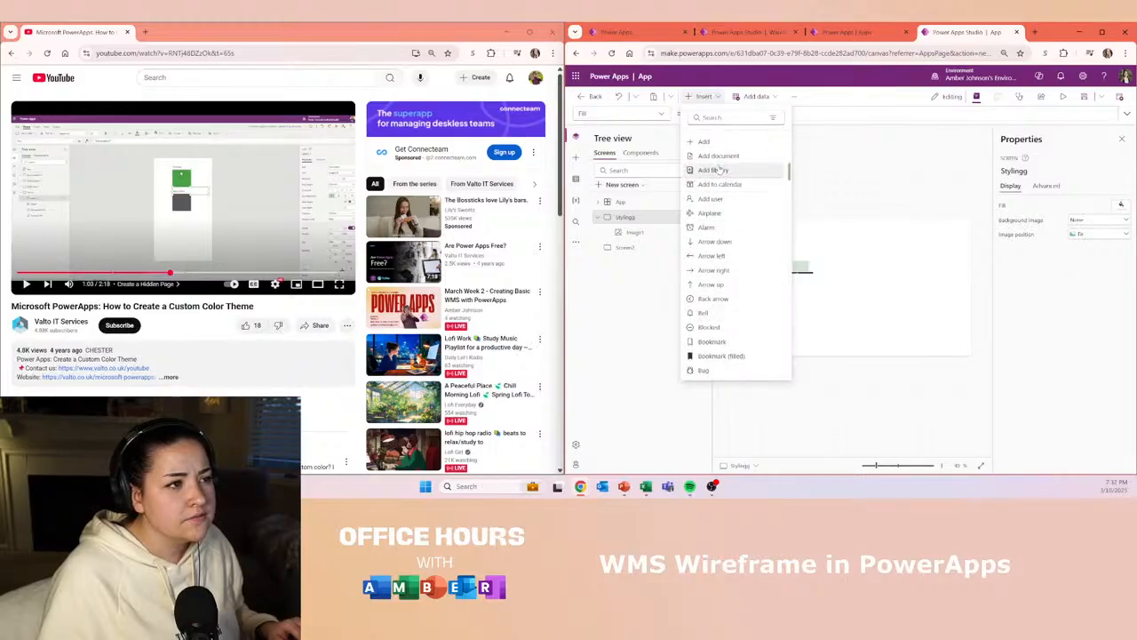
{"action": "scroll", "coordinate": [719, 203], "scroll_direction": "up", "scroll_amount": 1}
{"action": "scroll", "coordinate": [715, 354], "scroll_direction": "down", "scroll_amount": 1}
{"action": "scroll", "coordinate": [716, 355], "scroll_direction": "down", "scroll_amount": 2}
- Rewatch the "Create a Hidden Page" part of the tutorial at full window size, and return to the side-by-side layout
{"action": "double_click", "coordinate": [338, 35]}
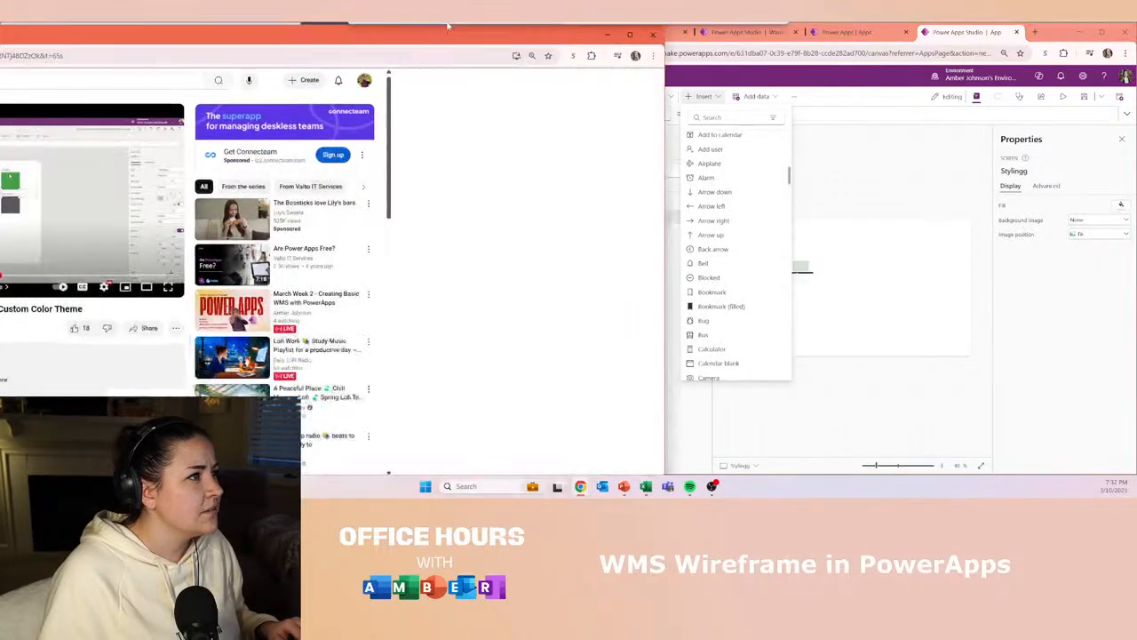
{"action": "left_click", "coordinate": [377, 392]}
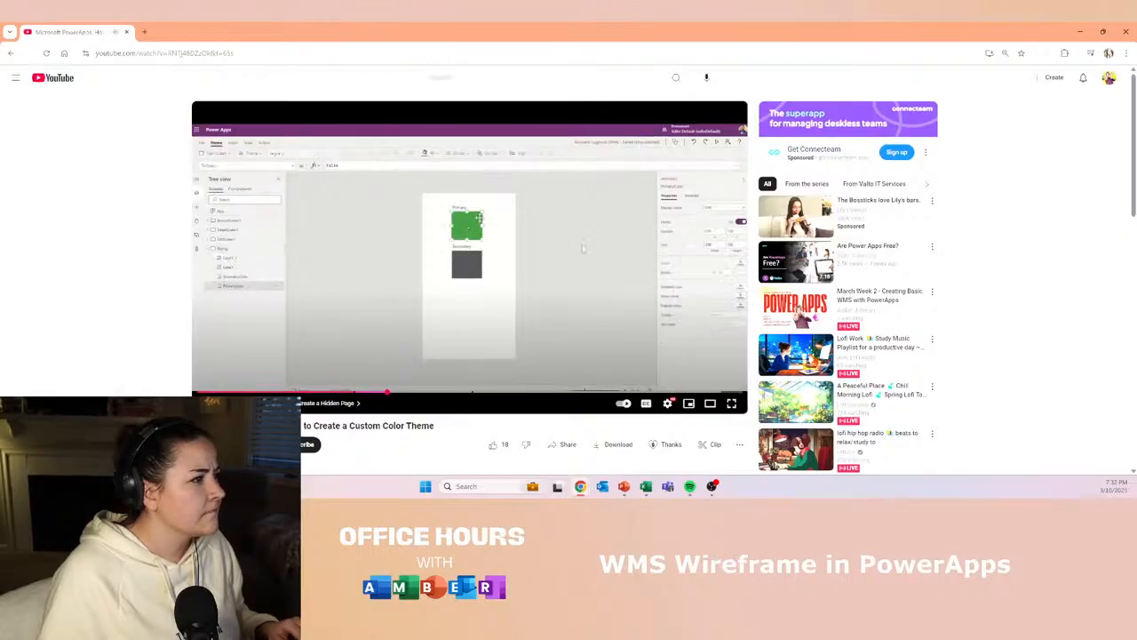
{"action": "key", "text": "super+Down"}
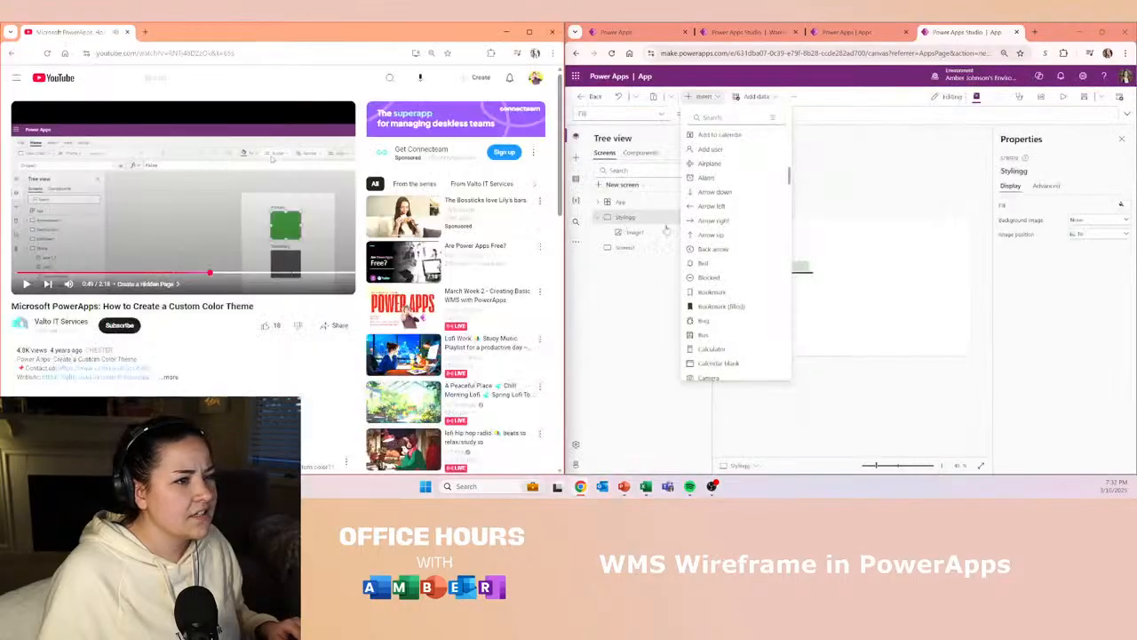
- Examine the icons and shapes available for insertion on the Stylingg screen for a square
{"action": "left_click", "coordinate": [714, 97]}
{"action": "left_click", "coordinate": [713, 97]}
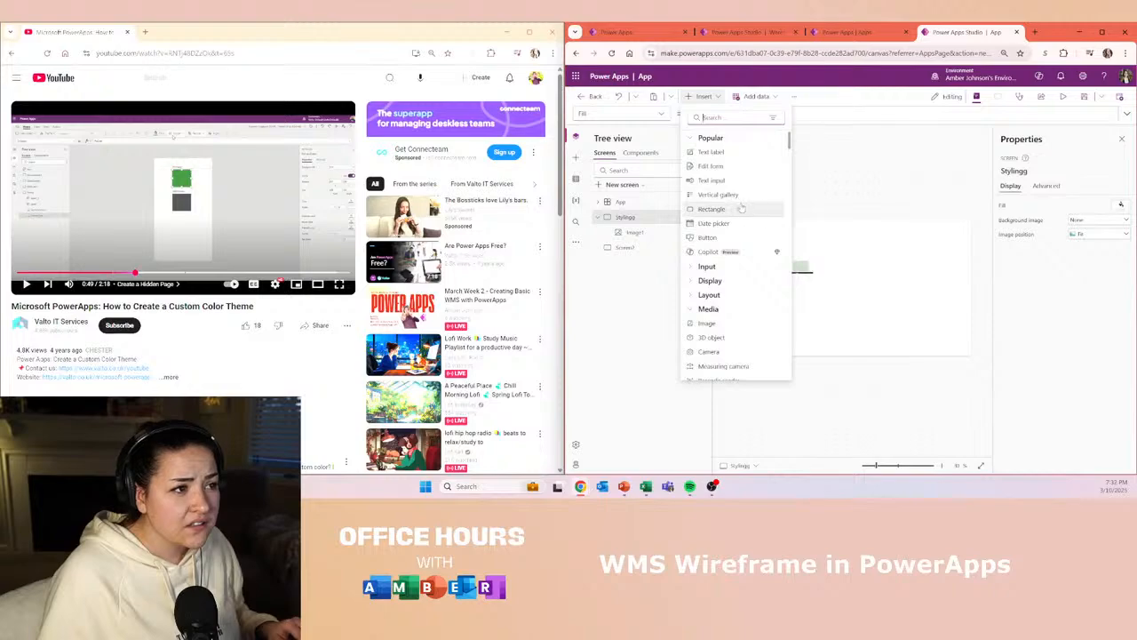
{"action": "scroll", "coordinate": [737, 231], "scroll_direction": "down", "scroll_amount": 5}
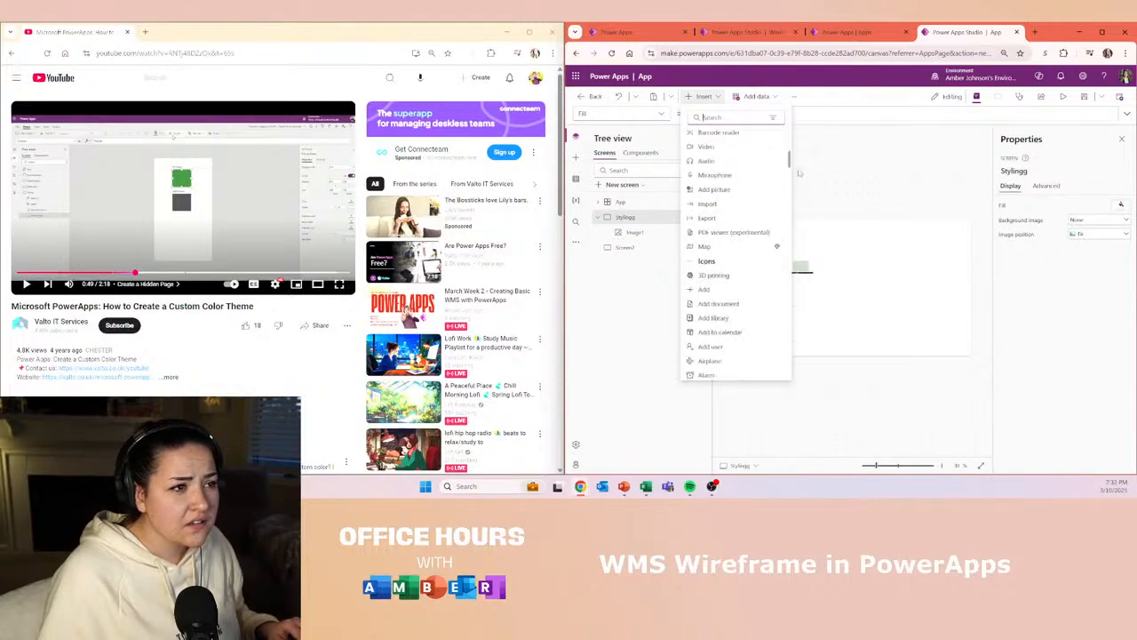
{"action": "left_click_drag", "start_coordinate": [790, 159], "coordinate": [771, 265]}
{"action": "scroll", "coordinate": [772, 265], "scroll_direction": "down", "scroll_amount": 12}
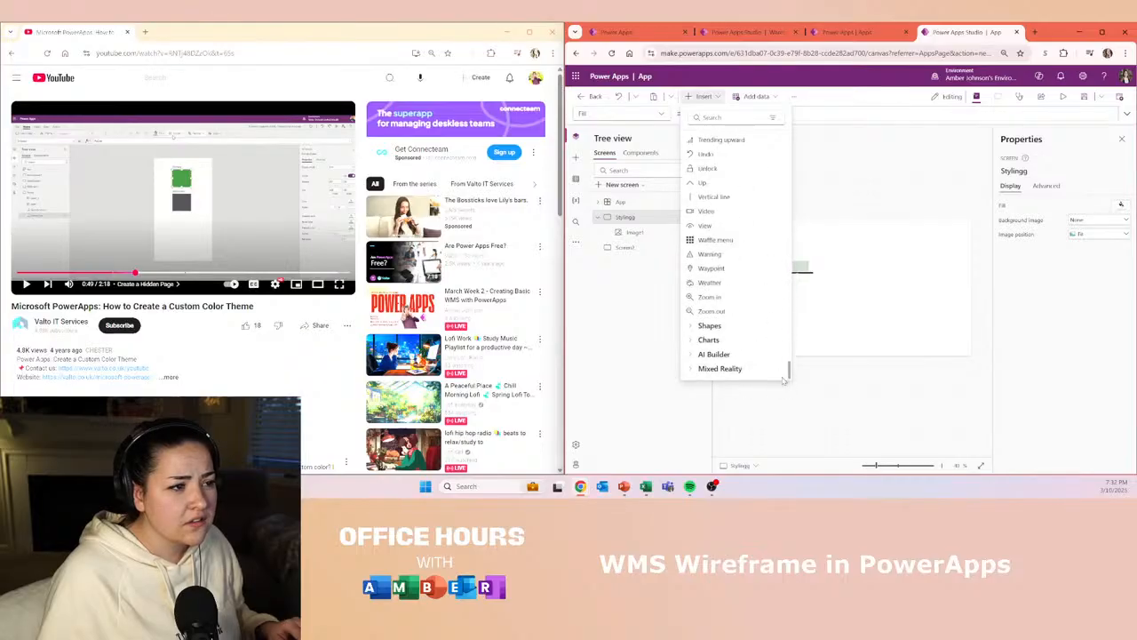
{"action": "scroll", "coordinate": [777, 326], "scroll_direction": "down", "scroll_amount": 5}
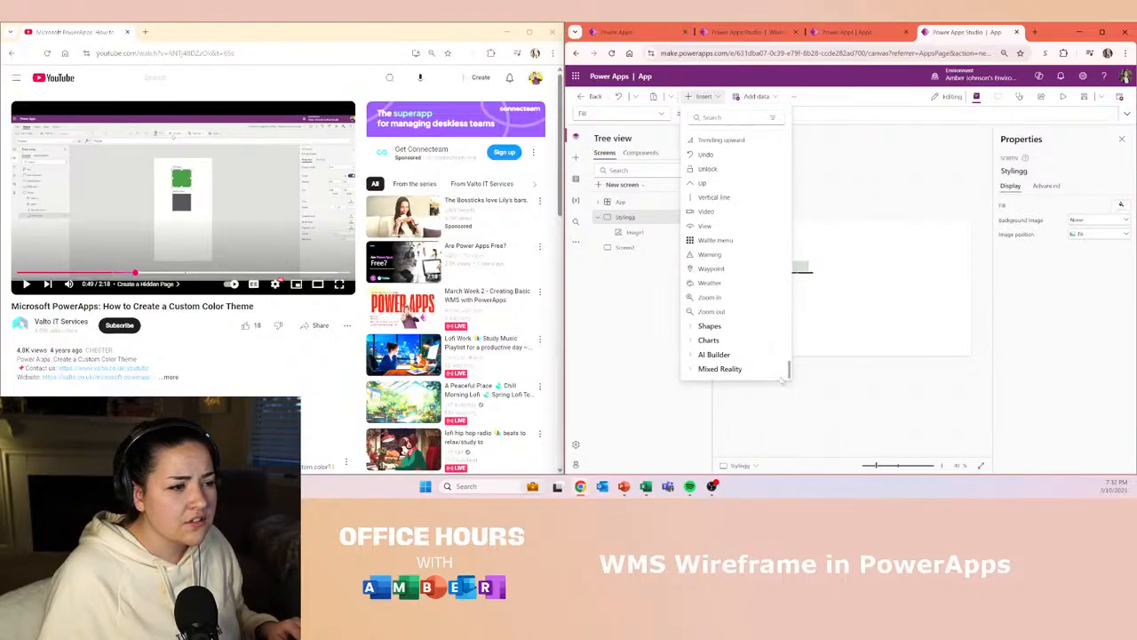
{"action": "scroll", "coordinate": [716, 331], "scroll_direction": "down", "scroll_amount": 3}
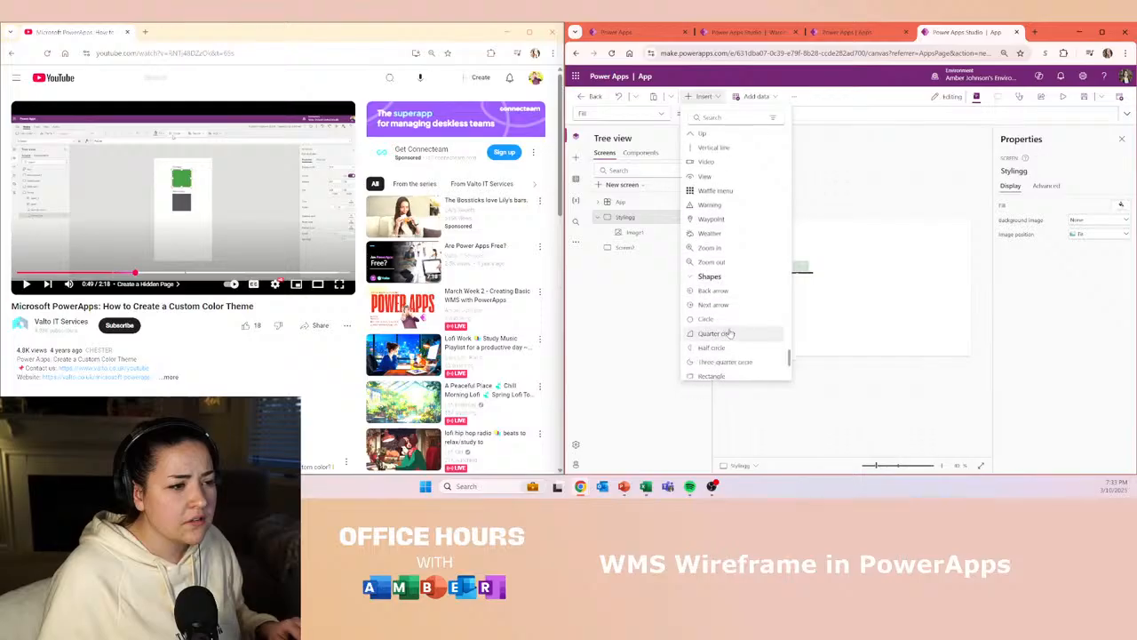
{"action": "scroll", "coordinate": [722, 324], "scroll_direction": "up", "scroll_amount": 3}
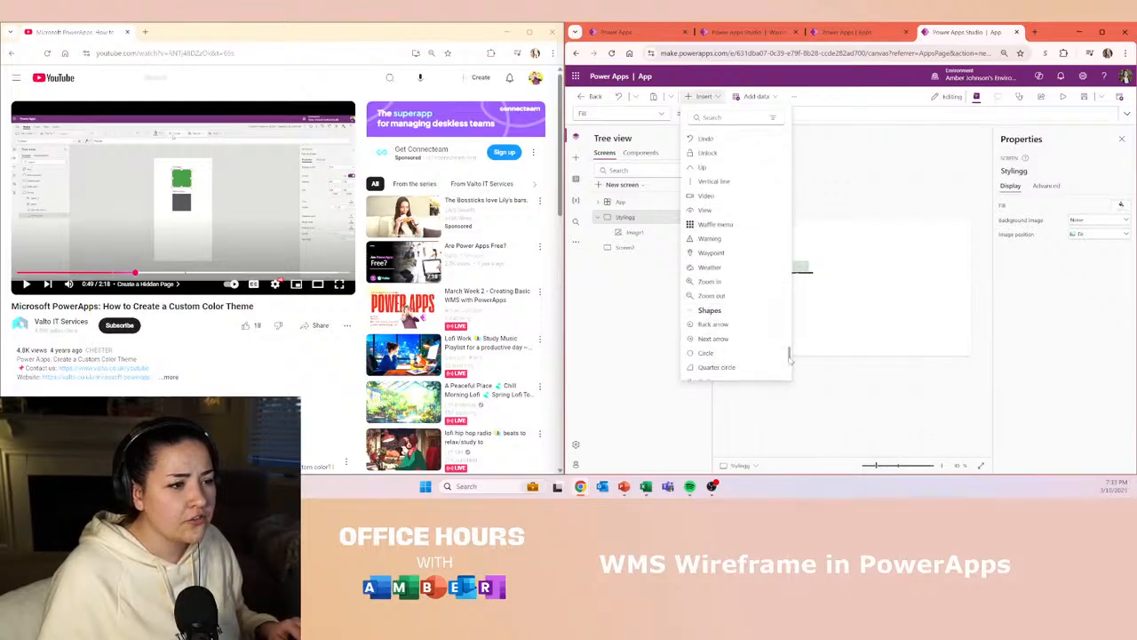
{"action": "left_click_drag", "start_coordinate": [791, 357], "coordinate": [789, 139]}
- Search the insertable controls for "square" and "shape", and add a Rectangle to the Stylingg screen
{"action": "left_click", "coordinate": [705, 116]}
{"action": "type", "text": "square"}
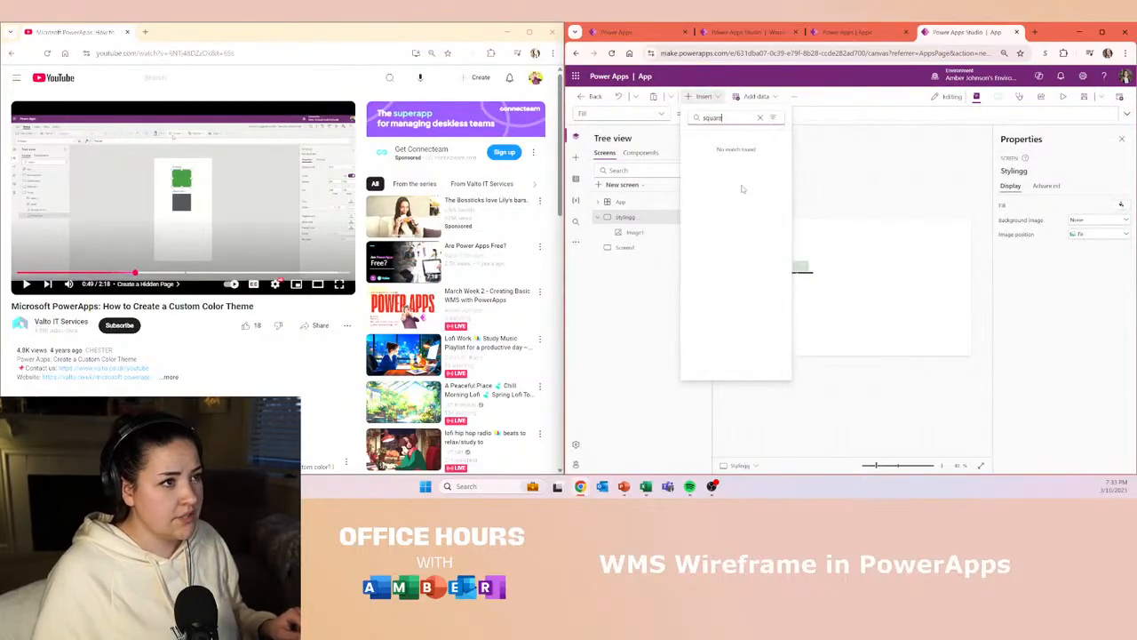
{"action": "key", "text": "ctrl+a"}
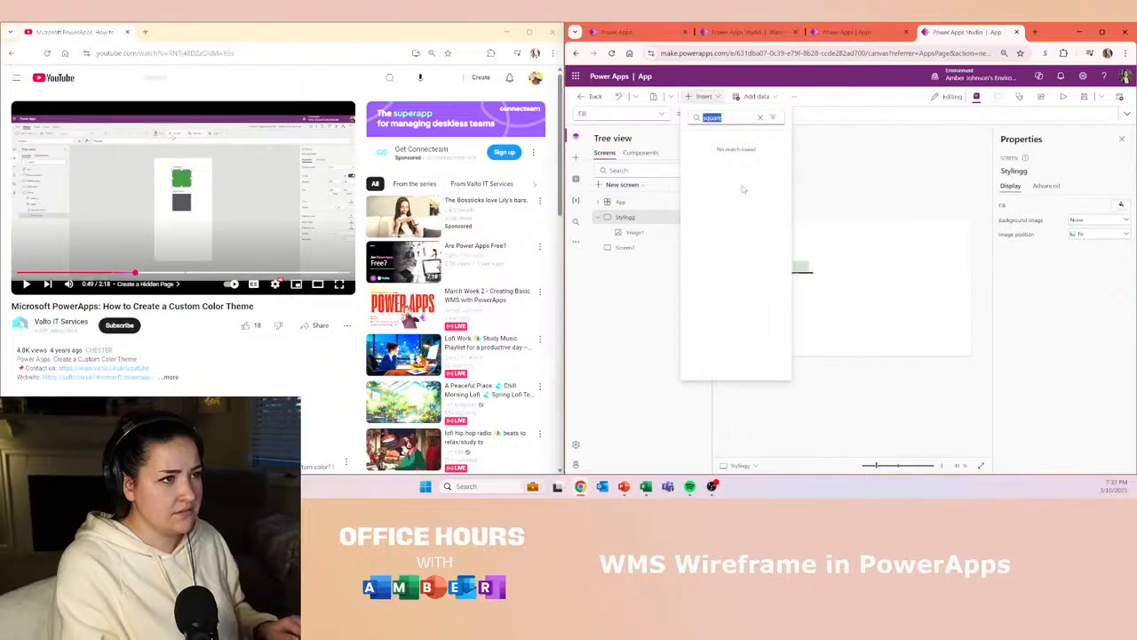
{"action": "type", "text": "shape"}
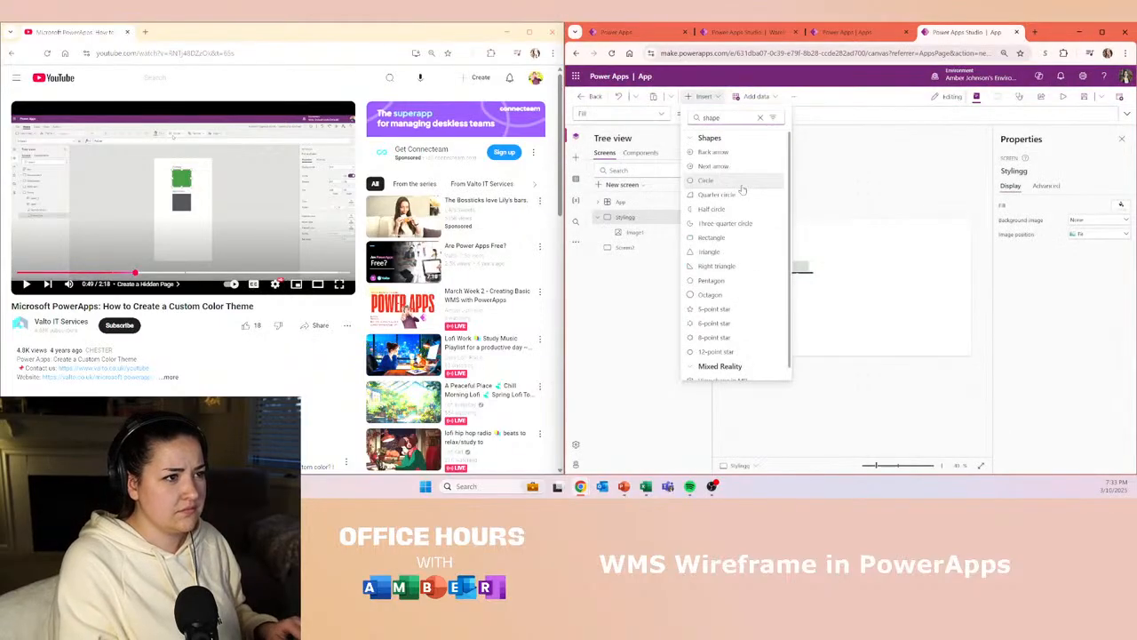
{"action": "left_click", "coordinate": [712, 237]}
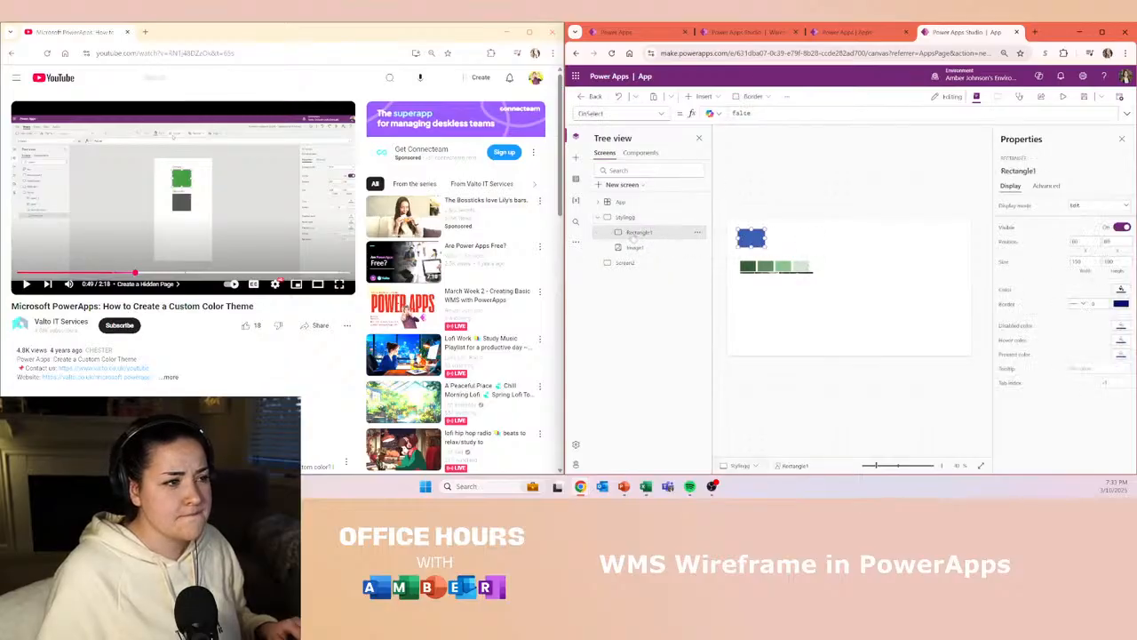
- Widen the Power Apps window and move the color scheme image to the right side of the Stylingg canvas
{"action": "left_click", "coordinate": [771, 245]}
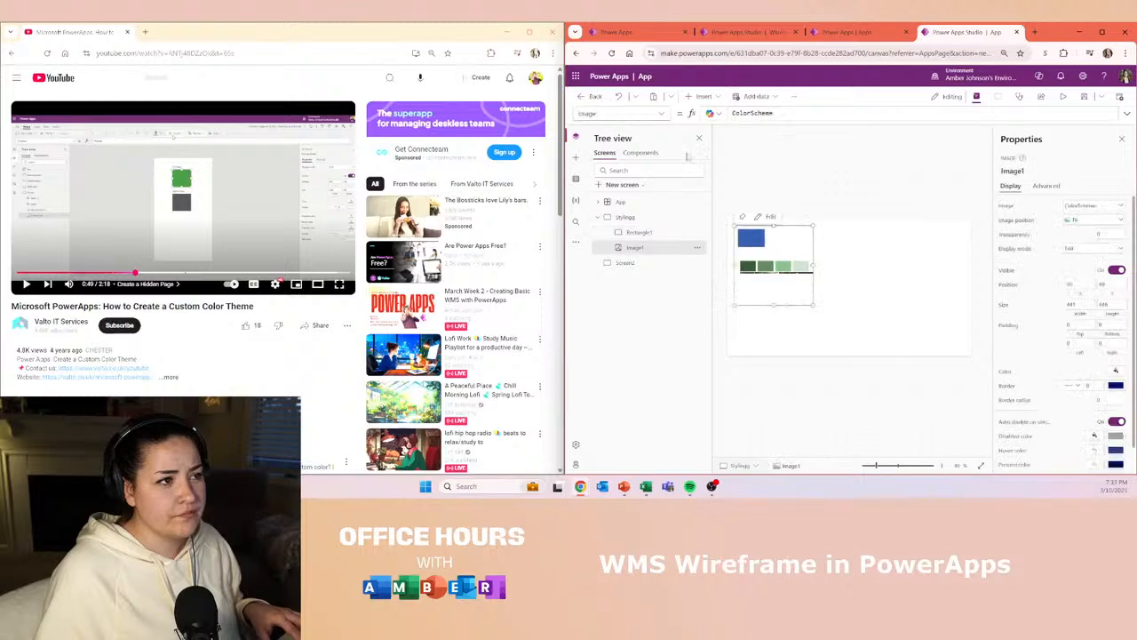
{"action": "left_click_drag", "start_coordinate": [561, 191], "coordinate": [262, 191]}
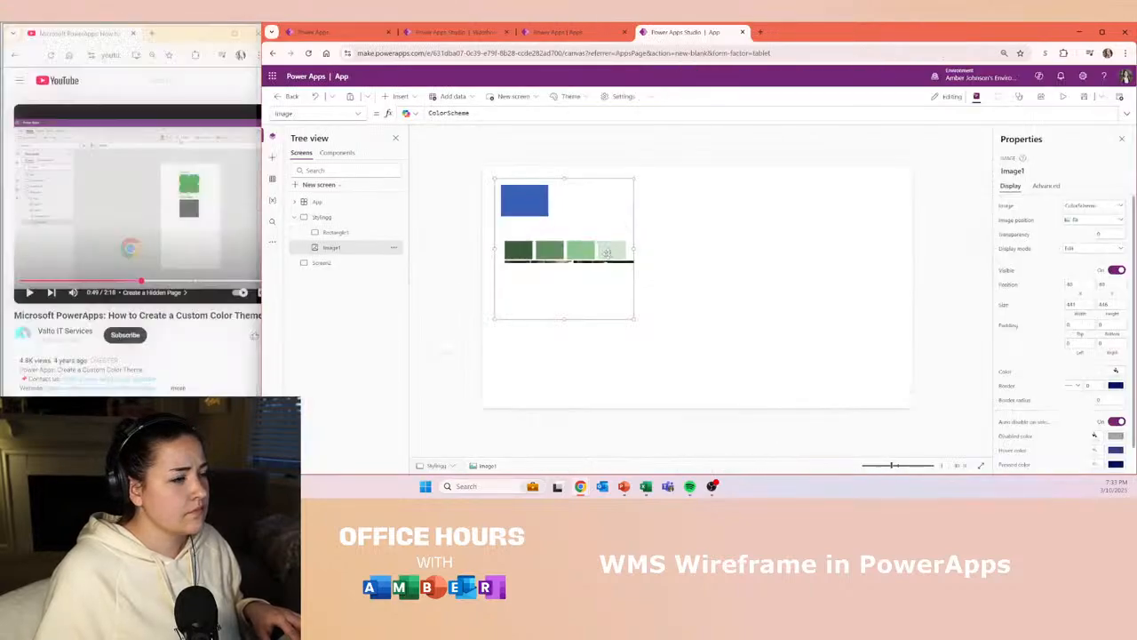
{"action": "left_click_drag", "start_coordinate": [561, 242], "coordinate": [835, 232]}
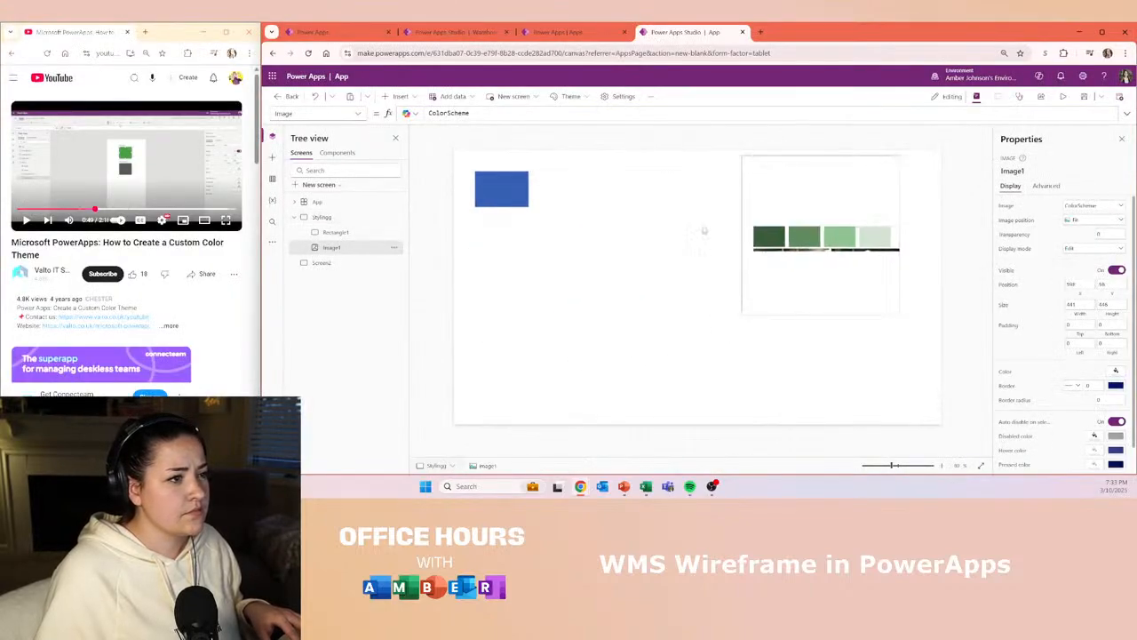
- Duplicate the blue rectangle three times and arrange the four rectangles in a column along the canvas's left side
{"action": "left_click", "coordinate": [622, 213]}
{"action": "left_click", "coordinate": [497, 192]}
{"action": "key", "text": "ctrl+c"}
{"action": "key", "text": "ctrl+v"}
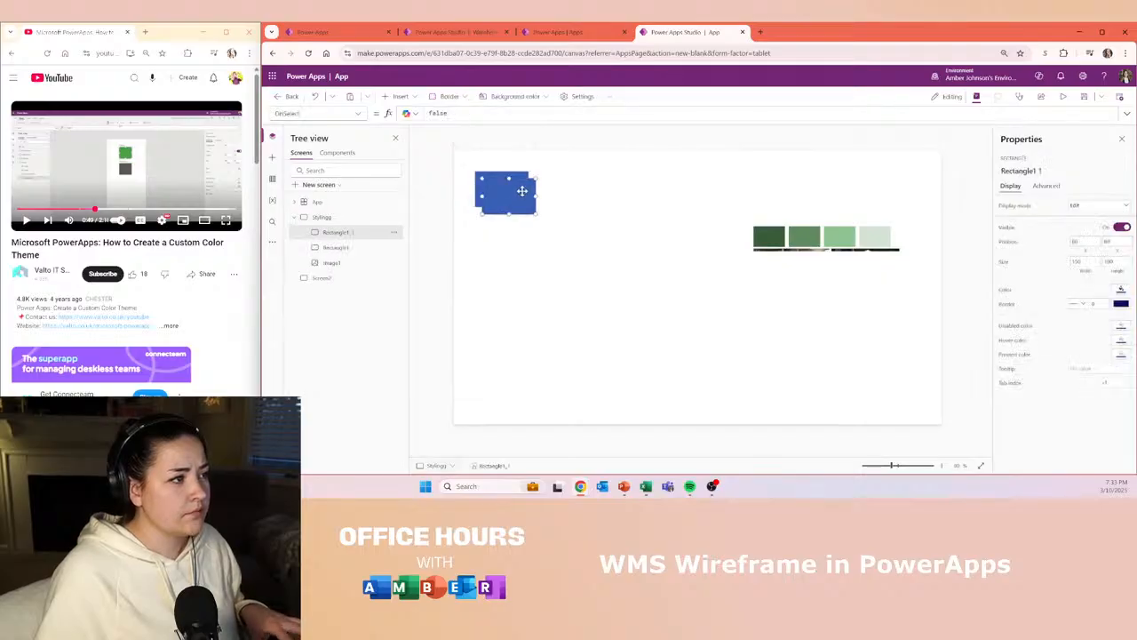
{"action": "key", "text": "ctrl+v"}
{"action": "key", "text": "ctrl+v"}
{"action": "left_click_drag", "start_coordinate": [540, 219], "coordinate": [510, 297]}
{"action": "left_click_drag", "start_coordinate": [518, 199], "coordinate": [498, 154]}
{"action": "left_click", "coordinate": [500, 180]}
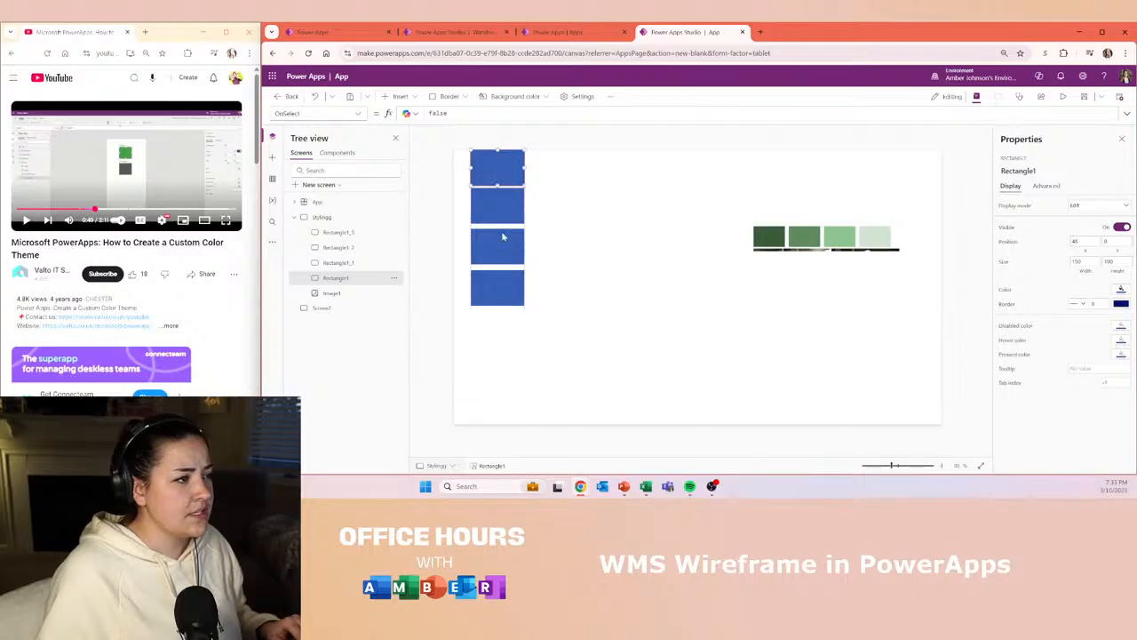
- Move the column of four rectangles down the canvas, and shift the third rectangle up against the second
{"action": "left_click", "coordinate": [508, 288]}
{"action": "left_click", "coordinate": [512, 236], "text": "shift"}
{"action": "left_click", "coordinate": [510, 200], "text": "shift"}
{"action": "left_click", "coordinate": [512, 157], "text": "shift"}
{"action": "left_click_drag", "start_coordinate": [512, 157], "coordinate": [510, 196]}
{"action": "left_click", "coordinate": [534, 209]}
{"action": "left_click_drag", "start_coordinate": [512, 282], "coordinate": [512, 278]}
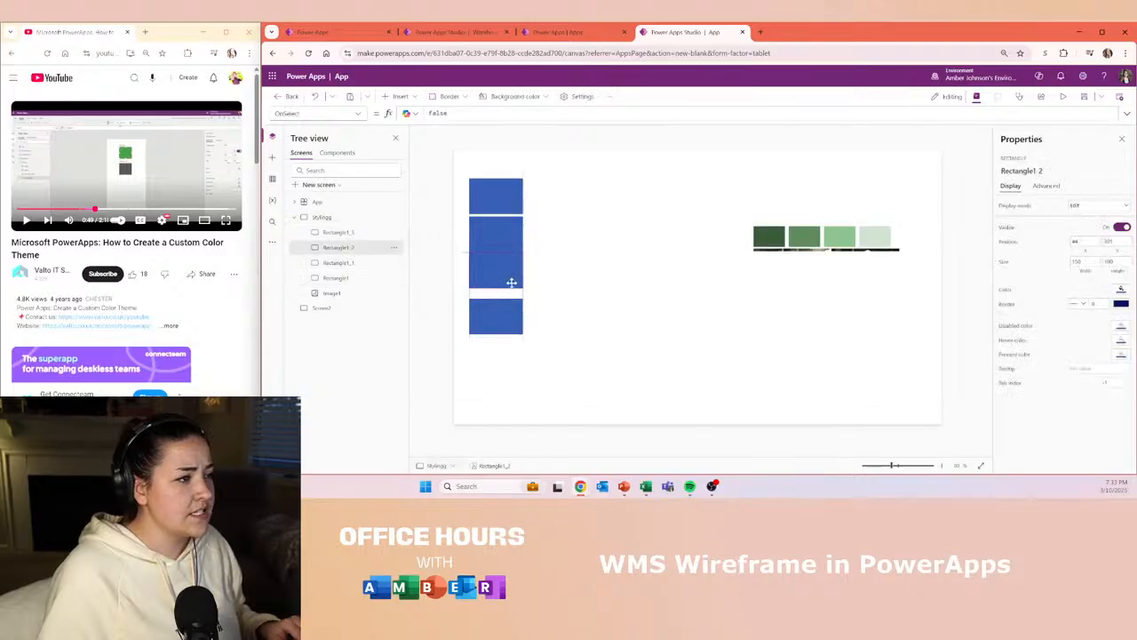
- Rename the bottom rectangle, Rectangle1_3, as DarkGreen and the one above it, Rectangle1_2, as MidGreen
{"action": "double_click", "coordinate": [339, 232]}
{"action": "type", "text": "DarkGreen"}
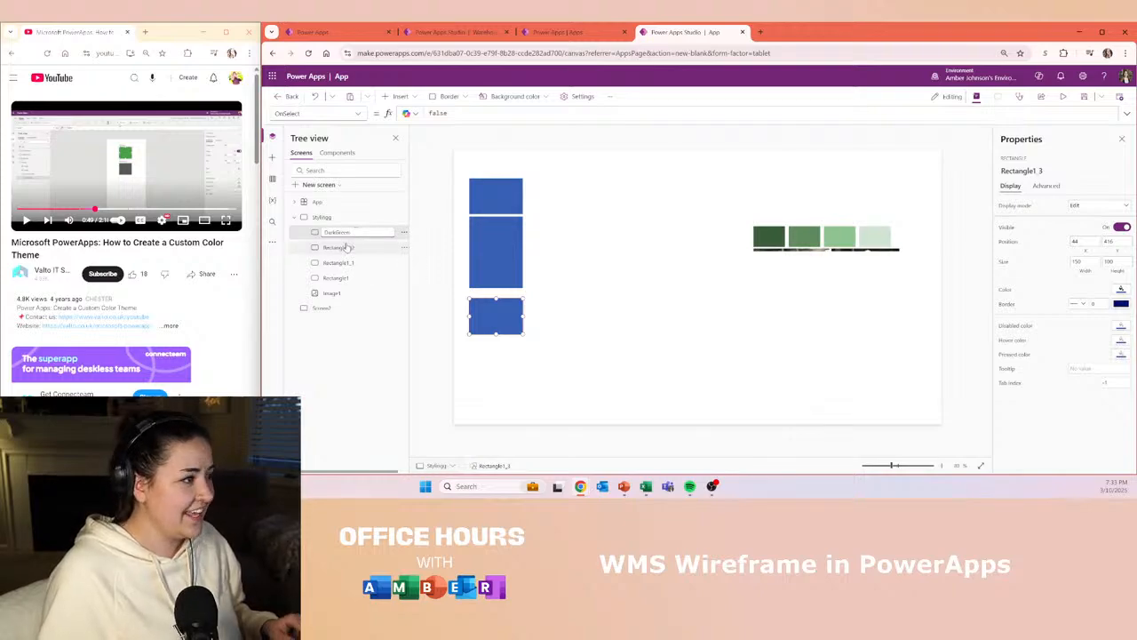
{"action": "left_click", "coordinate": [346, 248]}
{"action": "double_click", "coordinate": [347, 248]}
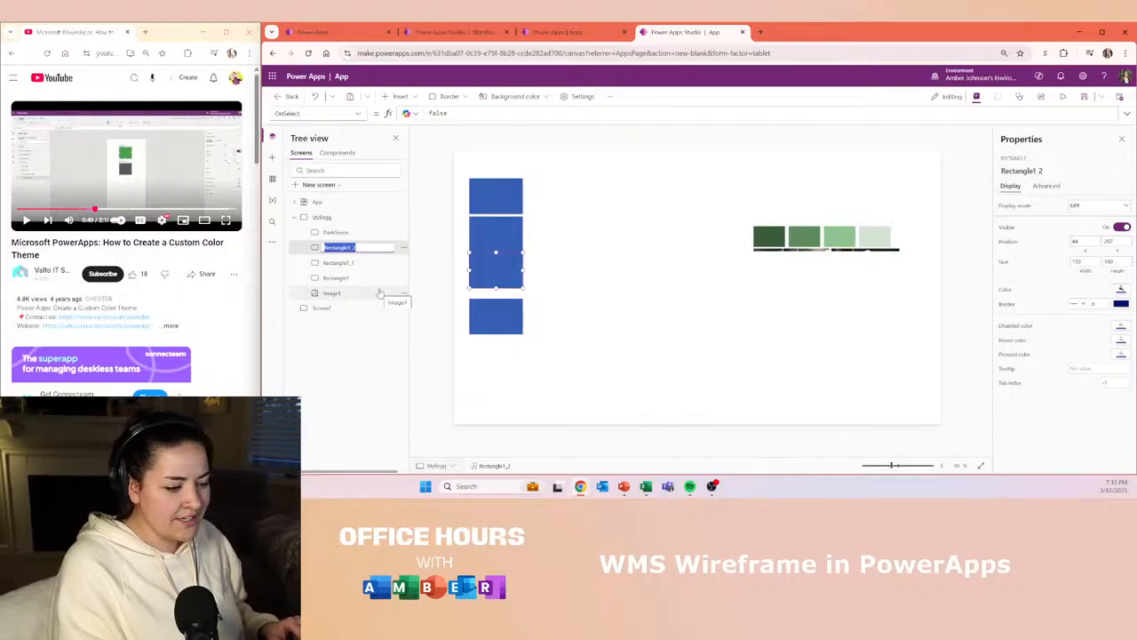
{"action": "type", "text": "S"}
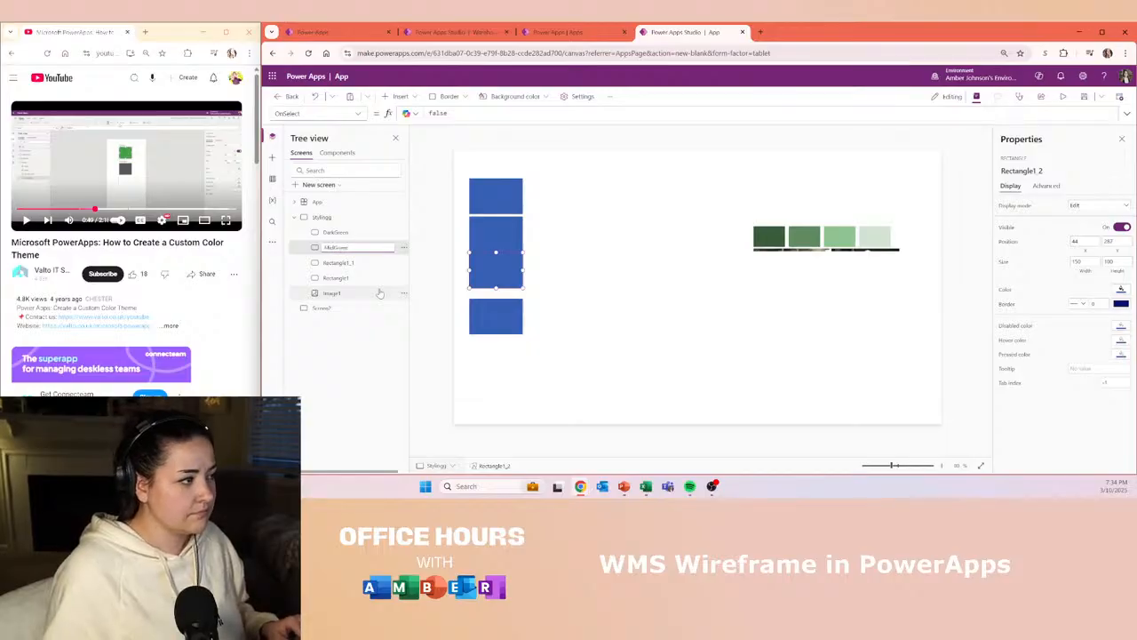
- Rename the second rectangle, Rectangle1_1, as LightGreen and the topmost one, Rectangle1, as LightestGreen
{"action": "left_click", "coordinate": [351, 262]}
{"action": "double_click", "coordinate": [351, 263]}
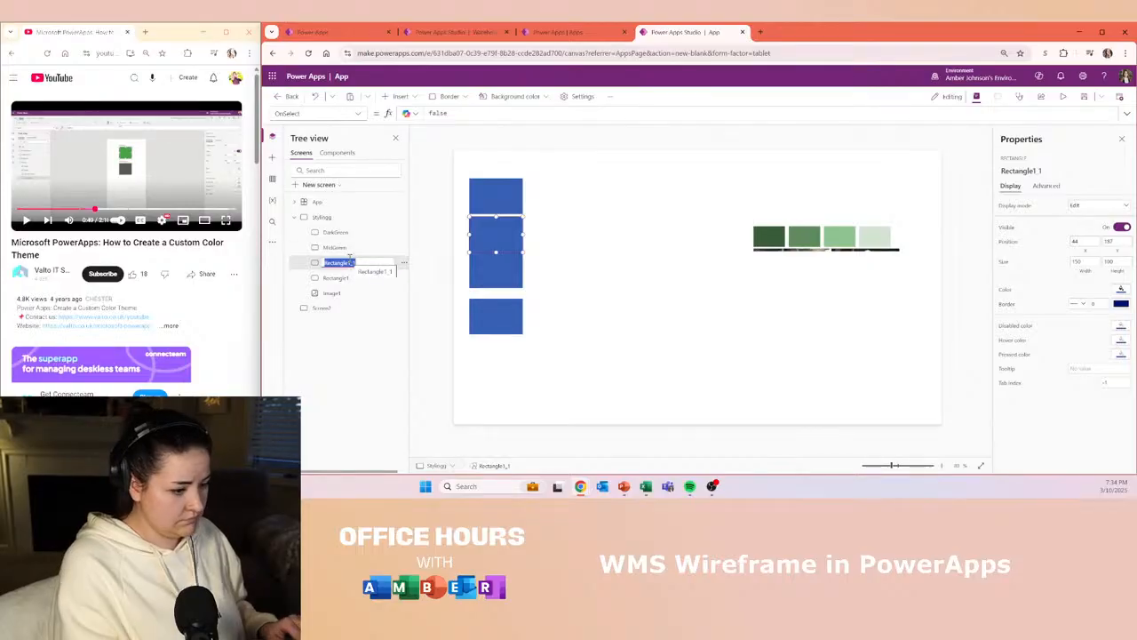
{"action": "type", "text": "LightGreen"}
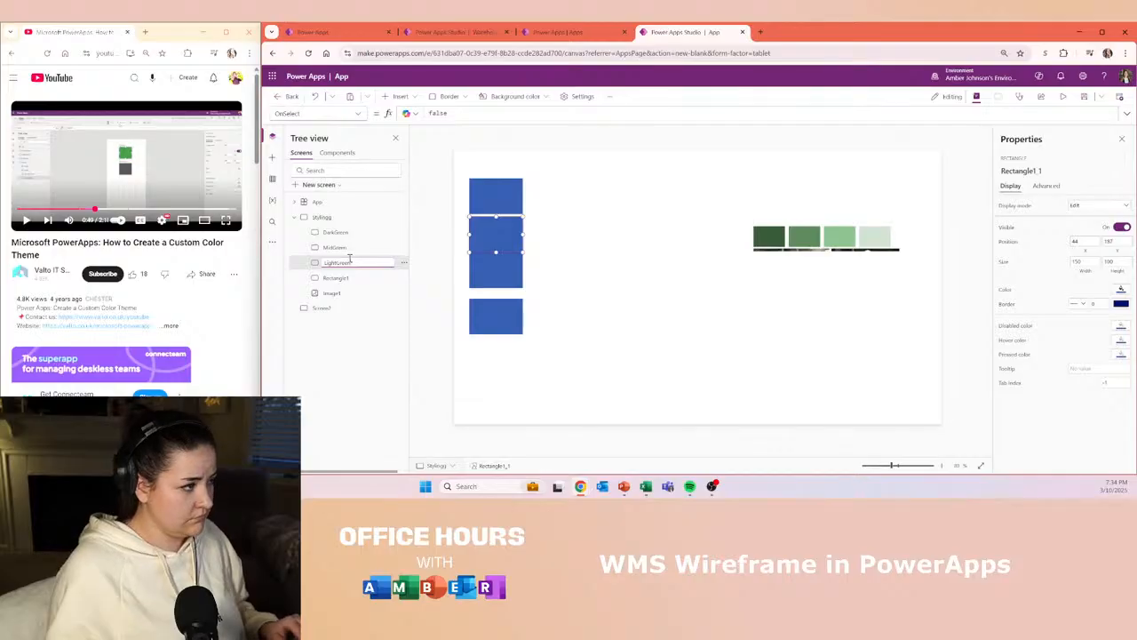
{"action": "double_click", "coordinate": [354, 278]}
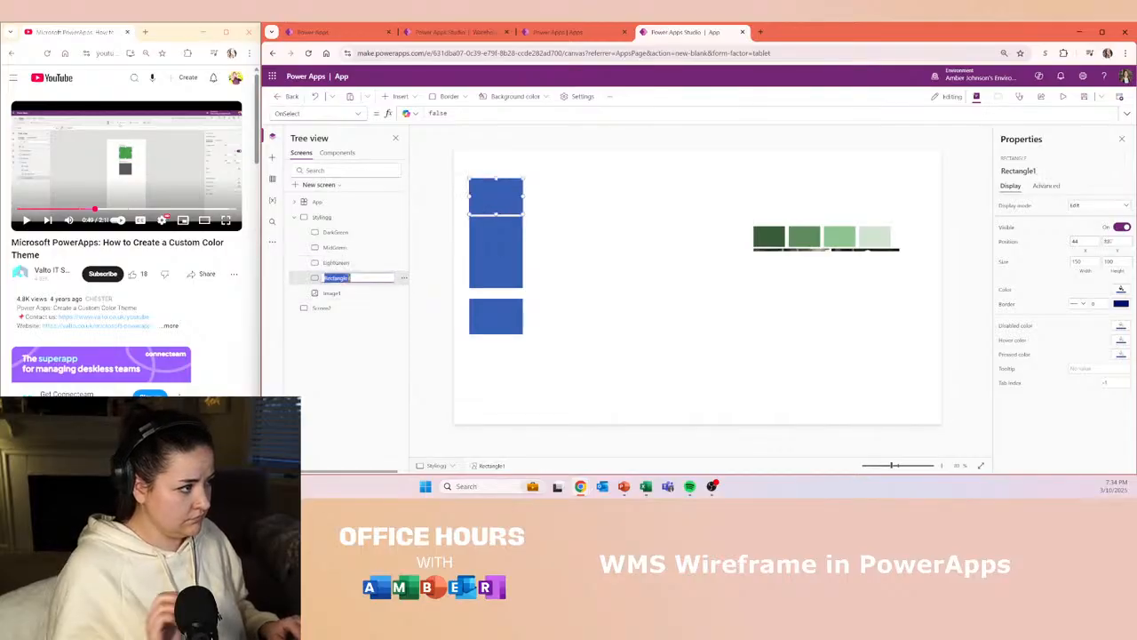
{"action": "type", "text": "Light"}
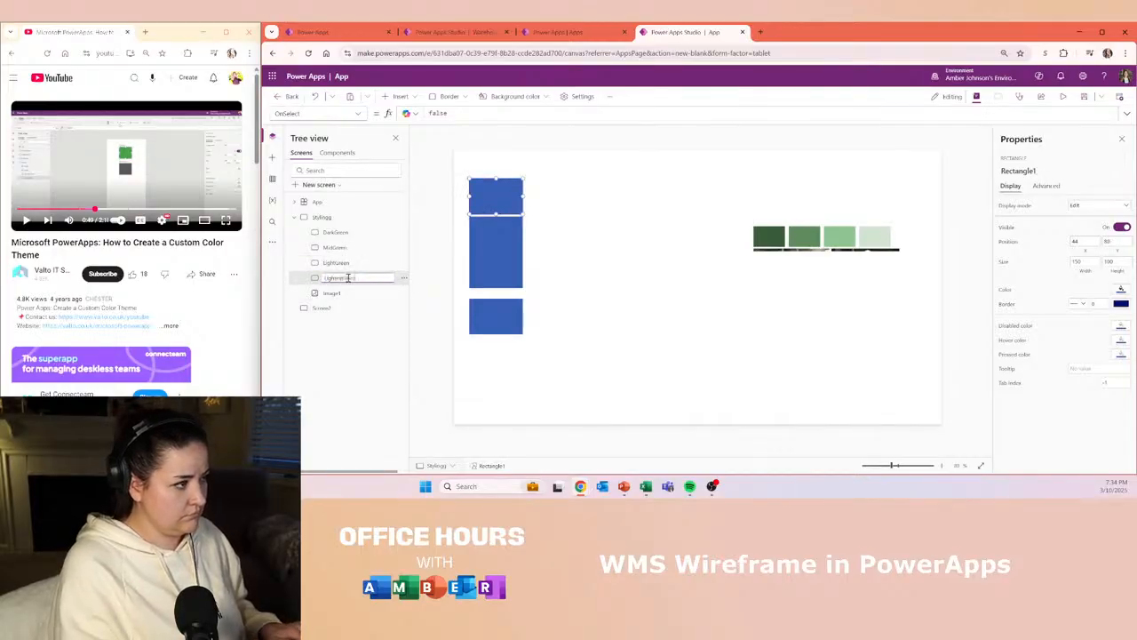
{"action": "type", "text": "estGreen"}
{"action": "key", "text": "Return"}
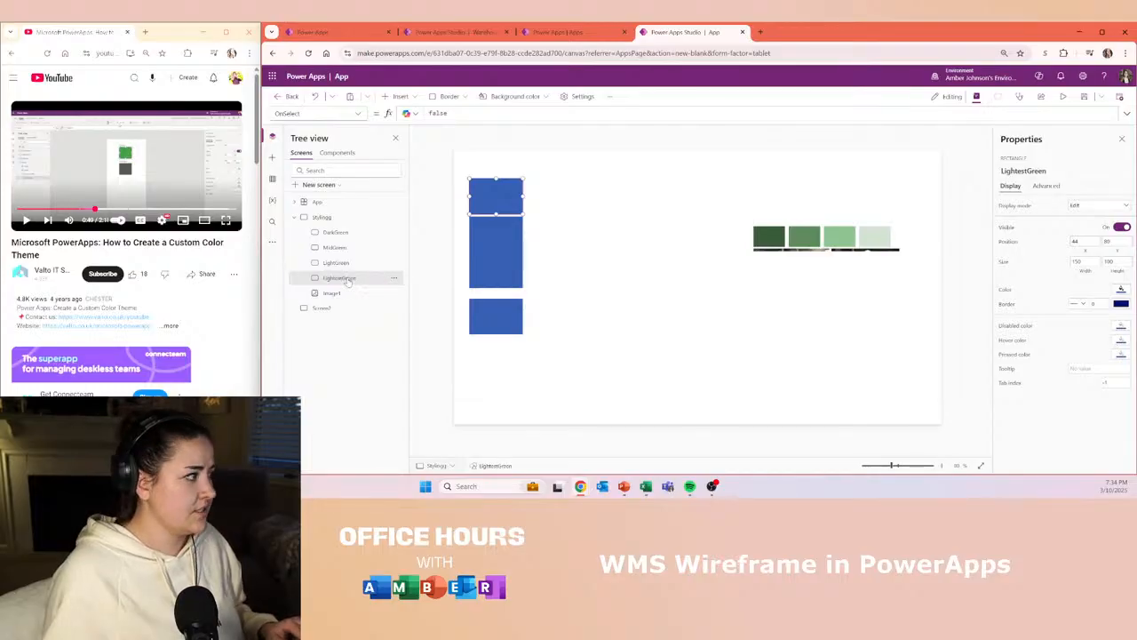
- Resume the custom color theme tutorial video and widen its window beside Power Apps
{"action": "left_click", "coordinate": [92, 160]}
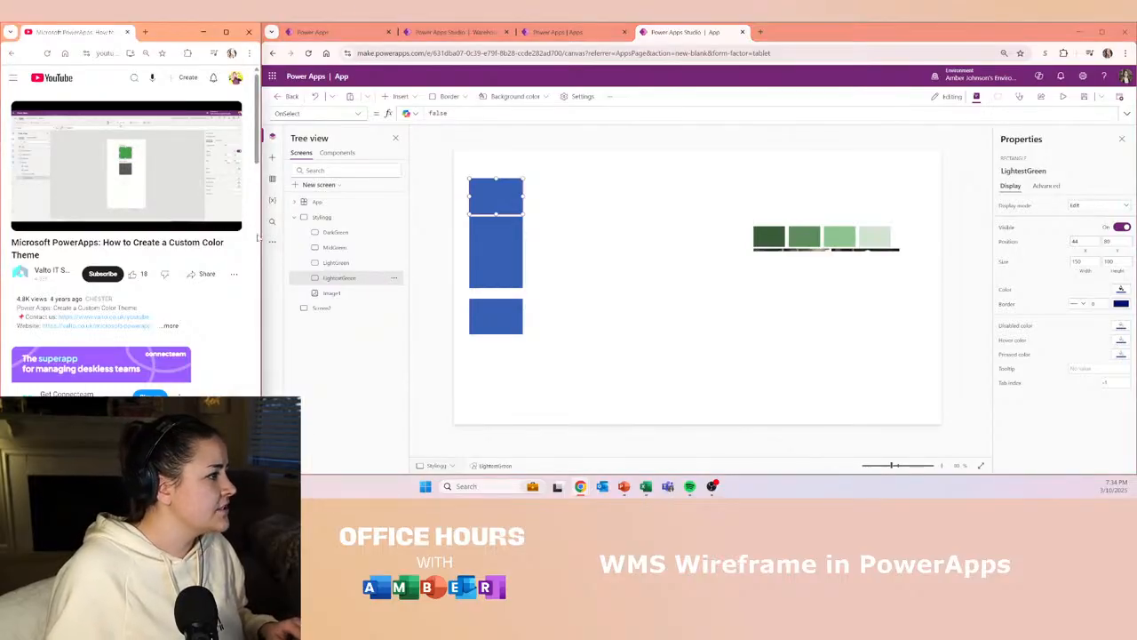
{"action": "left_click_drag", "start_coordinate": [257, 235], "coordinate": [412, 235]}
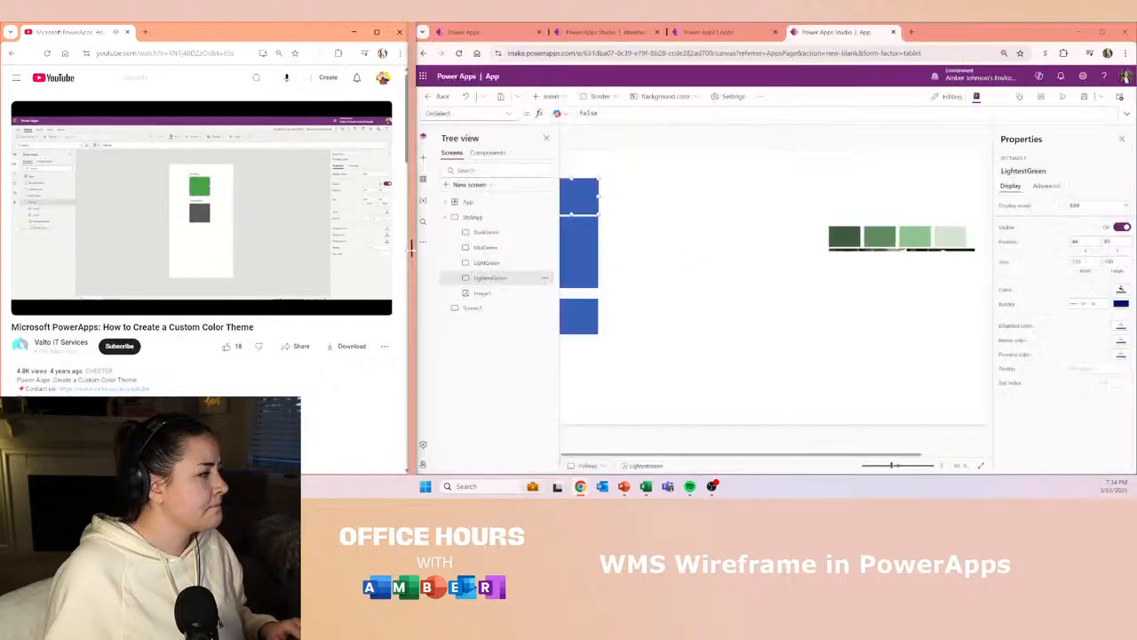
- Open the custom color picker for the fill of the LightestGreen rectangle
{"action": "left_click", "coordinate": [888, 249]}
{"action": "left_click", "coordinate": [620, 221]}
{"action": "right_click", "coordinate": [620, 214]}
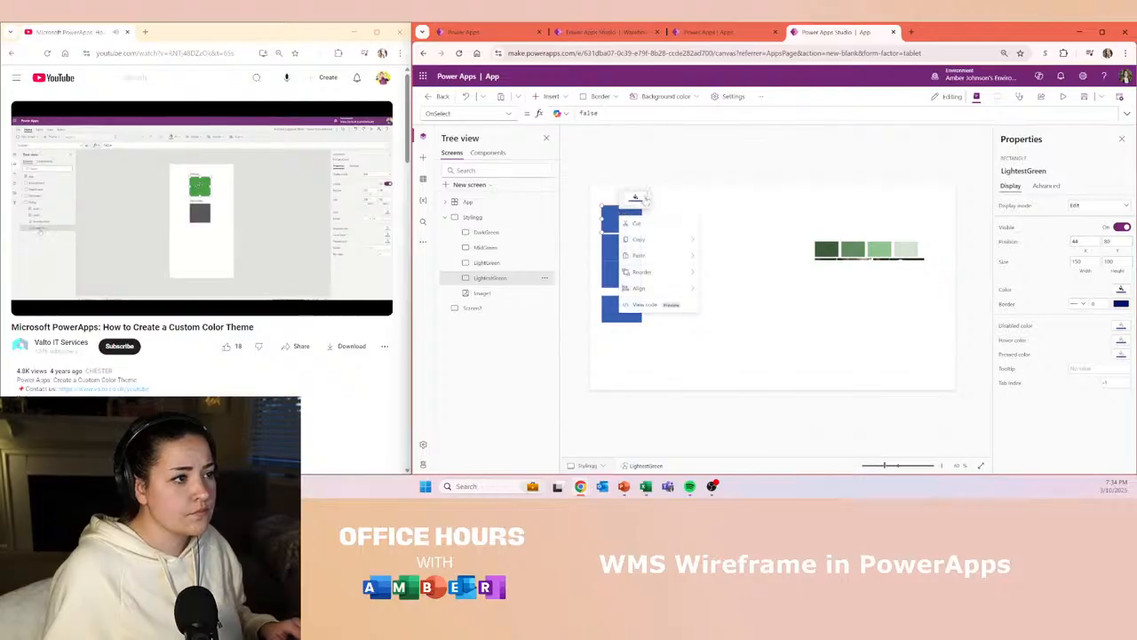
{"action": "left_click", "coordinate": [636, 197]}
{"action": "left_click", "coordinate": [522, 115]}
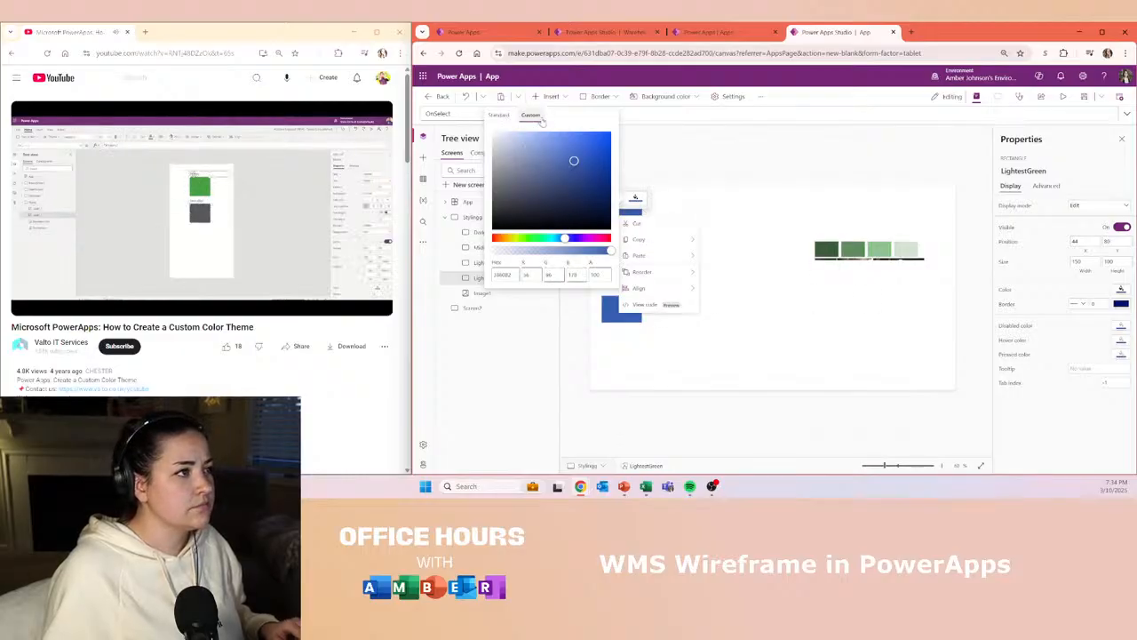
- Watch a little more of the custom color theme tutorial and pause it at 1:08
{"action": "left_click", "coordinate": [185, 229]}
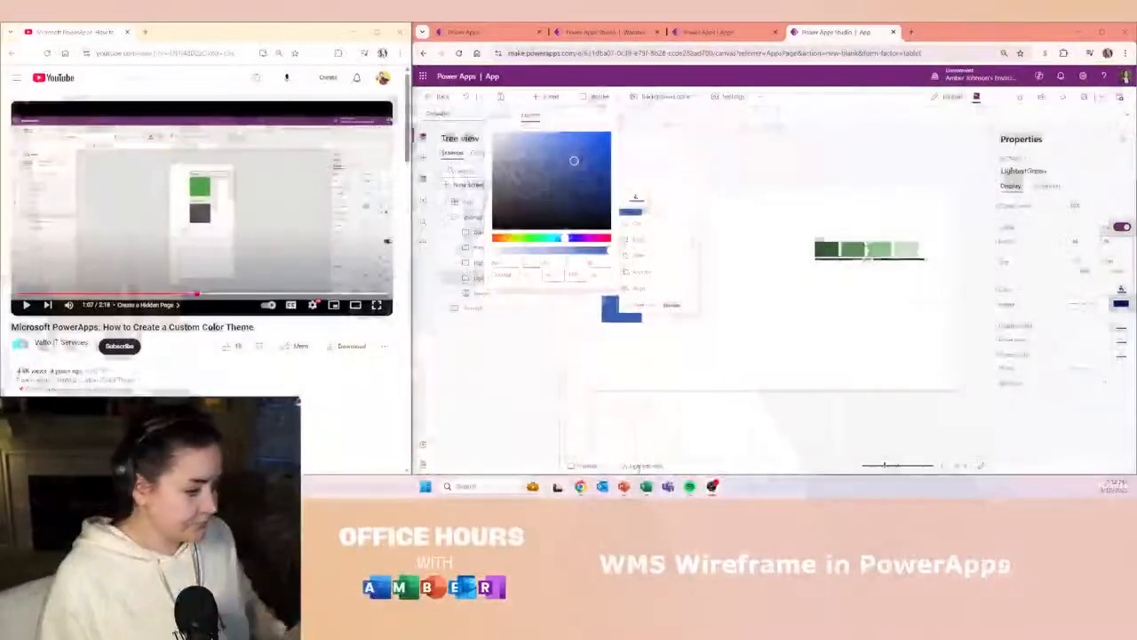
{"action": "left_click", "coordinate": [185, 229]}
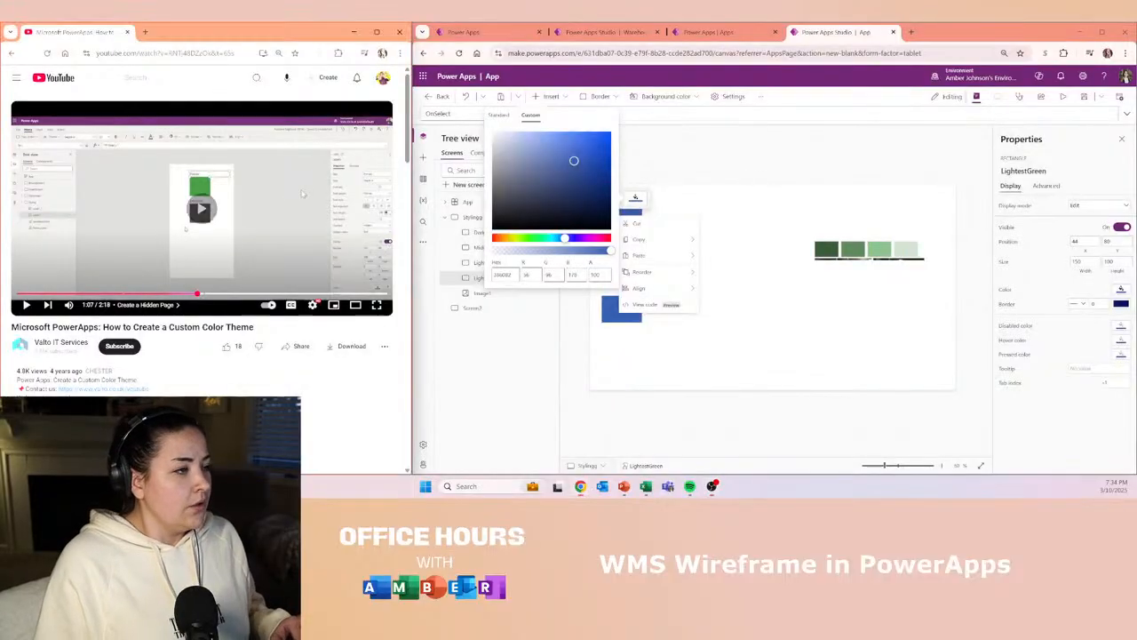
{"action": "left_click", "coordinate": [302, 194]}
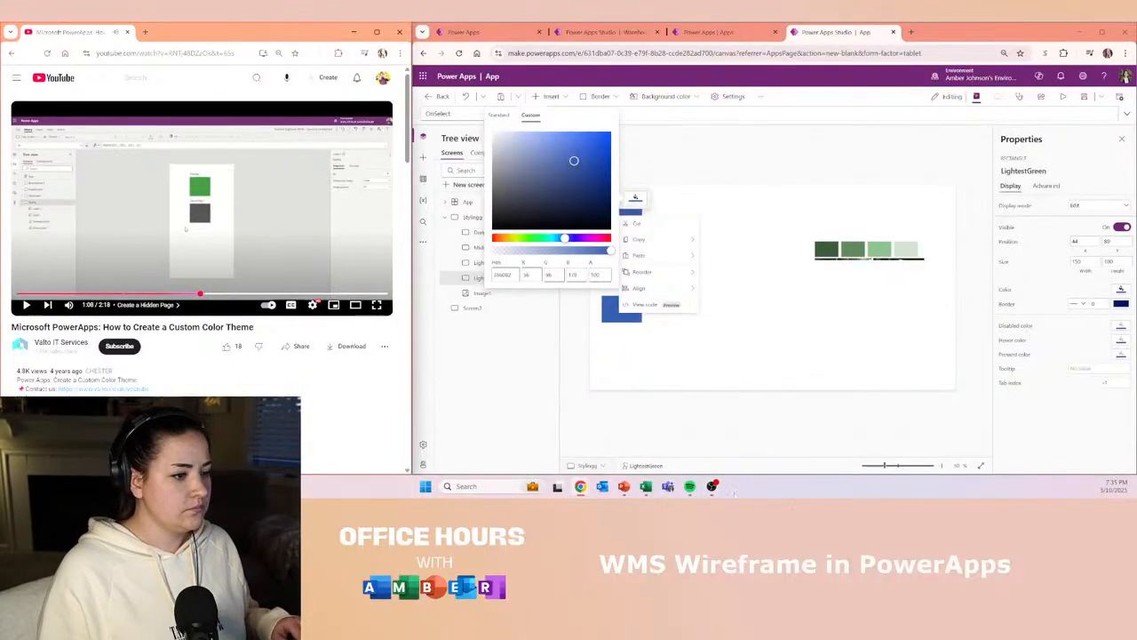
- Switch to the PowerPoint wireframe deck and rotate the green swatch picture on the first slide so it stands vertically
{"action": "left_click", "coordinate": [625, 486]}
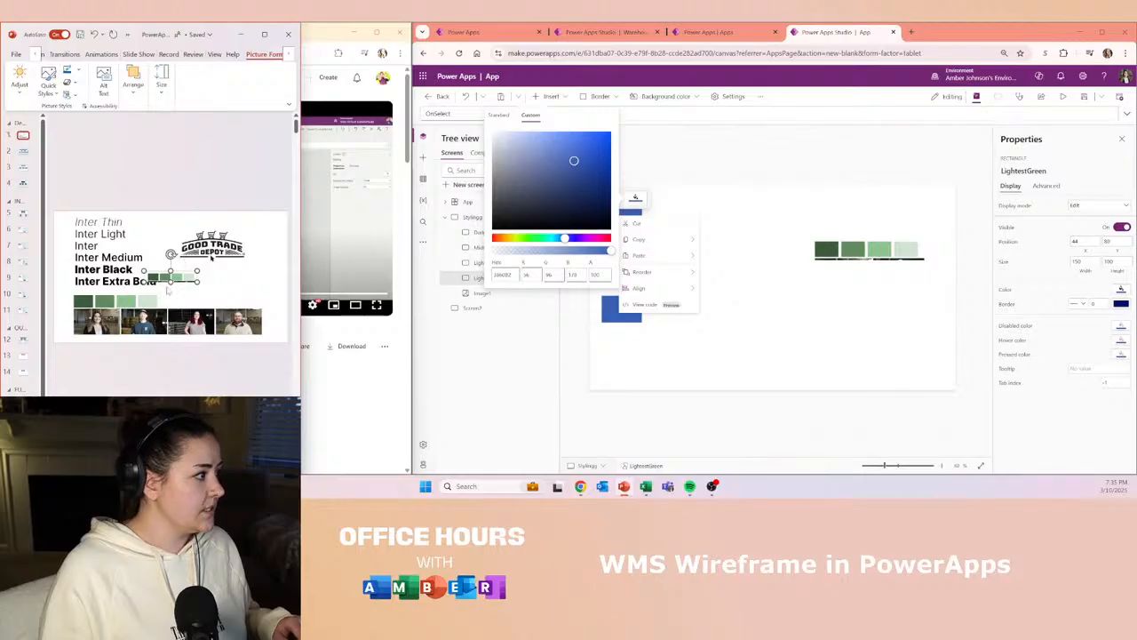
{"action": "scroll", "coordinate": [169, 290], "scroll_direction": "up", "scroll_amount": 6}
{"action": "left_click", "coordinate": [188, 263]}
{"action": "left_click_drag", "start_coordinate": [172, 234], "coordinate": [183, 273]}
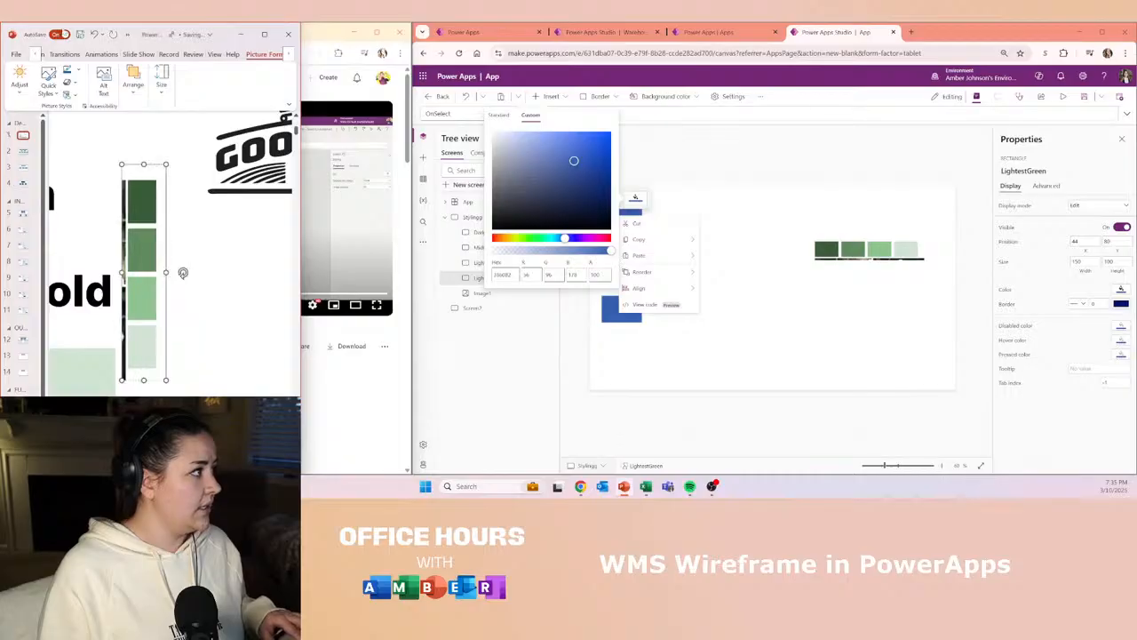
{"action": "scroll", "coordinate": [36, 56], "scroll_direction": "up", "scroll_amount": 8}
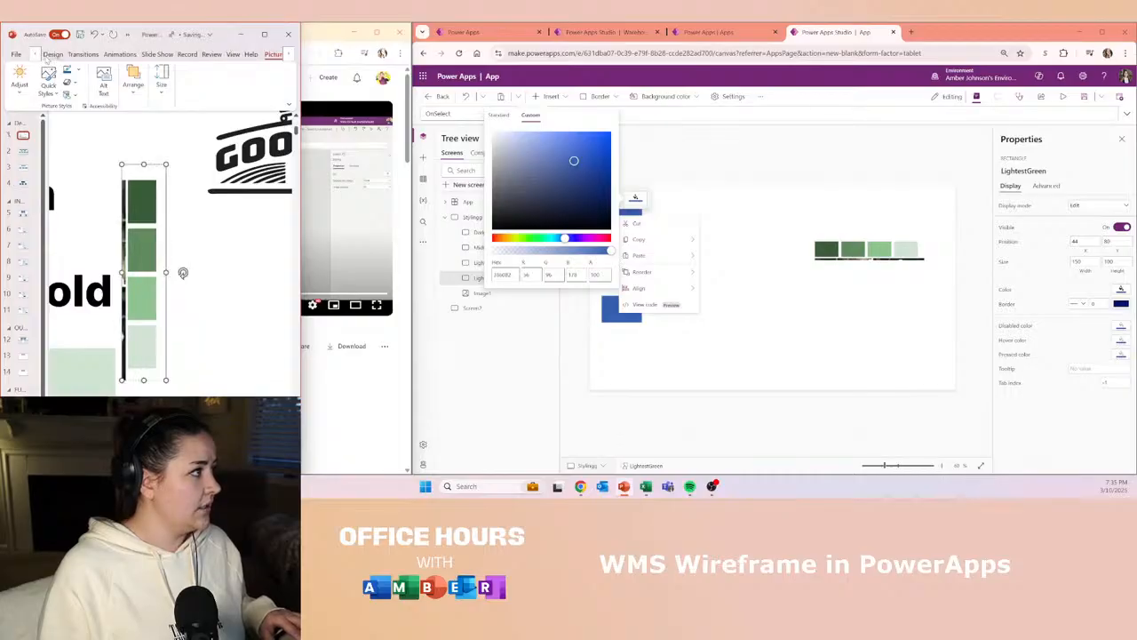
- Maximize the PowerPoint window and draw a text box below the Good Trade Depot logo, beside the vertical swatches
{"action": "left_click", "coordinate": [55, 55]}
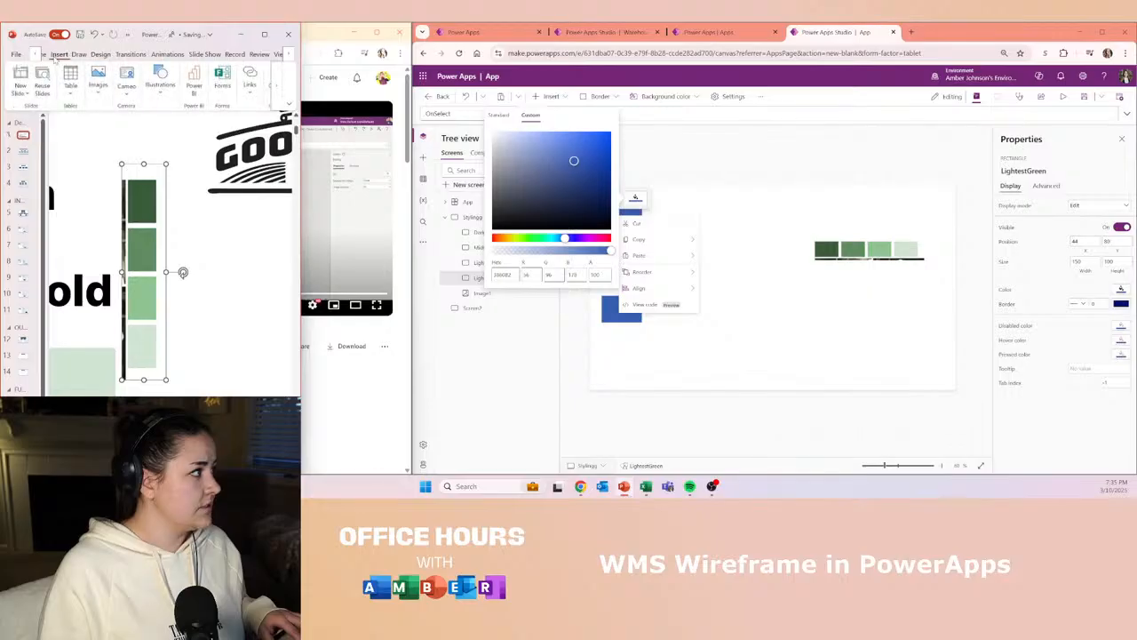
{"action": "left_click", "coordinate": [264, 34]}
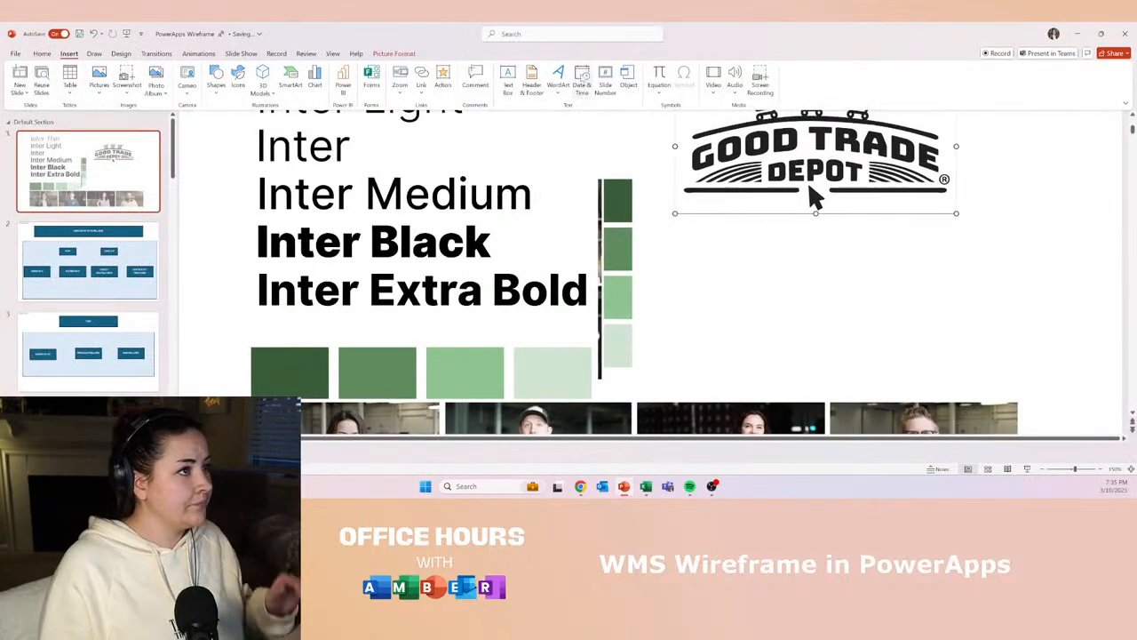
{"action": "left_click", "coordinate": [507, 80]}
{"action": "left_click", "coordinate": [682, 242]}
{"action": "left_click_drag", "start_coordinate": [696, 271], "coordinate": [792, 370]}
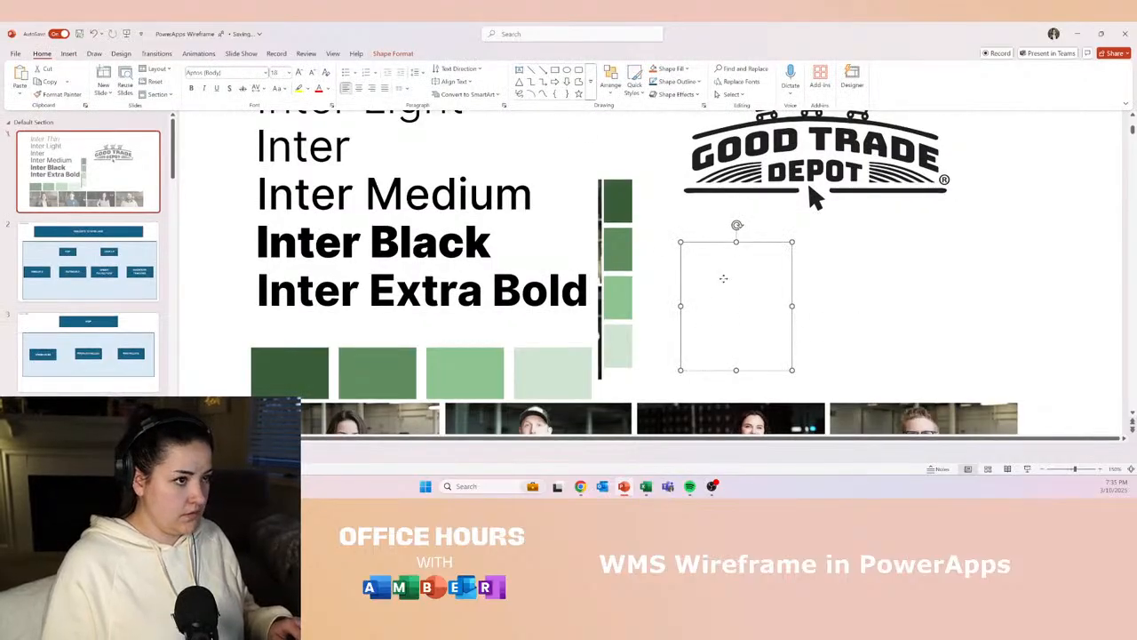
- Enter HEX as the heading in the new text box and begin a new line beneath it
{"action": "type", "text": "RGD"}
{"action": "key", "text": "BackSpace"}
{"action": "key", "text": "BackSpace"}
{"action": "type", "text": "DB"}
{"action": "key", "text": "BackSpace"}
{"action": "key", "text": "BackSpace"}
{"action": "type", "text": "GGB"}
{"action": "key", "text": "BackSpace"}
{"action": "key", "text": "BackSpace"}
{"action": "type", "text": "B"}
{"action": "key", "text": "ctrl+a"}
{"action": "type", "text": "HEX"}
{"action": "key", "text": "Return"}
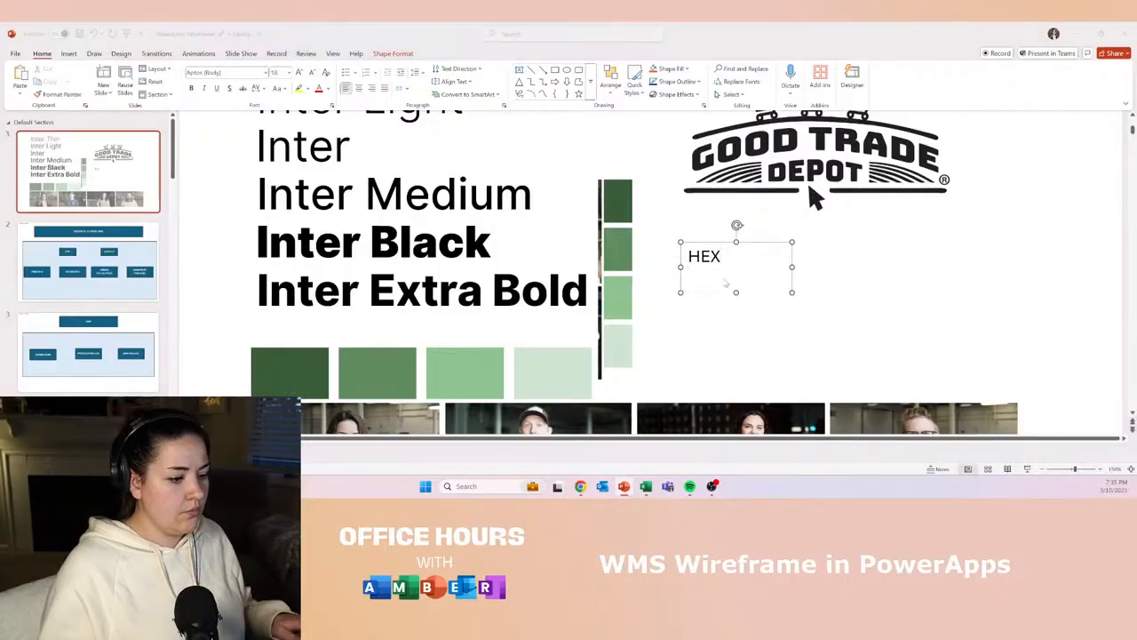
- Check the color value formats in the Power Apps custom color picker, and return to the slide
{"action": "key", "text": "alt+Tab"}
{"action": "left_click_drag", "start_coordinate": [513, 273], "coordinate": [497, 267]}
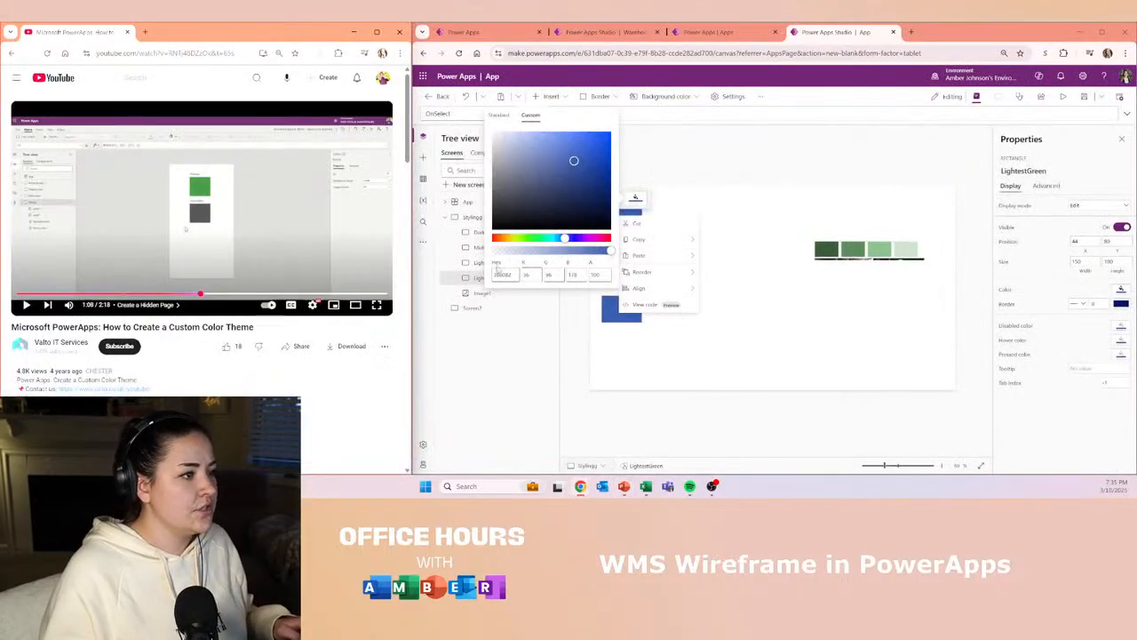
{"action": "key", "text": "alt+Tab"}
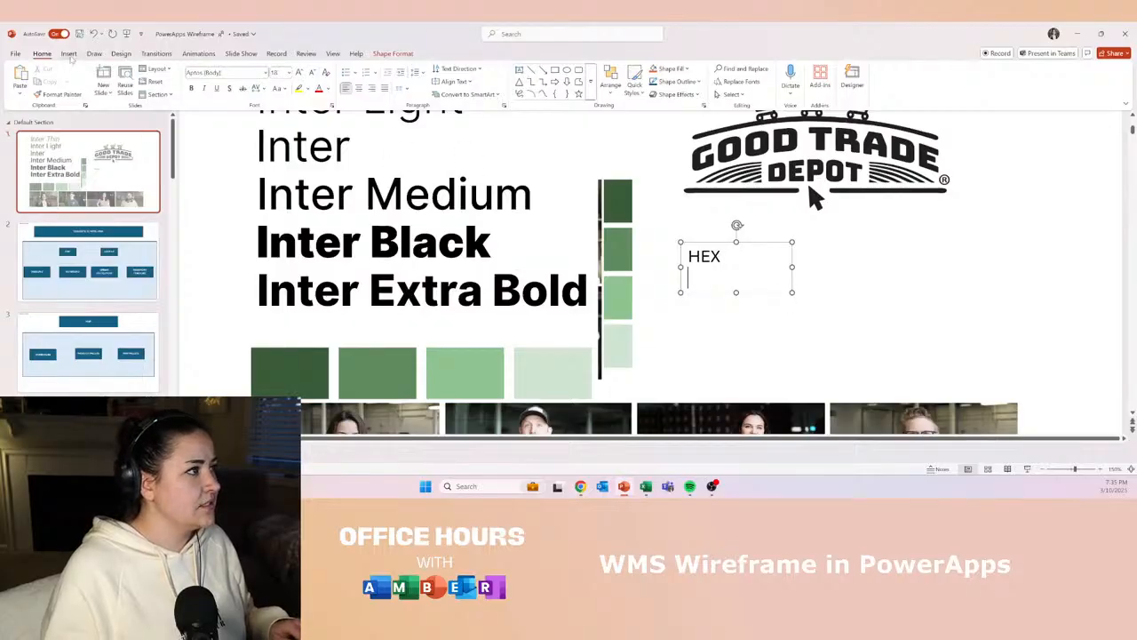
- Copy the hex code from the fill color settings of the dark green rectangle below the font samples
{"action": "key", "text": "alt+n"}
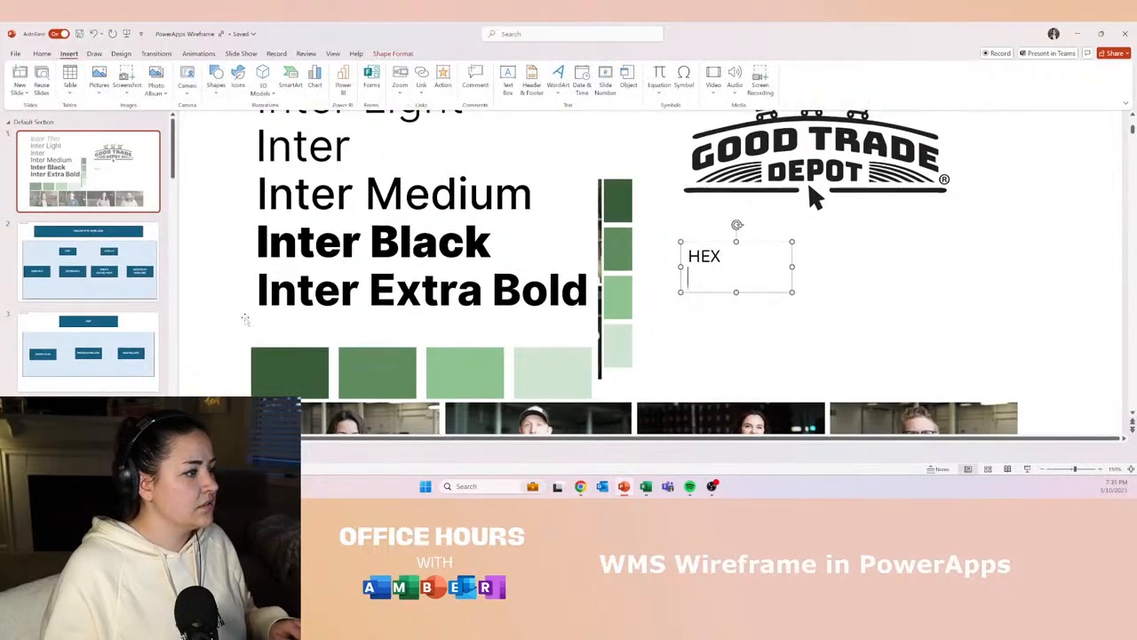
{"action": "left_click", "coordinate": [288, 363]}
{"action": "left_click", "coordinate": [387, 54]}
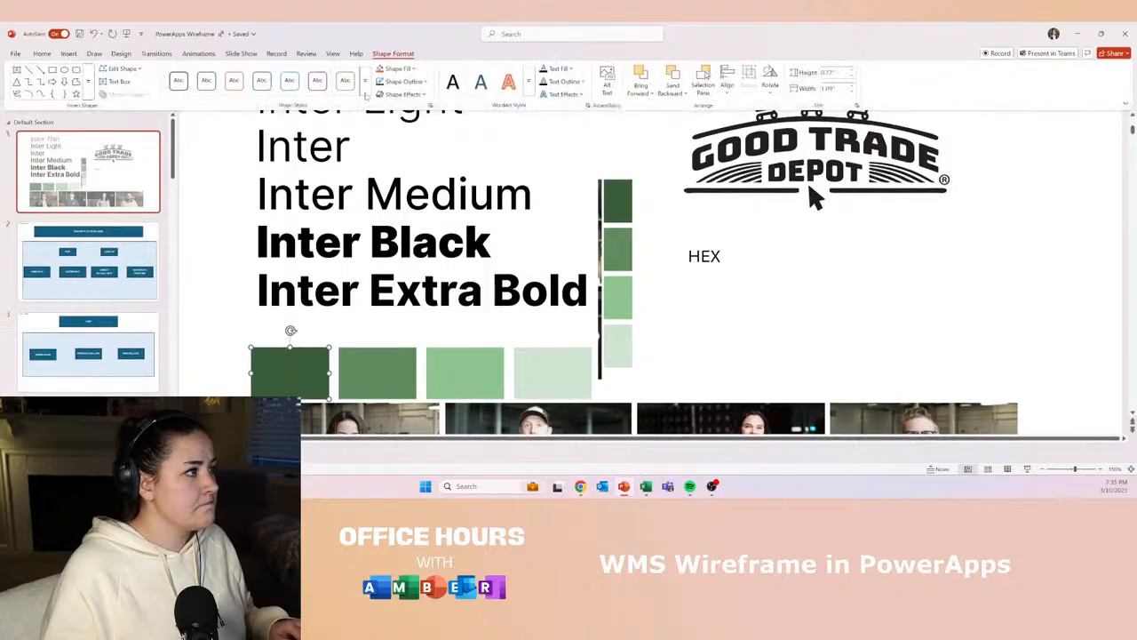
{"action": "left_click", "coordinate": [401, 82]}
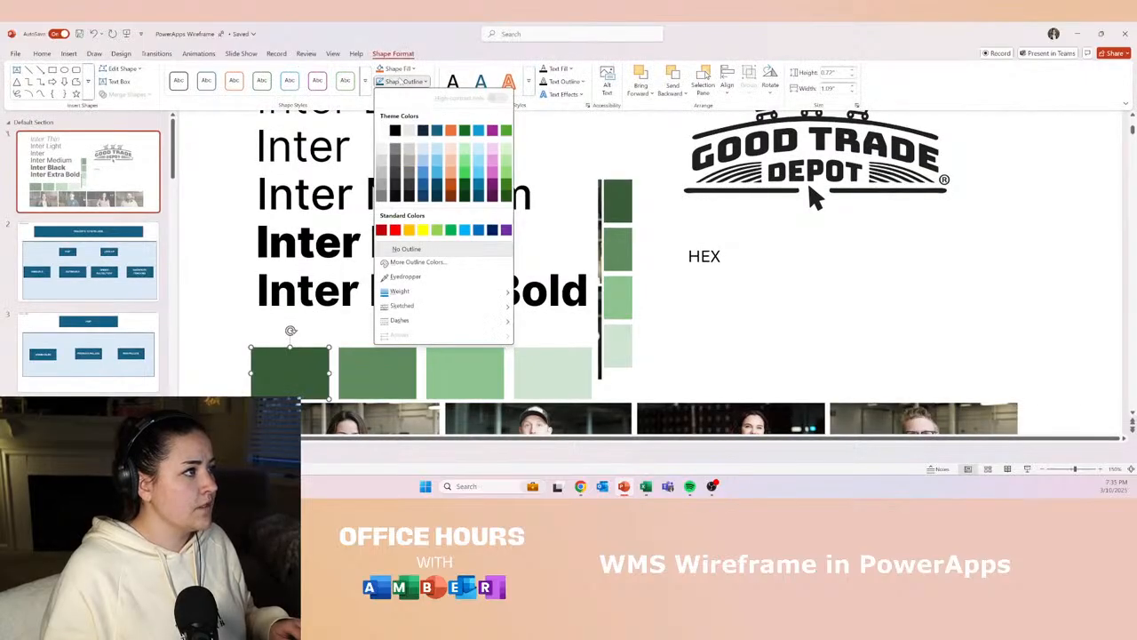
{"action": "left_click", "coordinate": [401, 82]}
{"action": "left_click", "coordinate": [413, 68]}
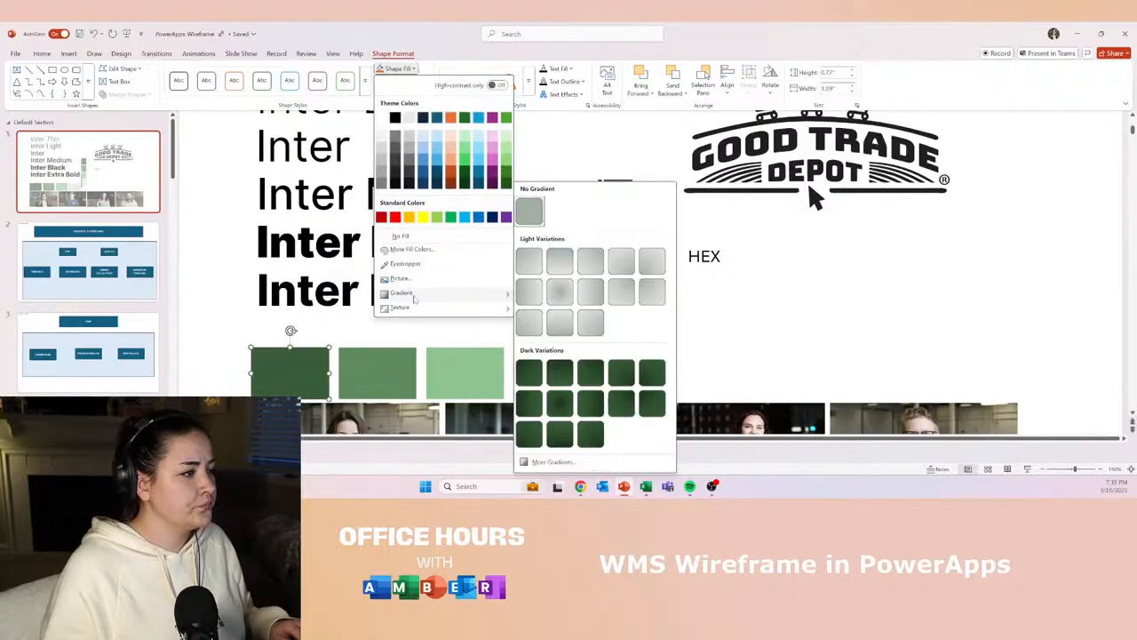
{"action": "left_click", "coordinate": [425, 251]}
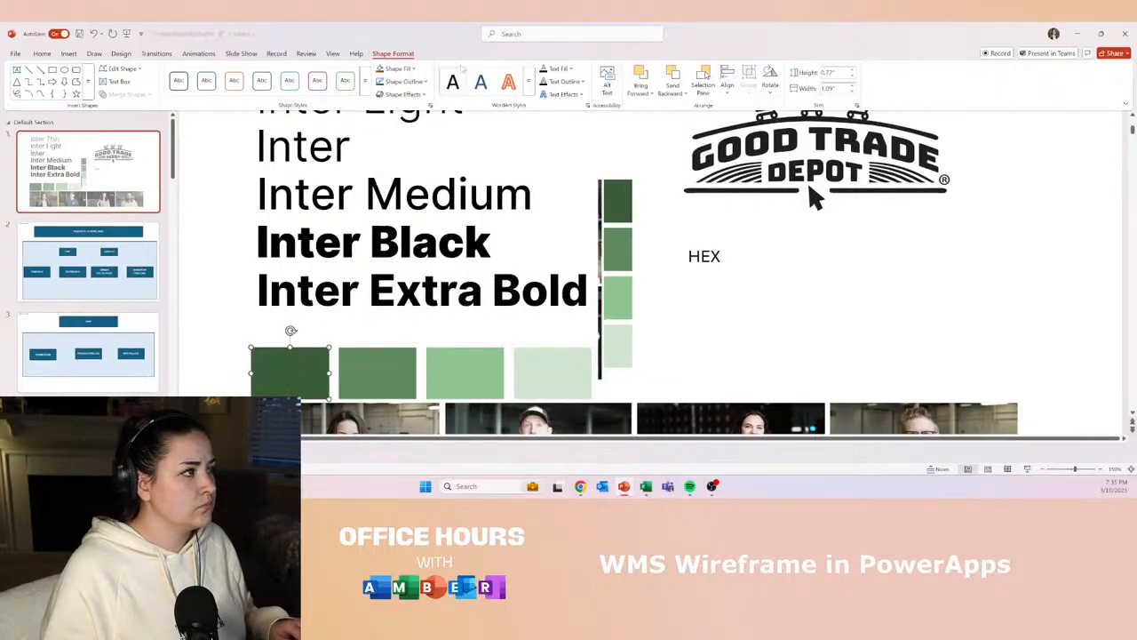
{"action": "left_click", "coordinate": [397, 68]}
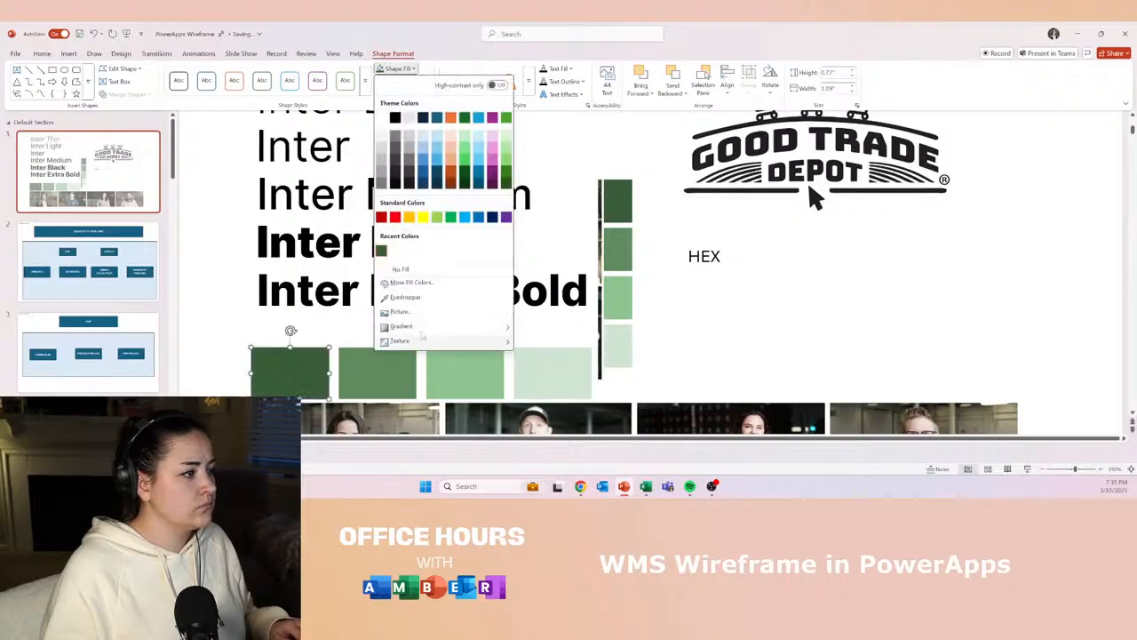
{"action": "left_click", "coordinate": [419, 282]}
{"action": "double_click", "coordinate": [555, 296]}
{"action": "key", "text": "ctrl+c"}
{"action": "left_click", "coordinate": [728, 250]}
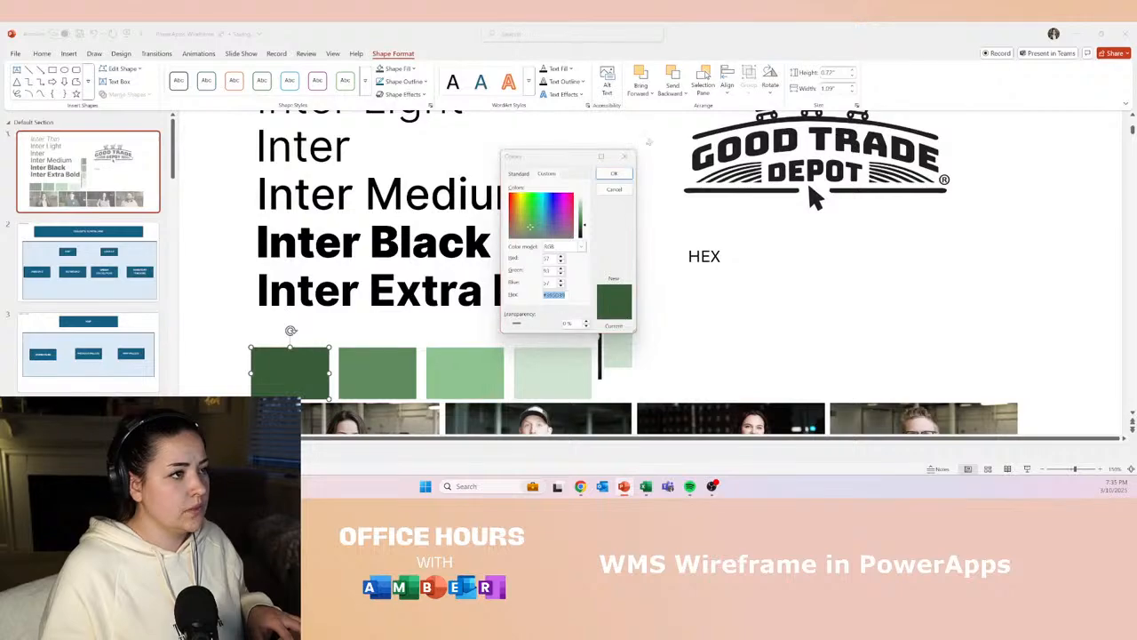
{"action": "left_click", "coordinate": [625, 156]}
- Add the copied code #395D39 on the line below HEX in the text box
{"action": "left_click", "coordinate": [722, 257]}
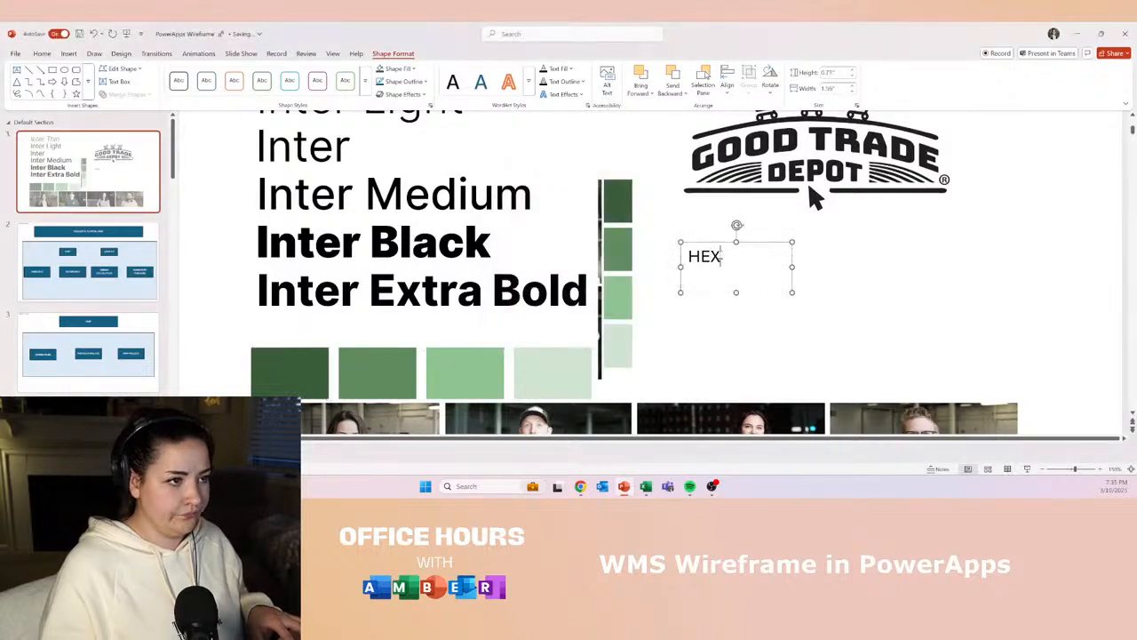
{"action": "key", "text": "Return"}
{"action": "key", "text": "ctrl+v"}
{"action": "key", "text": "Return"}
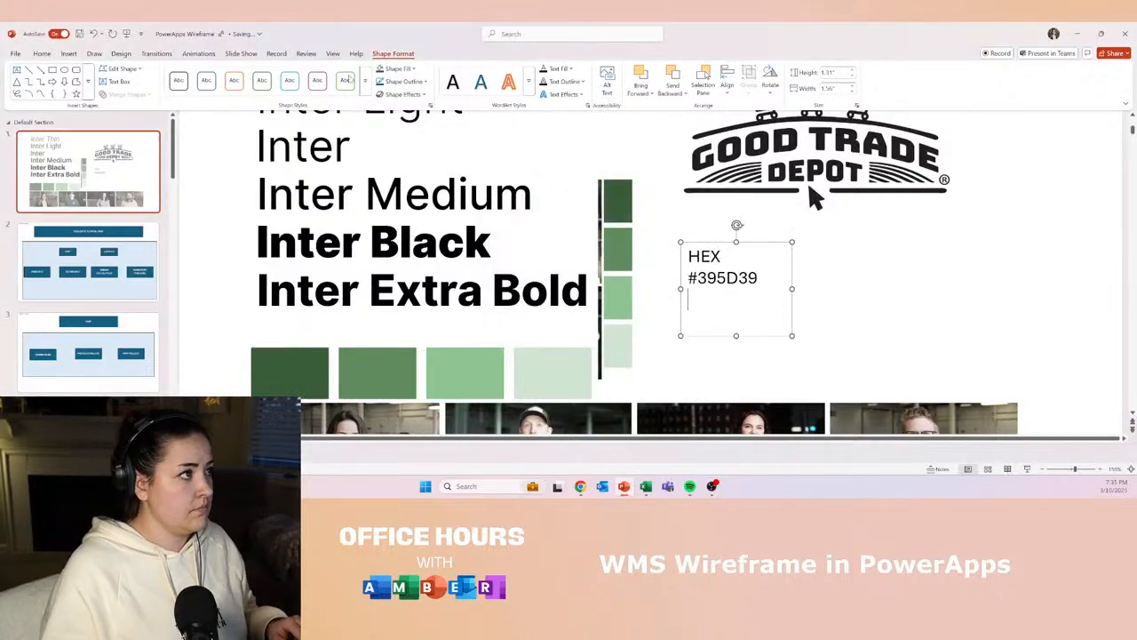
- Fill the text box with the mid green sampled from the second swatch using the Eyedropper
{"action": "key", "text": "Escape"}
{"action": "key", "text": "alt+j"}
{"action": "key", "text": "d"}
{"action": "key", "text": "s"}
{"action": "key", "text": "f"}
{"action": "key", "text": "Down"}
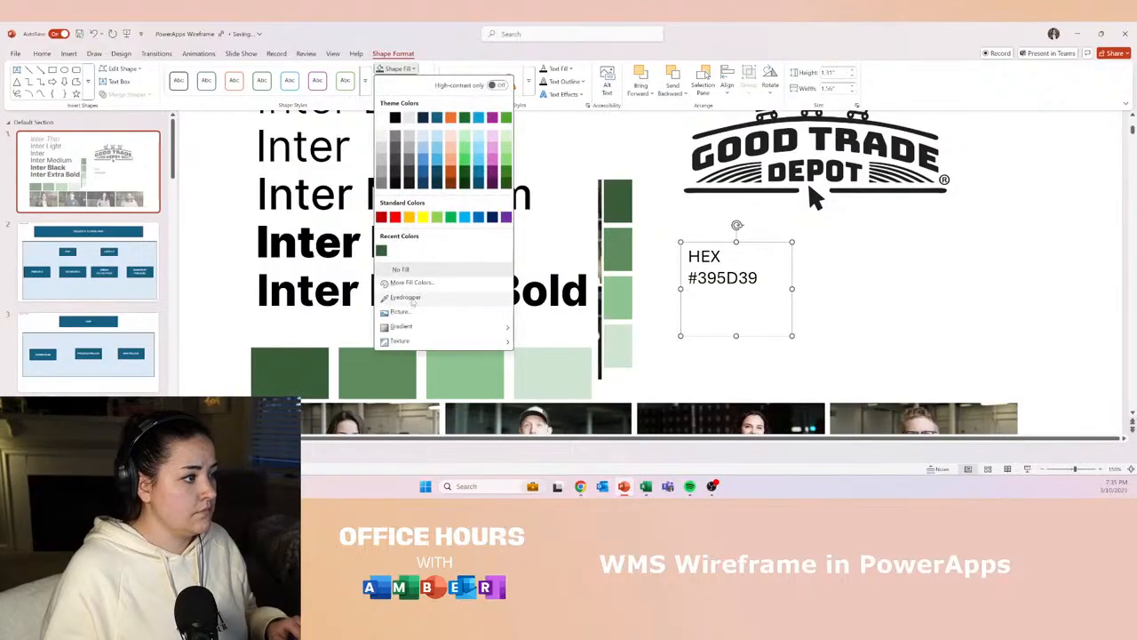
{"action": "key", "text": "Return"}
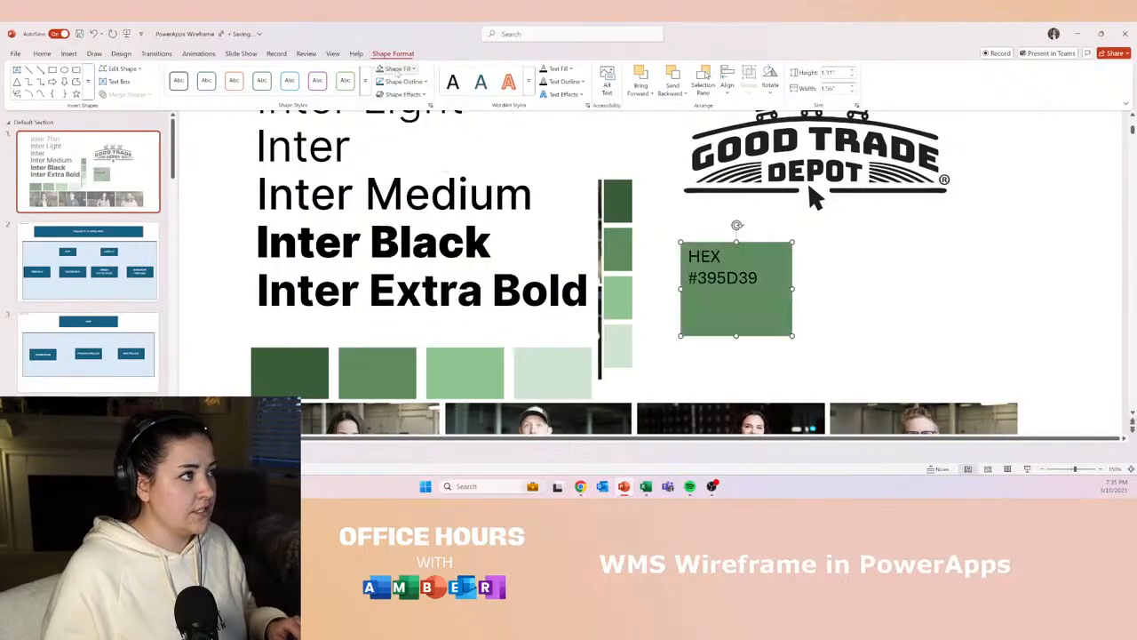
- Look up the hex code of the text box's mid green fill and add #5F8C5F to the list
{"action": "key", "text": "alt+j"}
{"action": "key", "text": "d"}
{"action": "key", "text": "s"}
{"action": "key", "text": "f"}
{"action": "key", "text": "Down"}
{"action": "key", "text": "Down"}
{"action": "key", "text": "Up"}
{"action": "key", "text": "Up"}
{"action": "key", "text": "Down"}
{"action": "key", "text": "Return"}
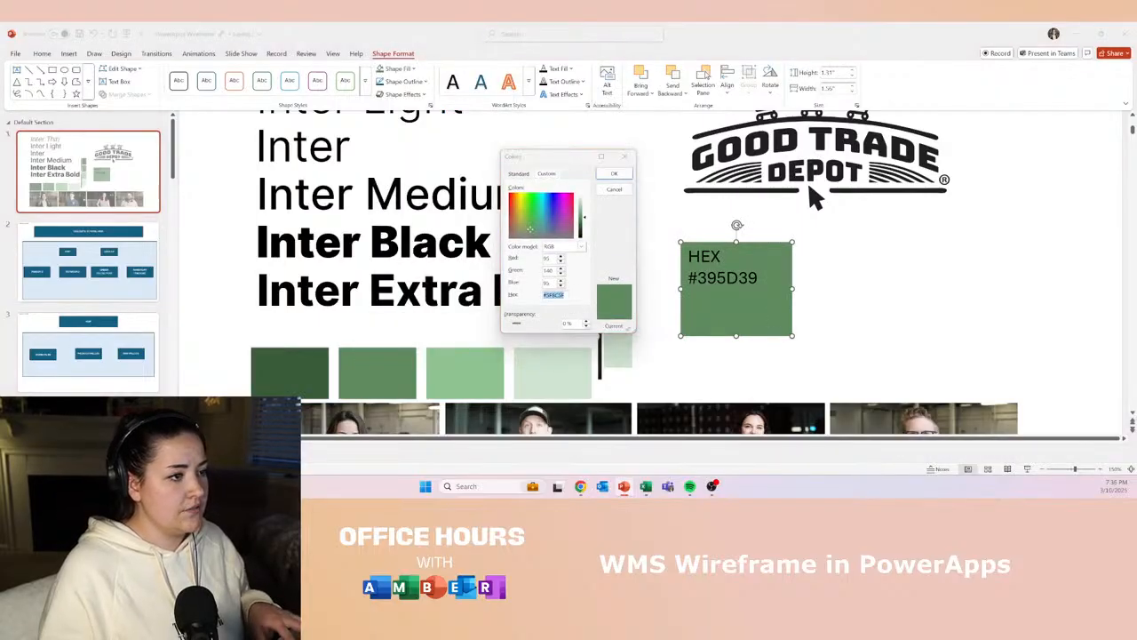
{"action": "key", "text": "Return"}
{"action": "key", "text": "Return"}
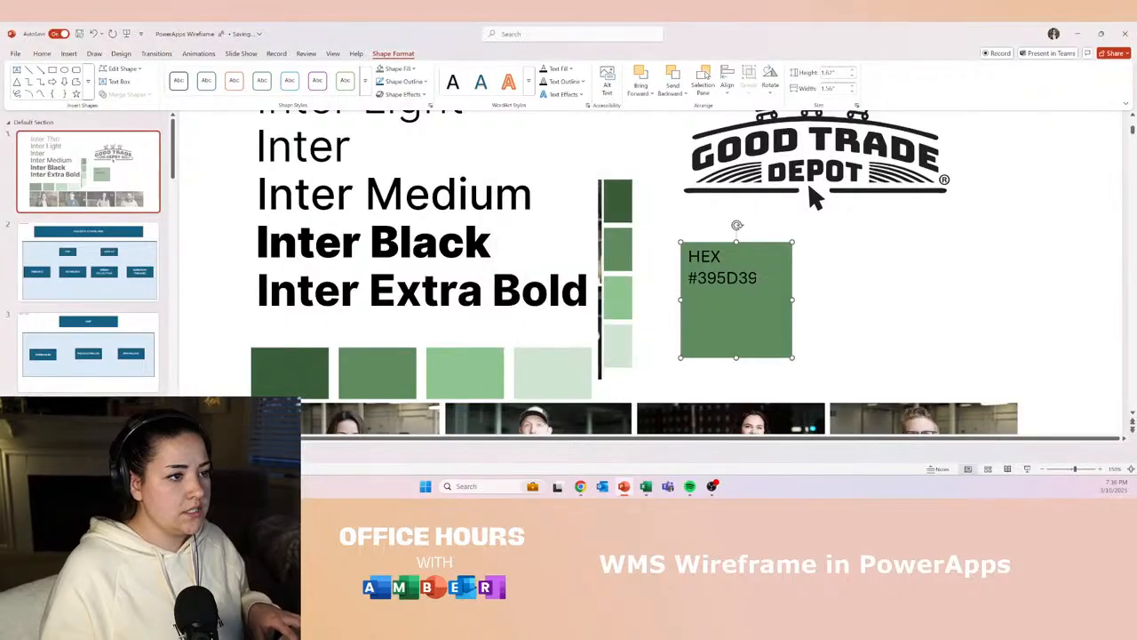
{"action": "type", "text": "#5F8C5F"}
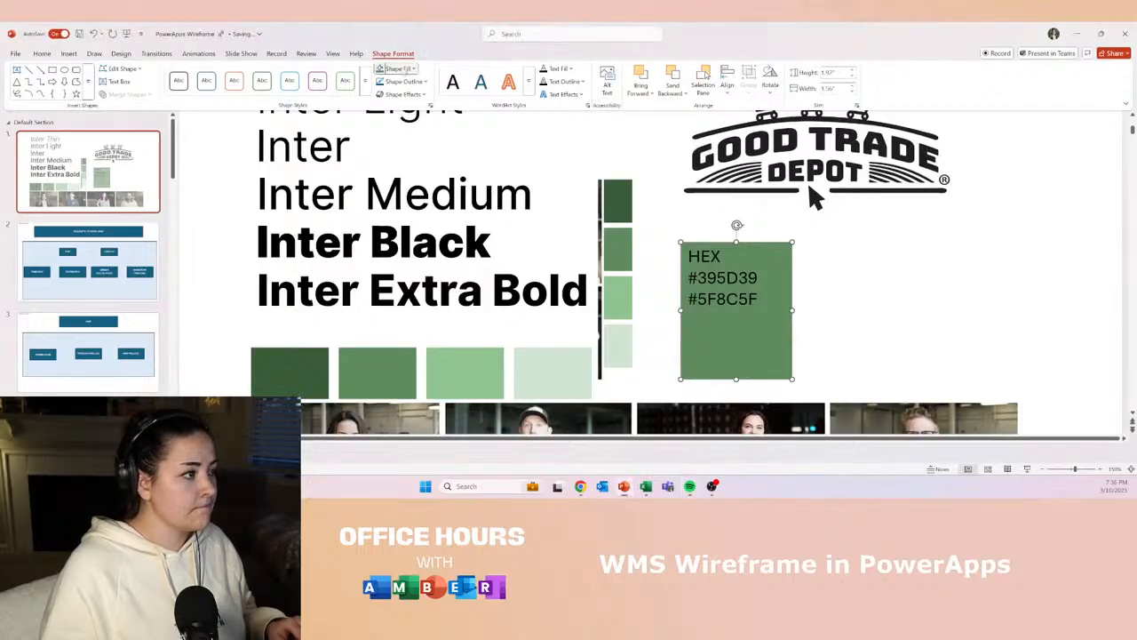
- Fill the text box with the third swatch's light green and add its hex code #8FC38F to the list
{"action": "left_click", "coordinate": [409, 69]}
{"action": "left_click", "coordinate": [426, 299]}
{"action": "left_click", "coordinate": [465, 371]}
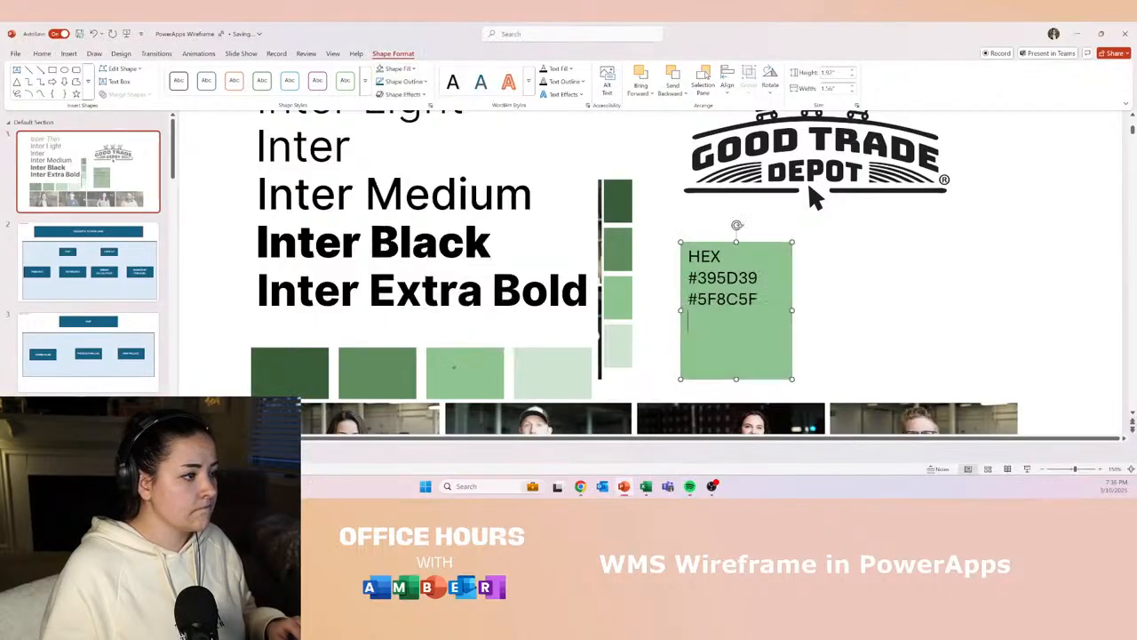
{"action": "left_click", "coordinate": [397, 68]}
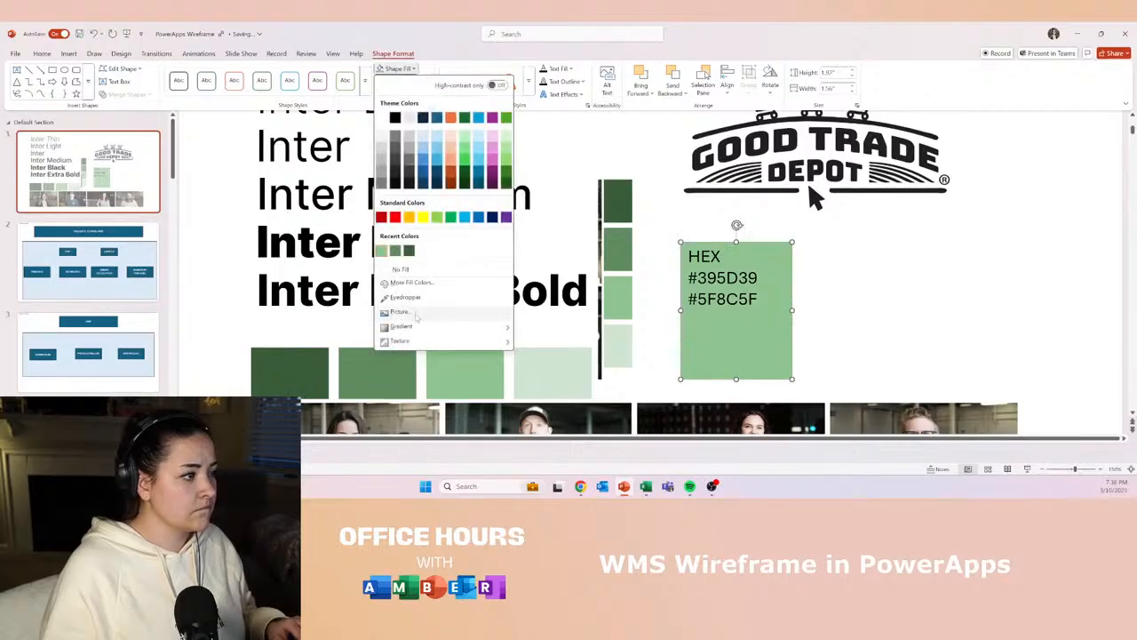
{"action": "left_click", "coordinate": [415, 282]}
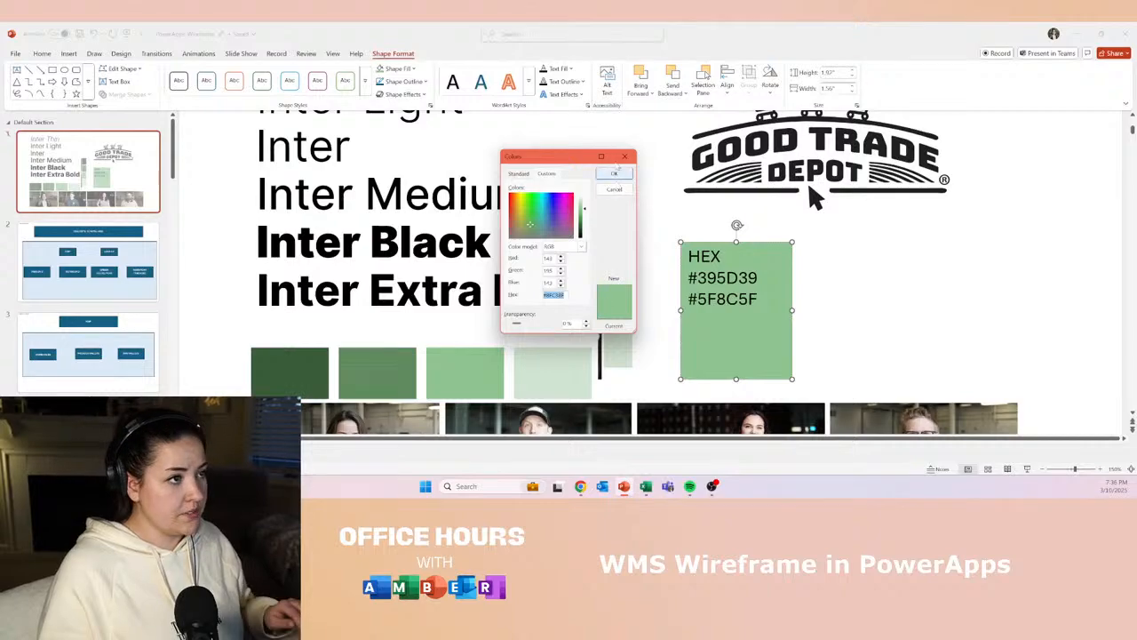
{"action": "key", "text": "Return"}
{"action": "type", "text": "#8FC38F"}
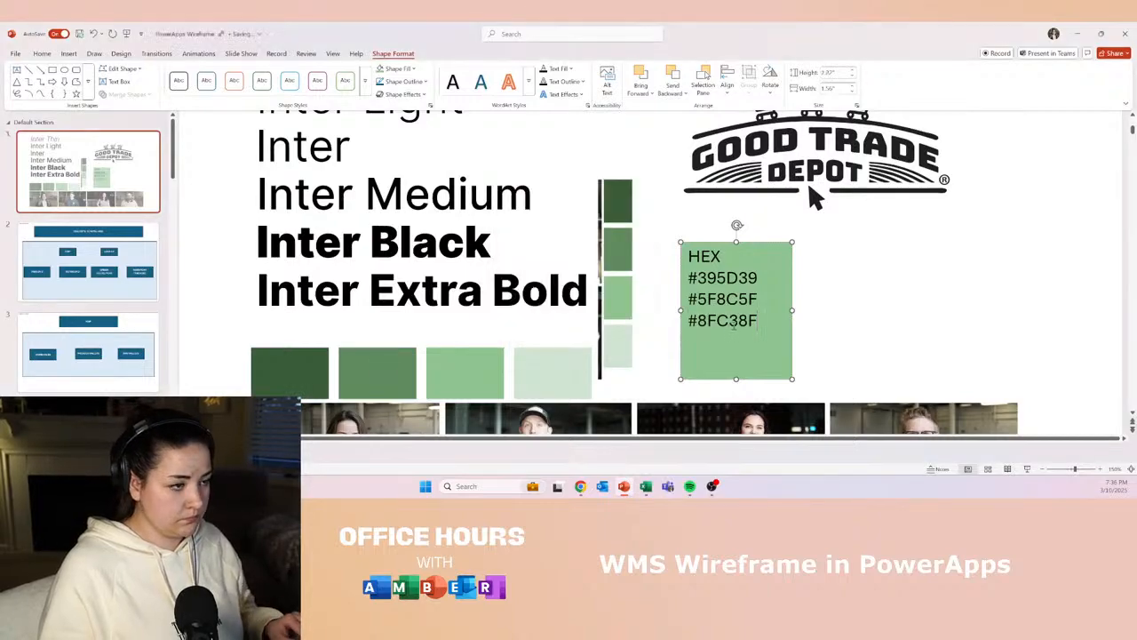
{"action": "key", "text": "Return"}
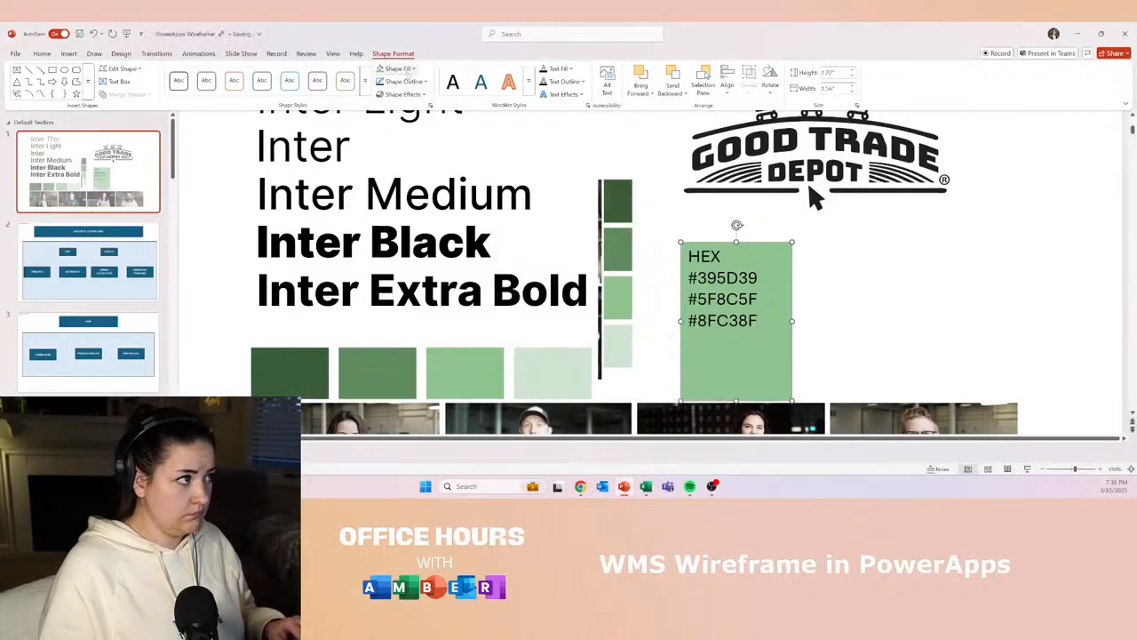
{"action": "left_click", "coordinate": [411, 69]}
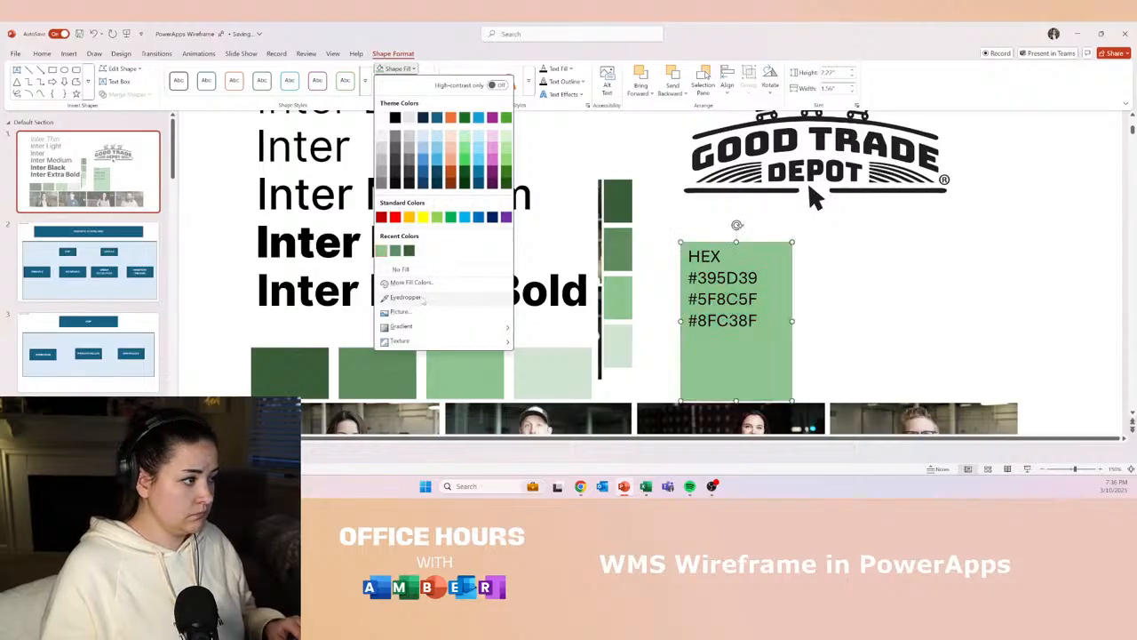
{"action": "left_click", "coordinate": [555, 335]}
{"action": "left_click", "coordinate": [588, 370]}
{"action": "left_click", "coordinate": [698, 343]}
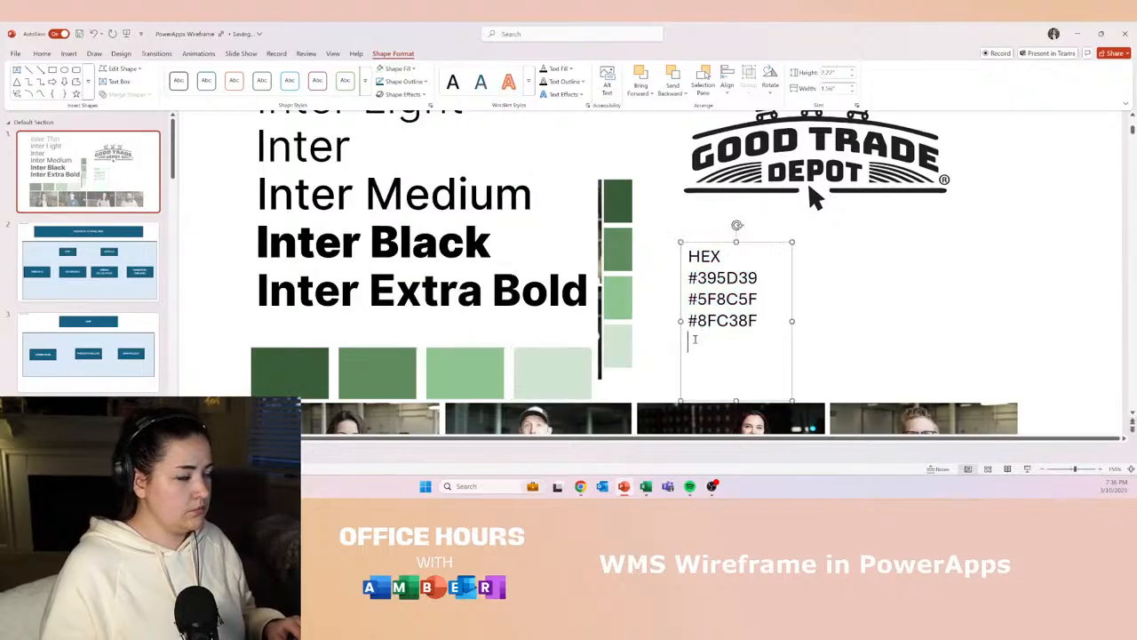
- Fill the text box with the fourth swatch's lightest green using the Eyedropper and add its hex code #D0E3D0 to the list
{"action": "left_click", "coordinate": [407, 69]}
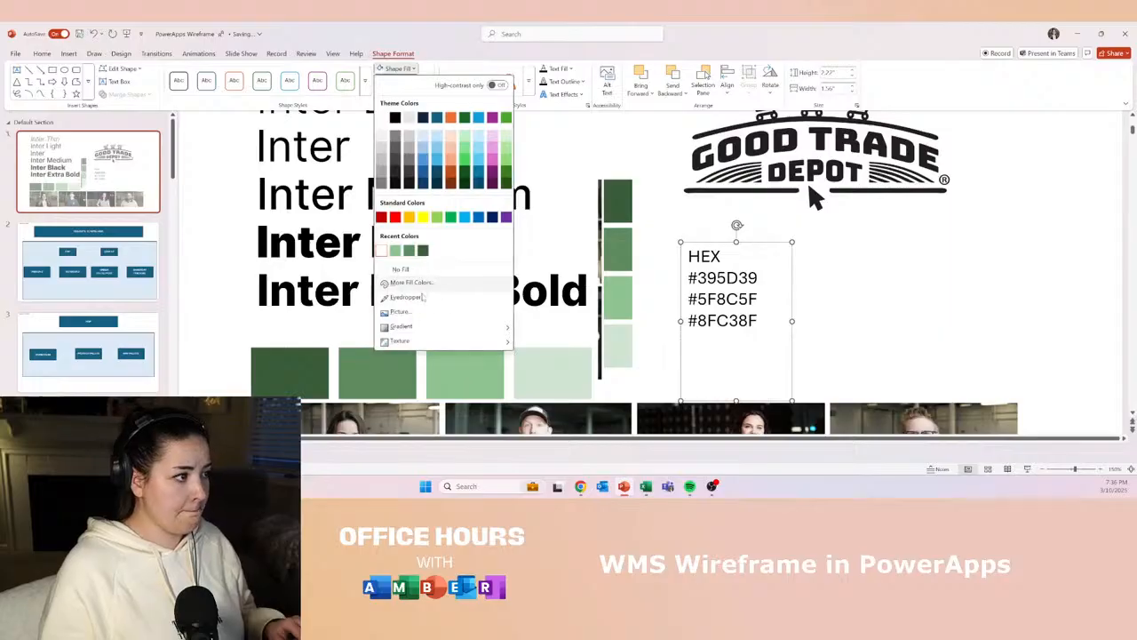
{"action": "left_click", "coordinate": [420, 296]}
{"action": "left_click", "coordinate": [548, 372]}
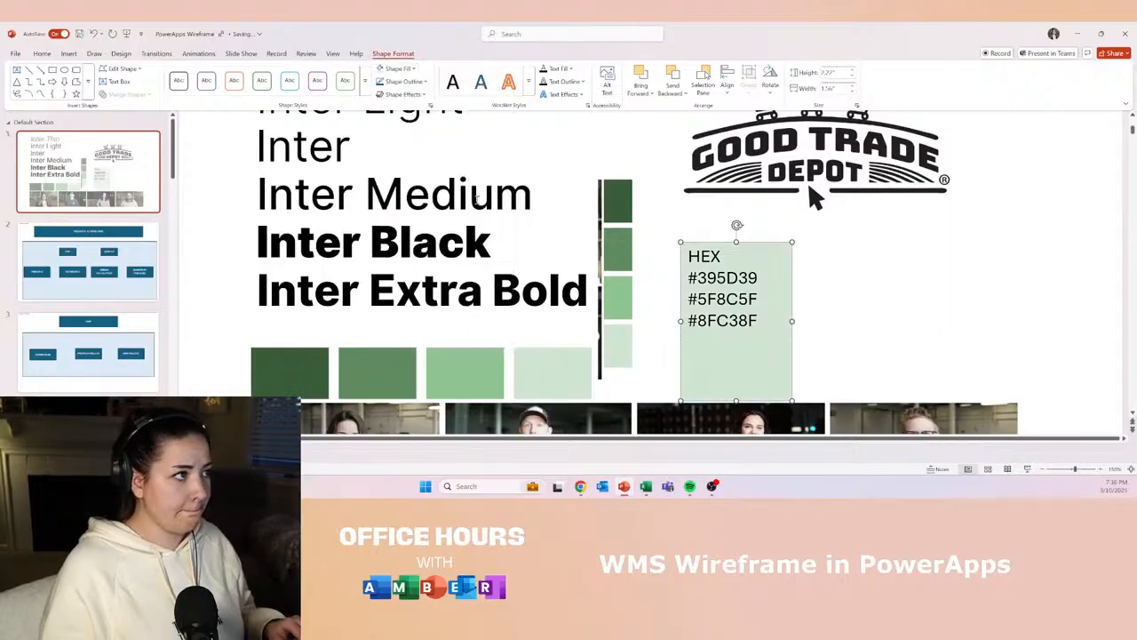
{"action": "left_click", "coordinate": [398, 69]}
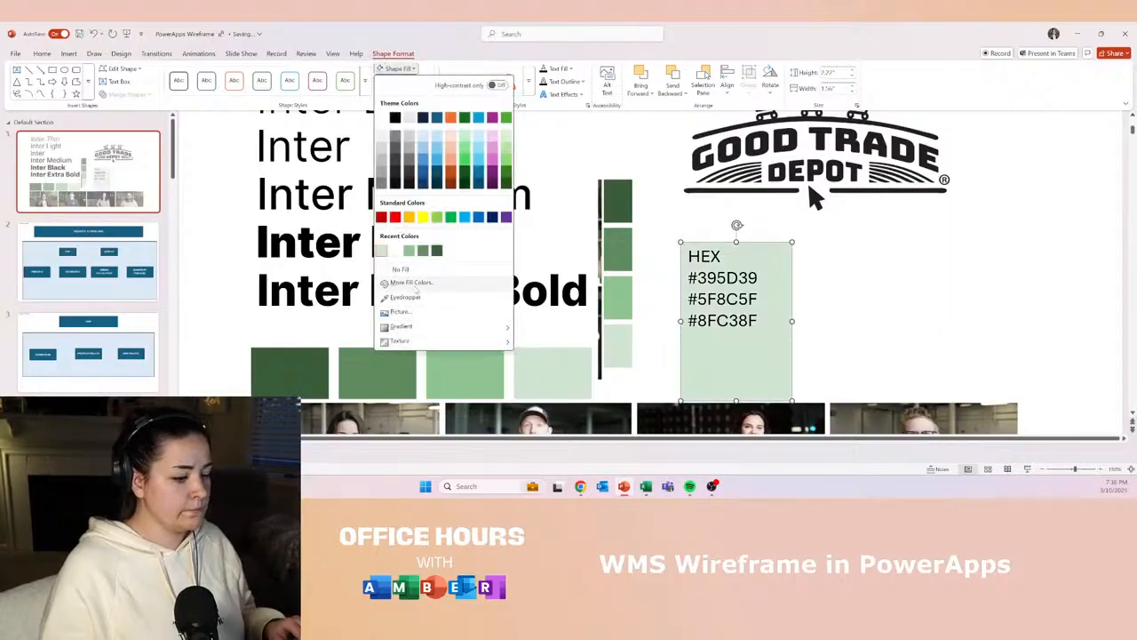
{"action": "left_click", "coordinate": [411, 283]}
{"action": "key", "text": "ctrl+c"}
{"action": "left_click", "coordinate": [625, 157]}
{"action": "key", "text": "ctrl+v"}
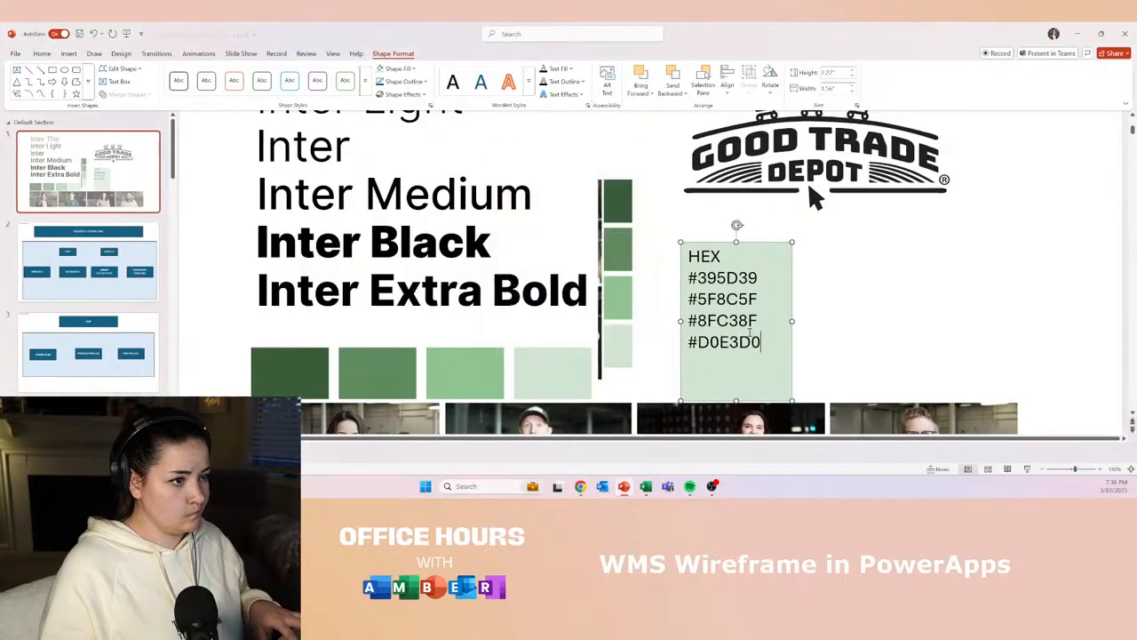
{"action": "key", "text": "ctrl+a"}
{"action": "key", "text": "ctrl+x"}
{"action": "key", "text": "ctrl+z"}
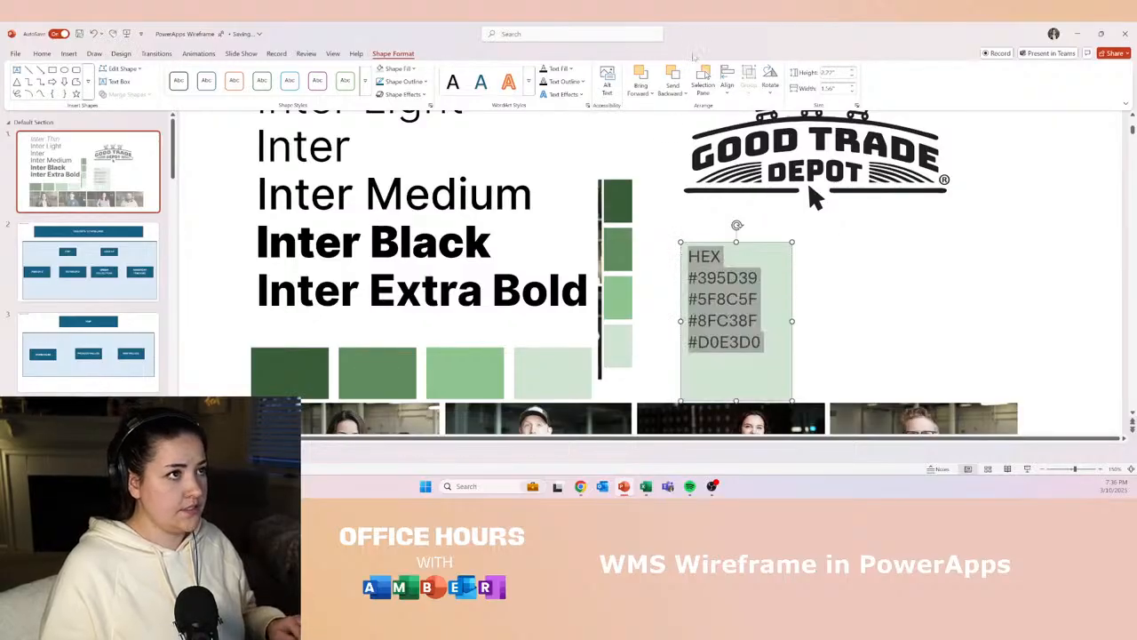
- Shrink the PowerPoint window so the slide with the hex list sits beside Power Apps Studio
{"action": "key", "text": "super+Down"}
{"action": "key", "text": "super+Down"}
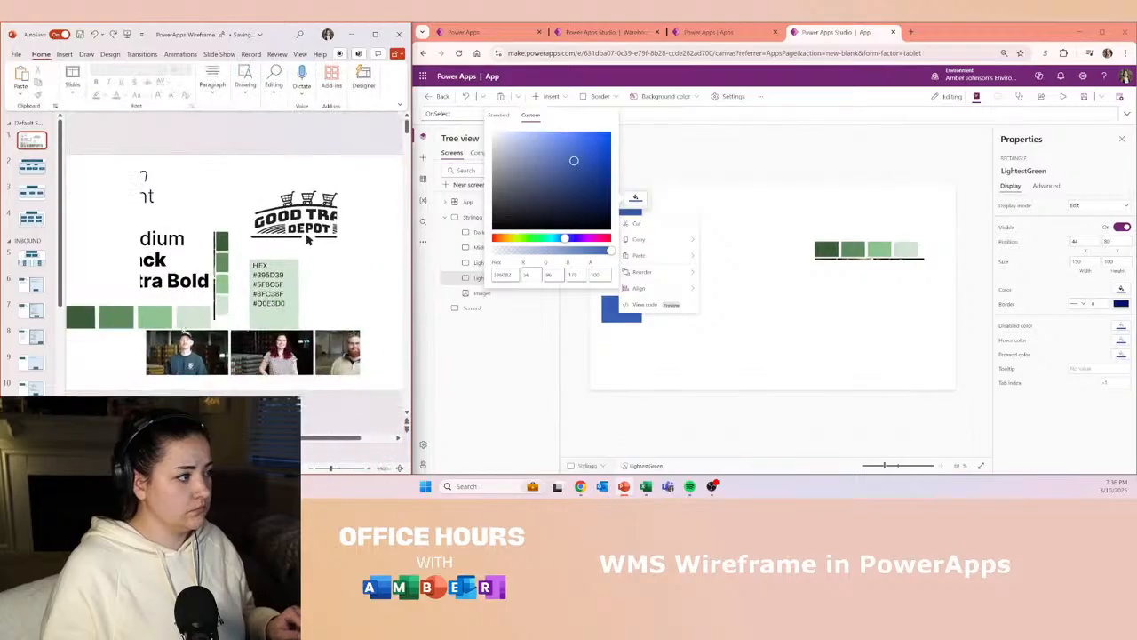
{"action": "key", "text": "ctrl+a"}
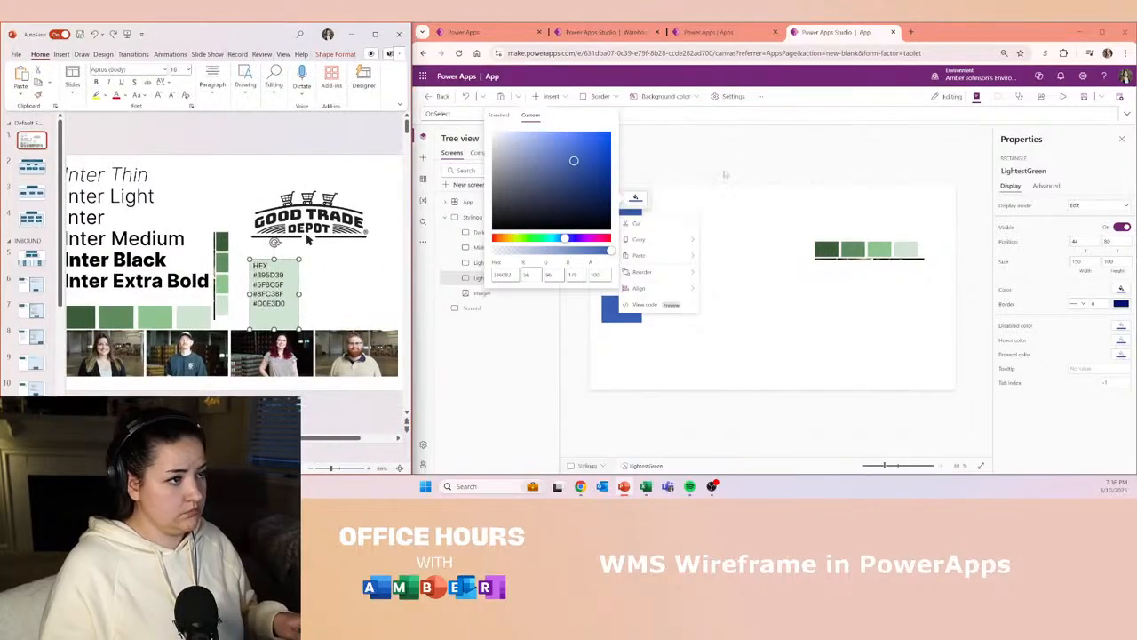
{"action": "left_click", "coordinate": [721, 241]}
{"action": "key", "text": "ctrl+v"}
{"action": "left_click_drag", "start_coordinate": [608, 233], "coordinate": [671, 228]}
{"action": "key", "text": "Delete"}
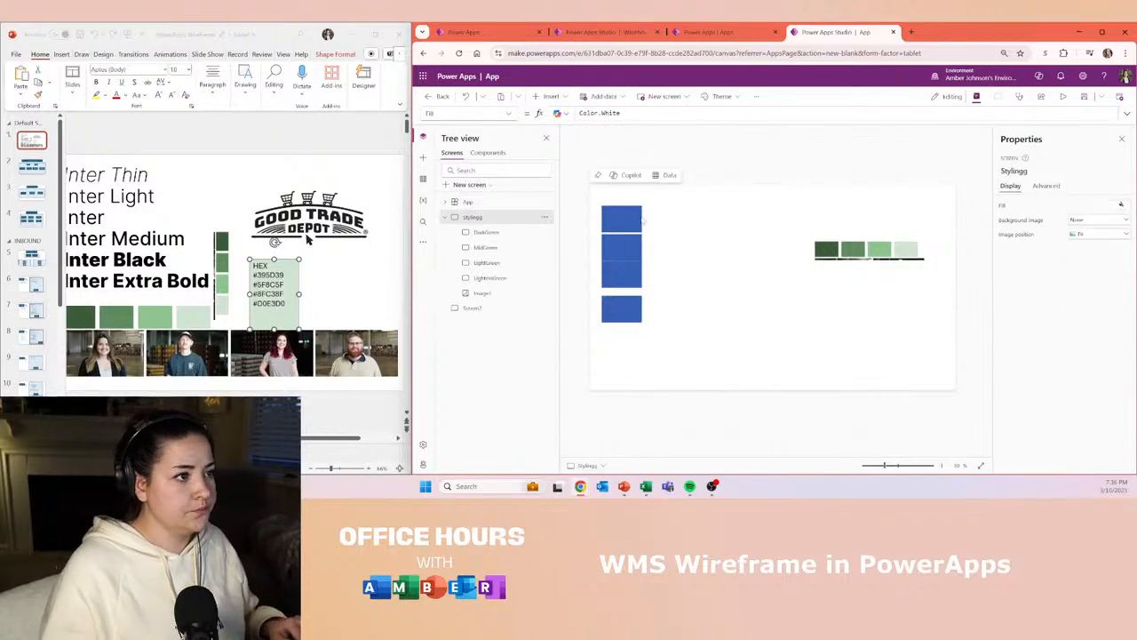
- In Power Apps Studio, set the background color of the topmost rectangle, LightestGreen, to the custom hex 395D39 from the slide's list
{"action": "left_click", "coordinate": [622, 225]}
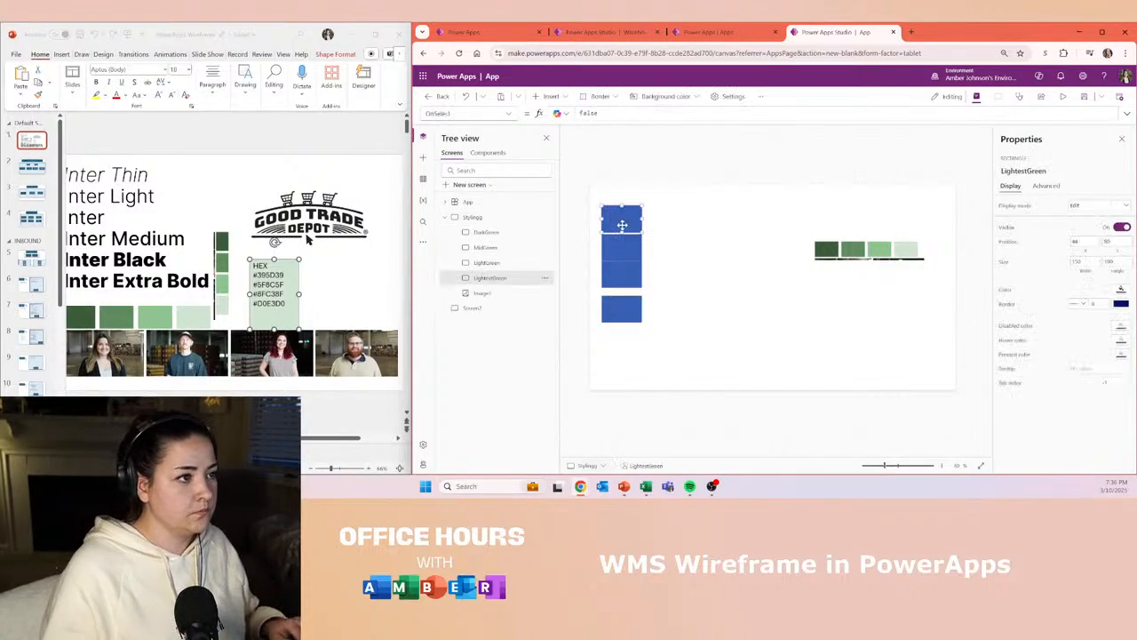
{"action": "left_click", "coordinate": [666, 96]}
{"action": "left_click", "coordinate": [672, 112]}
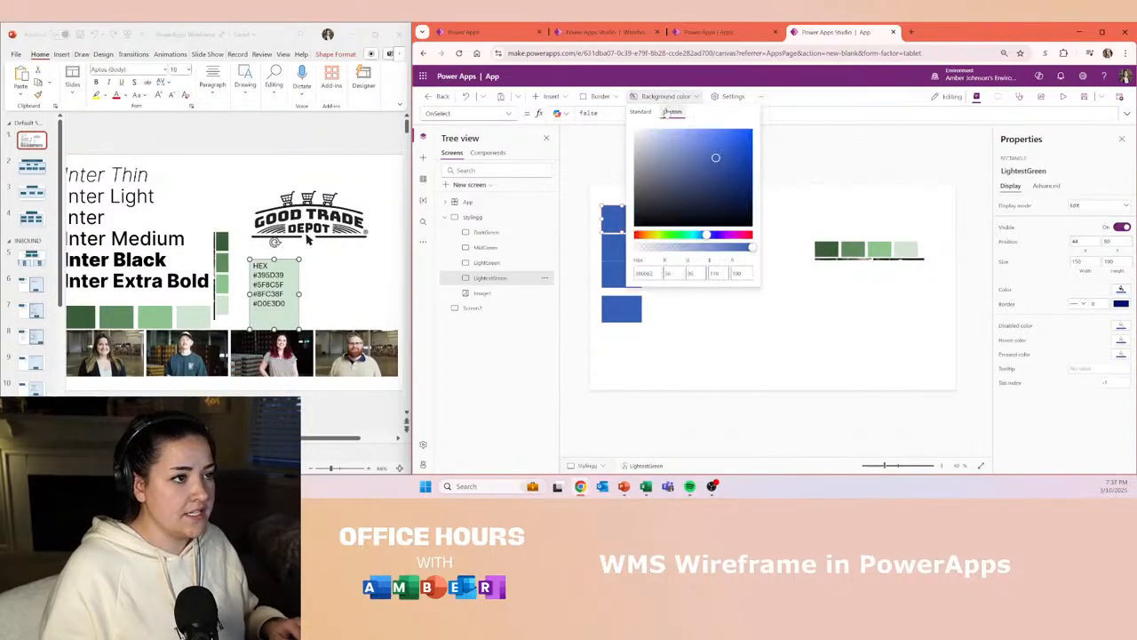
{"action": "left_click", "coordinate": [283, 275]}
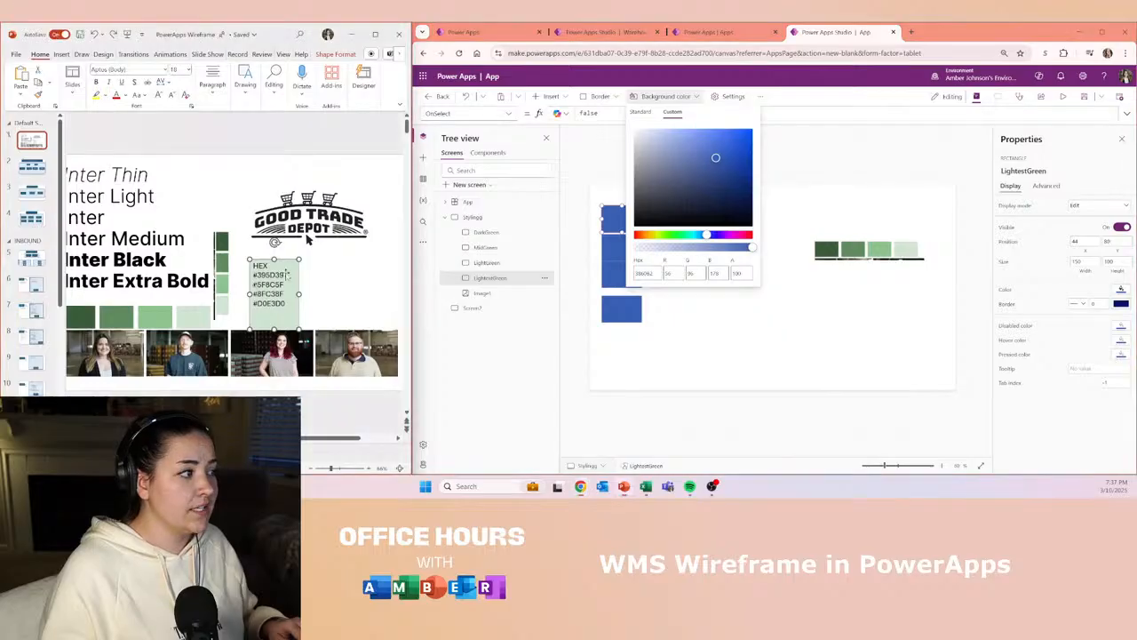
{"action": "key", "text": "shift+Home"}
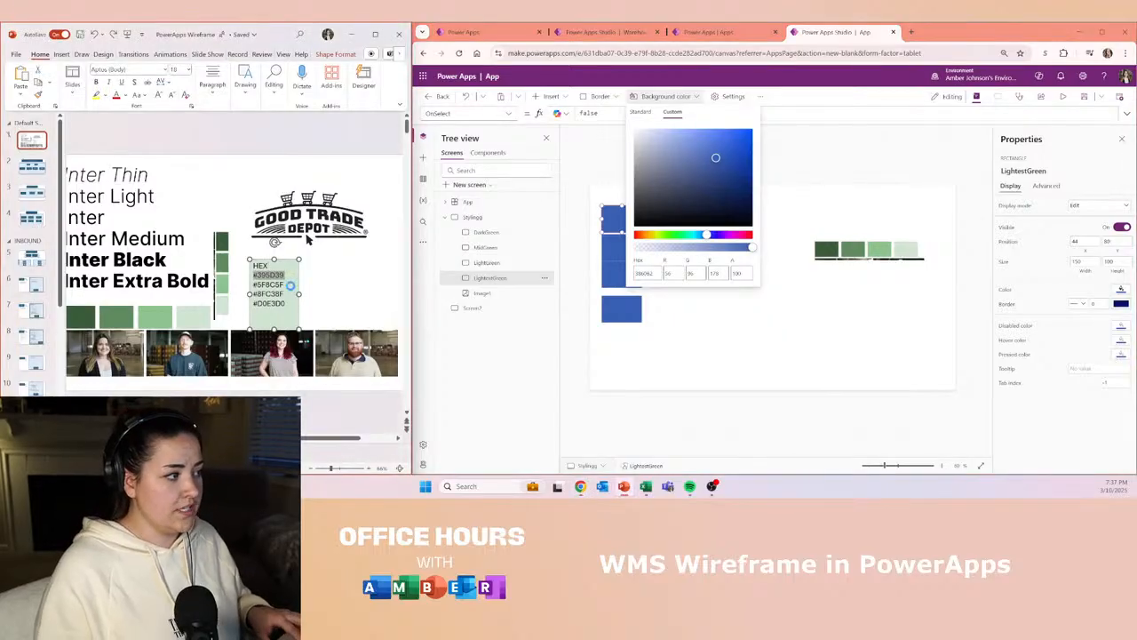
{"action": "left_click", "coordinate": [654, 270]}
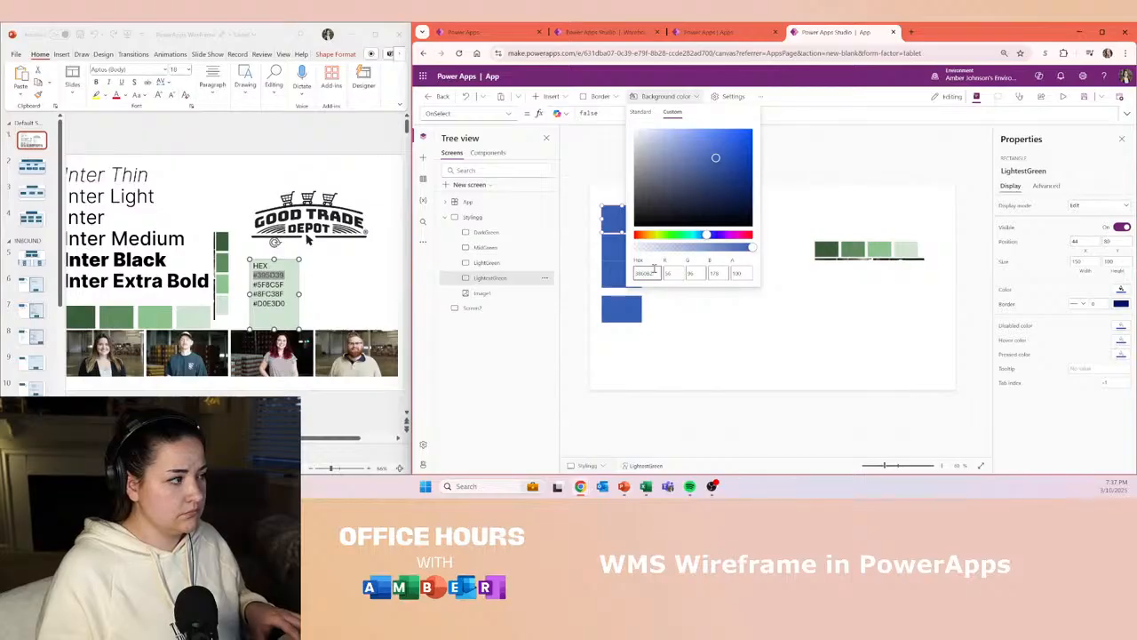
{"action": "key", "text": "ctrl+v"}
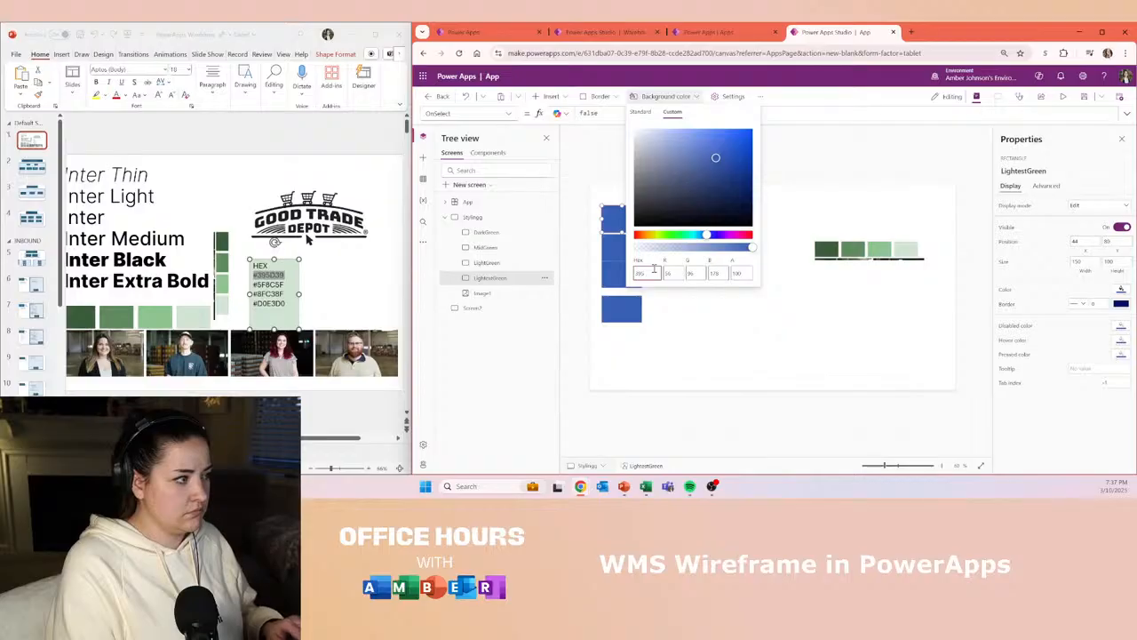
{"action": "key", "text": "Return"}
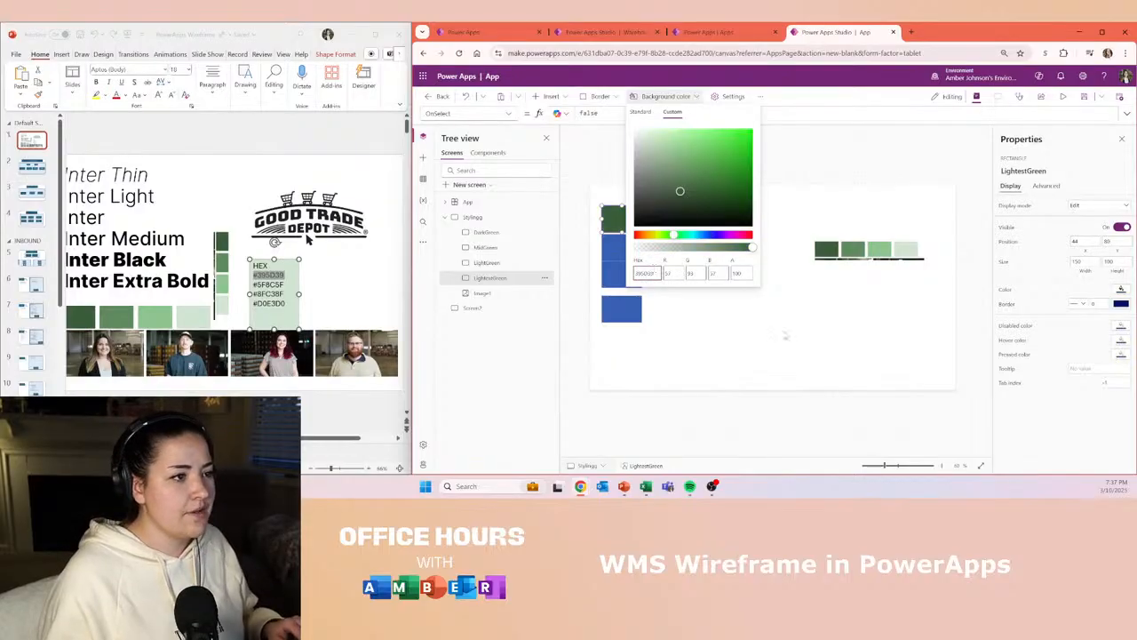
{"action": "left_click", "coordinate": [768, 331]}
- Set the background color of the second rectangle, LightGreen, to the custom hex 5F8C5F
{"action": "left_click", "coordinate": [640, 255]}
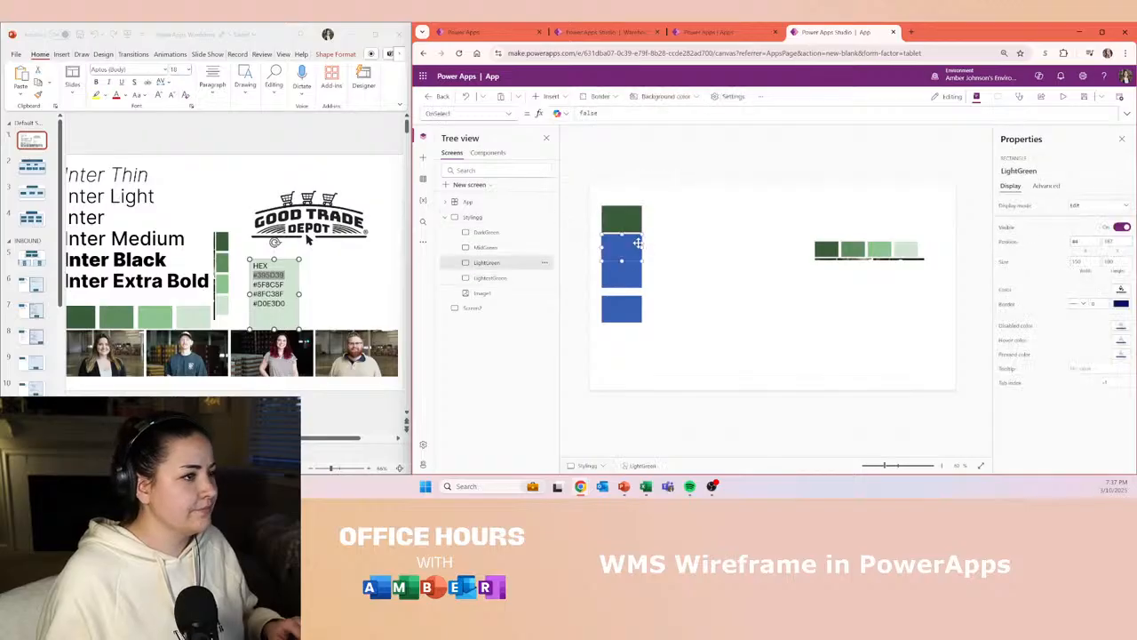
{"action": "left_click", "coordinate": [676, 98]}
{"action": "left_click", "coordinate": [673, 112]}
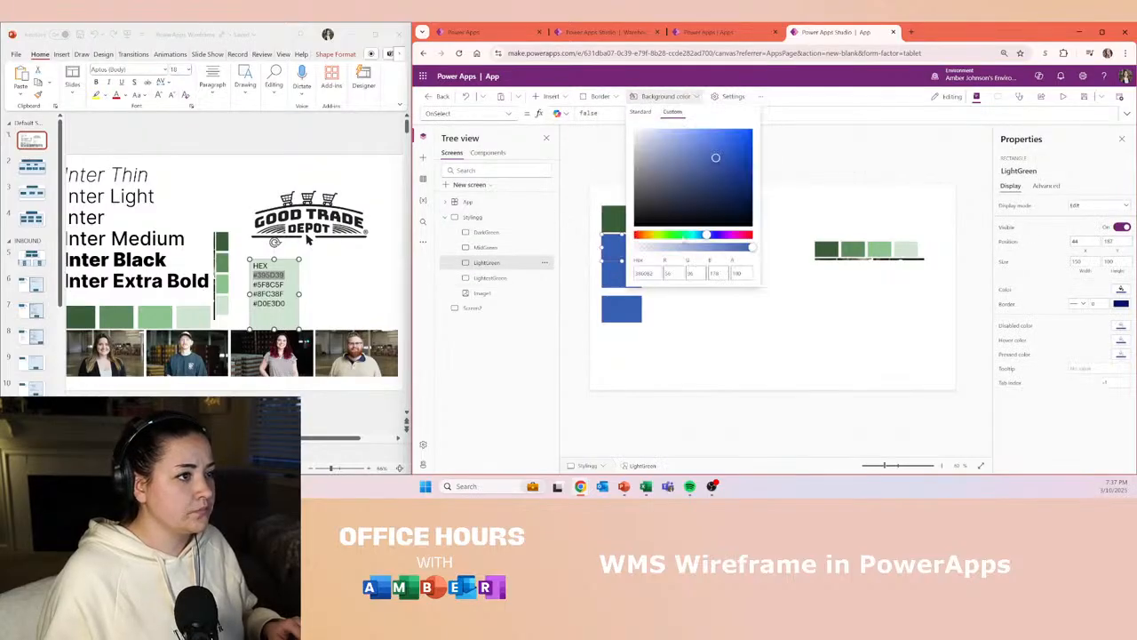
{"action": "double_click", "coordinate": [648, 274]}
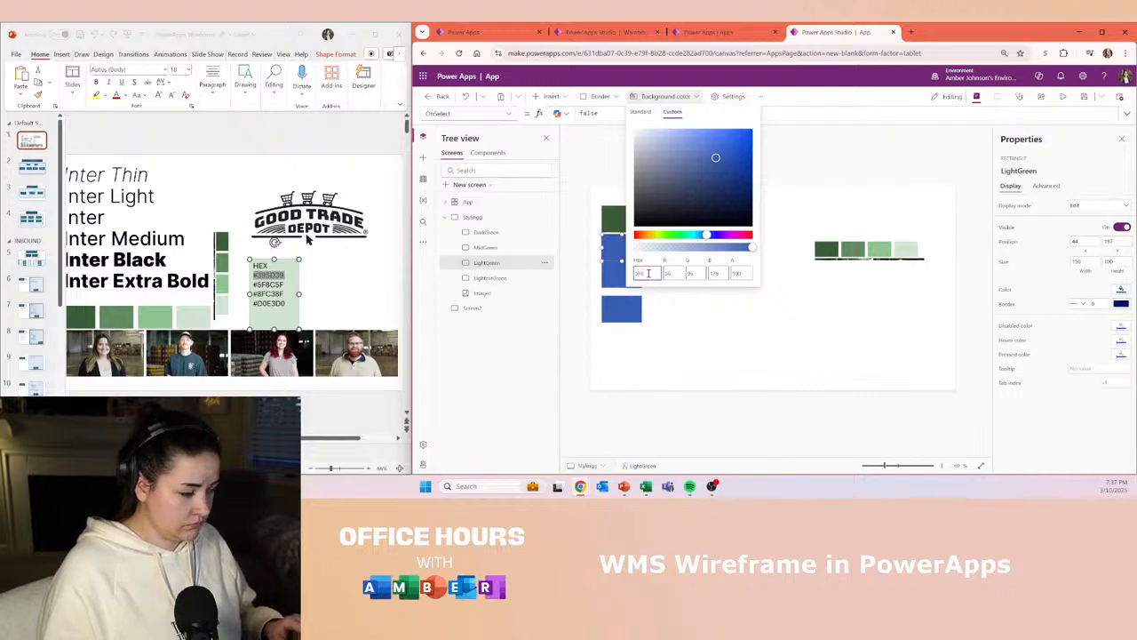
{"action": "key", "text": "ctrl+v"}
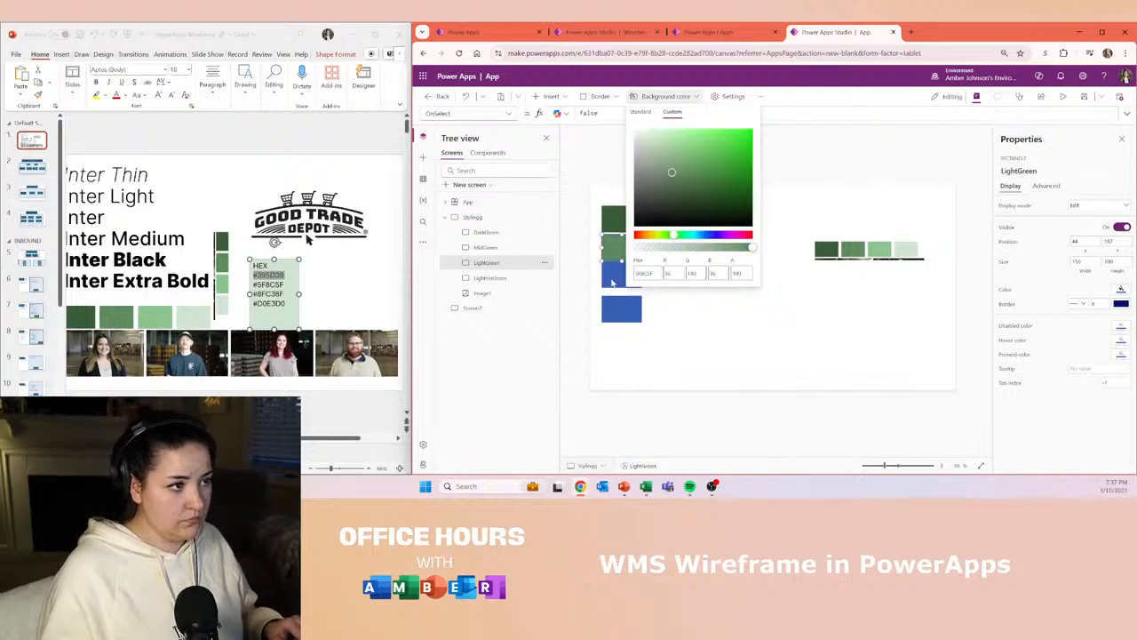
- Set the background color of the third rectangle, MidGreen, to the custom hex 8FC38F
{"action": "left_click", "coordinate": [627, 279]}
{"action": "left_click", "coordinate": [670, 100]}
{"action": "left_click", "coordinate": [673, 112]}
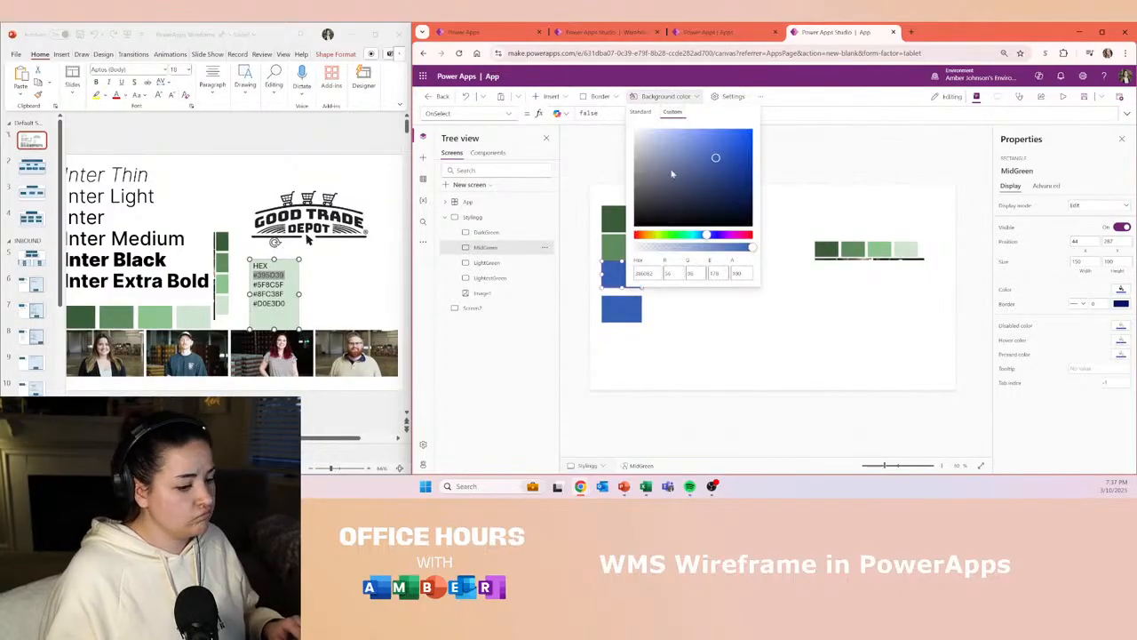
{"action": "left_click", "coordinate": [656, 274]}
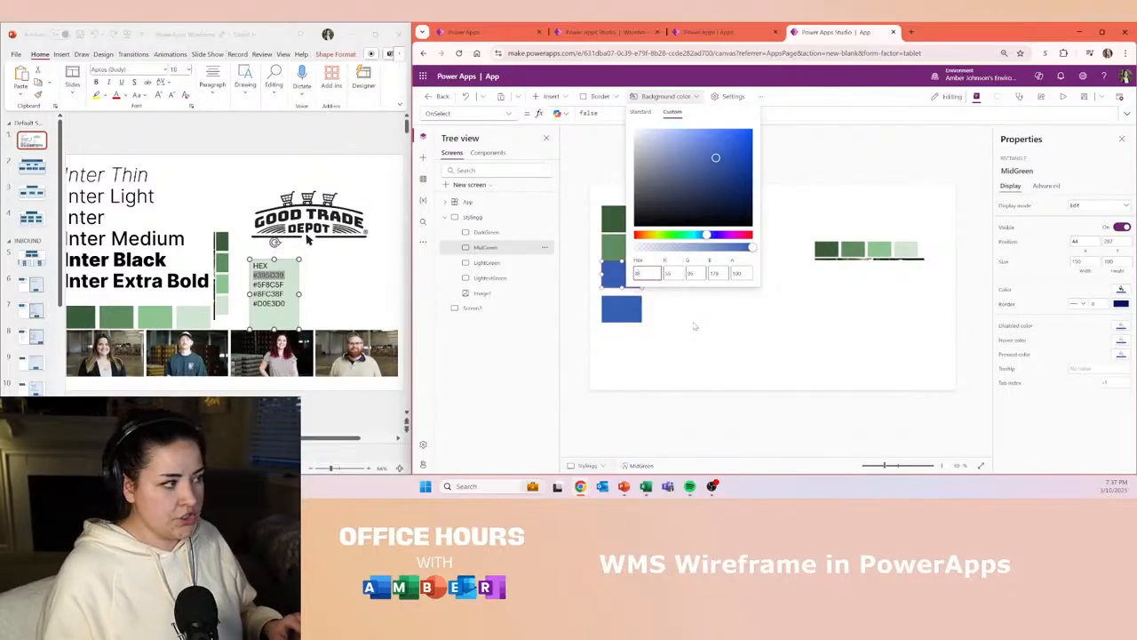
{"action": "type", "text": "#5F8C5F"}
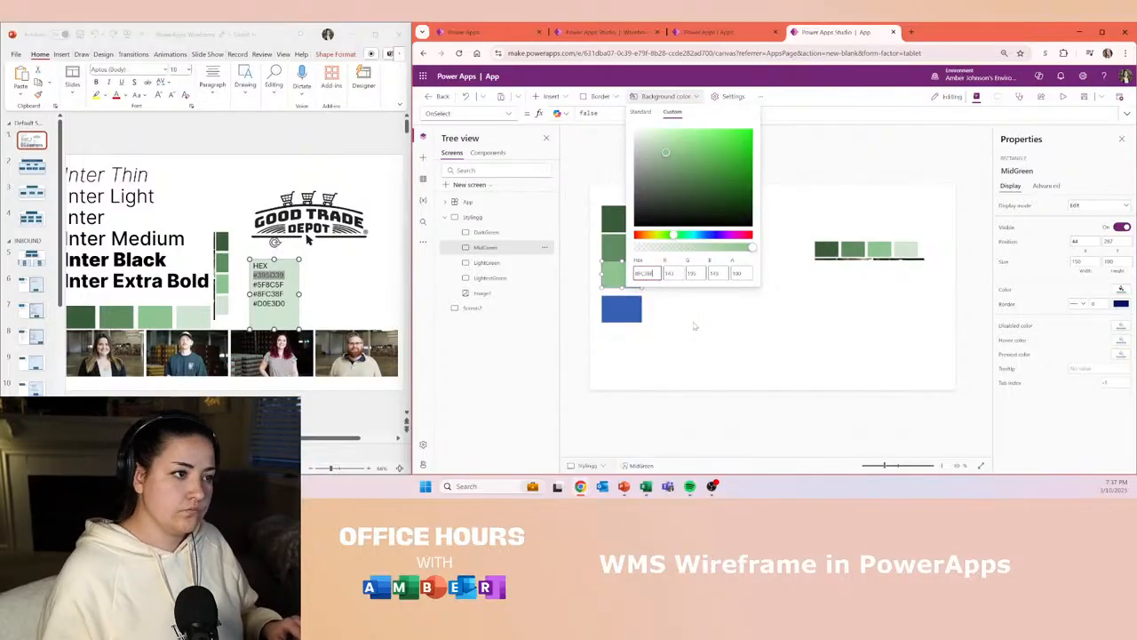
{"action": "left_click", "coordinate": [695, 326]}
- Set the background color of the bottom rectangle, DarkGreen, to the custom hex D0E3D0
{"action": "left_click", "coordinate": [603, 303]}
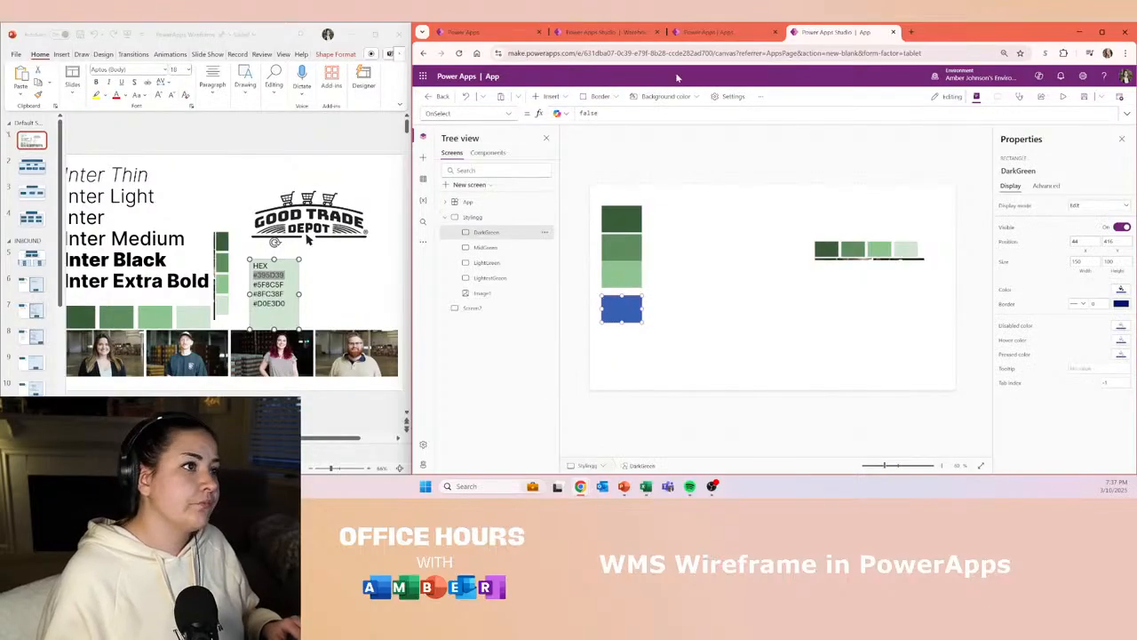
{"action": "left_click", "coordinate": [666, 96]}
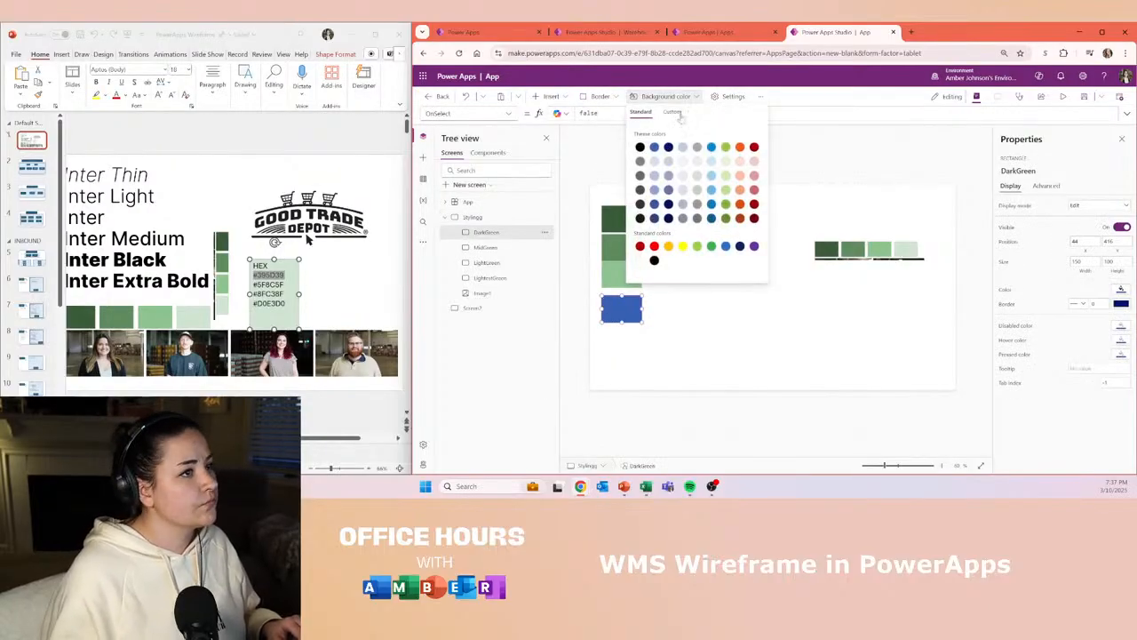
{"action": "left_click", "coordinate": [672, 112]}
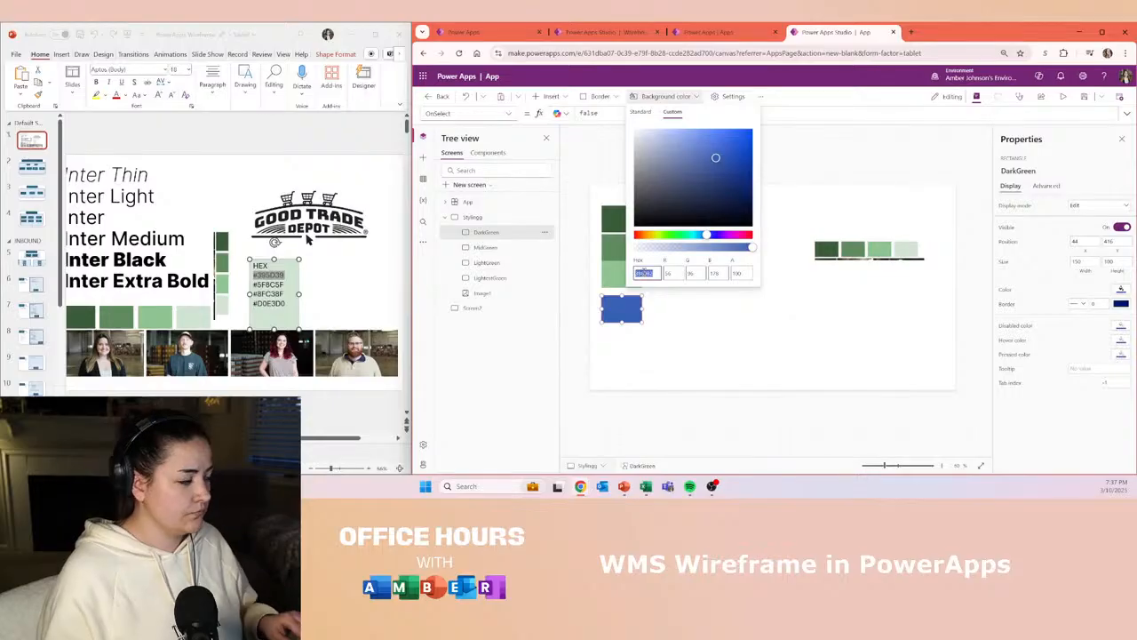
{"action": "type", "text": "#D0E3D0"}
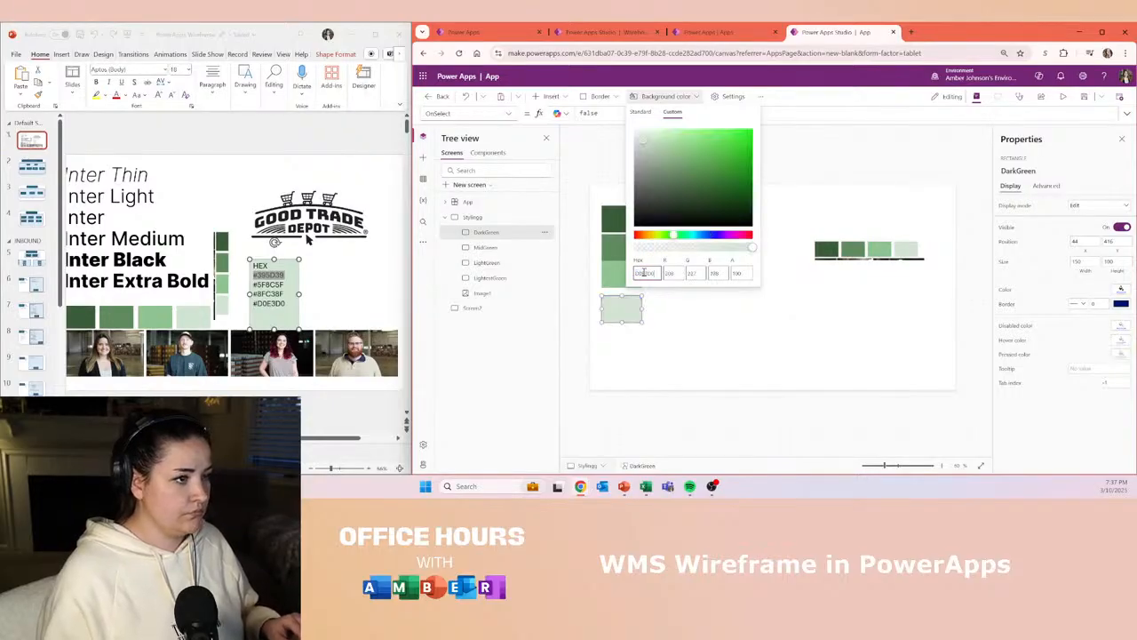
- Close the color picker and delete the color scheme image from the styling screen
{"action": "left_click", "coordinate": [655, 289]}
{"action": "left_click", "coordinate": [871, 260]}
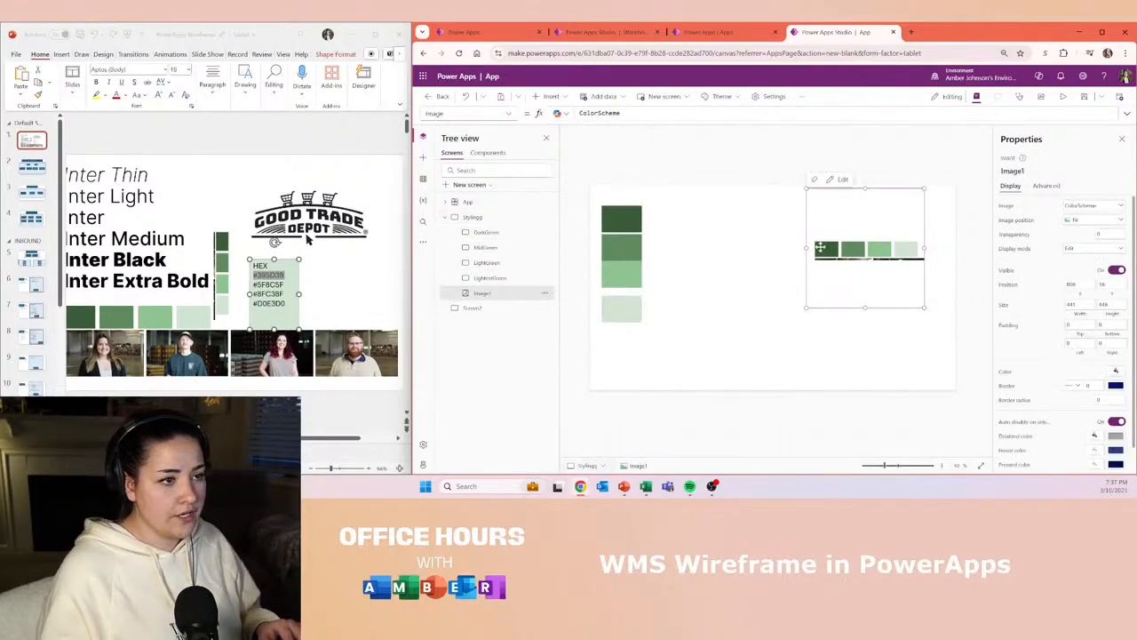
{"action": "key", "text": "Delete"}
{"action": "left_click", "coordinate": [622, 249]}
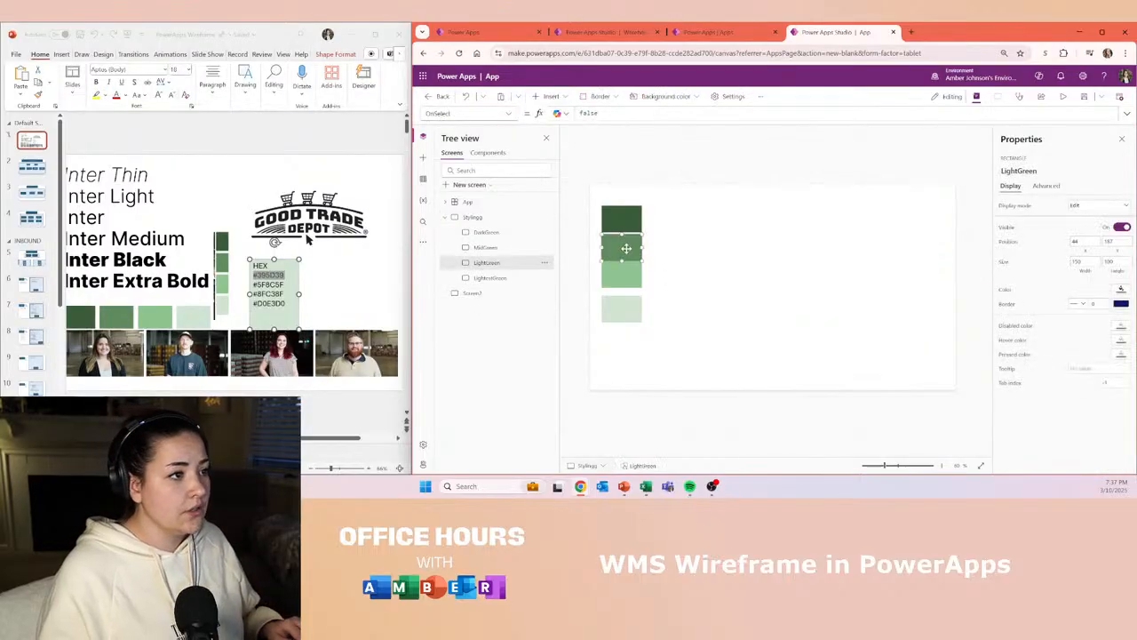
- Switch to the YouTube tutorial on custom color themes and watch how it changes the background color
{"action": "left_click", "coordinate": [359, 34]}
{"action": "left_click", "coordinate": [373, 106]}
{"action": "key", "text": "alt+Tab"}
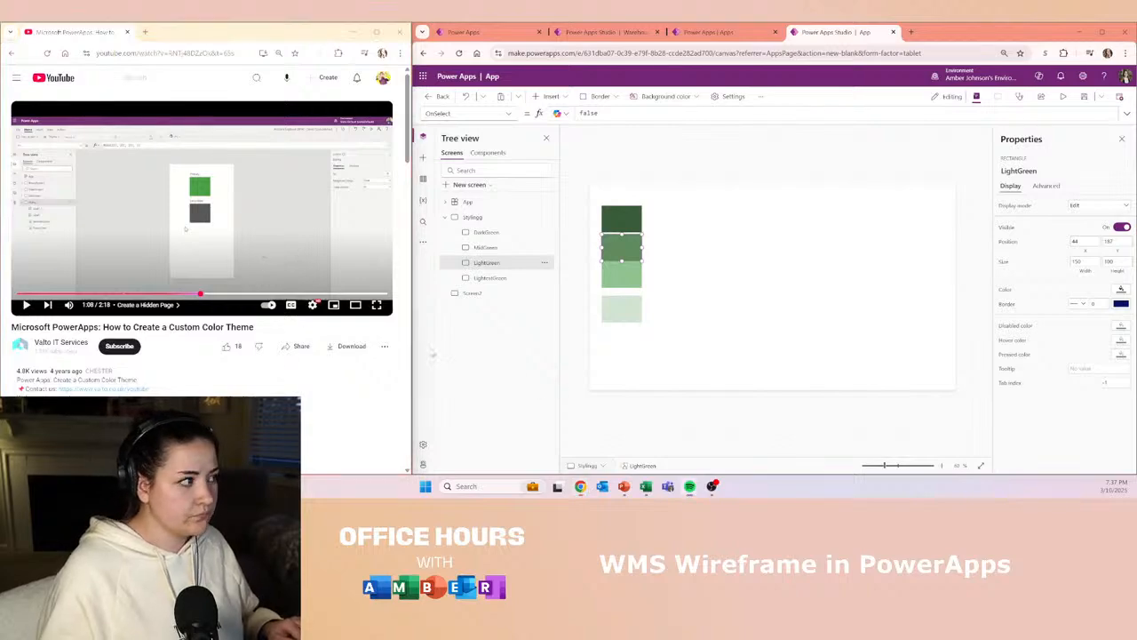
{"action": "left_click", "coordinate": [302, 238]}
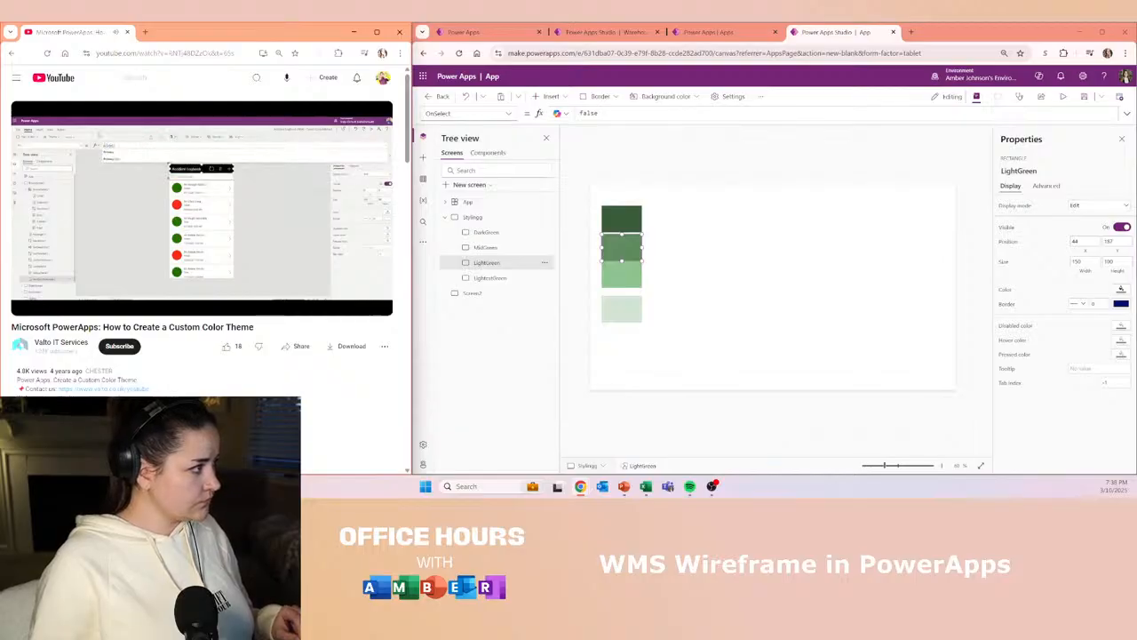
{"action": "mouse_move", "coordinate": [236, 223]}
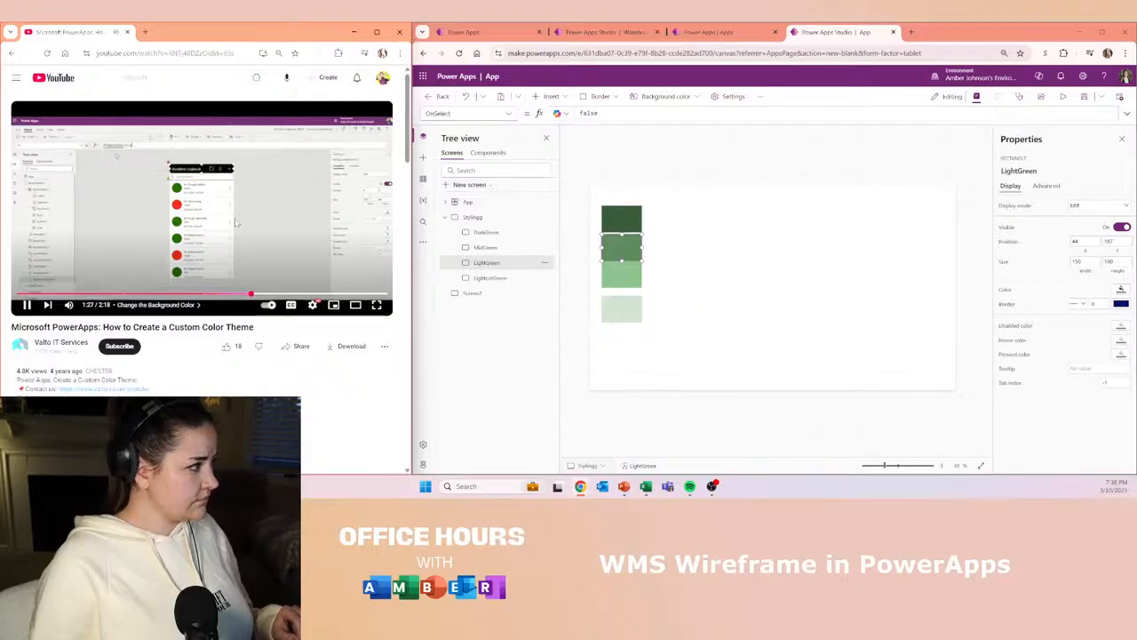
{"action": "mouse_move", "coordinate": [221, 273]}
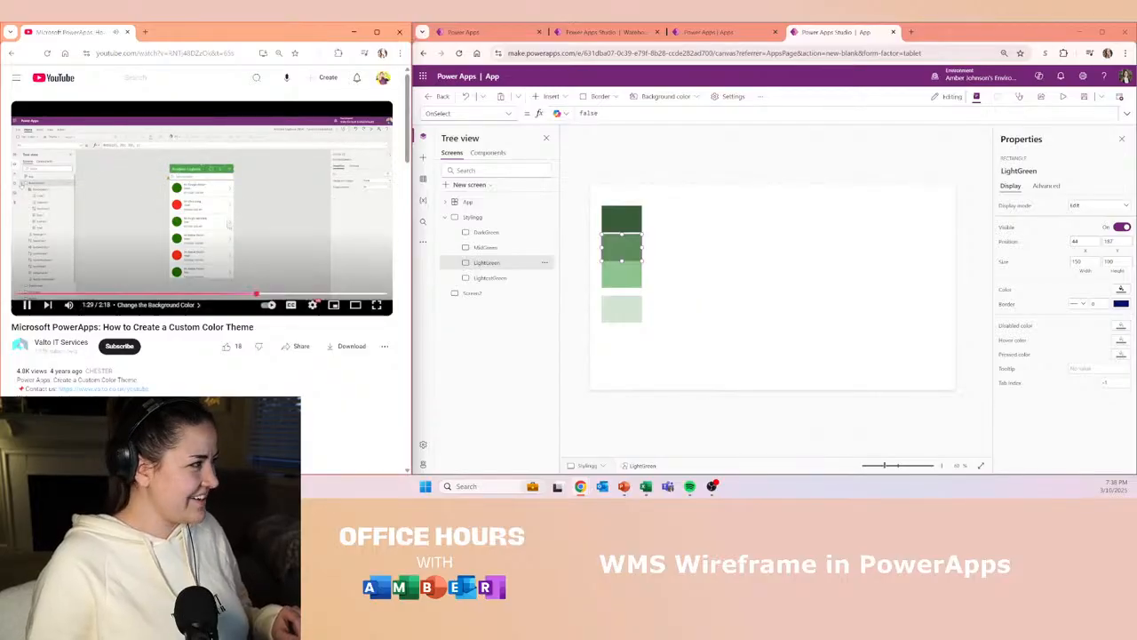
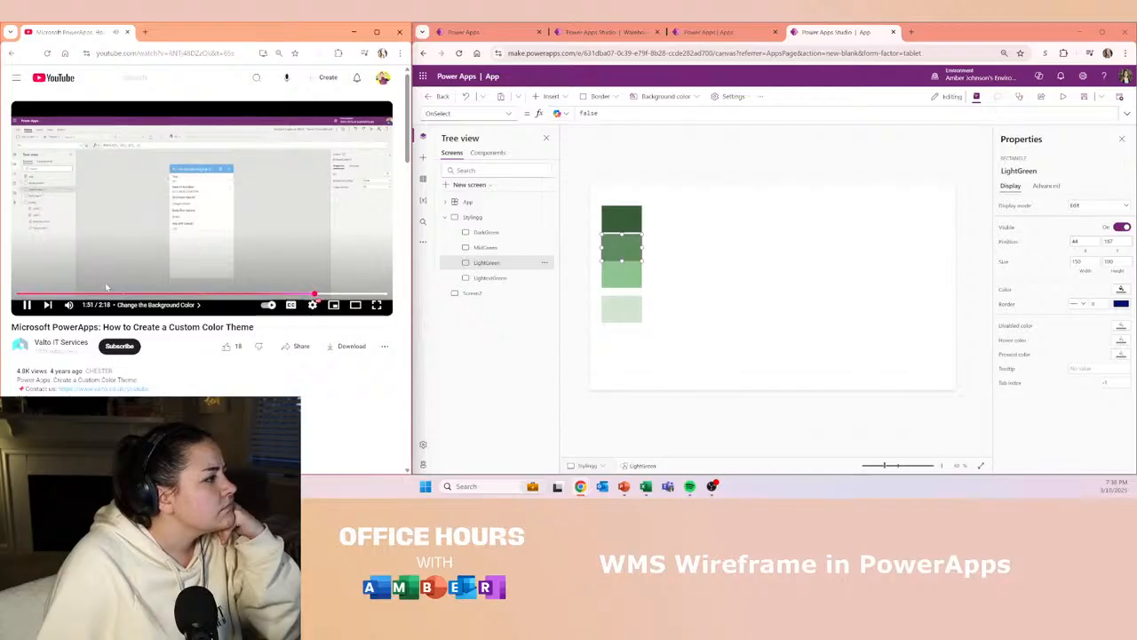
{"action": "left_click_drag", "start_coordinate": [488, 233], "coordinate": [495, 238]}
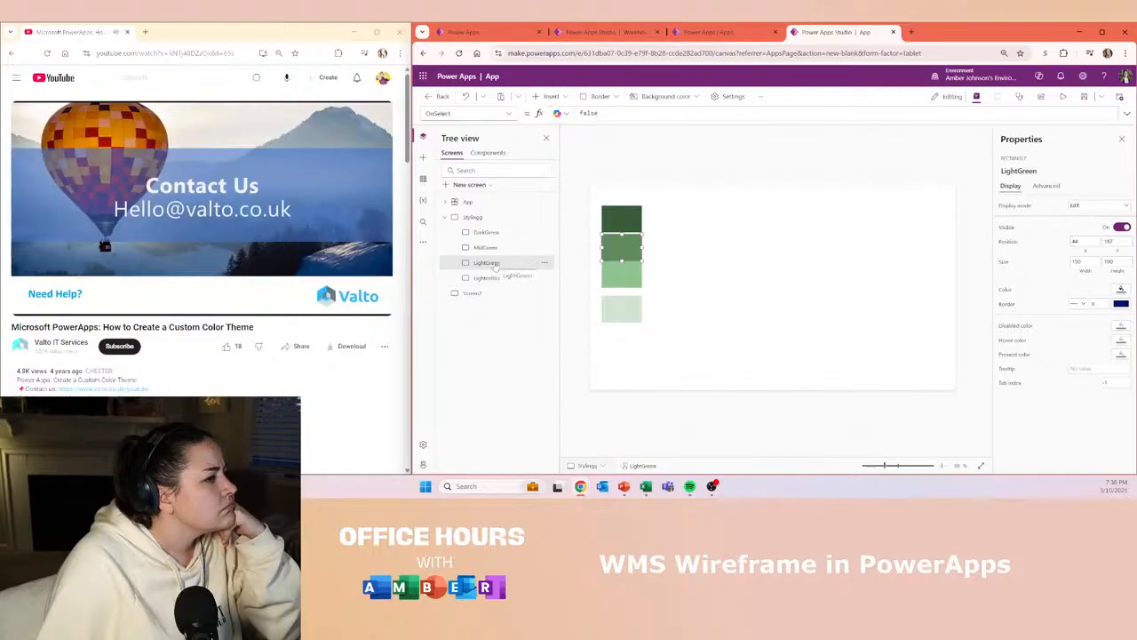
{"action": "left_click", "coordinate": [284, 206]}
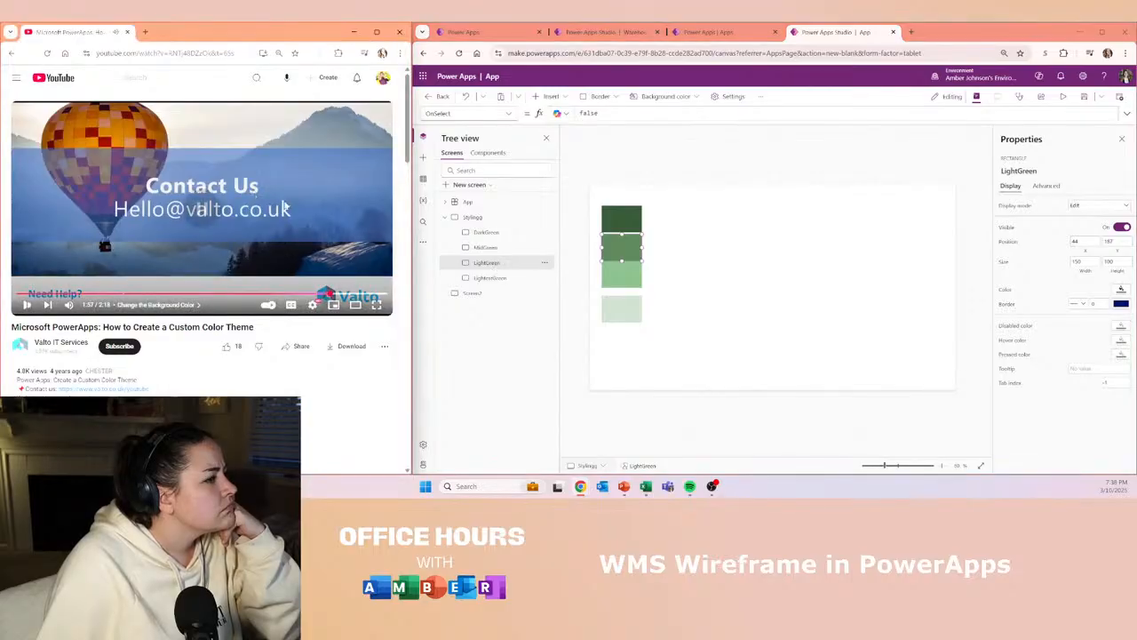
{"action": "left_click", "coordinate": [499, 232]}
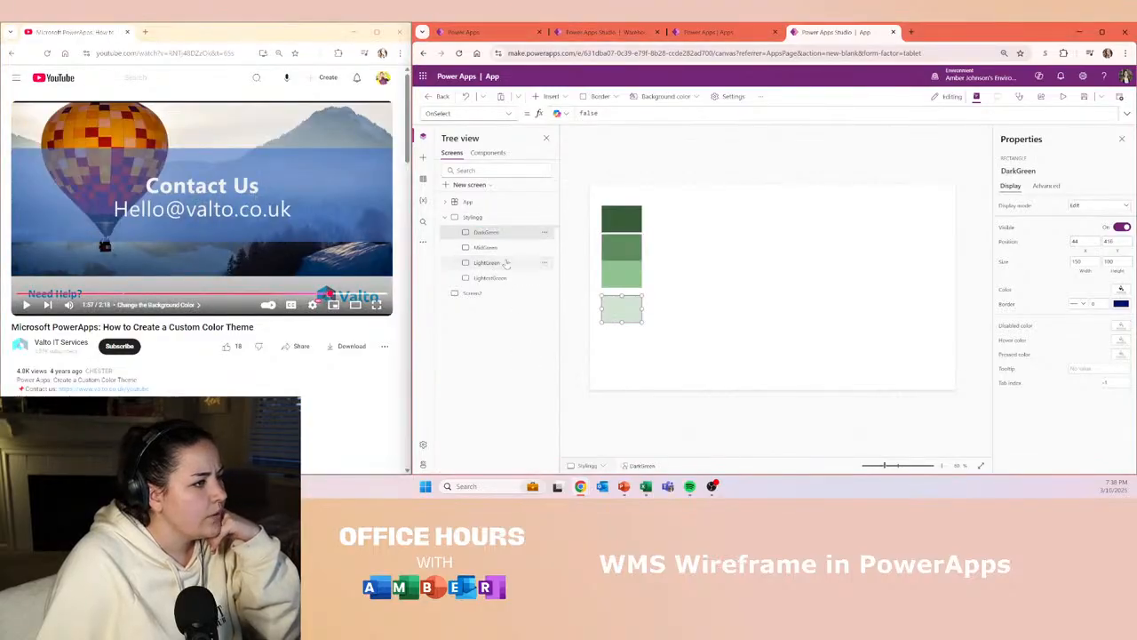
- Rename Screen2 as HomeScreen
{"action": "left_click", "coordinate": [474, 294]}
{"action": "double_click", "coordinate": [473, 294]}
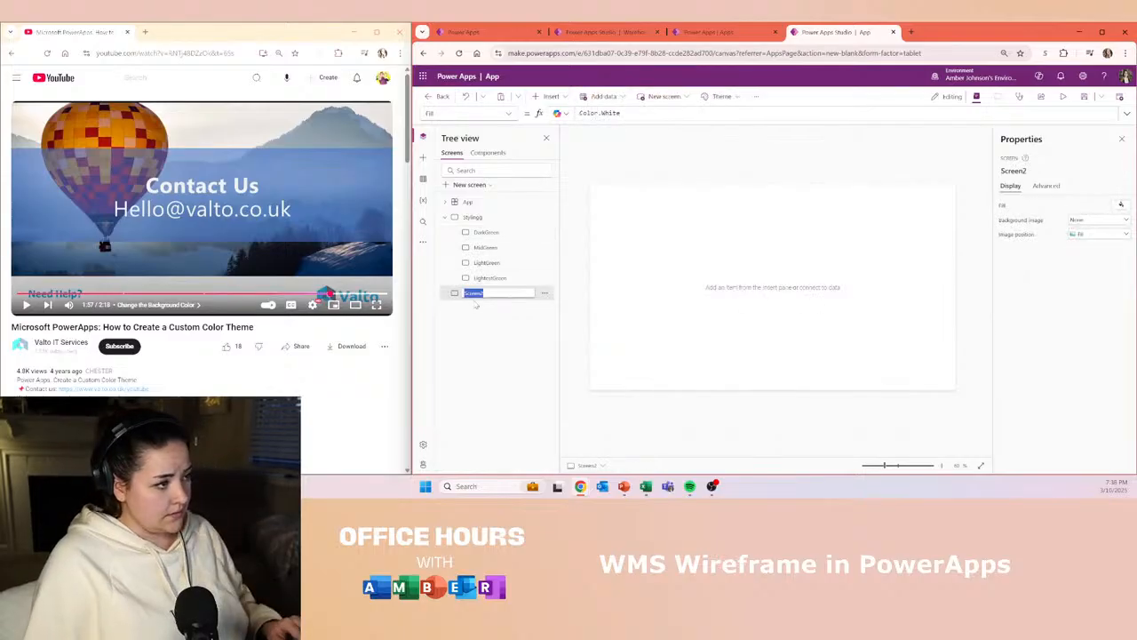
{"action": "type", "text": "HomeScreen"}
{"action": "key", "text": "Return"}
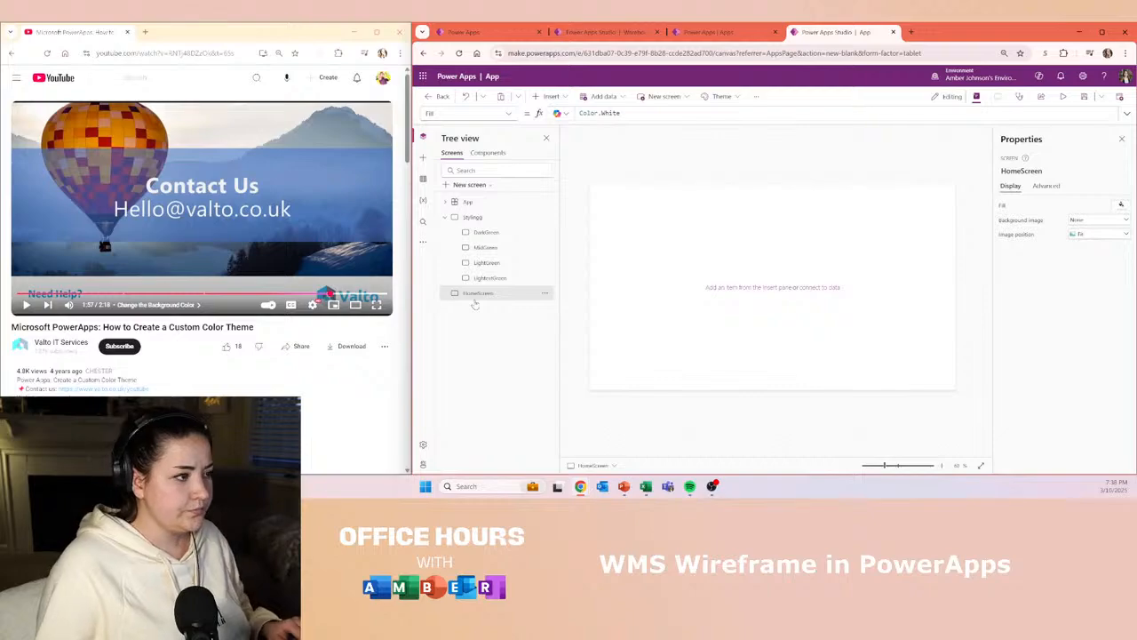
- Insert a text label on HomeScreen and enlarge it to about 426 by 245
{"action": "left_click", "coordinate": [509, 233]}
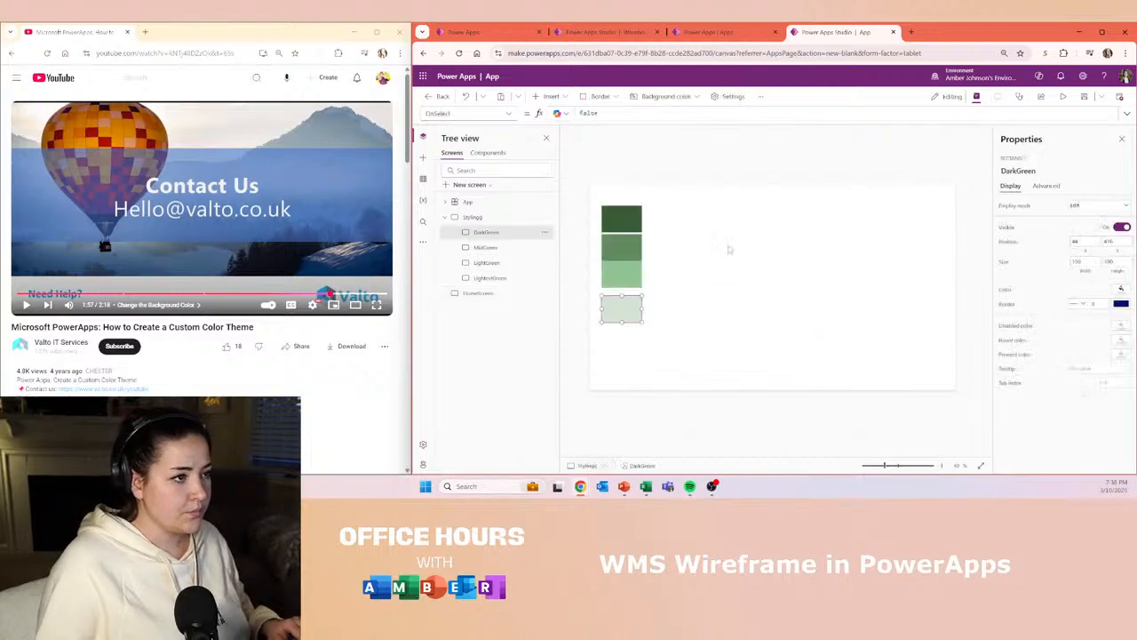
{"action": "left_click", "coordinate": [477, 293]}
{"action": "left_click", "coordinate": [551, 96]}
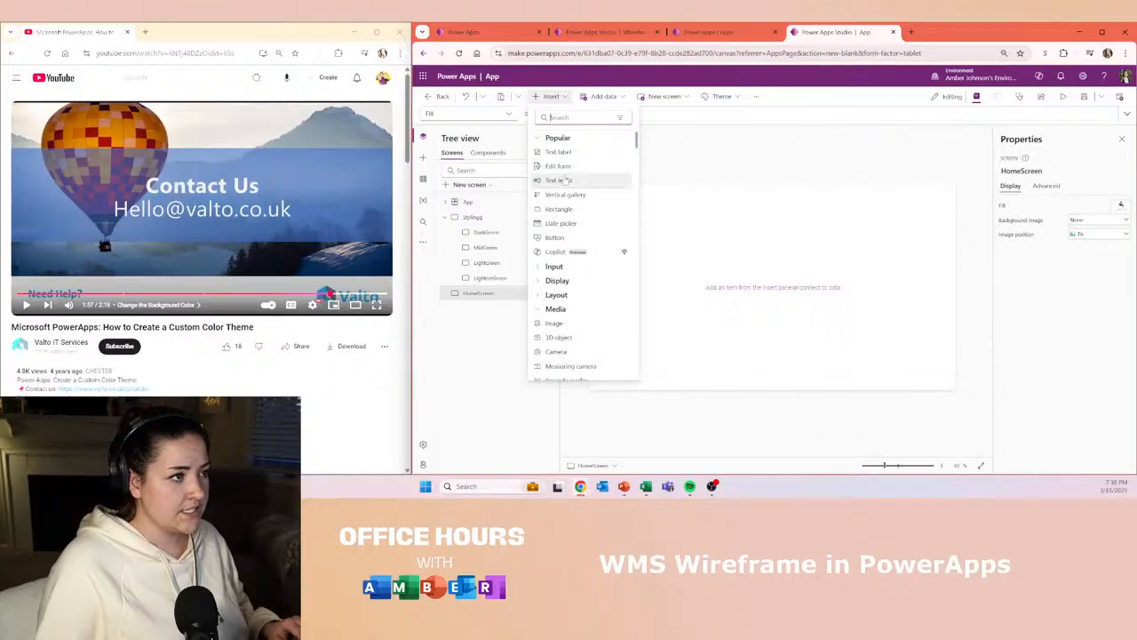
{"action": "scroll", "coordinate": [582, 210], "scroll_direction": "down", "scroll_amount": 2}
{"action": "scroll", "coordinate": [578, 258], "scroll_direction": "up", "scroll_amount": 2}
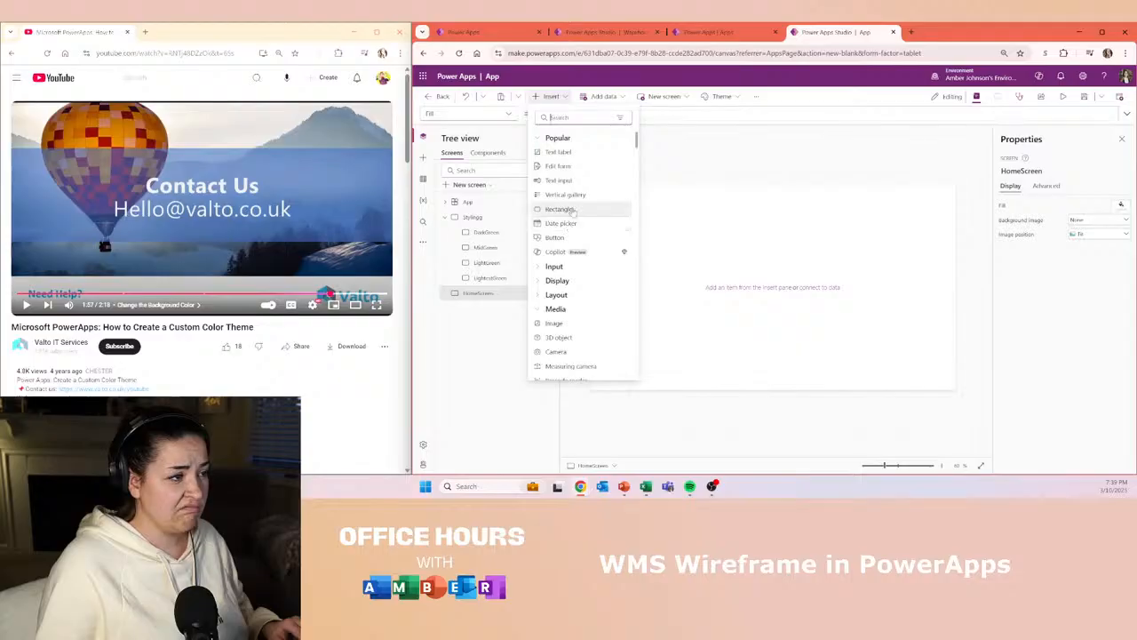
{"action": "scroll", "coordinate": [569, 249], "scroll_direction": "down", "scroll_amount": 3}
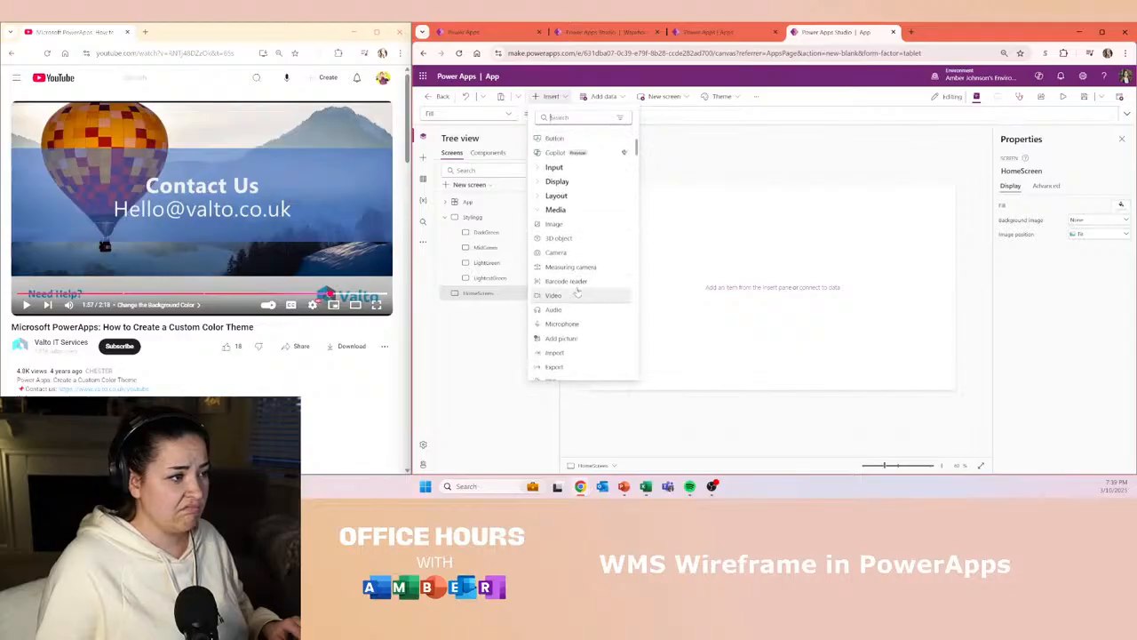
{"action": "scroll", "coordinate": [573, 267], "scroll_direction": "down", "scroll_amount": 1}
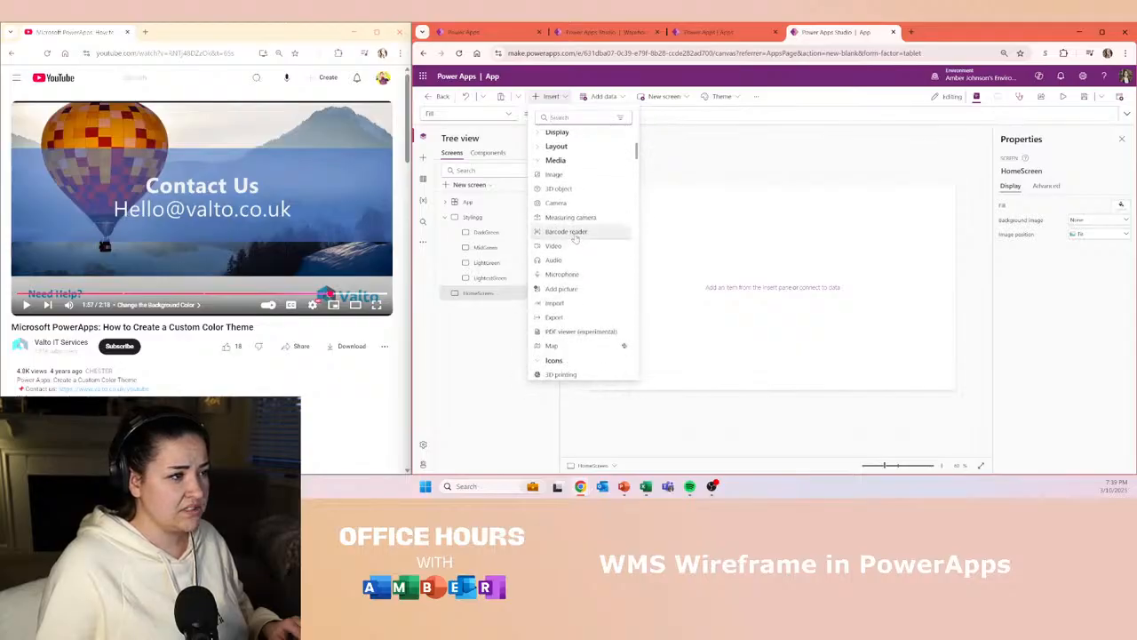
{"action": "scroll", "coordinate": [582, 306], "scroll_direction": "down", "scroll_amount": 3}
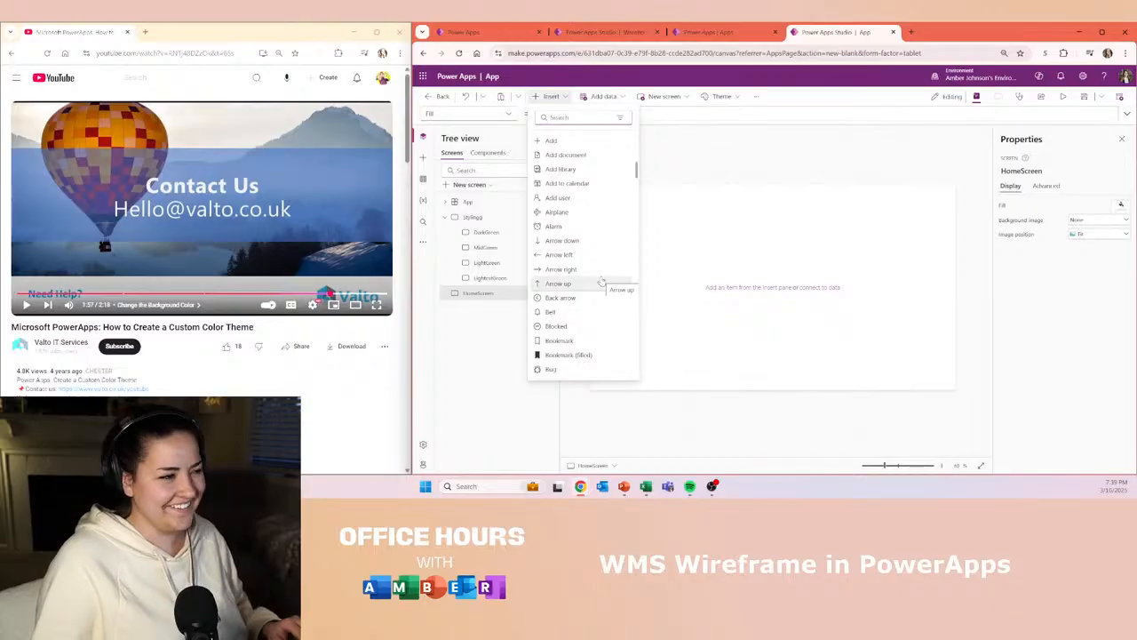
{"action": "scroll", "coordinate": [578, 305], "scroll_direction": "down", "scroll_amount": 4}
{"action": "scroll", "coordinate": [581, 299], "scroll_direction": "up", "scroll_amount": 10}
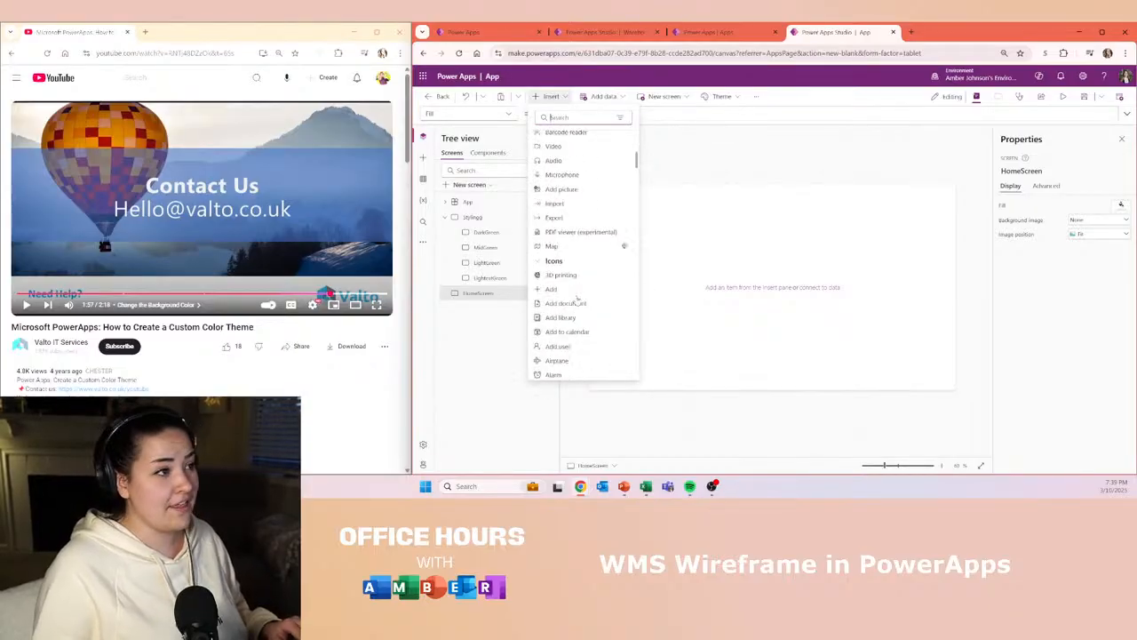
{"action": "left_click", "coordinate": [558, 152]}
{"action": "left_click_drag", "start_coordinate": [634, 202], "coordinate": [758, 306]}
- Try to set the new label's Fill property to the formula primary
{"action": "left_click", "coordinate": [508, 113]}
{"action": "scroll", "coordinate": [469, 179], "scroll_direction": "up", "scroll_amount": 5}
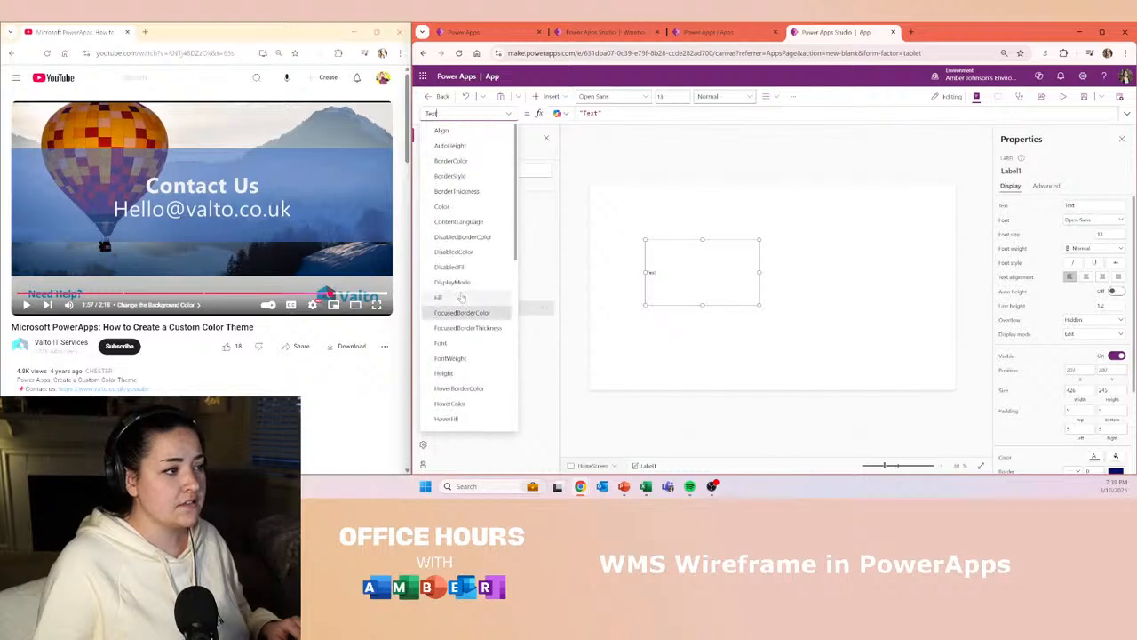
{"action": "left_click", "coordinate": [462, 298]}
{"action": "left_click_drag", "start_coordinate": [645, 114], "coordinate": [578, 113]}
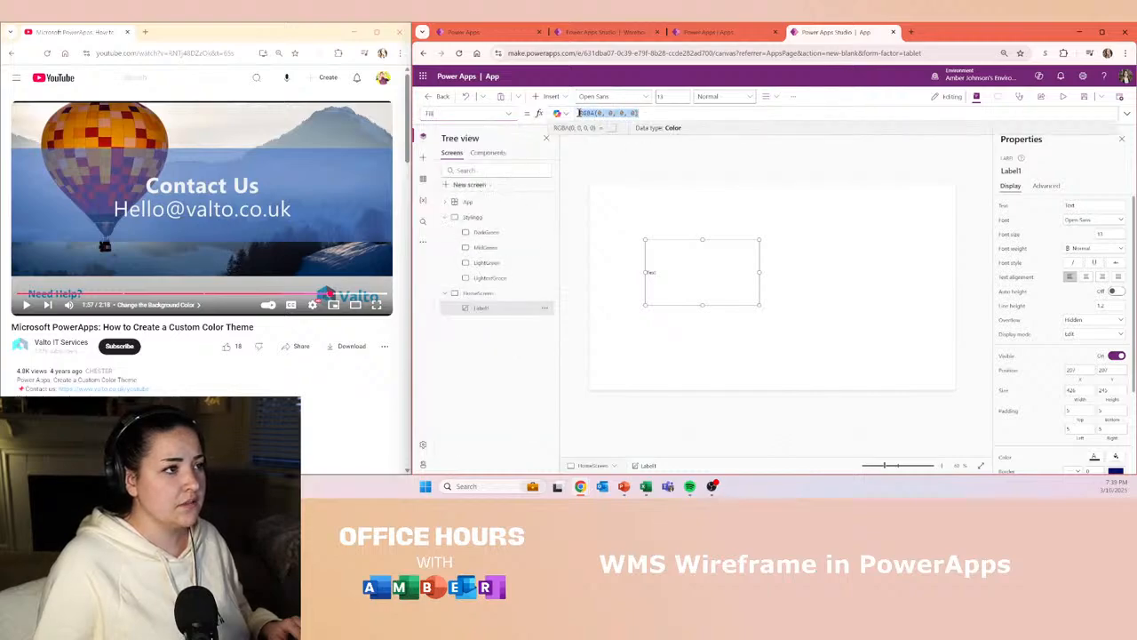
{"action": "type", "text": "primary"}
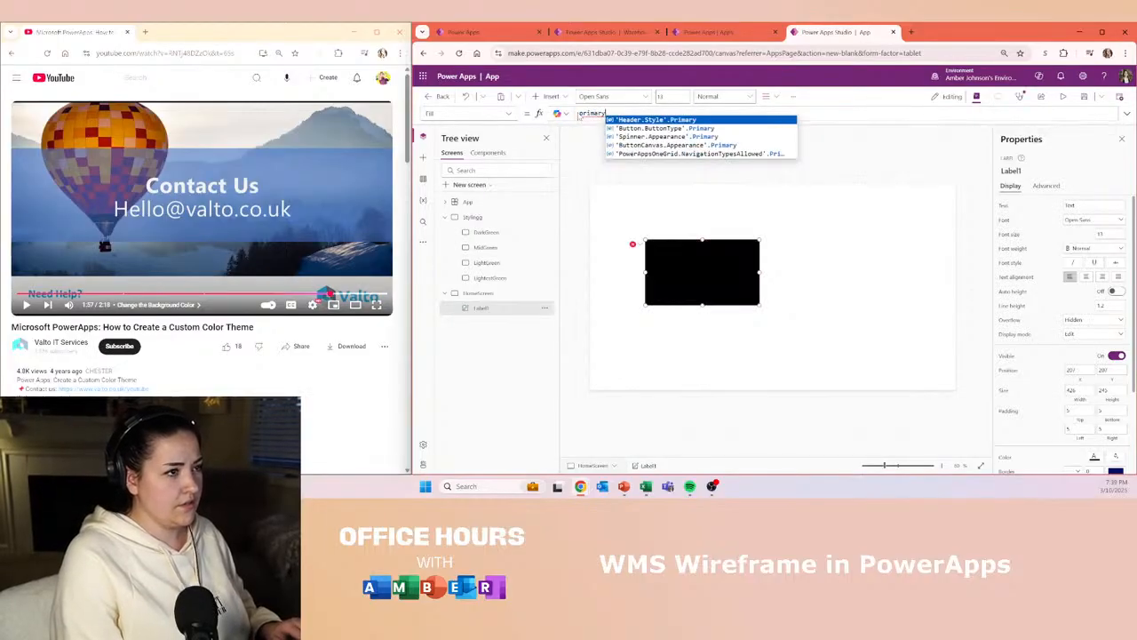
{"action": "key", "text": "Escape"}
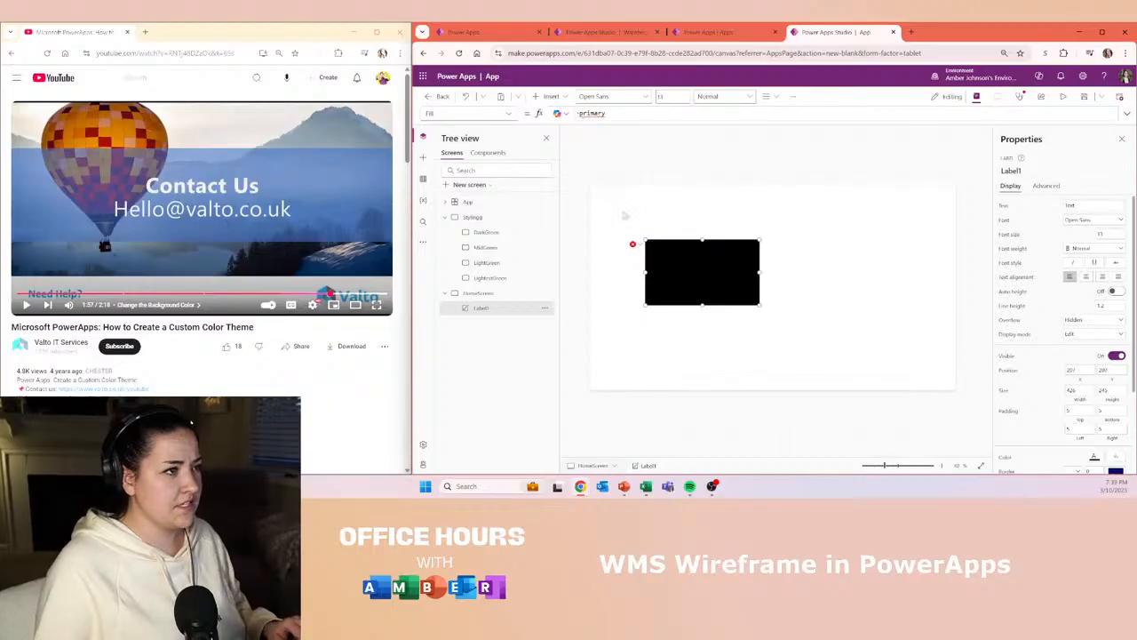
{"action": "left_click", "coordinate": [625, 215]}
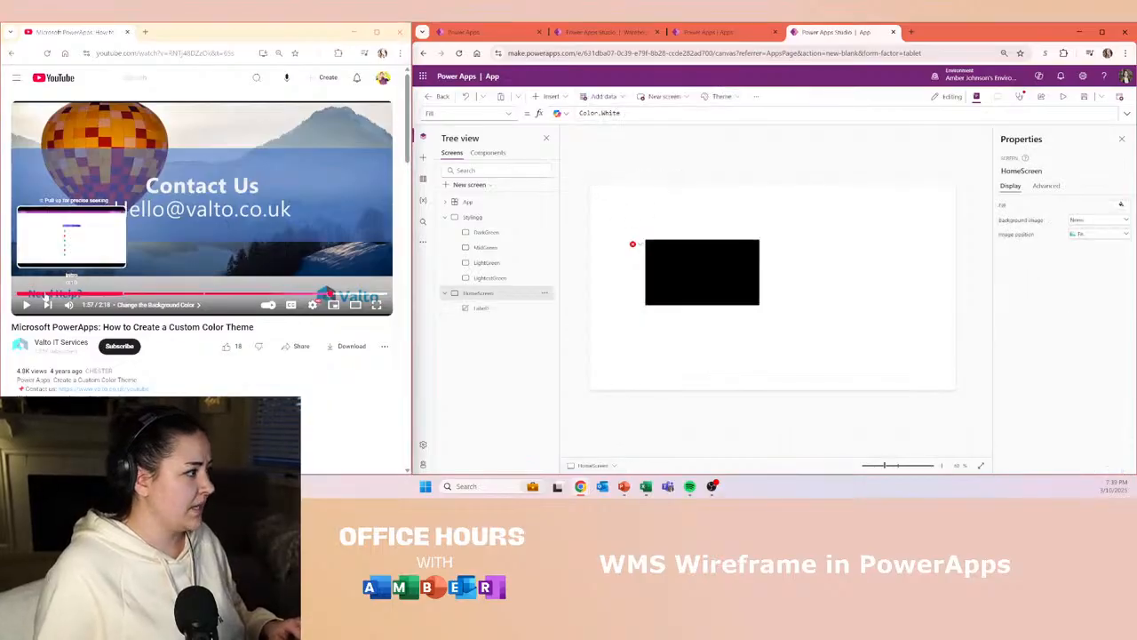
- Replay the color theme tutorial from about 0:10
{"action": "left_click", "coordinate": [37, 294]}
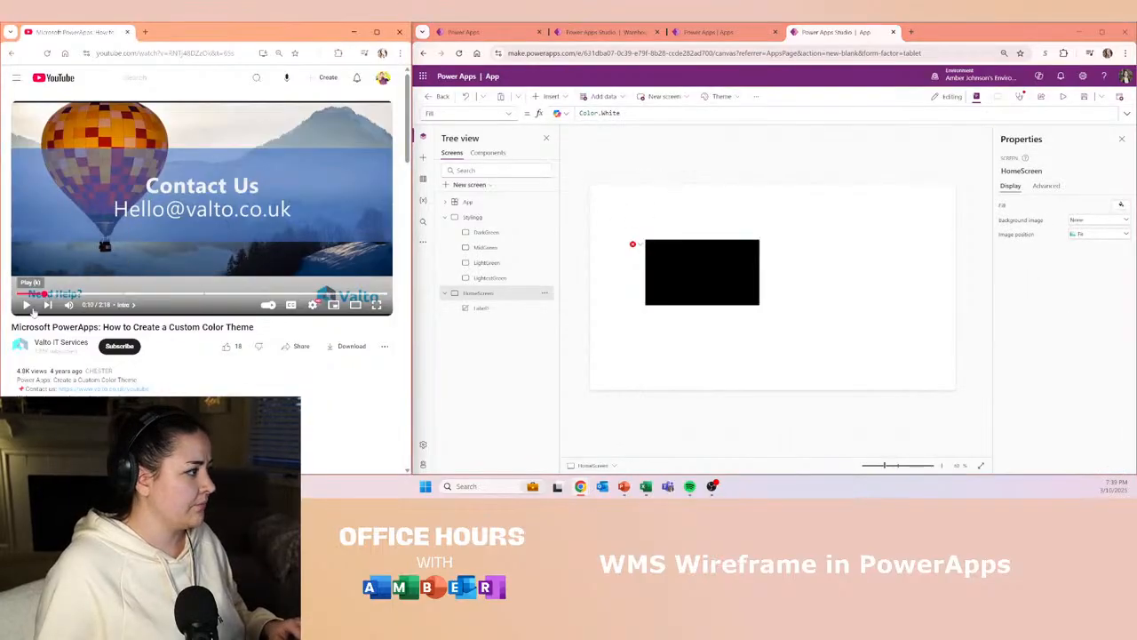
{"action": "left_click", "coordinate": [29, 305]}
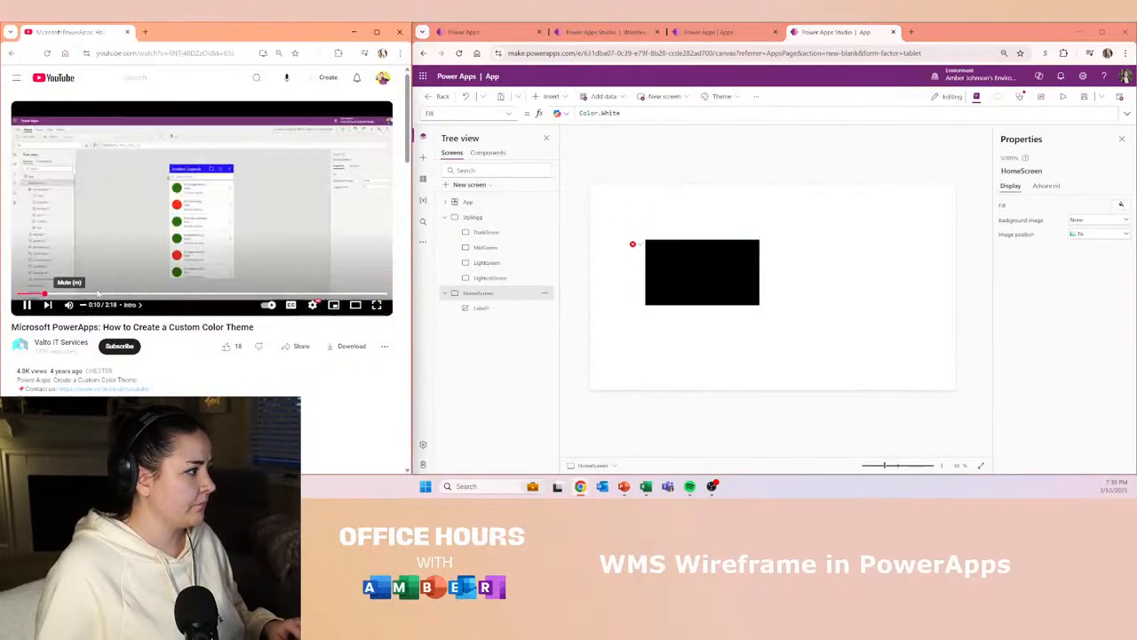
- Rename the DarkGreen rectangle as Primary
{"action": "left_click", "coordinate": [499, 233]}
{"action": "double_click", "coordinate": [499, 233]}
{"action": "type", "text": "Primary"}
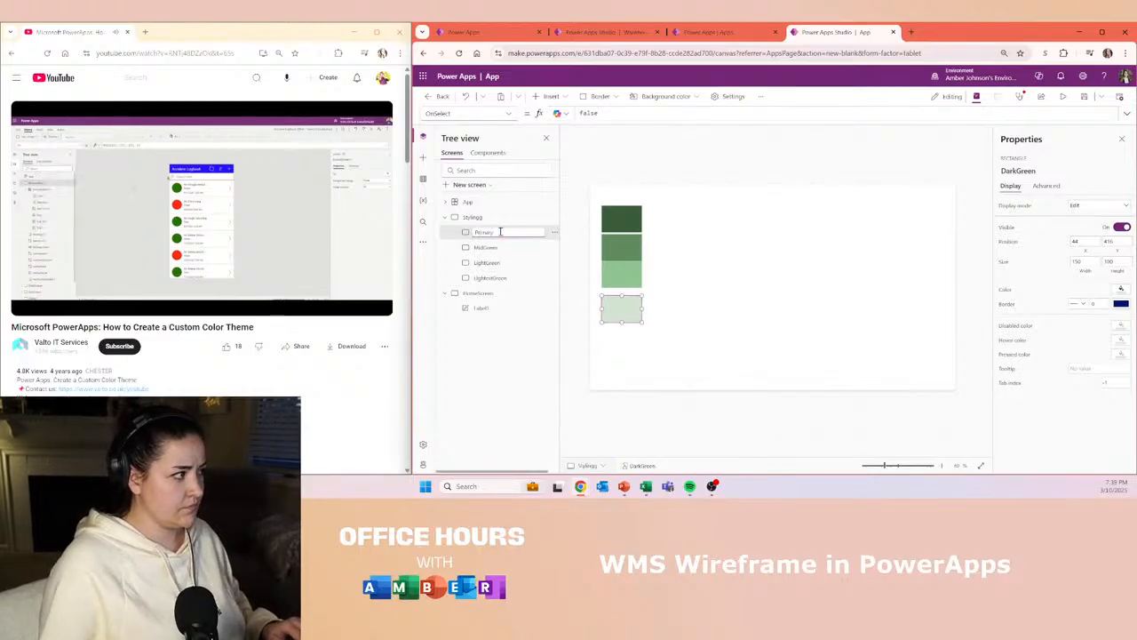
{"action": "double_click", "coordinate": [504, 247]}
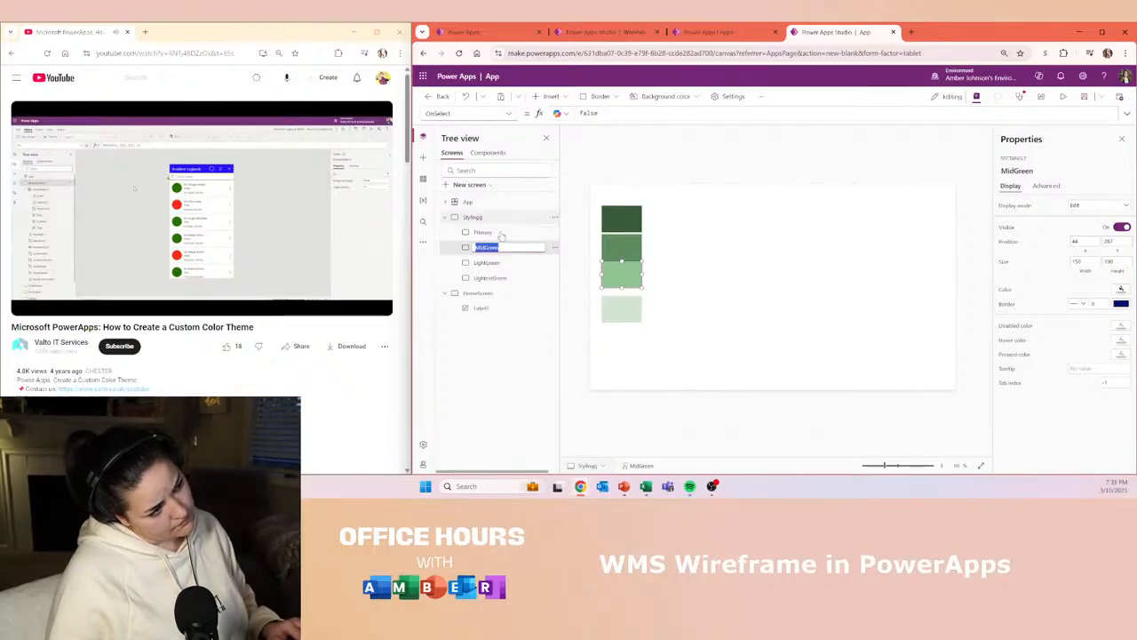
- Rename the Primary rectangle on the styling screen as ThemeDark
{"action": "double_click", "coordinate": [498, 233]}
{"action": "type", "text": "Pri"}
{"action": "key", "text": "ctrl+a"}
{"action": "type", "text": "lf"}
{"action": "type", "text": "emeDark"}
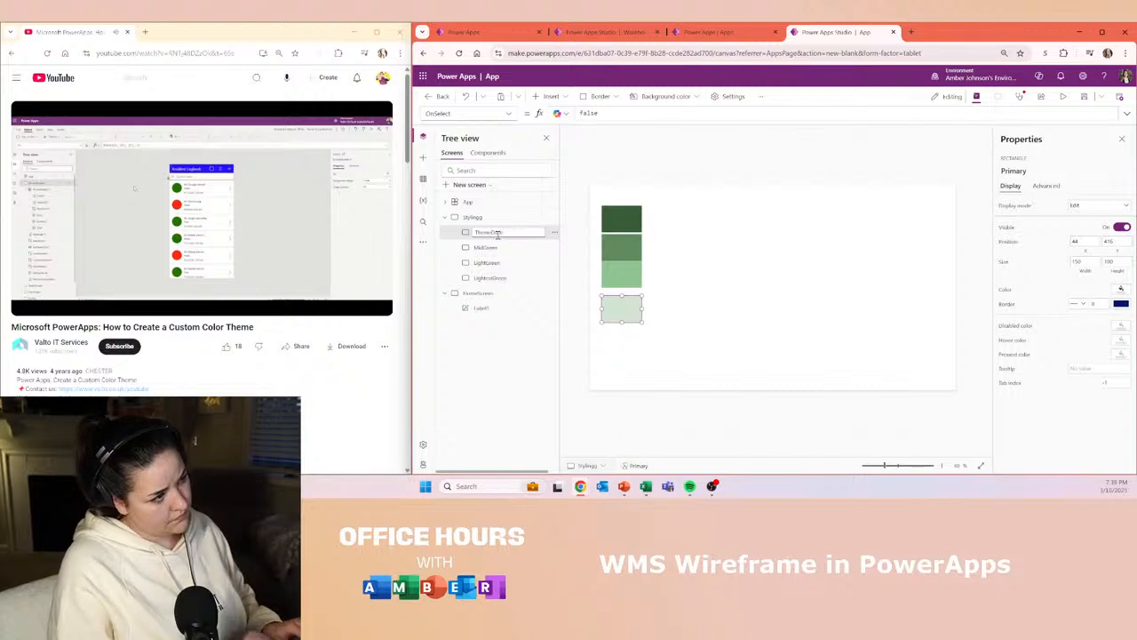
- Set the HomeScreen label's Fill formula to ThemeDark.Fill and pause the tutorial video
{"action": "left_click", "coordinate": [487, 309]}
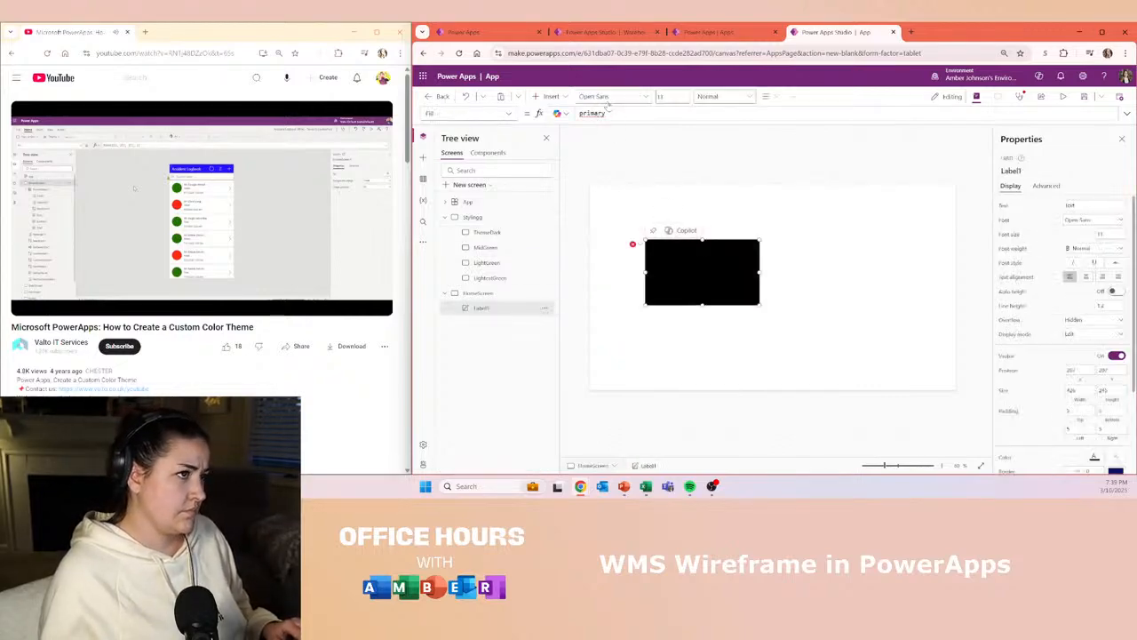
{"action": "double_click", "coordinate": [609, 113]}
{"action": "type", "text": "The"}
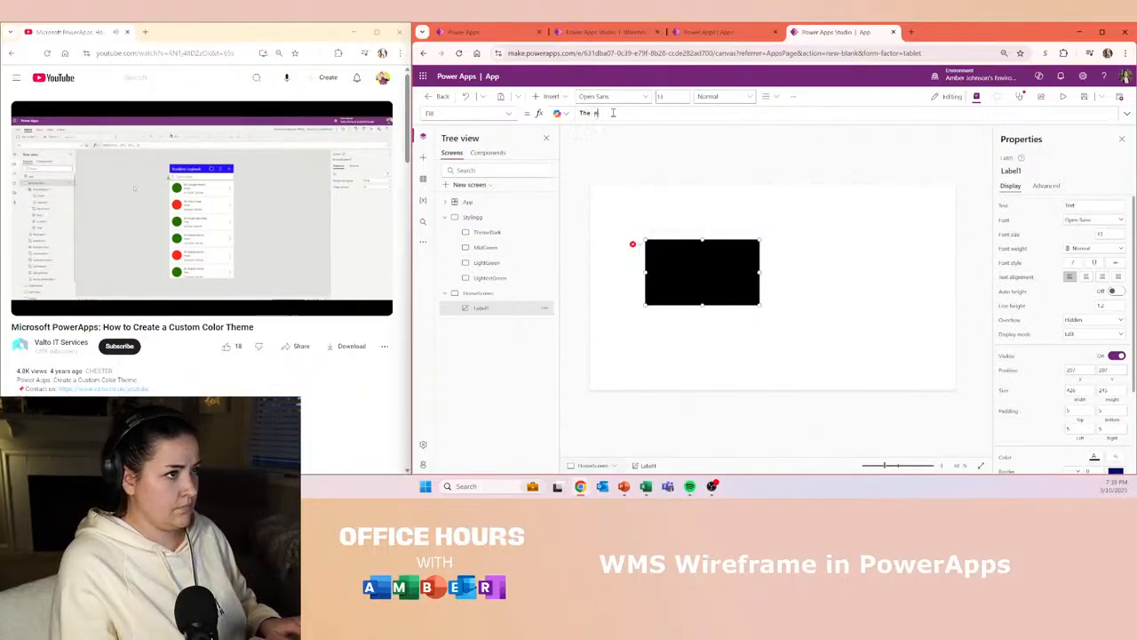
{"action": "type", "text": "meDark."}
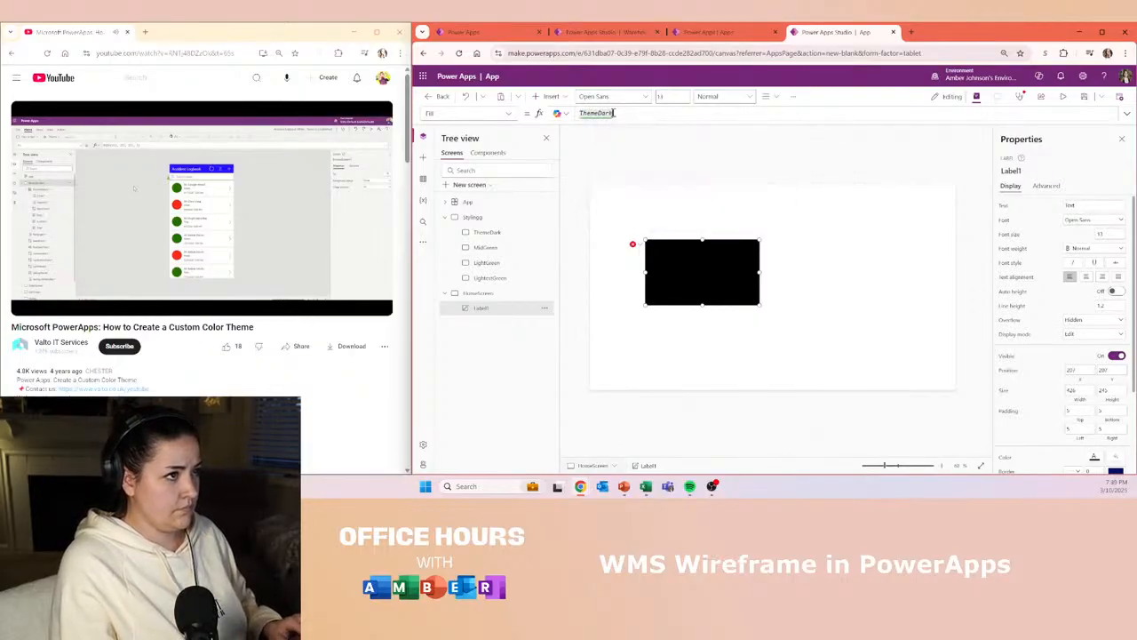
{"action": "type", "text": "Fill"}
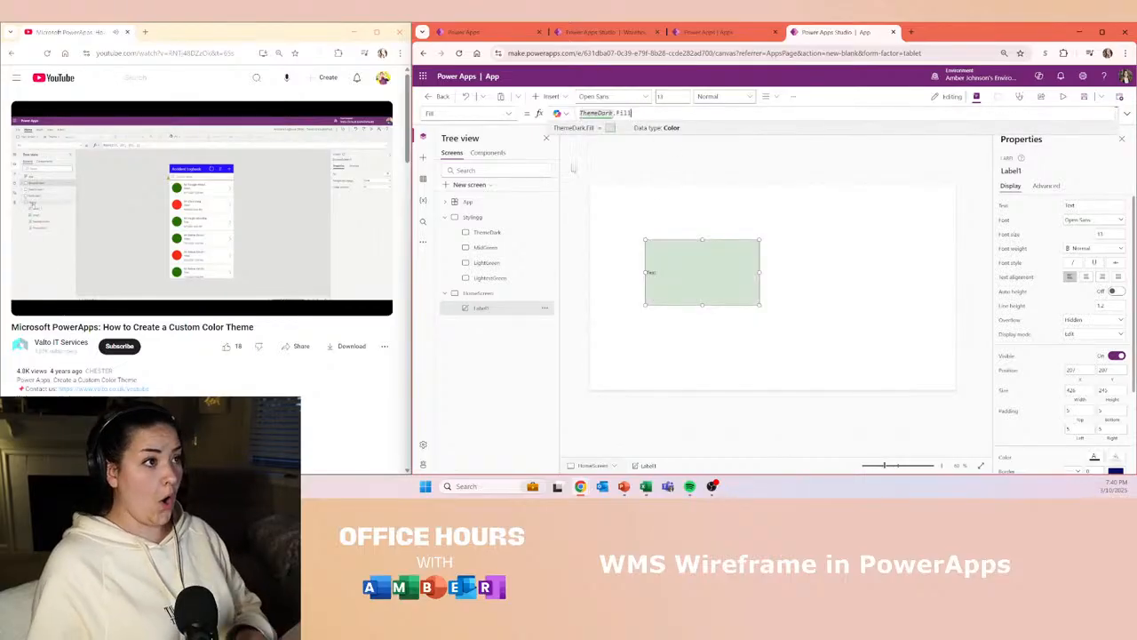
{"action": "left_click", "coordinate": [573, 169]}
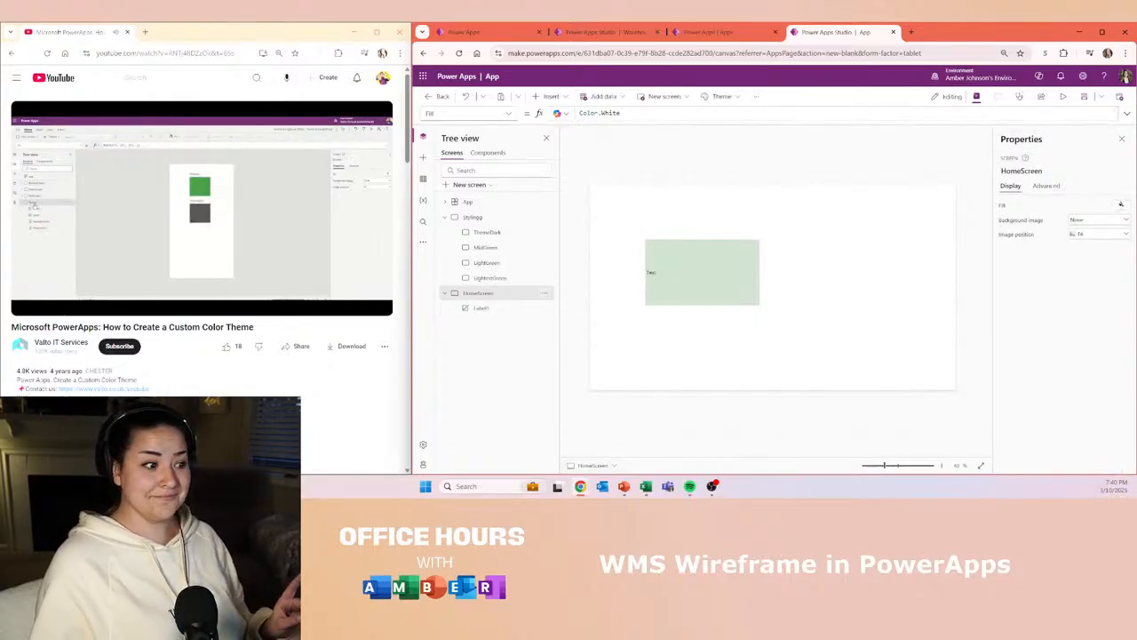
{"action": "left_click", "coordinate": [251, 203]}
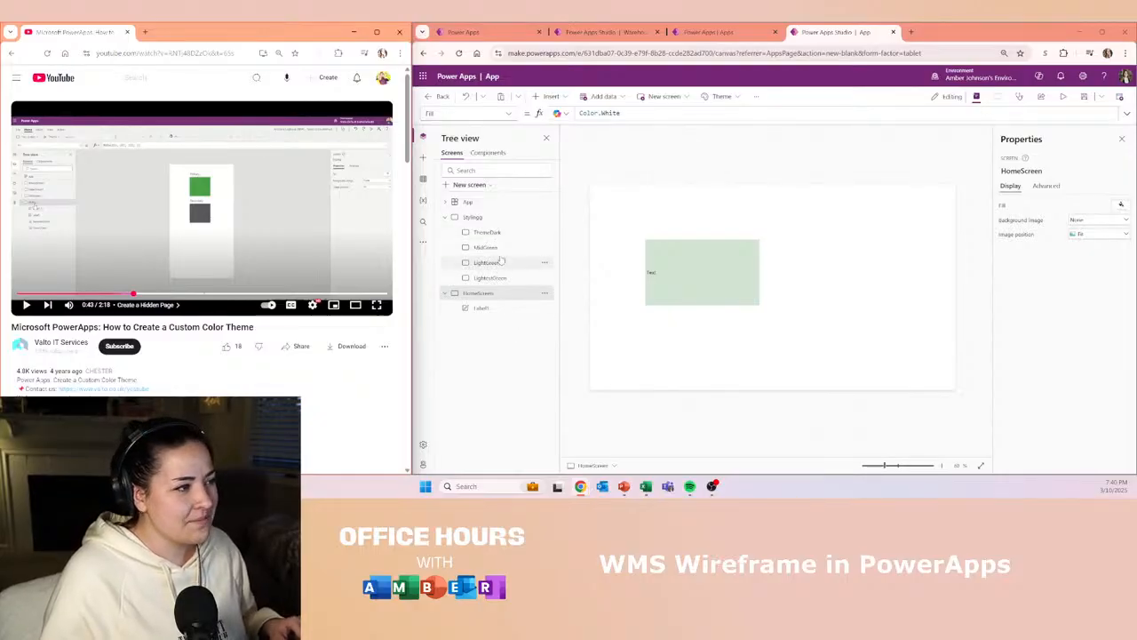
- Rename the ThemeDark rectangle on the styling screen as ThemeLightest
{"action": "left_click", "coordinate": [504, 309]}
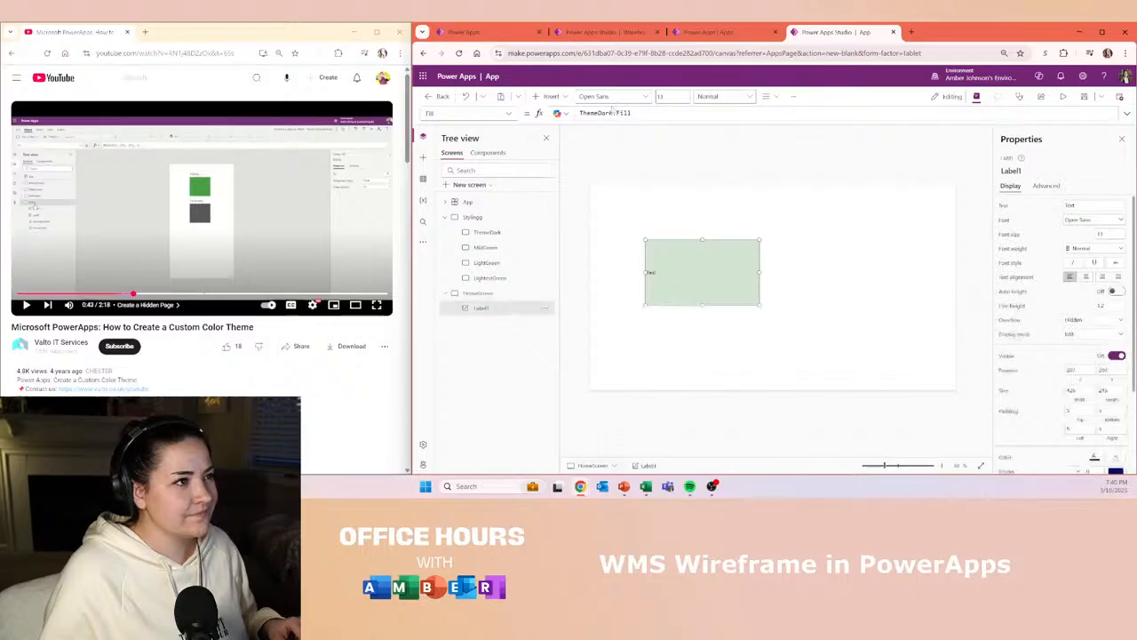
{"action": "left_click", "coordinate": [500, 234]}
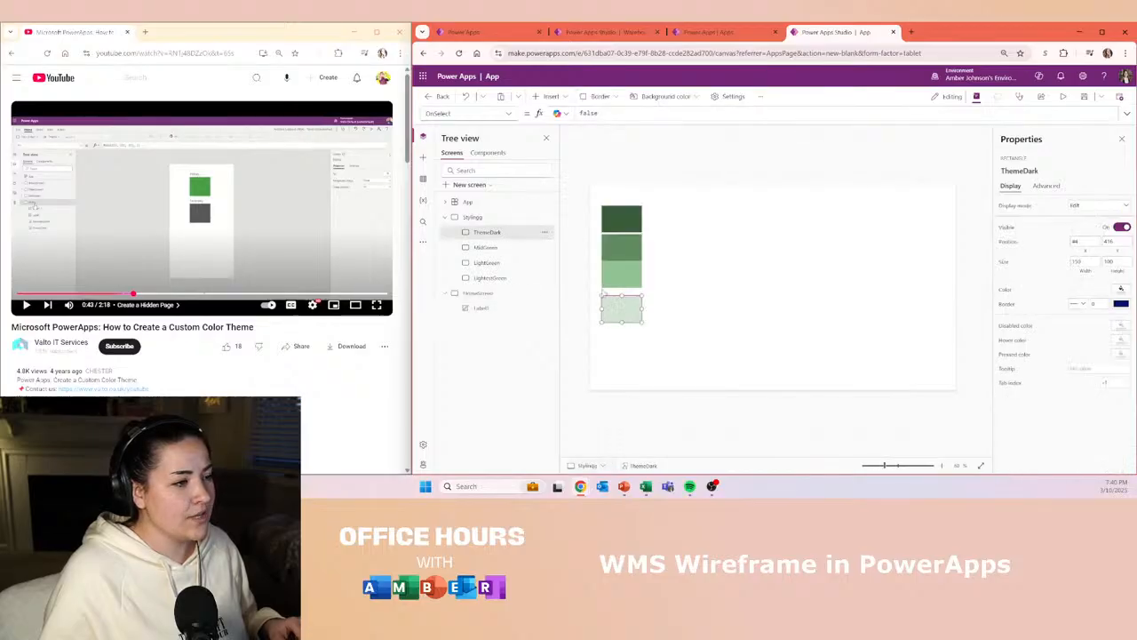
{"action": "double_click", "coordinate": [500, 232]}
{"action": "left_click", "coordinate": [501, 232]}
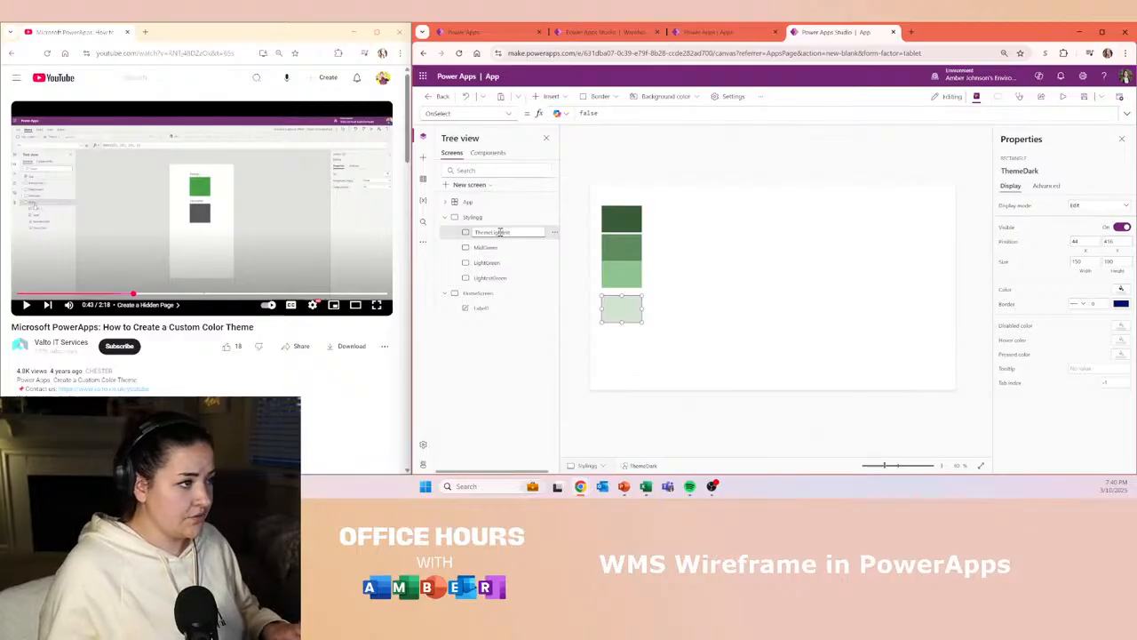
- Rename the MidGreen rectangle on the styling screen as ThemeMid
{"action": "left_click", "coordinate": [504, 251]}
{"action": "double_click", "coordinate": [505, 249]}
{"action": "type", "text": "Theme"}
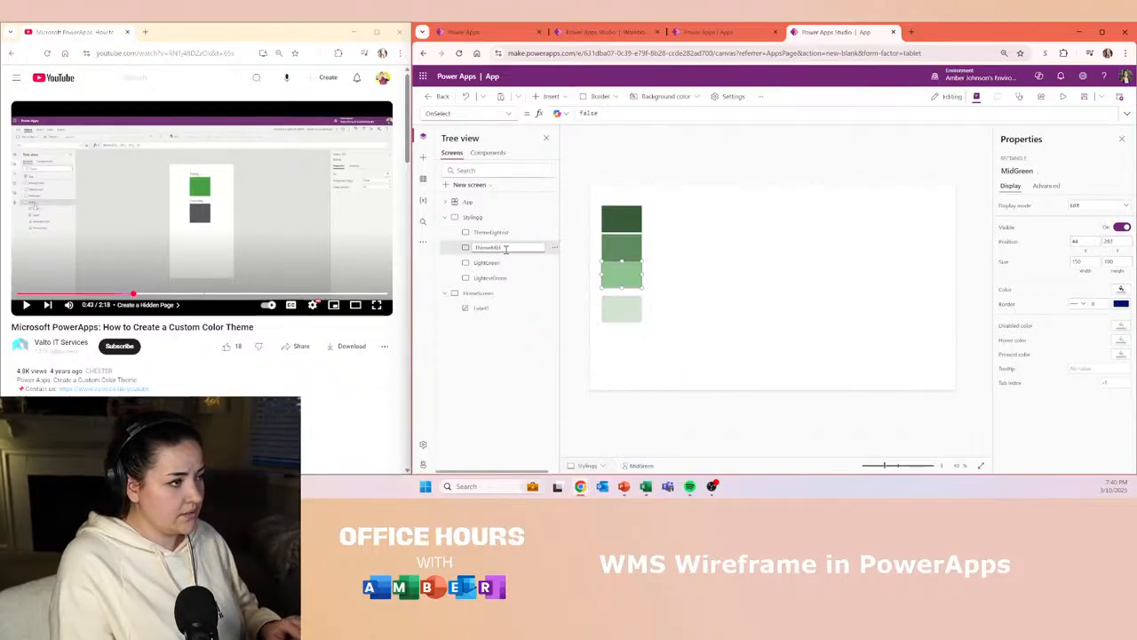
{"action": "type", "text": "Mid"}
- Rename the LightGreen rectangle as ThemeDarker and the LightestGreen rectangle as ThemeDarkest
{"action": "double_click", "coordinate": [505, 261]}
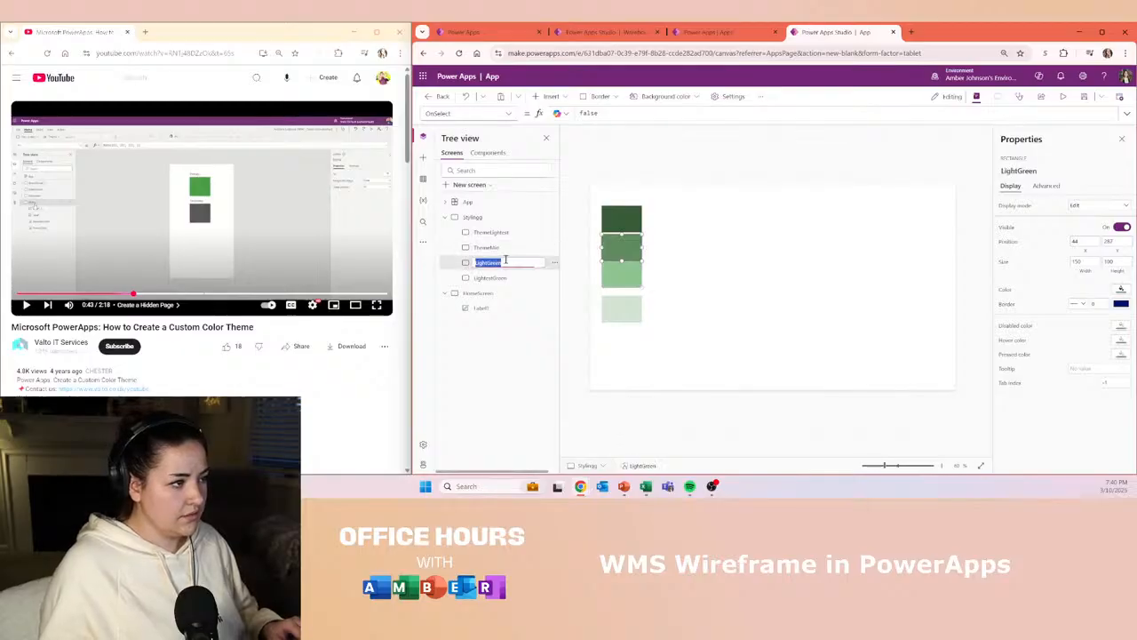
{"action": "type", "text": "ThemeDarker"}
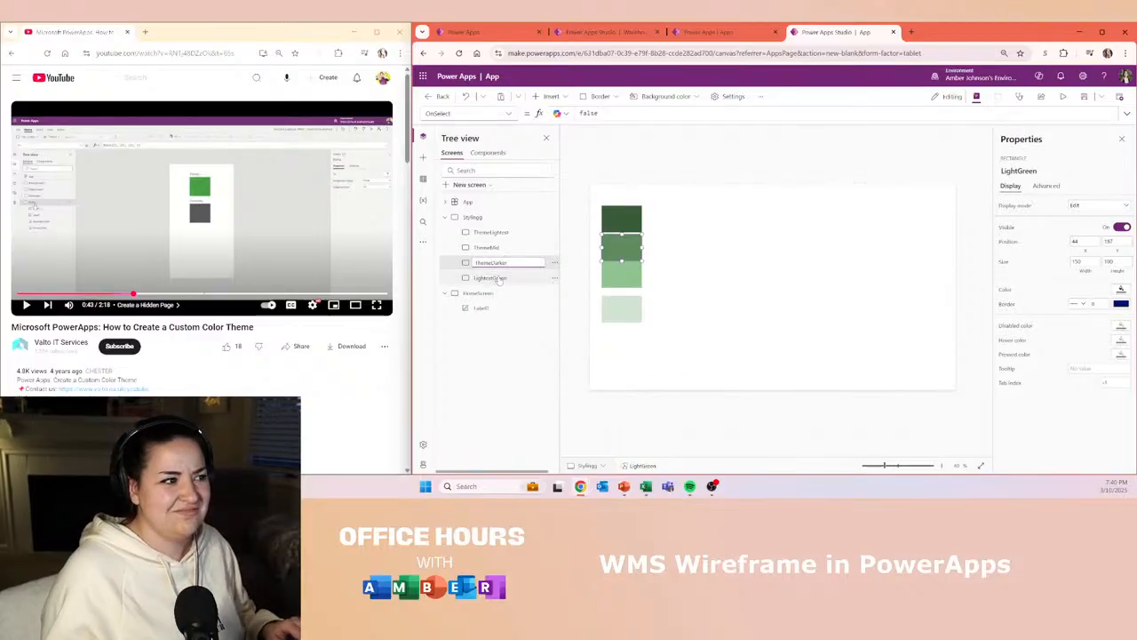
{"action": "double_click", "coordinate": [499, 277]}
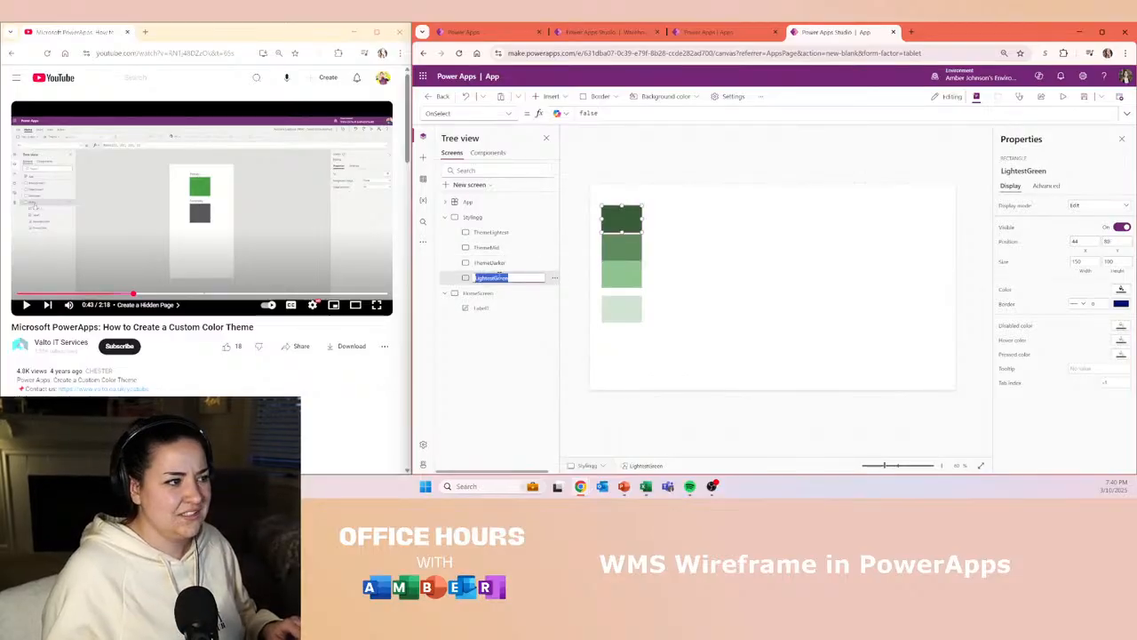
{"action": "type", "text": "ThemeLightest"}
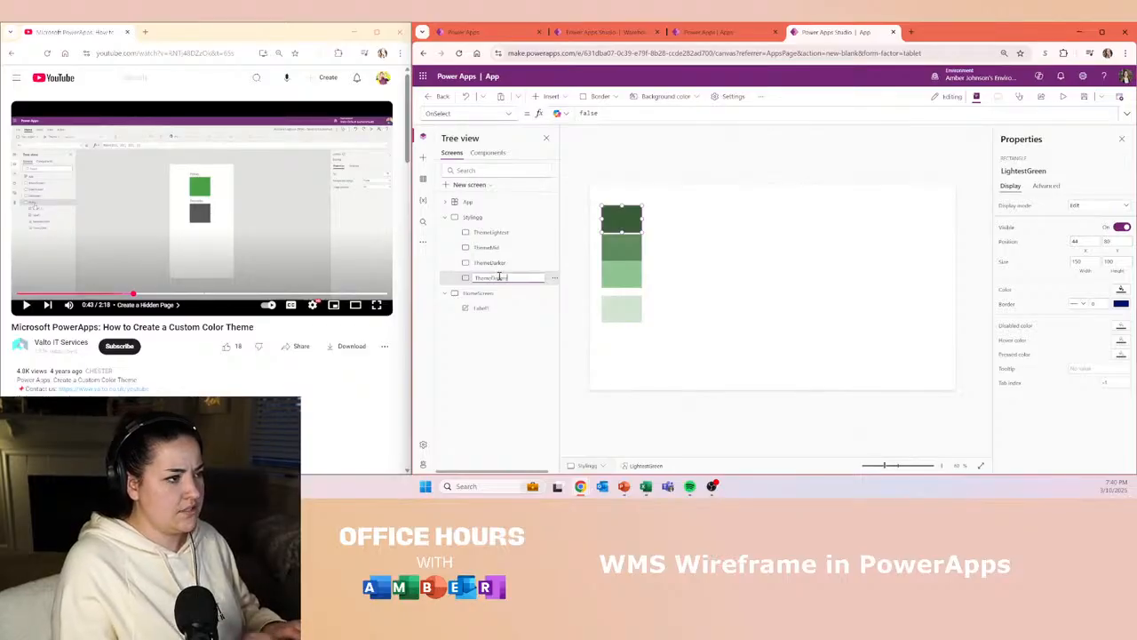
- Rename the ThemeMid rectangle as ThemeLight and check which swatches the darker theme names belong to
{"action": "left_click", "coordinate": [506, 250]}
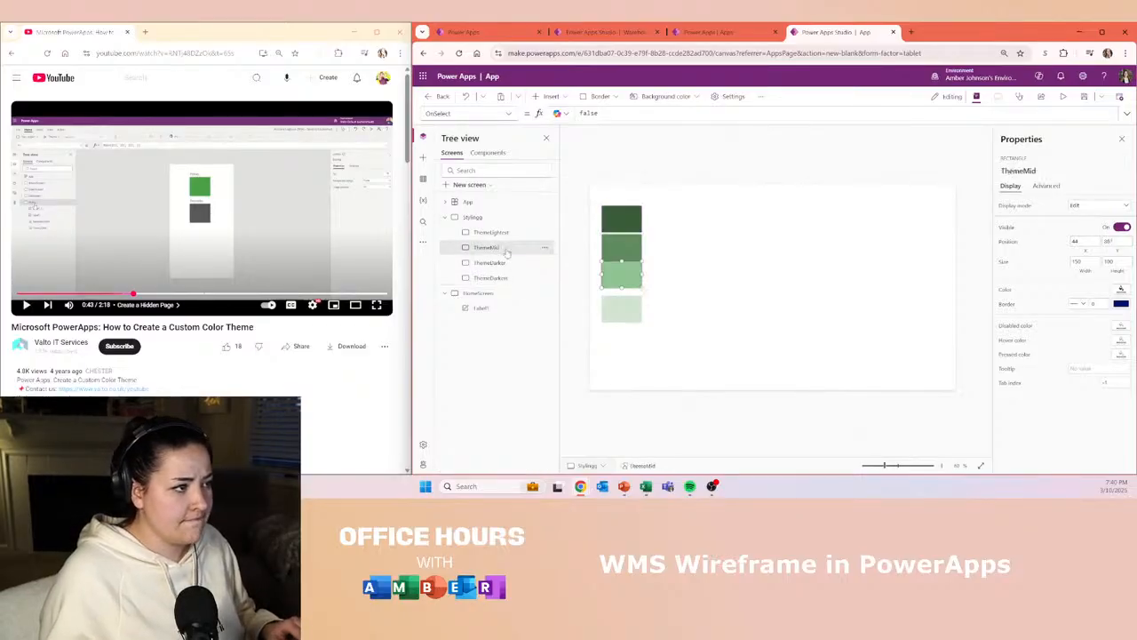
{"action": "double_click", "coordinate": [495, 250]}
{"action": "left_click_drag", "start_coordinate": [502, 250], "coordinate": [490, 250]}
{"action": "left_click", "coordinate": [495, 249]}
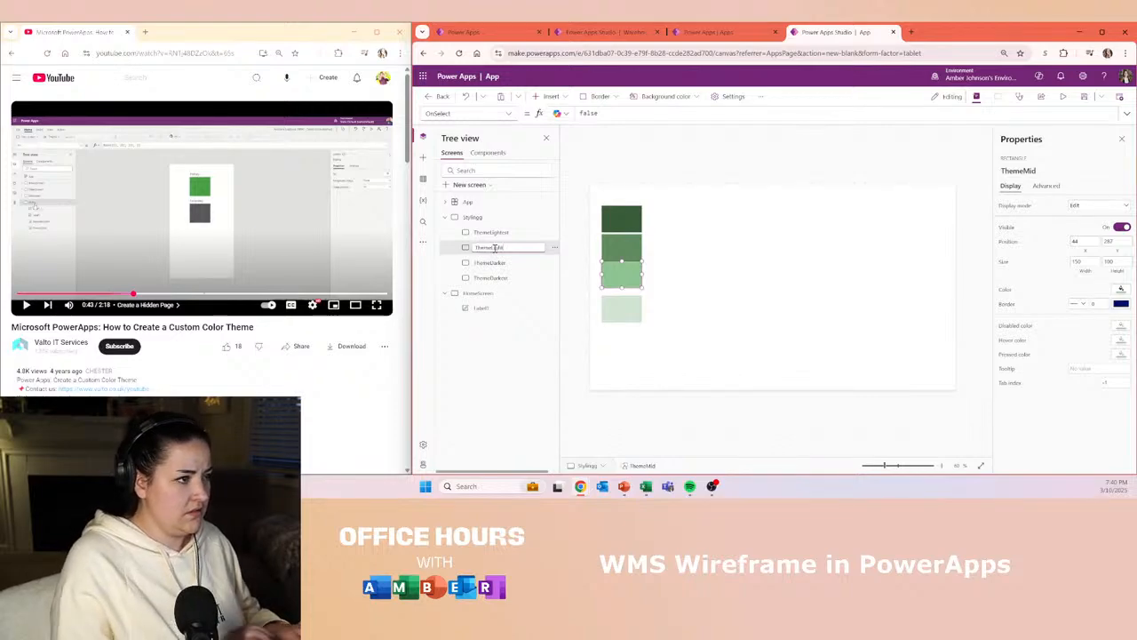
{"action": "type", "text": "Light"}
{"action": "key", "text": "Return"}
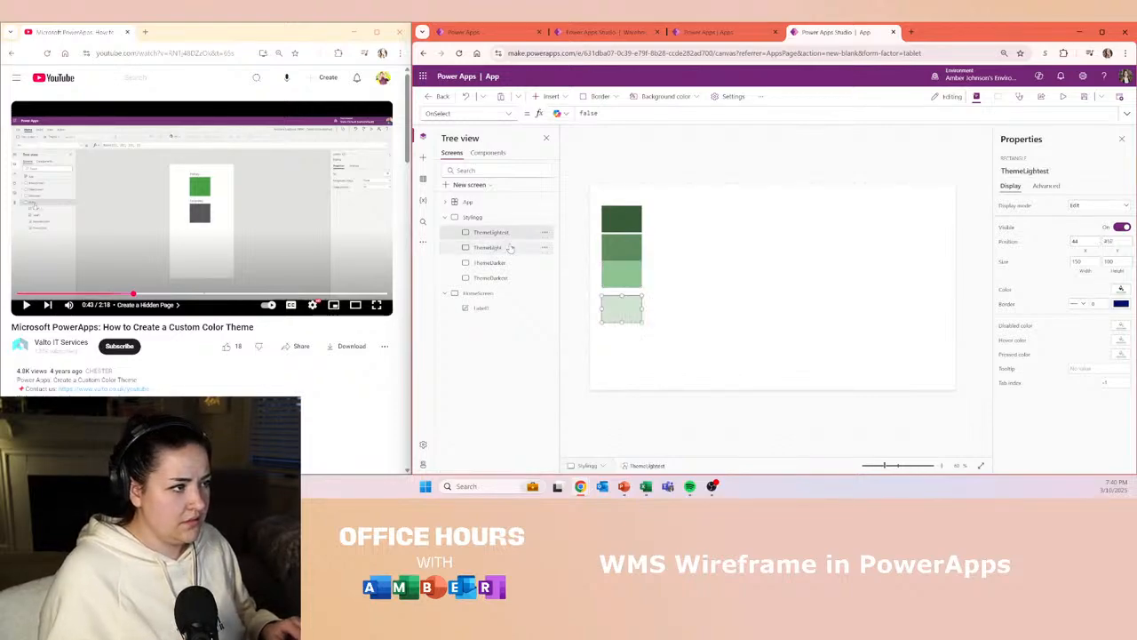
{"action": "left_click", "coordinate": [495, 262]}
{"action": "left_click", "coordinate": [503, 279]}
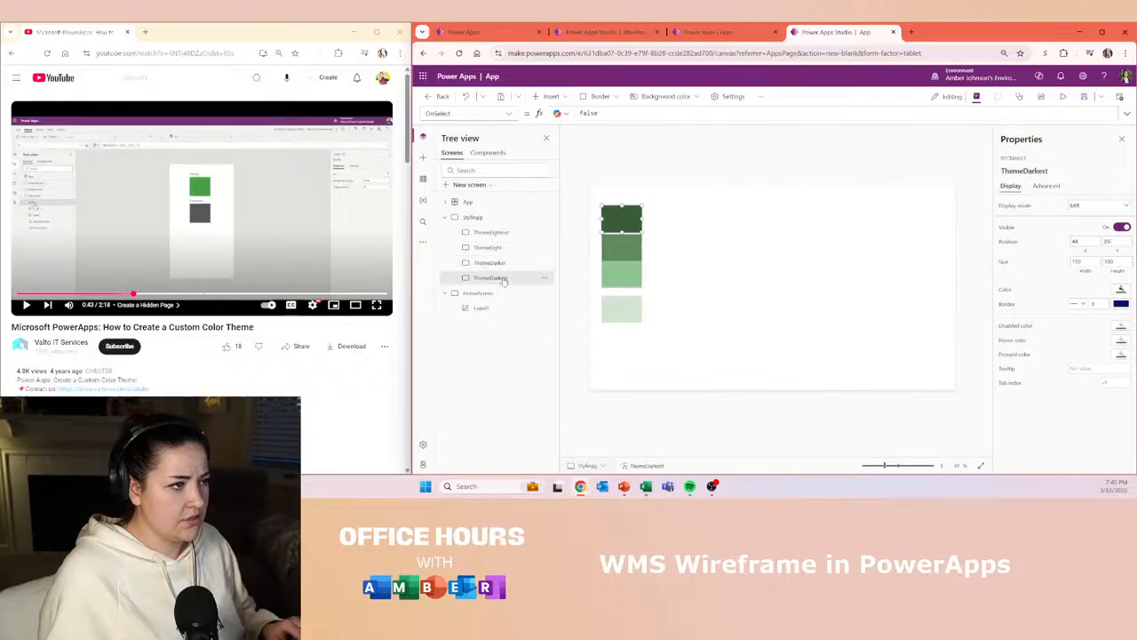
- Set the HomeScreen label's Fill formula to ThemeDarker.Fill
{"action": "left_click", "coordinate": [487, 308]}
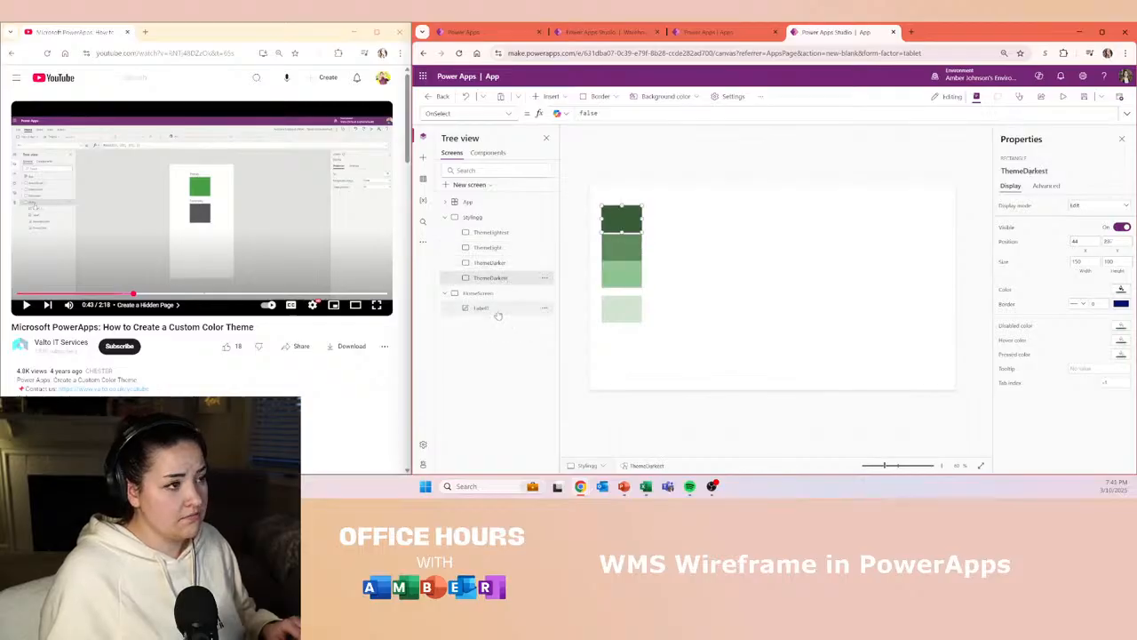
{"action": "double_click", "coordinate": [613, 113]}
{"action": "type", "text": "Th"}
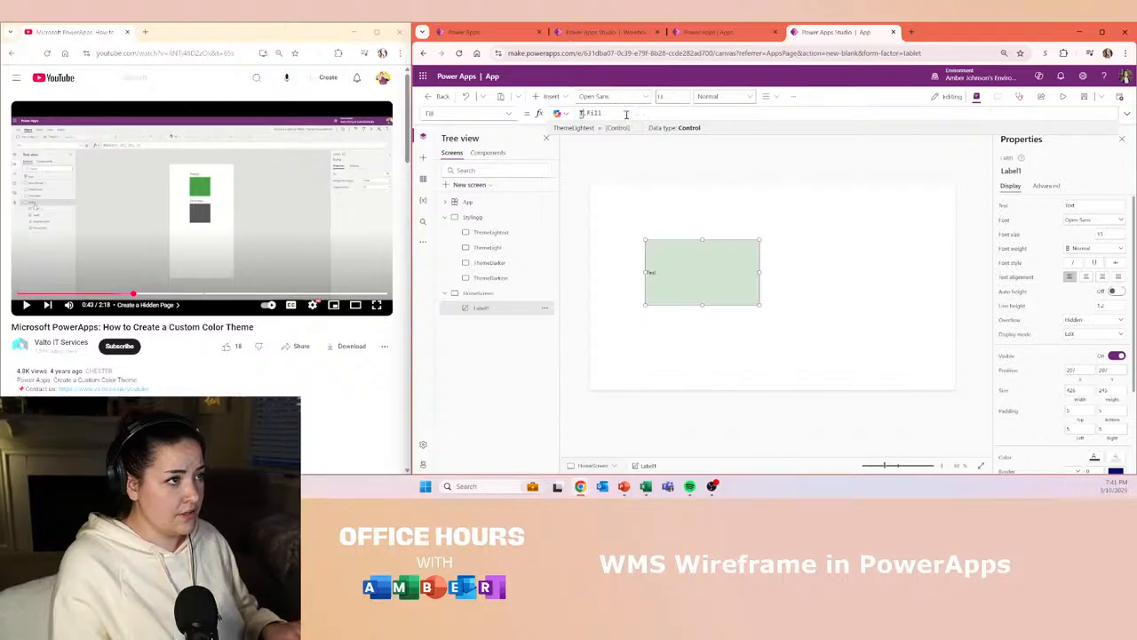
{"action": "key", "text": "Tab"}
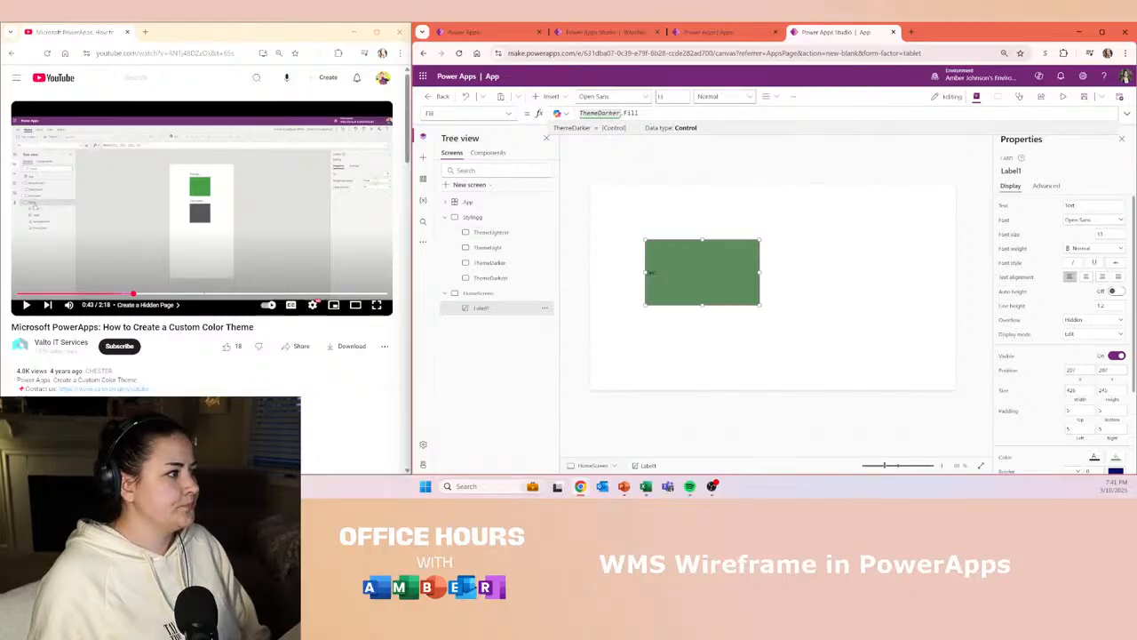
- Skip the tutorial video ahead to about 1:51, in the background color chapter, and pause it
{"action": "left_click", "coordinate": [234, 198]}
{"action": "left_click", "coordinate": [295, 294]}
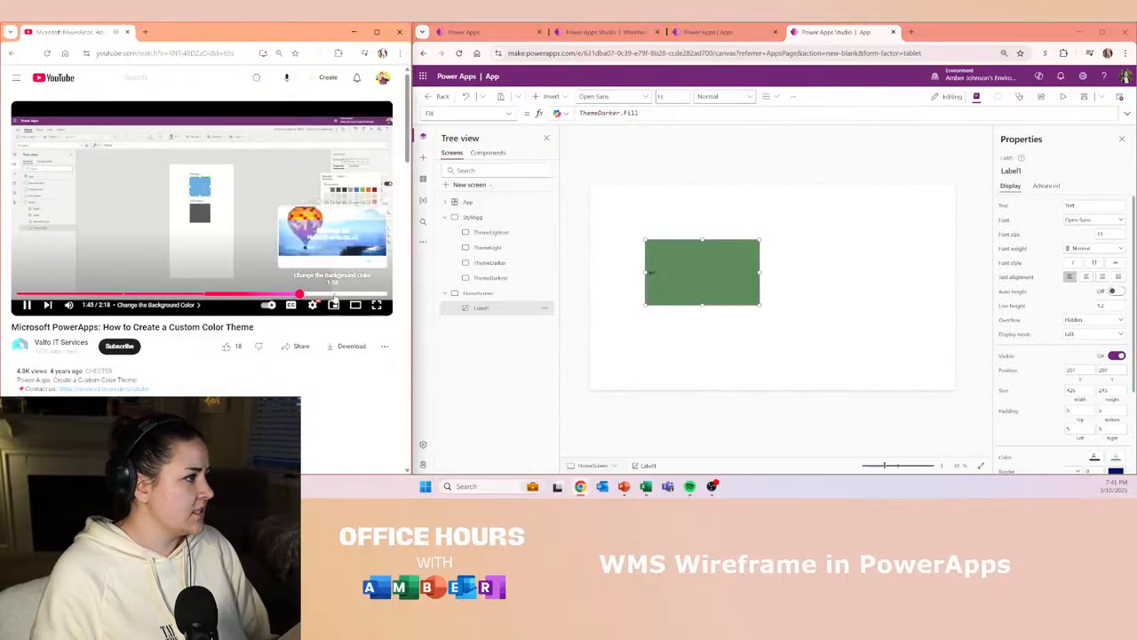
{"action": "left_click", "coordinate": [330, 294]}
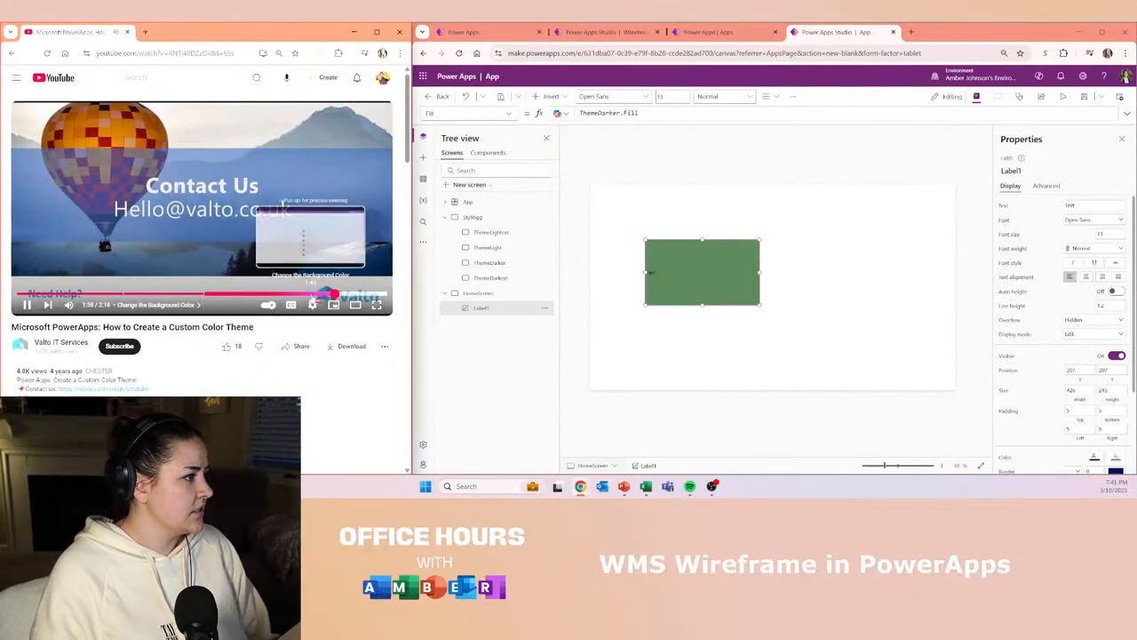
{"action": "left_click", "coordinate": [314, 294]}
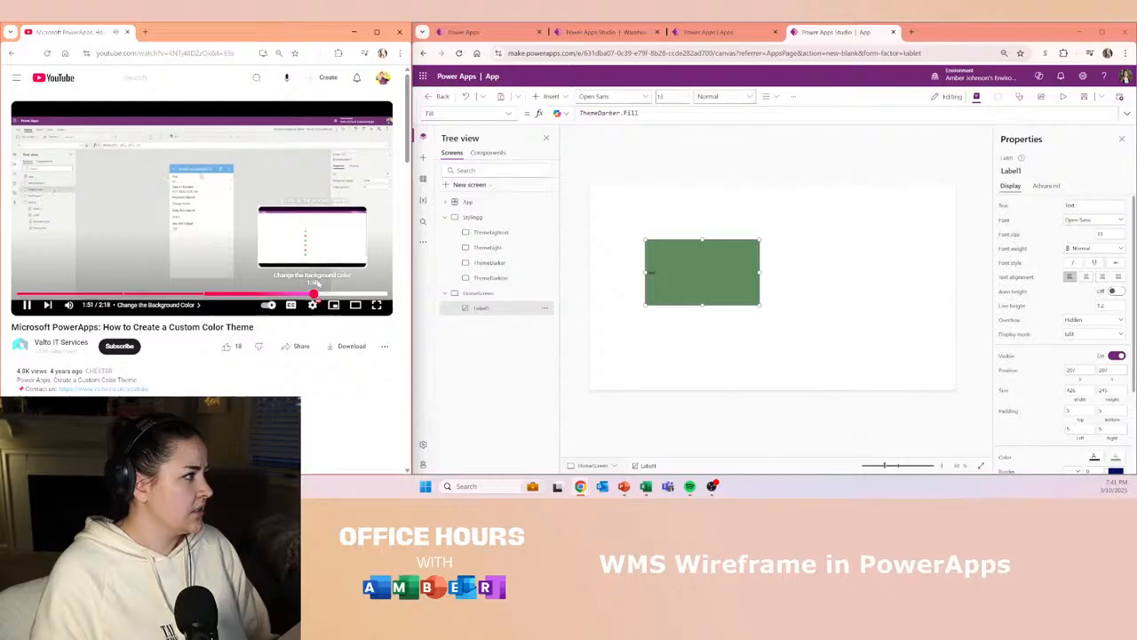
{"action": "left_click", "coordinate": [174, 190]}
- Set the HomeScreen label's HoverColor formula to ThemeDarkest.HoverFill
{"action": "left_click", "coordinate": [510, 114]}
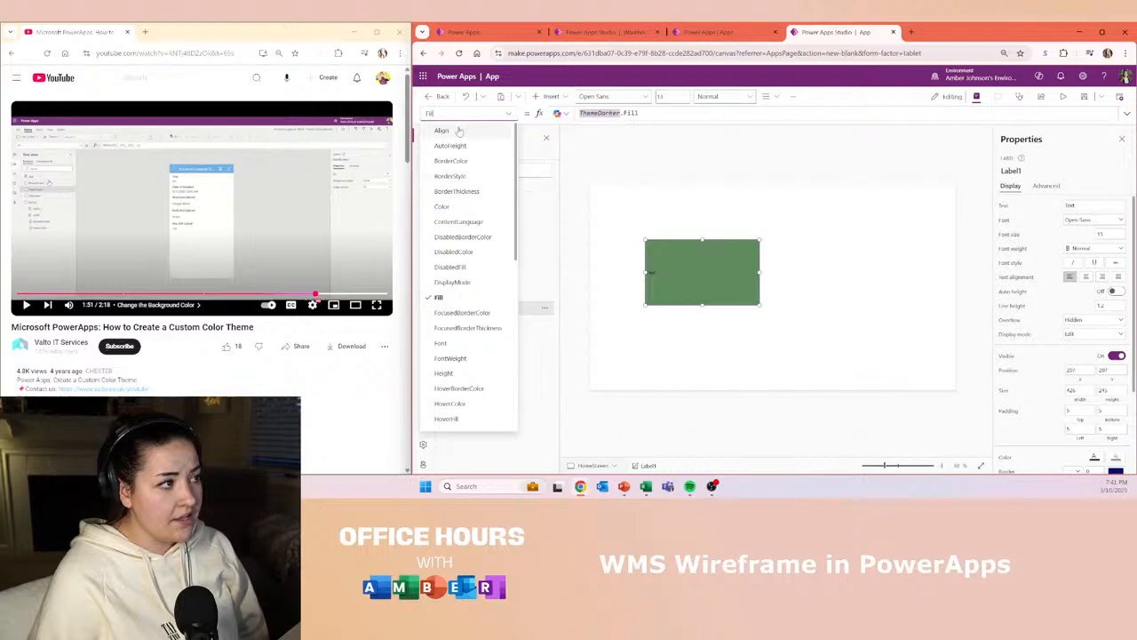
{"action": "scroll", "coordinate": [461, 274], "scroll_direction": "down", "scroll_amount": 1}
{"action": "scroll", "coordinate": [461, 275], "scroll_direction": "down", "scroll_amount": 3}
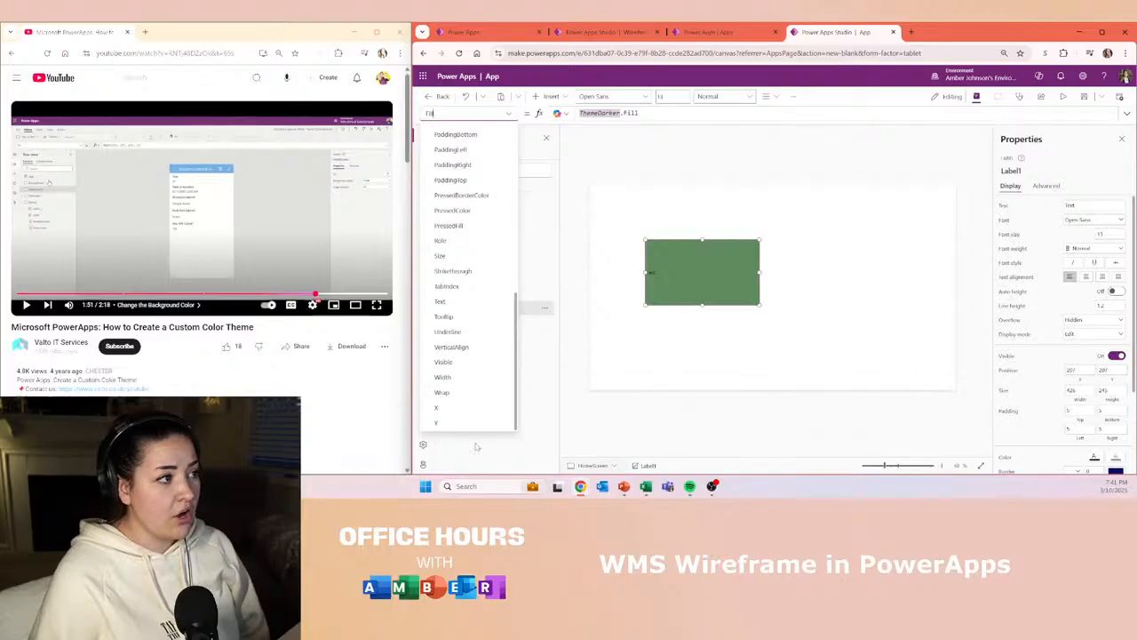
{"action": "scroll", "coordinate": [467, 266], "scroll_direction": "up", "scroll_amount": 5}
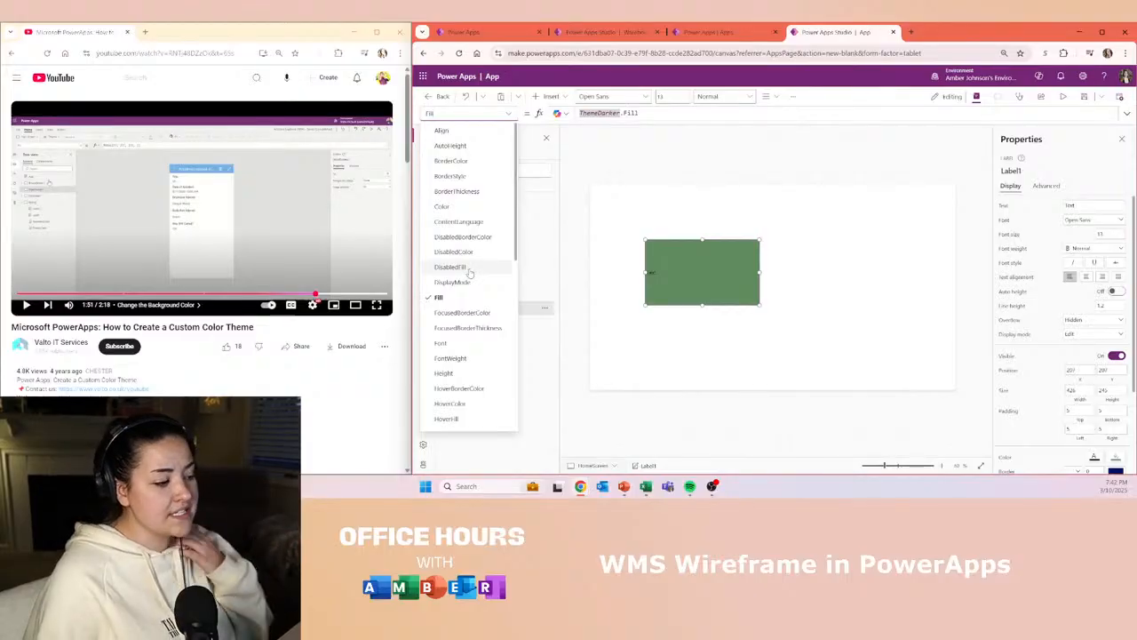
{"action": "scroll", "coordinate": [478, 346], "scroll_direction": "down", "scroll_amount": 1}
{"action": "scroll", "coordinate": [479, 346], "scroll_direction": "down", "scroll_amount": 3}
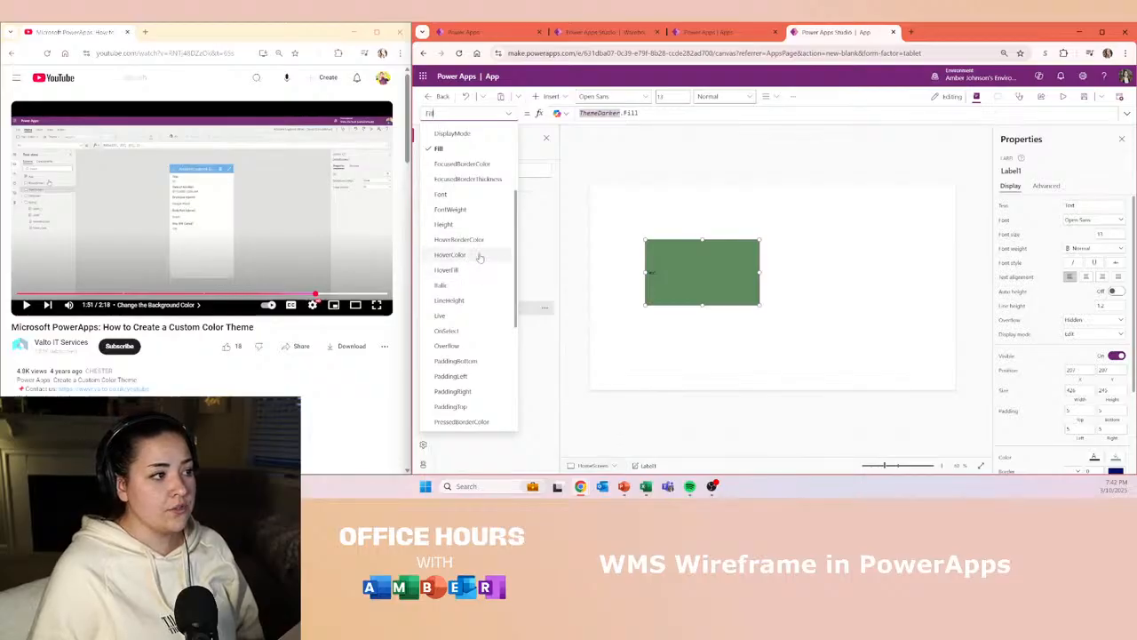
{"action": "left_click", "coordinate": [479, 255]}
{"action": "left_click", "coordinate": [620, 115]}
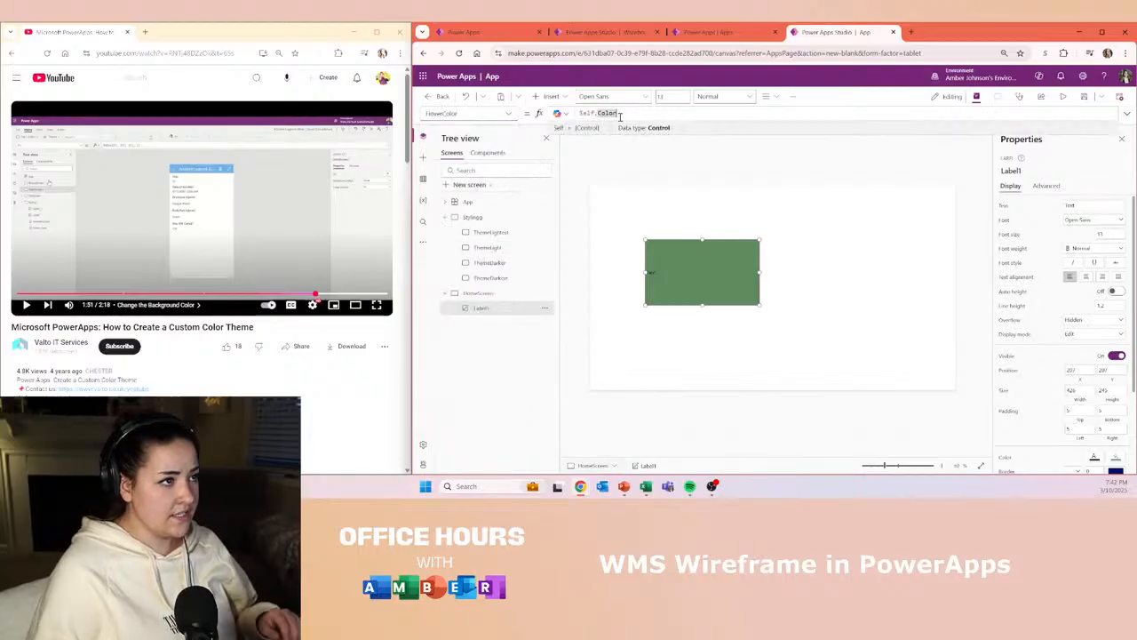
{"action": "key", "text": "ctrl+a"}
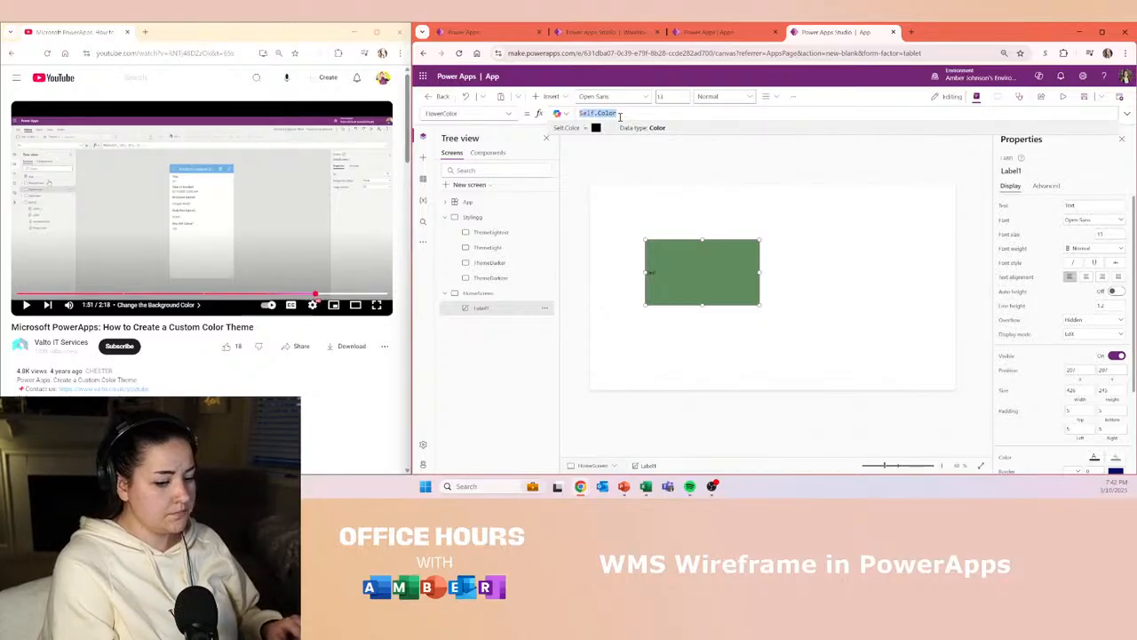
{"action": "type", "text": "Theme"}
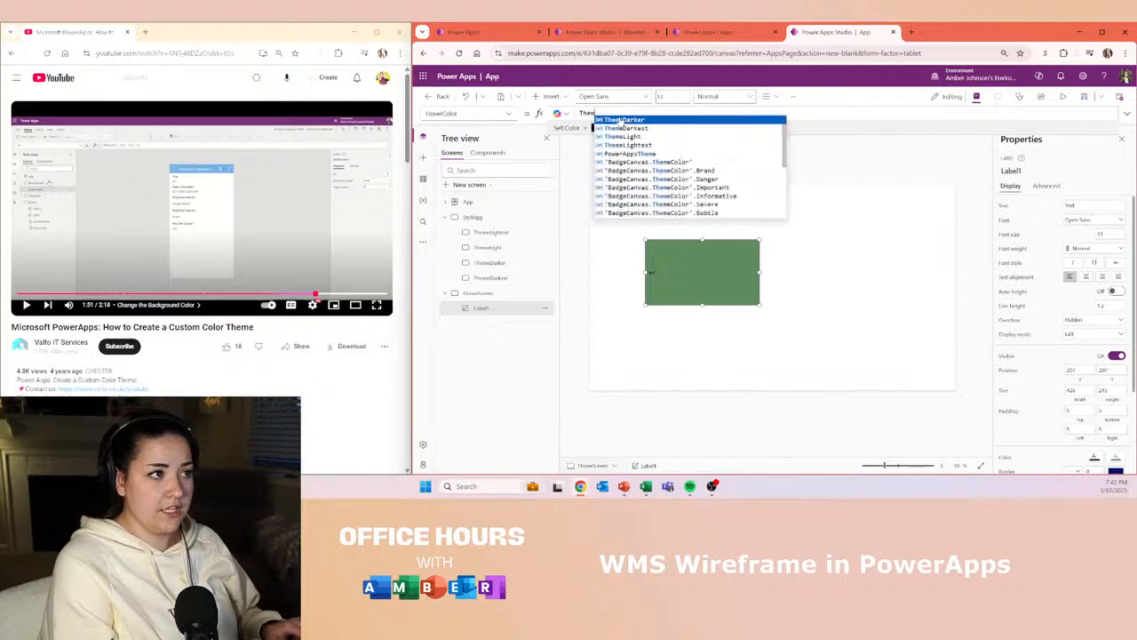
{"action": "type", "text": "Darker.Fill"}
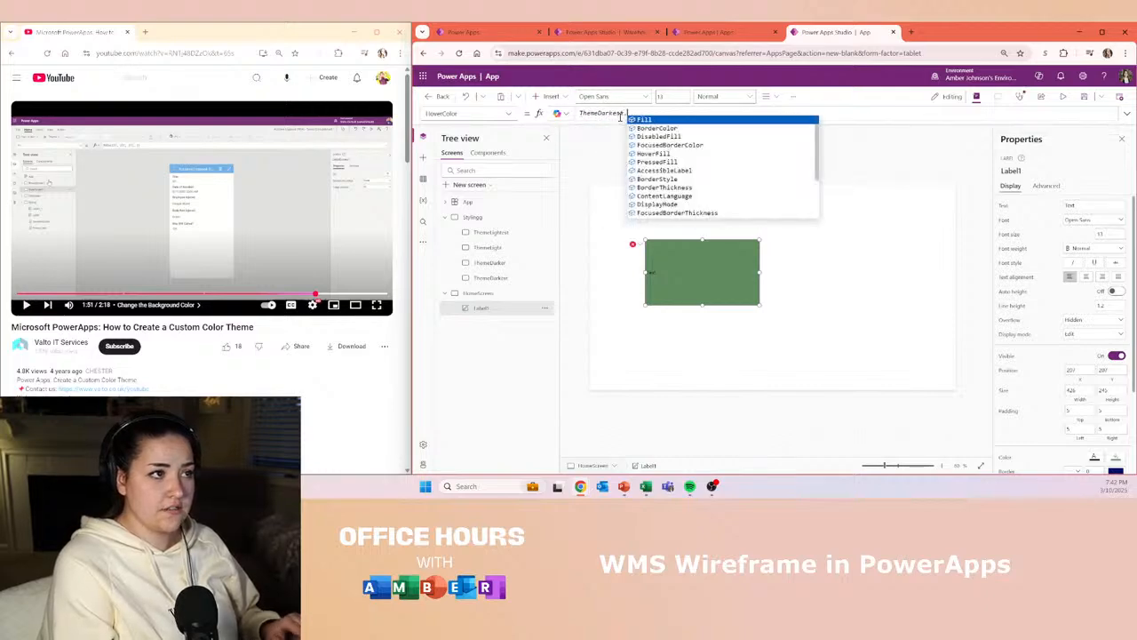
{"action": "key", "text": "Down"}
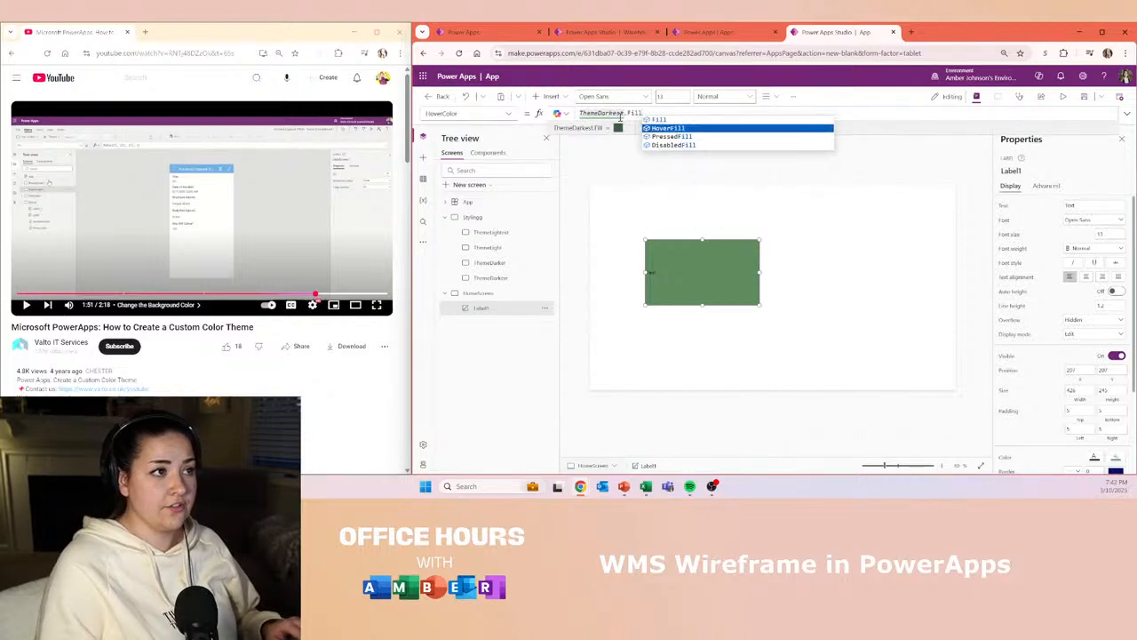
{"action": "key", "text": "Tab"}
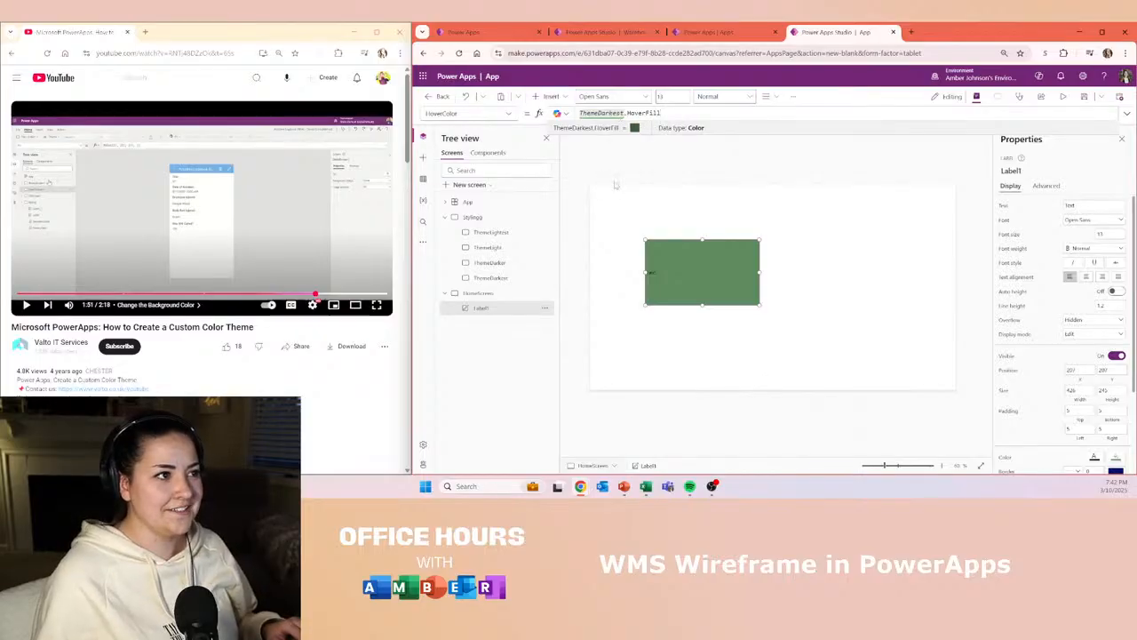
- Preview the app to test the label's hover color, and return to editing HomeScreen
{"action": "left_click", "coordinate": [618, 185]}
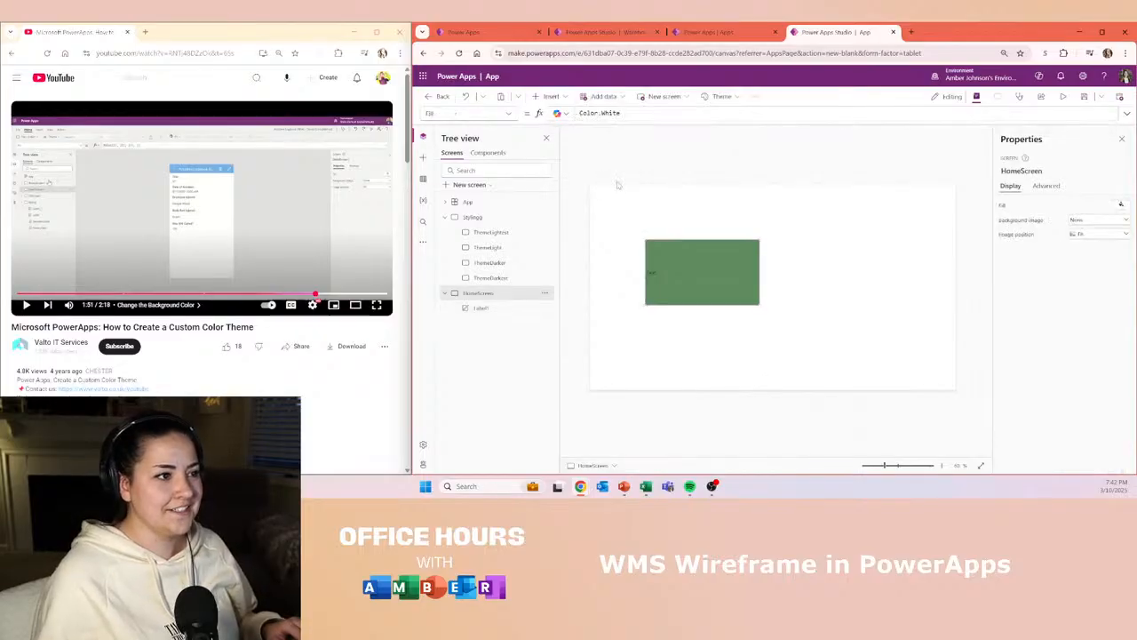
{"action": "left_click", "coordinate": [1061, 98]}
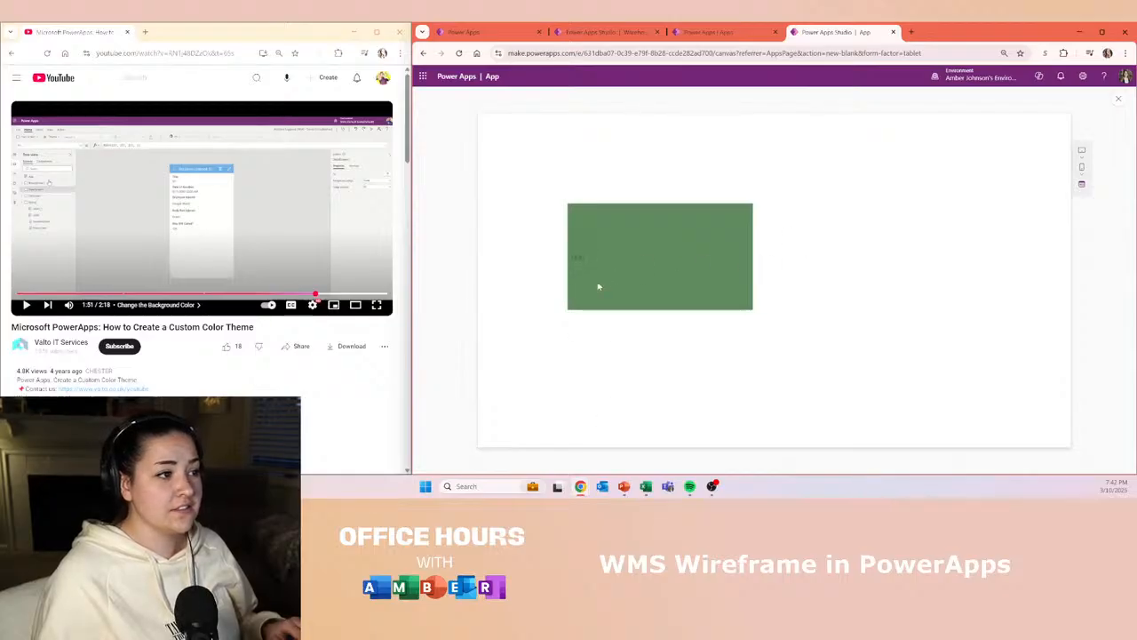
{"action": "left_click", "coordinate": [1120, 100]}
{"action": "left_click", "coordinate": [866, 310]}
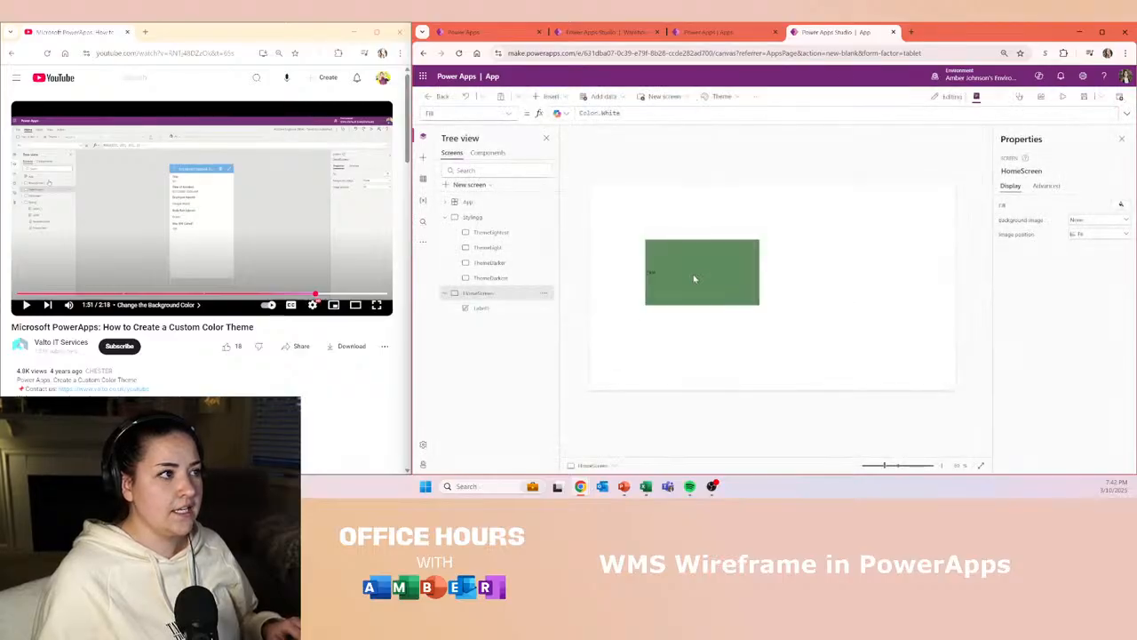
- Set the HomeScreen label's HoverFill formula to ThemeDarkest.HoverFill, and preview the app to test the hover effect
{"action": "left_click", "coordinate": [508, 114]}
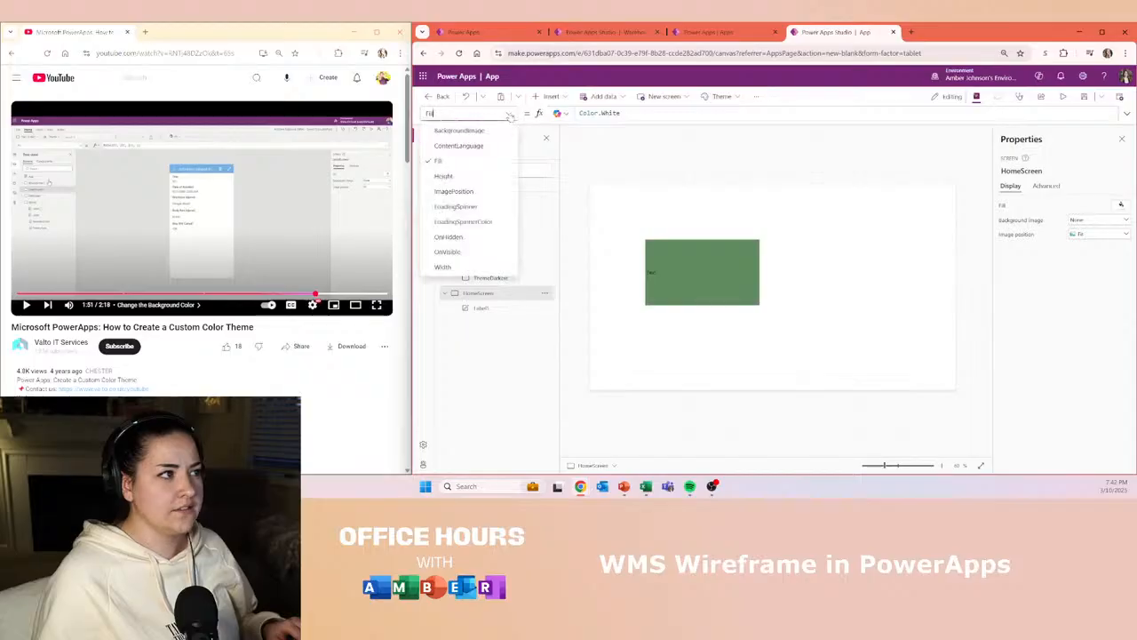
{"action": "left_click", "coordinate": [624, 218]}
{"action": "left_click", "coordinate": [701, 262]}
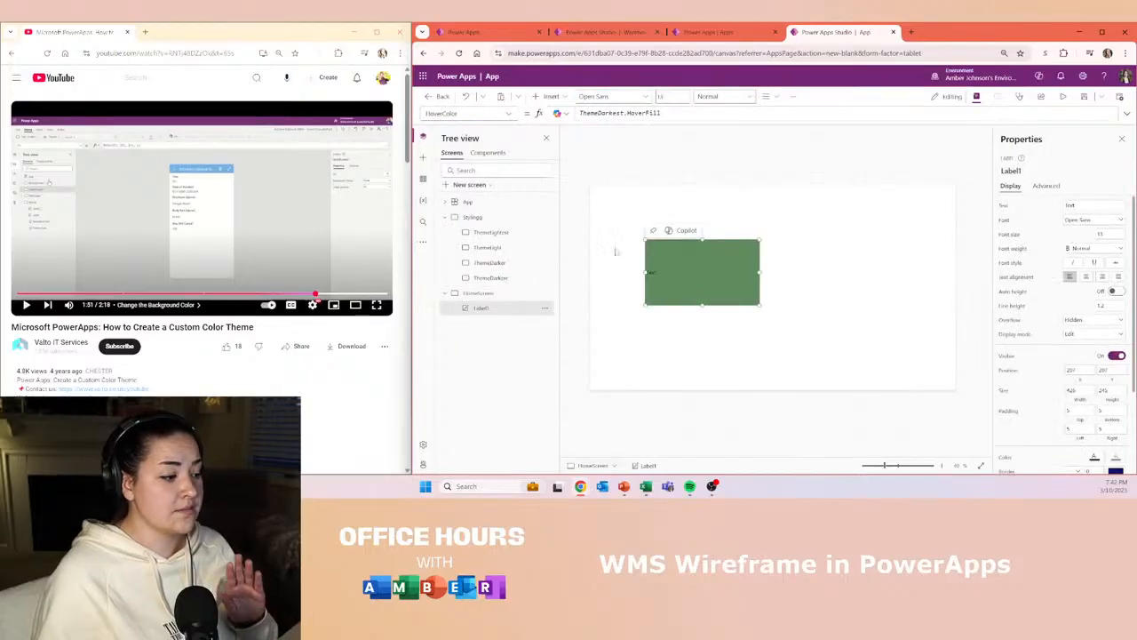
{"action": "left_click", "coordinate": [508, 114]}
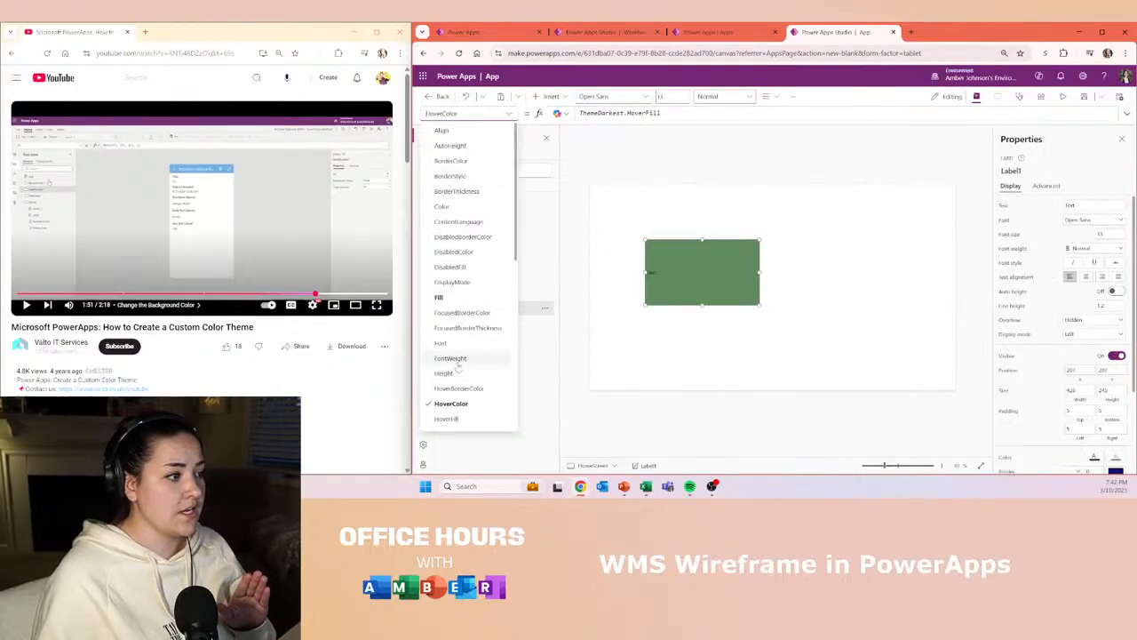
{"action": "scroll", "coordinate": [468, 375], "scroll_direction": "down", "scroll_amount": 2}
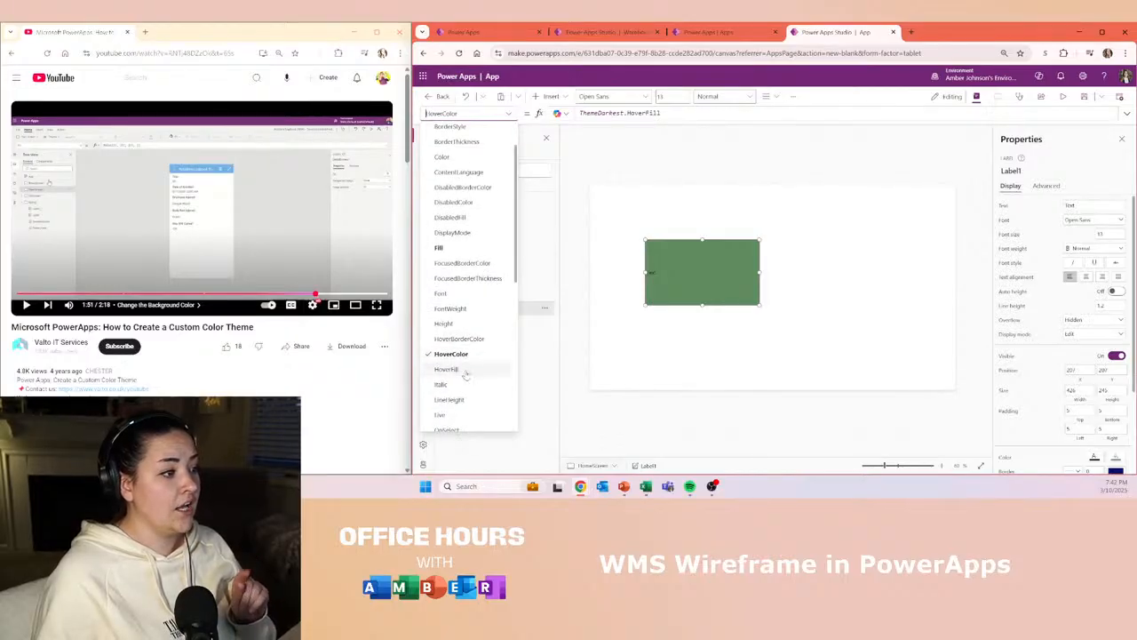
{"action": "left_click", "coordinate": [469, 371]}
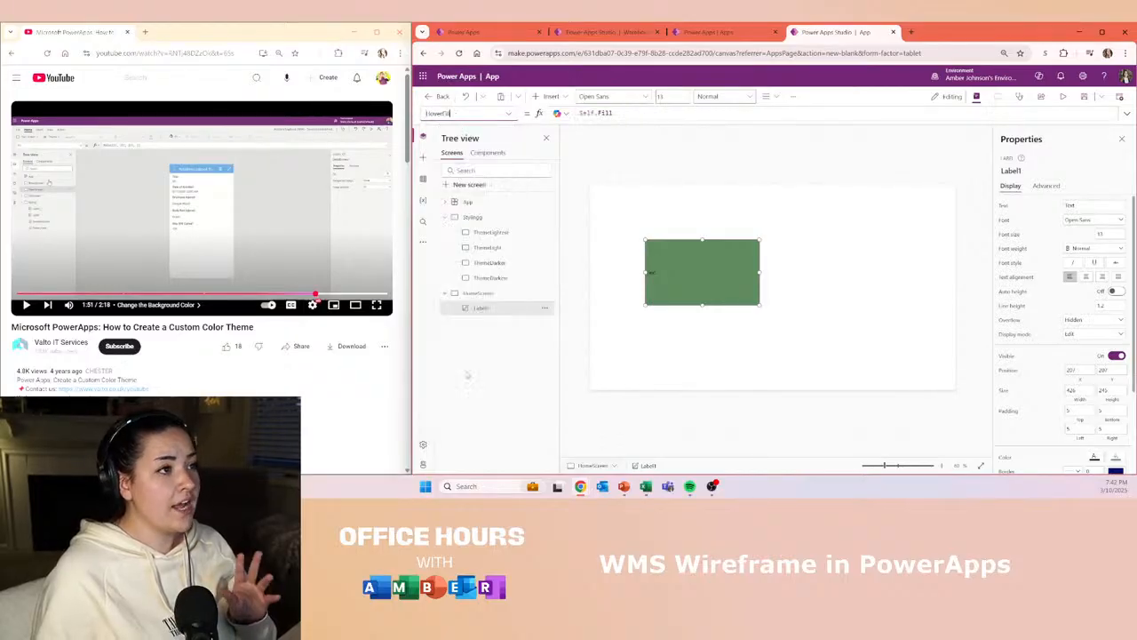
{"action": "triple_click", "coordinate": [620, 114]}
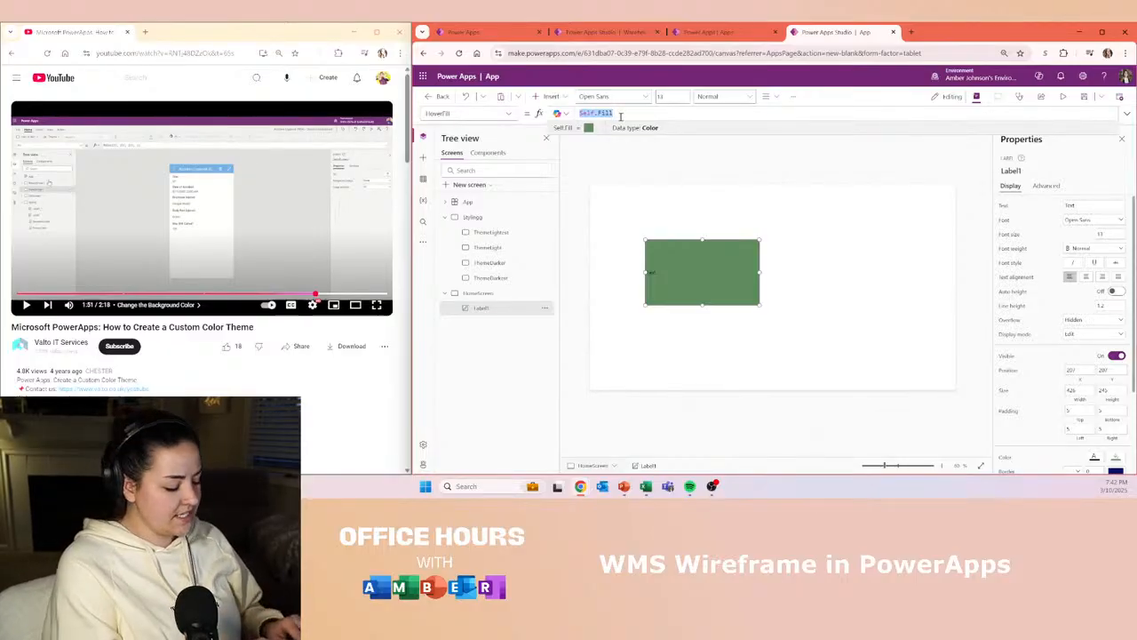
{"action": "type", "text": "Theme"}
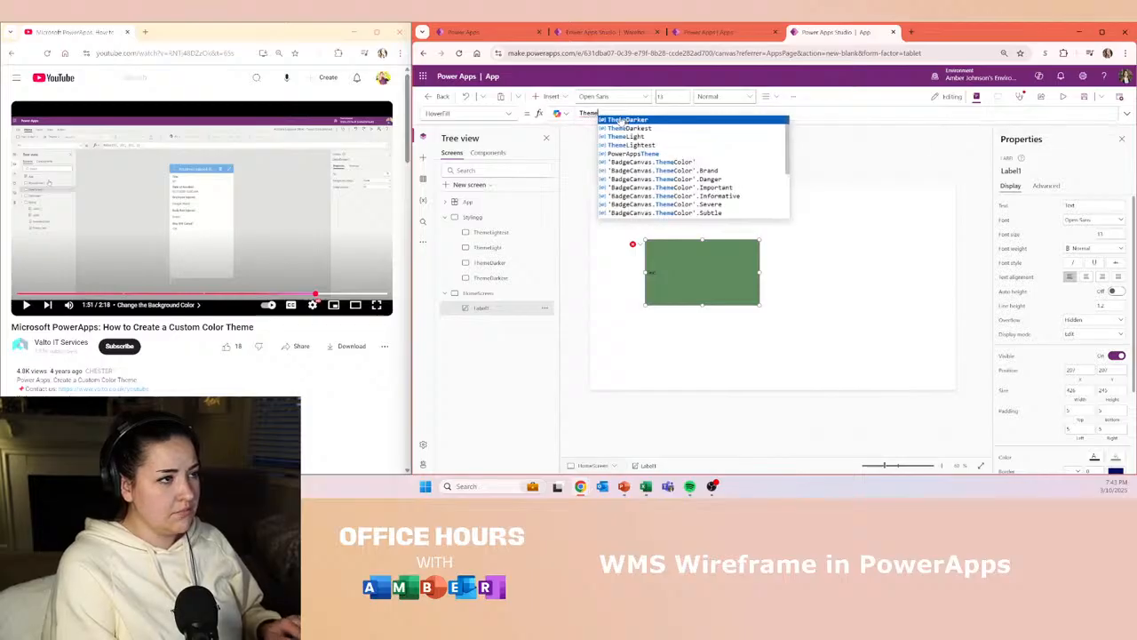
{"action": "type", "text": "Darke"}
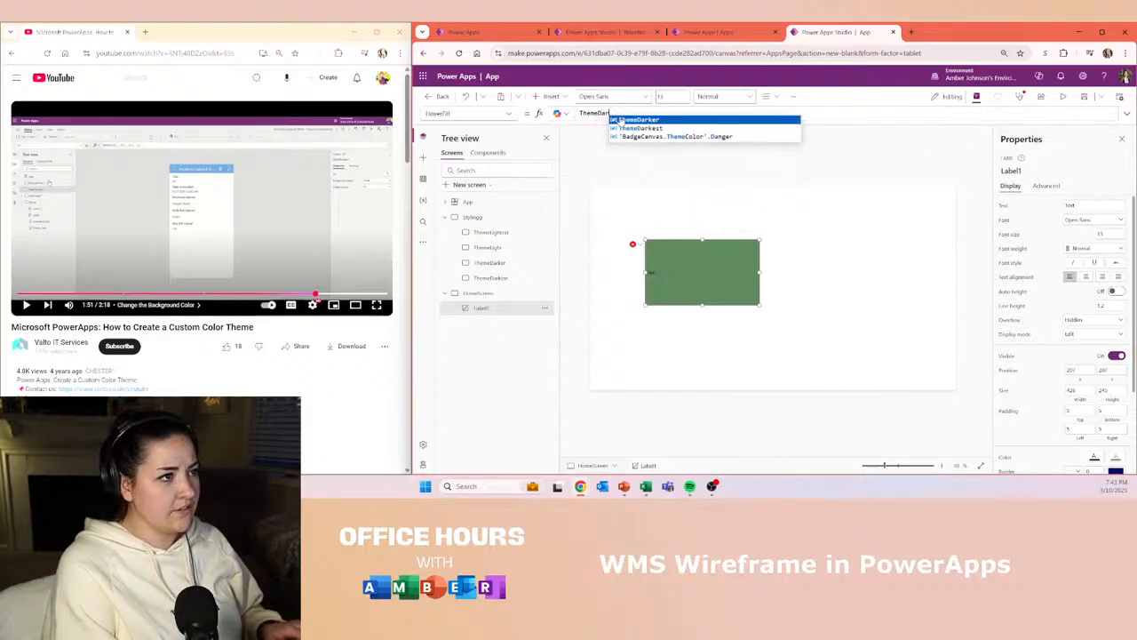
{"action": "type", "text": "r.Fil"}
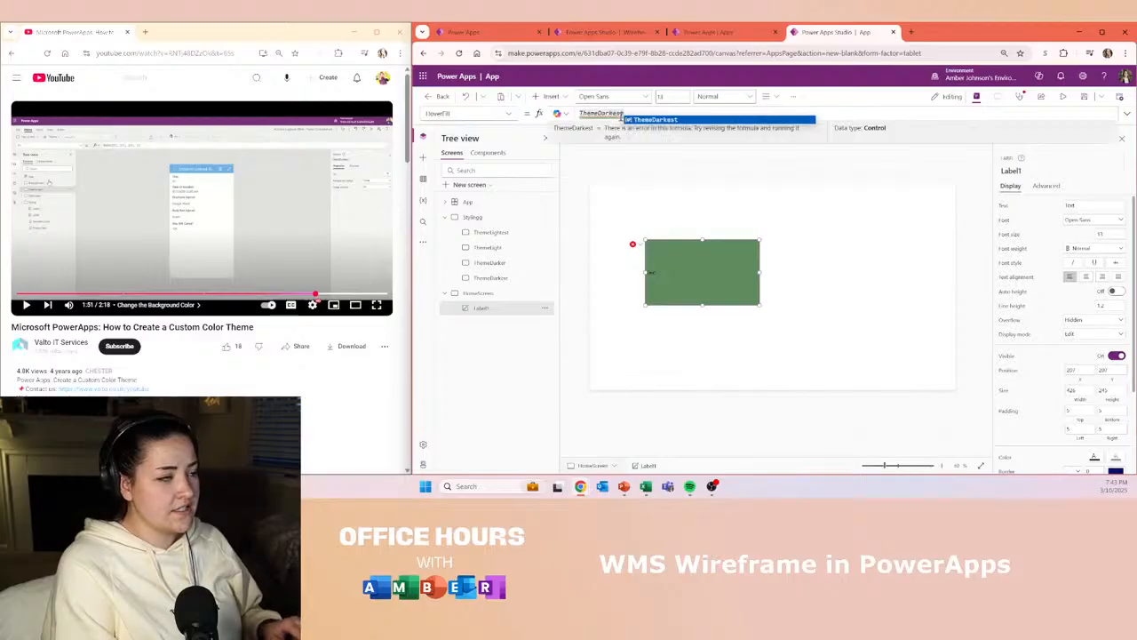
{"action": "type", "text": "l"}
{"action": "key", "text": "Down"}
{"action": "key", "text": "Down"}
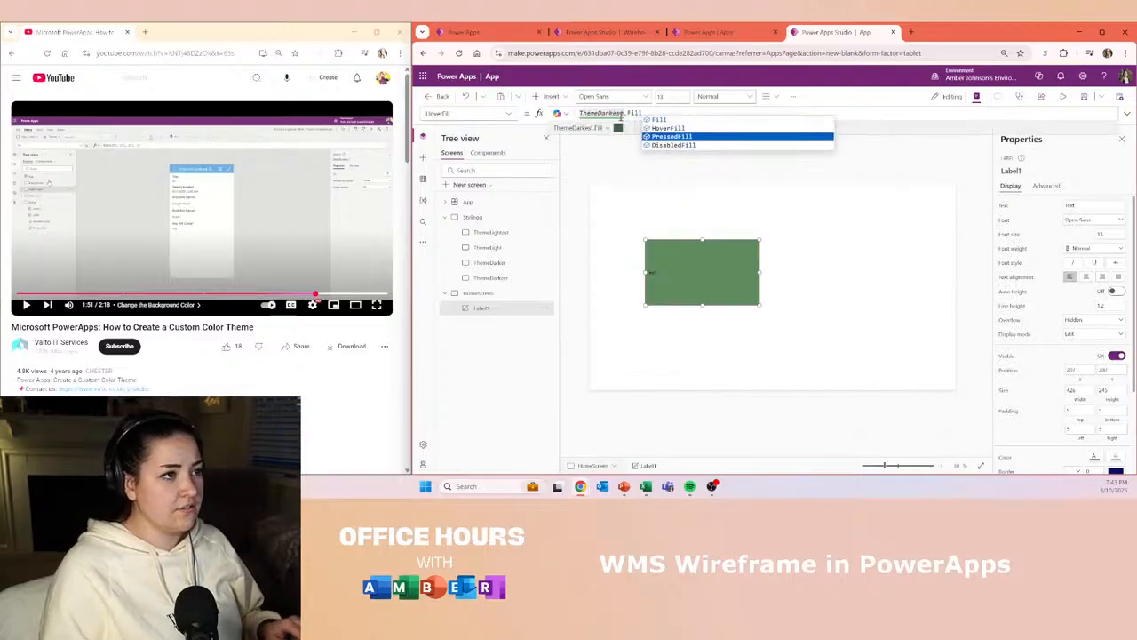
{"action": "key", "text": "Up"}
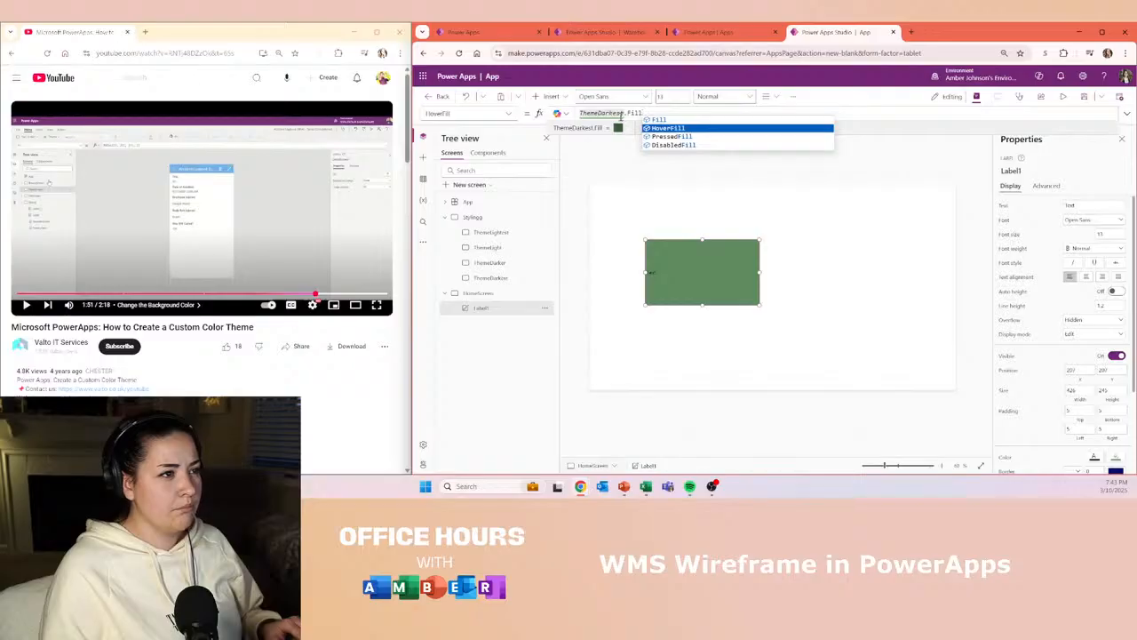
{"action": "key", "text": "Tab"}
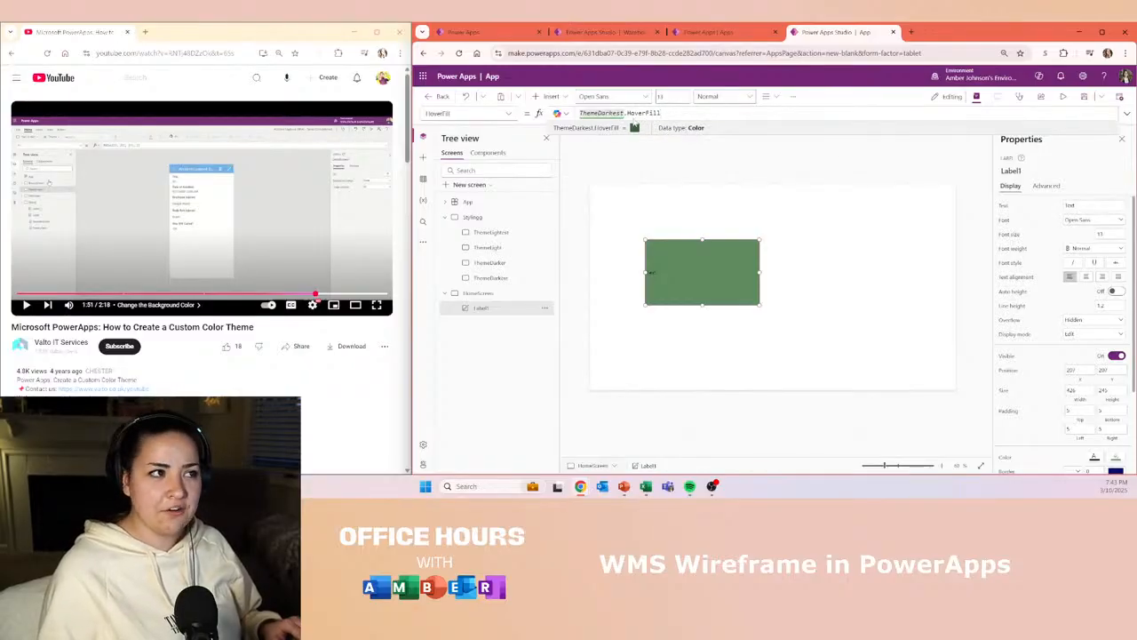
{"action": "left_click", "coordinate": [624, 160]}
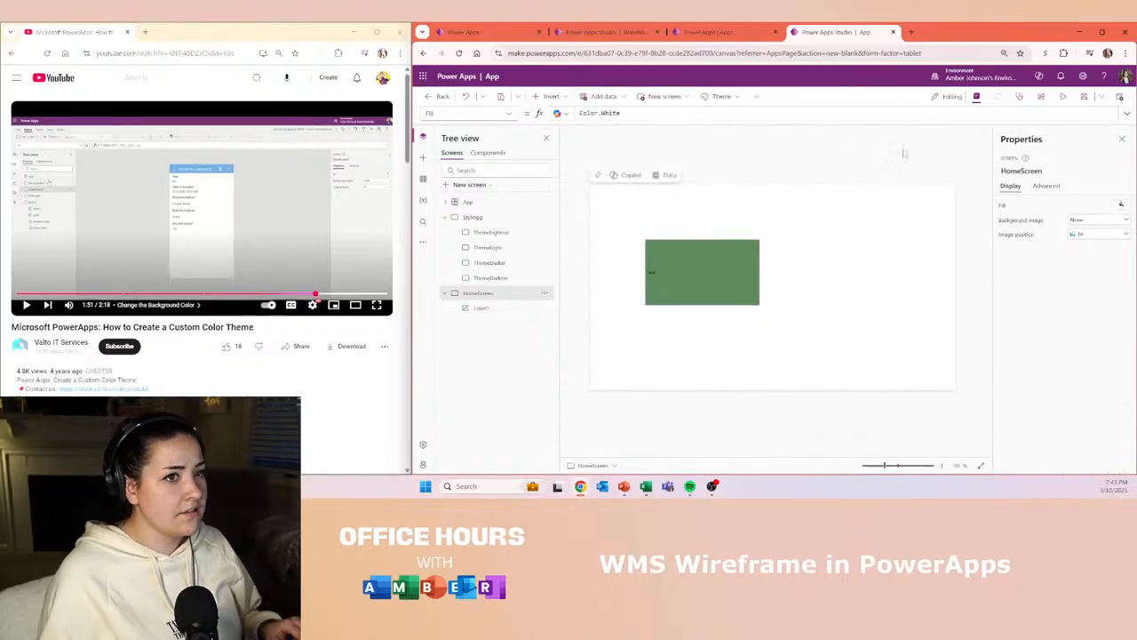
{"action": "key", "text": "F5"}
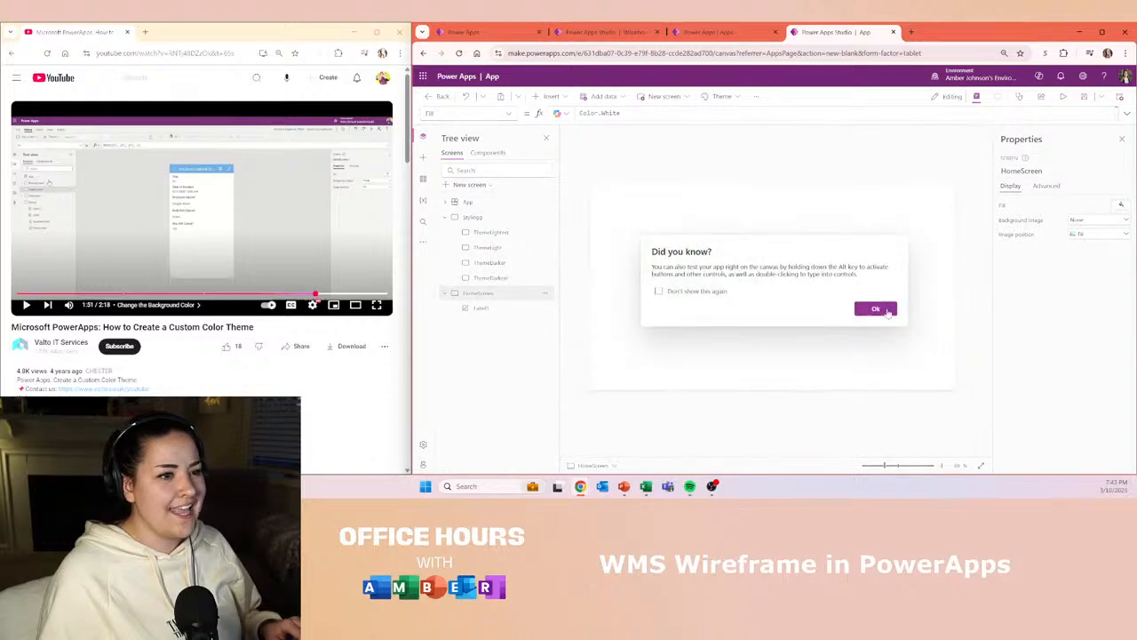
{"action": "left_click", "coordinate": [875, 308]}
- Set the HomeScreen label's HoverColor formula to ThemeLightest.HoverFill
{"action": "left_click", "coordinate": [689, 262]}
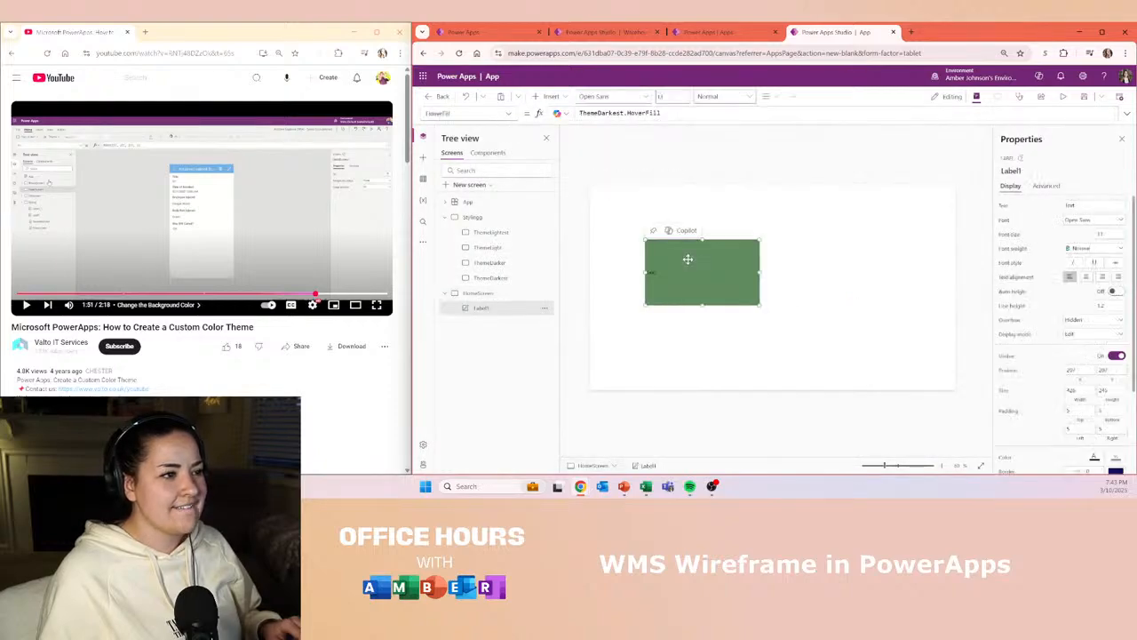
{"action": "left_click", "coordinate": [512, 115]}
{"action": "scroll", "coordinate": [470, 382], "scroll_direction": "down", "scroll_amount": 1}
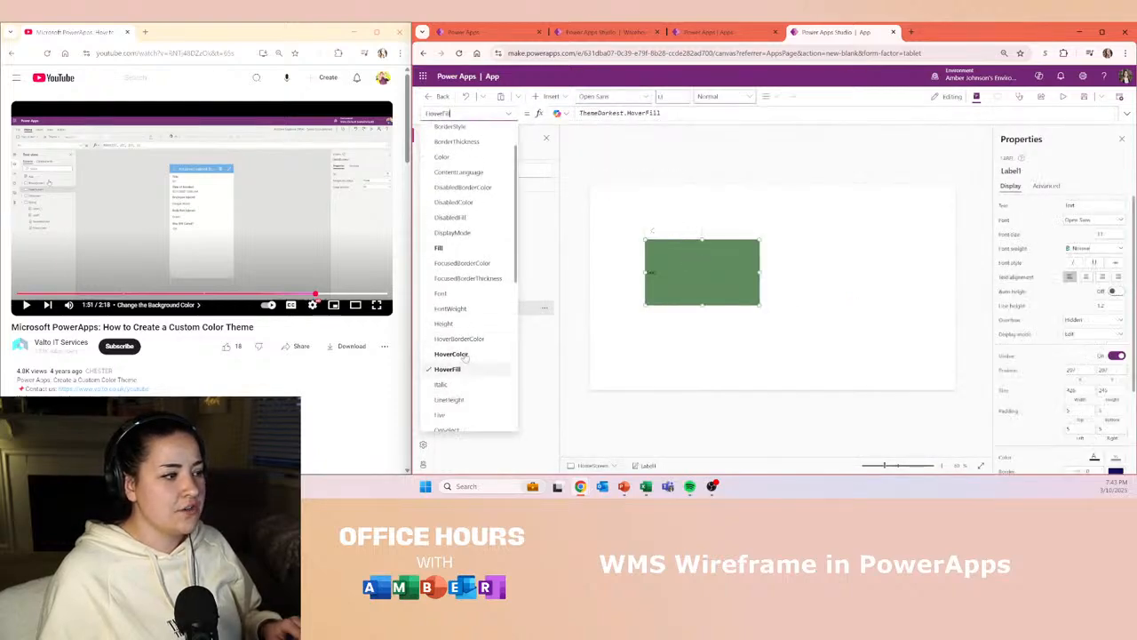
{"action": "left_click", "coordinate": [455, 353]}
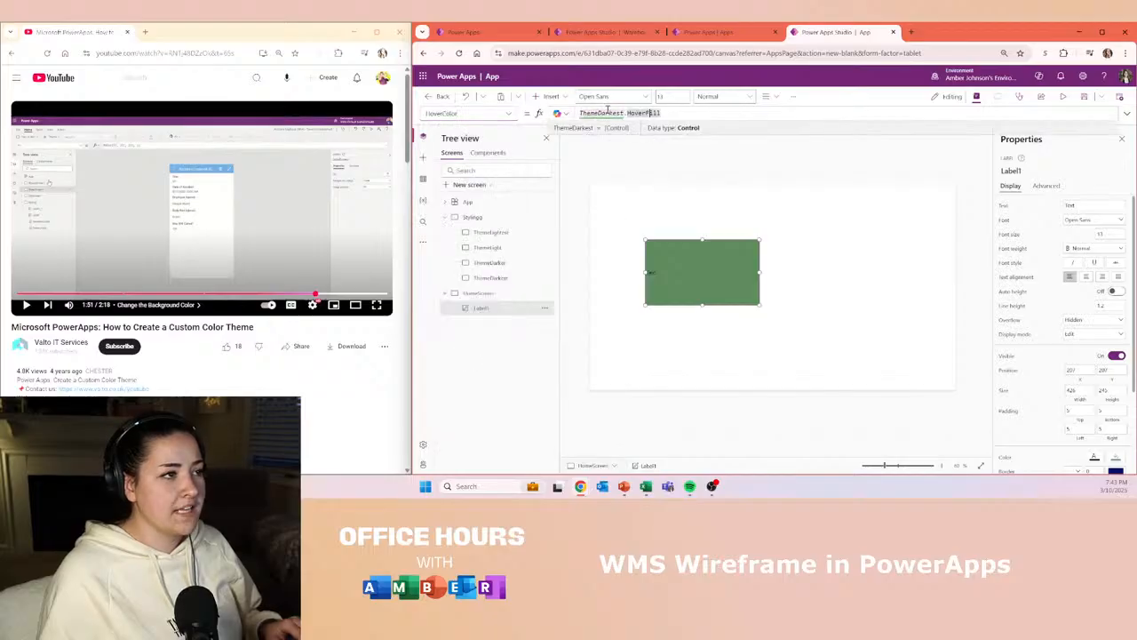
{"action": "double_click", "coordinate": [602, 113]}
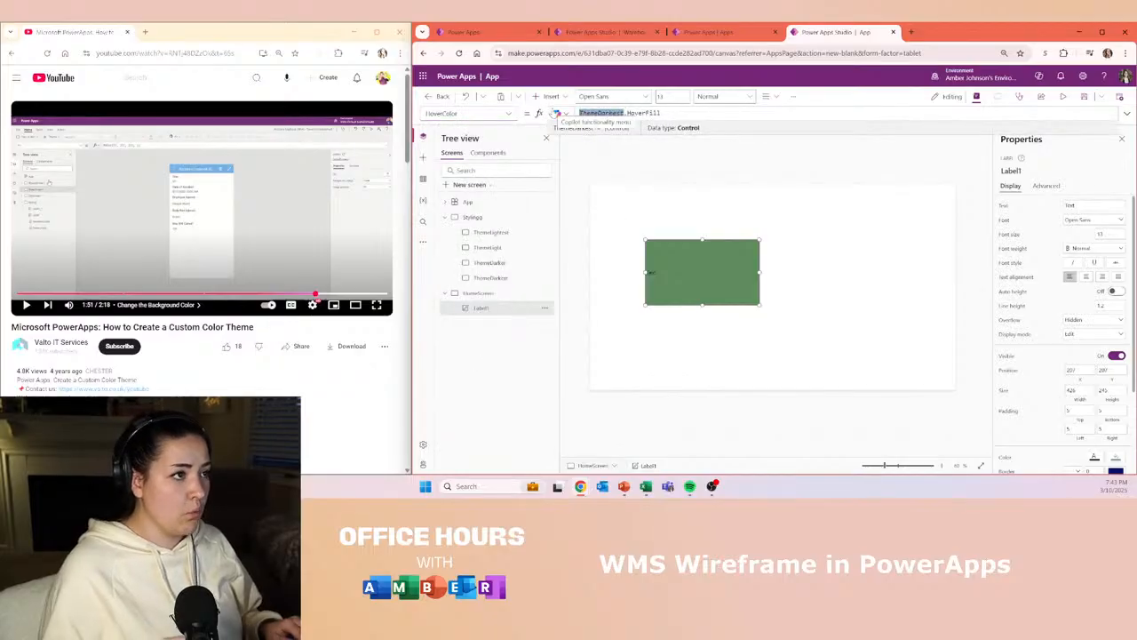
{"action": "type", "text": "Theme"}
{"action": "type", "text": "Li"}
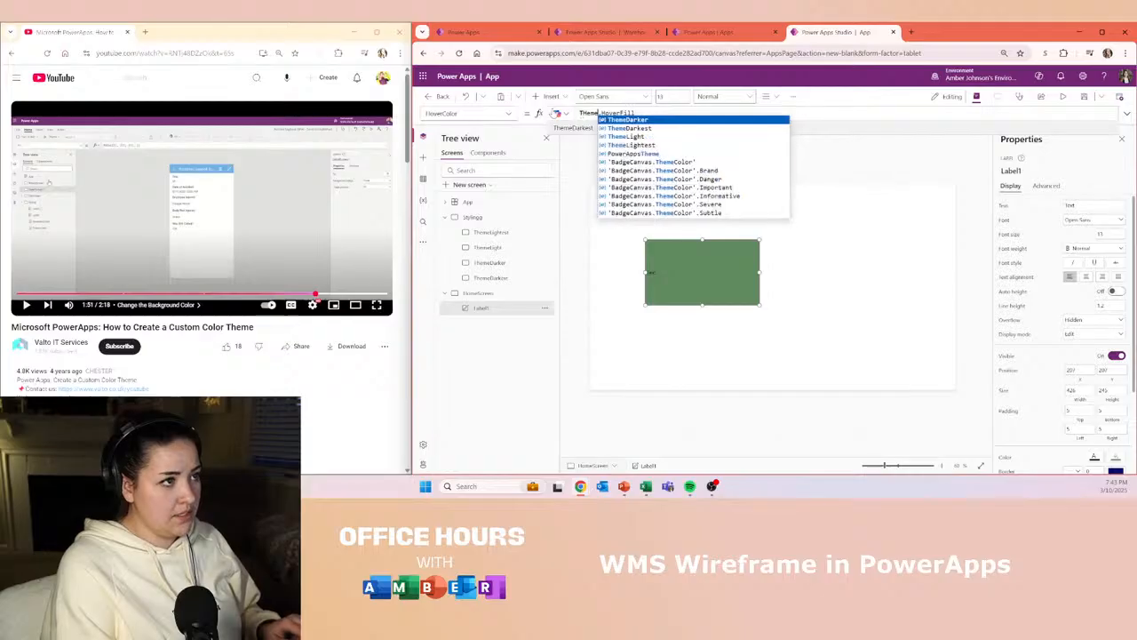
{"action": "key", "text": "Down"}
{"action": "key", "text": "Tab"}
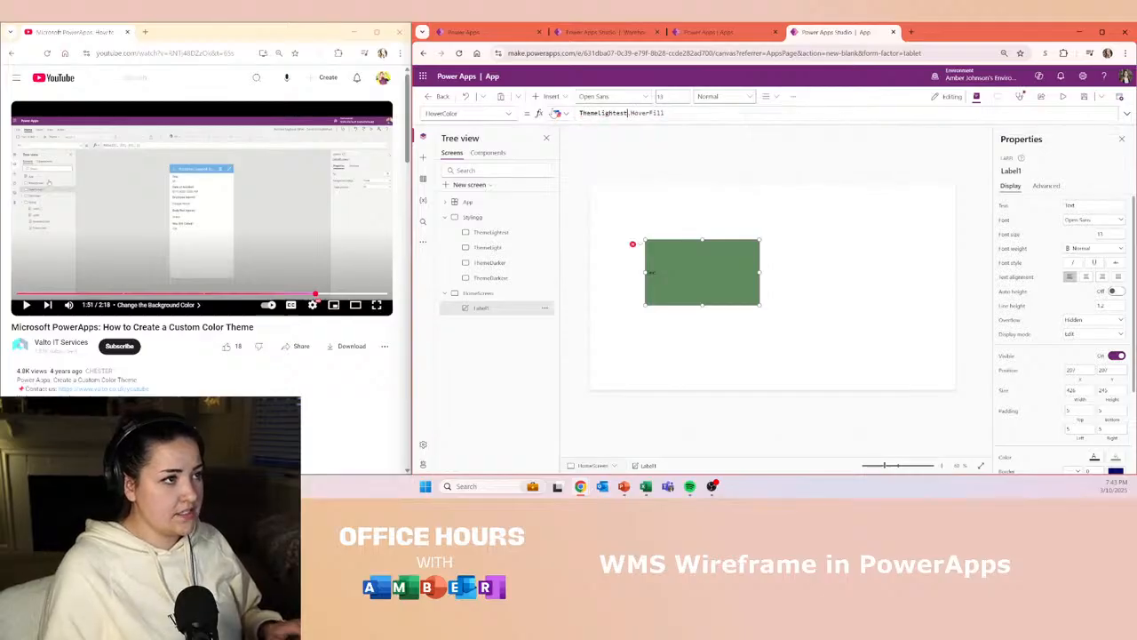
{"action": "left_click", "coordinate": [834, 220]}
- Center the HomeScreen label's text and set its font size to 50
{"action": "left_click", "coordinate": [692, 273]}
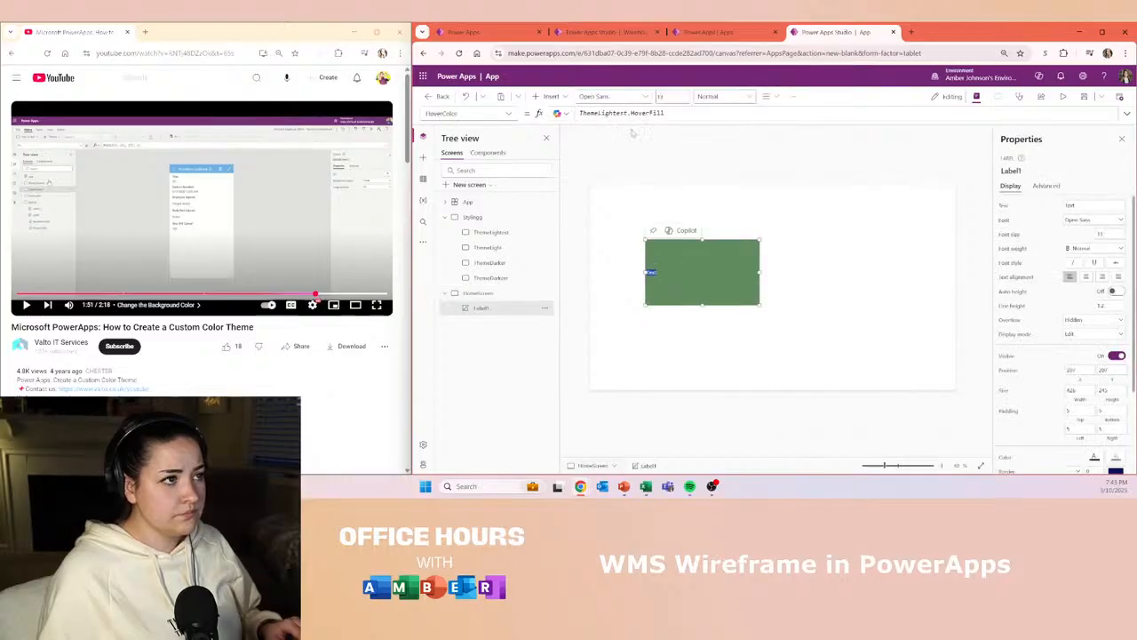
{"action": "left_click", "coordinate": [772, 97]}
{"action": "left_click", "coordinate": [782, 135]}
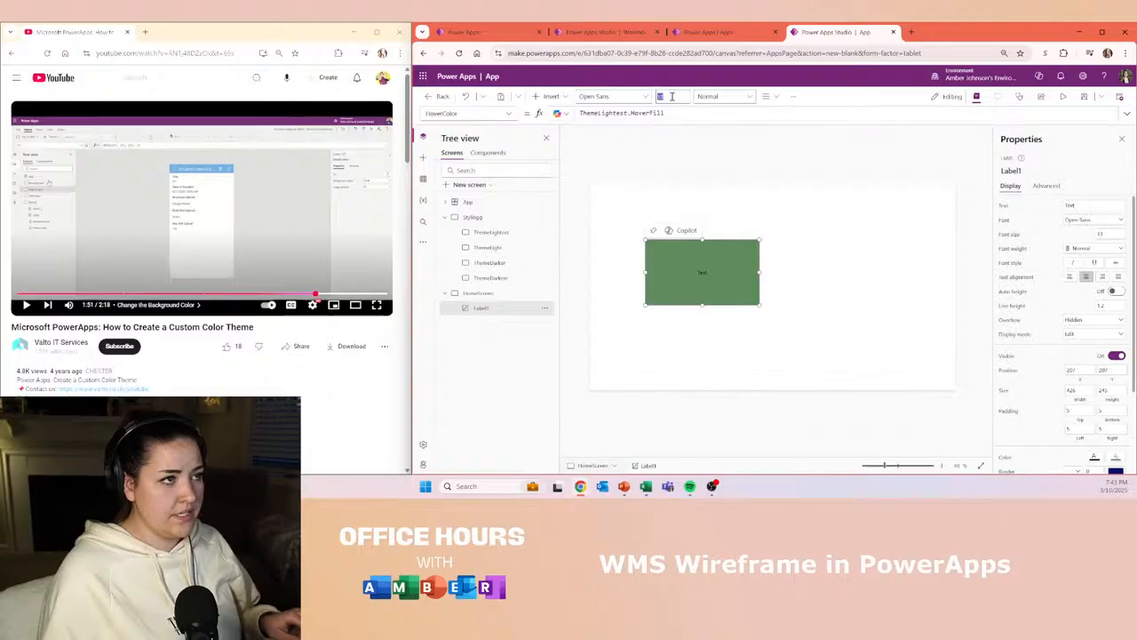
{"action": "left_click_drag", "start_coordinate": [673, 97], "coordinate": [649, 103]}
{"action": "type", "text": "50"}
{"action": "key", "text": "Return"}
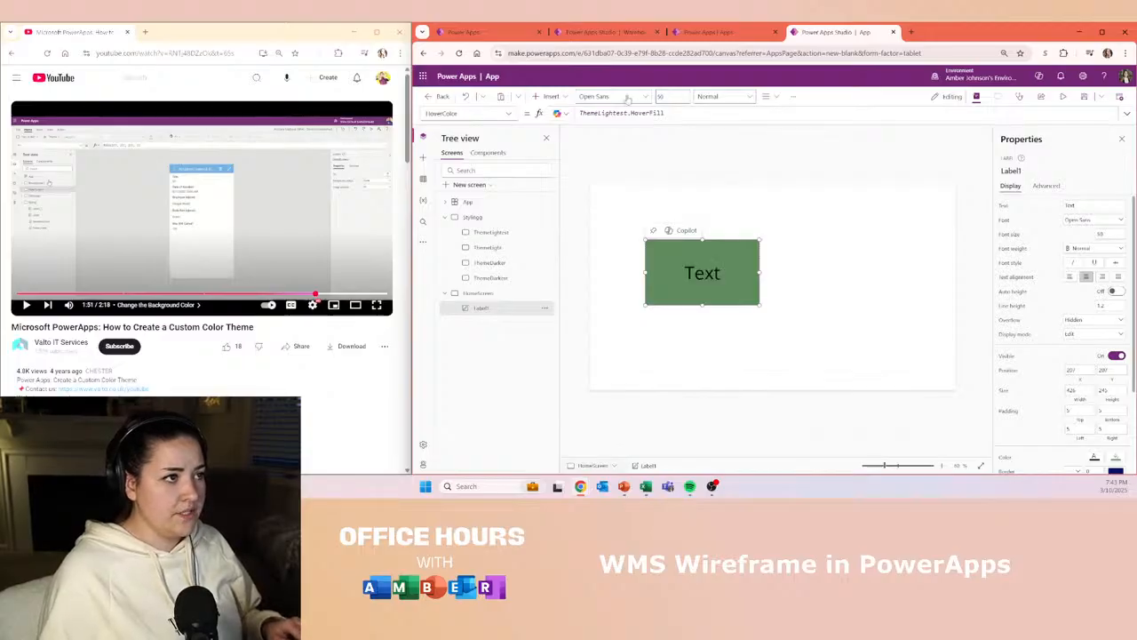
- Try Open Sans Condensed and Patrick Hand for the label's text, and settle on the Segoe UI font
{"action": "left_click", "coordinate": [646, 98]}
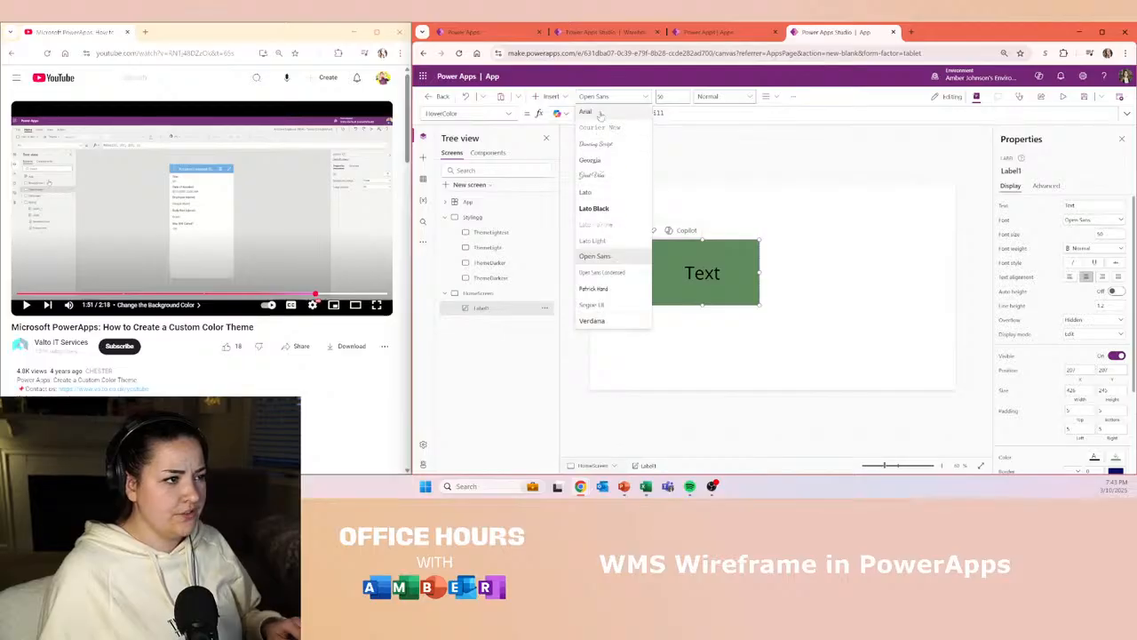
{"action": "left_click", "coordinate": [613, 273]}
{"action": "left_click", "coordinate": [651, 96]}
{"action": "left_click", "coordinate": [627, 290]}
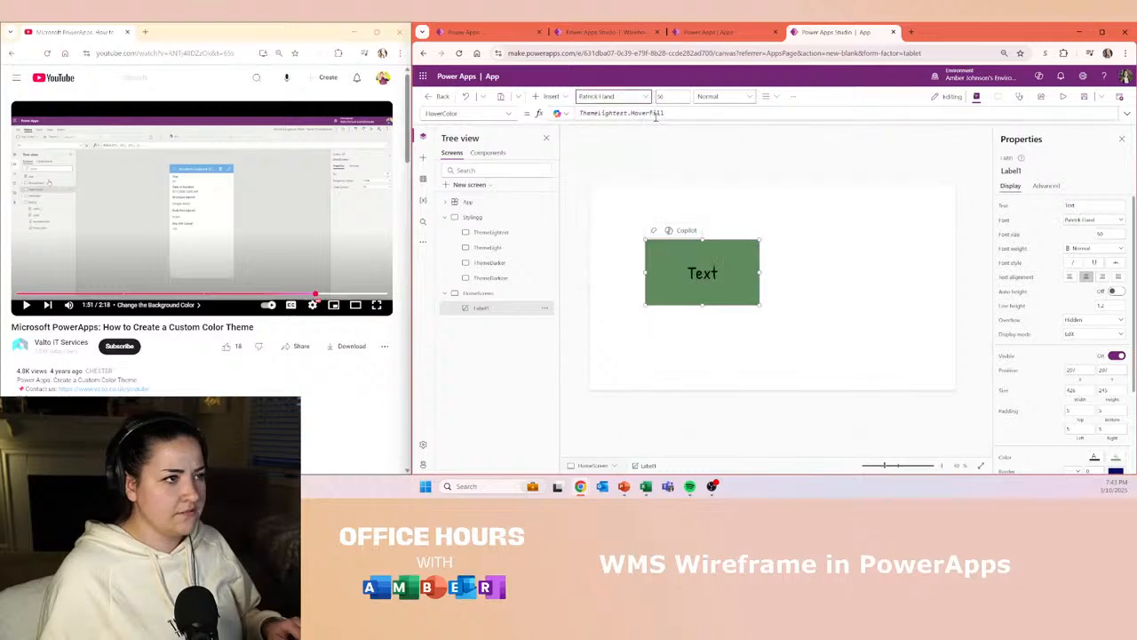
{"action": "left_click", "coordinate": [646, 97]}
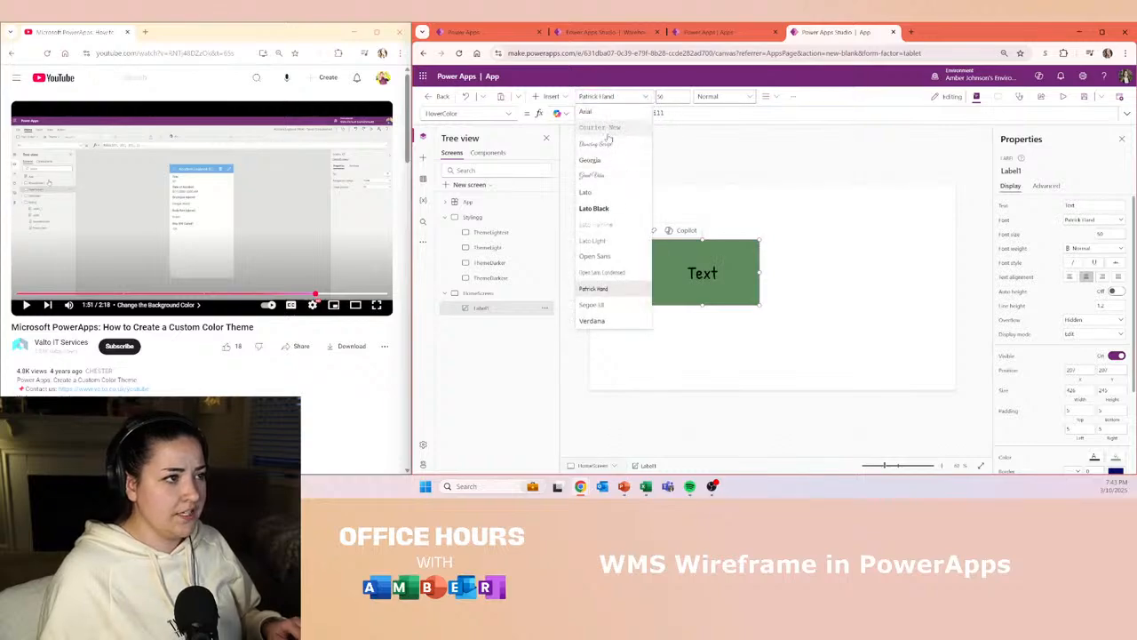
{"action": "left_click", "coordinate": [606, 306]}
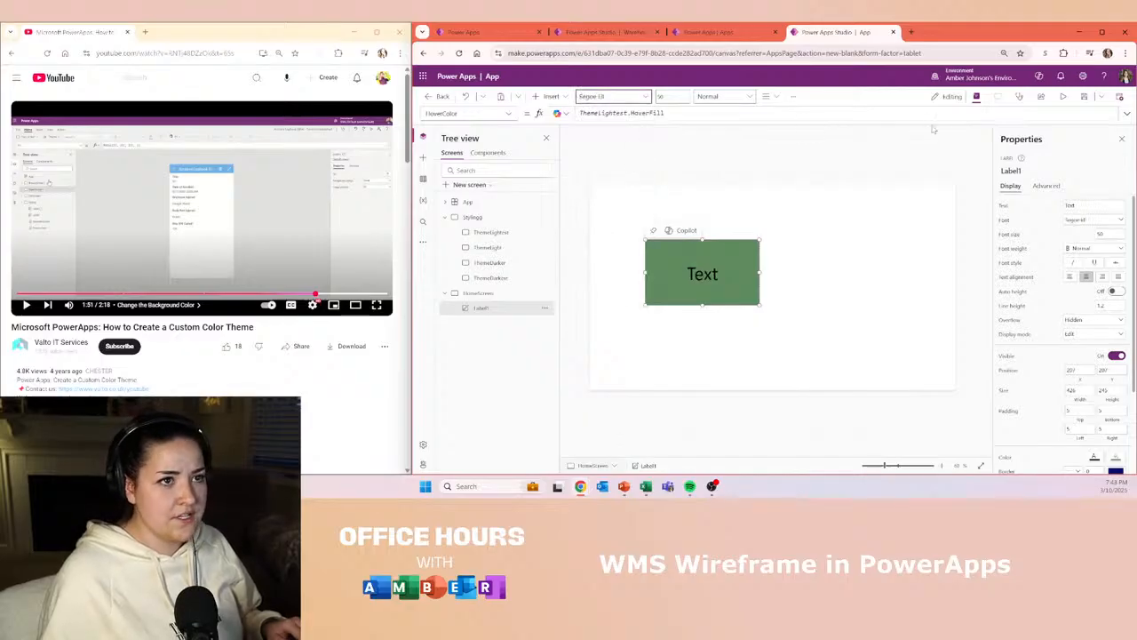
- Preview the app to test the label's hover fill and text color, and return to editing HomeScreen
{"action": "left_click", "coordinate": [1063, 97]}
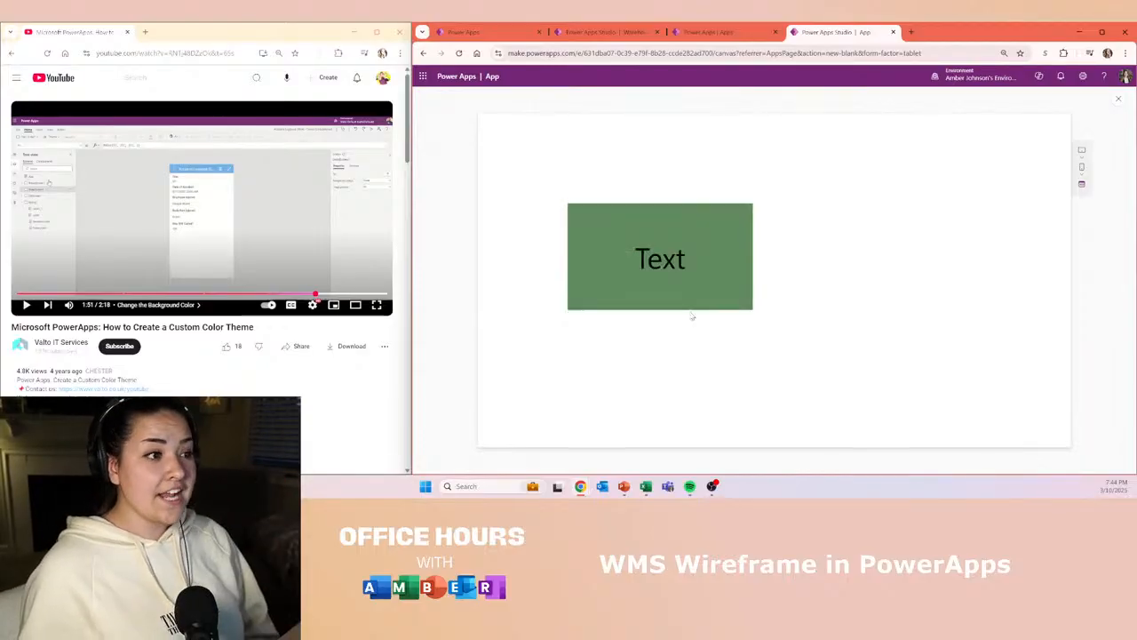
{"action": "left_click", "coordinate": [1121, 102]}
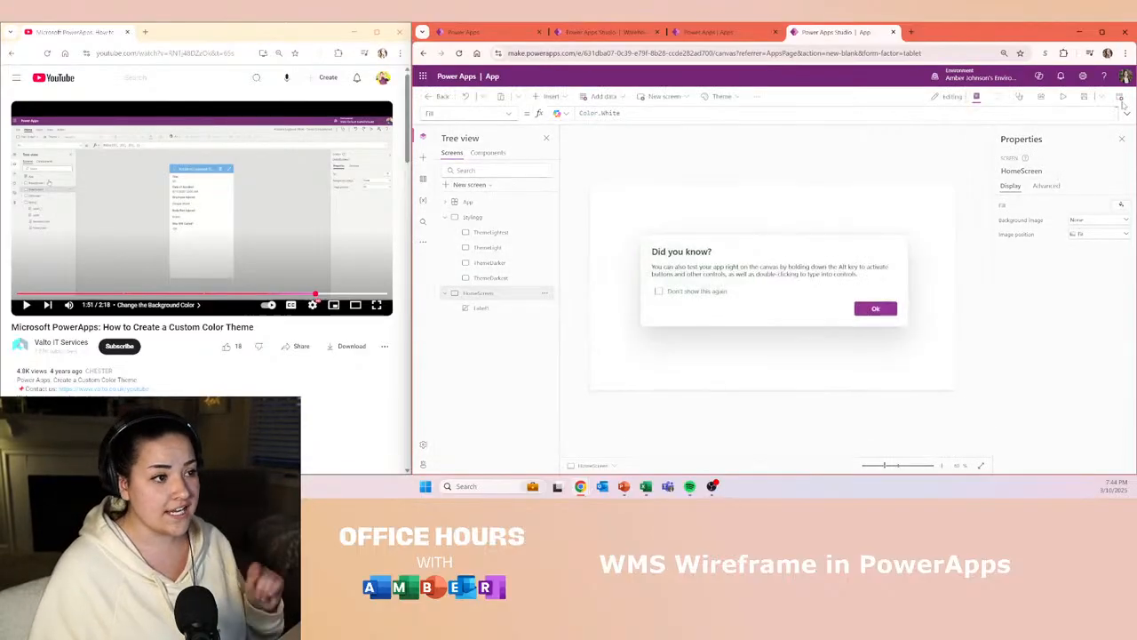
{"action": "left_click", "coordinate": [882, 311]}
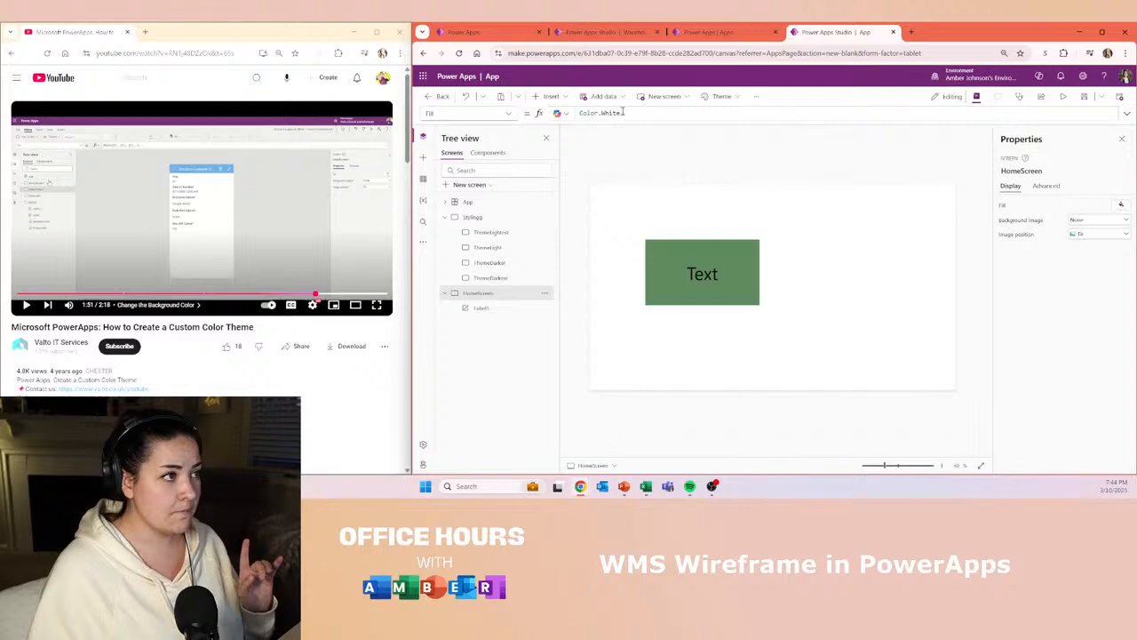
- Reposition the green label on HomeScreen and place a copy of it alongside
{"action": "left_click_drag", "start_coordinate": [710, 253], "coordinate": [852, 229]}
{"action": "key", "text": "ctrl+c"}
{"action": "key", "text": "ctrl+v"}
- Show the HoverFill formula of the copied label to check which theme rectangle it references
{"action": "left_click", "coordinate": [510, 115]}
{"action": "scroll", "coordinate": [471, 372], "scroll_direction": "down", "scroll_amount": 3}
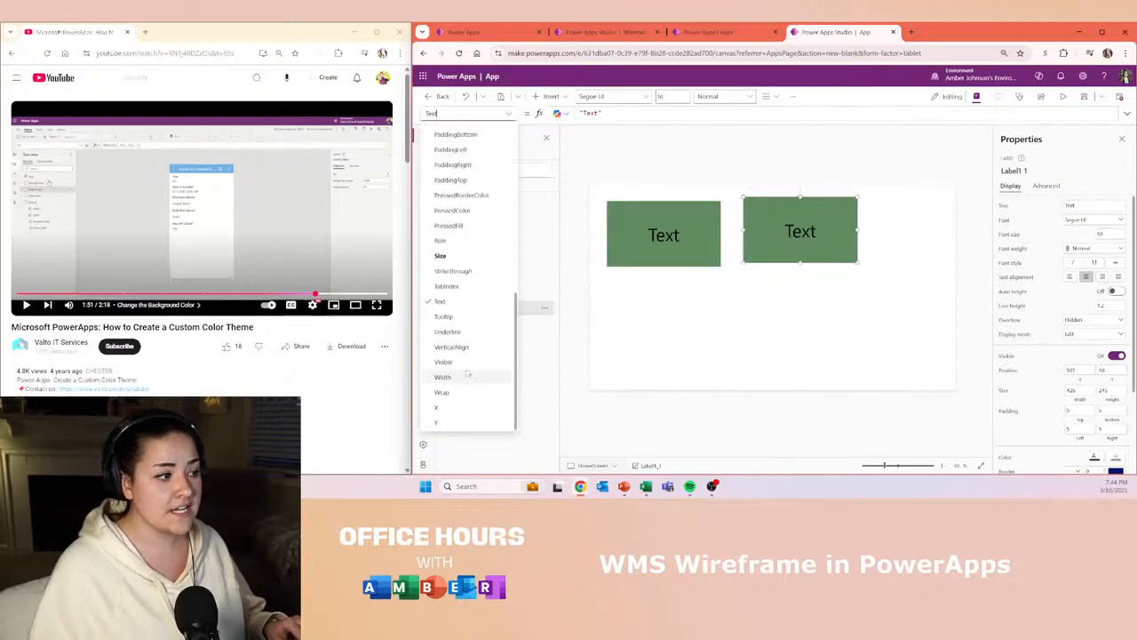
{"action": "scroll", "coordinate": [461, 345], "scroll_direction": "up", "scroll_amount": 3}
{"action": "scroll", "coordinate": [461, 348], "scroll_direction": "up", "scroll_amount": 2}
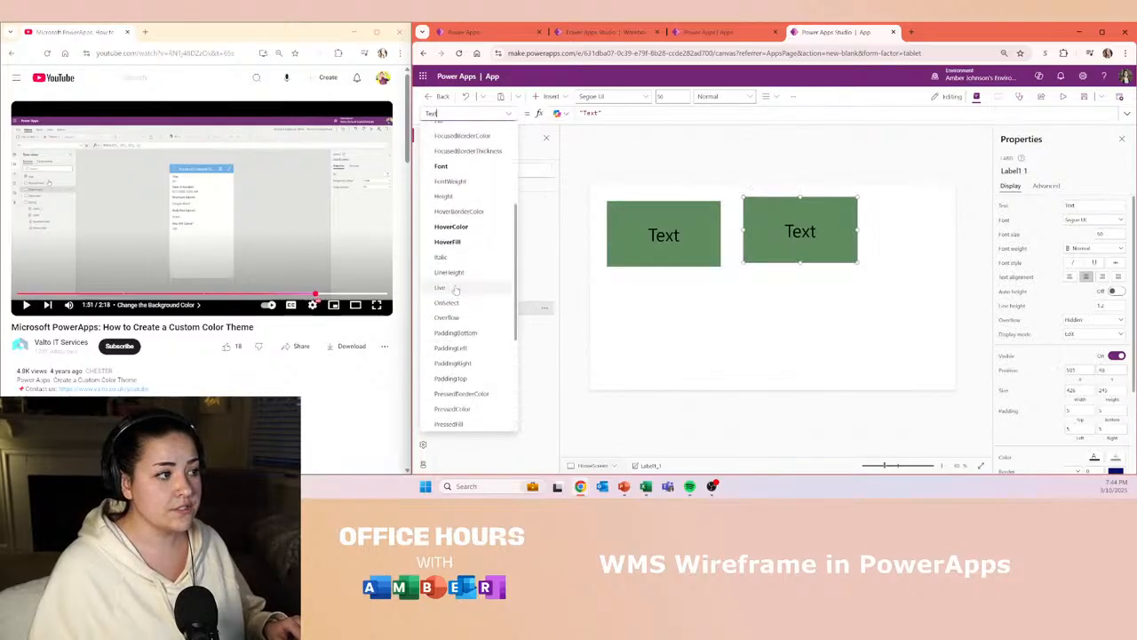
{"action": "left_click", "coordinate": [455, 242]}
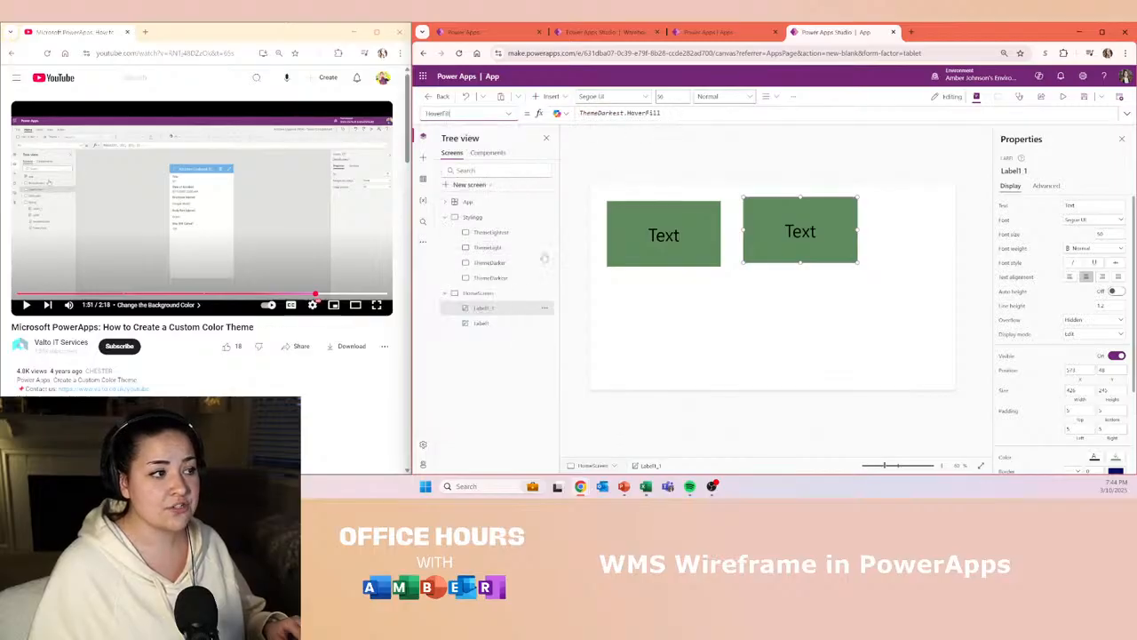
- Rename the ThemeDarkest rectangle on the styling screen by adding a numeric suffix to its name
{"action": "left_click", "coordinate": [494, 279]}
{"action": "double_click", "coordinate": [512, 277]}
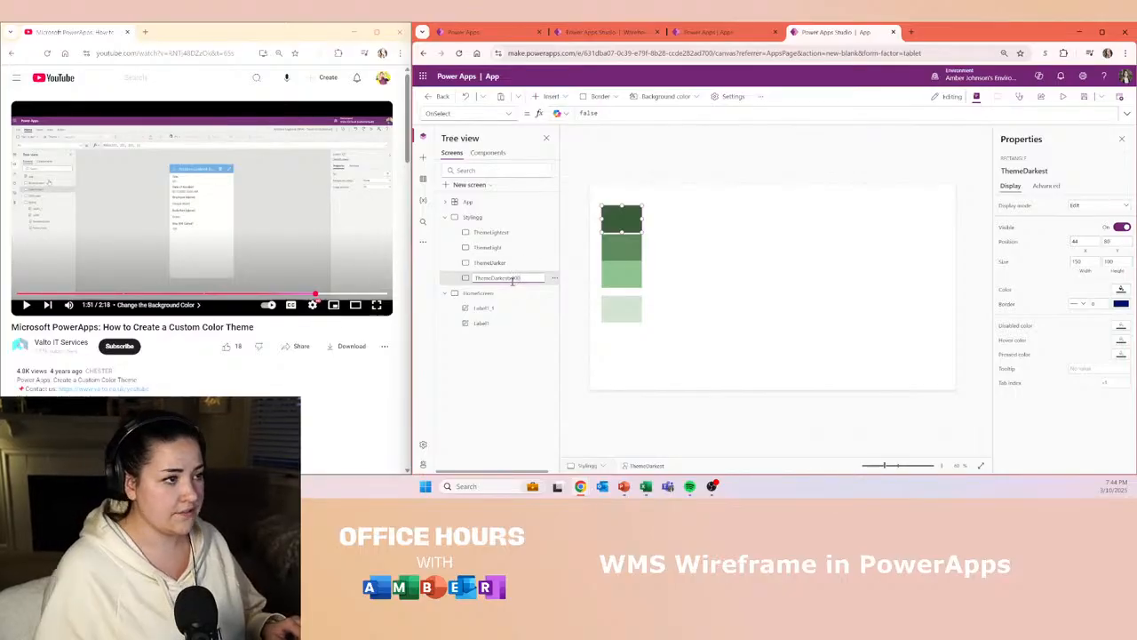
{"action": "left_click", "coordinate": [777, 258]}
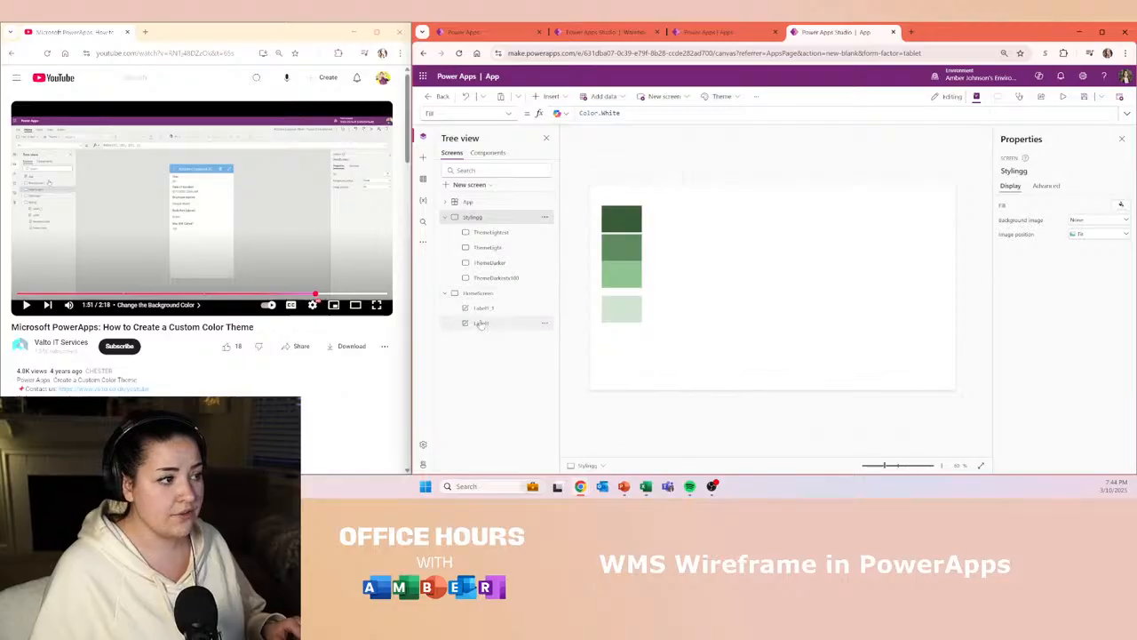
- Check on HomeScreen whether the copied label's HoverFill formula references the renamed darkest theme rectangle
{"action": "left_click", "coordinate": [522, 292]}
{"action": "left_click", "coordinate": [781, 235]}
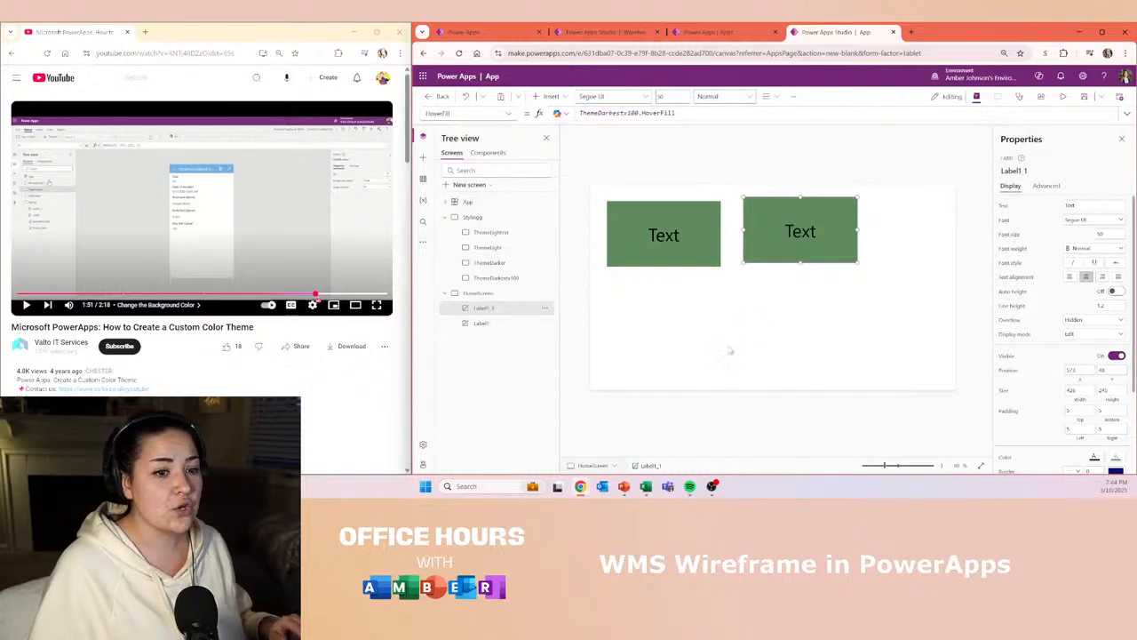
{"action": "left_click", "coordinate": [828, 275]}
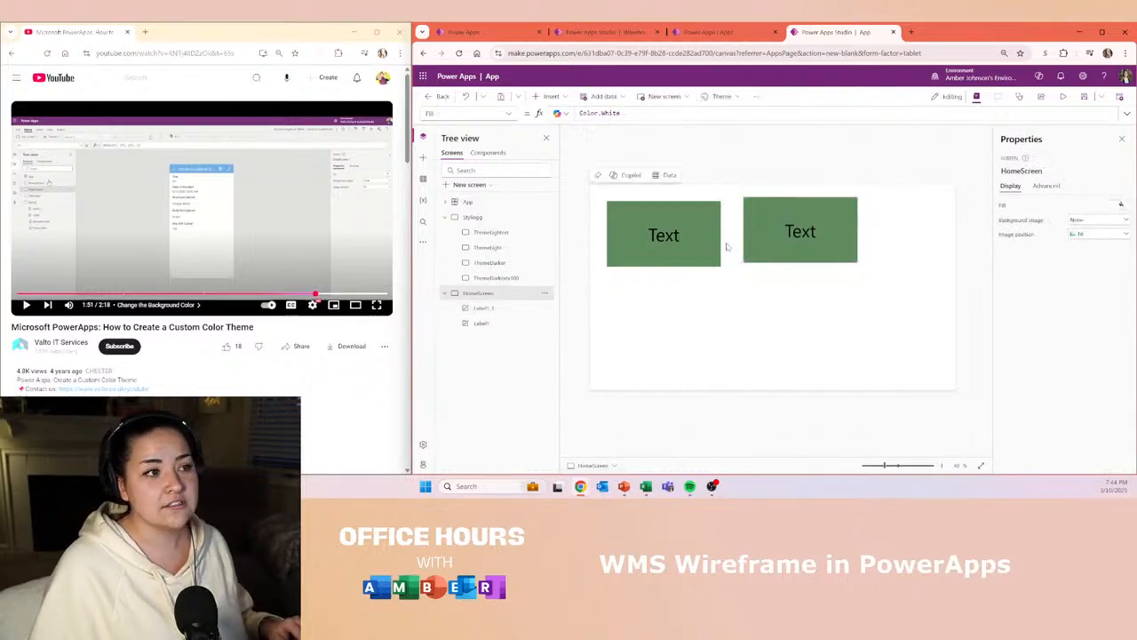
{"action": "left_click", "coordinate": [508, 114]}
{"action": "left_click", "coordinate": [507, 114]}
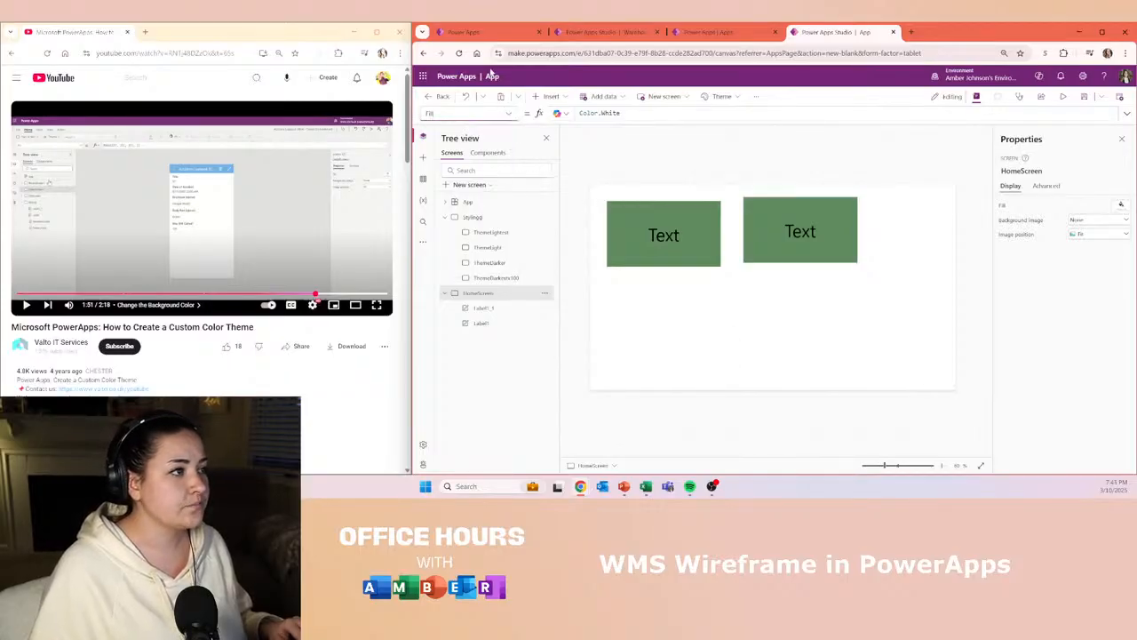
{"action": "left_click", "coordinate": [506, 115]}
{"action": "left_click", "coordinate": [581, 168]}
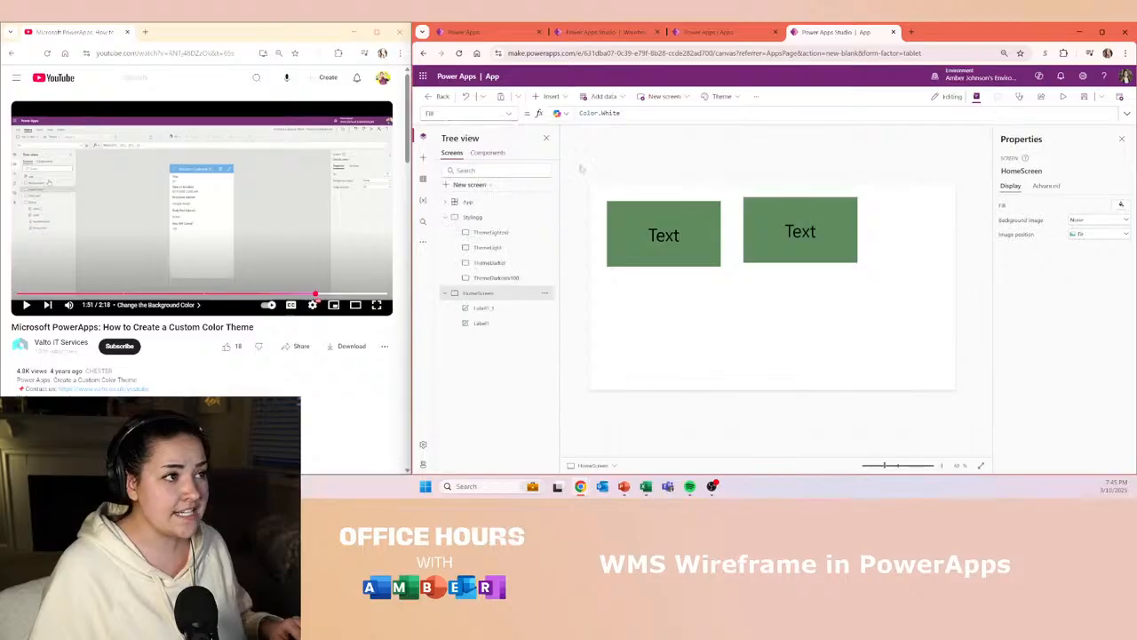
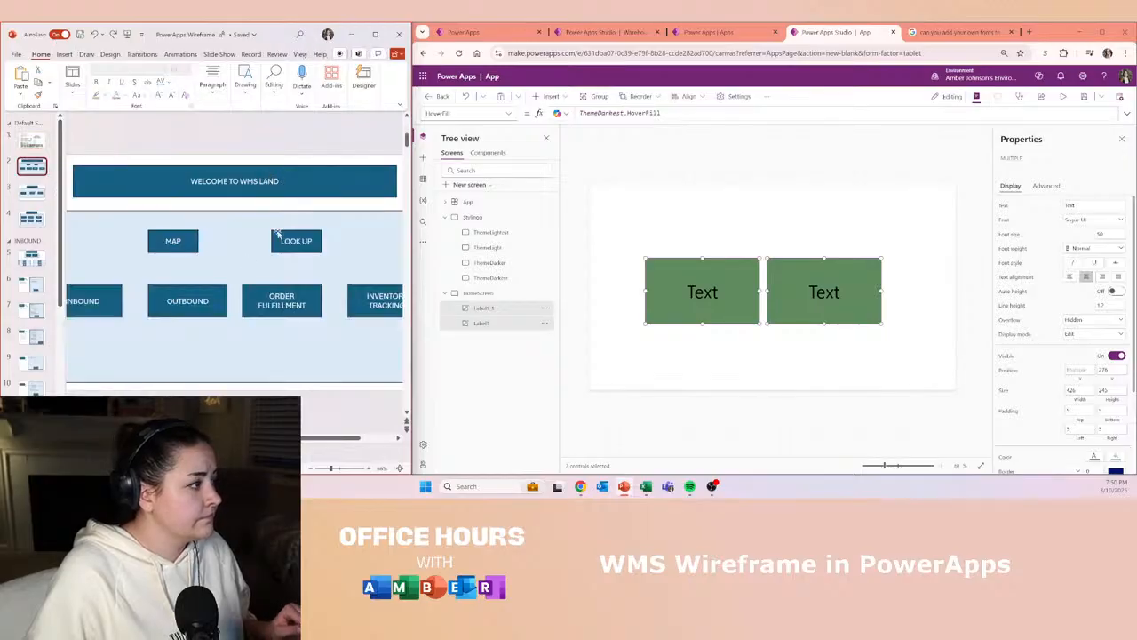
- Add a text label reading WELCOME TO WMS near the top of HomeScreen, following the PowerPoint wireframe's welcome banner
{"action": "scroll", "coordinate": [271, 240], "scroll_direction": "down", "scroll_amount": 2}
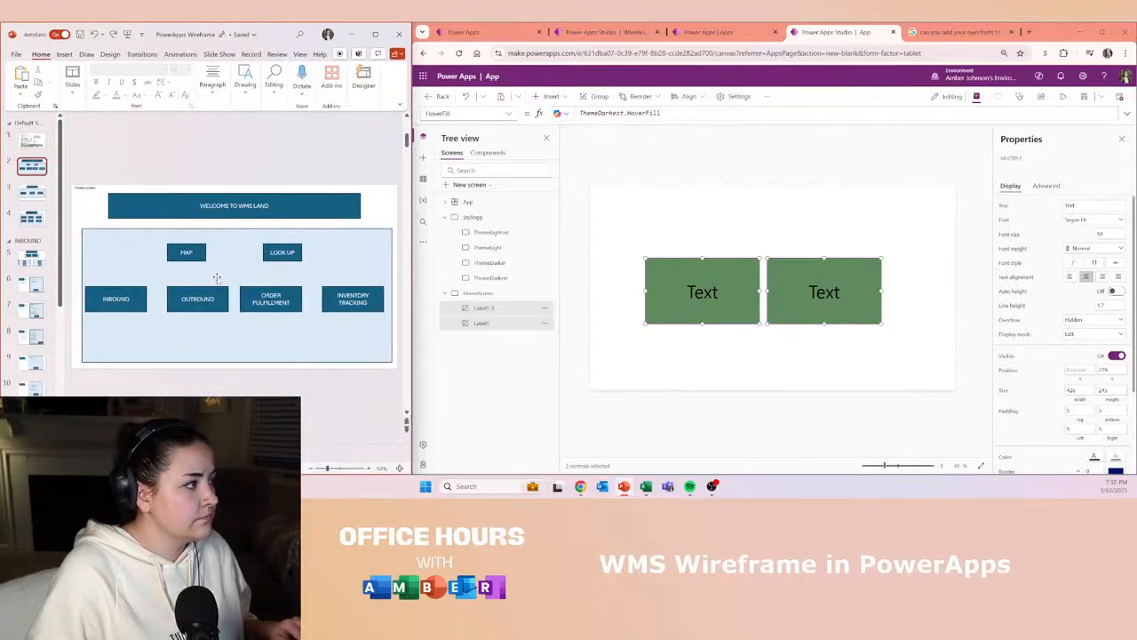
{"action": "left_click", "coordinate": [627, 236]}
{"action": "left_click", "coordinate": [552, 96]}
{"action": "left_click", "coordinate": [573, 158]}
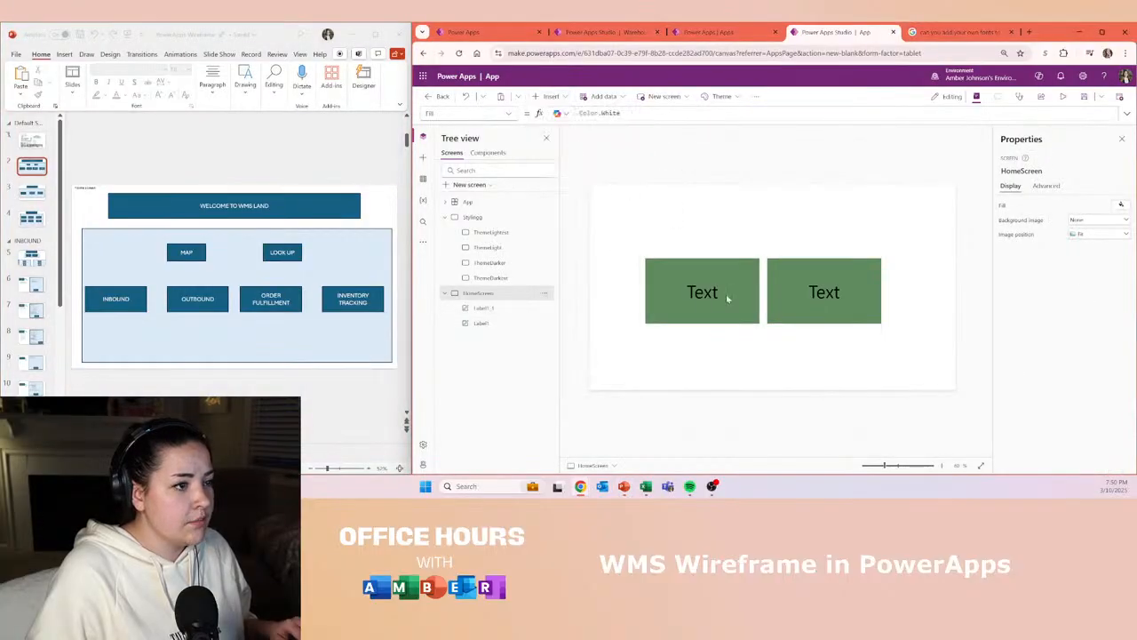
{"action": "left_click_drag", "start_coordinate": [621, 197], "coordinate": [755, 201]}
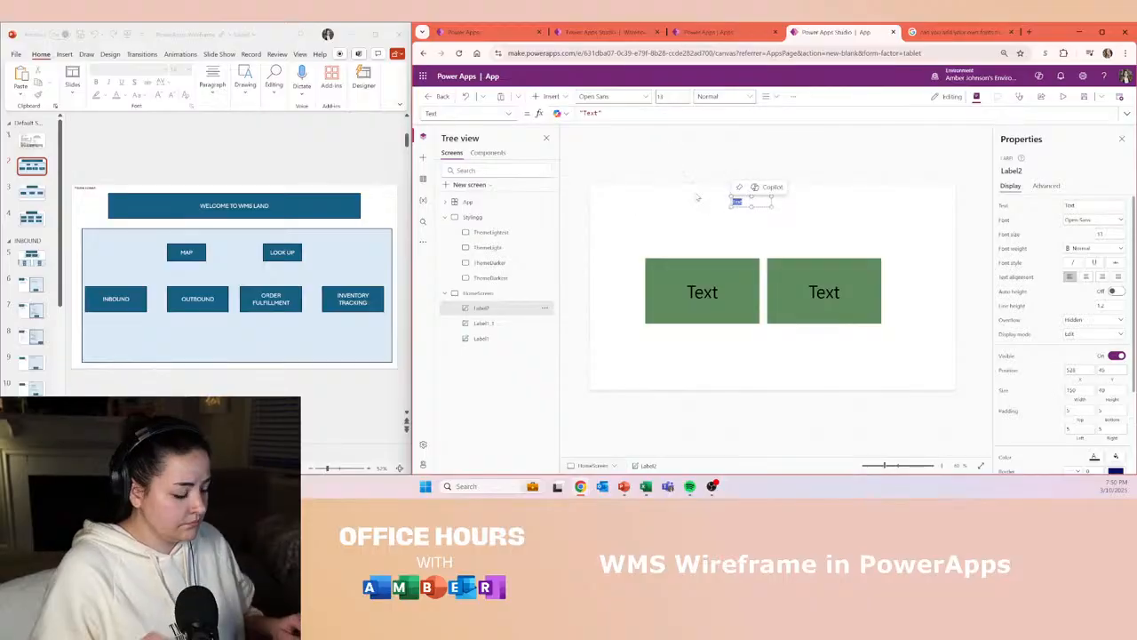
{"action": "type", "text": "WELCOME TO WMS"}
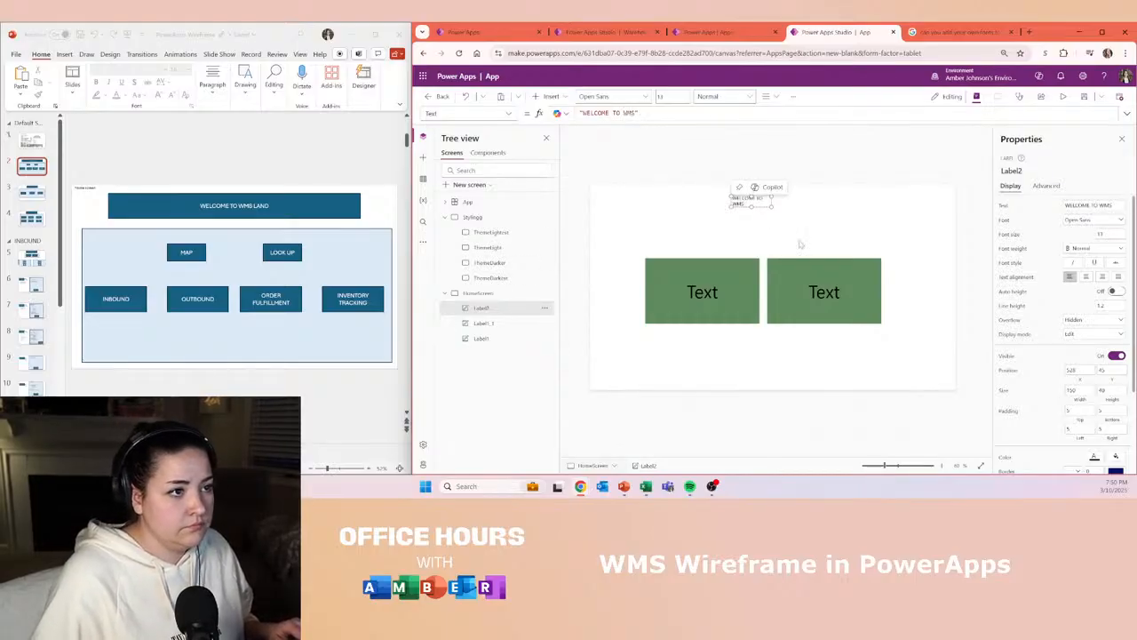
- Enlarge the WELCOME TO WMS label to about 644 by 162 and set its font size to 60
{"action": "left_click_drag", "start_coordinate": [805, 232], "coordinate": [836, 238]}
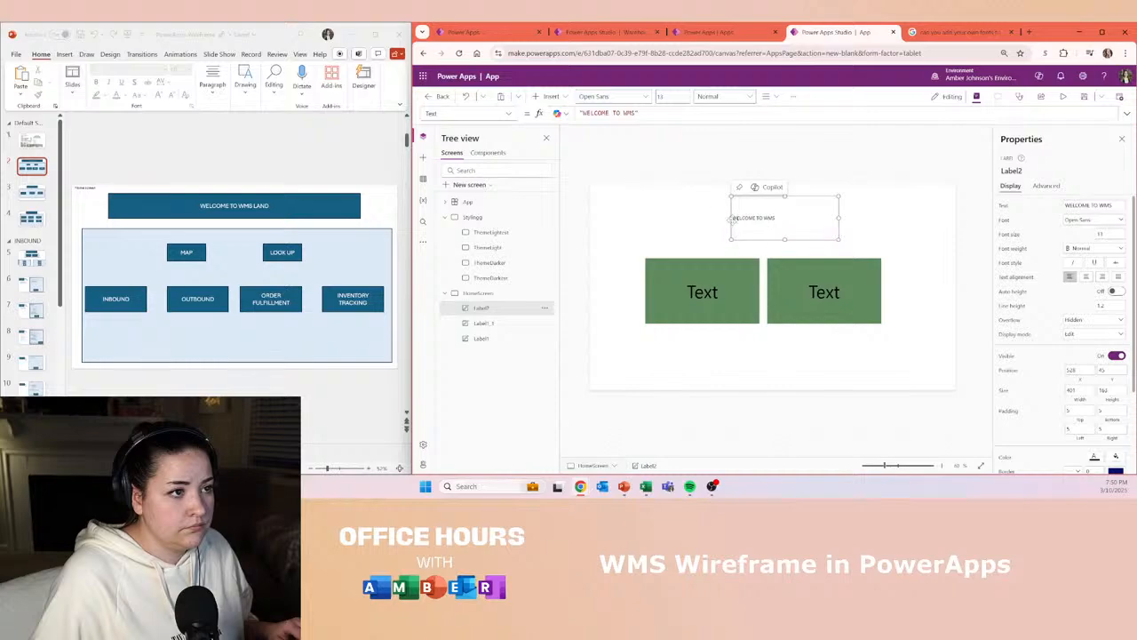
{"action": "left_click_drag", "start_coordinate": [731, 218], "coordinate": [664, 218]}
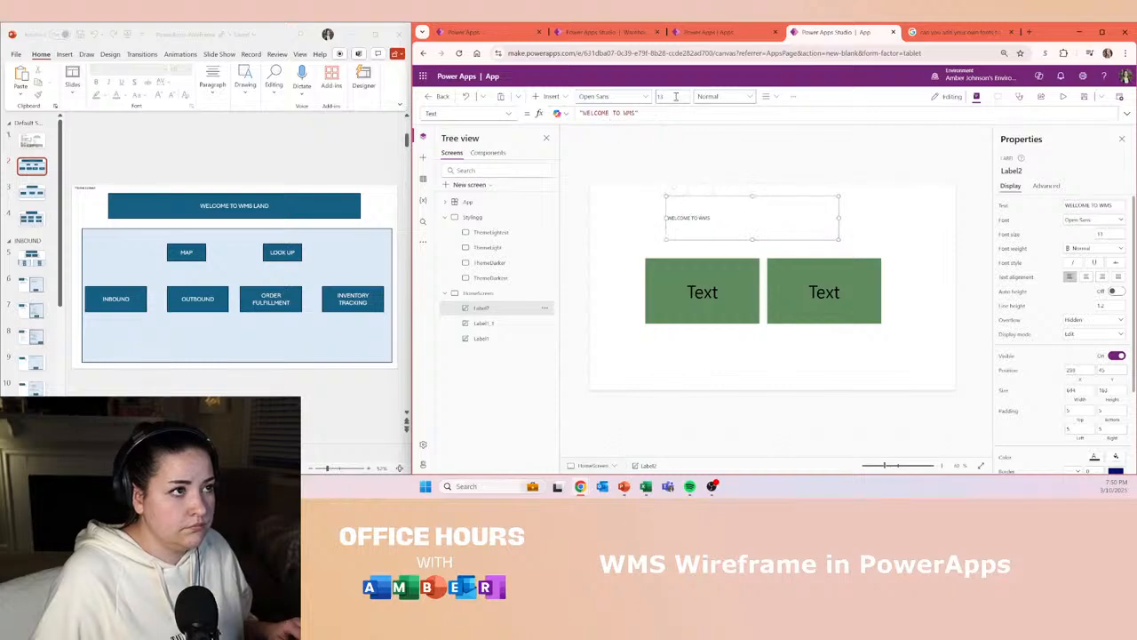
{"action": "type", "text": "60"}
{"action": "key", "text": "Return"}
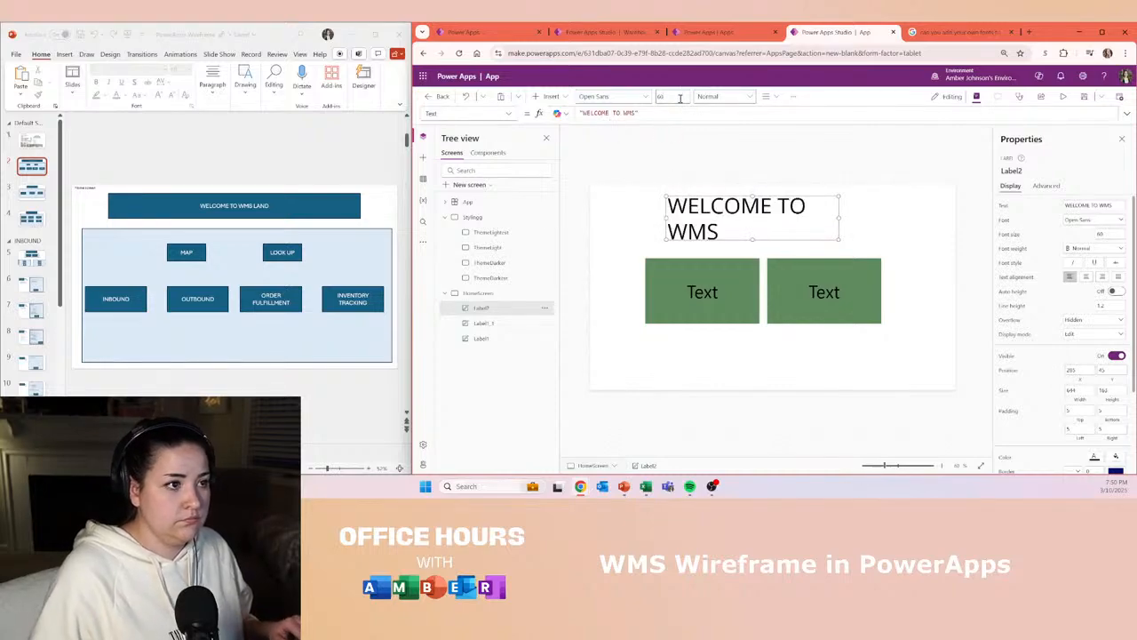
- Center-align the welcome label's text, and widen and reposition the label so it fits on one line above the green labels
{"action": "left_click", "coordinate": [607, 96]}
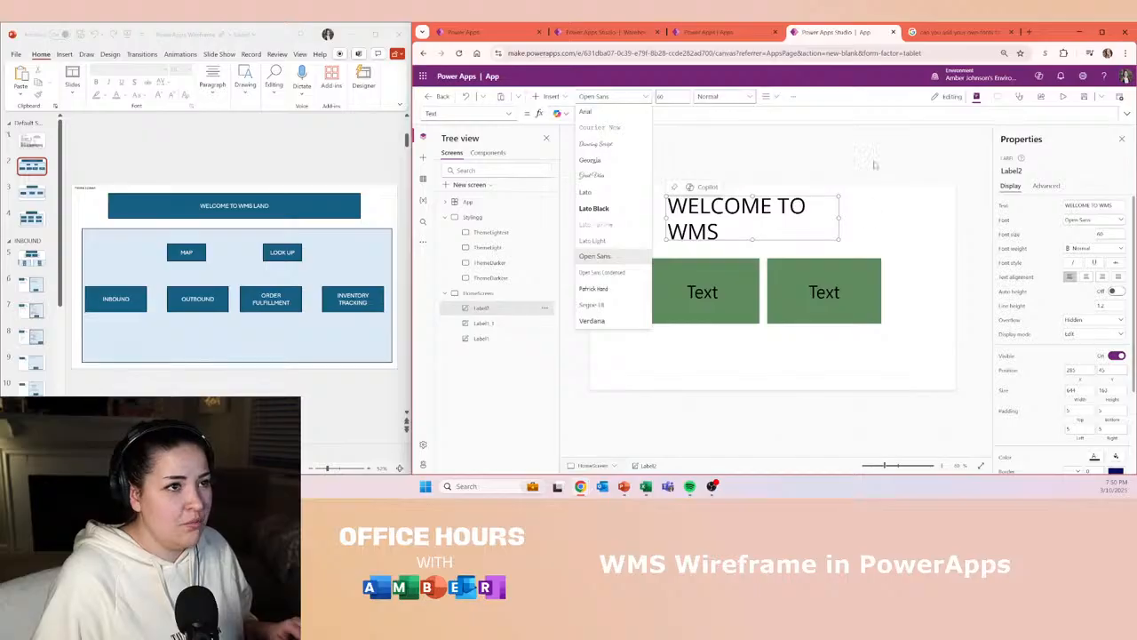
{"action": "left_click", "coordinate": [778, 96]}
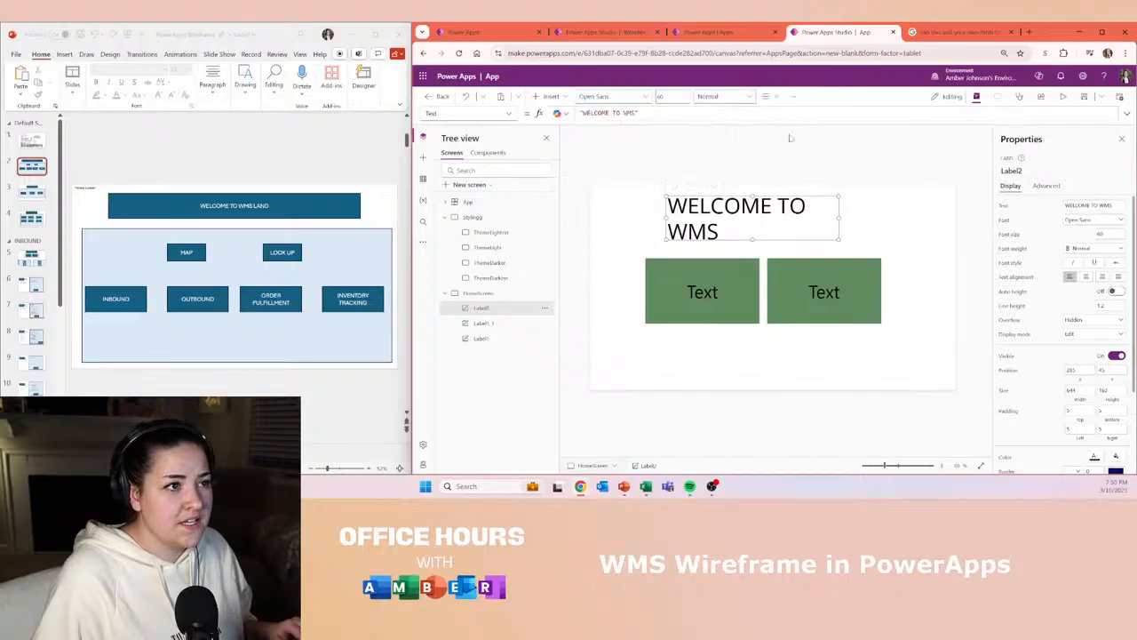
{"action": "left_click", "coordinate": [791, 137]}
{"action": "left_click_drag", "start_coordinate": [665, 217], "coordinate": [617, 216]}
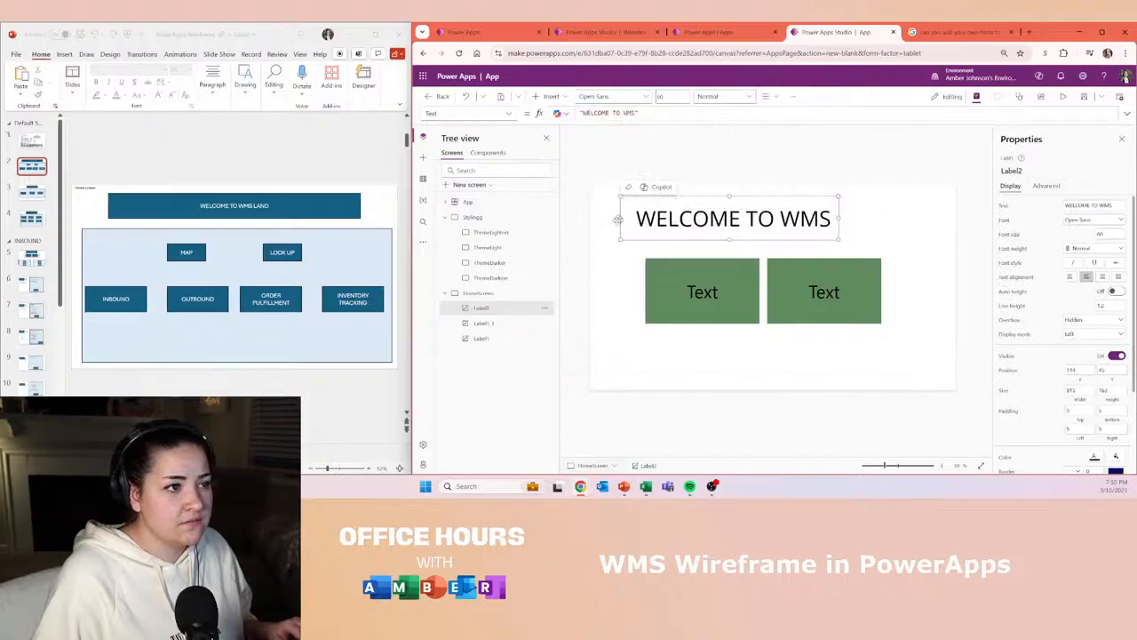
{"action": "left_click_drag", "start_coordinate": [703, 234], "coordinate": [755, 234]}
- Replace the heading text with WAREHOUSE MANAGEMENT SYSTEM and widen the label to about 1301, almost the full screen width
{"action": "double_click", "coordinate": [764, 214]}
{"action": "type", "text": "WAREHOUSE"}
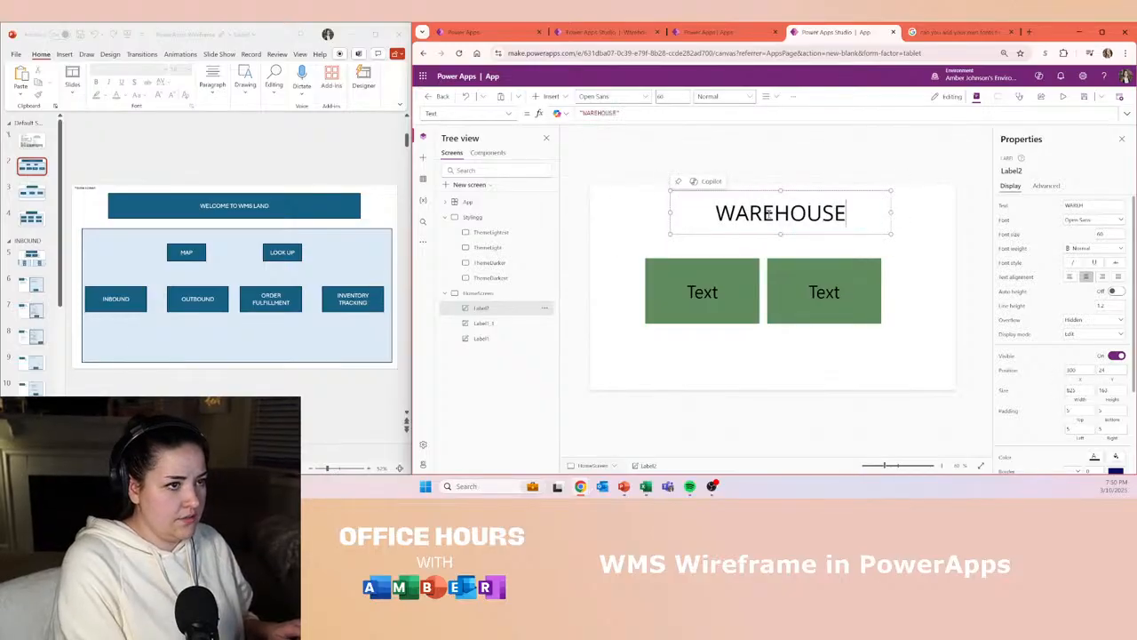
{"action": "type", "text": " MANAGEMENT SYSTEM"}
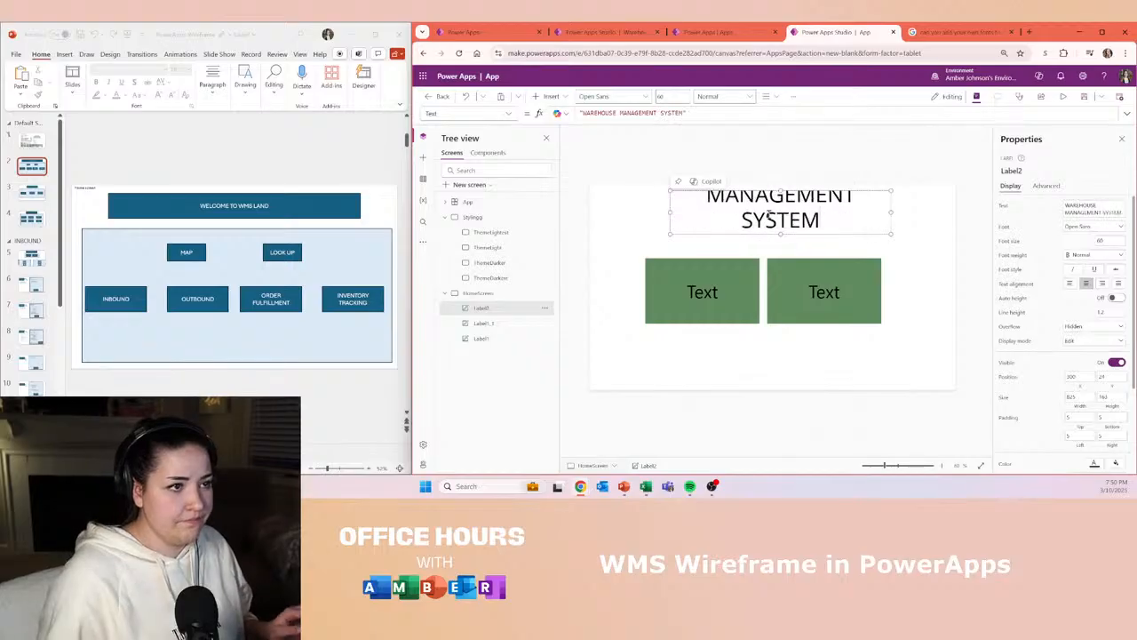
{"action": "key", "text": "ctrl+a"}
{"action": "left_click_drag", "start_coordinate": [670, 211], "coordinate": [596, 199]}
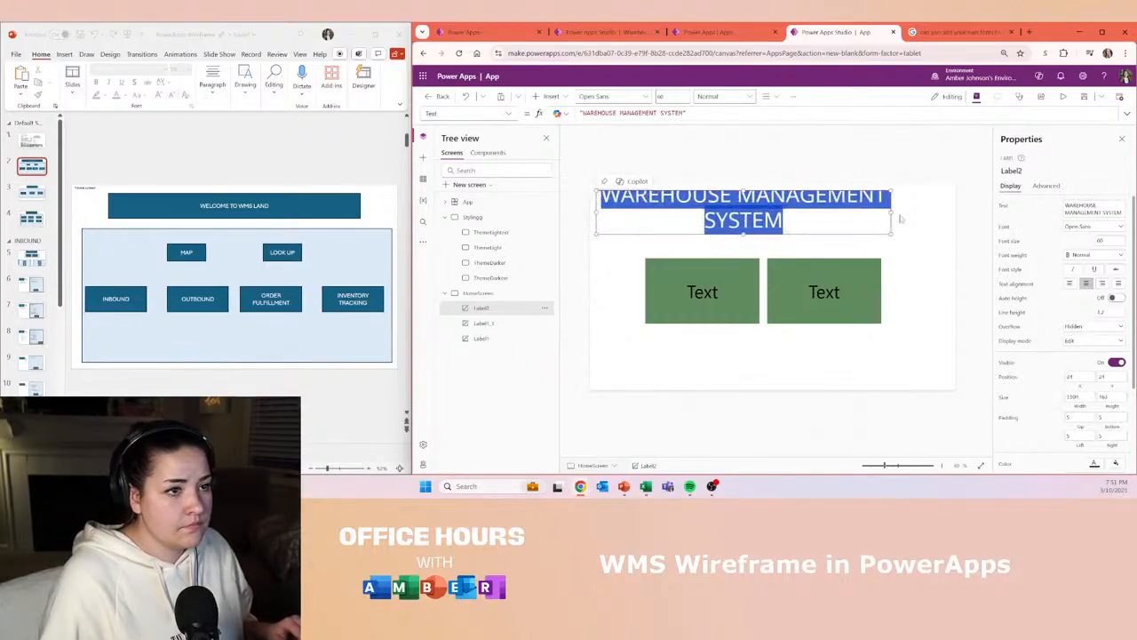
{"action": "left_click_drag", "start_coordinate": [892, 211], "coordinate": [948, 213]}
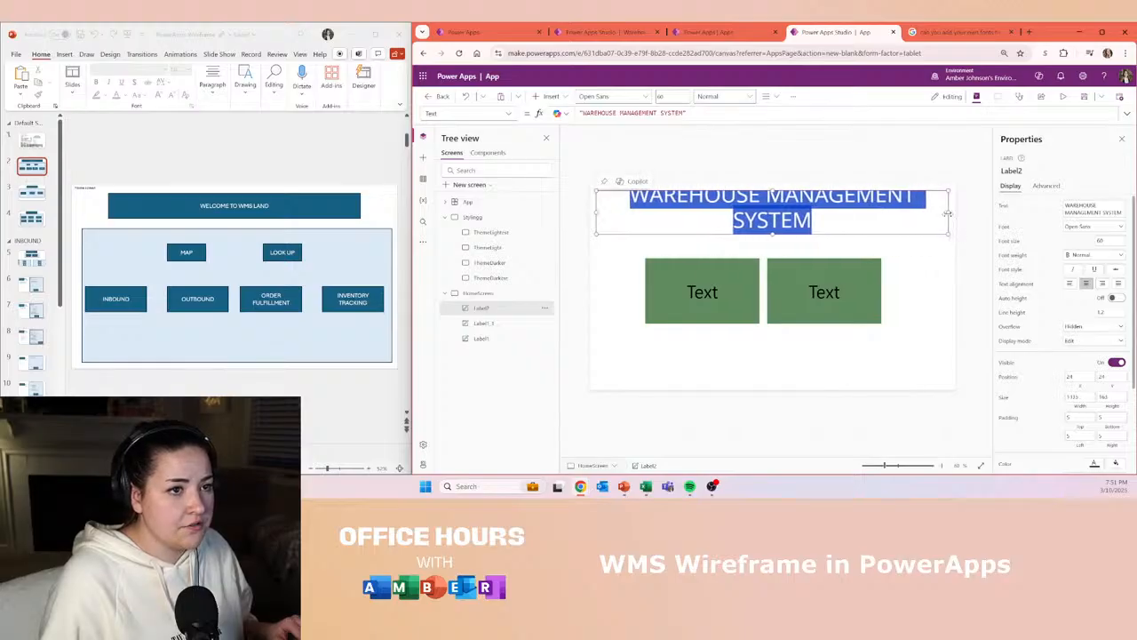
{"action": "left_click_drag", "start_coordinate": [596, 211], "coordinate": [600, 211]}
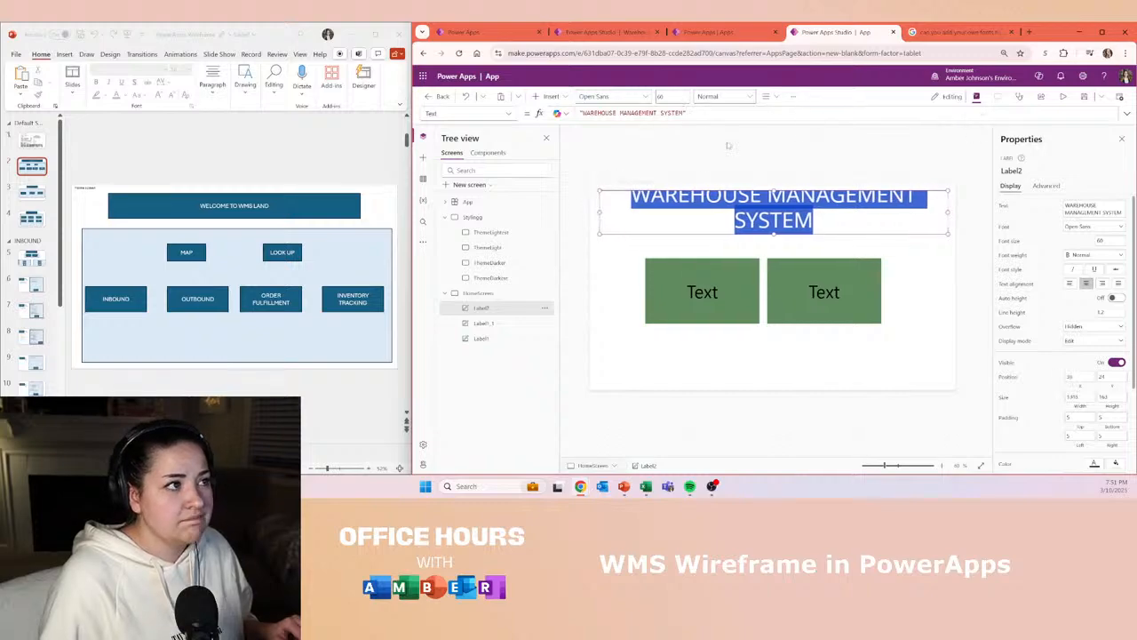
- Set the heading's font size to 40 and shorten the label's height to about 88
{"action": "left_click", "coordinate": [793, 96]}
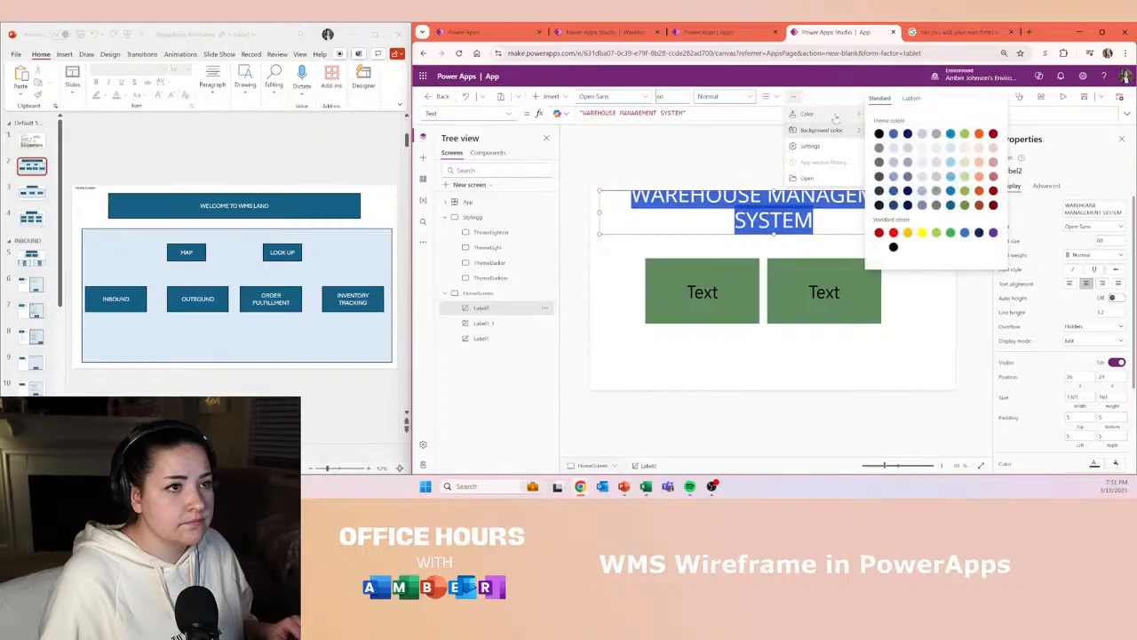
{"action": "left_click", "coordinate": [770, 211]}
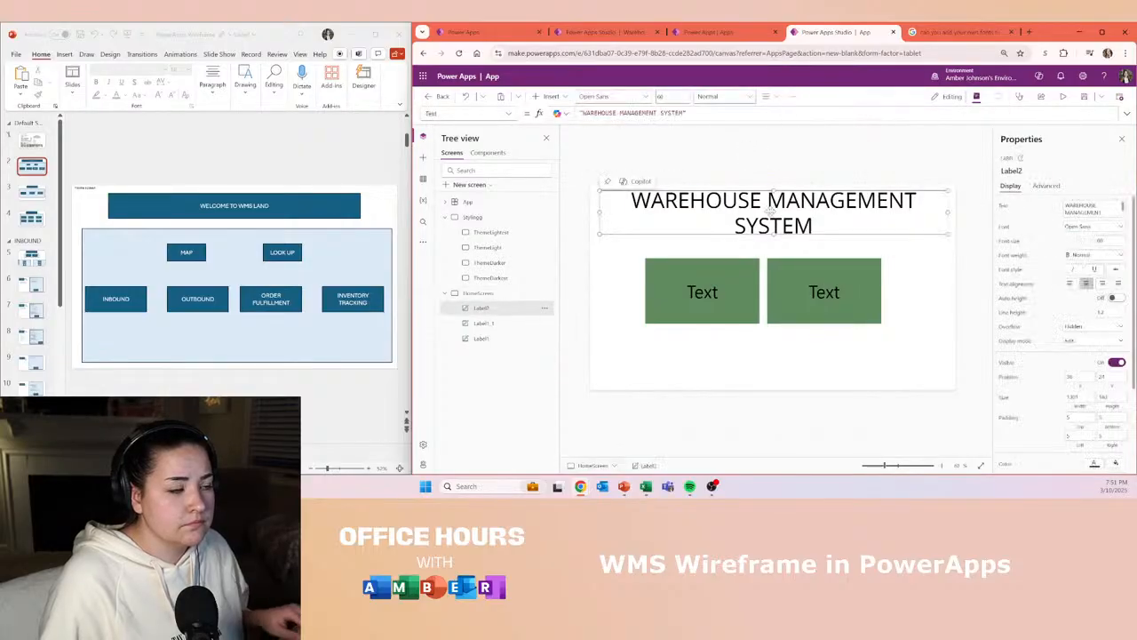
{"action": "left_click", "coordinate": [770, 211]}
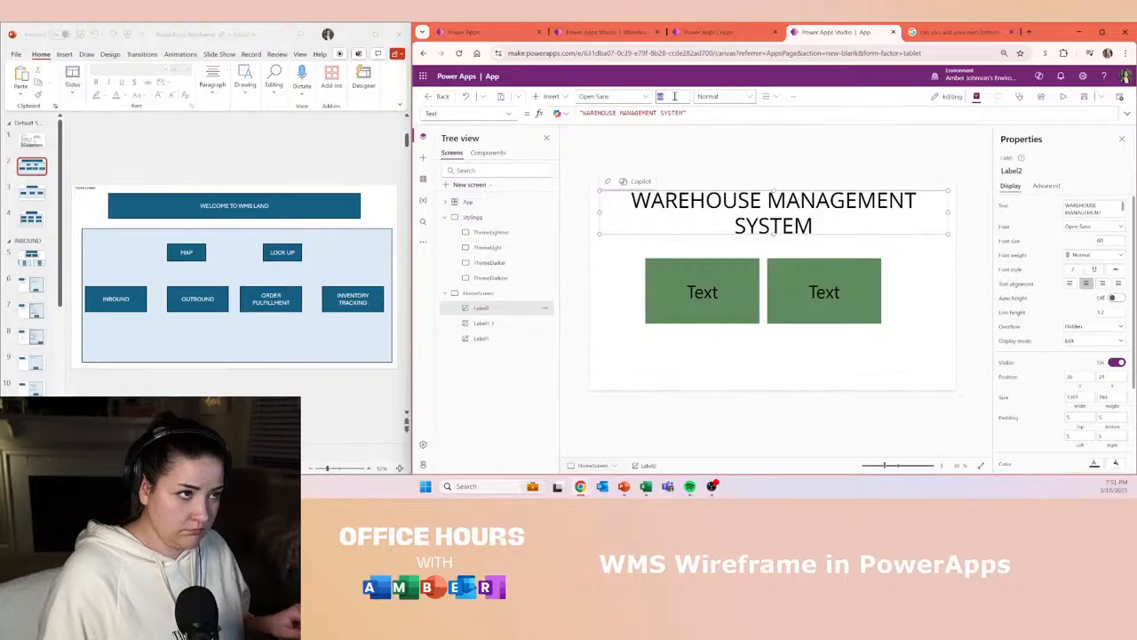
{"action": "key", "text": "Return"}
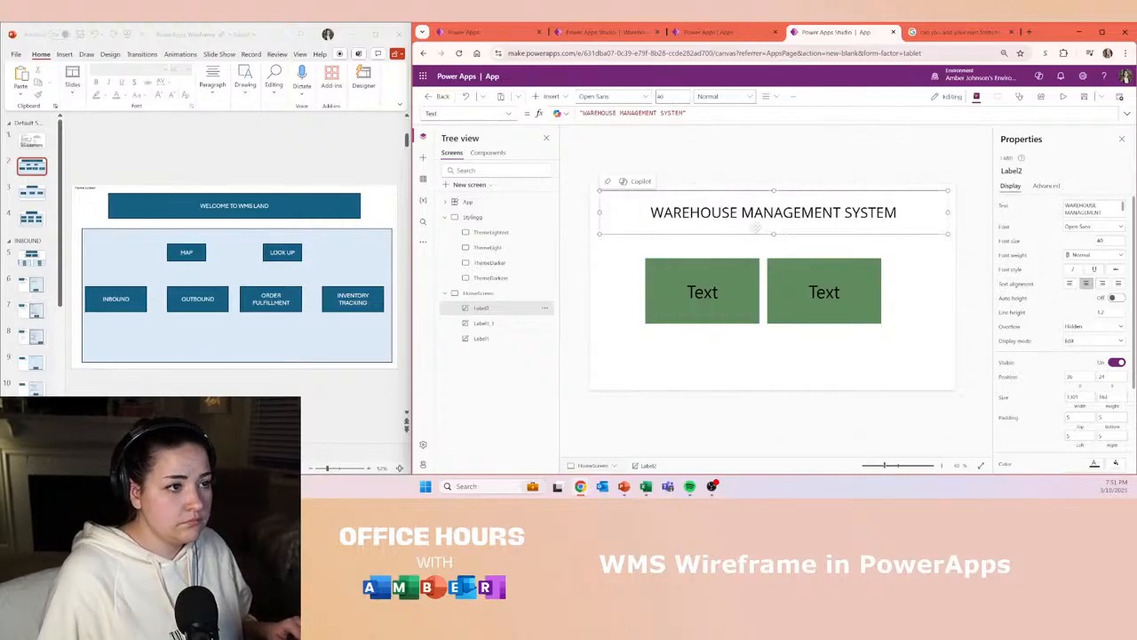
{"action": "left_click_drag", "start_coordinate": [773, 235], "coordinate": [775, 217]}
- Shrink both green sample labels on HomeScreen together to roughly half their size
{"action": "left_click", "coordinate": [740, 278]}
{"action": "left_click", "coordinate": [880, 315], "text": "shift"}
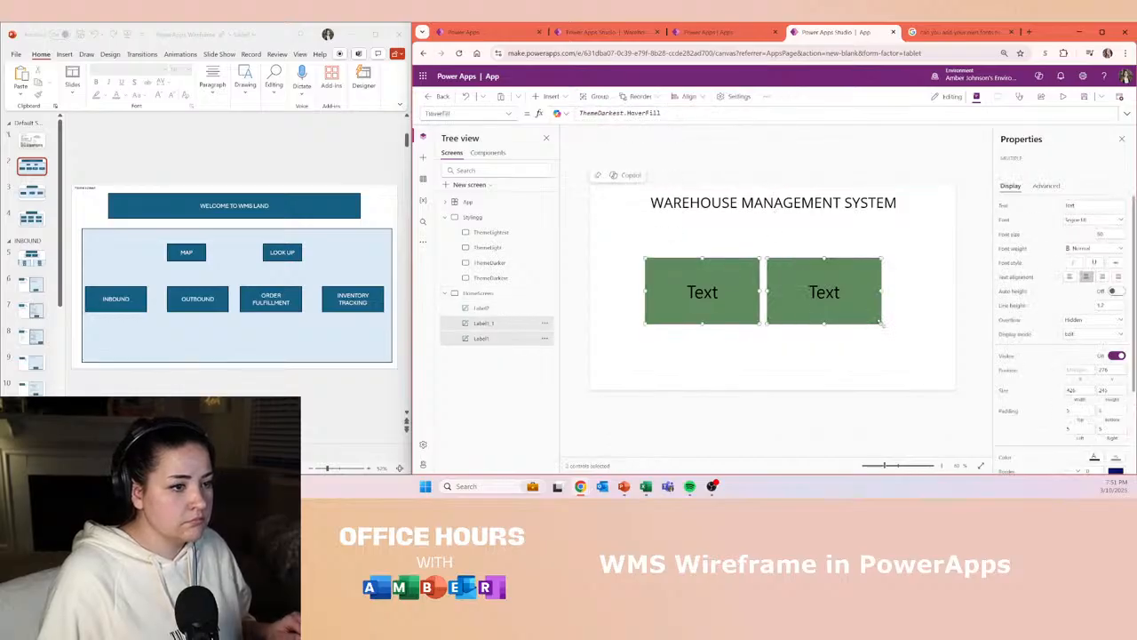
{"action": "left_click_drag", "start_coordinate": [882, 325], "coordinate": [830, 294]}
- Delete both green sample labels from HomeScreen
{"action": "left_click", "coordinate": [818, 274]}
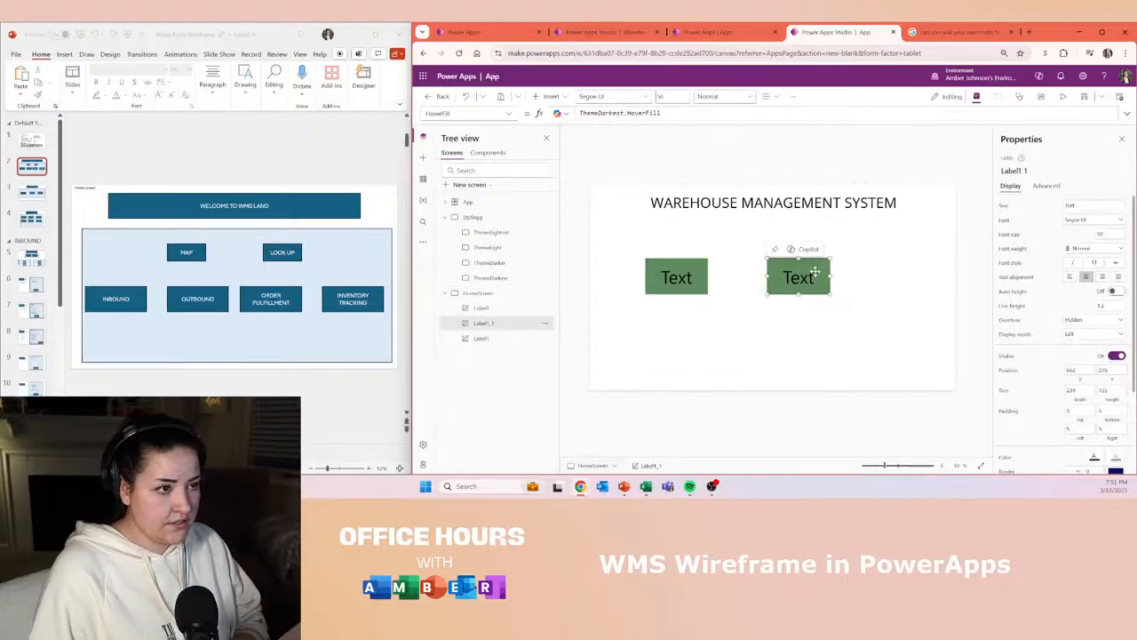
{"action": "key", "text": "Delete"}
{"action": "left_click", "coordinate": [687, 263]}
{"action": "key", "text": "Delete"}
- Rename the WAREHOUSE MANAGEMENT SYSTEM label as "wms top label"
{"action": "left_click", "coordinate": [490, 307]}
{"action": "double_click", "coordinate": [485, 307]}
{"action": "type", "text": "wmsTiop label"}
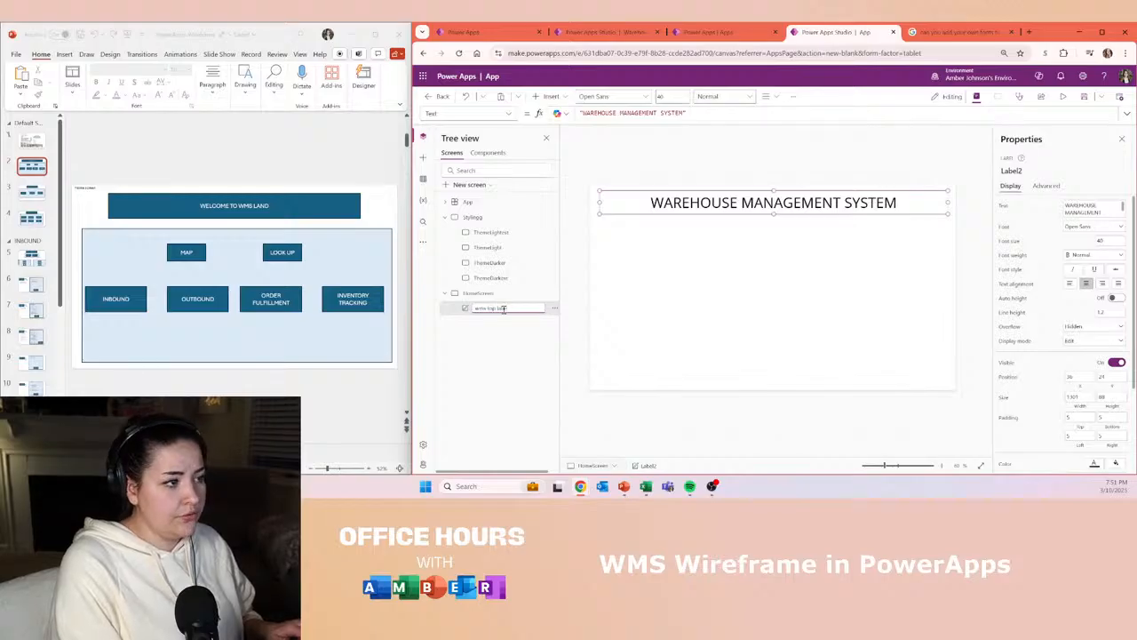
{"action": "left_click", "coordinate": [687, 297]}
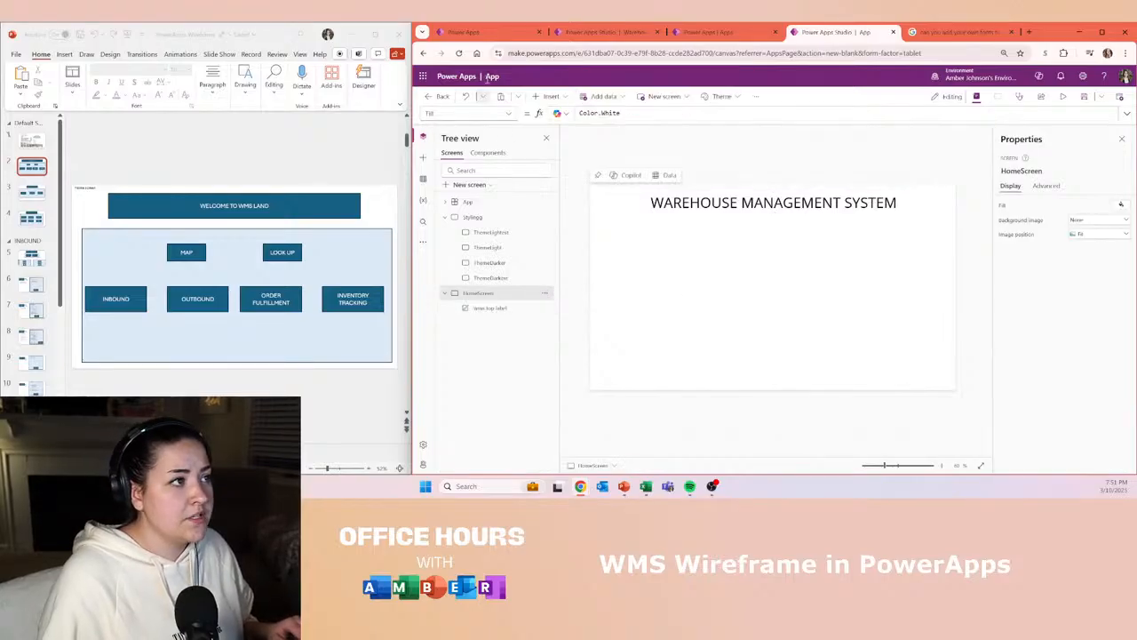
- Insert a button on HomeScreen and place it below the heading's start, sized about 240 by 110
{"action": "left_click", "coordinate": [548, 96]}
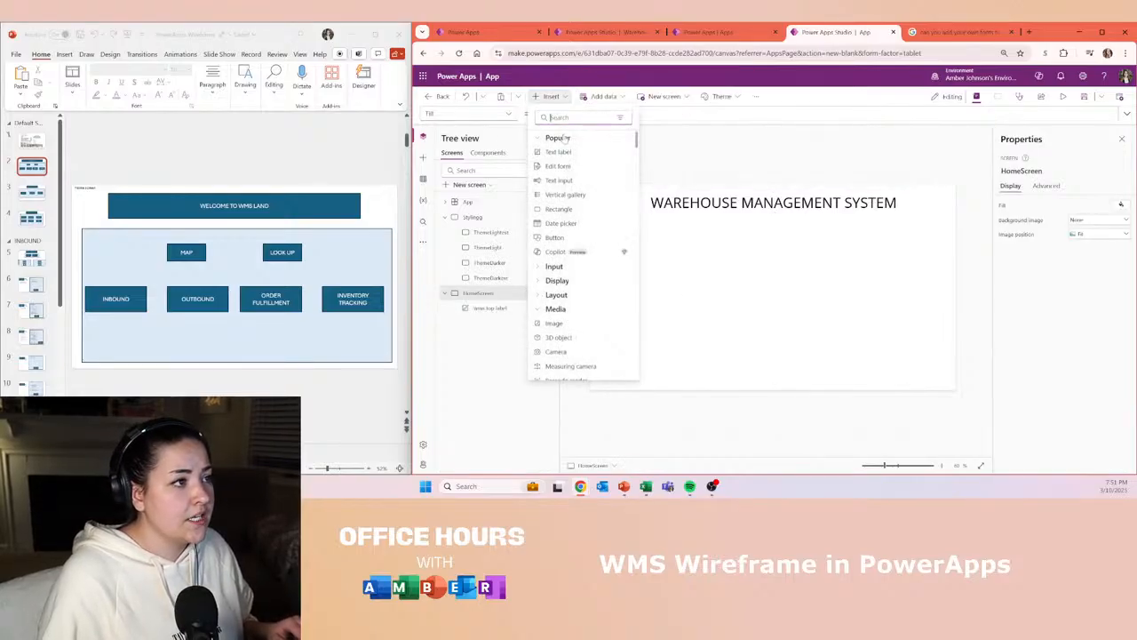
{"action": "left_click", "coordinate": [571, 238]}
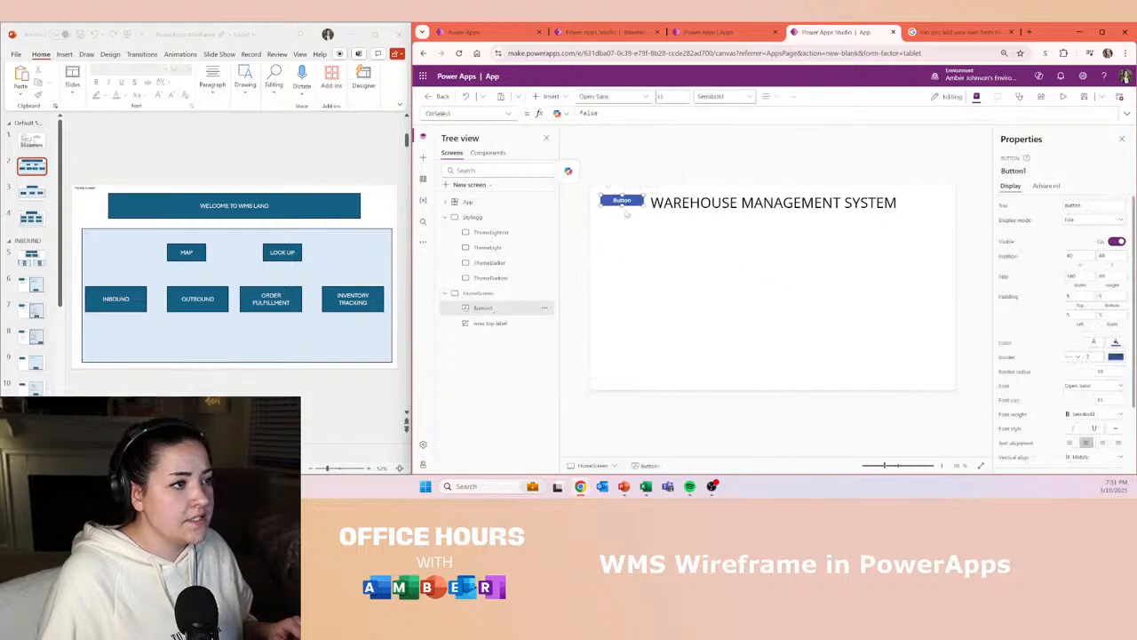
{"action": "left_click_drag", "start_coordinate": [628, 202], "coordinate": [695, 286]}
- Set the new button's Fill property to ThemeLight.Fill
{"action": "left_click", "coordinate": [482, 113]}
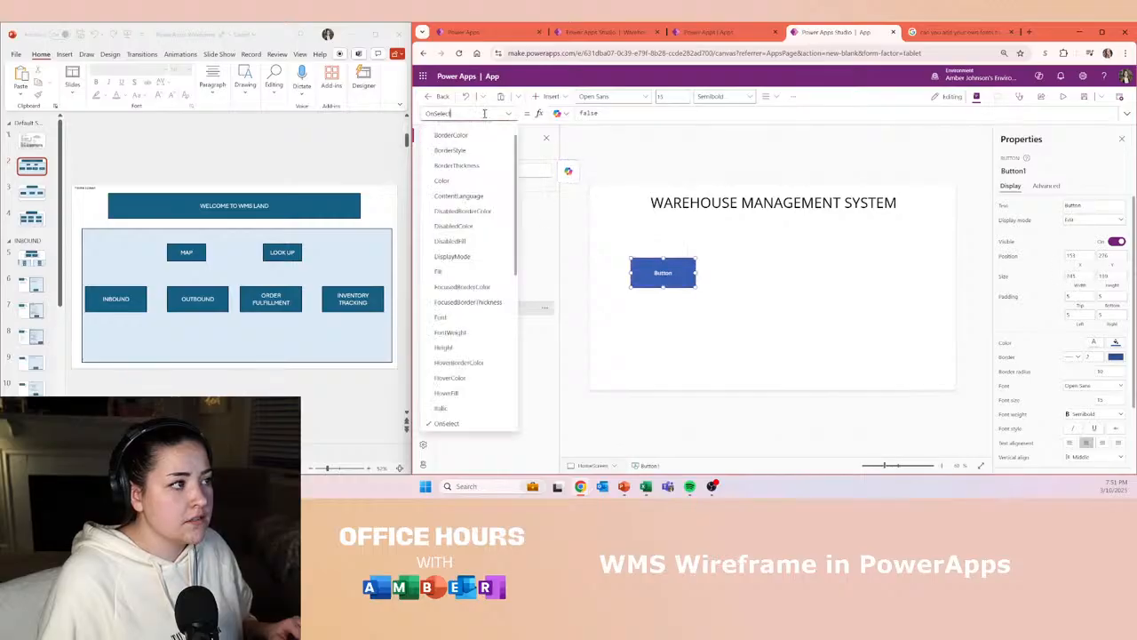
{"action": "left_click", "coordinate": [471, 271]}
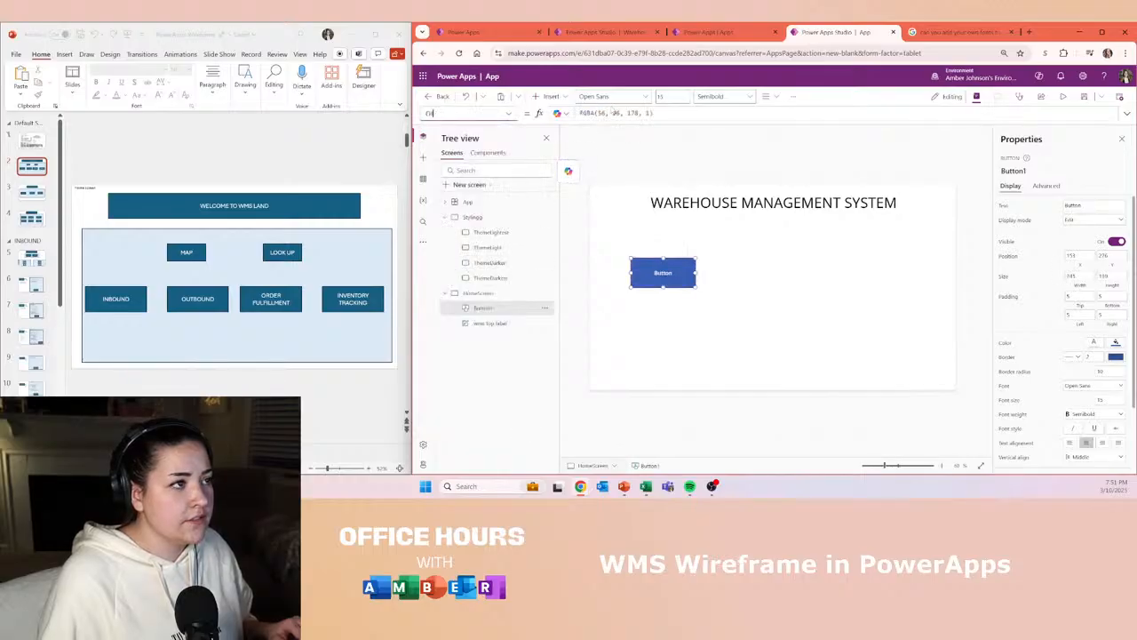
{"action": "triple_click", "coordinate": [664, 114]}
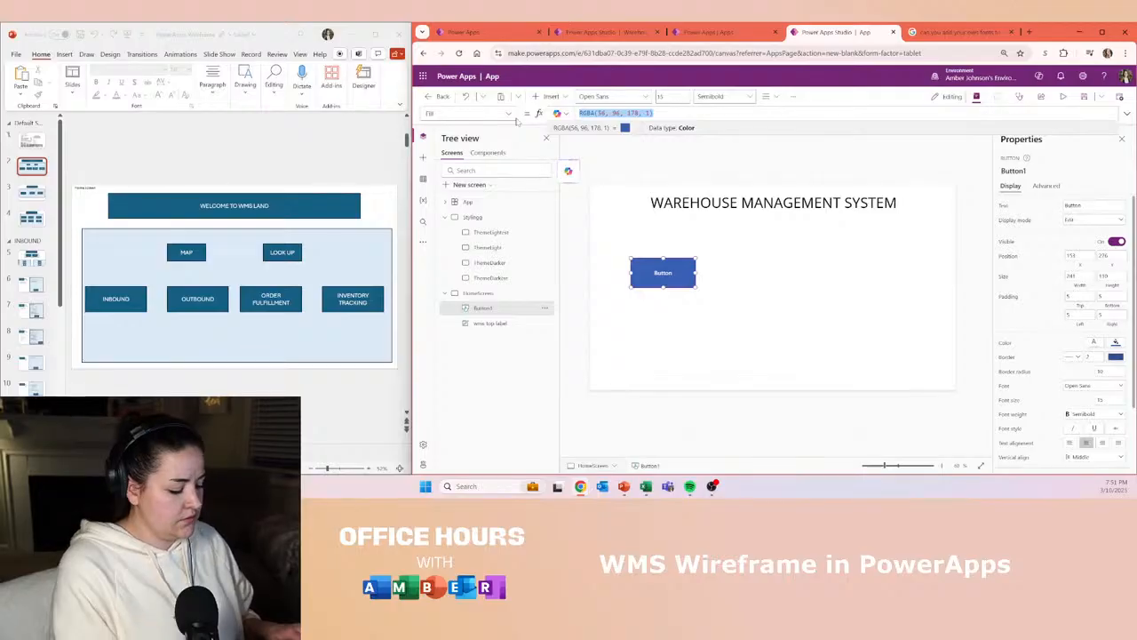
{"action": "type", "text": "themes"}
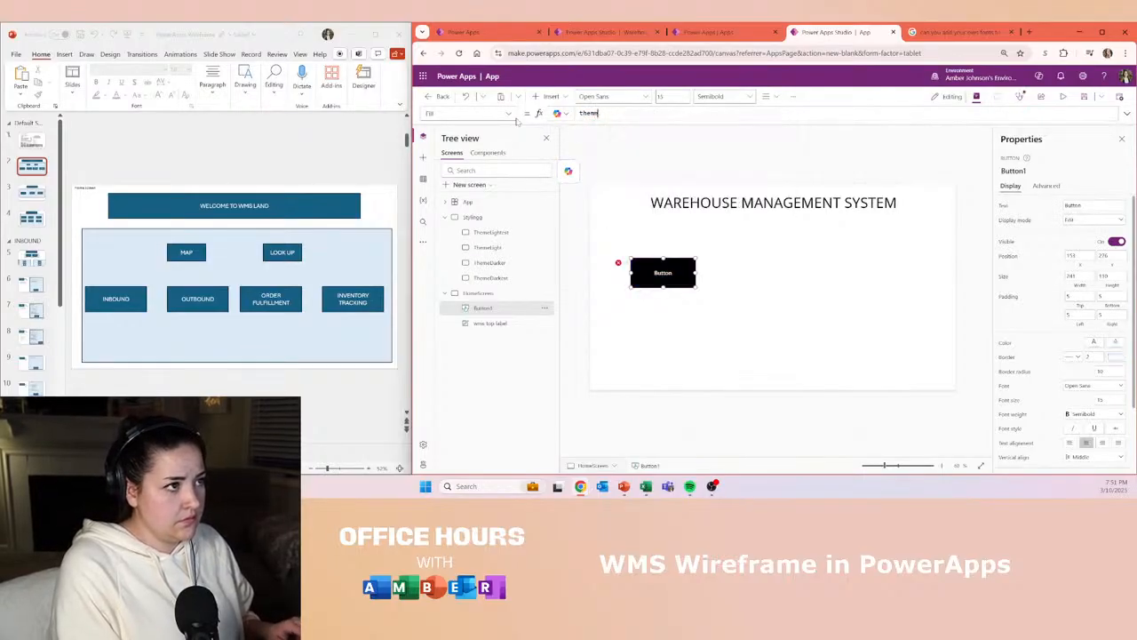
{"action": "type", "text": "Theme"}
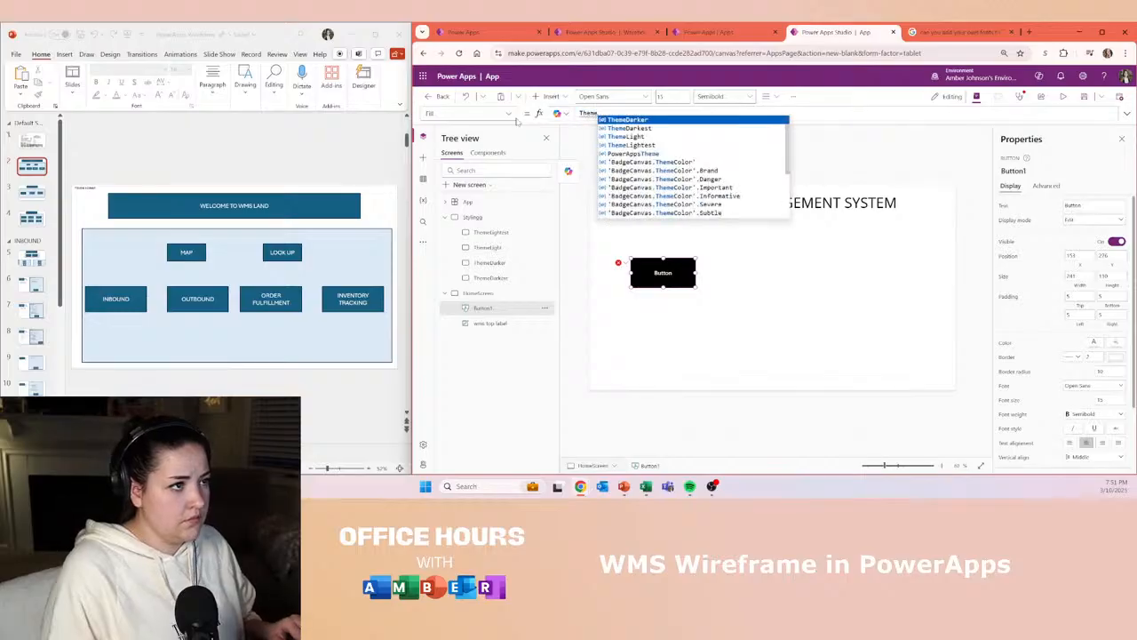
{"action": "key", "text": "Tab"}
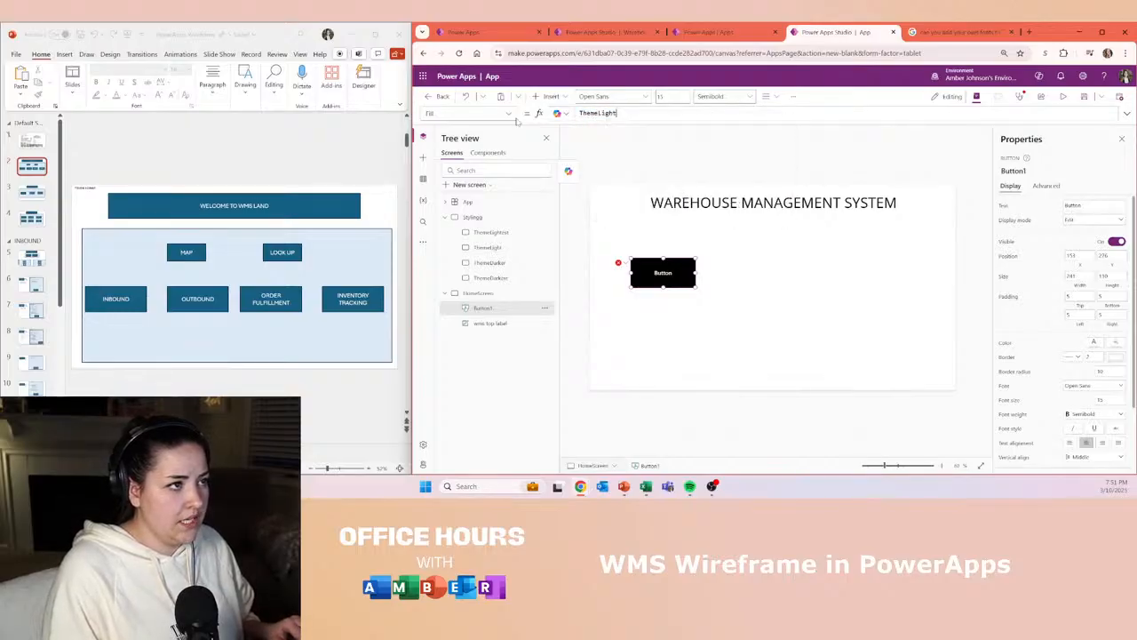
{"action": "type", "text": ".Fill"}
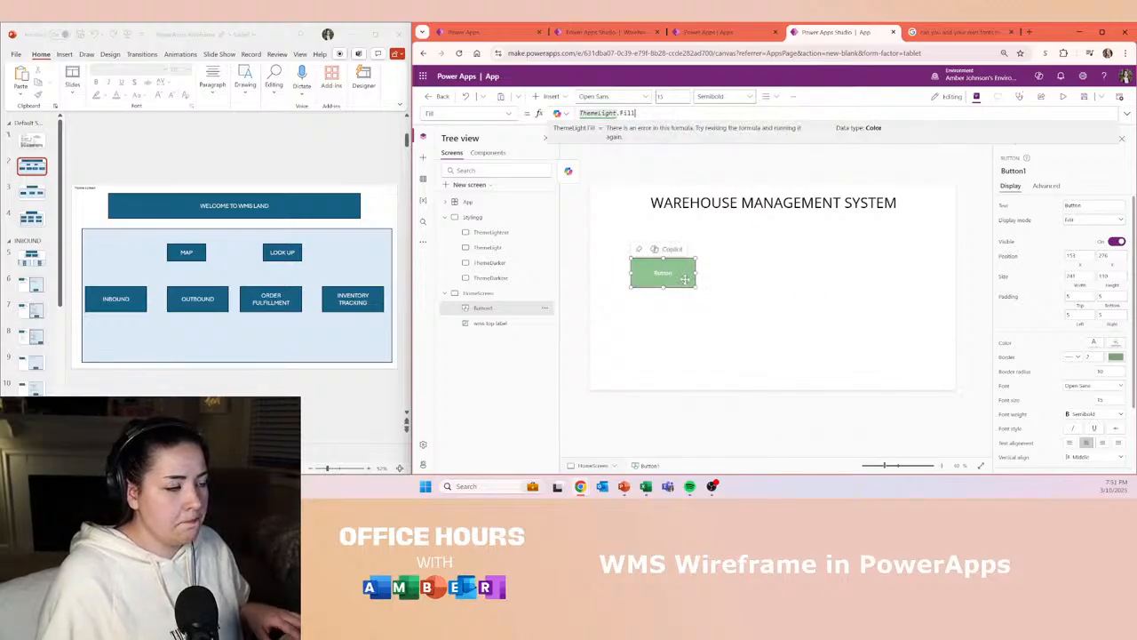
- Set the button's HoverFill property to ThemeDarkest.Fill
{"action": "left_click", "coordinate": [503, 110]}
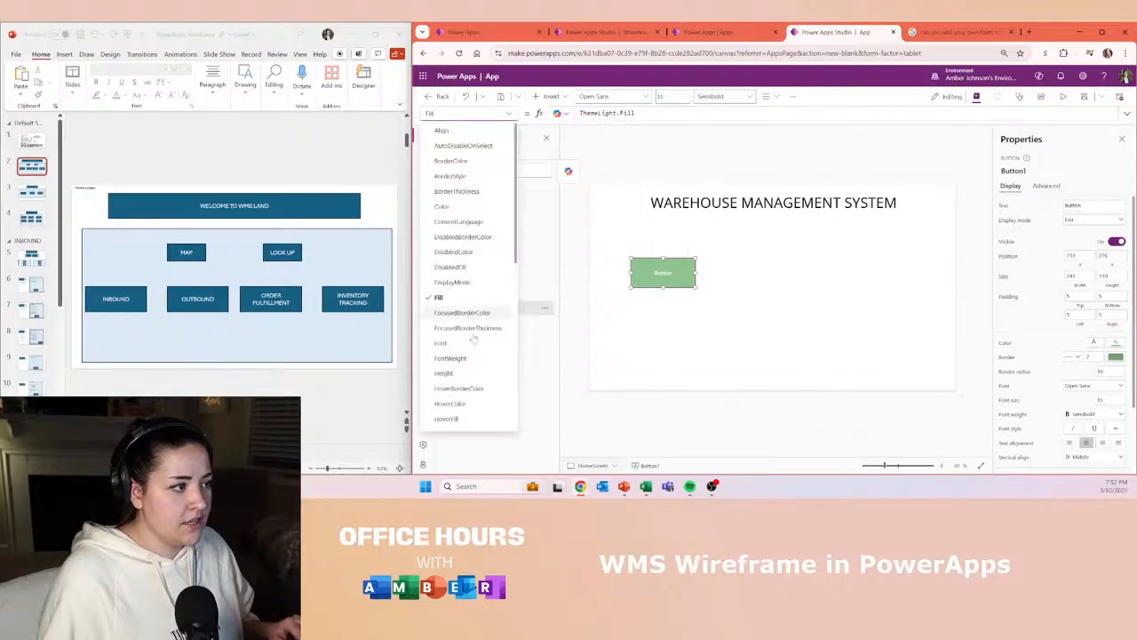
{"action": "scroll", "coordinate": [472, 317], "scroll_direction": "down", "scroll_amount": 2}
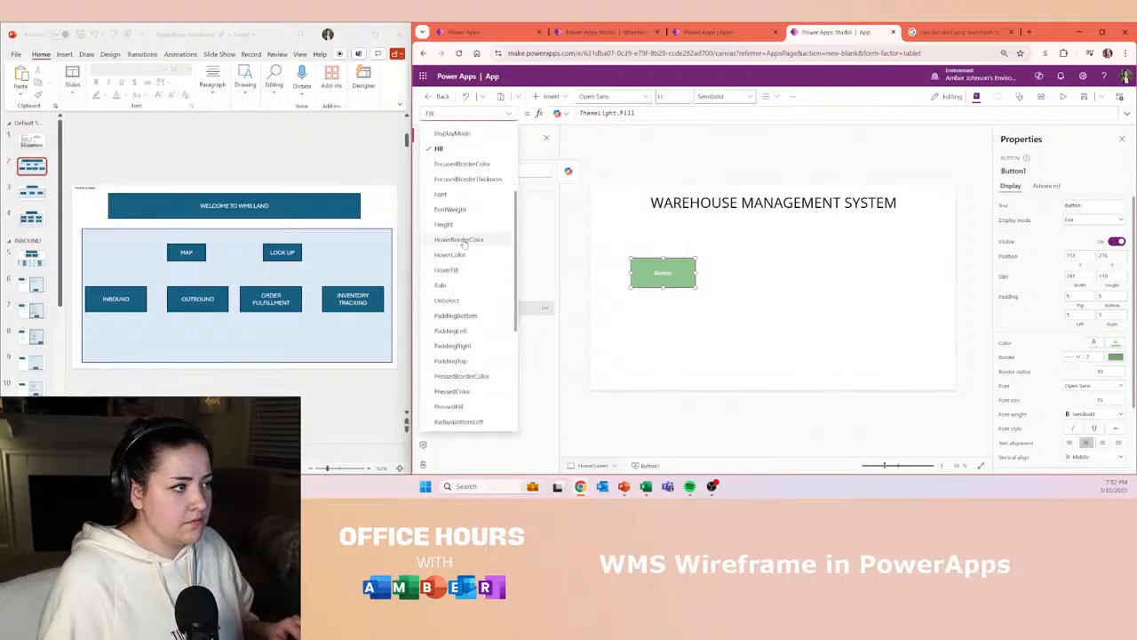
{"action": "scroll", "coordinate": [463, 251], "scroll_direction": "down", "scroll_amount": 1}
{"action": "left_click", "coordinate": [446, 220]}
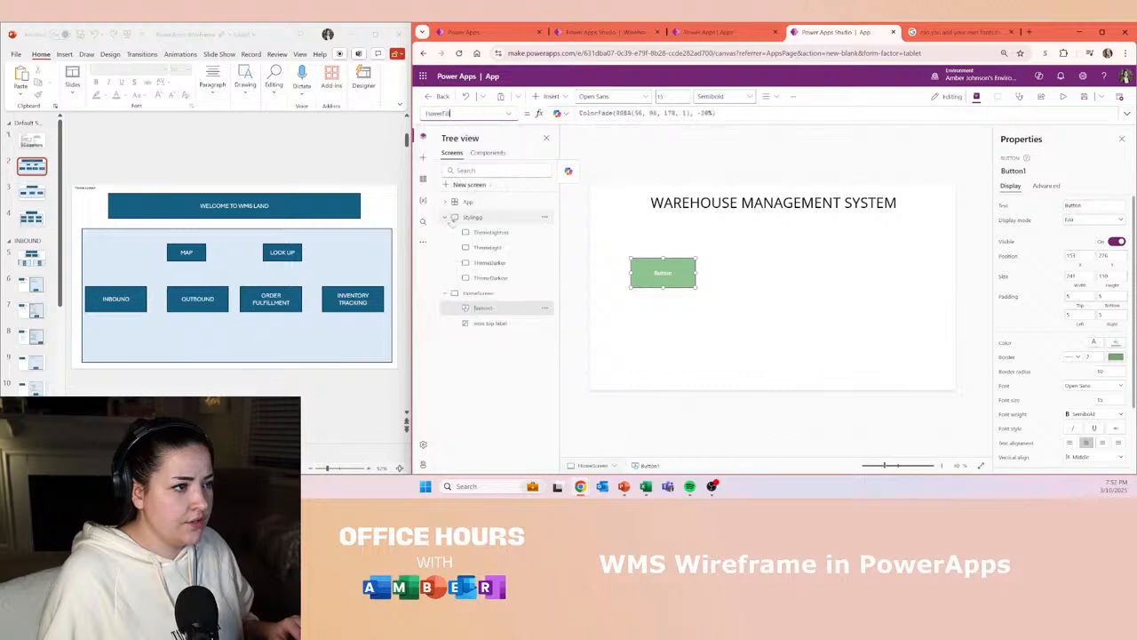
{"action": "triple_click", "coordinate": [642, 112]}
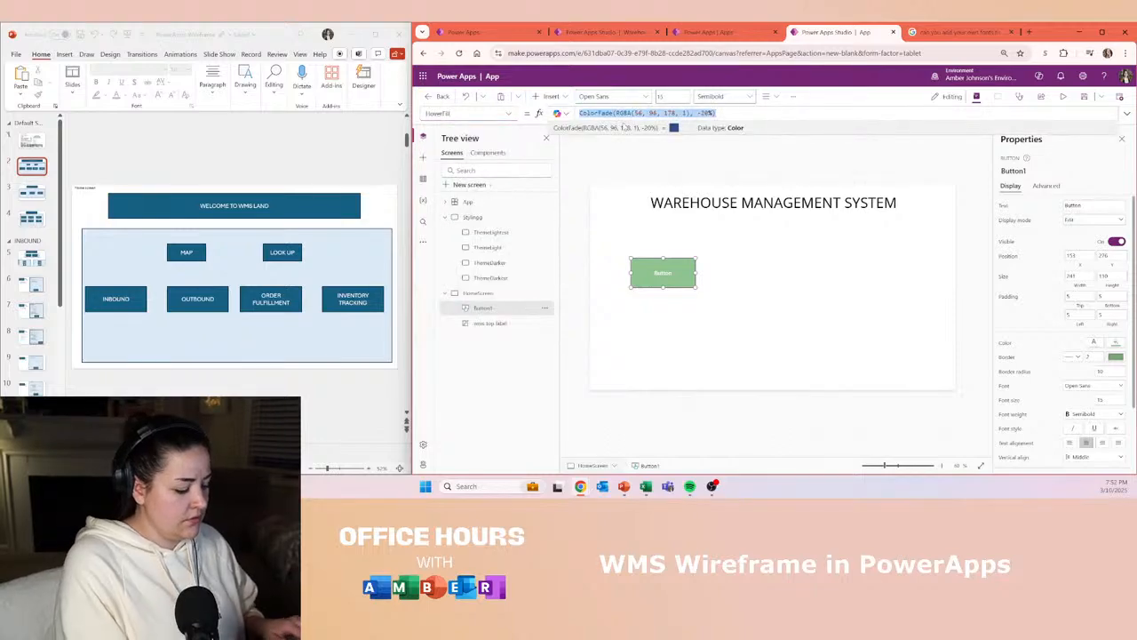
{"action": "type", "text": "Theme"}
{"action": "left_click", "coordinate": [624, 127]}
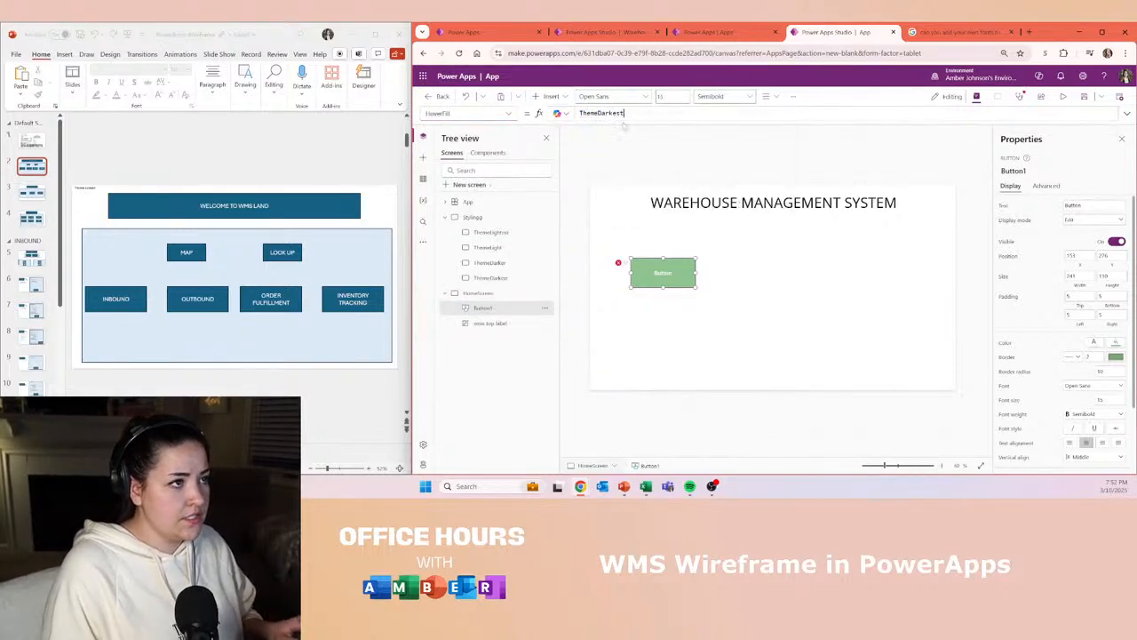
{"action": "type", "text": ".Fill"}
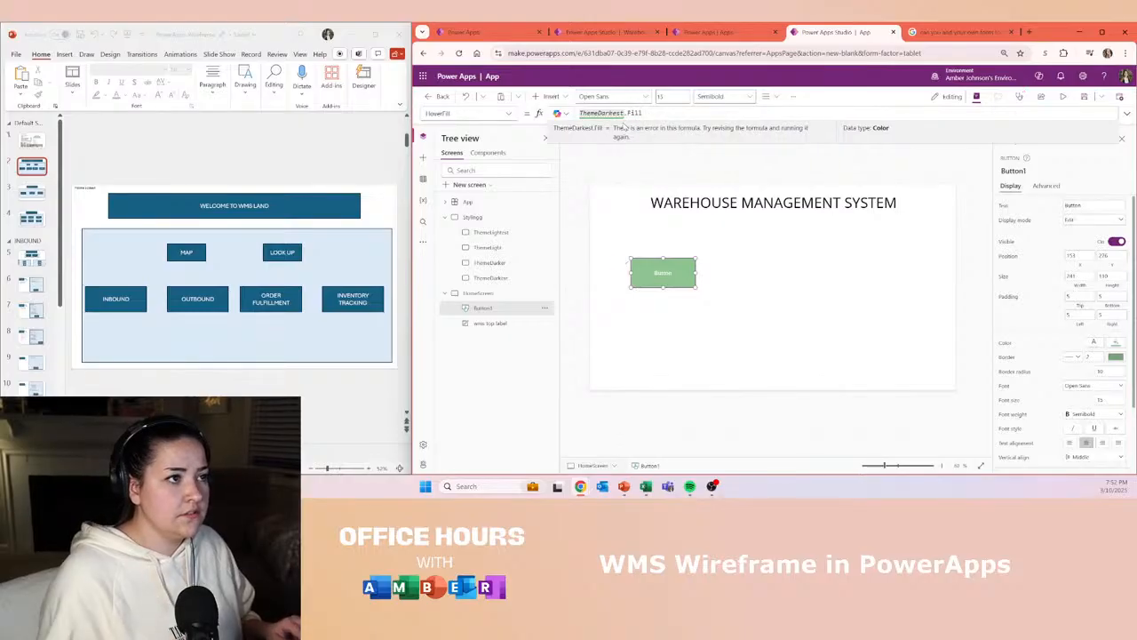
{"action": "left_click", "coordinate": [782, 317]}
- Preview the app to check the button's colors, and return to editing
{"action": "left_click", "coordinate": [1063, 96]}
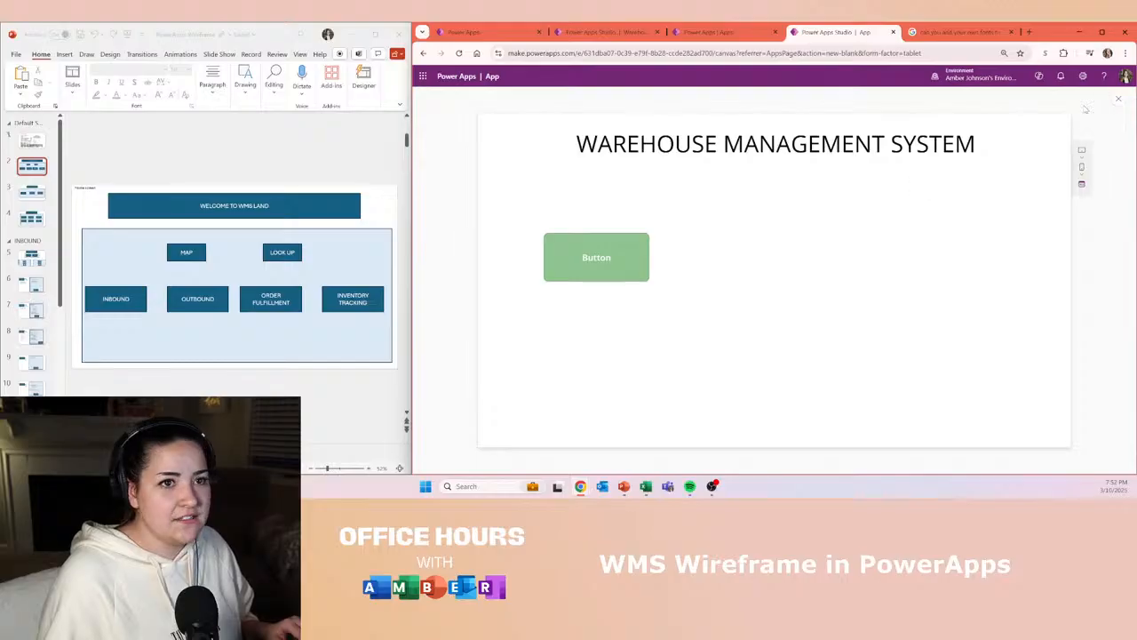
{"action": "left_click", "coordinate": [1120, 100]}
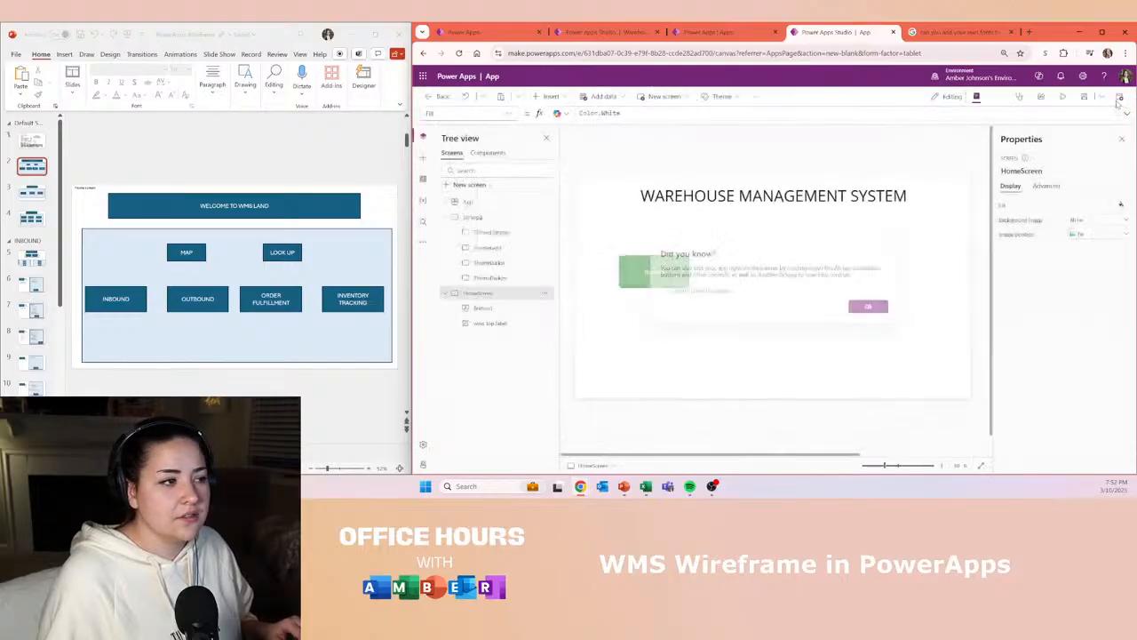
{"action": "left_click", "coordinate": [875, 309]}
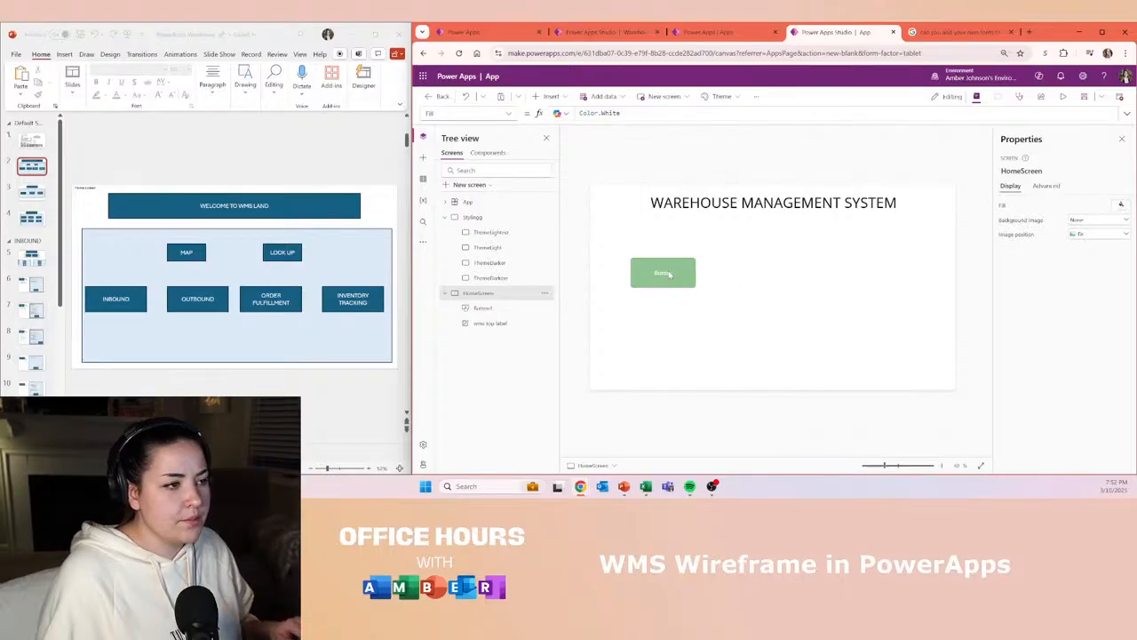
- Move the green button slightly down and paste three copies beside it to form a row of four
{"action": "left_click", "coordinate": [669, 273]}
{"action": "left_click_drag", "start_coordinate": [690, 274], "coordinate": [690, 280]}
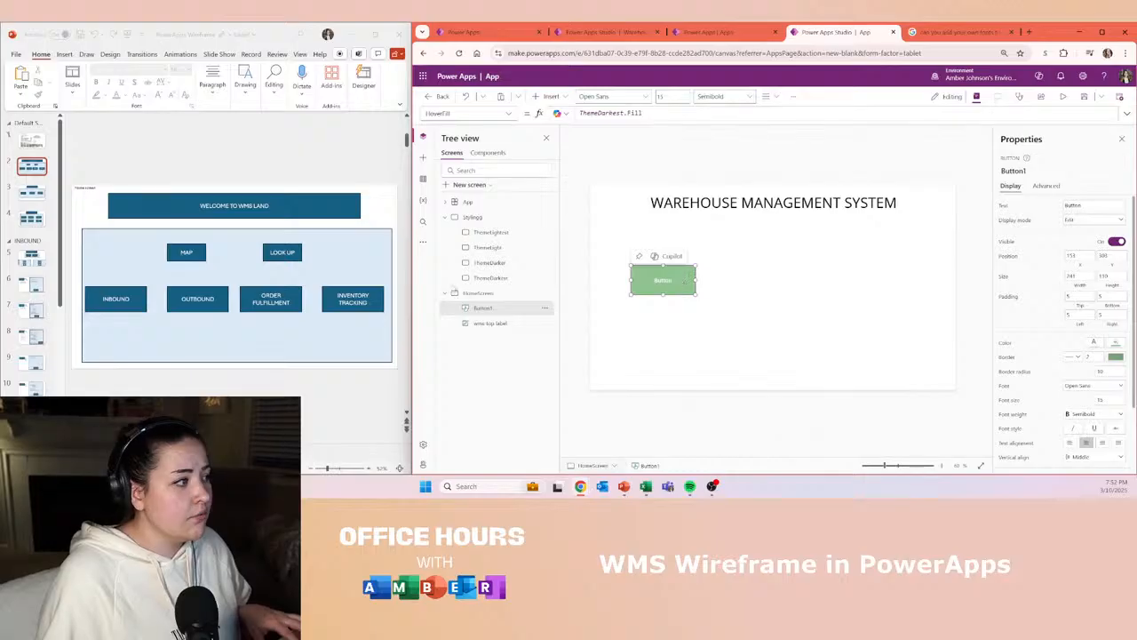
{"action": "key", "text": "ctrl+c"}
{"action": "key", "text": "ctrl+v"}
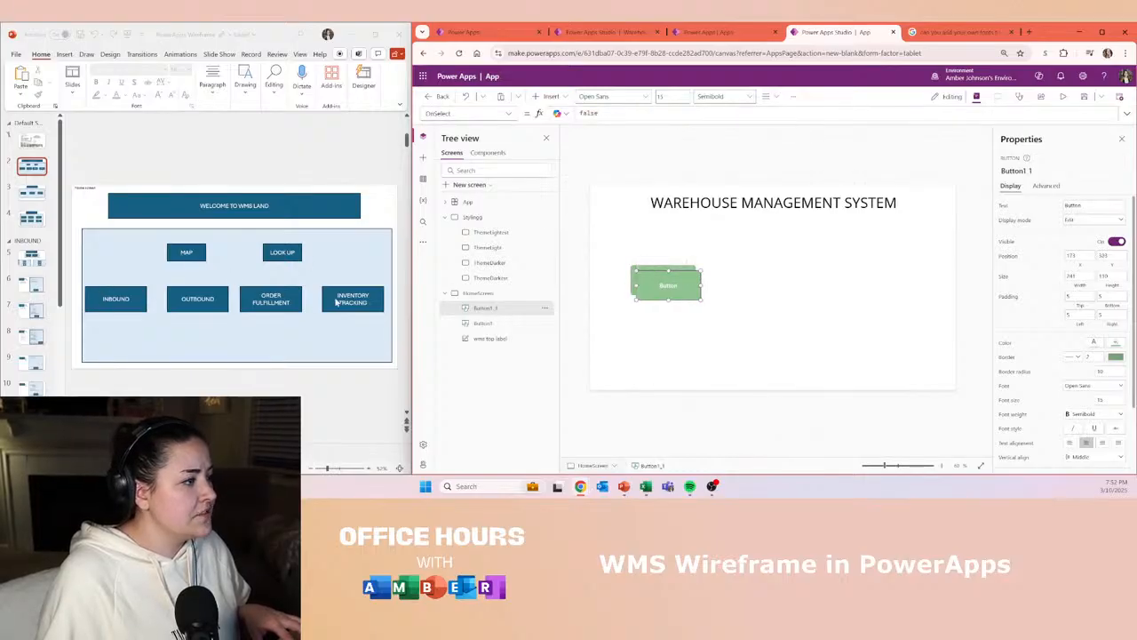
{"action": "left_click_drag", "start_coordinate": [677, 281], "coordinate": [740, 279]}
{"action": "key", "text": "ctrl+v"}
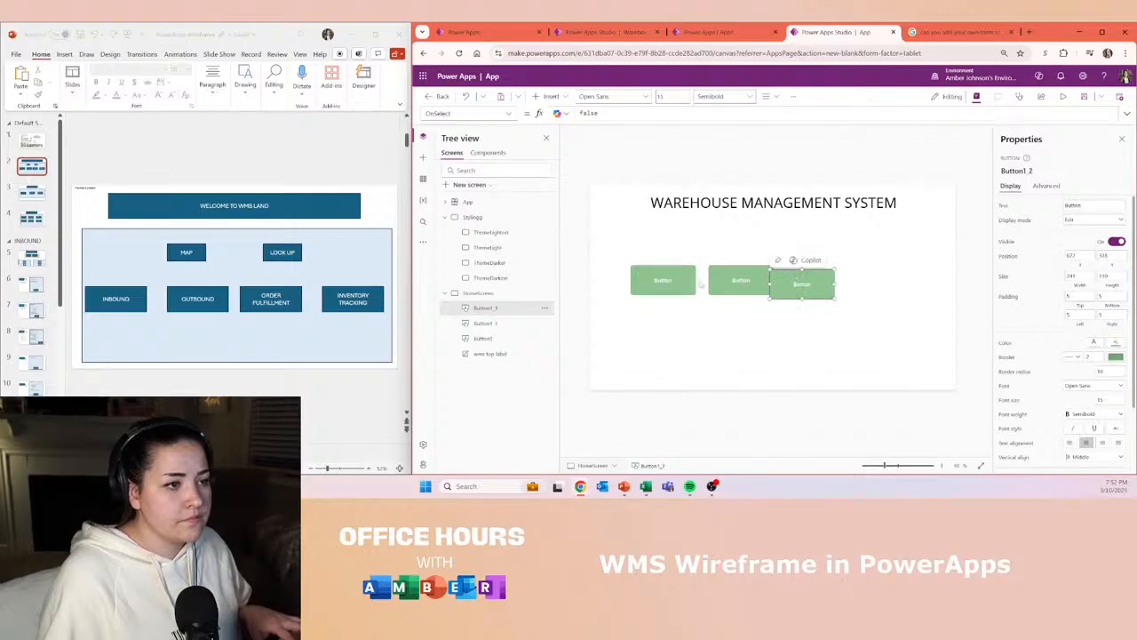
{"action": "key", "text": "ctrl+v"}
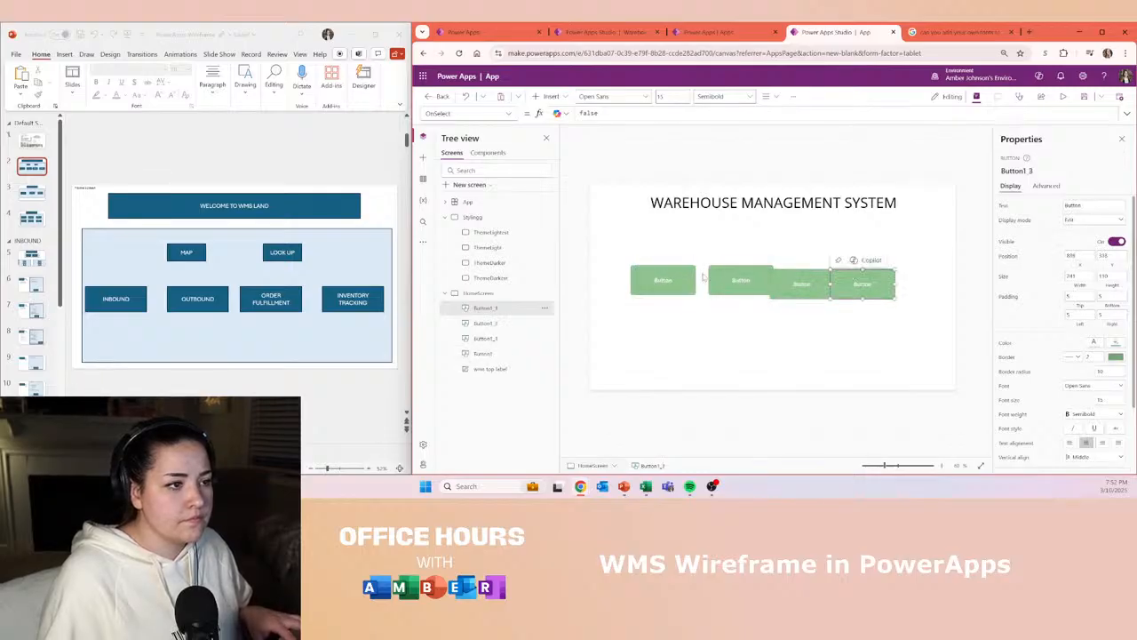
- Paste two more copies of the green button and place them side by side above the row of four
{"action": "key", "text": "ctrl+v"}
{"action": "left_click_drag", "start_coordinate": [672, 295], "coordinate": [732, 252]}
{"action": "key", "text": "ctrl+v"}
{"action": "left_click_drag", "start_coordinate": [676, 287], "coordinate": [806, 249]}
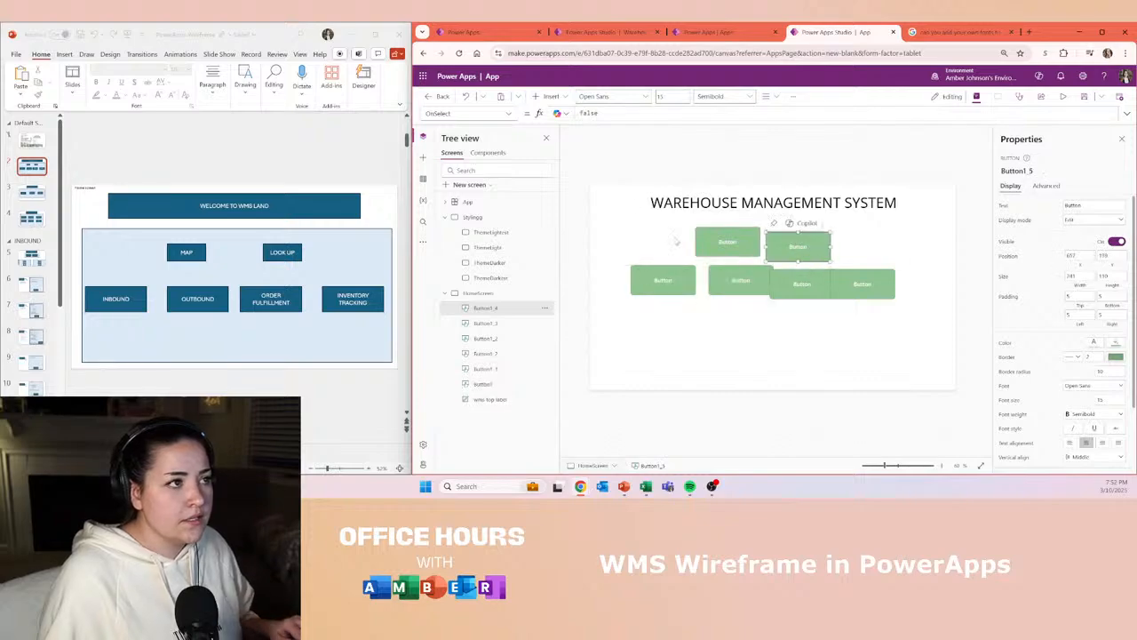
{"action": "left_click", "coordinate": [762, 130]}
{"action": "left_click", "coordinate": [722, 97]}
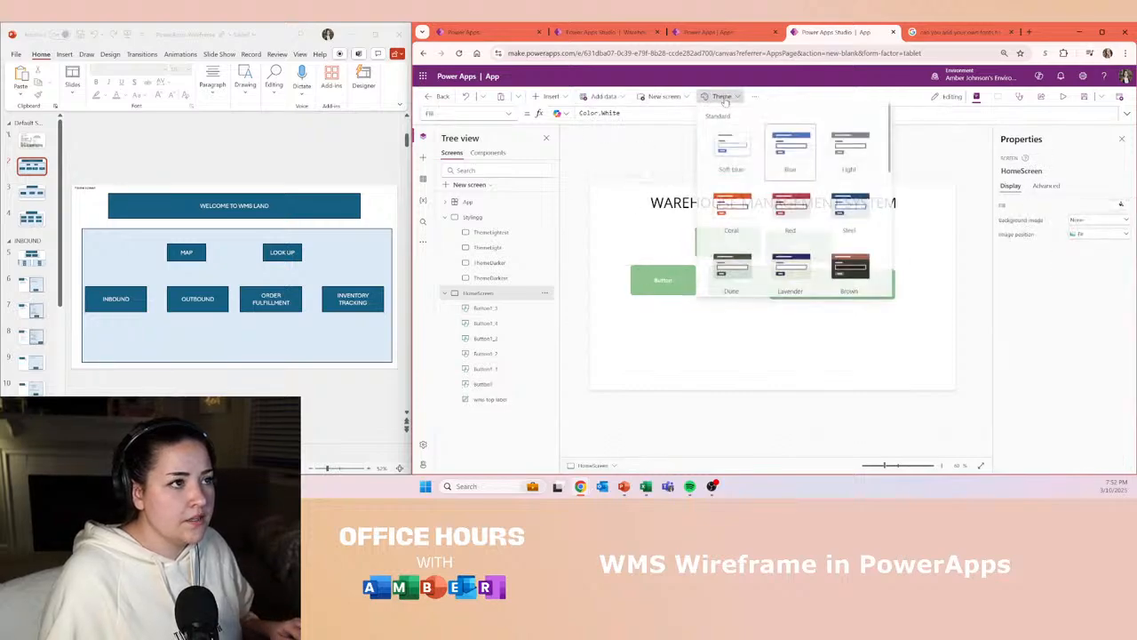
{"action": "left_click", "coordinate": [725, 100]}
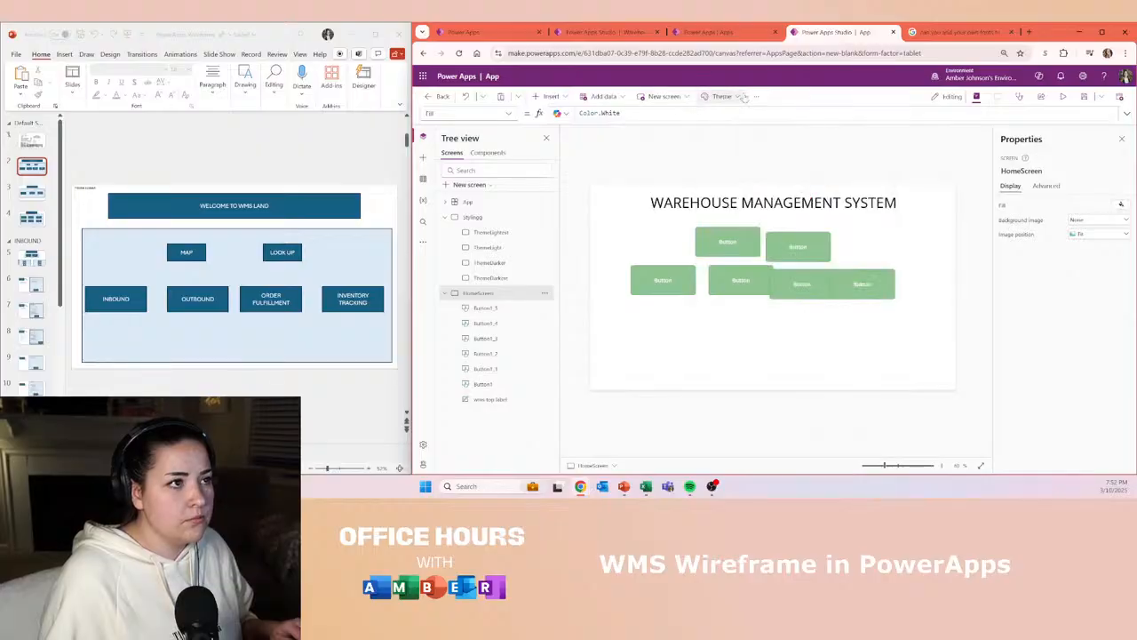
{"action": "right_click", "coordinate": [885, 208]}
{"action": "right_click", "coordinate": [924, 202]}
{"action": "left_click", "coordinate": [867, 226]}
{"action": "right_click", "coordinate": [867, 226]}
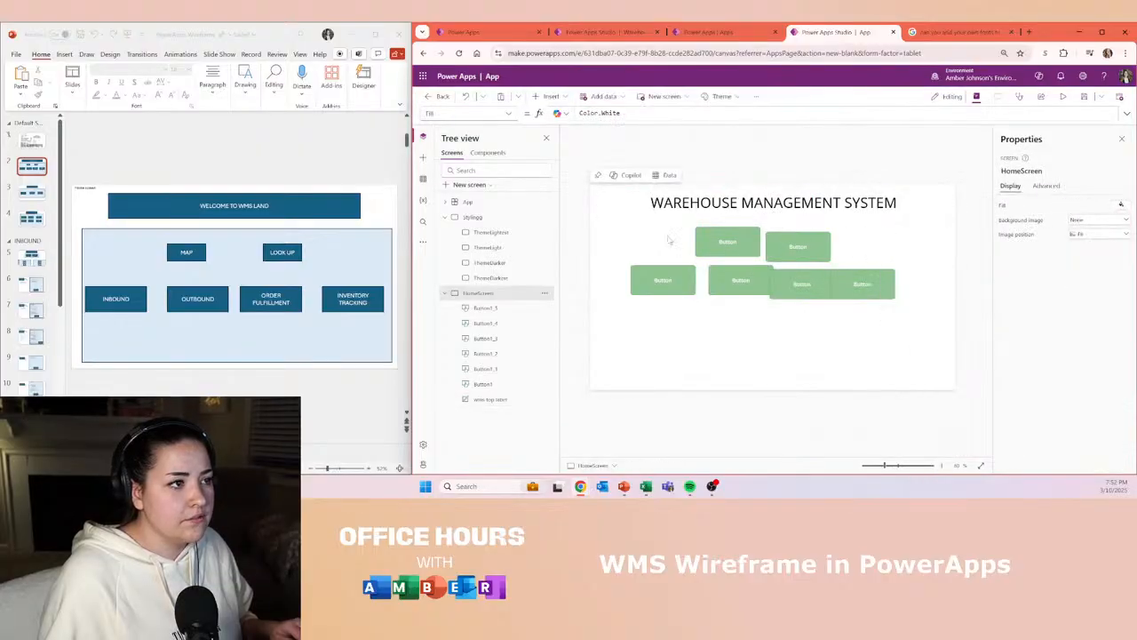
- Open the stock image library to choose a background image for HomeScreen
{"action": "left_click", "coordinate": [511, 114]}
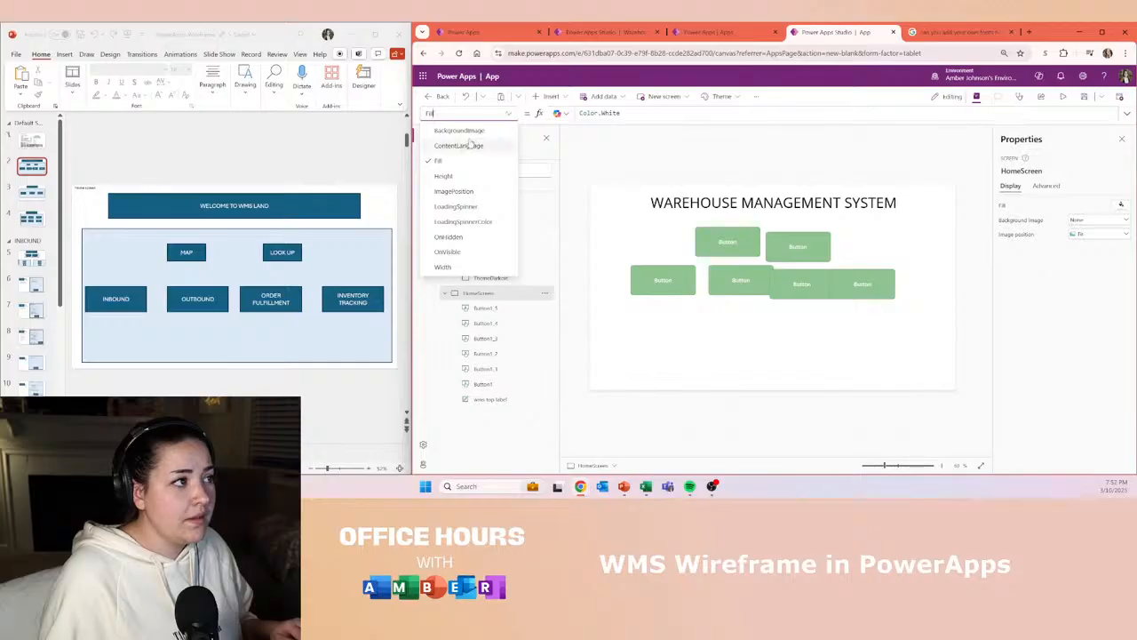
{"action": "left_click", "coordinate": [474, 131]}
{"action": "left_click", "coordinate": [559, 113]}
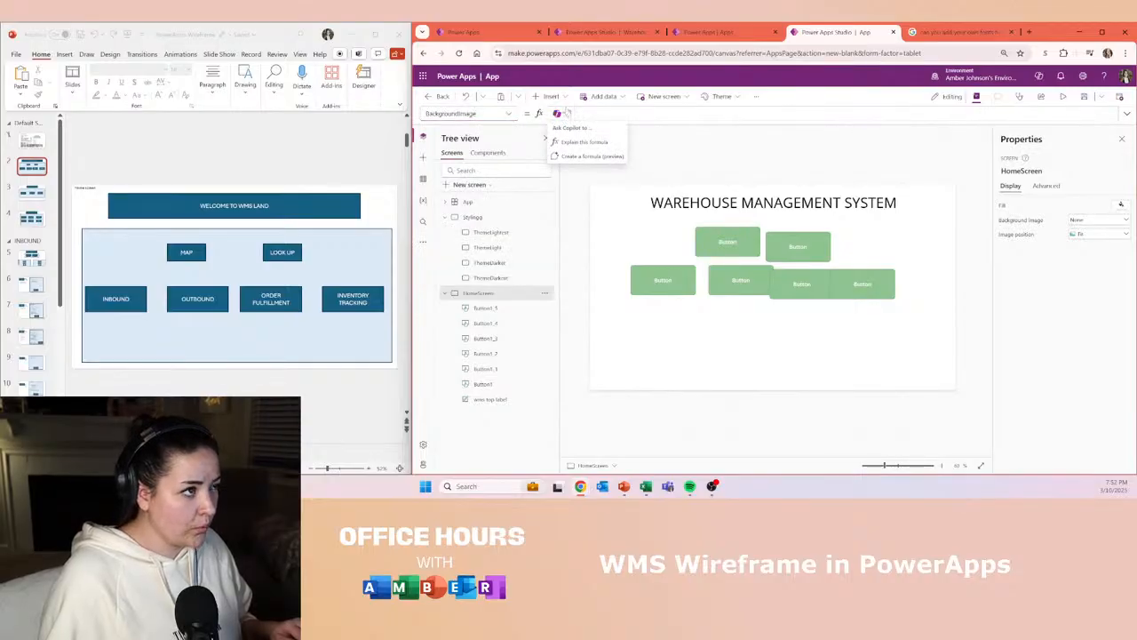
{"action": "left_click", "coordinate": [720, 96]}
{"action": "left_click", "coordinate": [797, 98]}
{"action": "left_click", "coordinate": [756, 96]}
{"action": "mouse_move", "coordinate": [789, 129]}
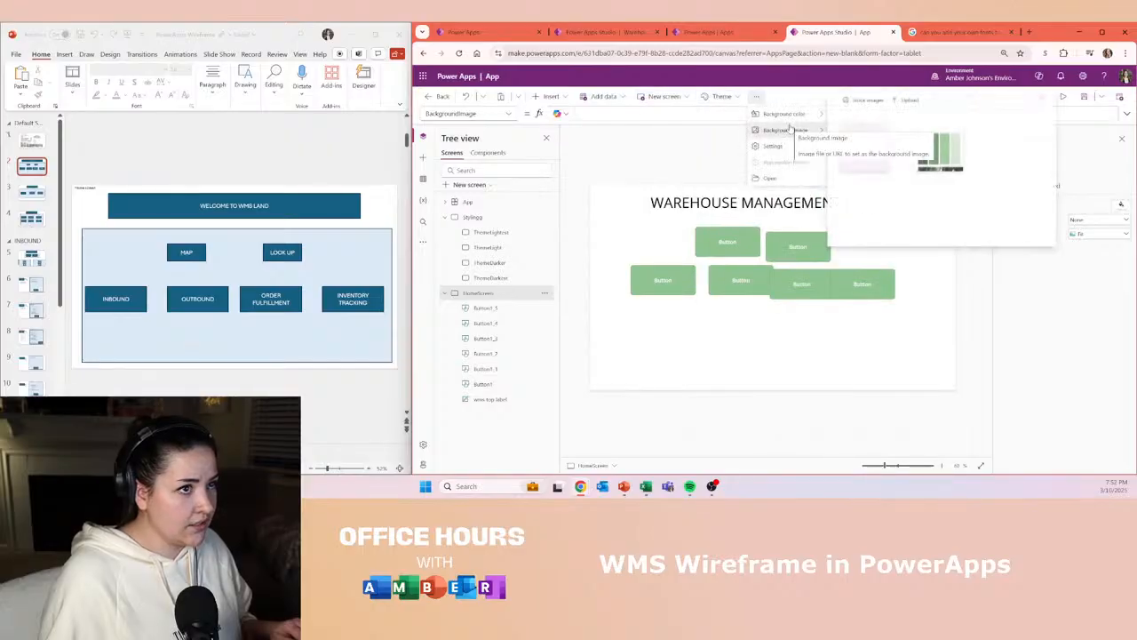
{"action": "left_click", "coordinate": [859, 101]}
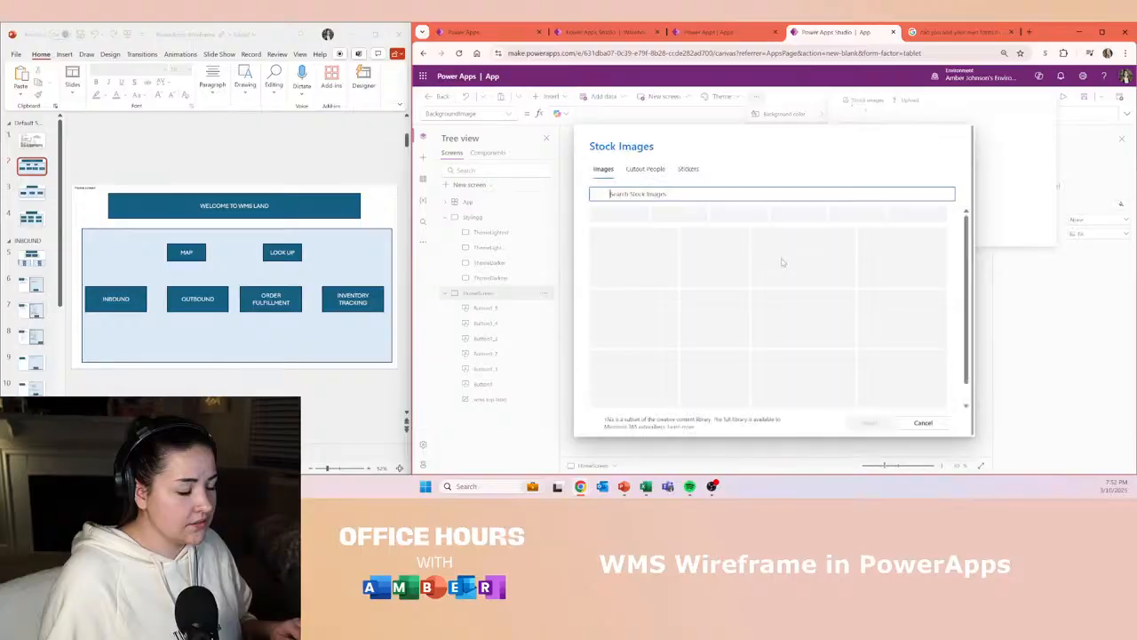
- Search the stock images for "gradient", try the greenish gradient as HomeScreen's background, and undo it
{"action": "type", "text": "green gradien"}
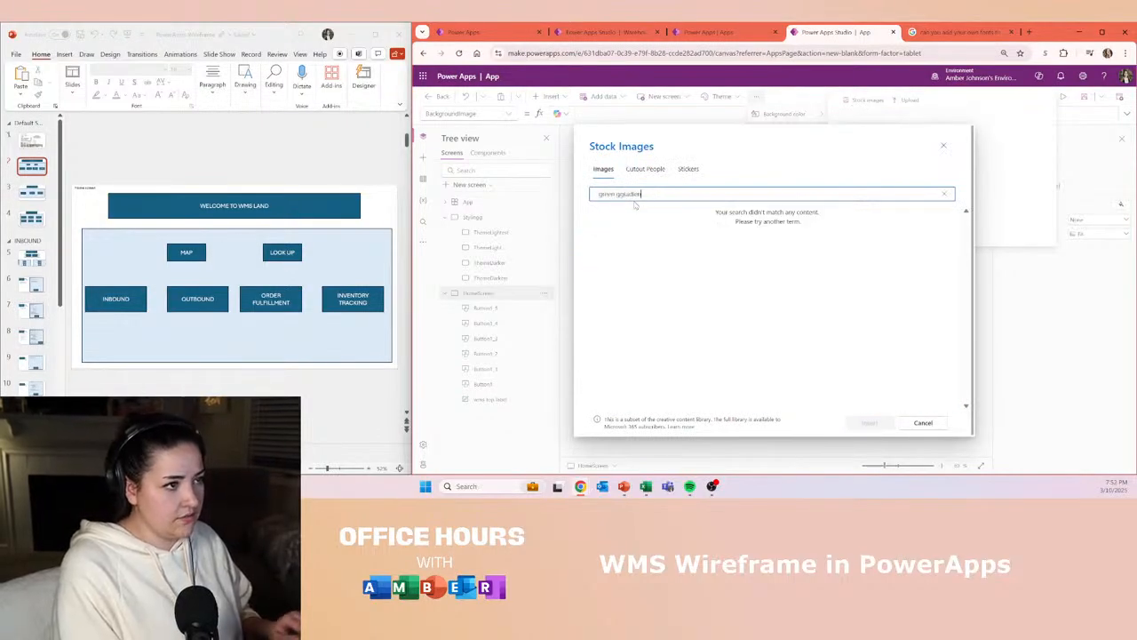
{"action": "key", "text": "ctrl+a"}
{"action": "key", "text": "BackSpace"}
{"action": "type", "text": "gradient"}
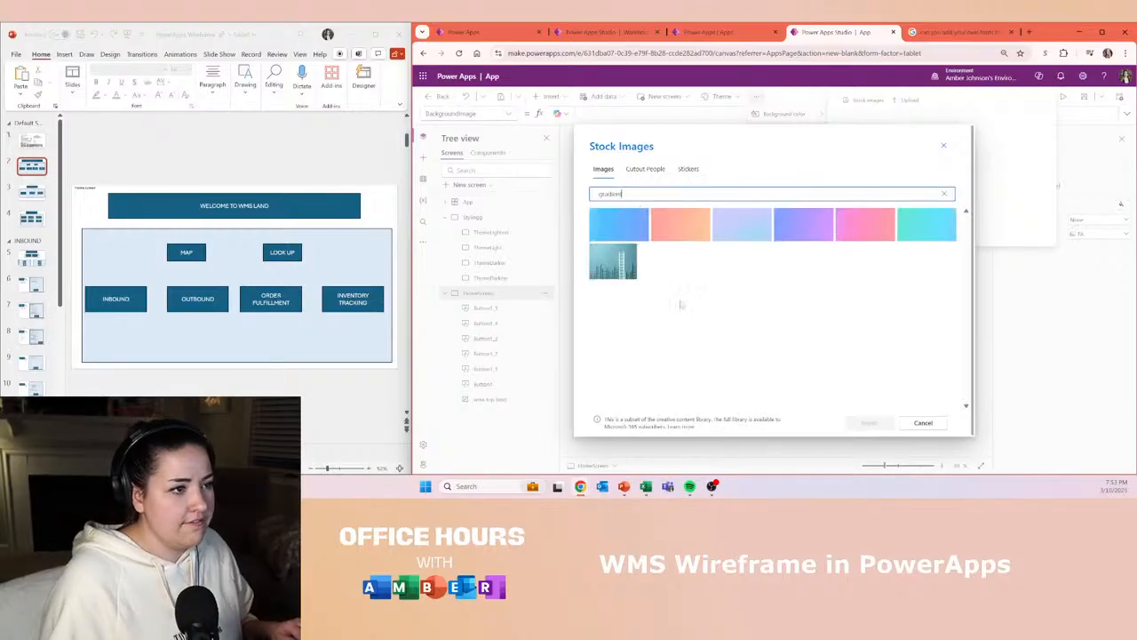
{"action": "left_click", "coordinate": [907, 238]}
{"action": "left_click", "coordinate": [868, 422]}
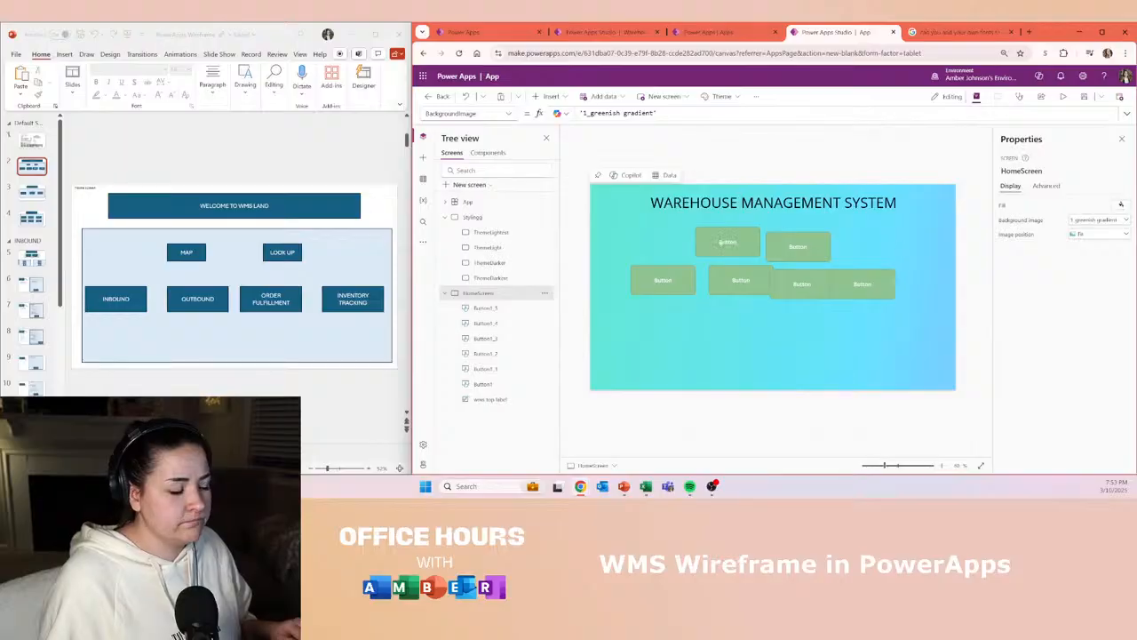
{"action": "key", "text": "ctrl+z"}
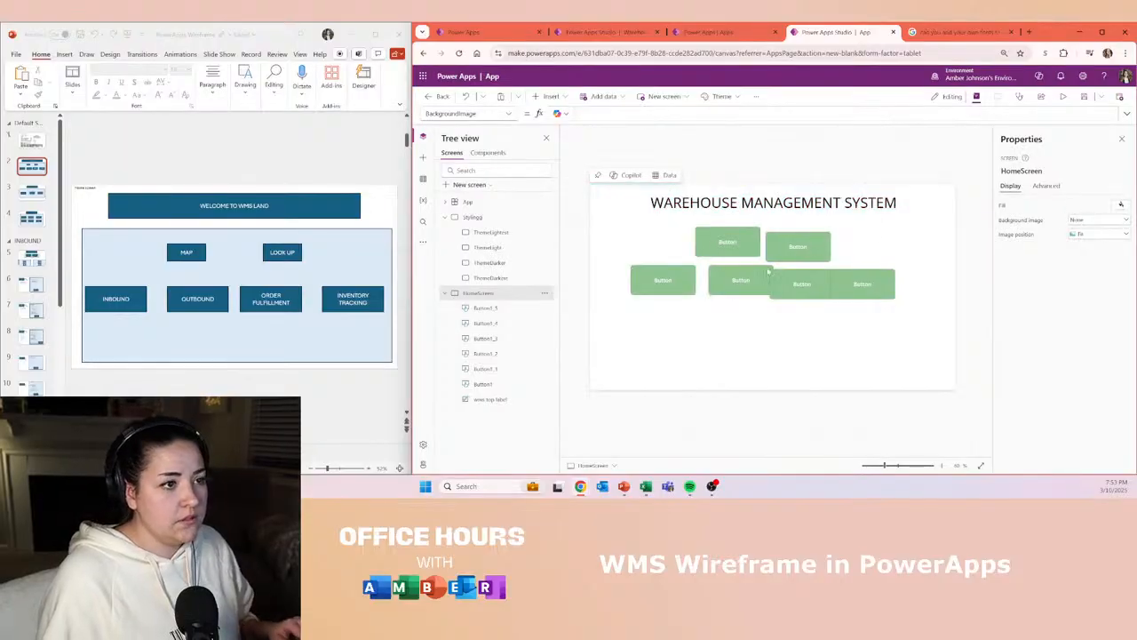
- Change the text of the first button in HomeScreen's lower row to INBOUND
{"action": "left_click", "coordinate": [765, 274]}
{"action": "left_click", "coordinate": [681, 320]}
{"action": "left_click", "coordinate": [672, 272]}
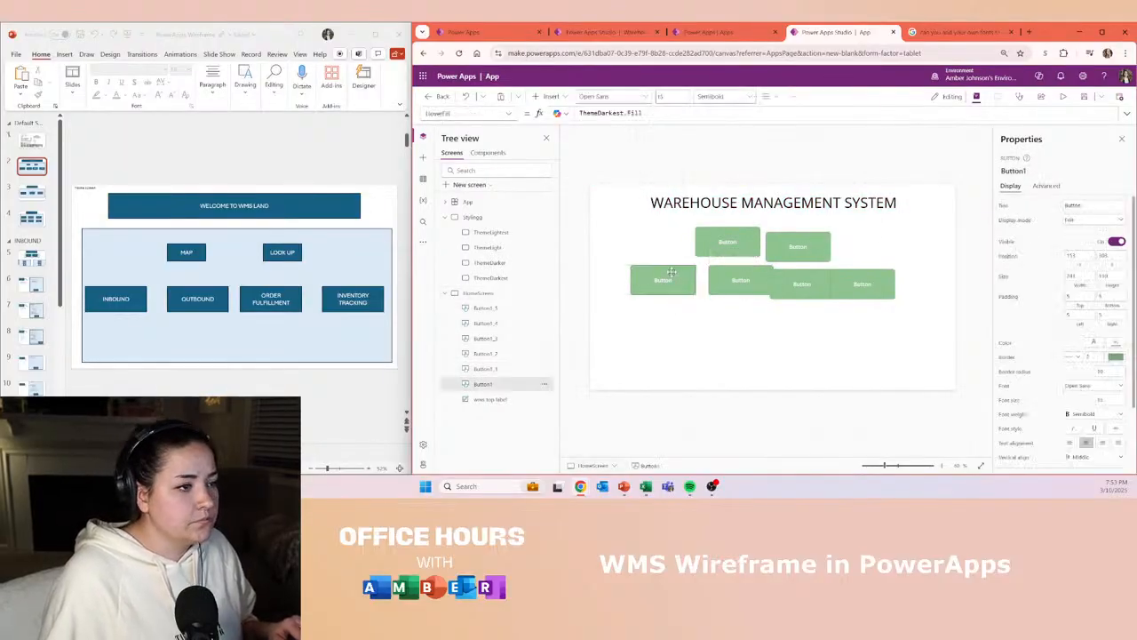
{"action": "double_click", "coordinate": [670, 284]}
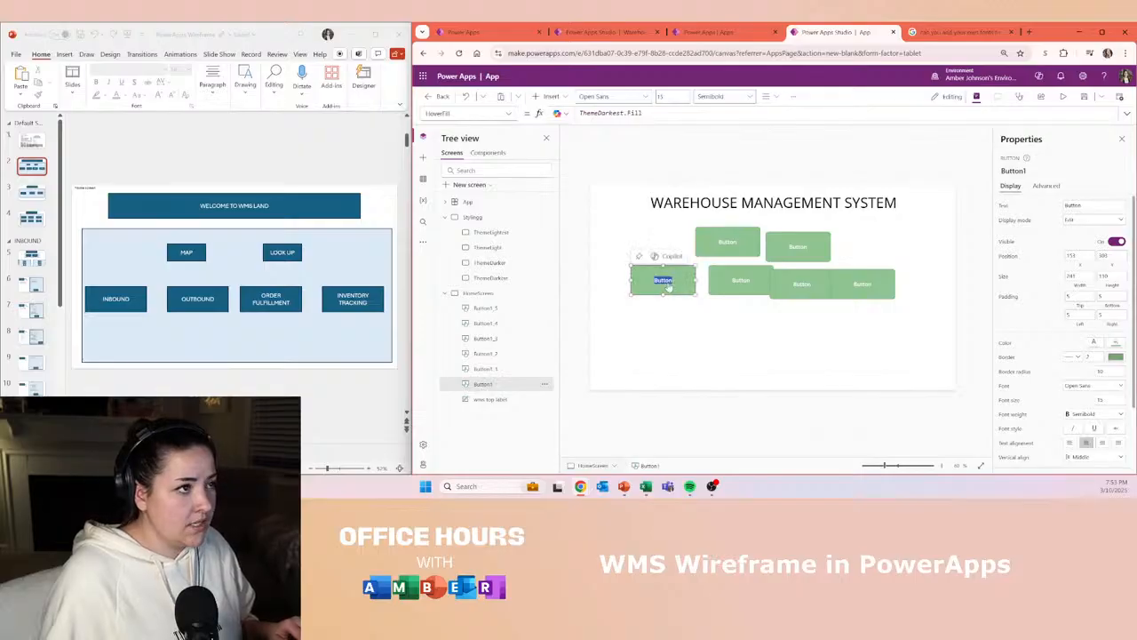
{"action": "left_click", "coordinate": [511, 114]}
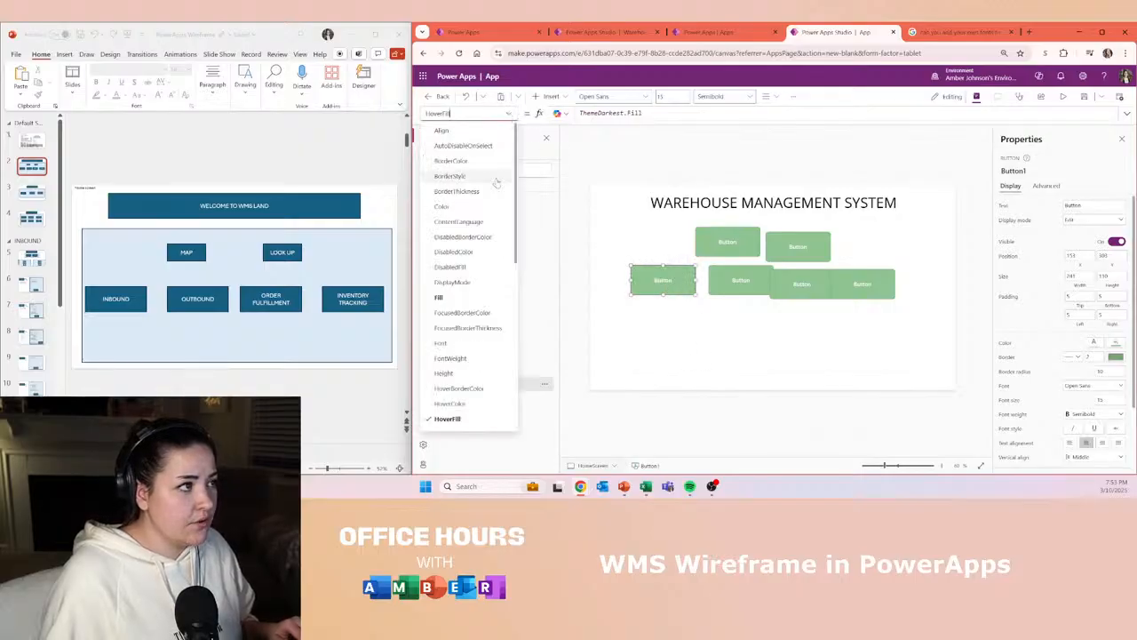
{"action": "scroll", "coordinate": [468, 388], "scroll_direction": "down", "scroll_amount": 5}
{"action": "scroll", "coordinate": [467, 388], "scroll_direction": "down", "scroll_amount": 1}
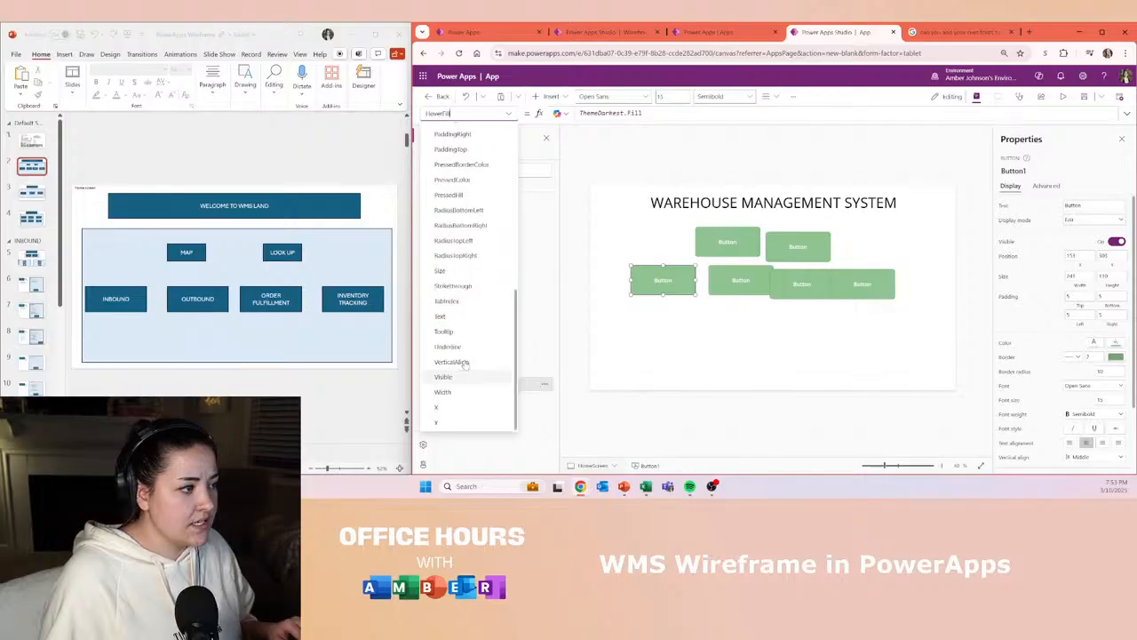
{"action": "left_click", "coordinate": [453, 316]}
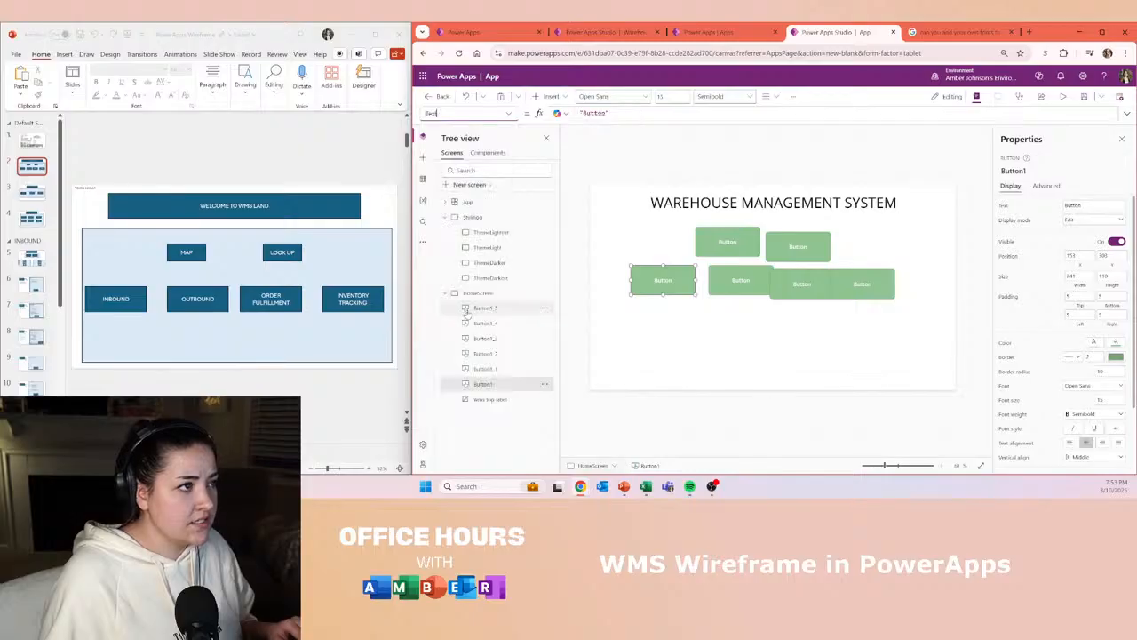
{"action": "double_click", "coordinate": [594, 113]}
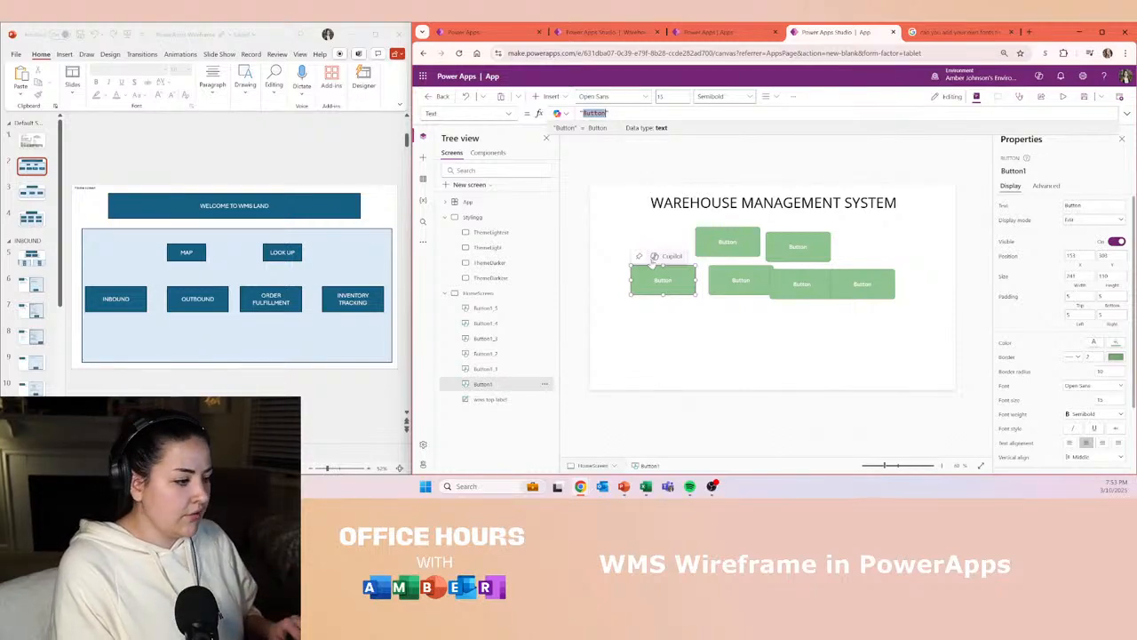
{"action": "type", "text": "In"}
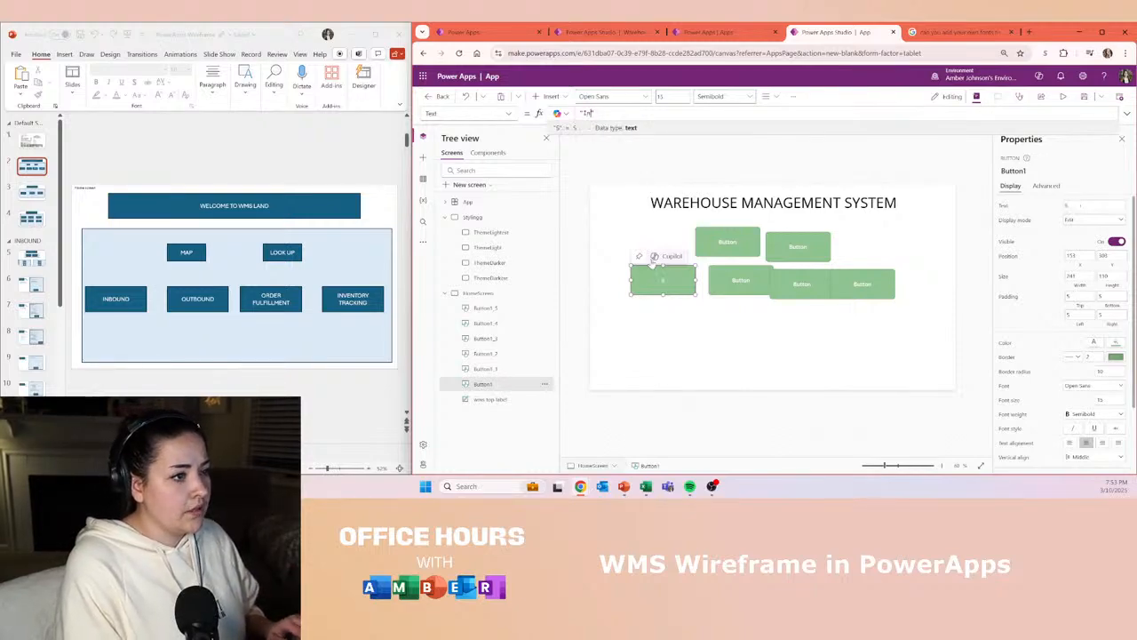
{"action": "type", "text": "bound"}
{"action": "key", "text": "BackSpace"}
{"action": "key", "text": "BackSpace"}
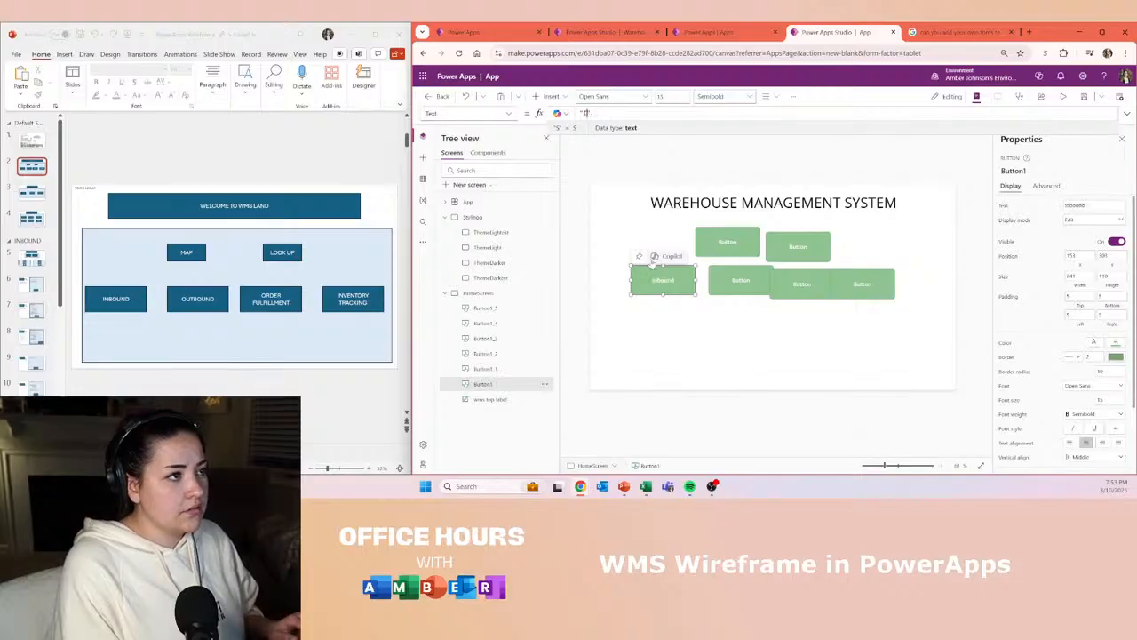
{"action": "type", "text": "NBOUND"}
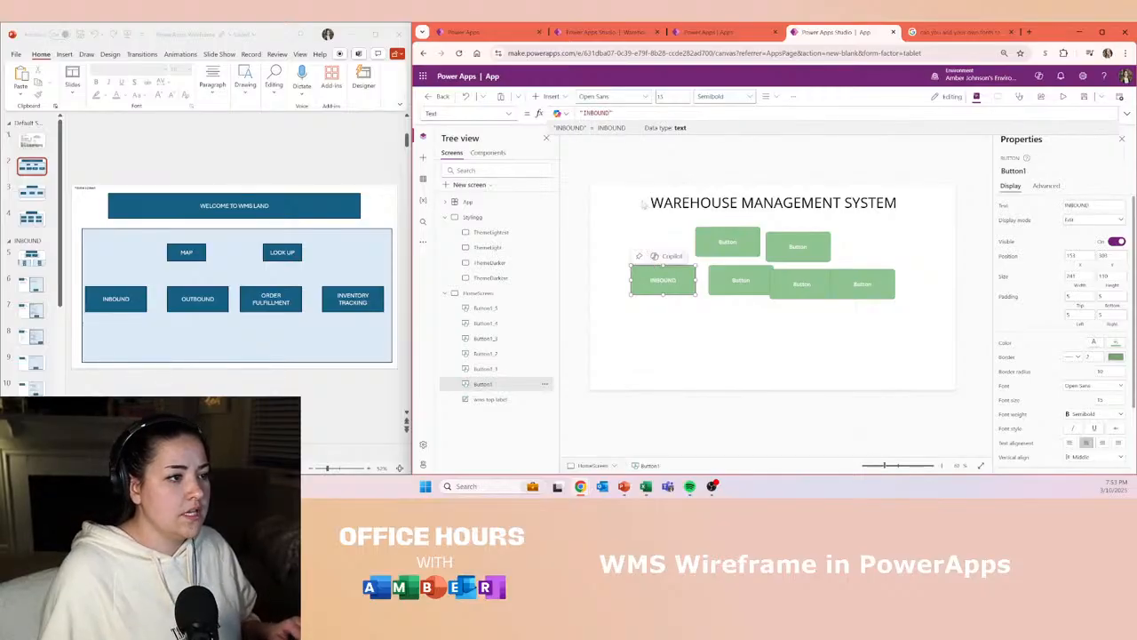
- Change the text of the second button in the lower row to OUTBOUND
{"action": "double_click", "coordinate": [741, 282]}
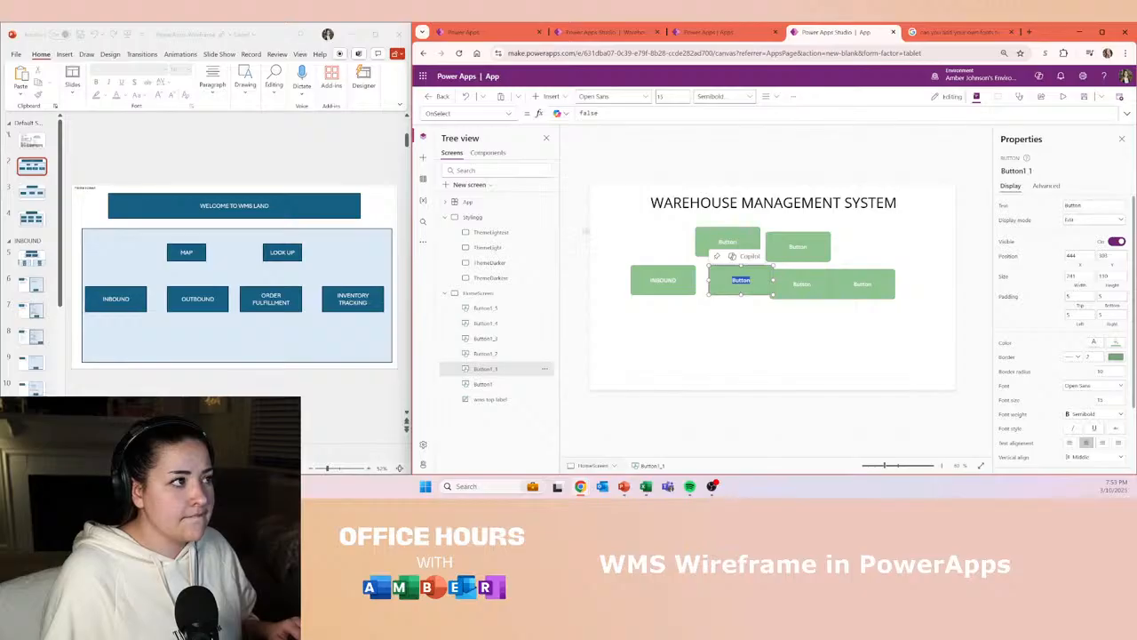
{"action": "type", "text": "outbound"}
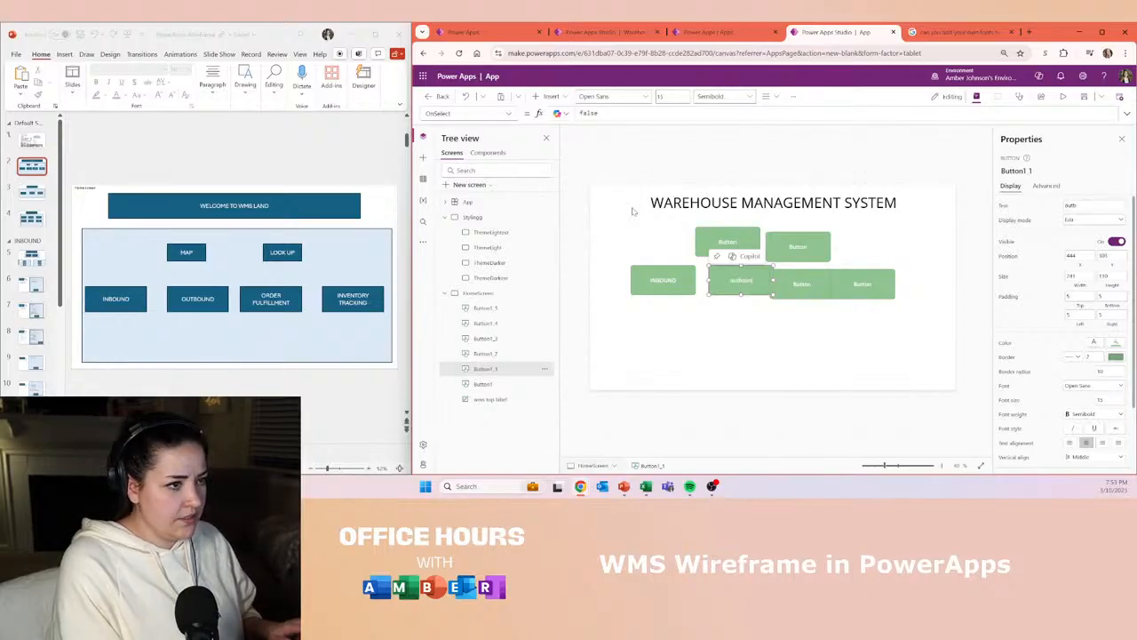
{"action": "key", "text": "ctrl+a"}
{"action": "type", "text": "OUTBOUN"}
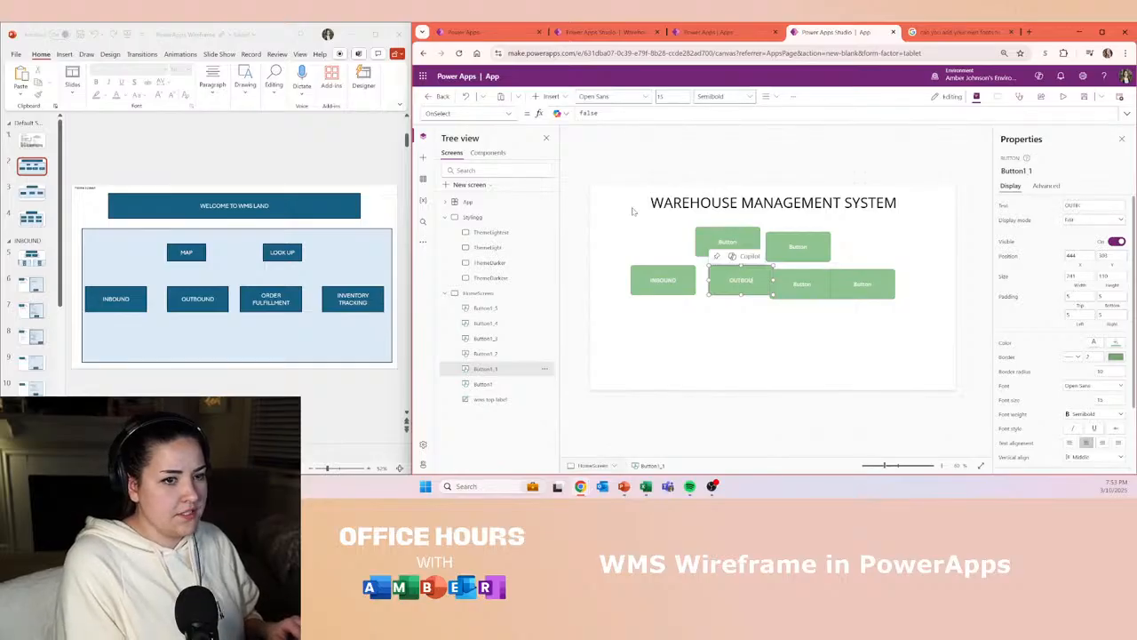
{"action": "type", "text": "D"}
- Examine the OUTBOUND button's pressed fill, pressed border color and hover border color formulas
{"action": "left_click", "coordinate": [508, 114]}
{"action": "right_click", "coordinate": [474, 426]}
{"action": "left_click", "coordinate": [503, 114]}
{"action": "left_click", "coordinate": [504, 114]}
{"action": "left_click", "coordinate": [504, 114]}
{"action": "scroll", "coordinate": [488, 176], "scroll_direction": "down", "scroll_amount": 1}
{"action": "scroll", "coordinate": [1029, 293], "scroll_direction": "down", "scroll_amount": 5}
{"action": "scroll", "coordinate": [1050, 293], "scroll_direction": "up", "scroll_amount": 1}
{"action": "scroll", "coordinate": [1049, 299], "scroll_direction": "down", "scroll_amount": 1}
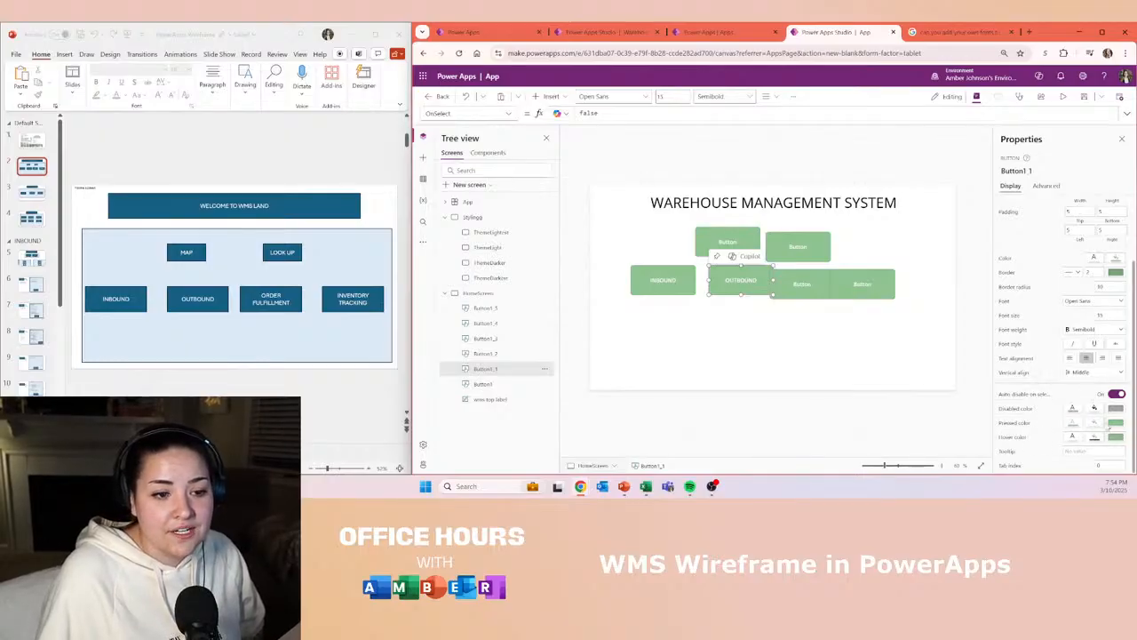
{"action": "left_click", "coordinate": [1096, 422]}
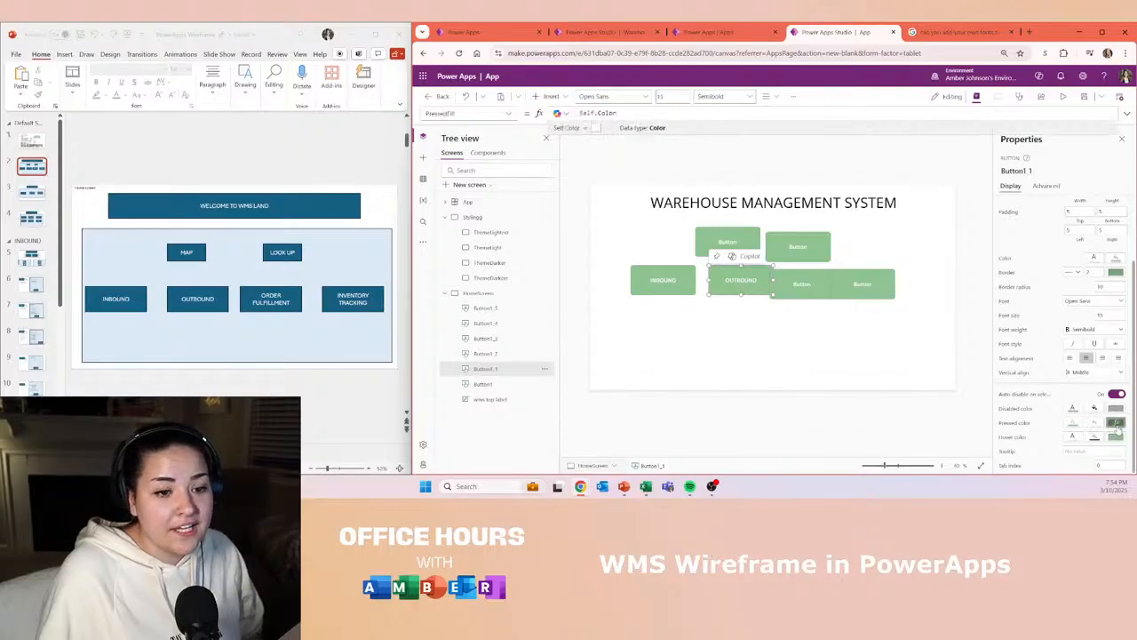
{"action": "left_click", "coordinate": [1116, 423]}
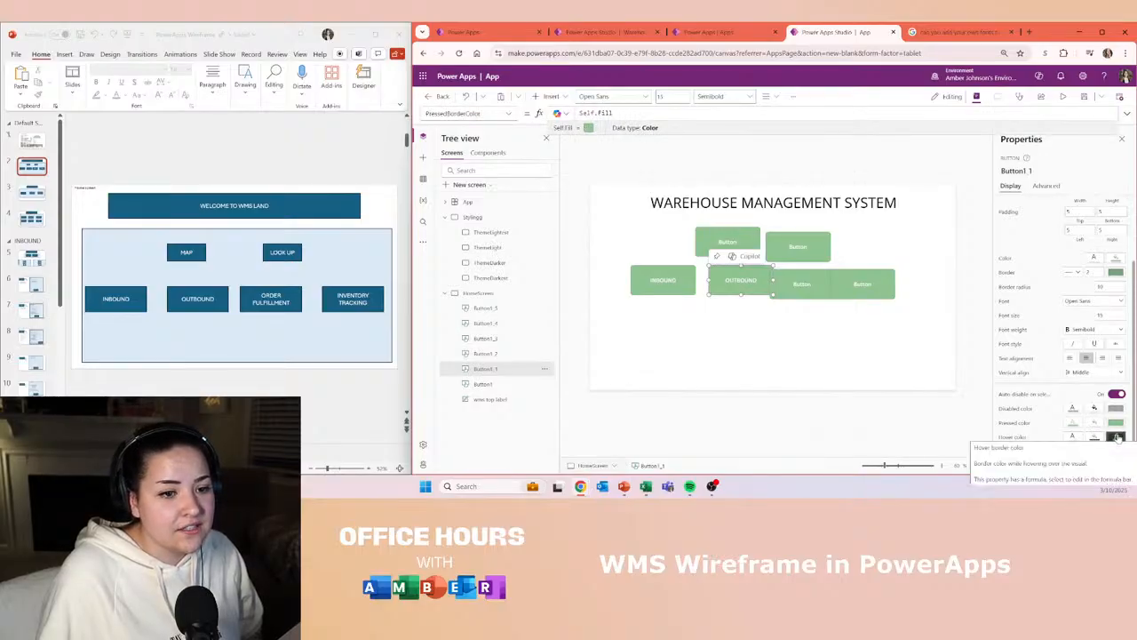
{"action": "left_click", "coordinate": [1117, 437]}
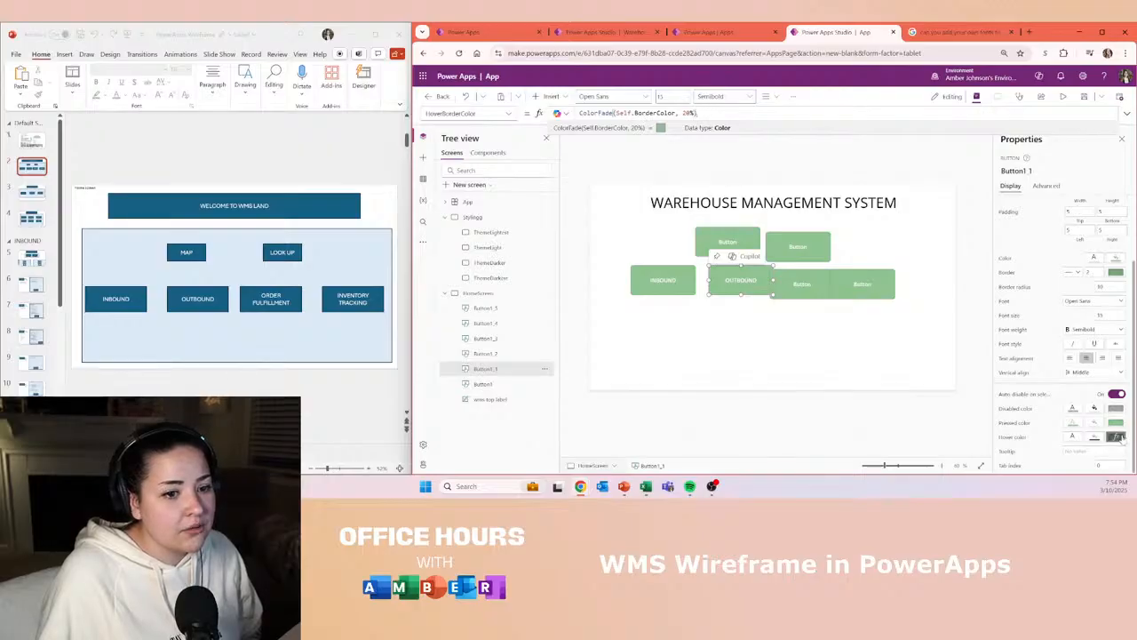
{"action": "left_click", "coordinate": [1118, 424]}
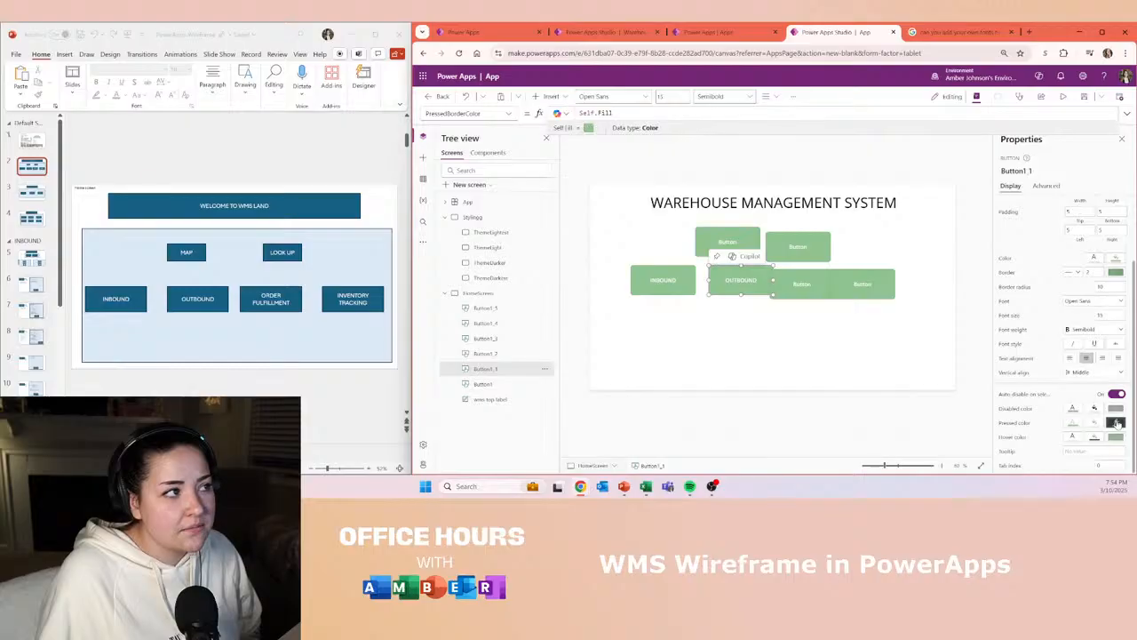
- Examine the hover fill and hover border color formulas of the first button in the upper row
{"action": "left_click", "coordinate": [728, 240]}
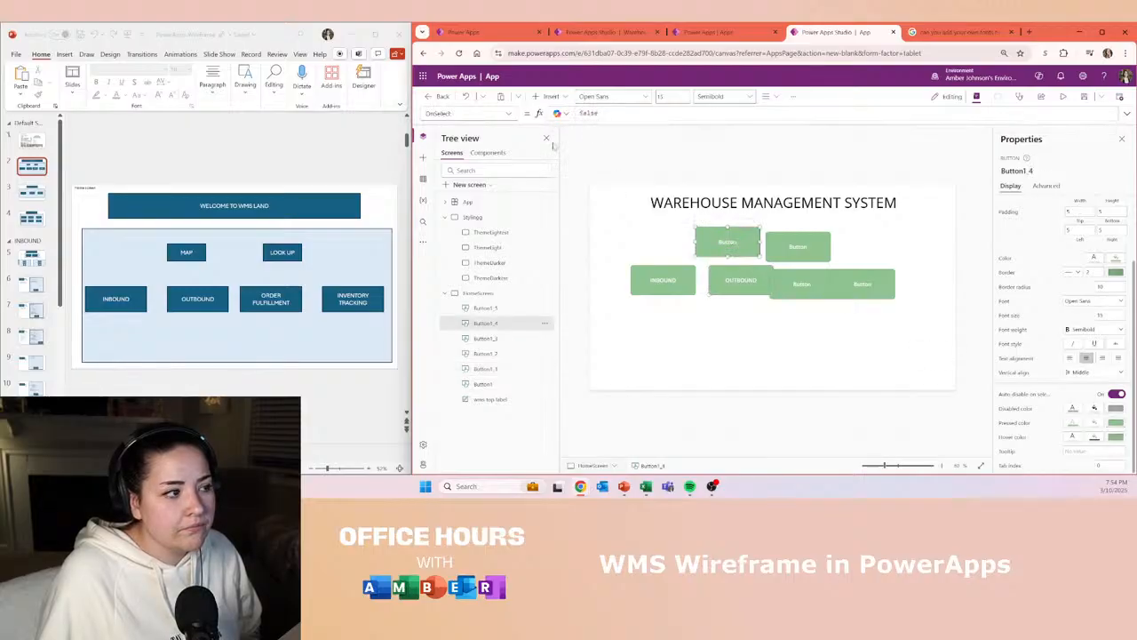
{"action": "left_click", "coordinate": [508, 112]}
{"action": "scroll", "coordinate": [461, 297], "scroll_direction": "down", "scroll_amount": 1}
{"action": "left_click", "coordinate": [448, 193]}
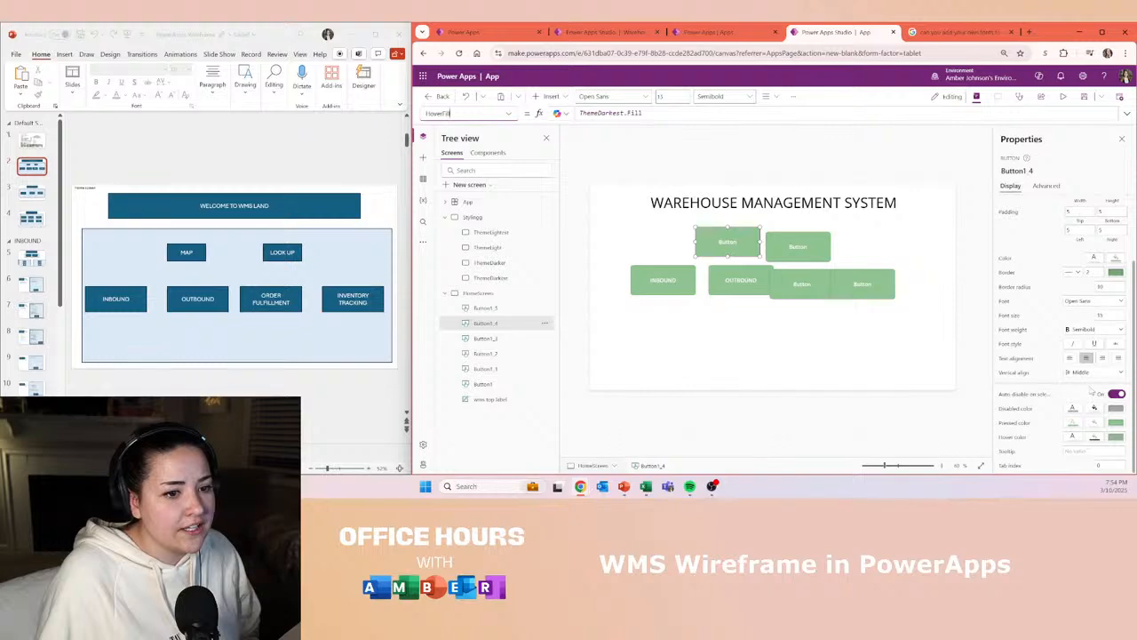
{"action": "left_click", "coordinate": [1116, 436]}
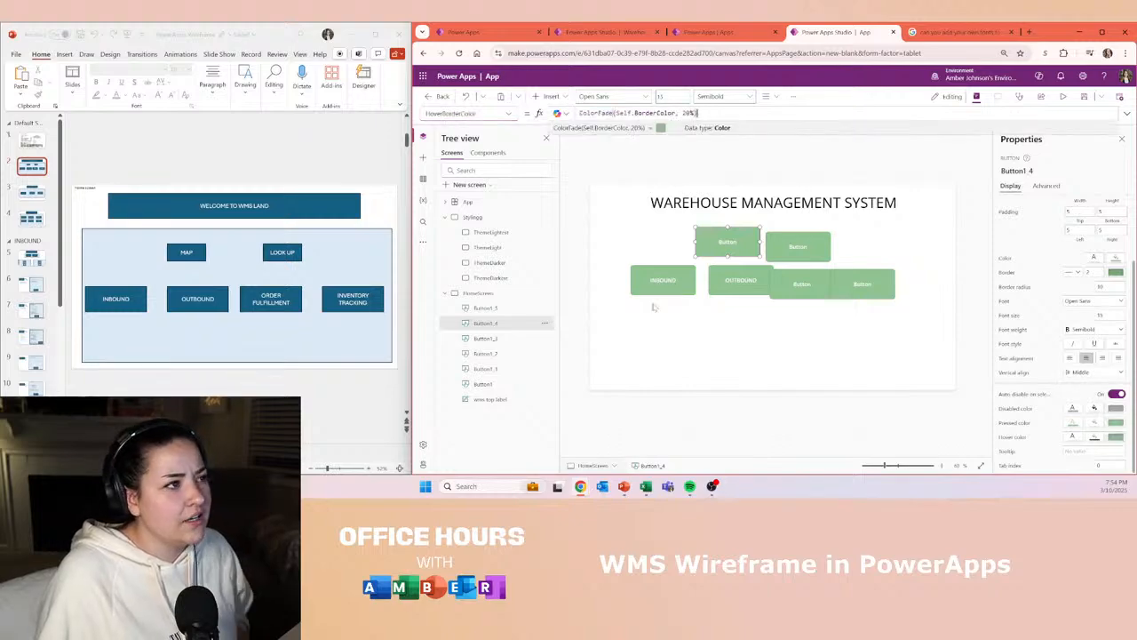
{"action": "left_click", "coordinate": [1095, 436]}
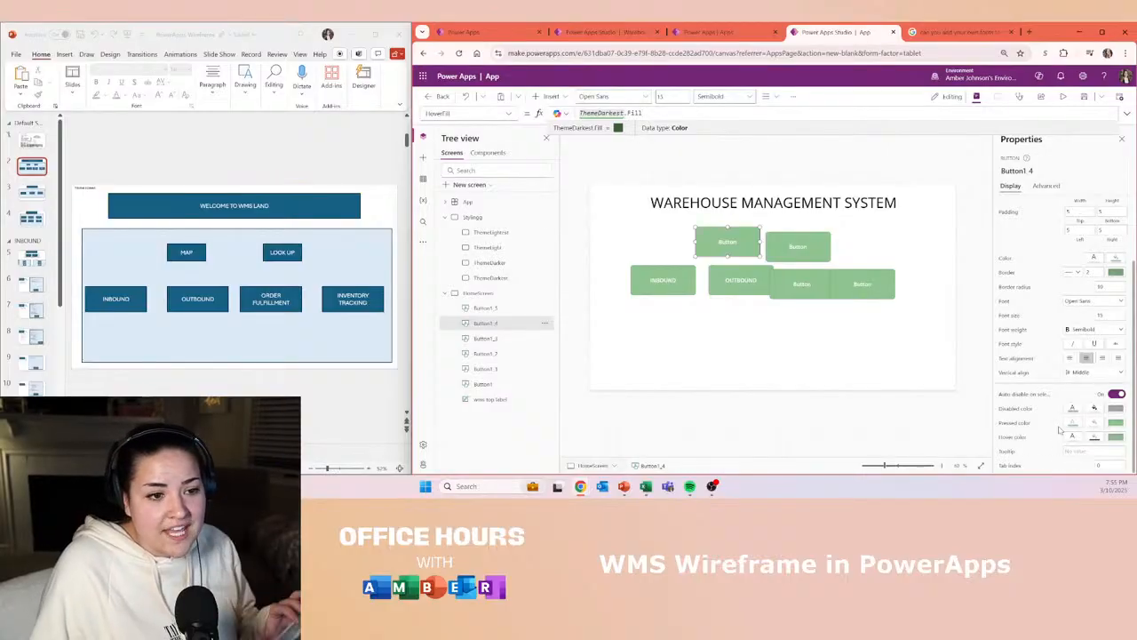
- Set the PressedBorderColor of the first upper-row button to ThemeDarker.Fill
{"action": "scroll", "coordinate": [1128, 370], "scroll_direction": "up", "scroll_amount": 2}
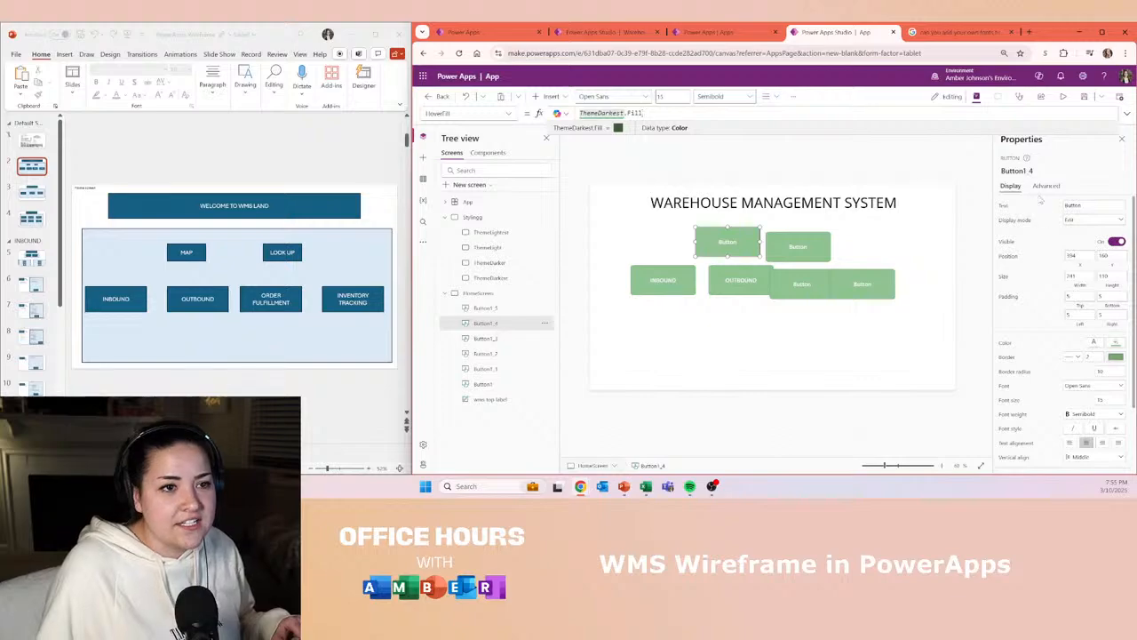
{"action": "left_click", "coordinate": [1045, 186]}
{"action": "scroll", "coordinate": [1046, 246], "scroll_direction": "down", "scroll_amount": 10}
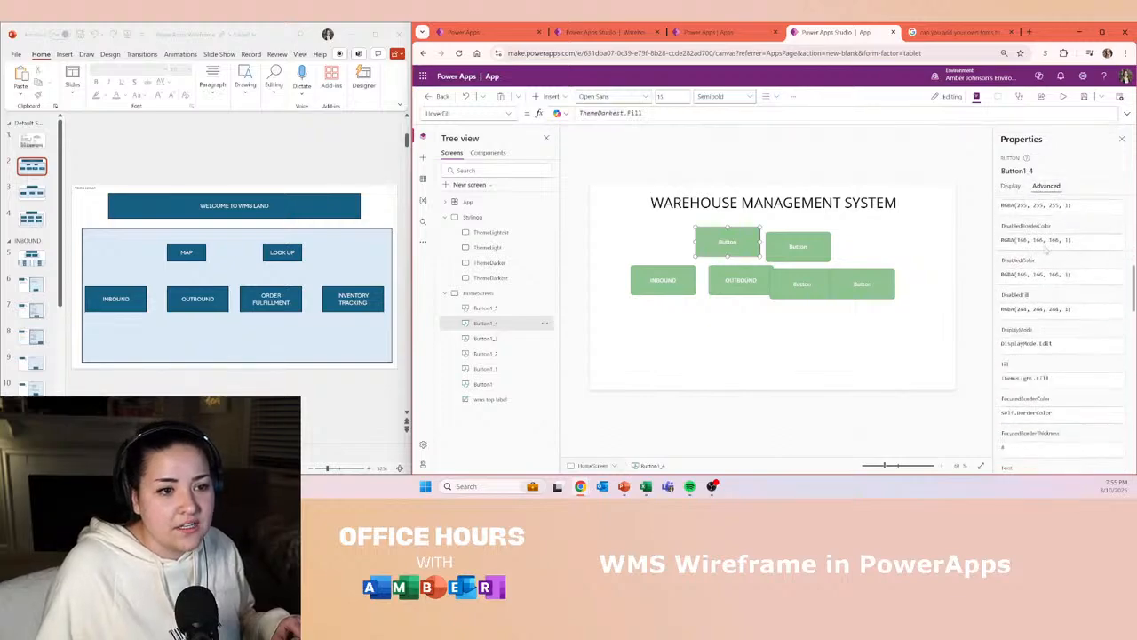
{"action": "scroll", "coordinate": [1085, 405], "scroll_direction": "down", "scroll_amount": 3}
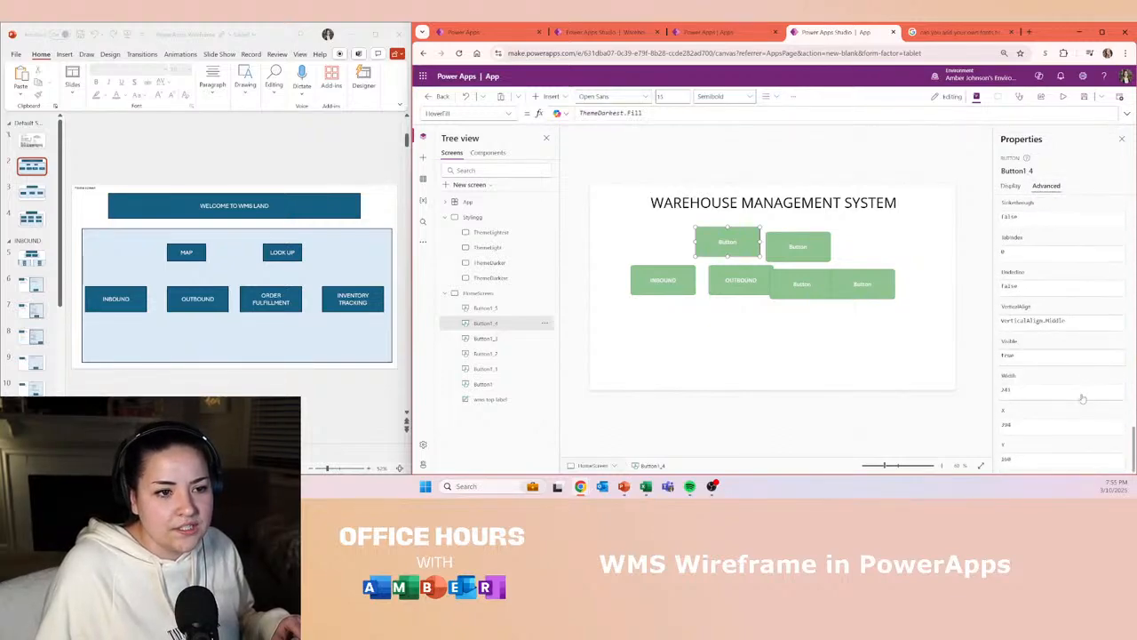
{"action": "scroll", "coordinate": [1063, 345], "scroll_direction": "up", "scroll_amount": 5}
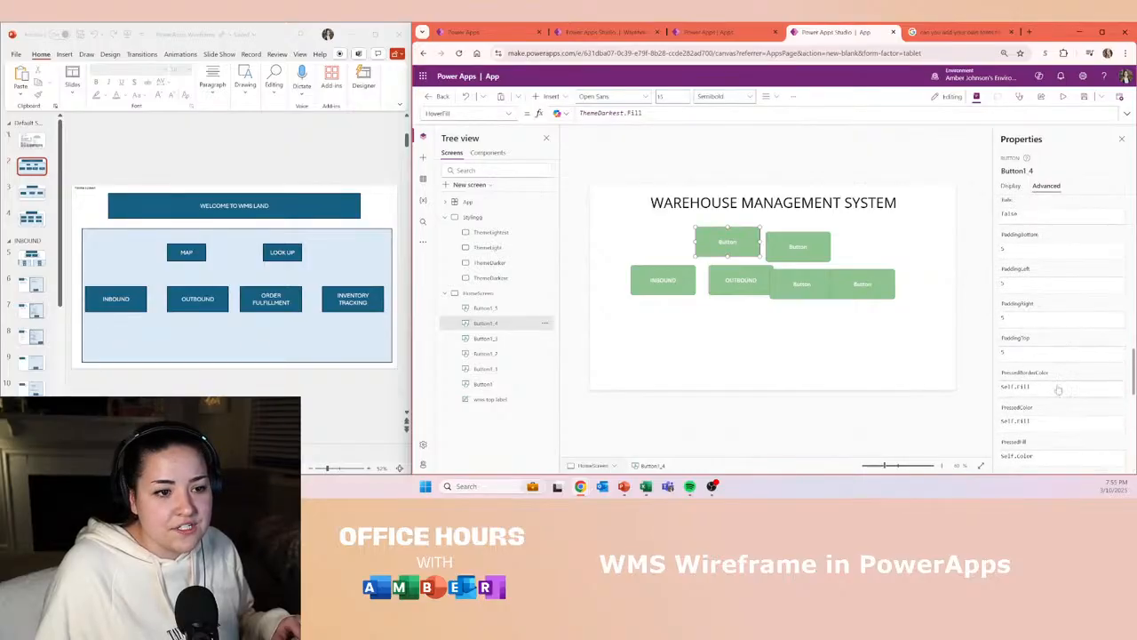
{"action": "scroll", "coordinate": [1044, 277], "scroll_direction": "up", "scroll_amount": 2}
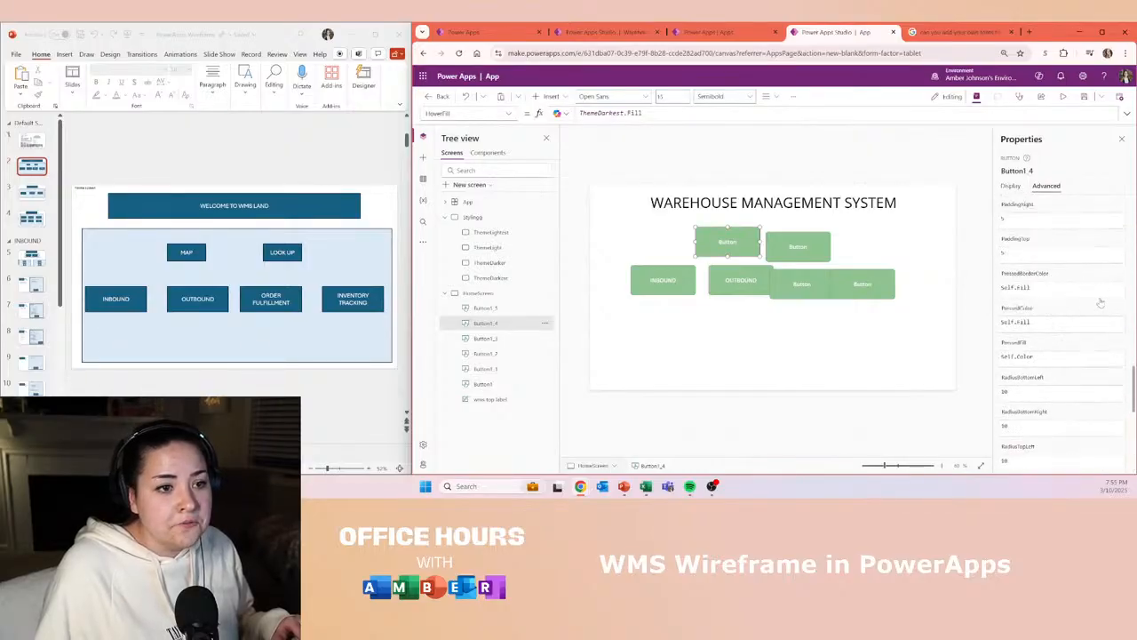
{"action": "left_click", "coordinate": [1051, 286]}
{"action": "key", "text": "ctrl+a"}
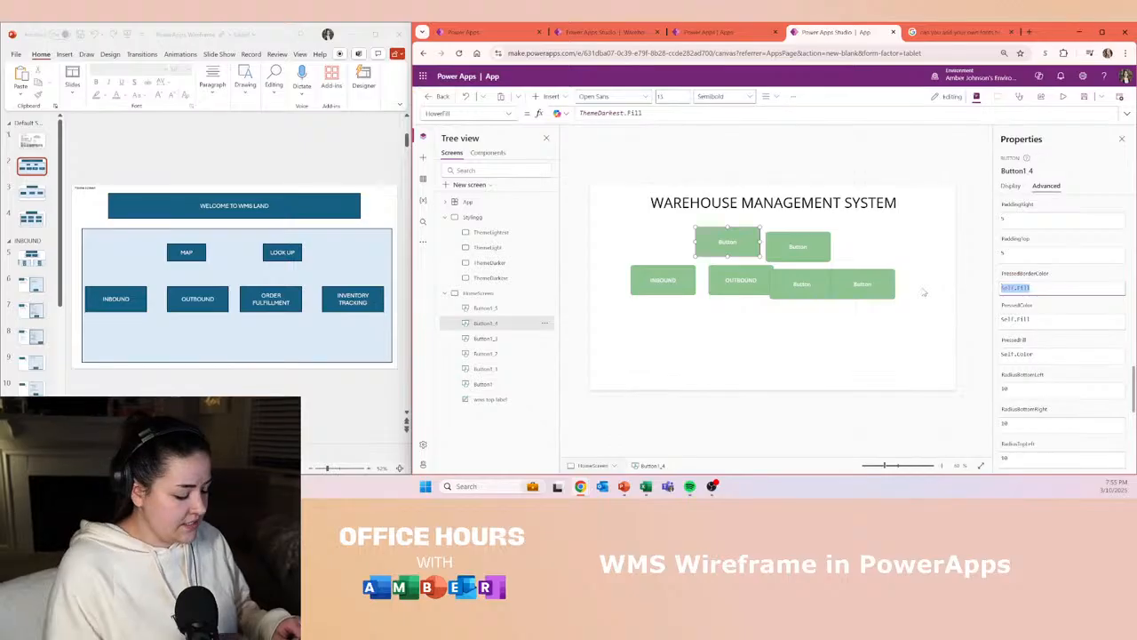
{"action": "type", "text": "Theme"}
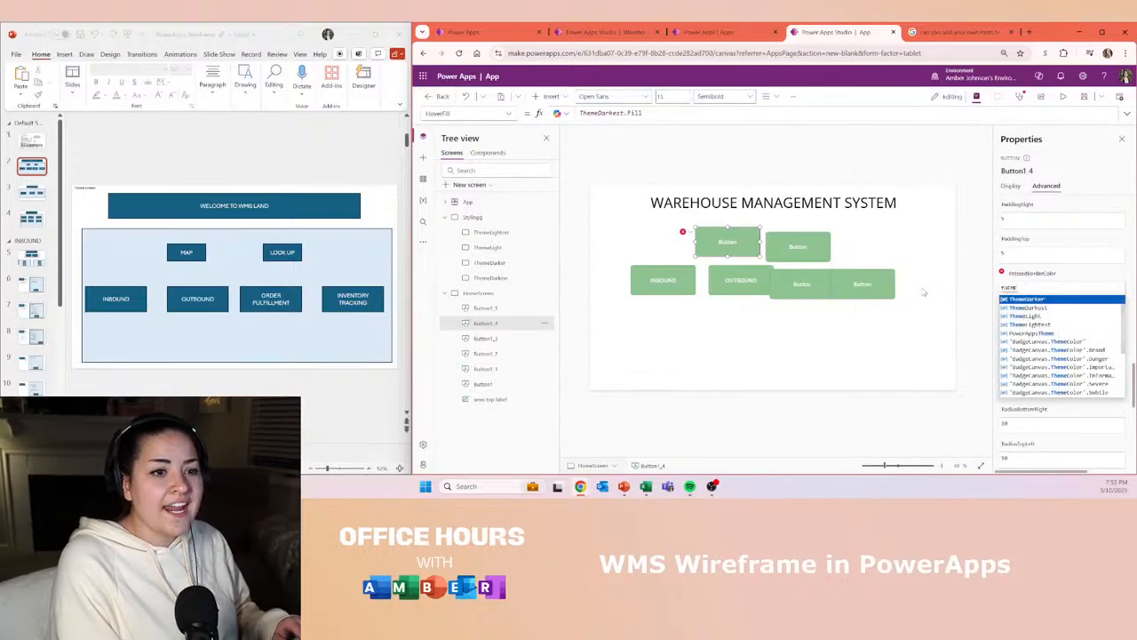
{"action": "type", "text": "Darker.Fill"}
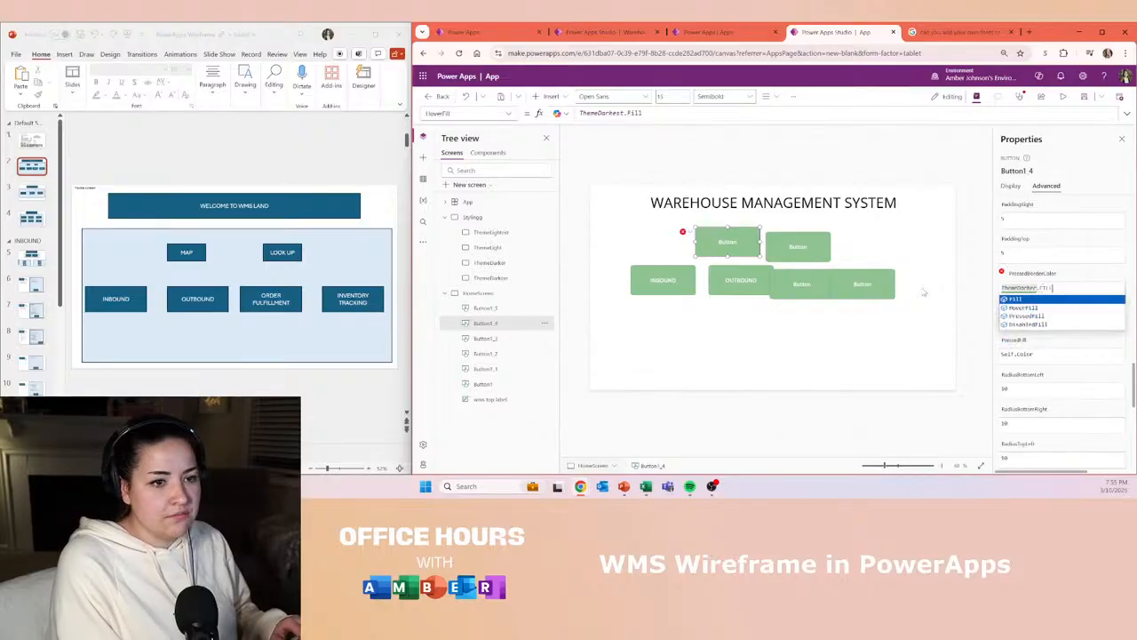
{"action": "key", "text": "Tab"}
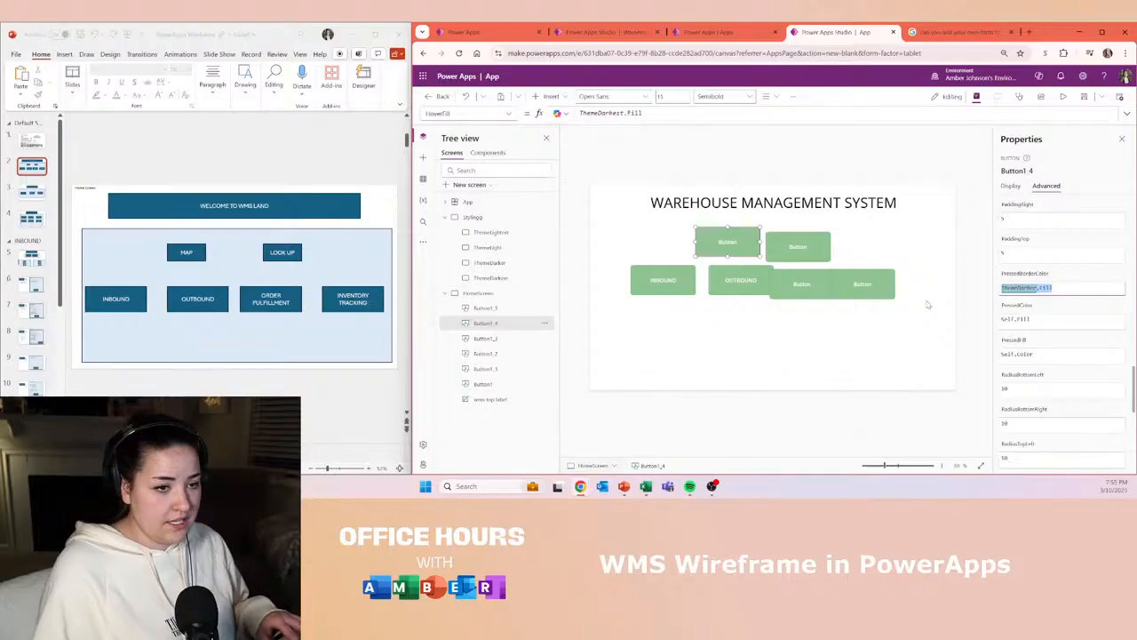
- Set the PressedColor of the first upper-row button to ThemeDarker.Fill
{"action": "left_click", "coordinate": [1049, 323]}
{"action": "key", "text": "ctrl+a"}
{"action": "type", "text": "ThemeDarker.Fill"}
{"action": "left_click", "coordinate": [1035, 356]}
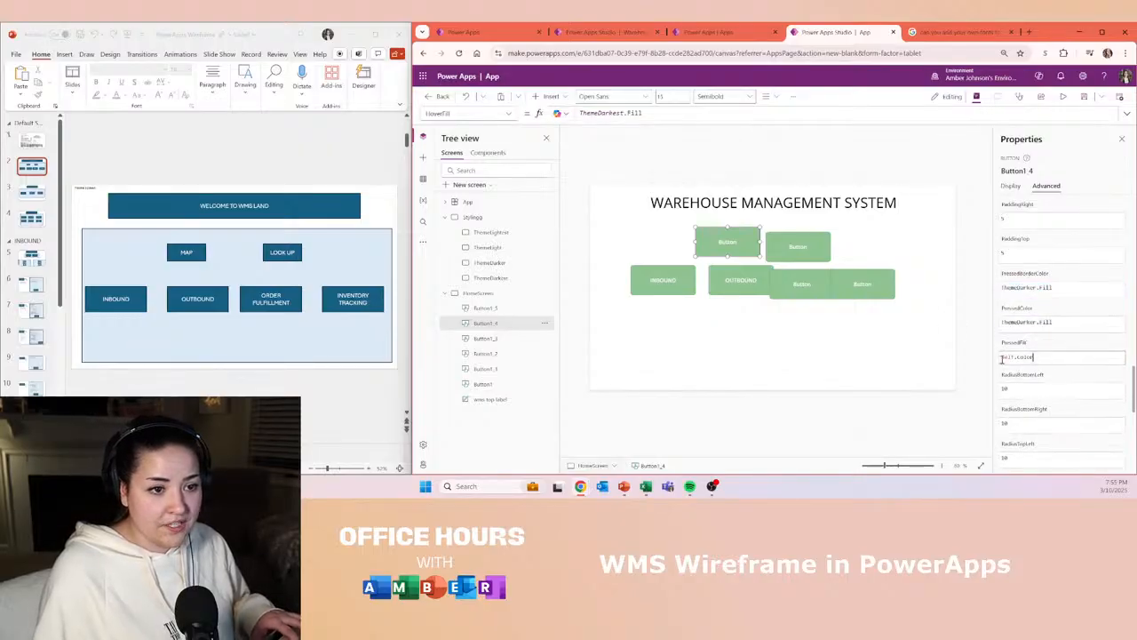
- Set both the HoverColor and HoverBorderColor of the first upper-row button to ThemeDarker.Fill
{"action": "scroll", "coordinate": [1035, 356], "scroll_direction": "up", "scroll_amount": 3}
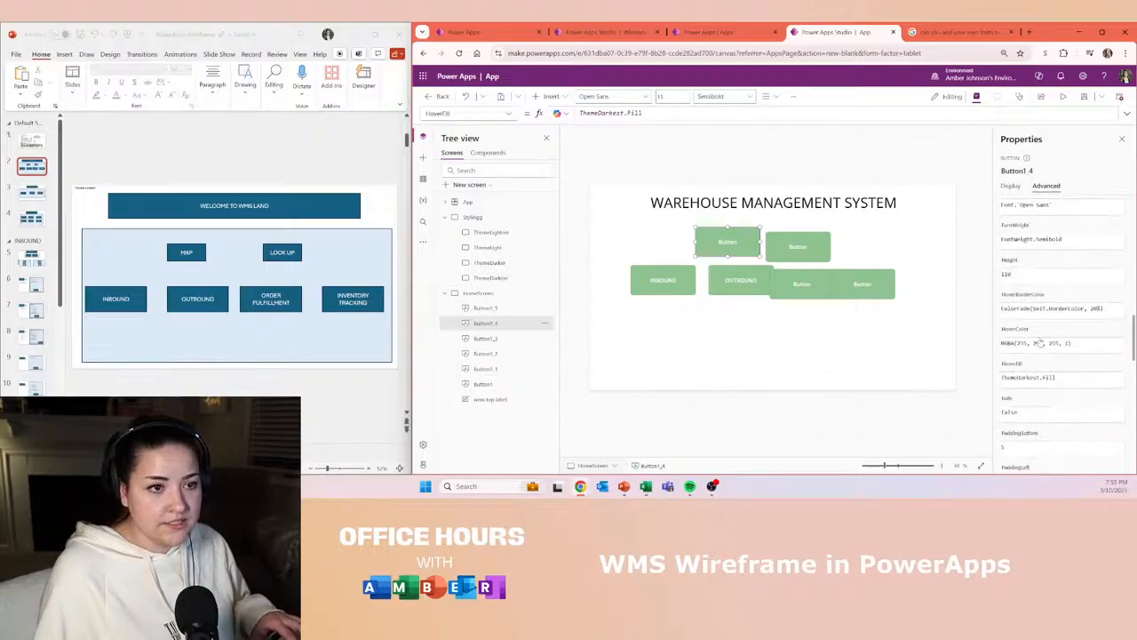
{"action": "left_click", "coordinate": [1040, 342]}
{"action": "key", "text": "ctrl+a"}
{"action": "type", "text": "ThemeDarker.Fill"}
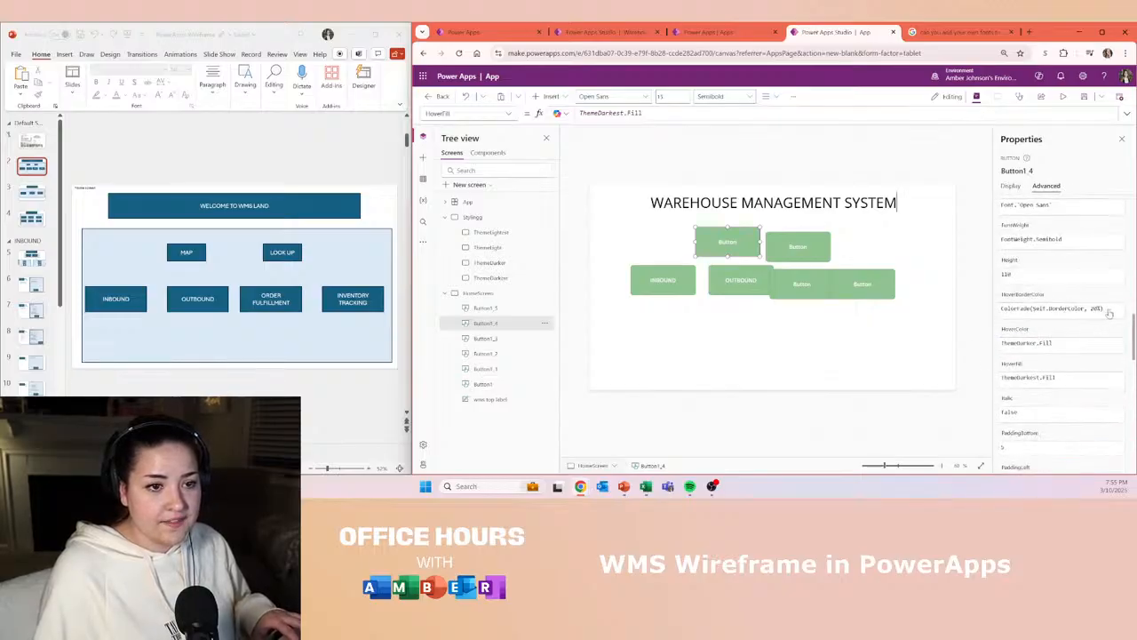
{"action": "left_click", "coordinate": [1034, 311]}
{"action": "key", "text": "ctrl+a"}
{"action": "type", "text": "ThemeDarker.Fill"}
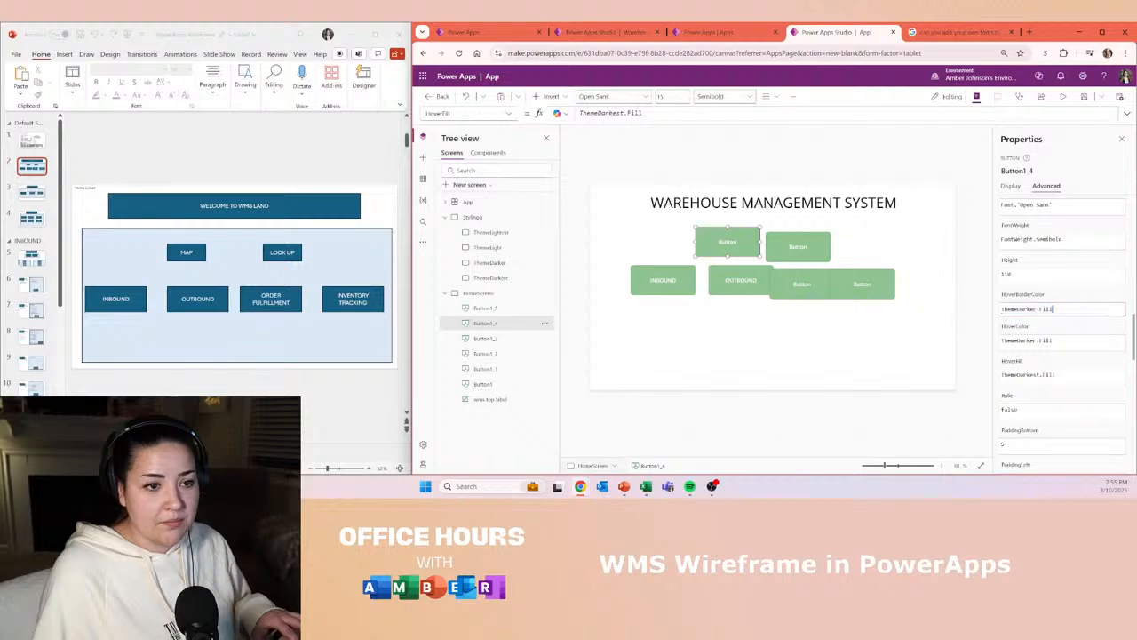
{"action": "scroll", "coordinate": [1066, 338], "scroll_direction": "up", "scroll_amount": 3}
{"action": "left_click", "coordinate": [1072, 338]}
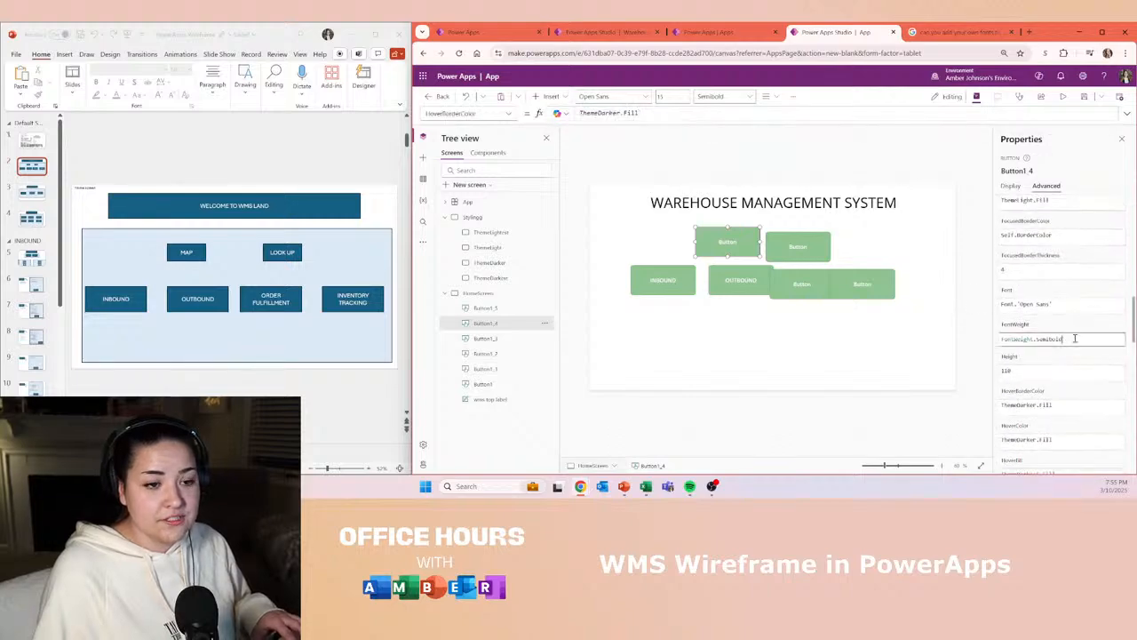
{"action": "left_click", "coordinate": [1059, 305]}
{"action": "scroll", "coordinate": [1052, 300], "scroll_direction": "down", "scroll_amount": 10}
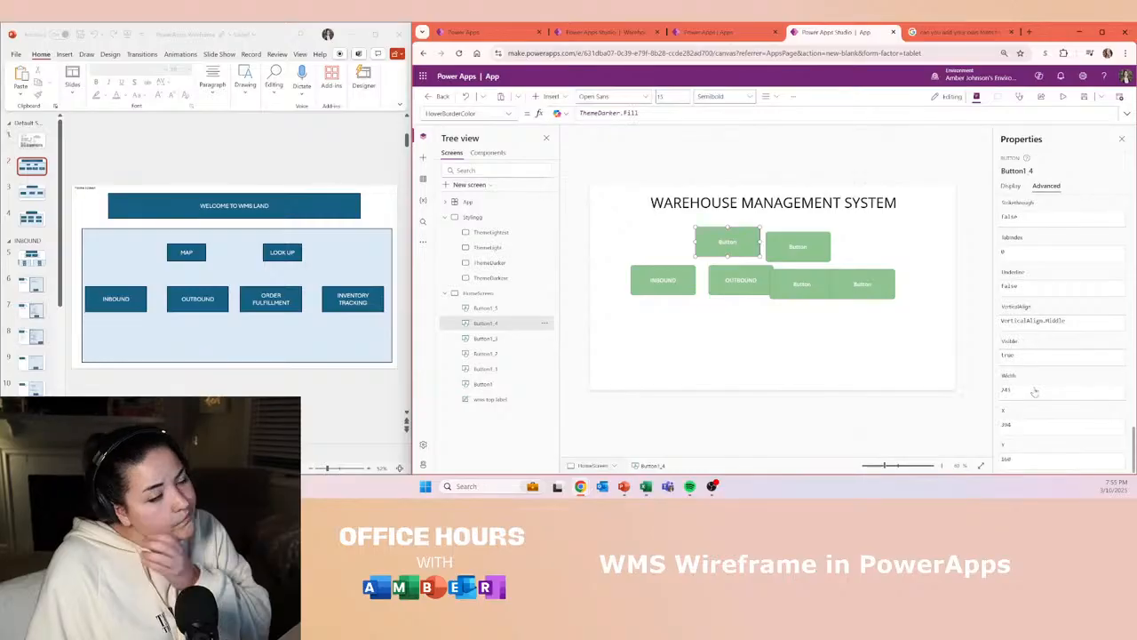
{"action": "scroll", "coordinate": [995, 337], "scroll_direction": "up", "scroll_amount": 5}
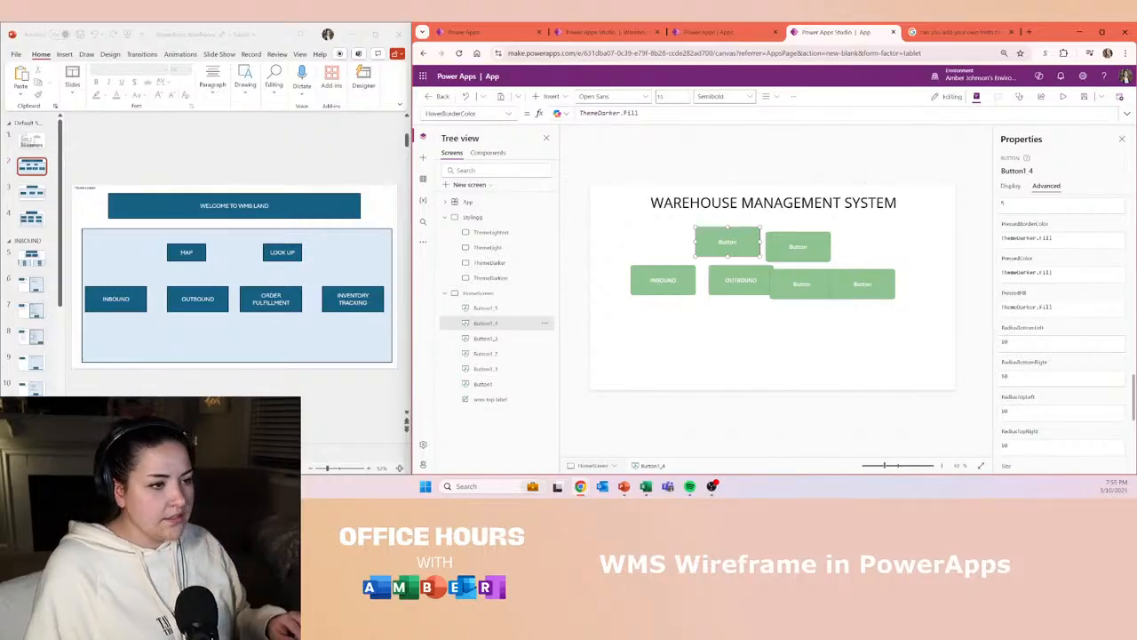
- Label the third and fourth lower-row buttons ORDER FULFILLMENT and INVENTORY TRACKER, moving the fourth one away from its neighbour
{"action": "left_click", "coordinate": [800, 282]}
{"action": "left_click", "coordinate": [804, 284]}
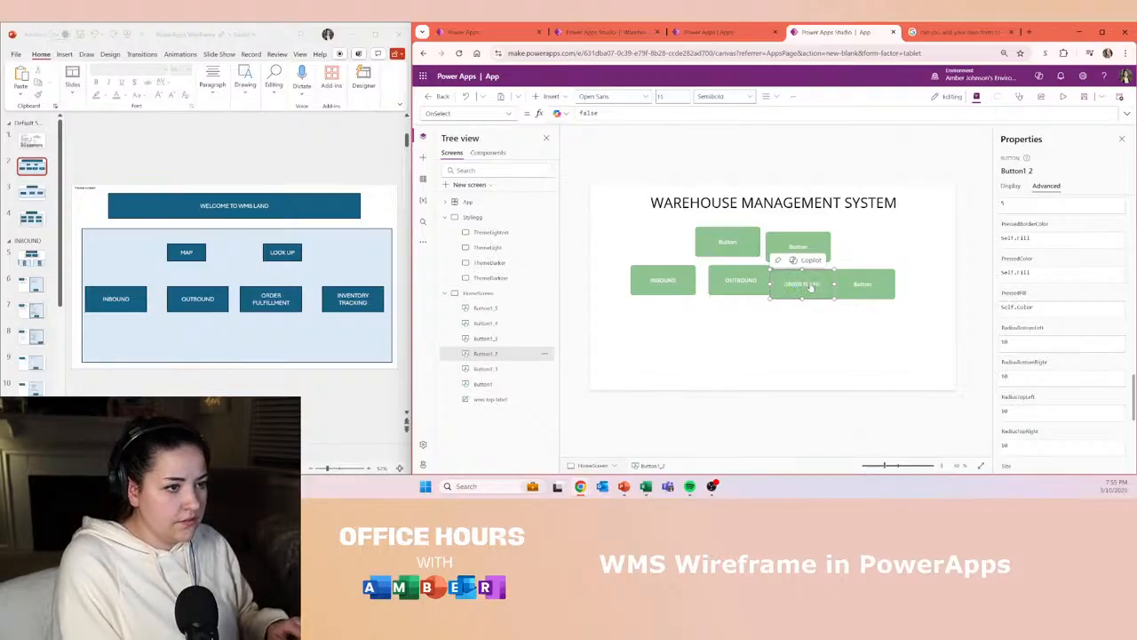
{"action": "left_click", "coordinate": [865, 286]}
{"action": "left_click", "coordinate": [863, 285]}
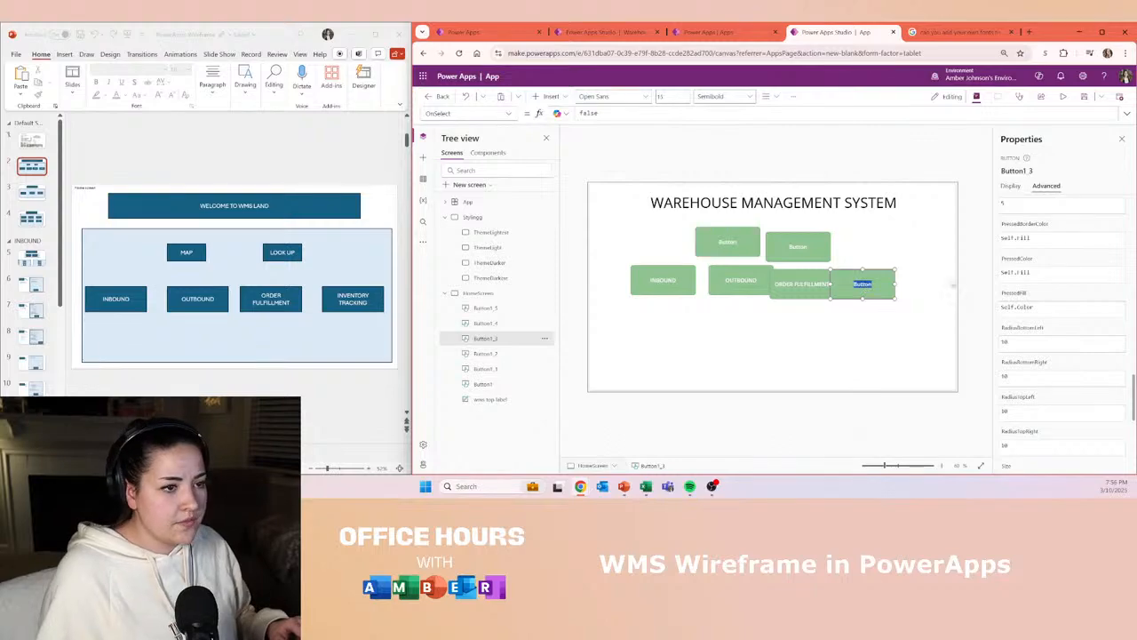
{"action": "left_click", "coordinate": [920, 338]}
{"action": "left_click_drag", "start_coordinate": [870, 293], "coordinate": [888, 290]}
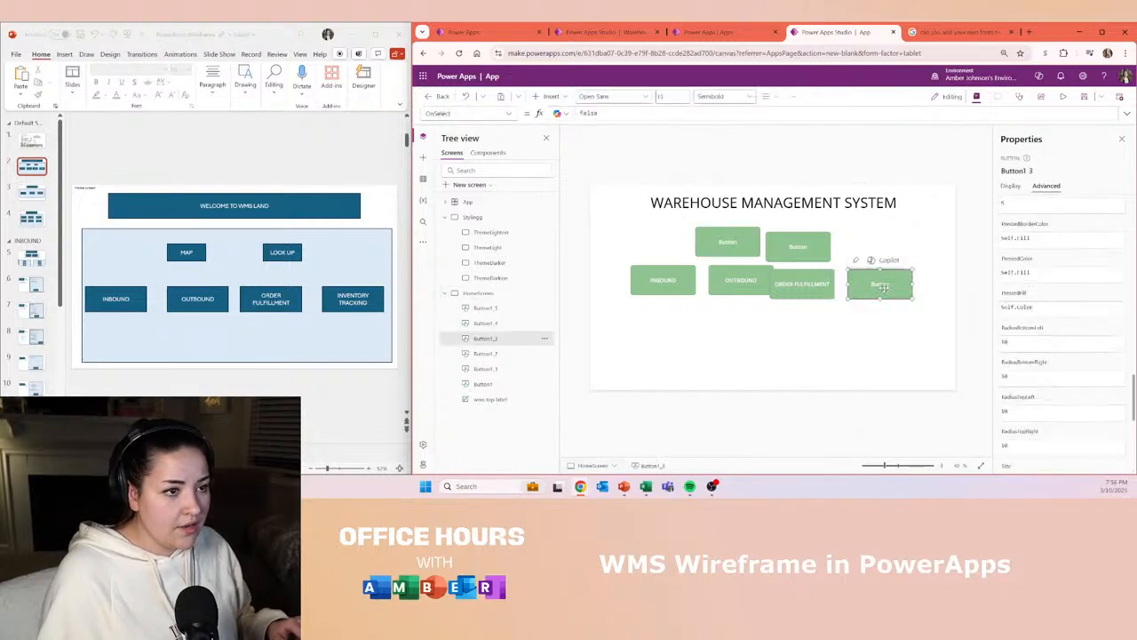
{"action": "double_click", "coordinate": [892, 284]}
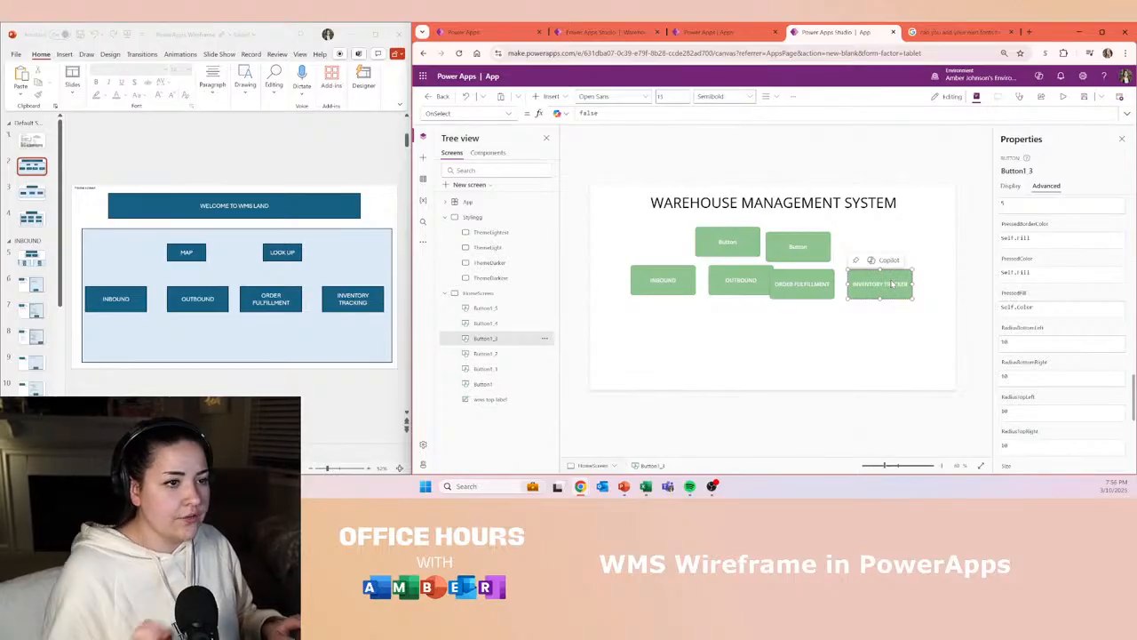
- Label the two upper-row buttons MAP and LOOK UP, matching their order in the wireframe
{"action": "left_click", "coordinate": [799, 248]}
{"action": "double_click", "coordinate": [793, 249]}
{"action": "type", "text": "LOOK UP"}
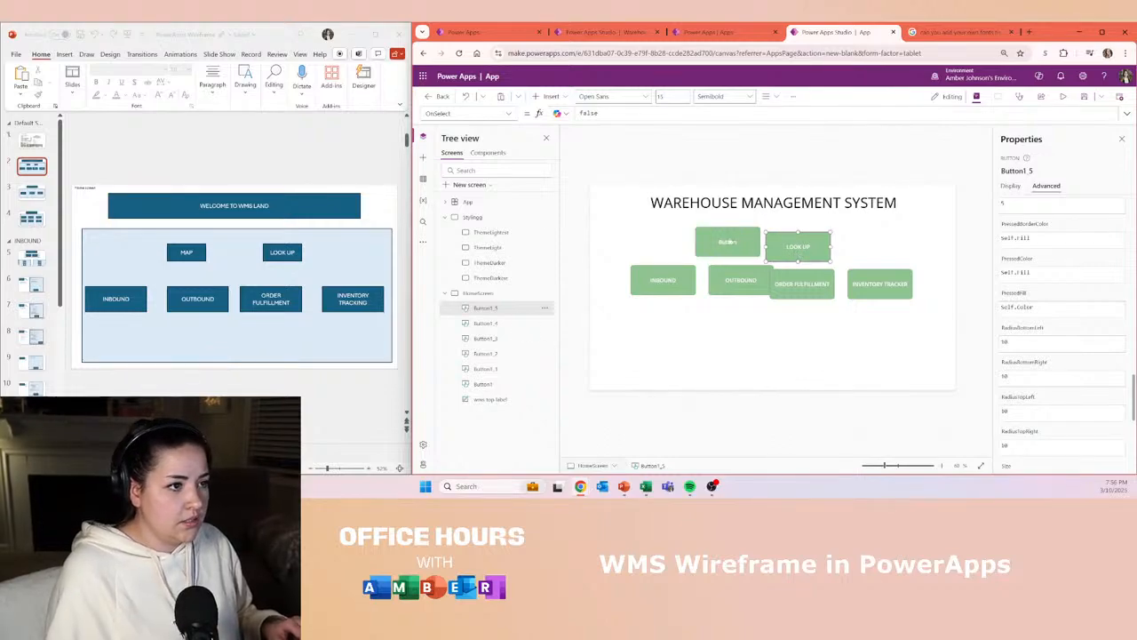
{"action": "double_click", "coordinate": [733, 237]}
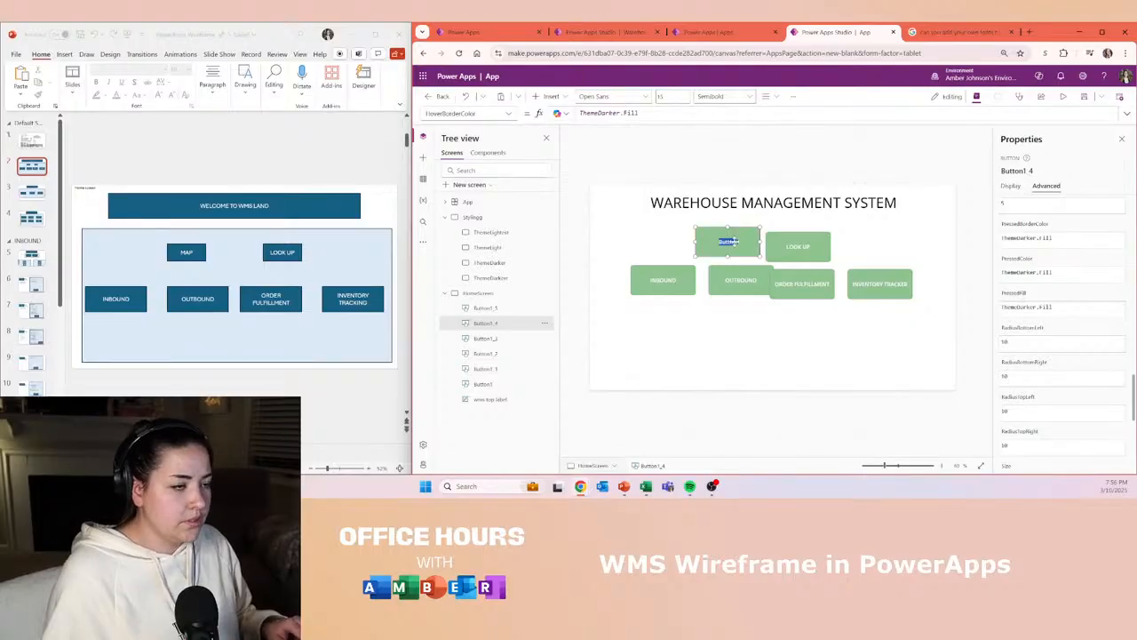
{"action": "type", "text": "MAP"}
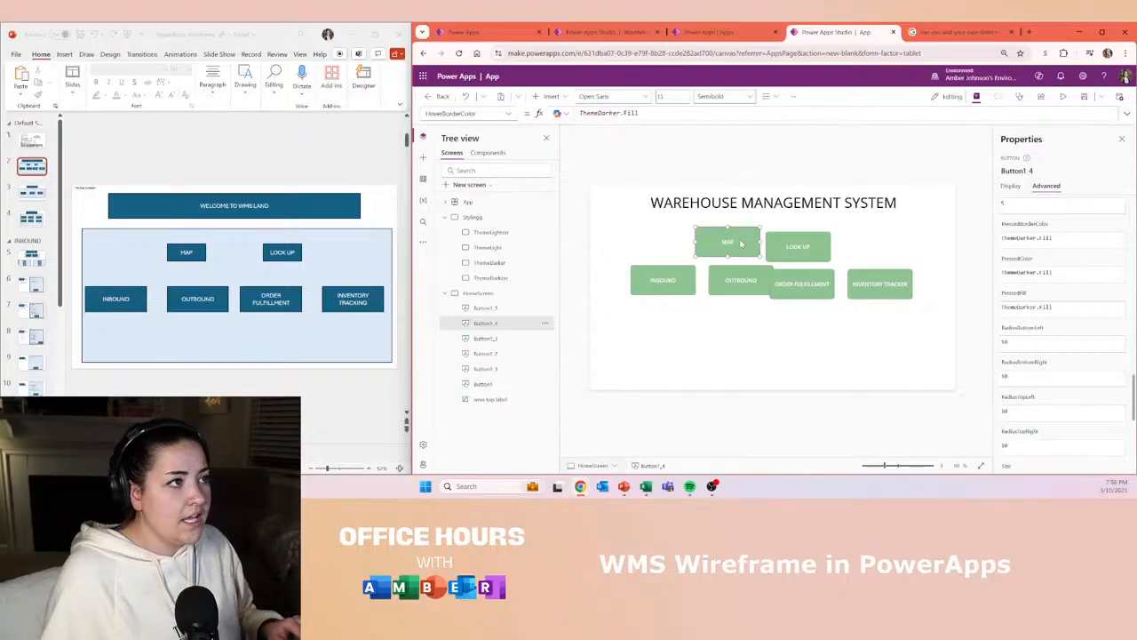
{"action": "left_click", "coordinate": [759, 365]}
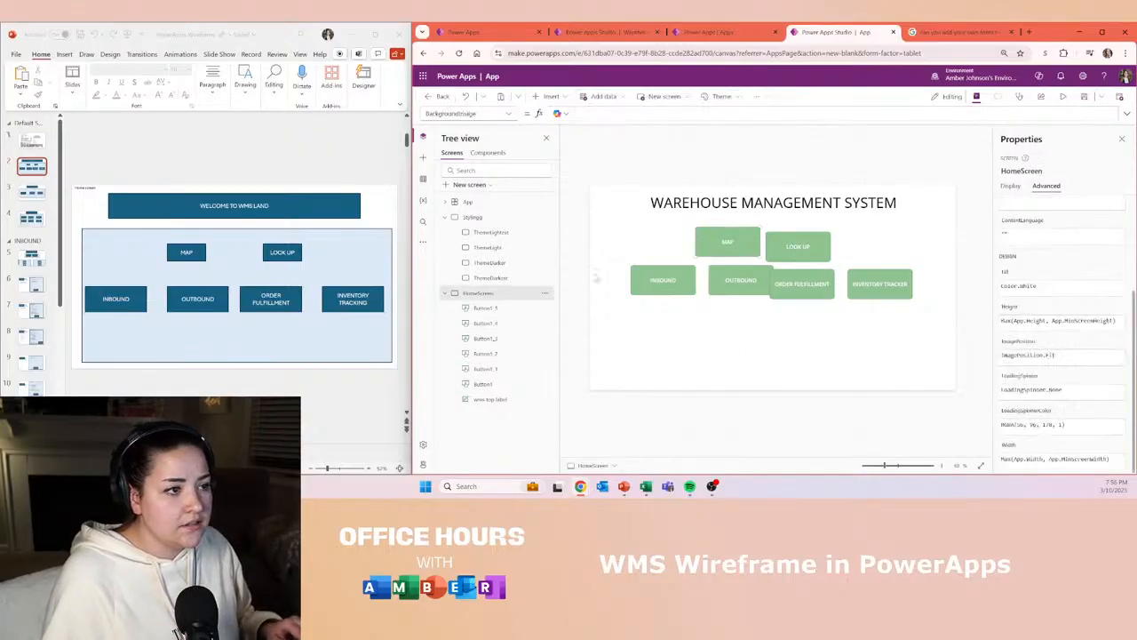
- Move the INBOUND, OUTBOUND, ORDER FULFILLMENT and INVENTORY TRACKER buttons into a single row lower on the HomeScreen
{"action": "left_click", "coordinate": [662, 281]}
{"action": "left_click_drag", "start_coordinate": [662, 281], "coordinate": [650, 322]}
{"action": "left_click", "coordinate": [730, 282]}
{"action": "left_click_drag", "start_coordinate": [731, 284], "coordinate": [707, 328]}
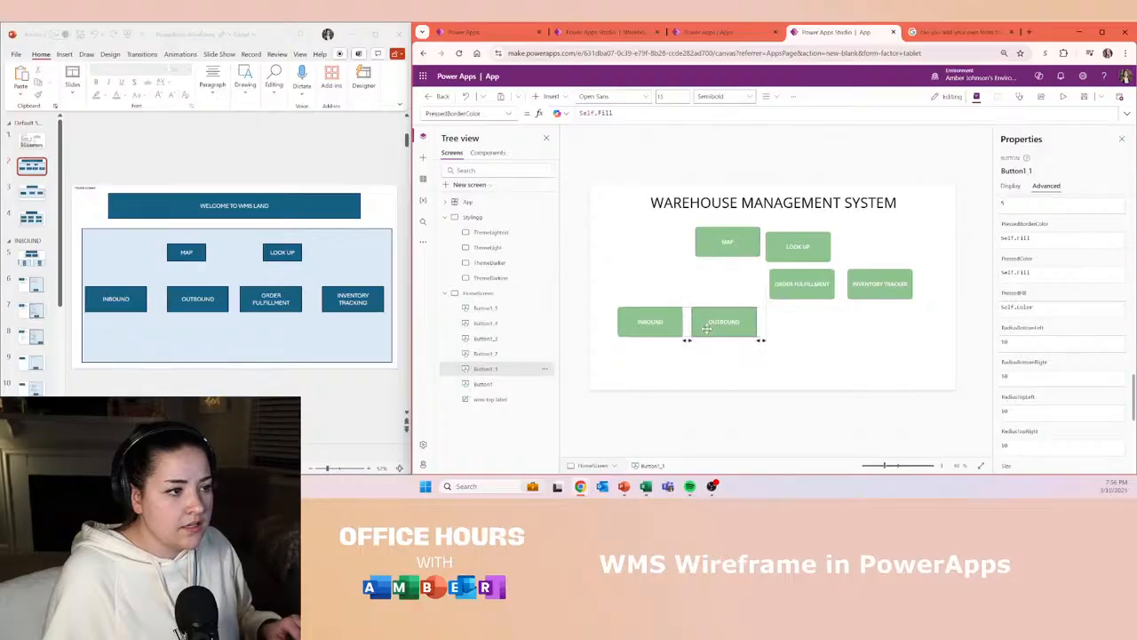
{"action": "left_click", "coordinate": [768, 289]}
{"action": "left_click_drag", "start_coordinate": [805, 279], "coordinate": [801, 322]}
{"action": "left_click_drag", "start_coordinate": [872, 288], "coordinate": [864, 326]}
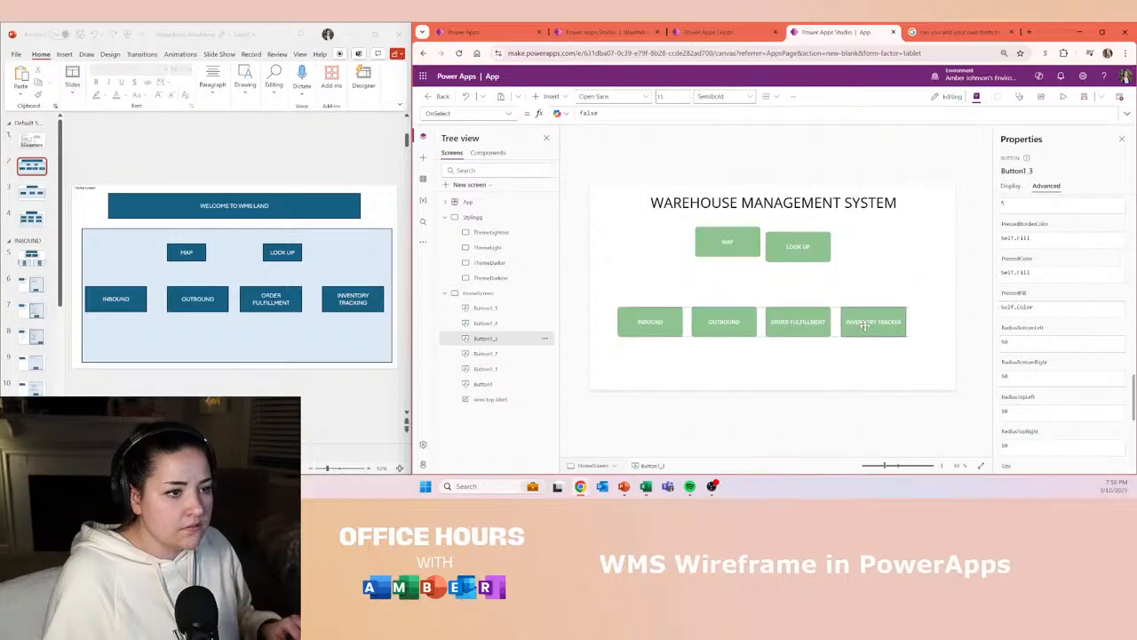
- Rename the inventory tracker, map and look up button controls as InvTrackButton, MapButton and LookupButton
{"action": "double_click", "coordinate": [487, 340]}
{"action": "type", "text": "INVENTORY TRA"}
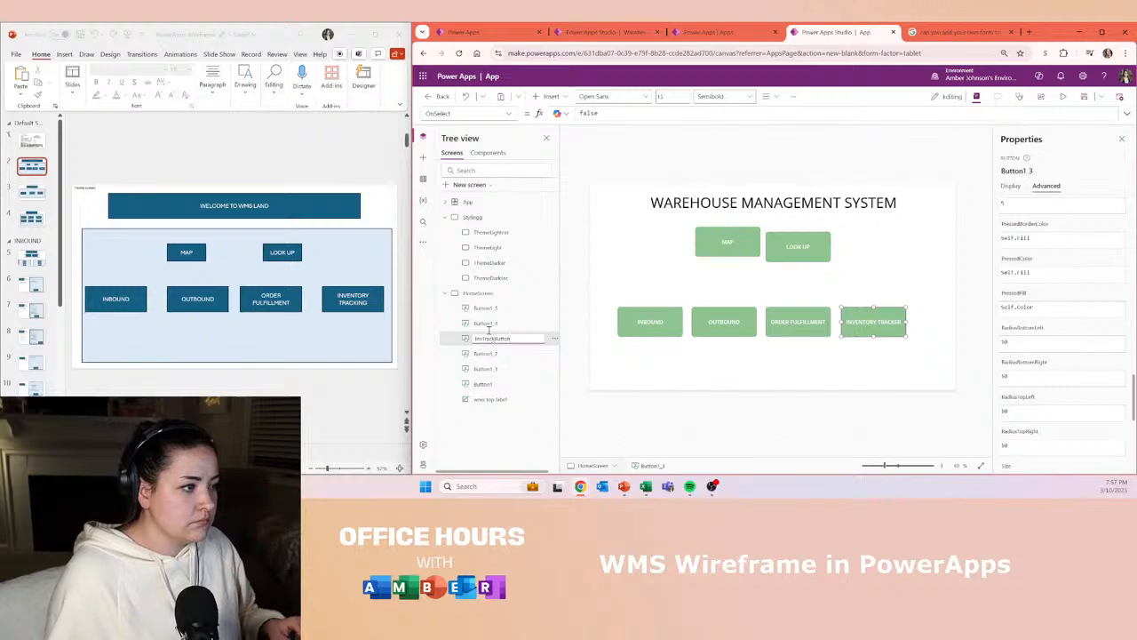
{"action": "double_click", "coordinate": [489, 323]}
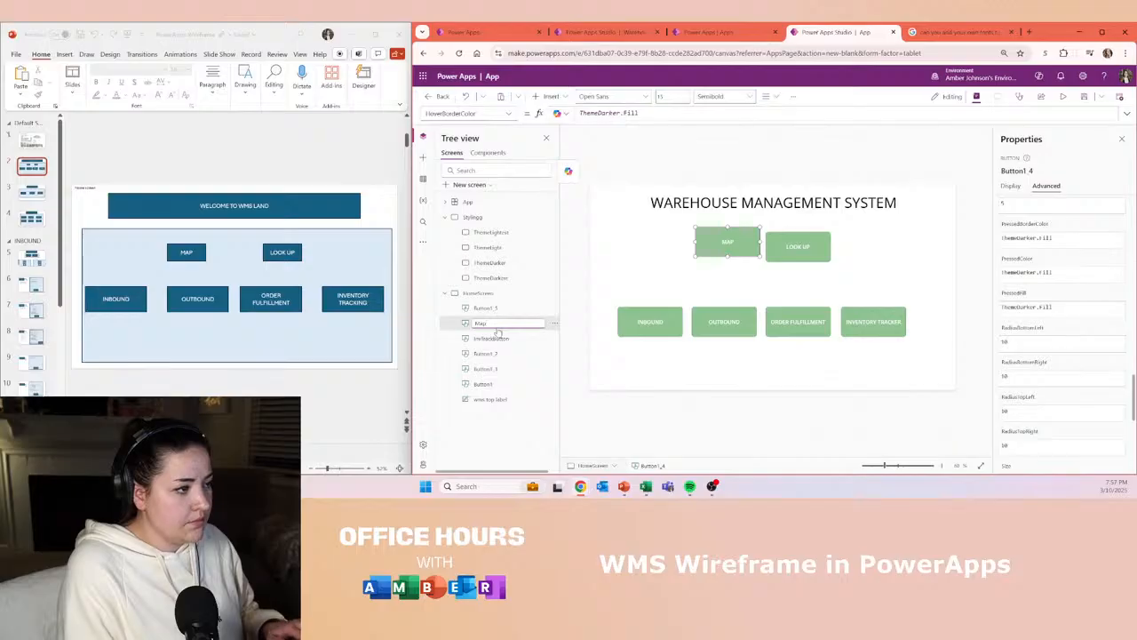
{"action": "double_click", "coordinate": [486, 307]}
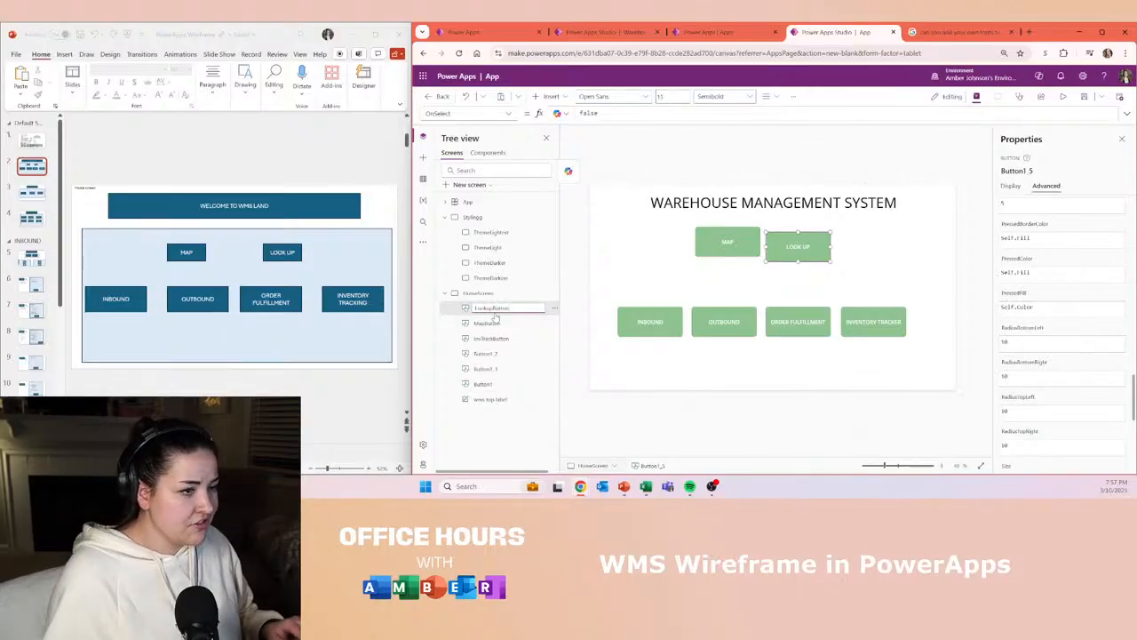
- Rename the order fulfillment, outbound and inbound button controls as OrderFulfillButton, OutboundButton and InboundButton
{"action": "left_click", "coordinate": [487, 353]}
{"action": "double_click", "coordinate": [487, 352]}
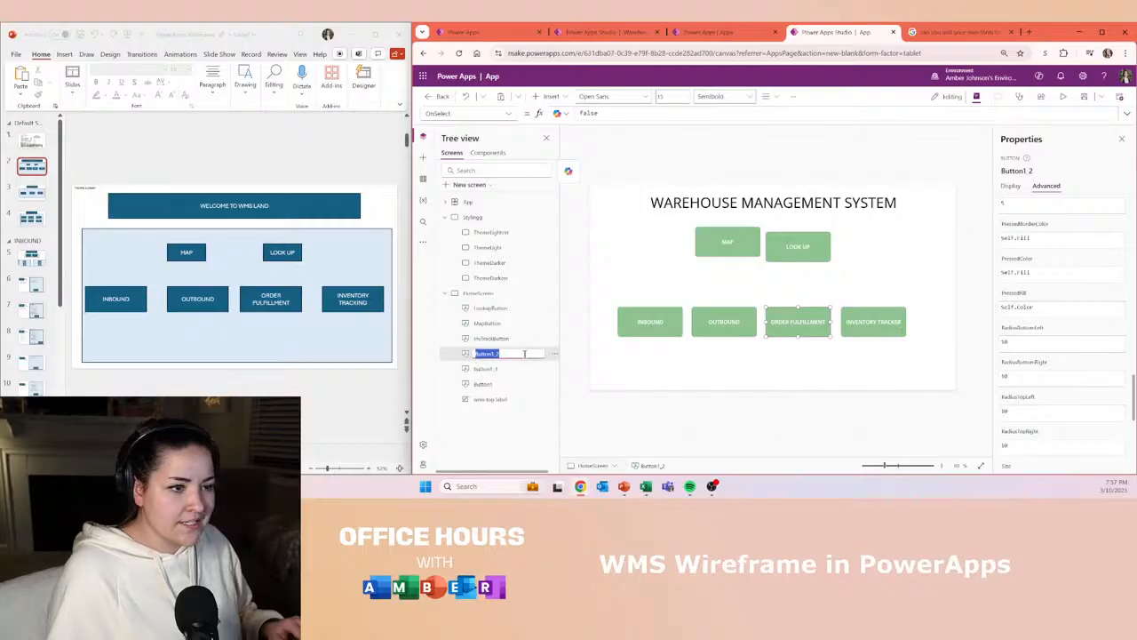
{"action": "type", "text": "OrderFulfillButt"}
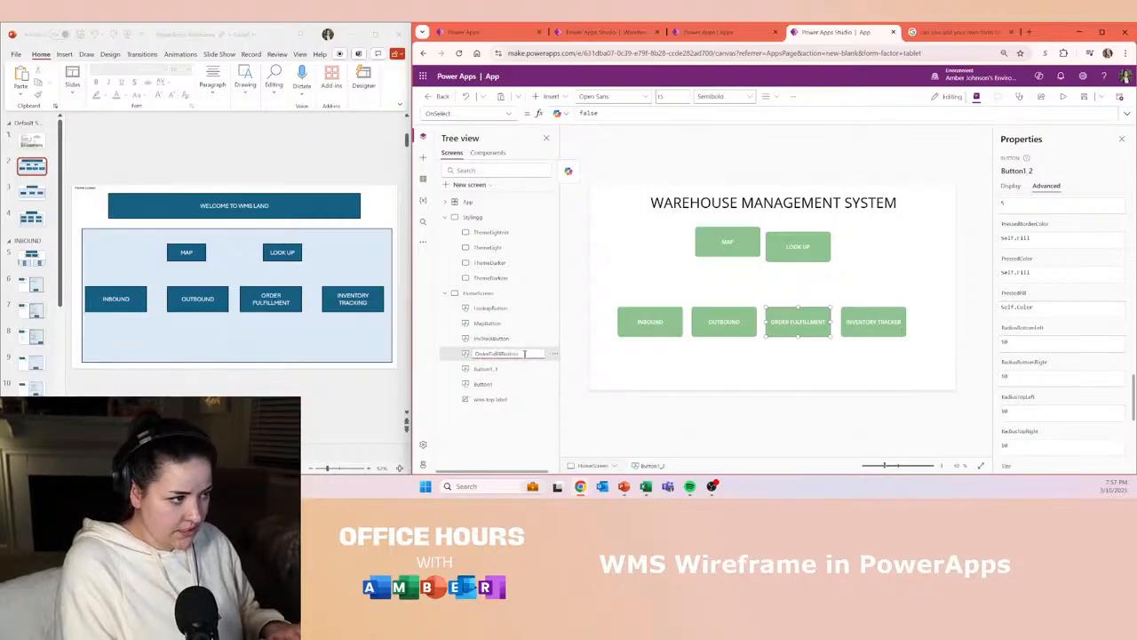
{"action": "type", "text": "on"}
{"action": "double_click", "coordinate": [490, 367]}
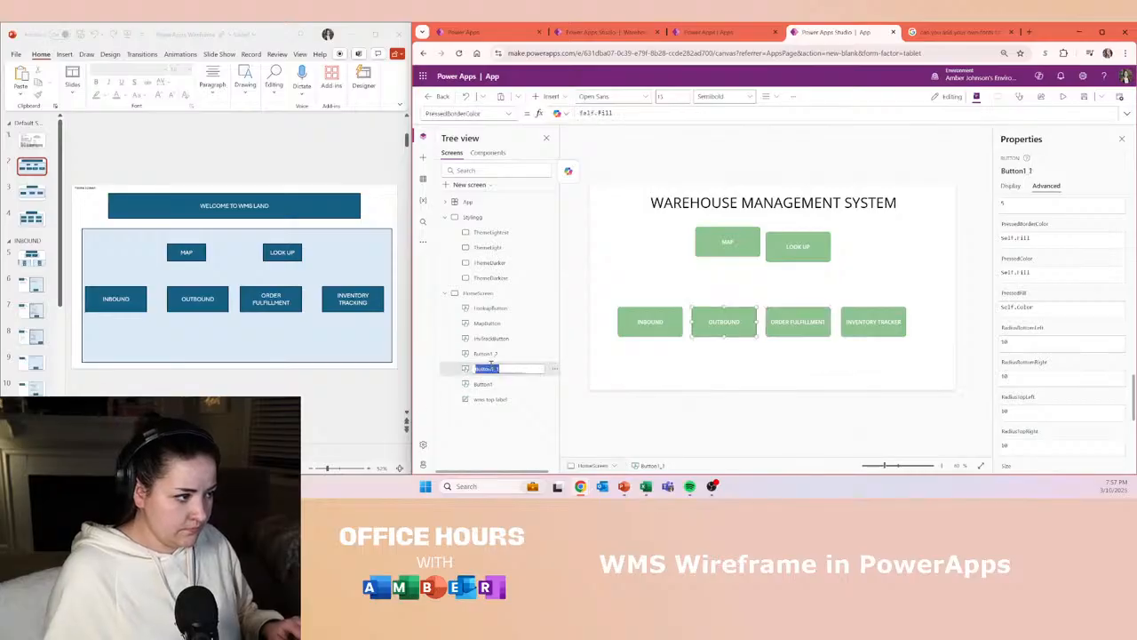
{"action": "type", "text": "Outbound"}
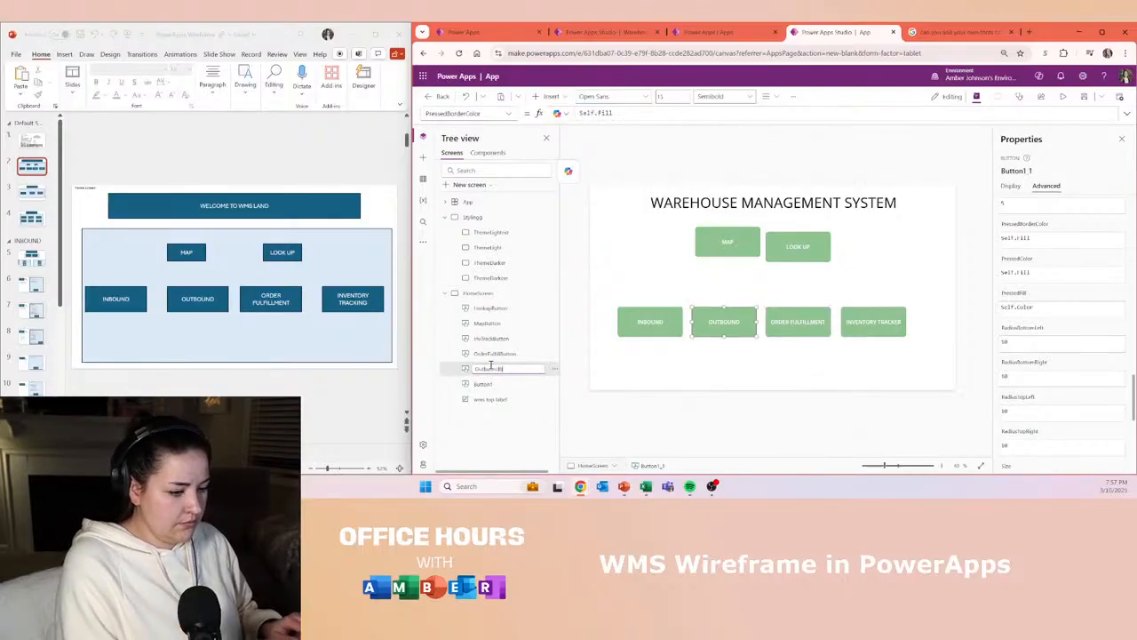
{"action": "double_click", "coordinate": [497, 383]}
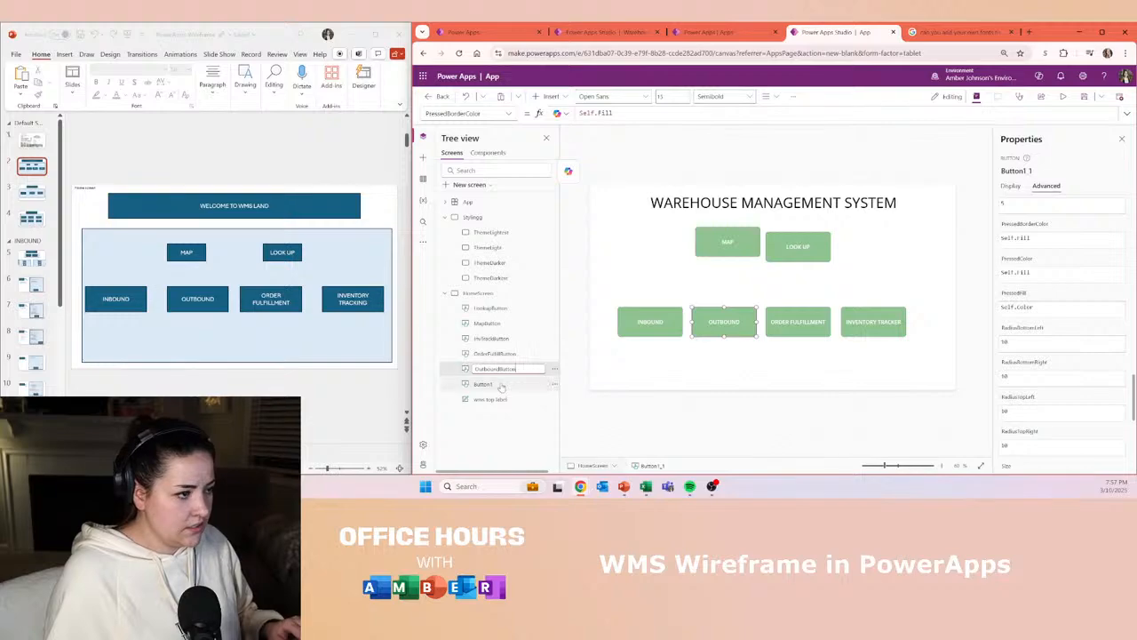
{"action": "type", "text": "InboundButton"}
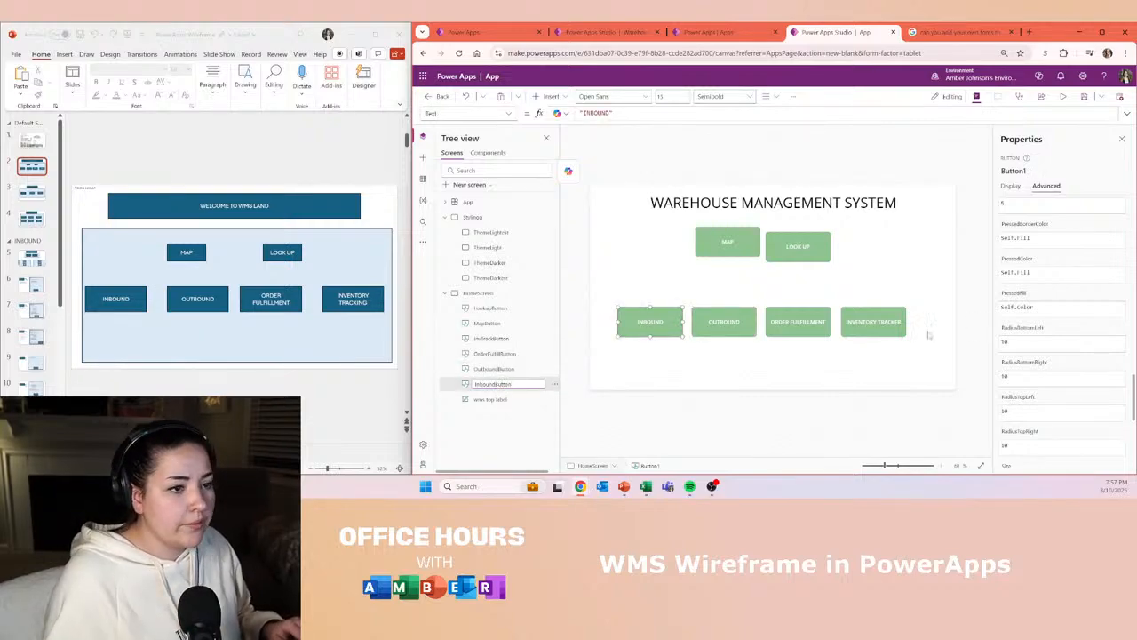
- Align the four lower-row buttons to their middles and distribute them horizontally, shifting the whole row slightly down
{"action": "left_click_drag", "start_coordinate": [929, 296], "coordinate": [595, 356]}
{"action": "right_click", "coordinate": [668, 335]}
{"action": "mouse_move", "coordinate": [702, 420]}
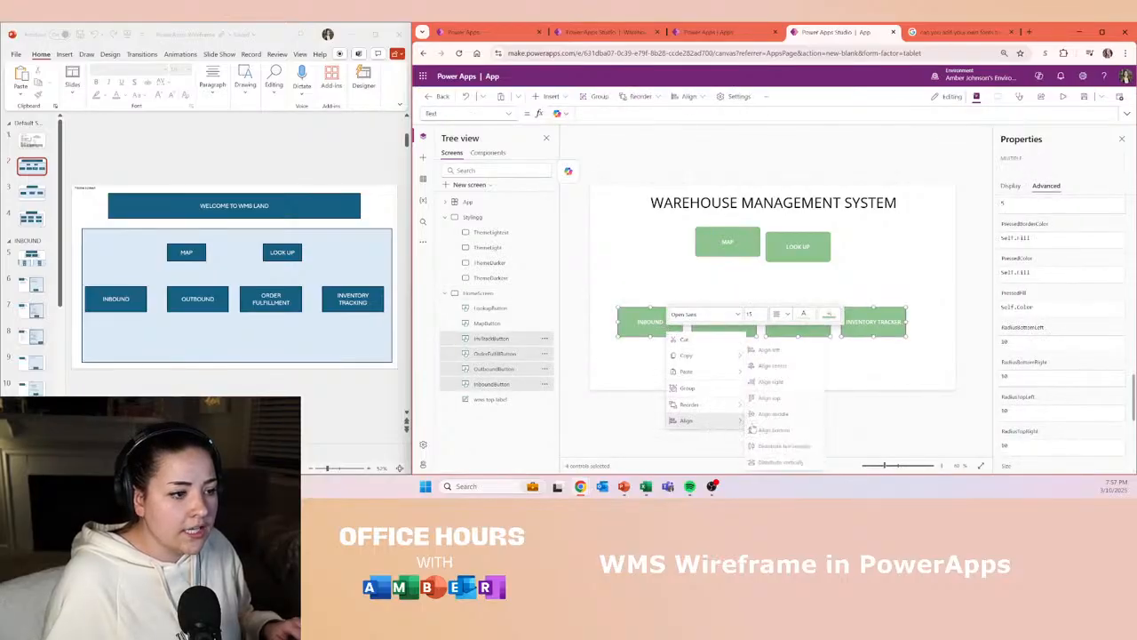
{"action": "left_click", "coordinate": [773, 414]}
{"action": "right_click", "coordinate": [730, 325]}
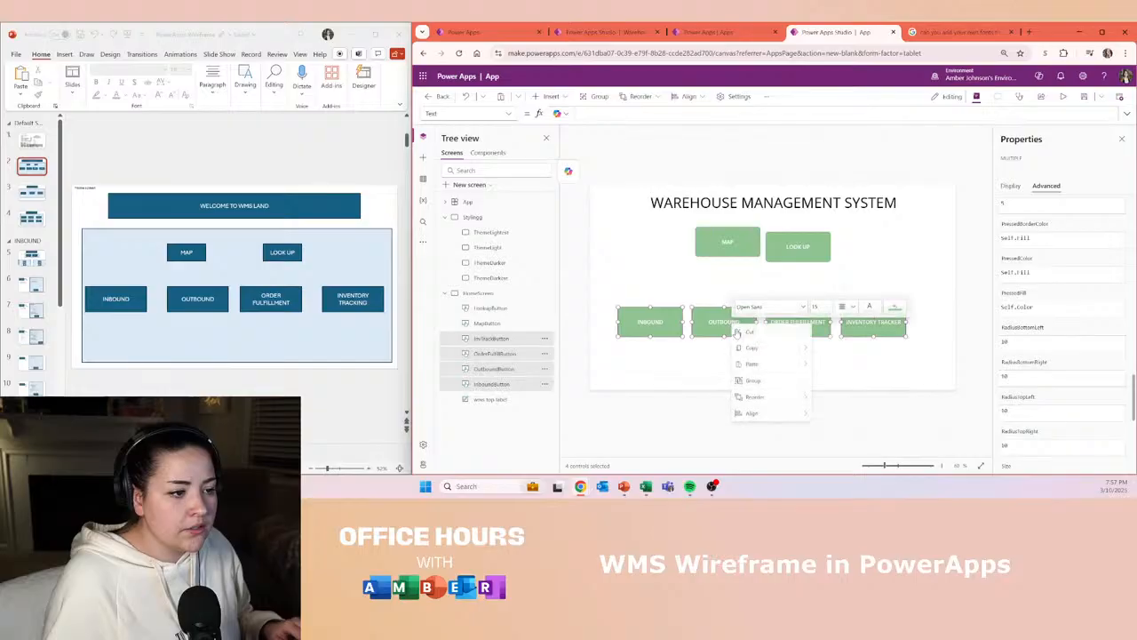
{"action": "mouse_move", "coordinate": [751, 414]}
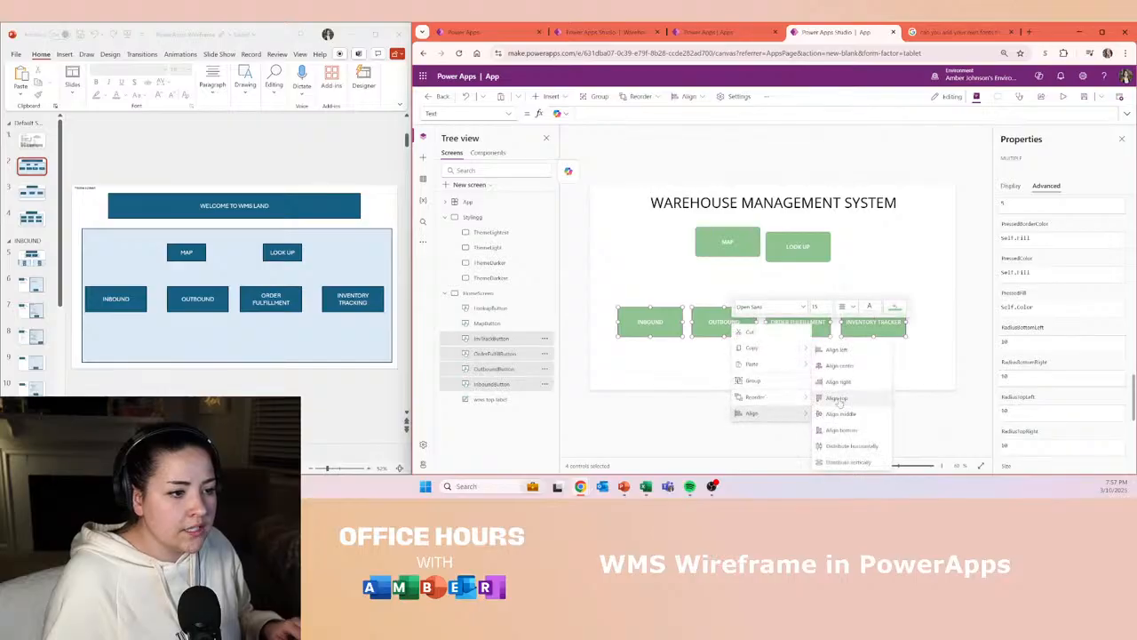
{"action": "left_click", "coordinate": [855, 447]}
{"action": "left_click_drag", "start_coordinate": [815, 330], "coordinate": [820, 341]}
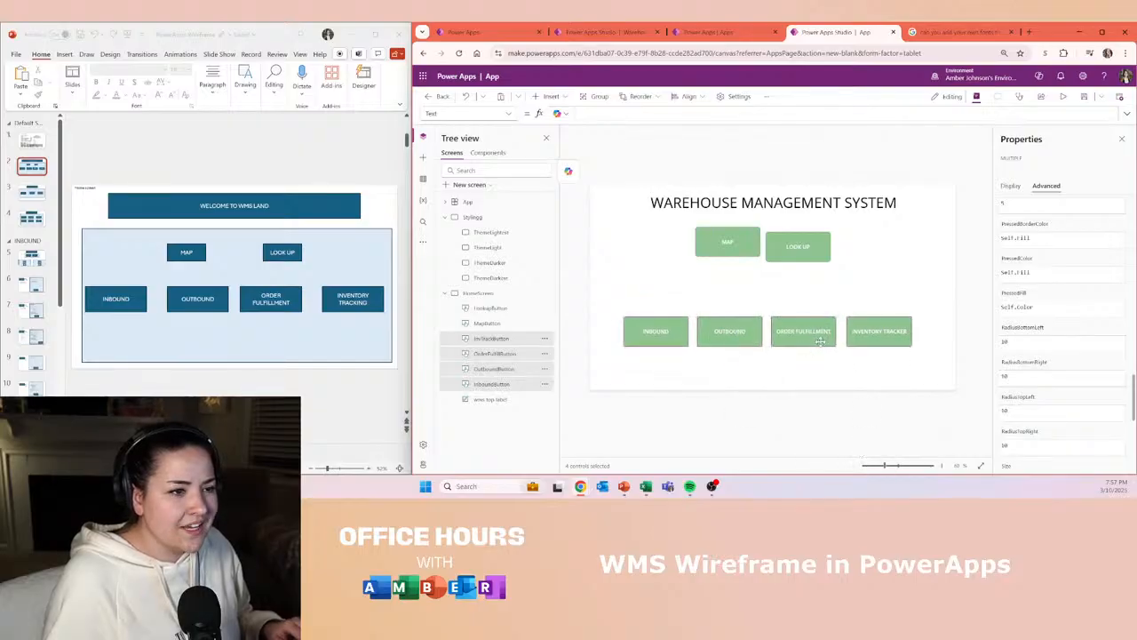
- Move the INBOUND button farther from OUTBOUND to widen the row, and align all four lower-row buttons to their middles
{"action": "left_click", "coordinate": [759, 362]}
{"action": "left_click_drag", "start_coordinate": [682, 339], "coordinate": [666, 301]}
{"action": "left_click", "coordinate": [917, 336]}
{"action": "left_click", "coordinate": [879, 333]}
{"action": "left_click", "coordinate": [804, 332], "text": "shift"}
{"action": "left_click", "coordinate": [729, 333], "text": "shift"}
{"action": "left_click", "coordinate": [653, 295], "text": "shift"}
{"action": "right_click", "coordinate": [661, 294]}
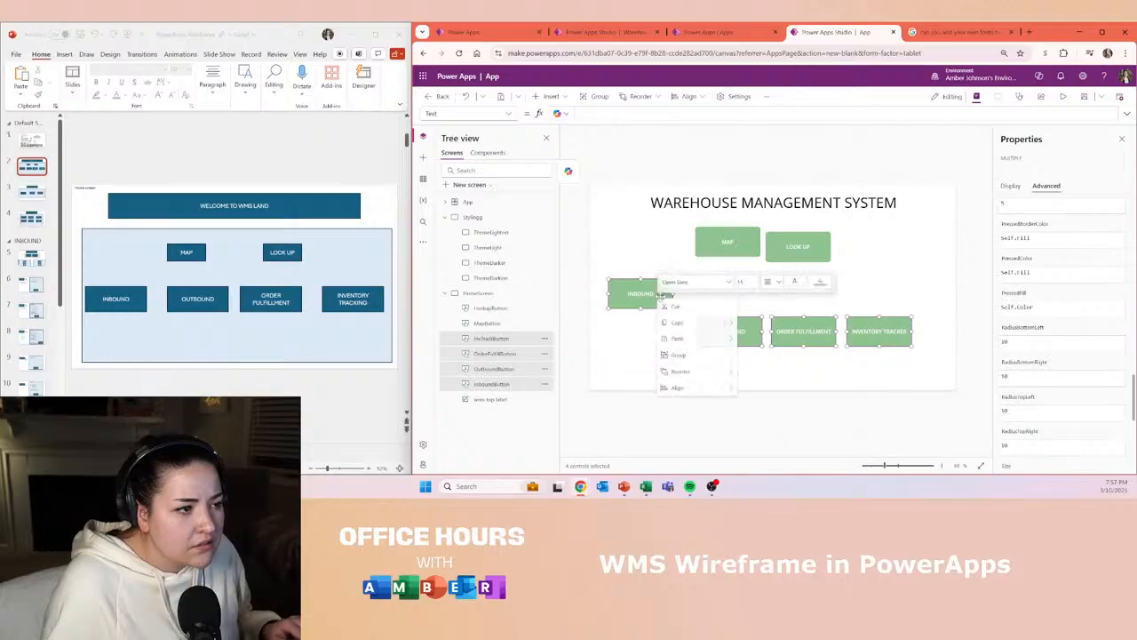
{"action": "mouse_move", "coordinate": [734, 388]}
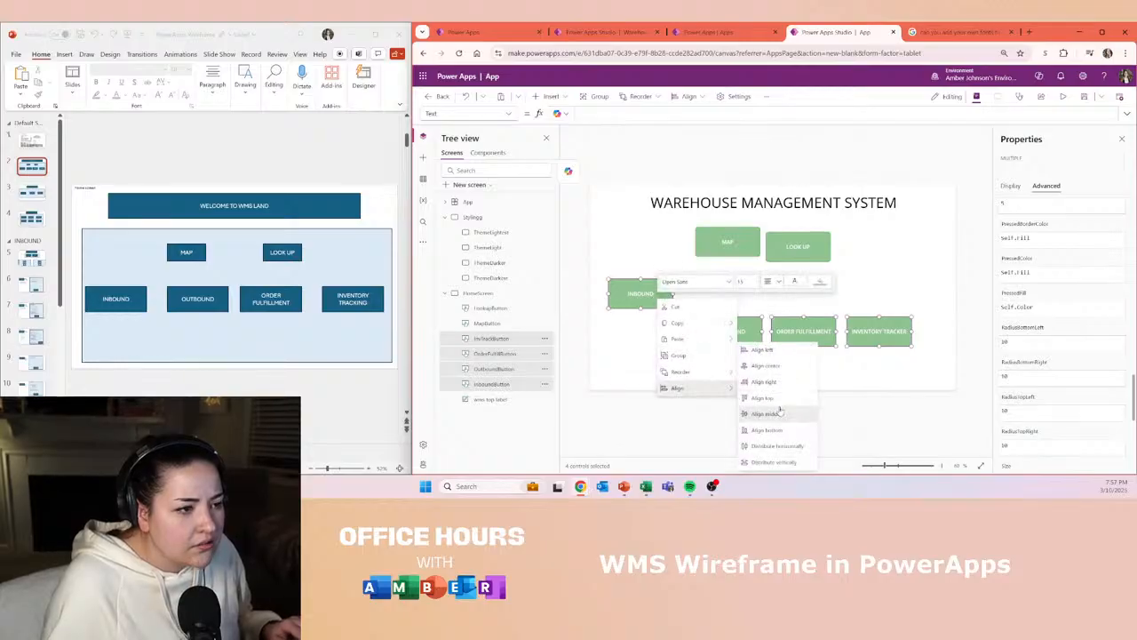
{"action": "left_click", "coordinate": [779, 413]}
- Distribute the four lower-row buttons horizontally and move the row so it is centered beneath the heading
{"action": "right_click", "coordinate": [729, 322]}
{"action": "mouse_move", "coordinate": [753, 407]}
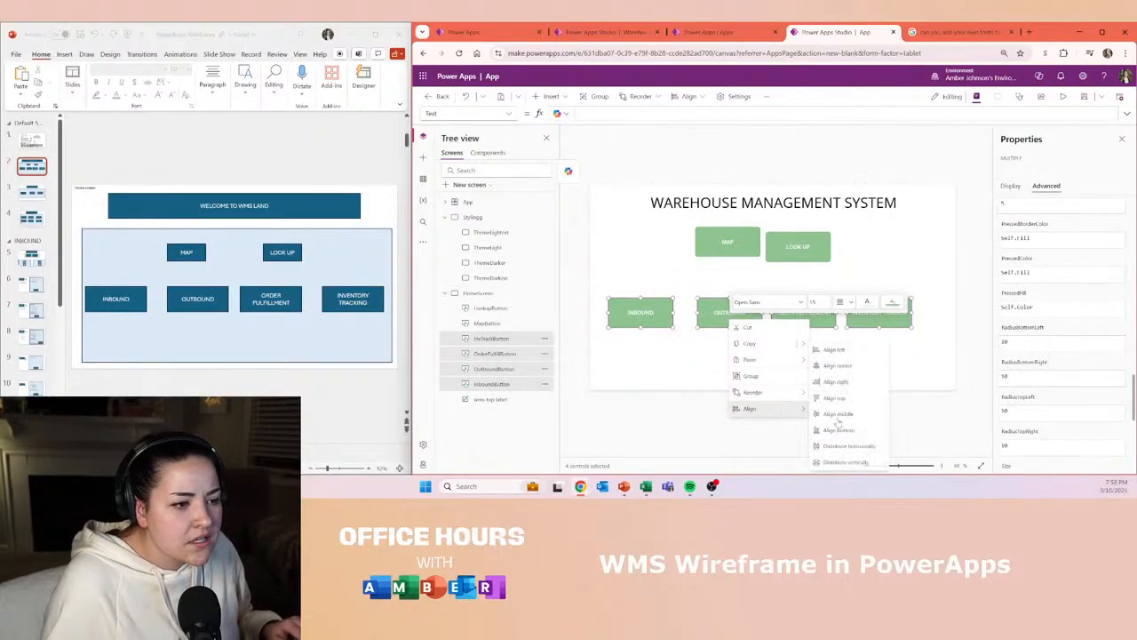
{"action": "left_click", "coordinate": [845, 462]}
{"action": "right_click", "coordinate": [751, 324]}
{"action": "mouse_move", "coordinate": [753, 407]}
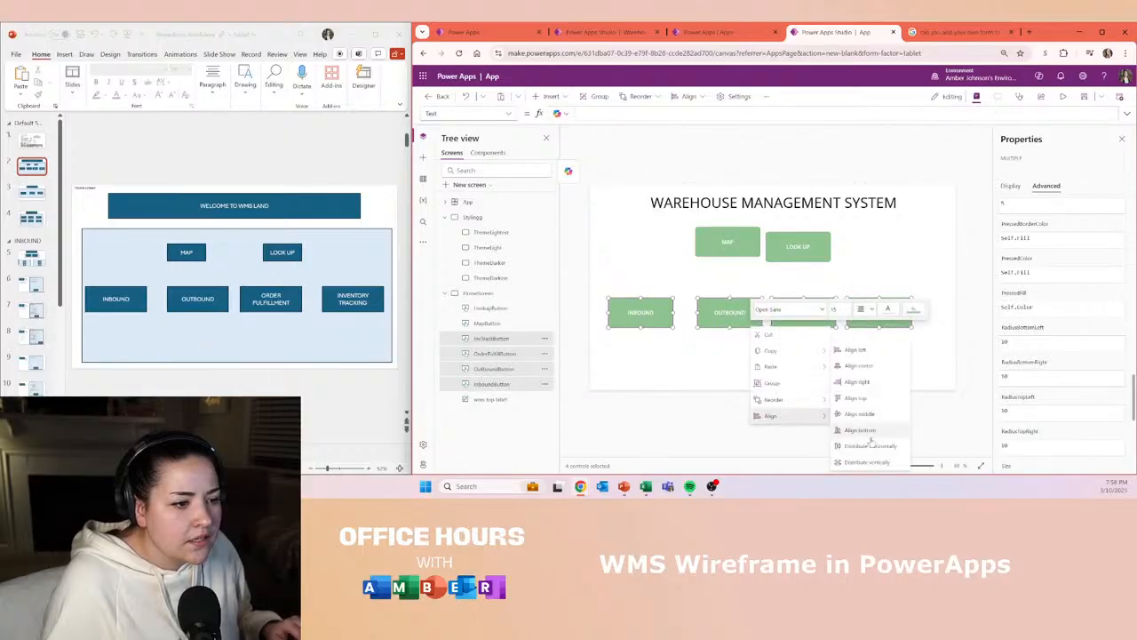
{"action": "left_click", "coordinate": [849, 447]}
{"action": "left_click_drag", "start_coordinate": [737, 320], "coordinate": [752, 338]}
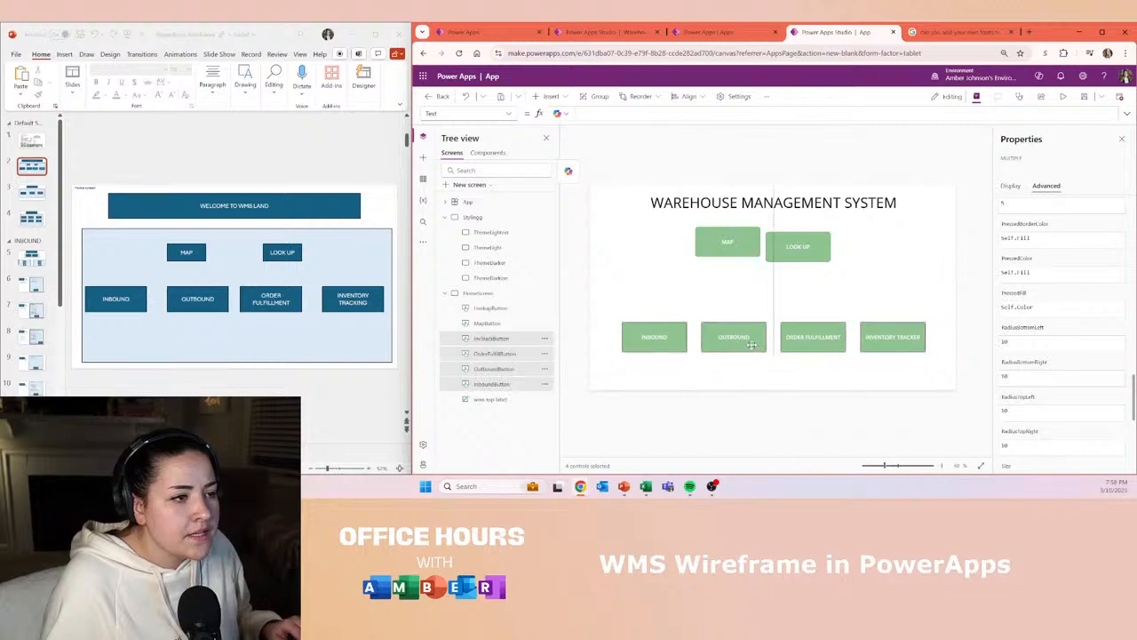
- Move the MAP and LOOK UP buttons side by side directly above the OUTBOUND and ORDER FULFILLMENT buttons
{"action": "left_click", "coordinate": [746, 248]}
{"action": "left_click_drag", "start_coordinate": [747, 248], "coordinate": [716, 297]}
{"action": "left_click_drag", "start_coordinate": [788, 259], "coordinate": [746, 299]}
{"action": "left_click", "coordinate": [709, 298], "text": "shift"}
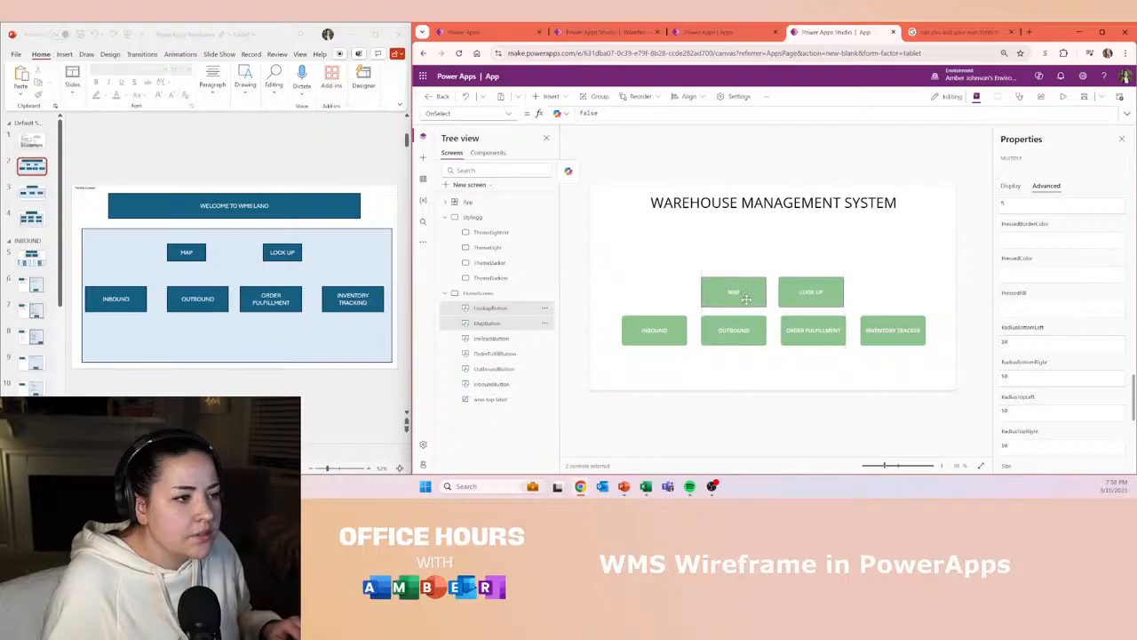
{"action": "left_click", "coordinate": [744, 237]}
{"action": "left_click", "coordinate": [811, 281]}
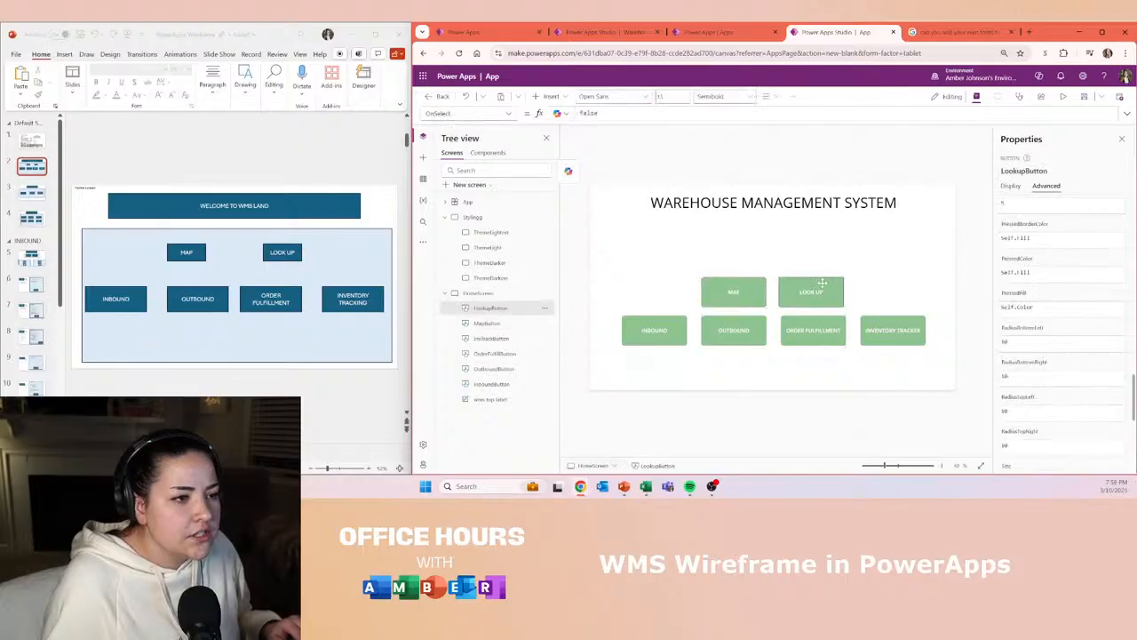
{"action": "left_click", "coordinate": [757, 265]}
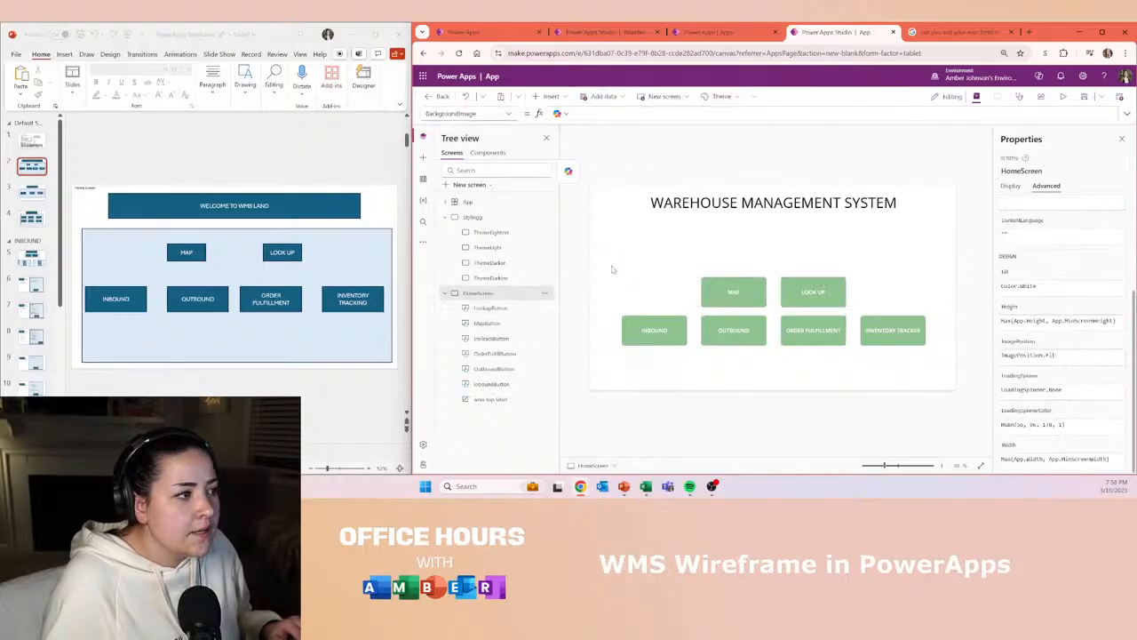
- Set the Color property of the WAREHOUSE MANAGEMENT SYSTEM heading to ThemeDarkest.Fill
{"action": "double_click", "coordinate": [731, 206]}
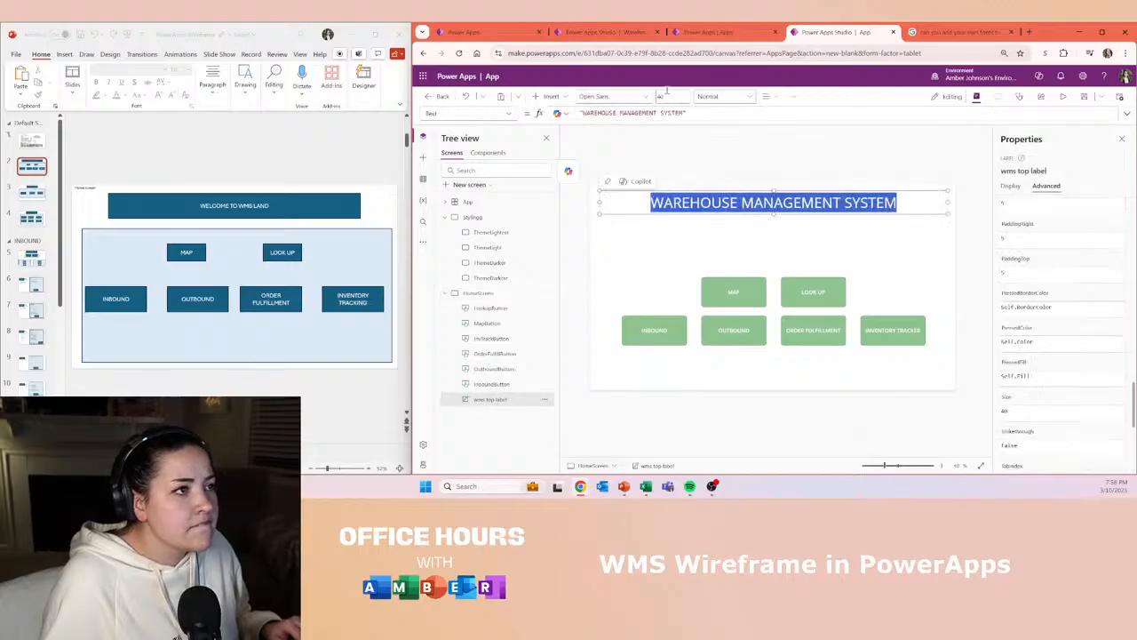
{"action": "left_click", "coordinate": [471, 113]}
{"action": "scroll", "coordinate": [463, 285], "scroll_direction": "down", "scroll_amount": 5}
{"action": "scroll", "coordinate": [465, 320], "scroll_direction": "up", "scroll_amount": 5}
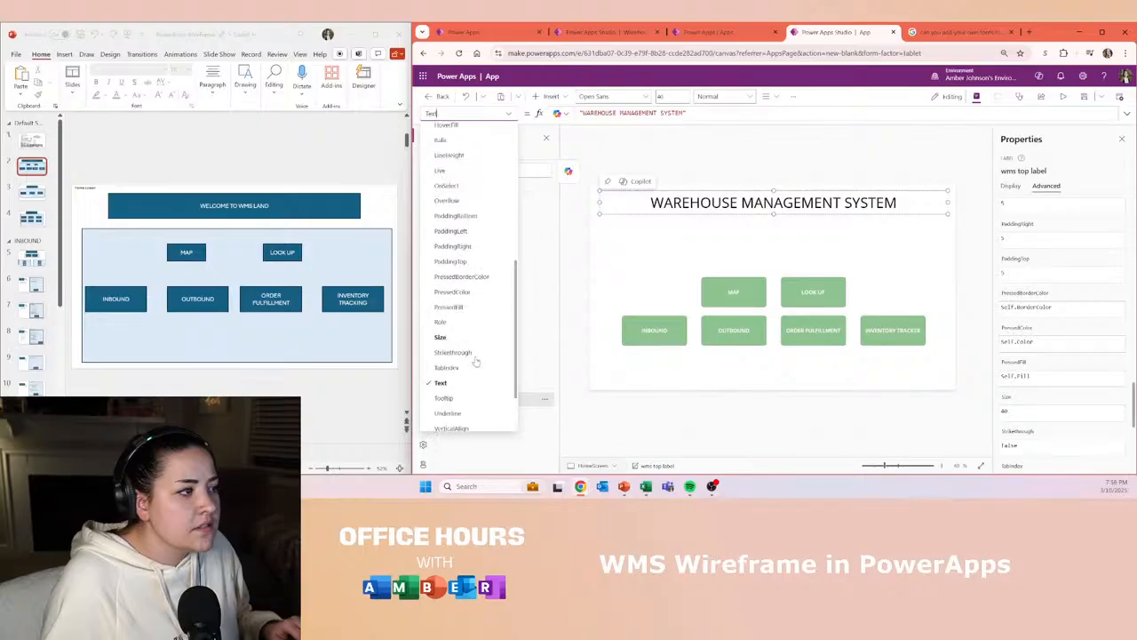
{"action": "scroll", "coordinate": [460, 271], "scroll_direction": "up", "scroll_amount": 2}
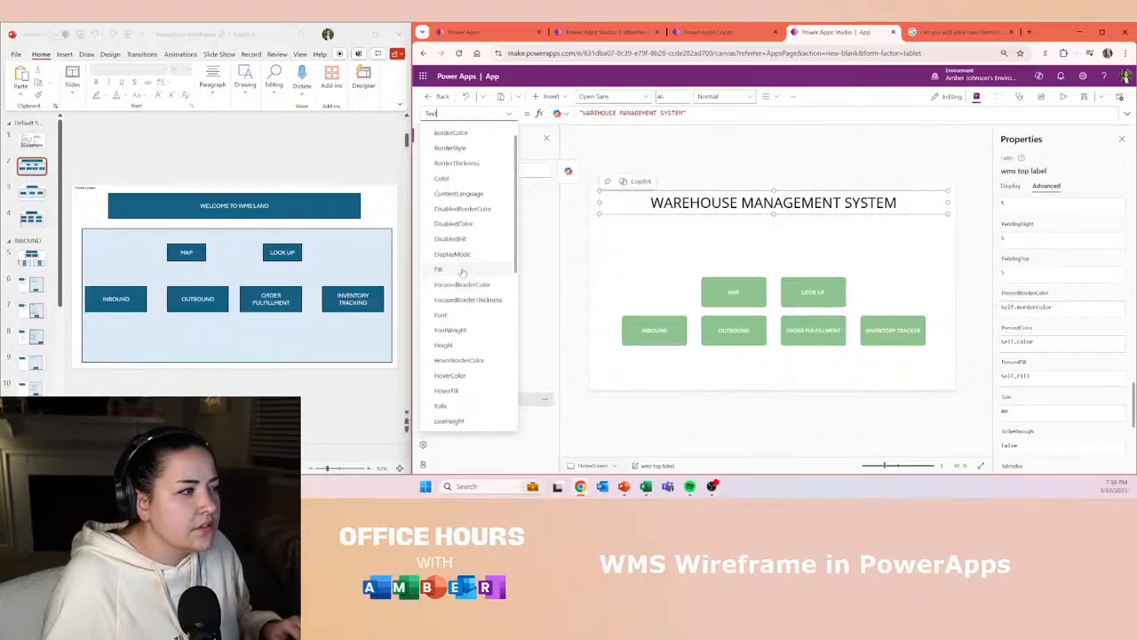
{"action": "left_click", "coordinate": [449, 178]}
{"action": "triple_click", "coordinate": [678, 112]}
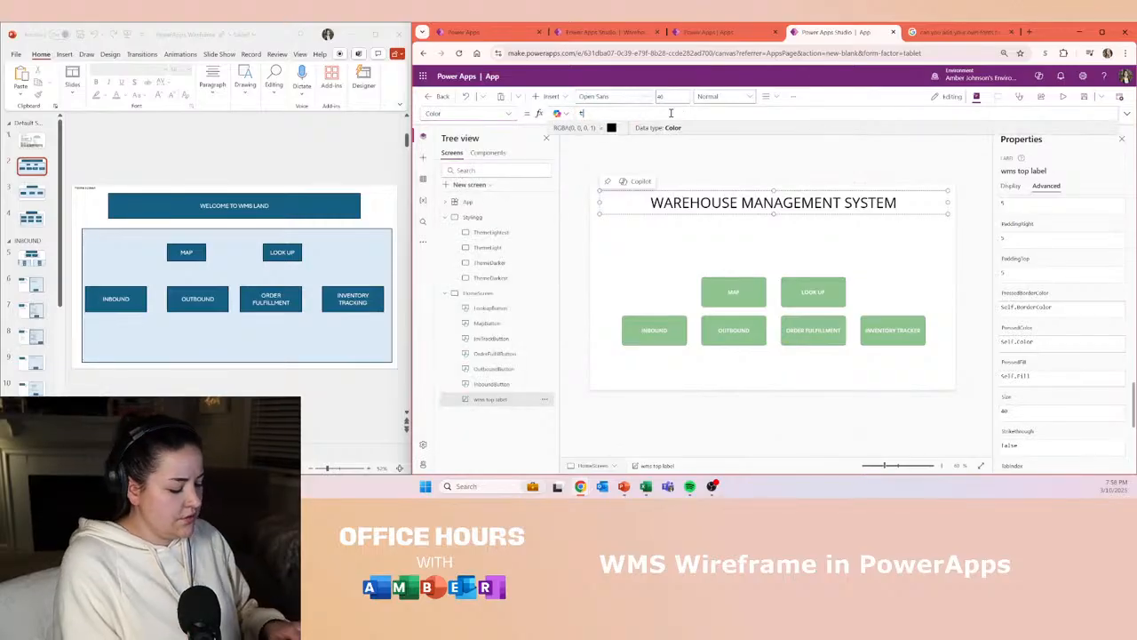
{"action": "type", "text": "theme"}
{"action": "key", "text": "Tab"}
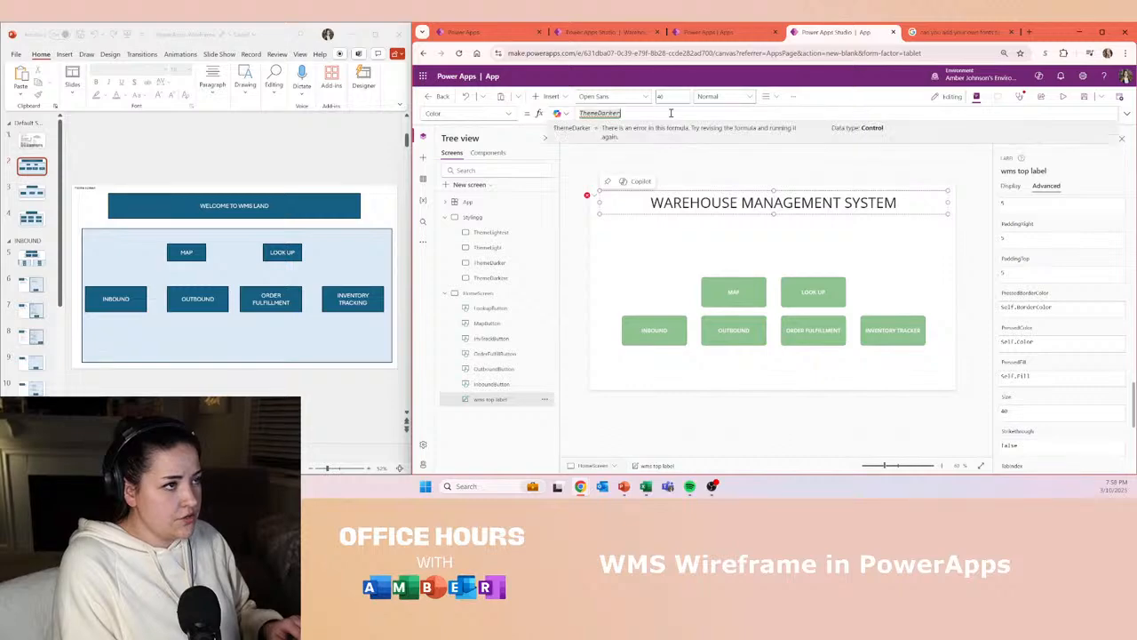
{"action": "type", "text": "st.Fill"}
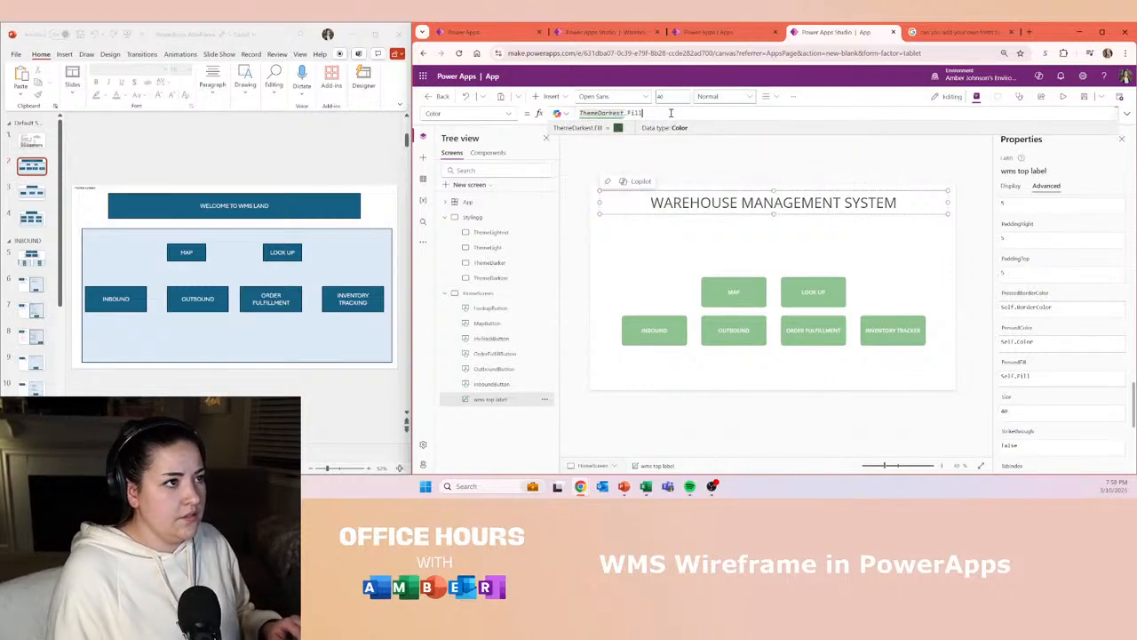
- Make the WAREHOUSE MANAGEMENT SYSTEM heading bold
{"action": "double_click", "coordinate": [737, 201]}
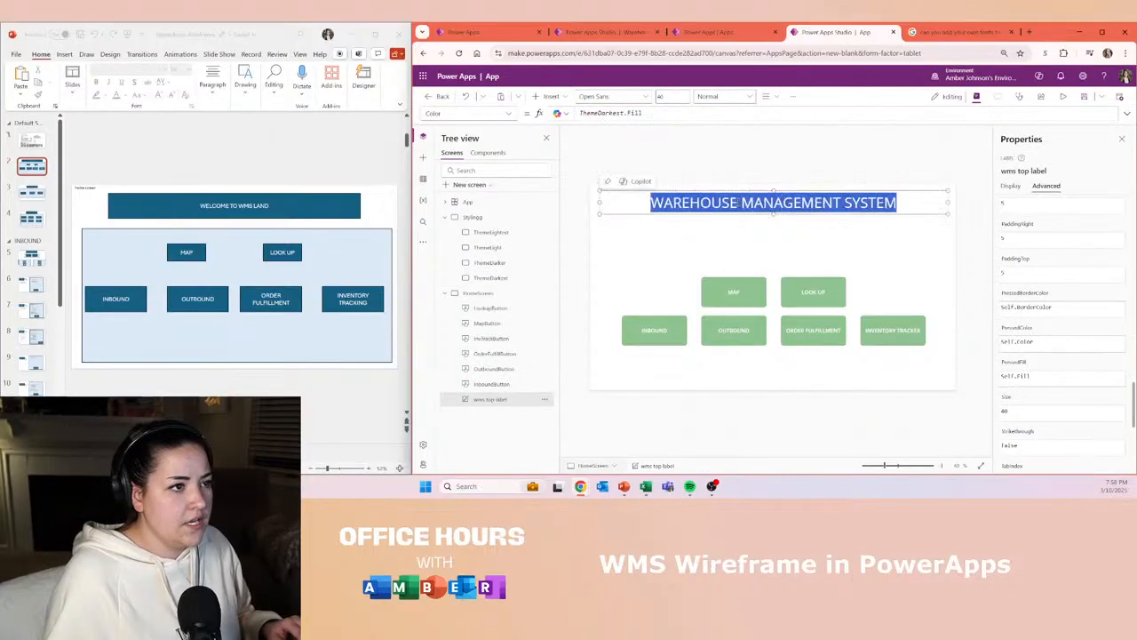
{"action": "left_click", "coordinate": [742, 96]}
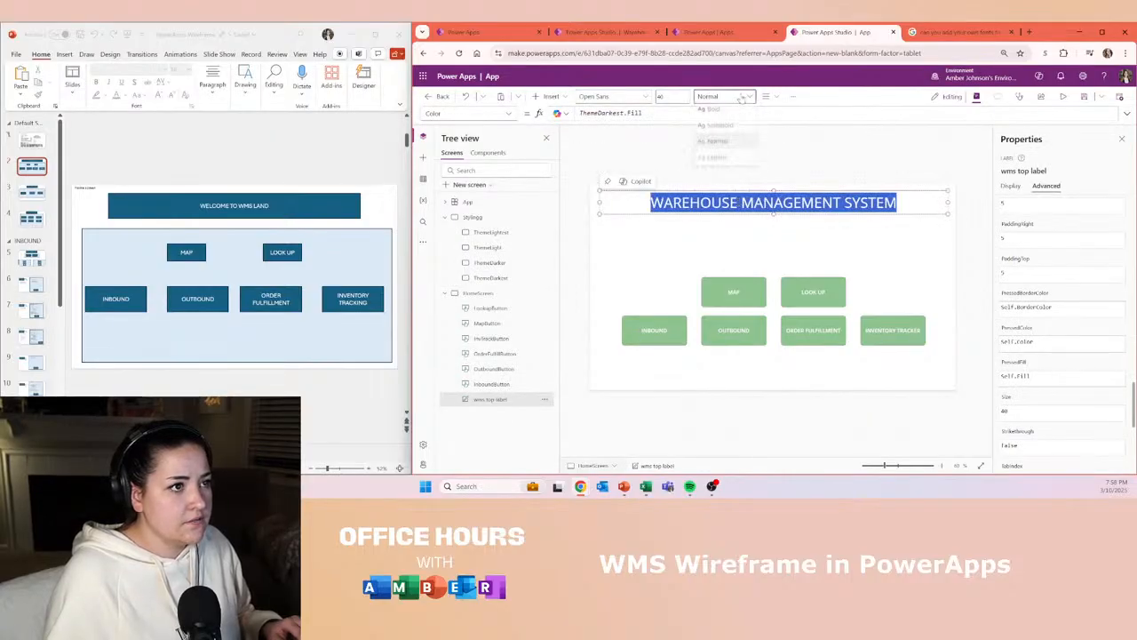
{"action": "left_click", "coordinate": [711, 112]}
- Select all six buttons together and move them up, closer to the heading
{"action": "left_click", "coordinate": [712, 231]}
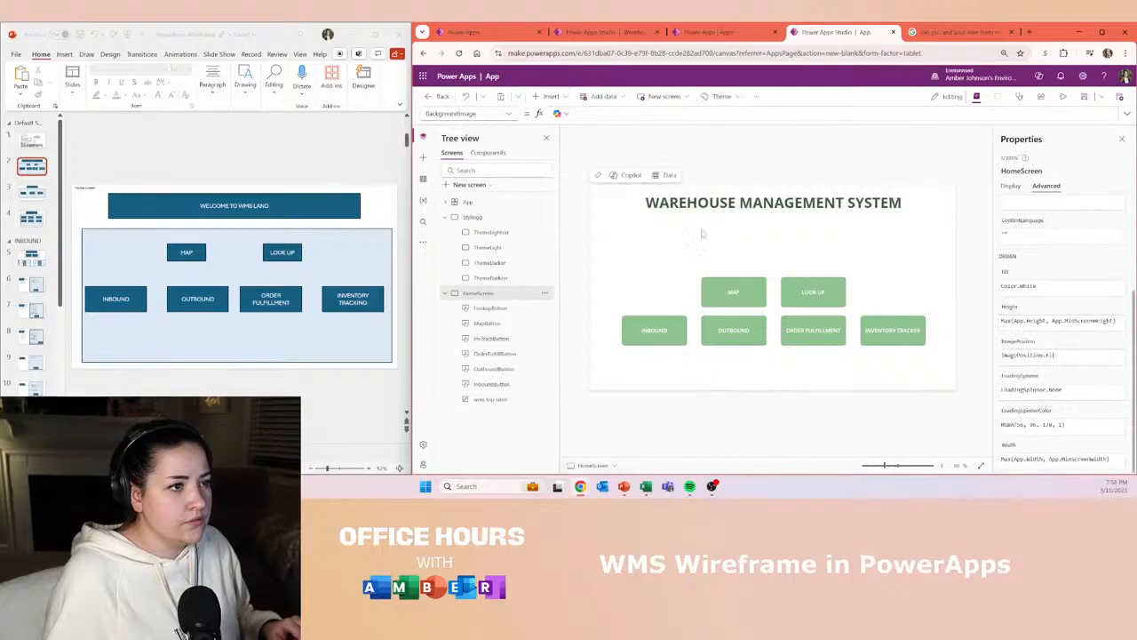
{"action": "left_click_drag", "start_coordinate": [606, 245], "coordinate": [915, 320]}
{"action": "left_click", "coordinate": [906, 271]}
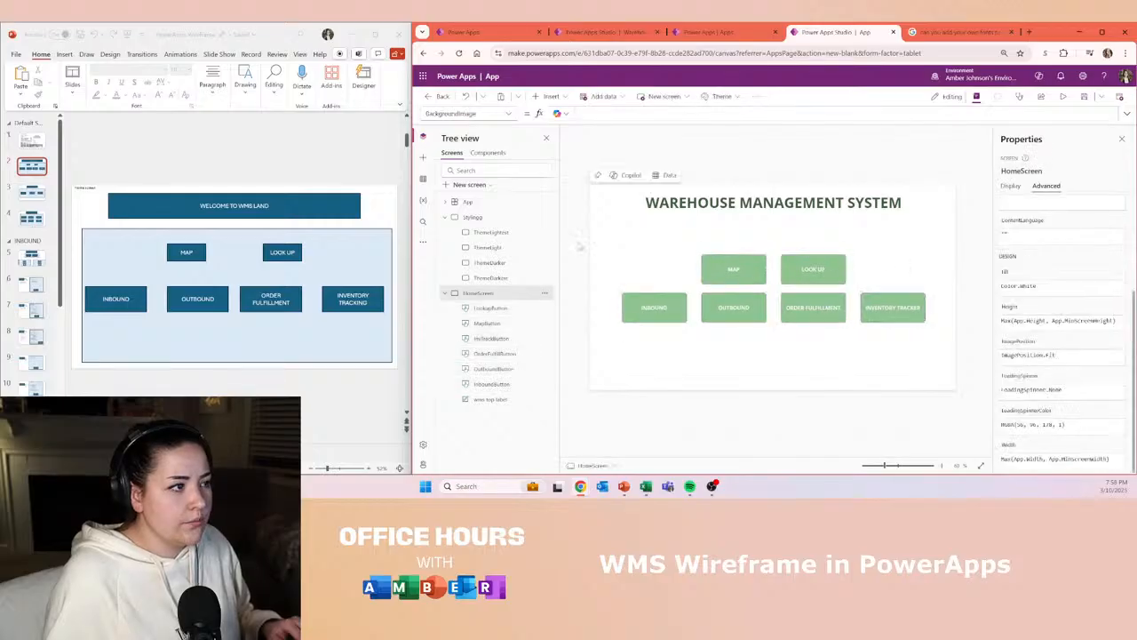
- Insert a rectangle about 1290 wide and 445 high covering the button area, and send it to the back behind the buttons
{"action": "left_click", "coordinate": [548, 96]}
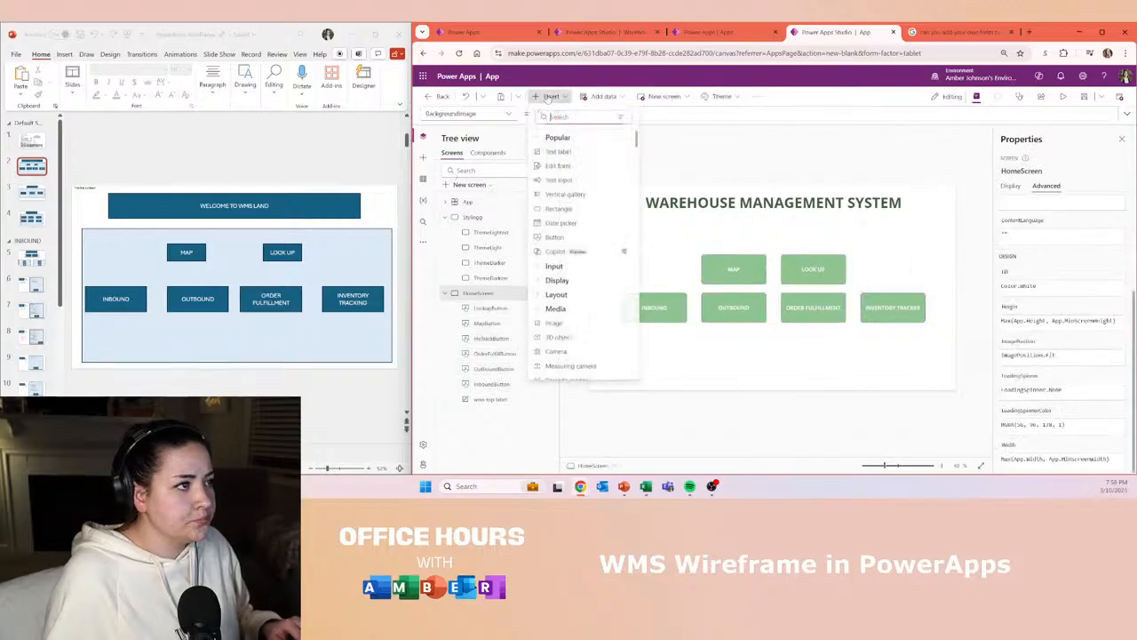
{"action": "left_click", "coordinate": [569, 210]}
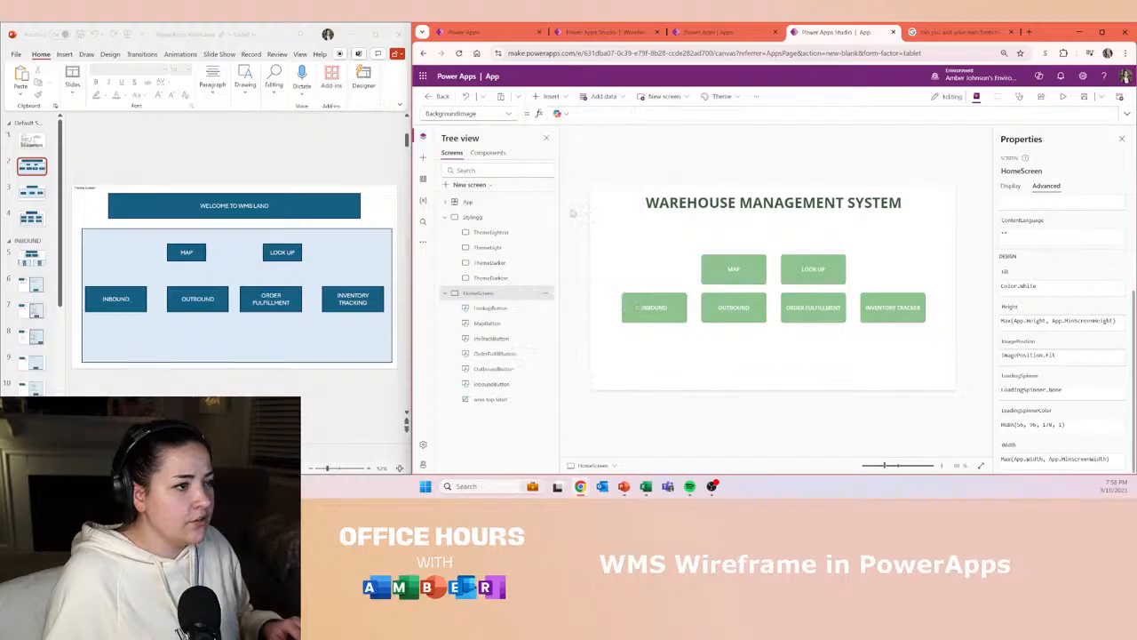
{"action": "left_click_drag", "start_coordinate": [622, 226], "coordinate": [944, 359]}
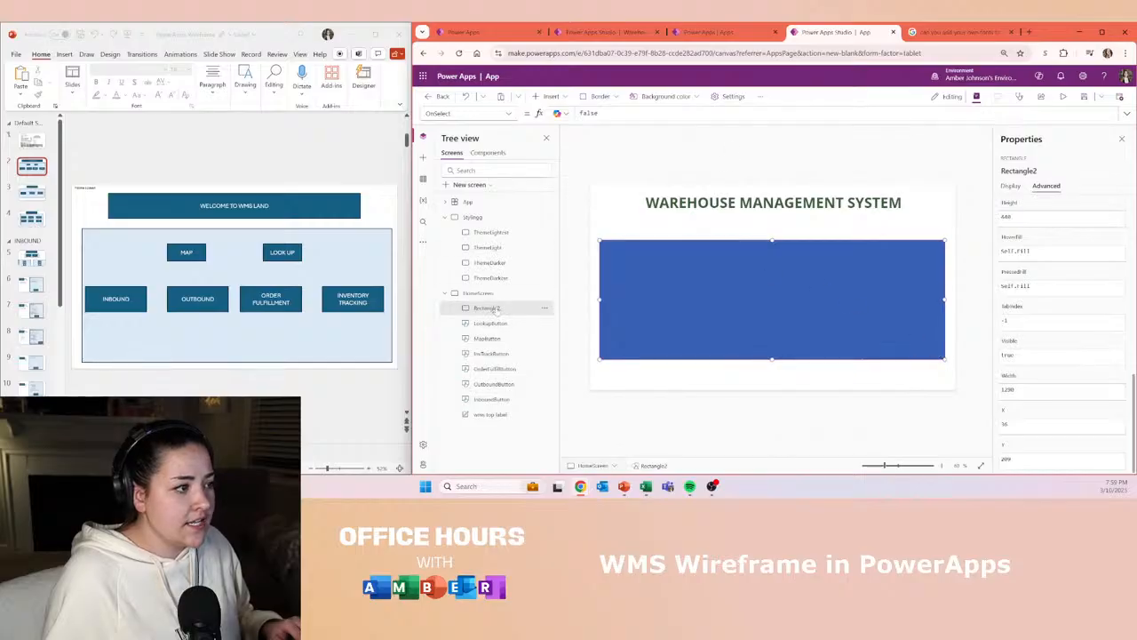
{"action": "left_click", "coordinate": [544, 308]}
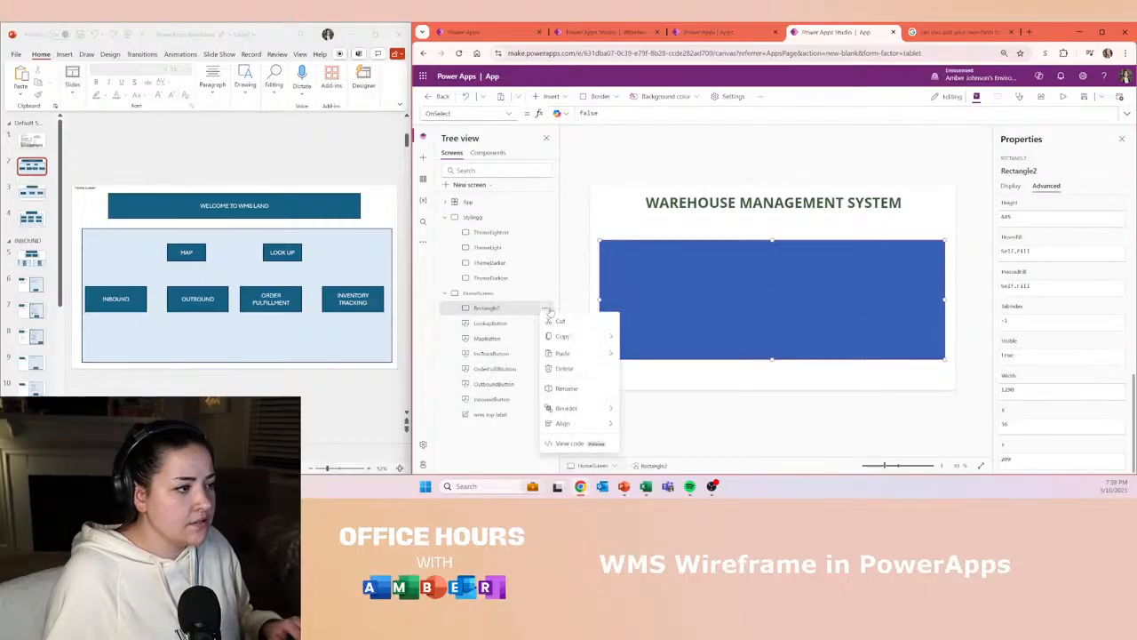
{"action": "mouse_move", "coordinate": [601, 409]}
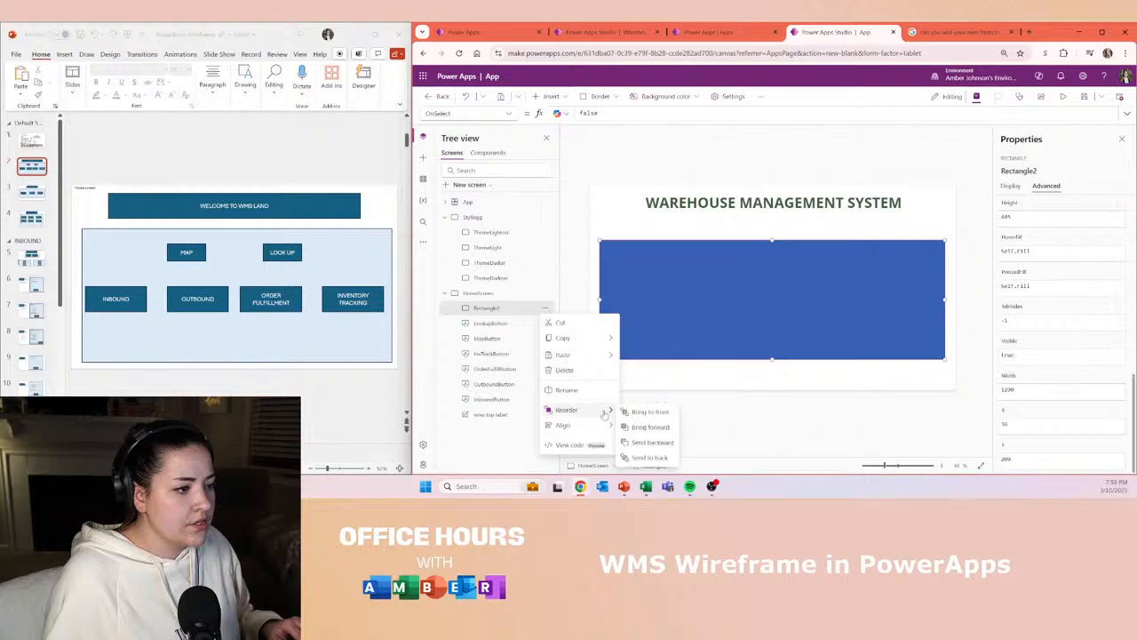
{"action": "left_click", "coordinate": [658, 458]}
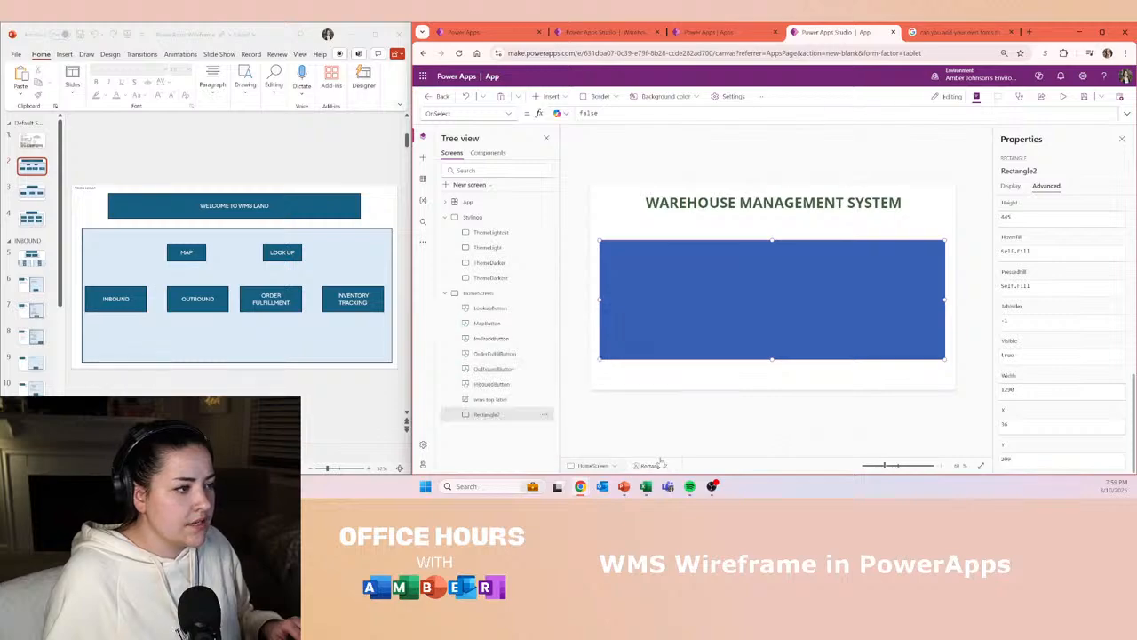
- Rename the rectangle behind the buttons to Backdrop
{"action": "double_click", "coordinate": [489, 415]}
{"action": "type", "text": "Back"}
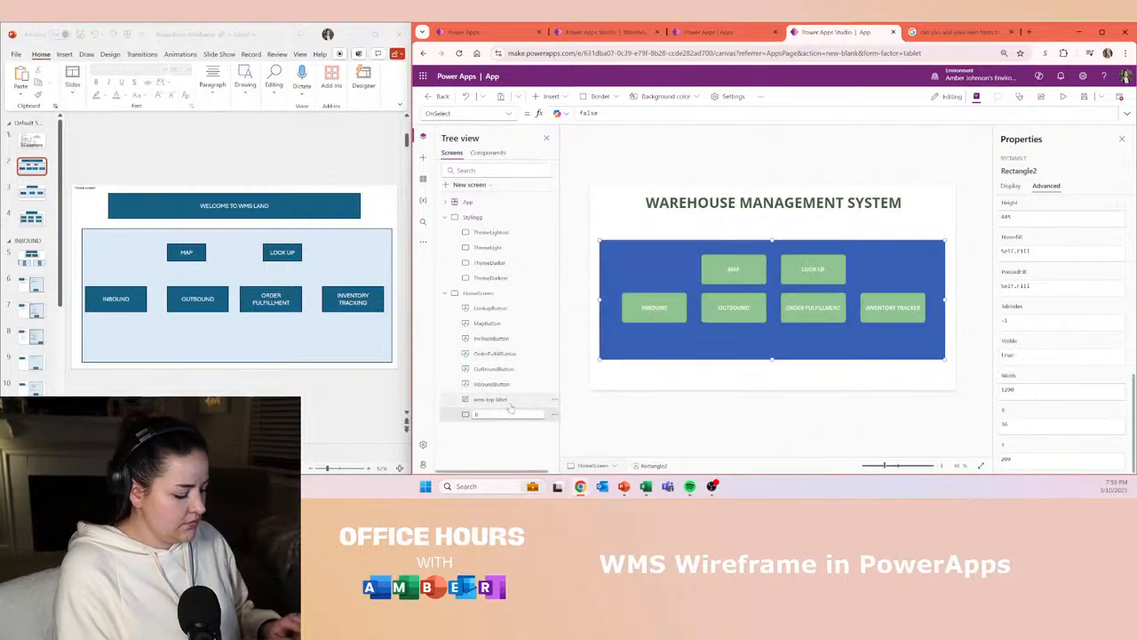
{"action": "type", "text": "drop"}
{"action": "left_click", "coordinate": [700, 352]}
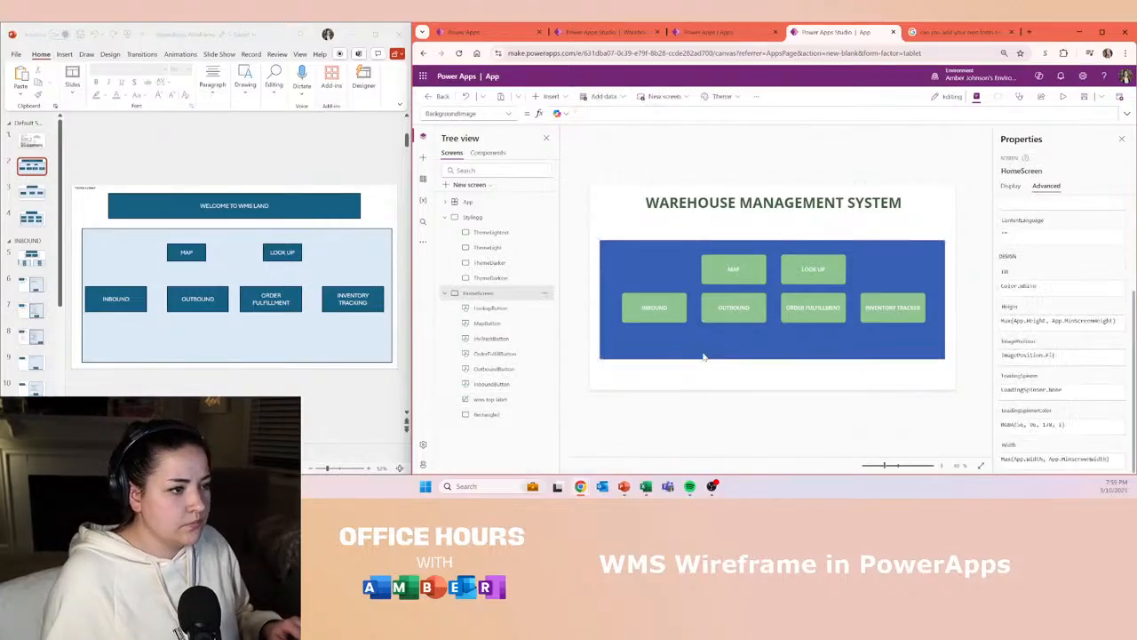
- Set the Fill property of the Backdrop rectangle to ThemeLightest.Fill
{"action": "left_click", "coordinate": [491, 112]}
{"action": "left_click", "coordinate": [471, 235]}
{"action": "triple_click", "coordinate": [624, 113]}
{"action": "type", "text": "ThemeLightest.Fill"}
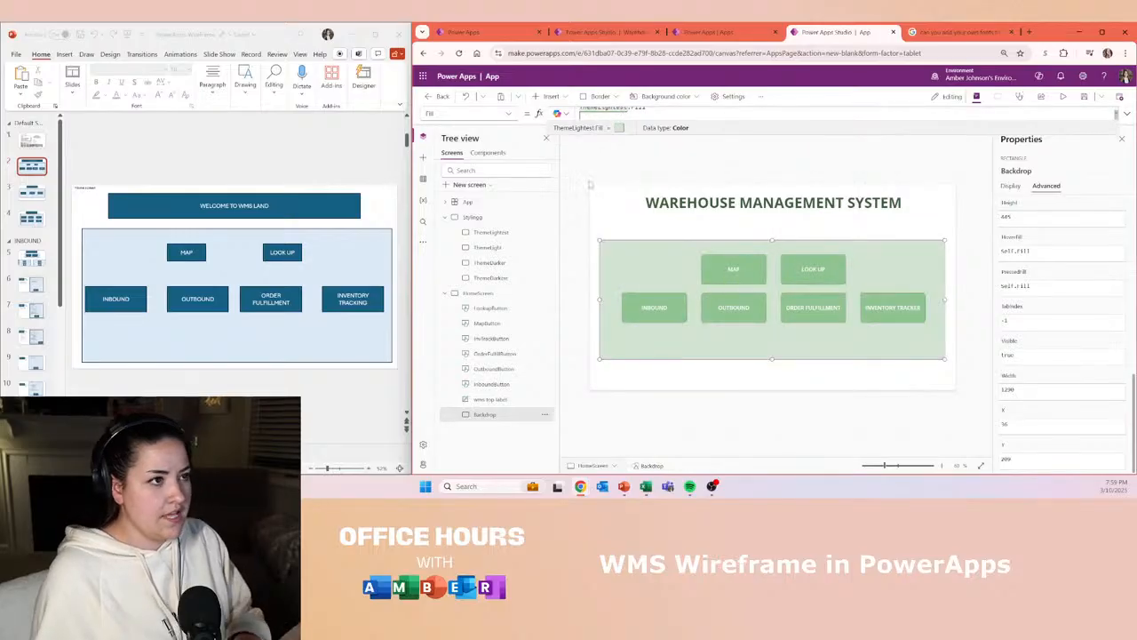
{"action": "left_click", "coordinate": [623, 187]}
- Nudge the Backdrop rectangle slightly up and the heading slightly down to tighten the layout
{"action": "left_click", "coordinate": [806, 328]}
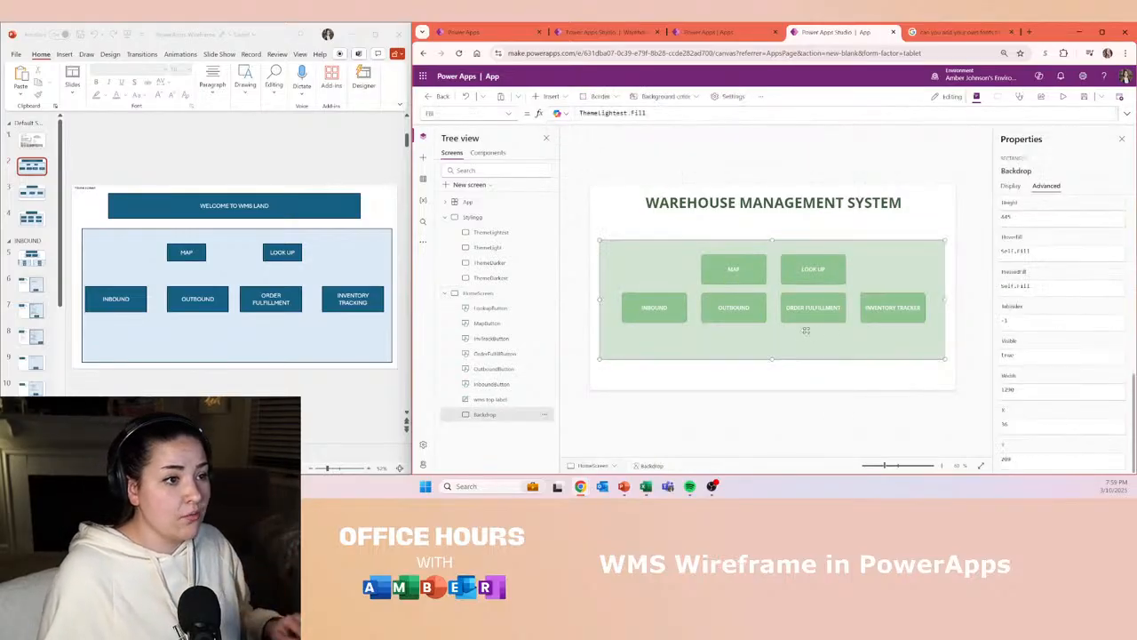
{"action": "left_click", "coordinate": [737, 233]}
{"action": "left_click", "coordinate": [735, 208]}
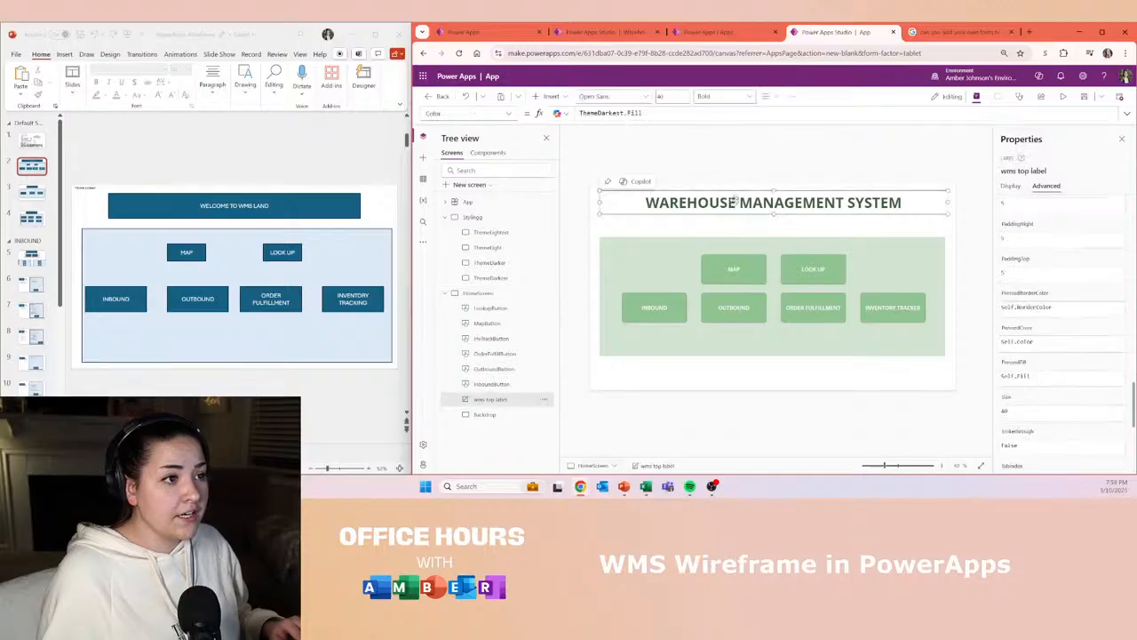
{"action": "left_click", "coordinate": [718, 163]}
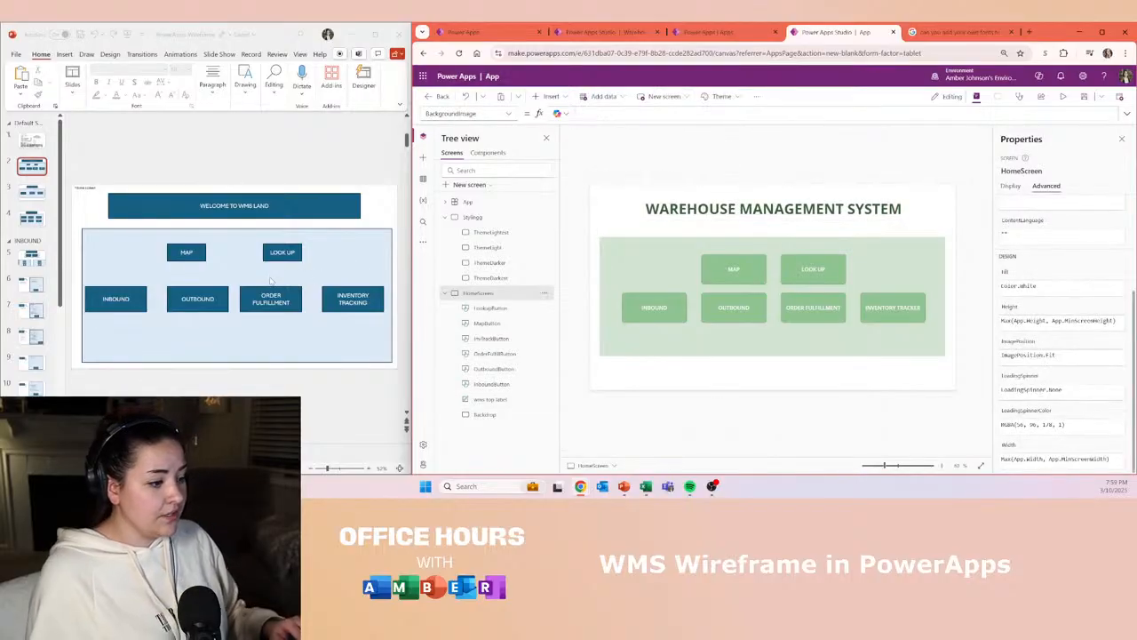
- Widen the app editor's side of the split screen and set the INBOUND button's OnSelect to Navigate(Stylingg)
{"action": "left_click_drag", "start_coordinate": [411, 224], "coordinate": [538, 223]}
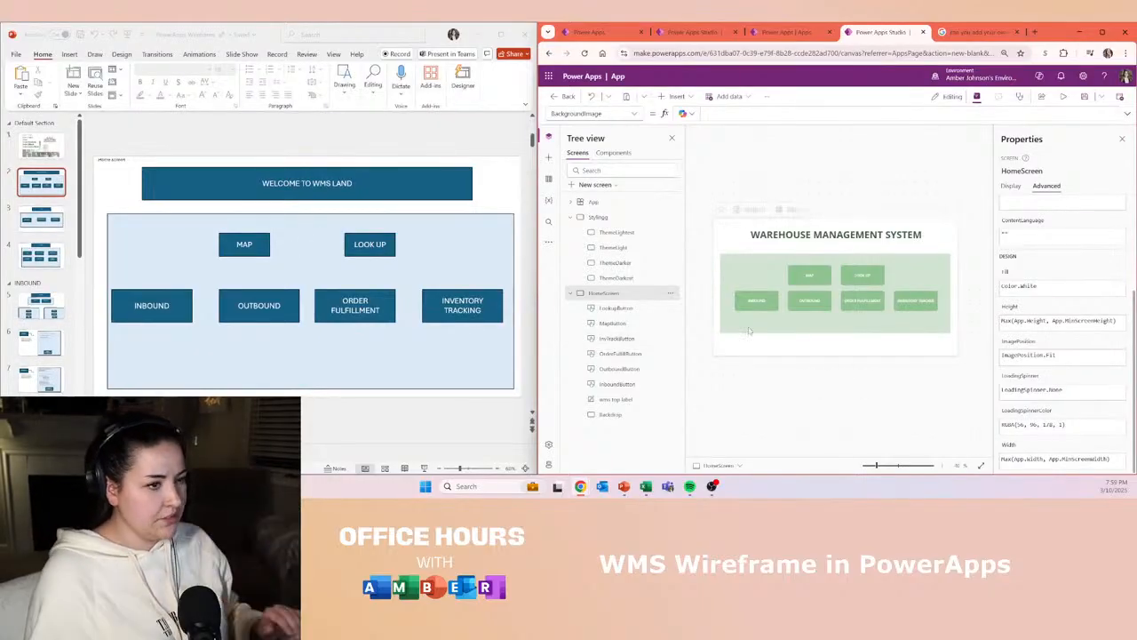
{"action": "left_click_drag", "start_coordinate": [536, 208], "coordinate": [347, 240]}
{"action": "left_click", "coordinate": [621, 312]}
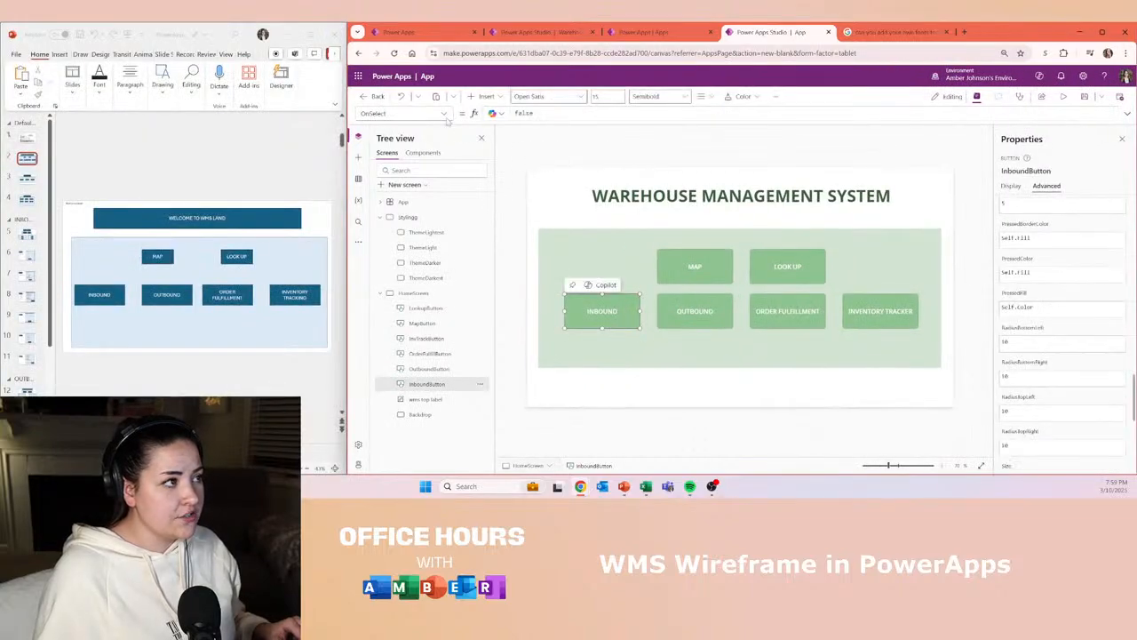
{"action": "double_click", "coordinate": [542, 113]}
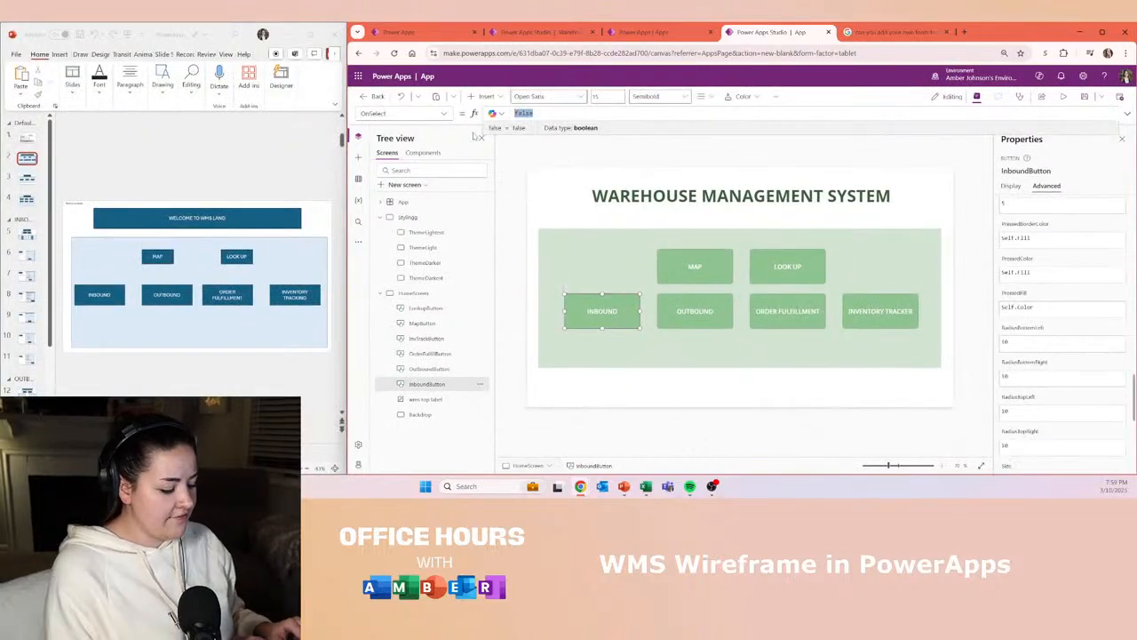
{"action": "type", "text": "navigate."}
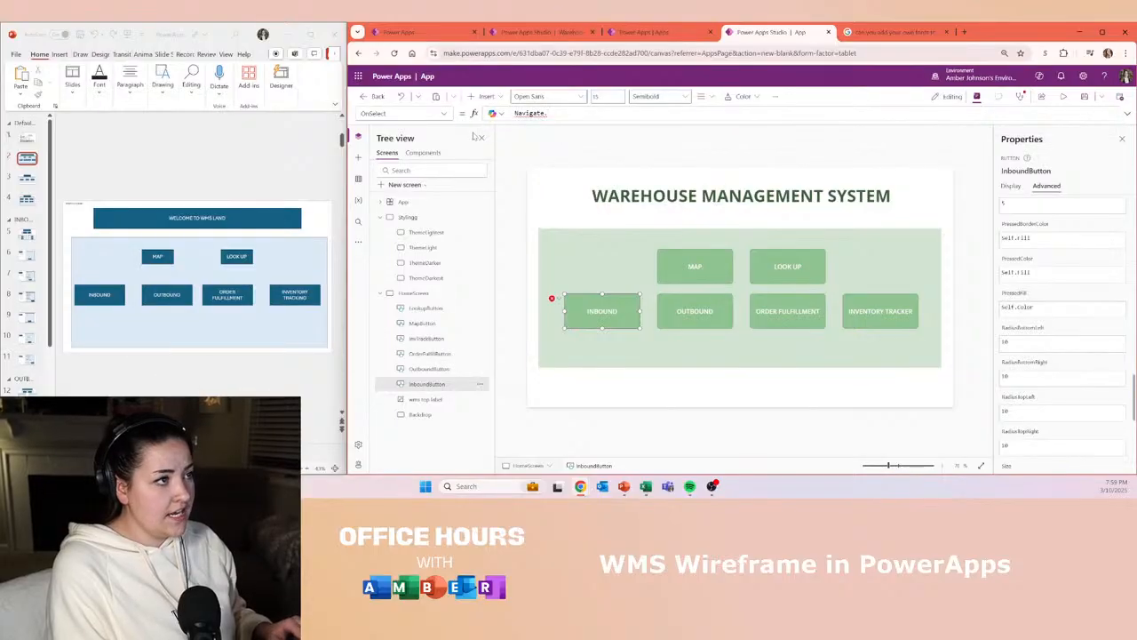
{"action": "type", "text": "styl"}
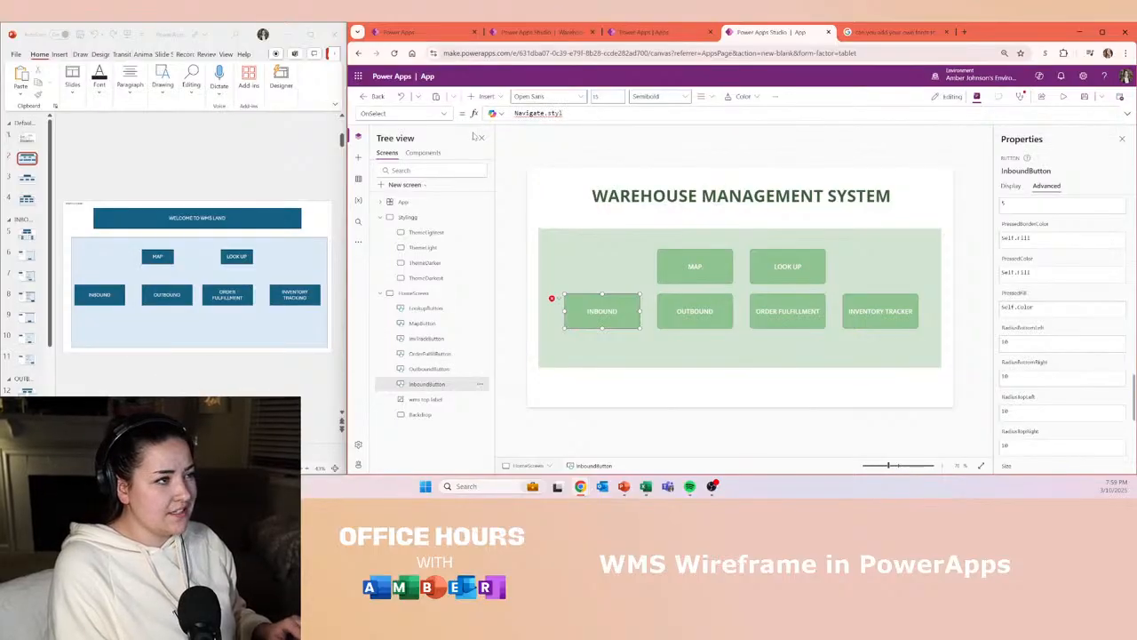
{"action": "key", "text": "BackSpace"}
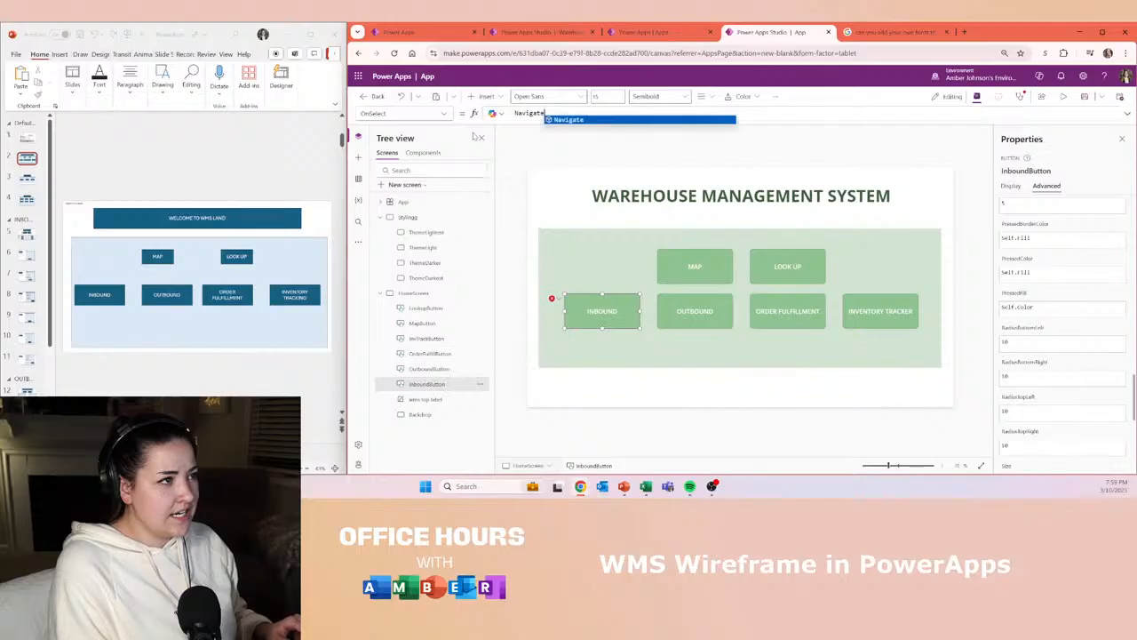
{"action": "type", "text": "("}
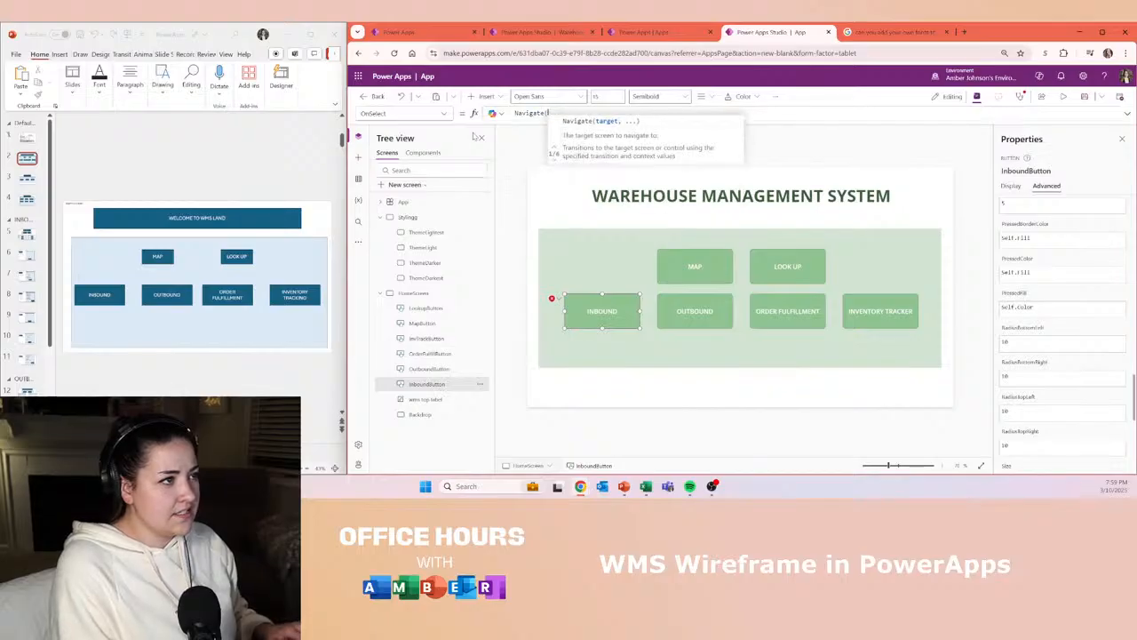
{"action": "type", "text": "Stylingg"}
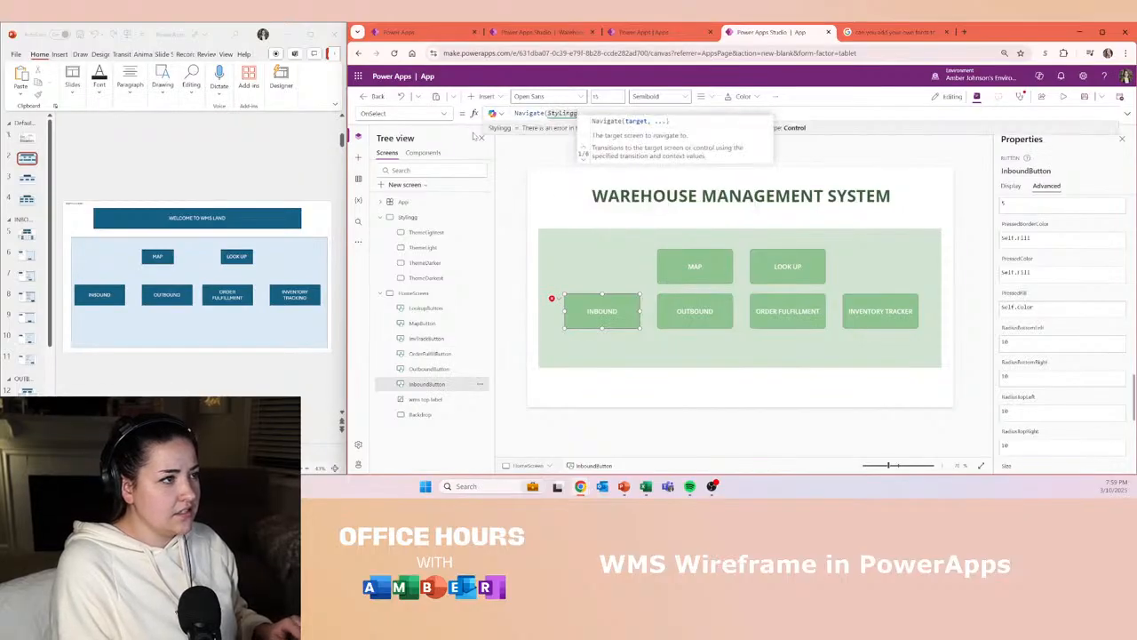
{"action": "type", "text": ")"}
{"action": "key", "text": "shift+Return"}
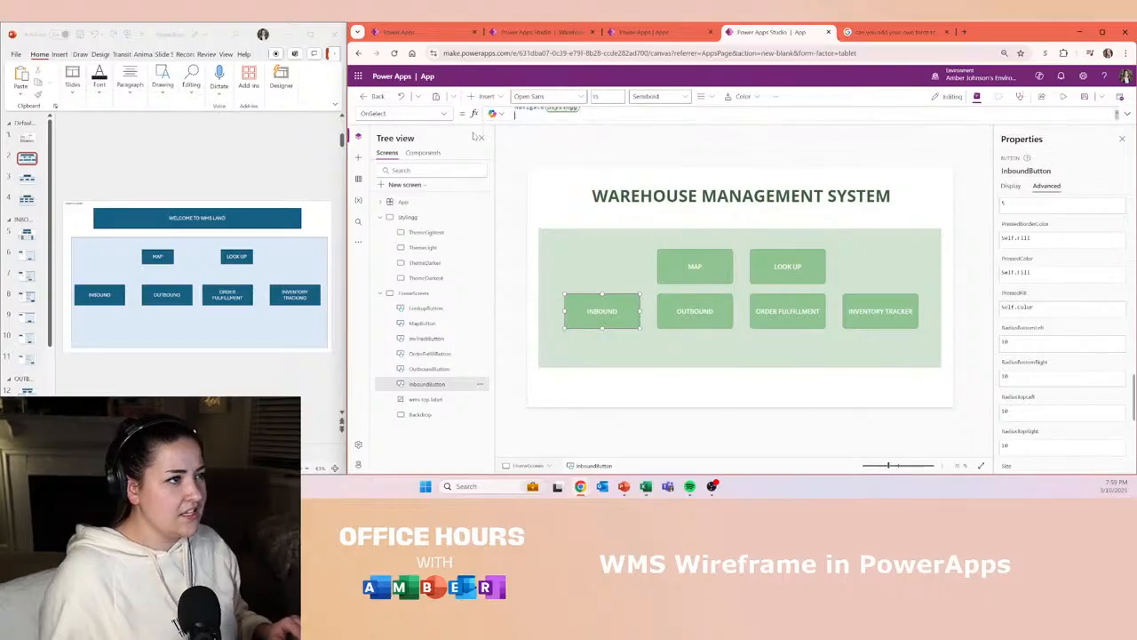
{"action": "key", "text": "BackSpace"}
- Preview the app to test the INBOUND button's navigation, close the preview, and return to the HomeScreen's Backdrop
{"action": "left_click", "coordinate": [1063, 97]}
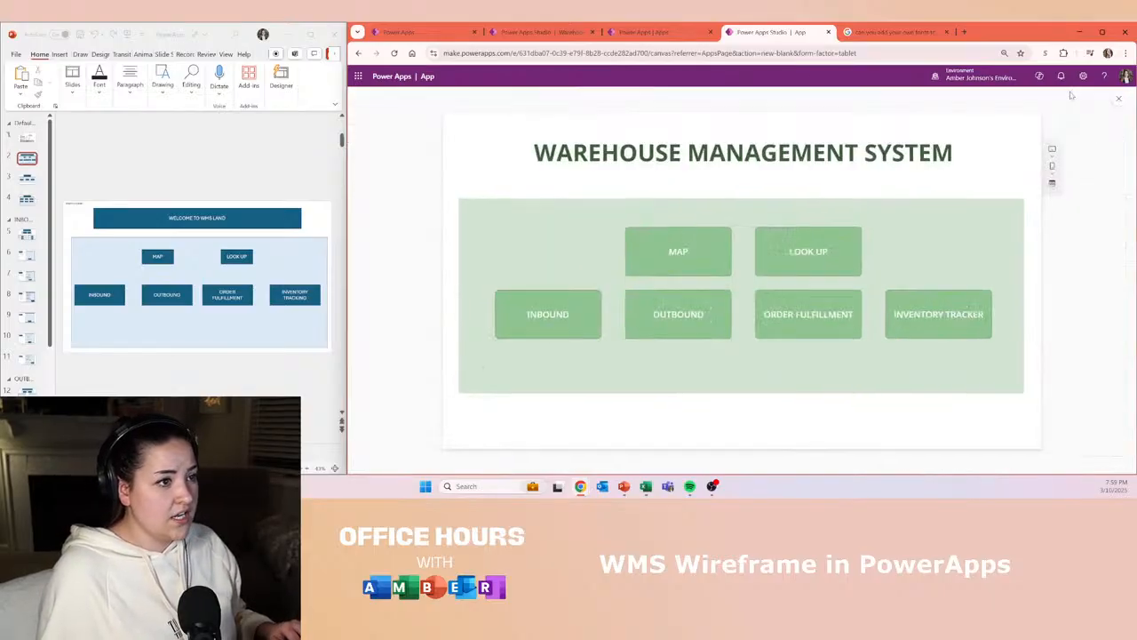
{"action": "left_click", "coordinate": [550, 322]}
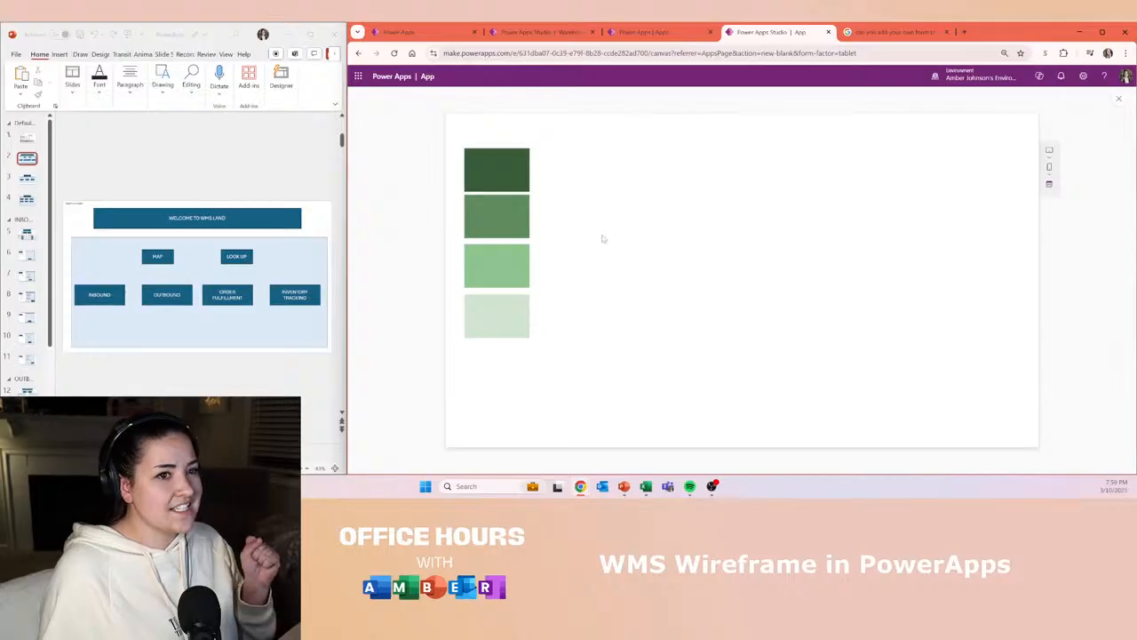
{"action": "left_click", "coordinate": [1119, 104]}
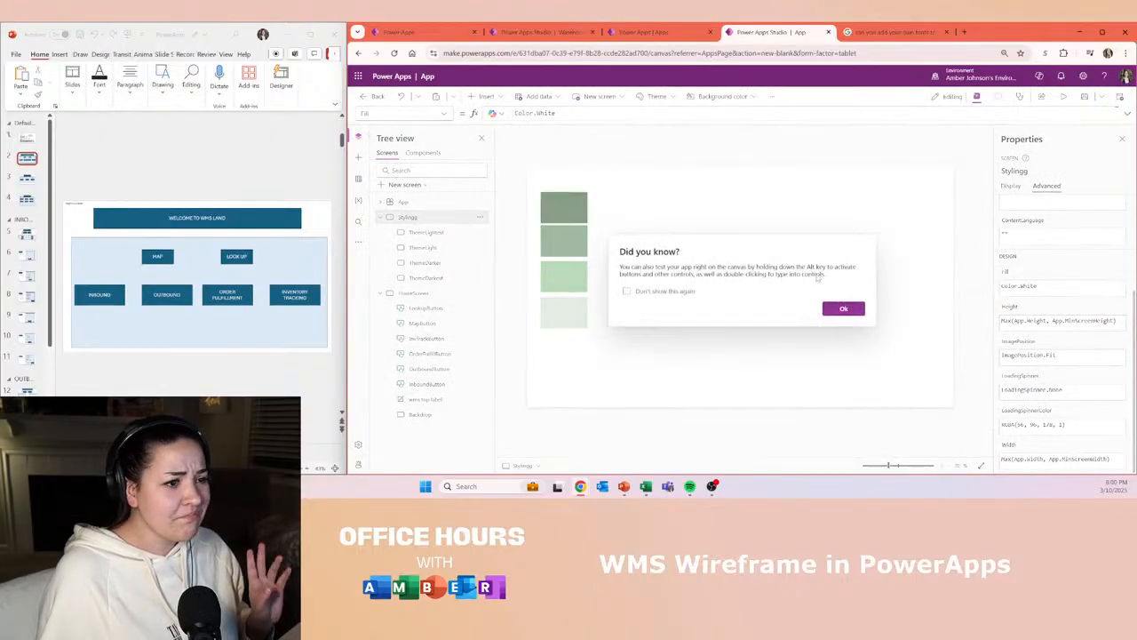
{"action": "left_click", "coordinate": [844, 310]}
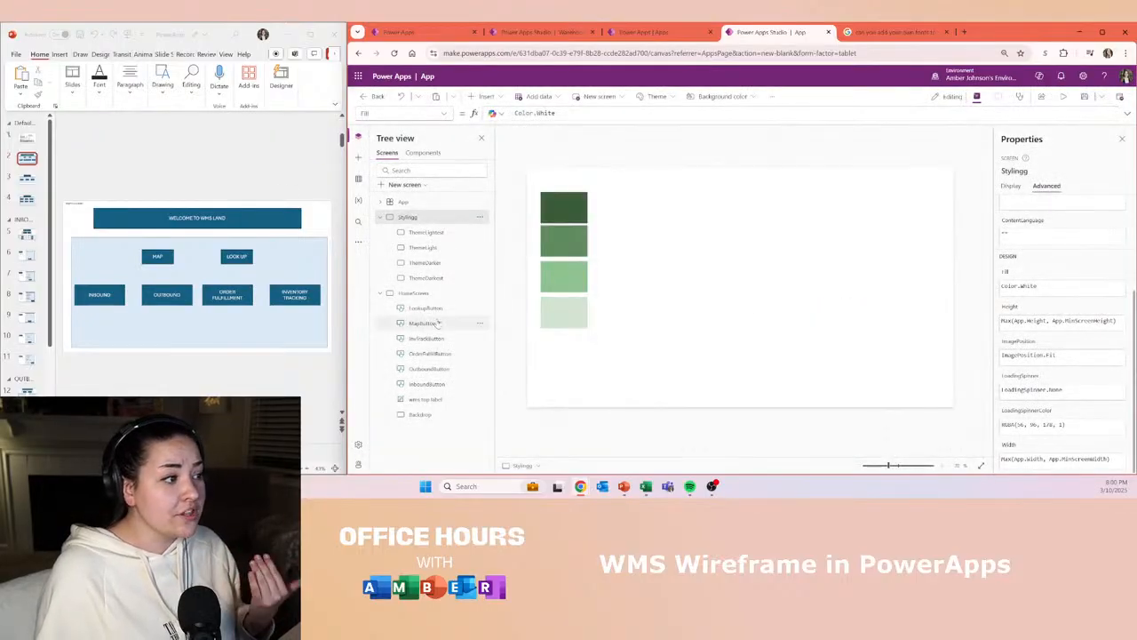
{"action": "left_click", "coordinate": [421, 414]}
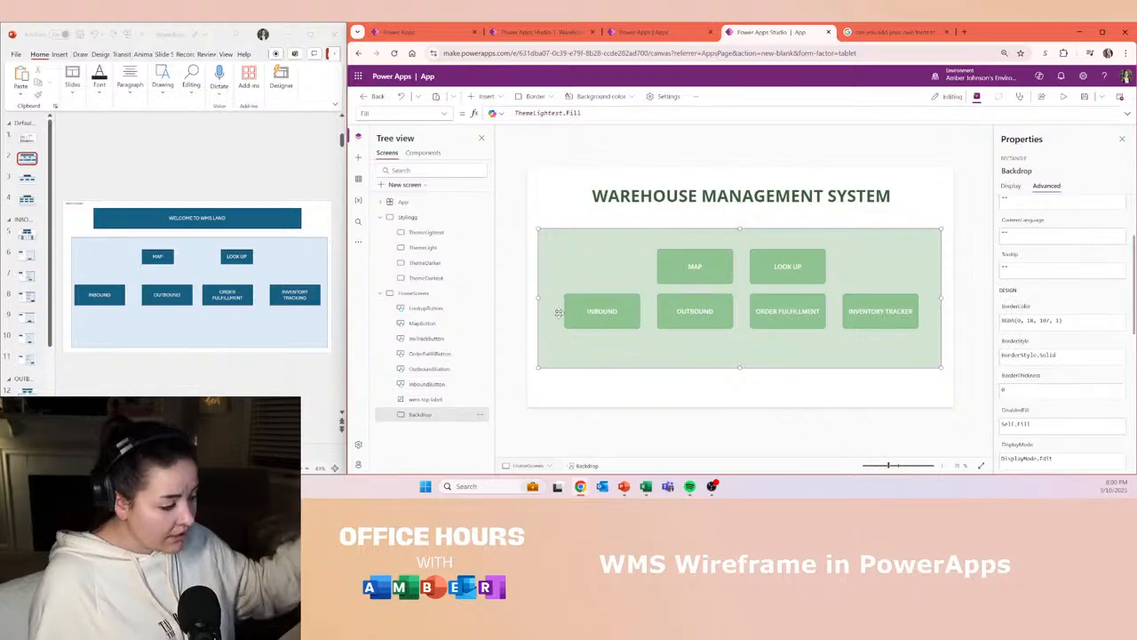